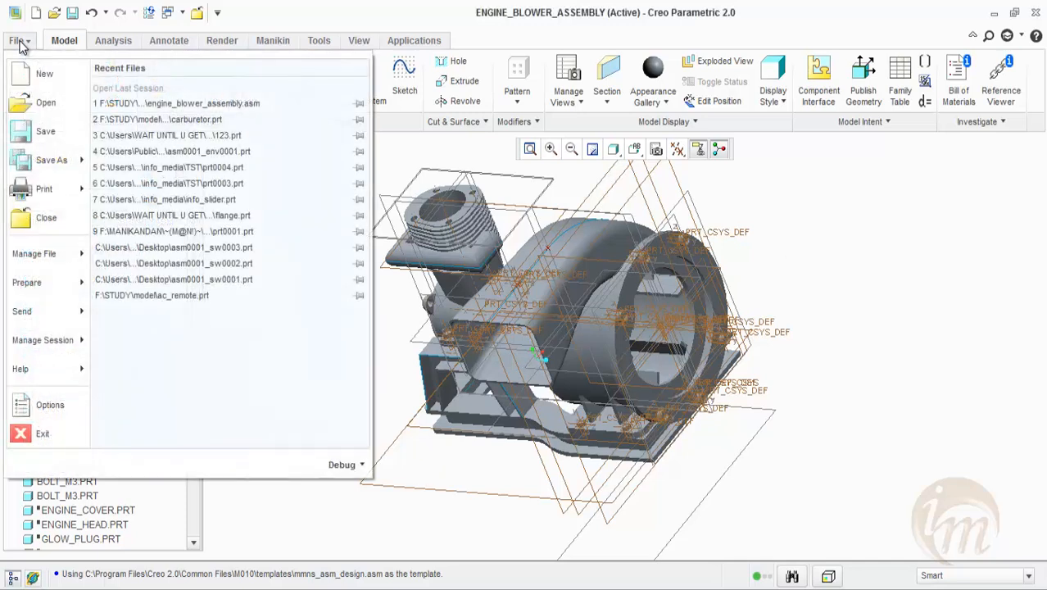
# Create a new design assembly named info_media_blower1 without the default template, using the mmns_asm_design template.
pyautogui.click(37, 74)
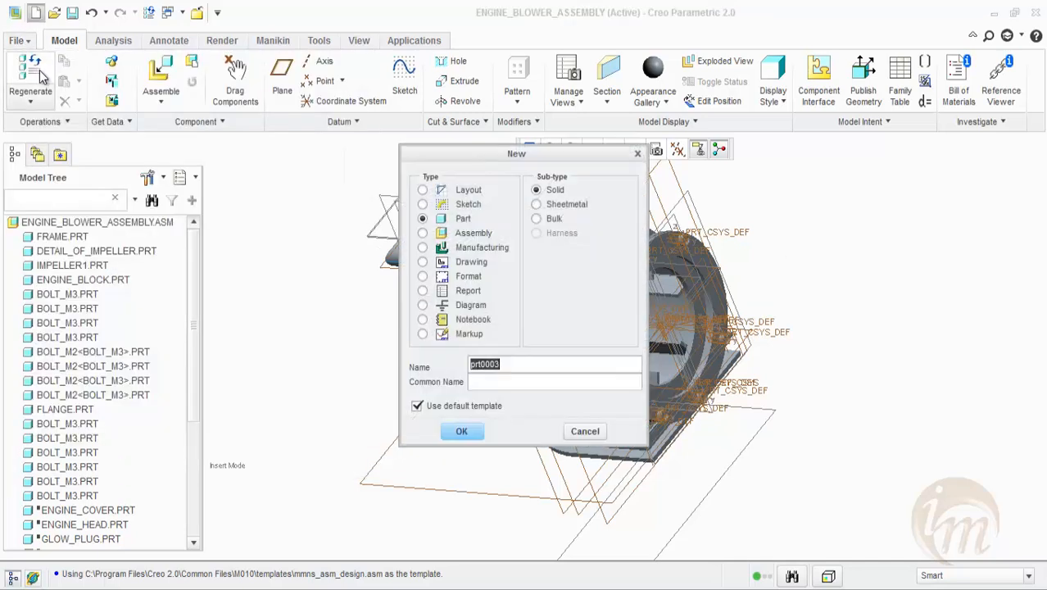
pyautogui.click(446, 235)
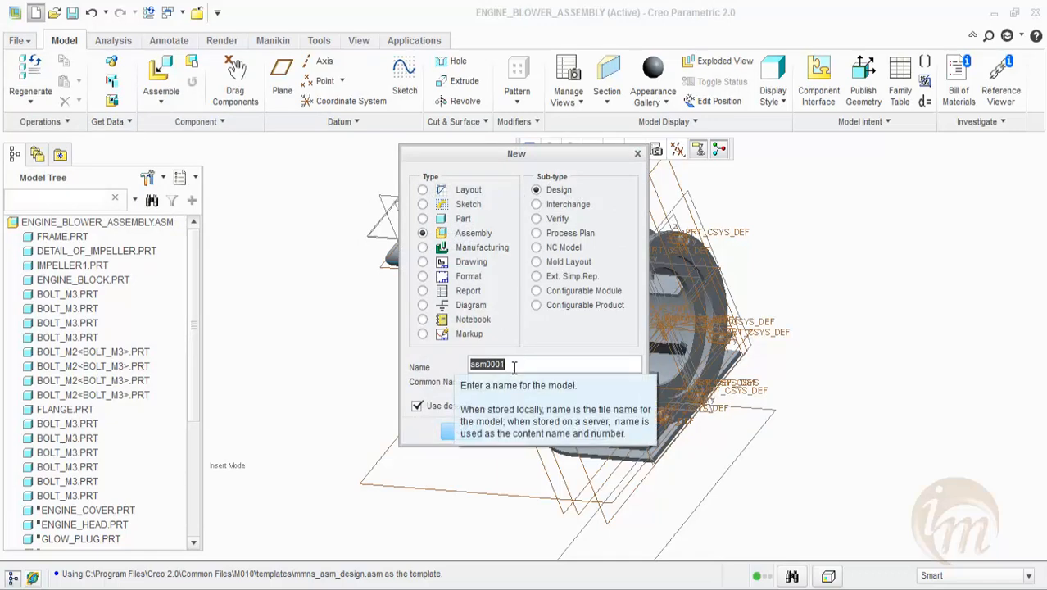
pyautogui.write('info_media_blower1')
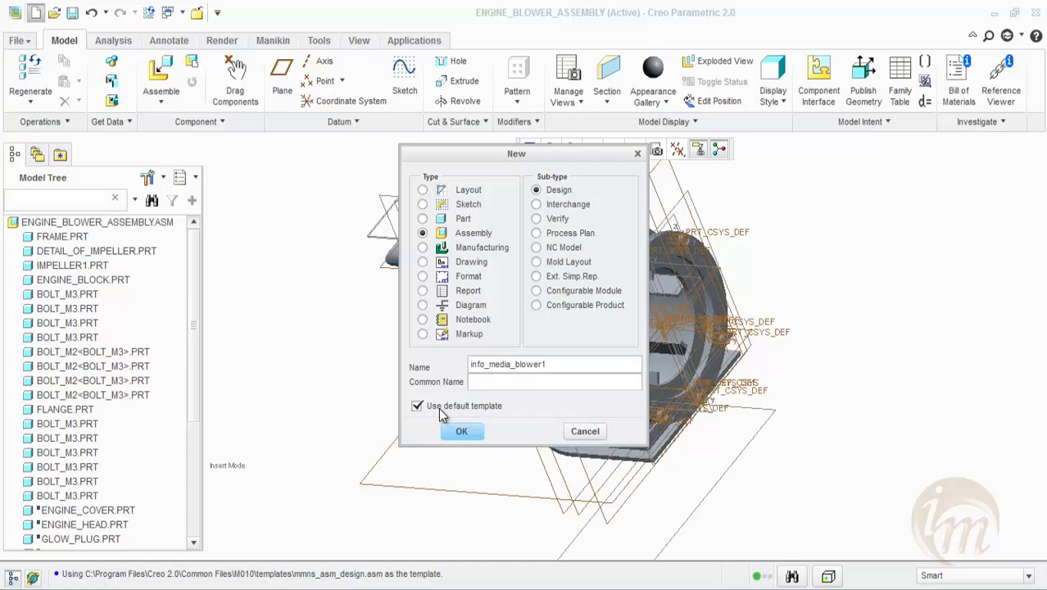
pyautogui.click(438, 407)
pyautogui.click(461, 431)
pyautogui.click(427, 249)
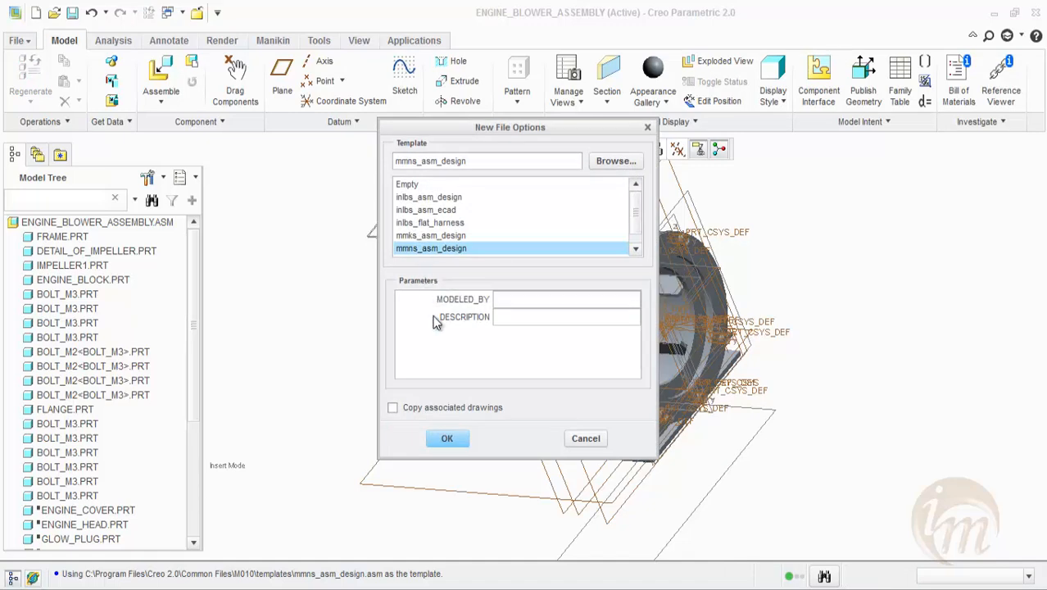
pyautogui.click(447, 435)
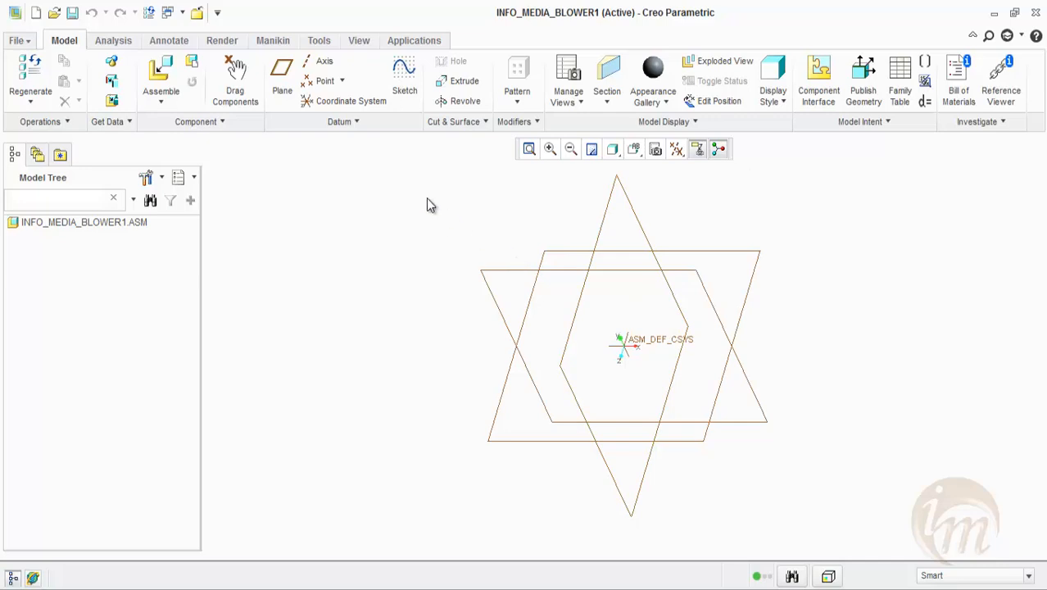
# Bring frame.prt from the engine blower folder into the assembly as the first component.
pyautogui.click(156, 74)
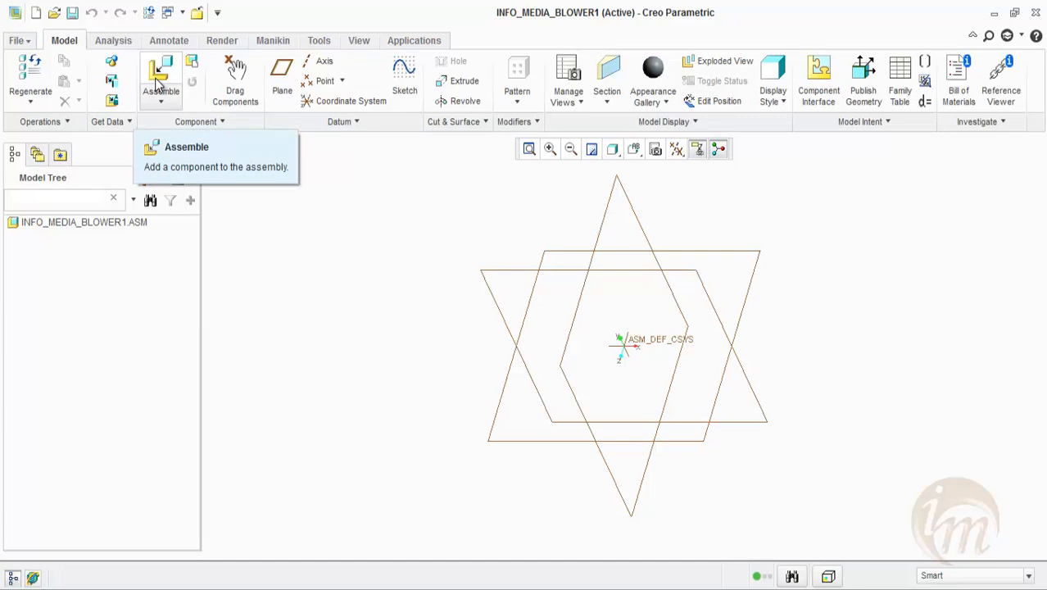
pyautogui.click(161, 101)
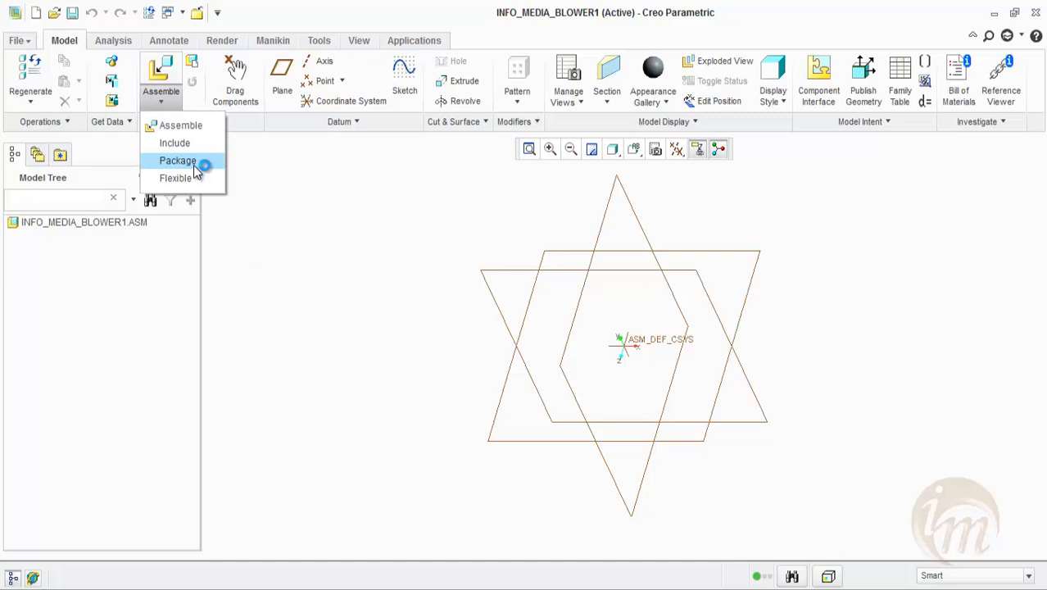
pyautogui.click(182, 126)
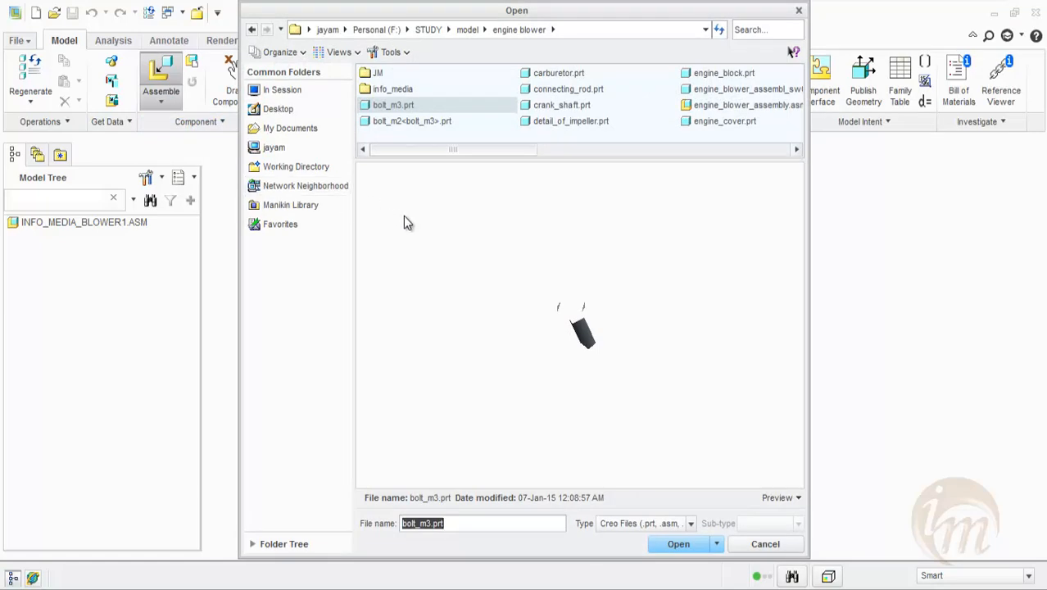
pyautogui.moveTo(412, 152); pyautogui.dragTo(492, 155)
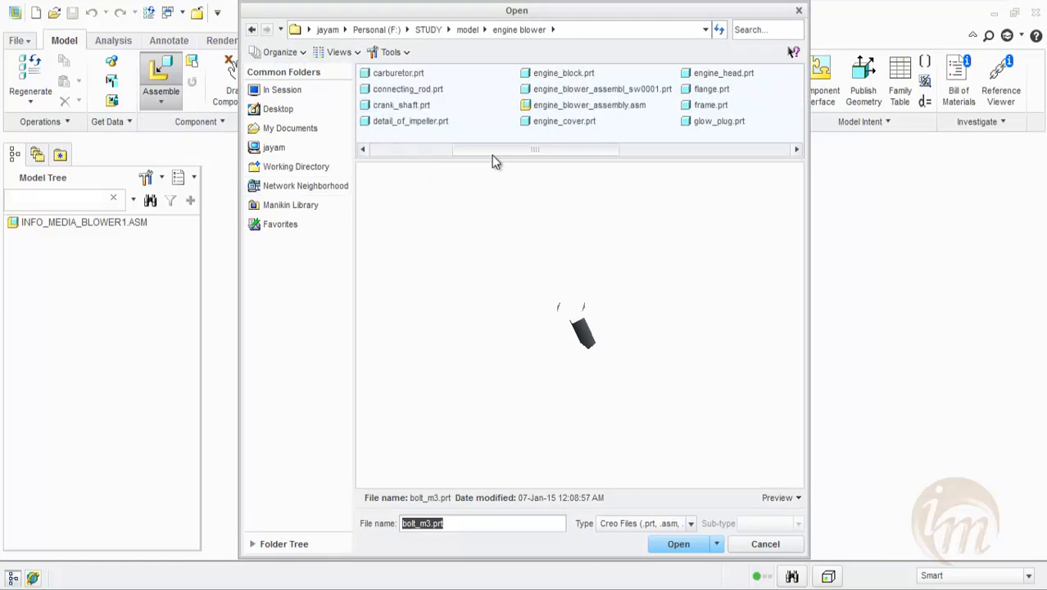
pyautogui.click(701, 108)
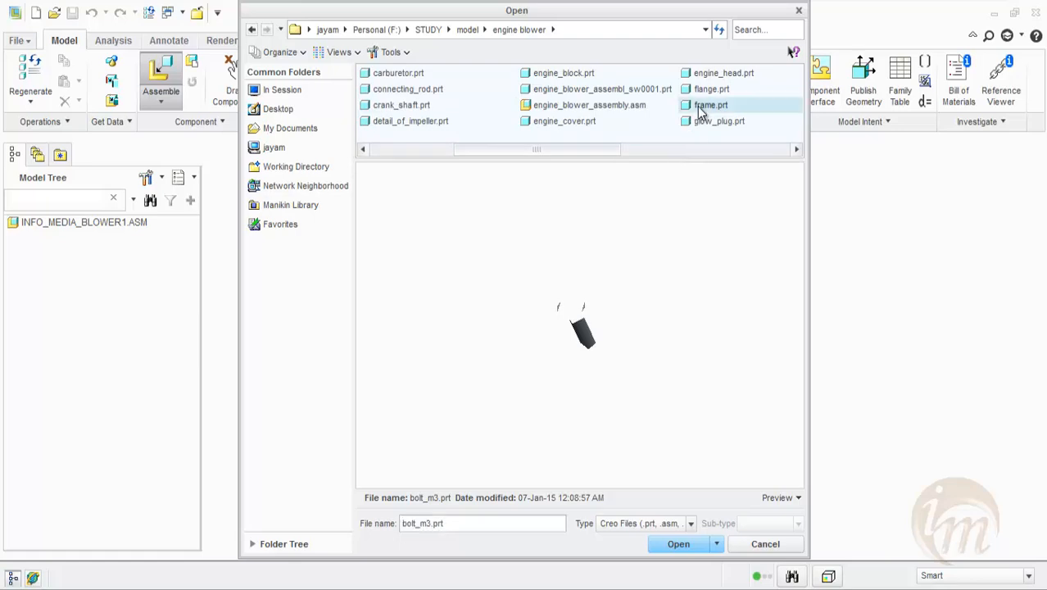
pyautogui.click(679, 544)
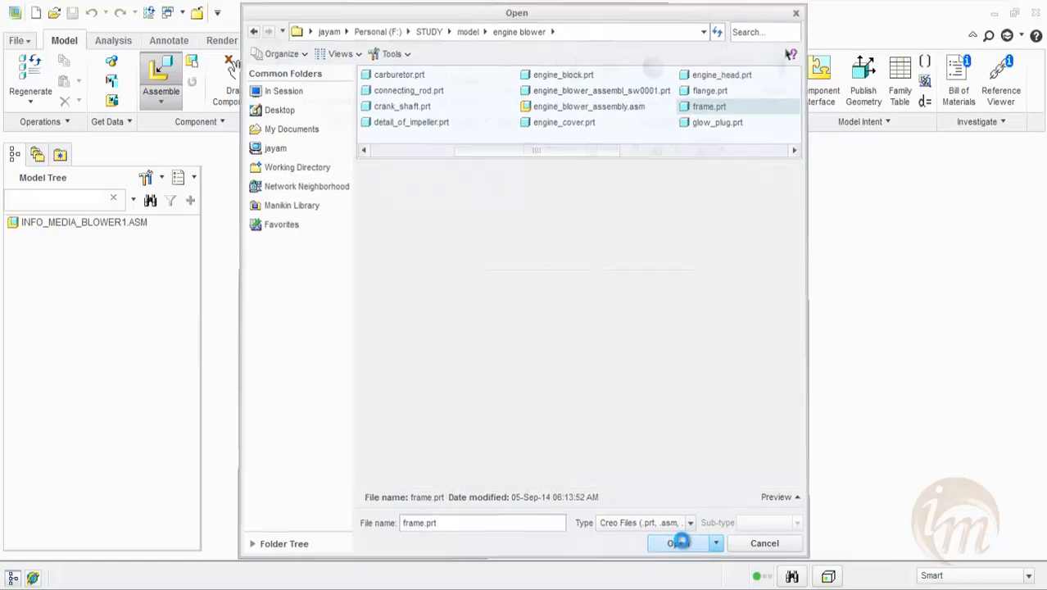
# Place the frame at the assembly's default location with the Default constraint and accept the placement.
pyautogui.moveTo(550, 366); pyautogui.dragTo(557, 335, button='middle')
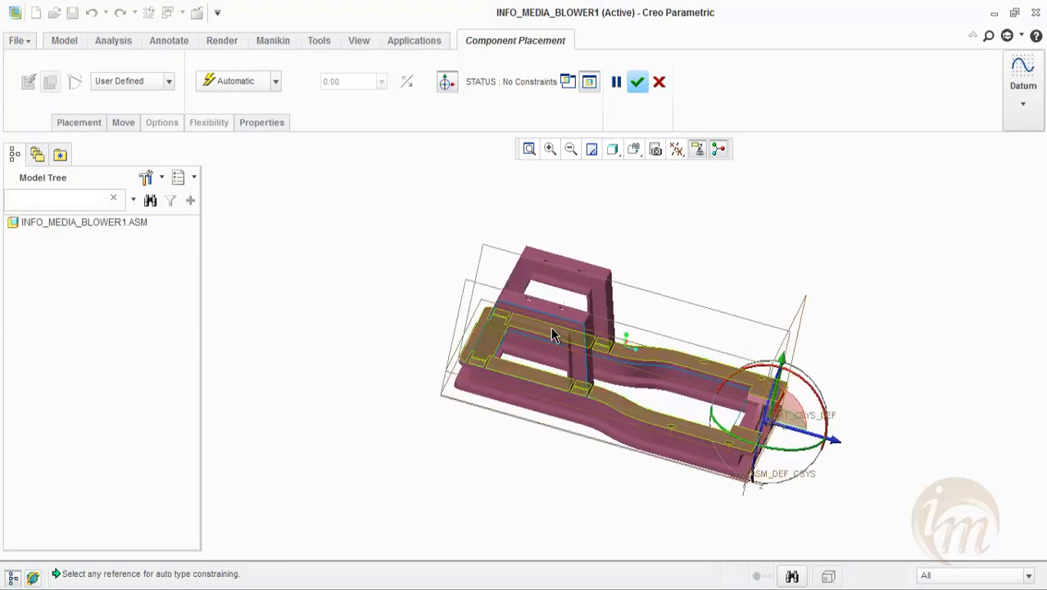
pyautogui.click(241, 79)
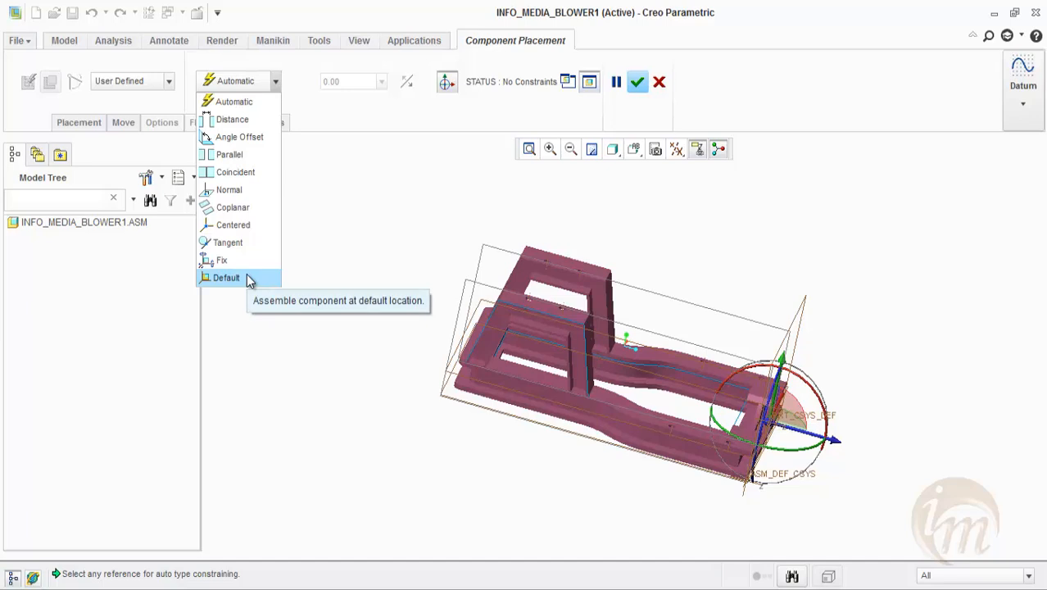
pyautogui.click(248, 278)
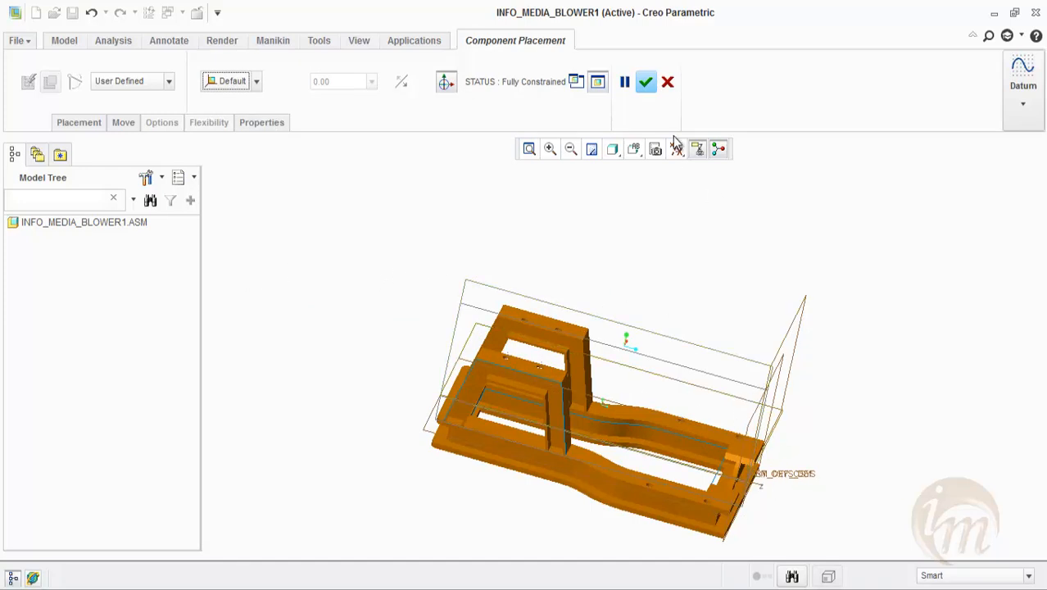
pyautogui.click(647, 85)
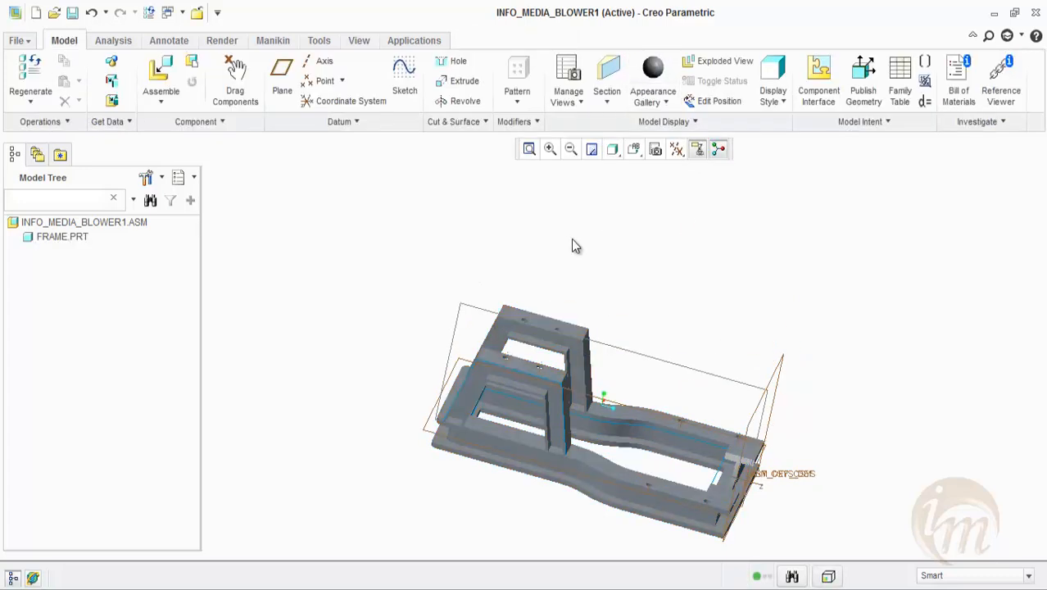
# Add detail_of_impeller.prt from the engine blower folder to the assembly, hiding the file preview.
pyautogui.scroll(1, 571, 240)
pyautogui.scroll(-1, 605, 331)
pyautogui.moveTo(579, 316); pyautogui.dragTo(606, 317, button='middle')
pyautogui.click(588, 342)
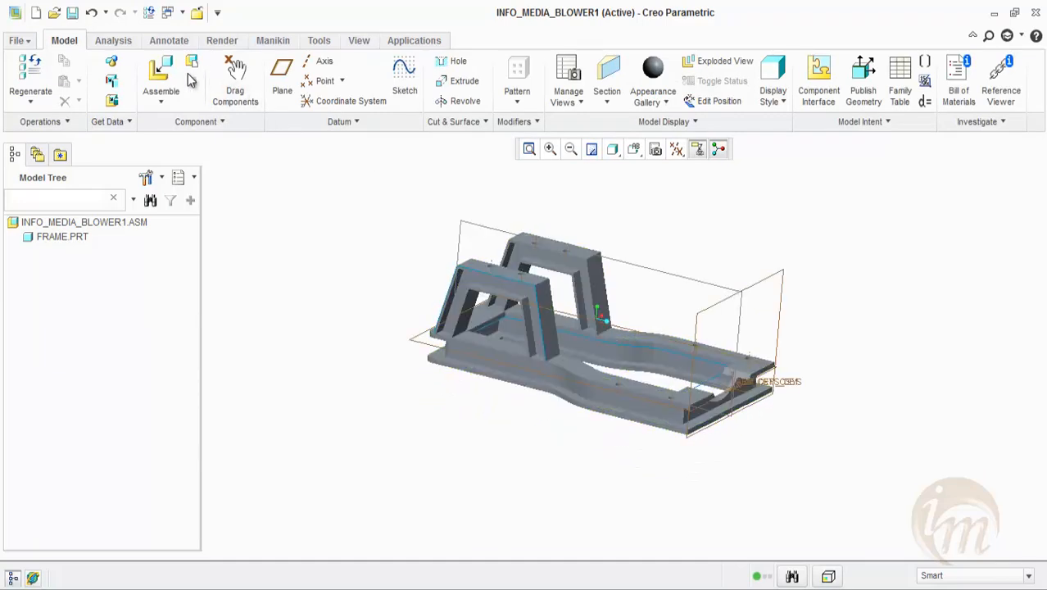
pyautogui.click(160, 74)
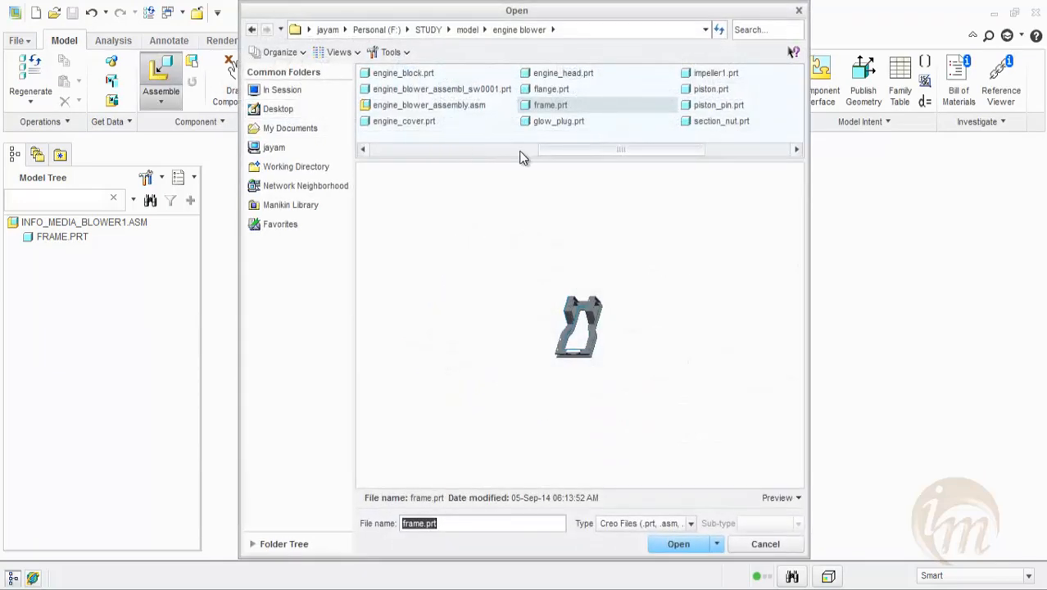
pyautogui.moveTo(548, 151); pyautogui.dragTo(631, 156)
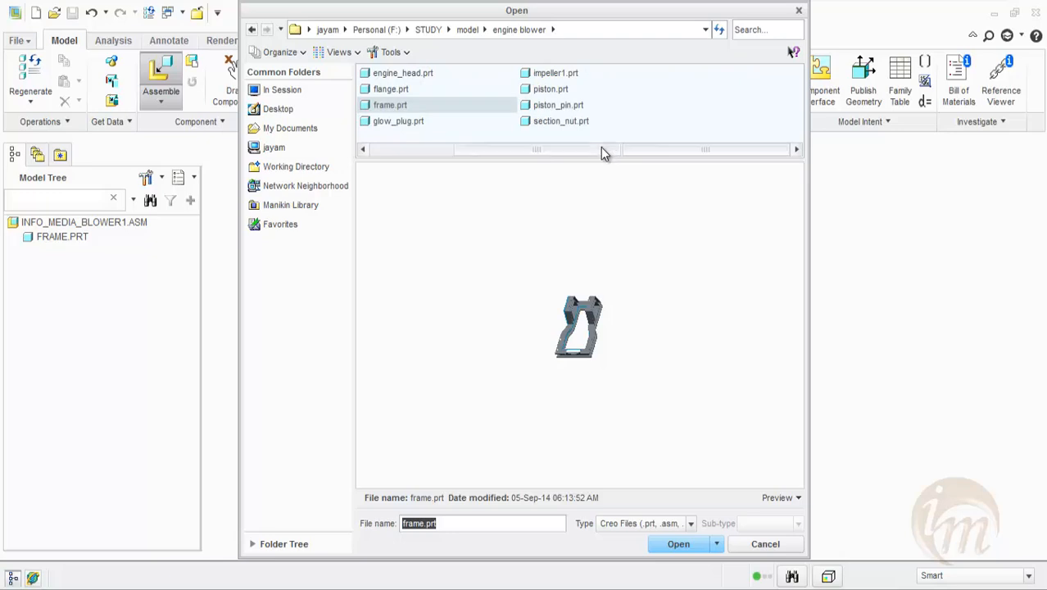
pyautogui.click(598, 150)
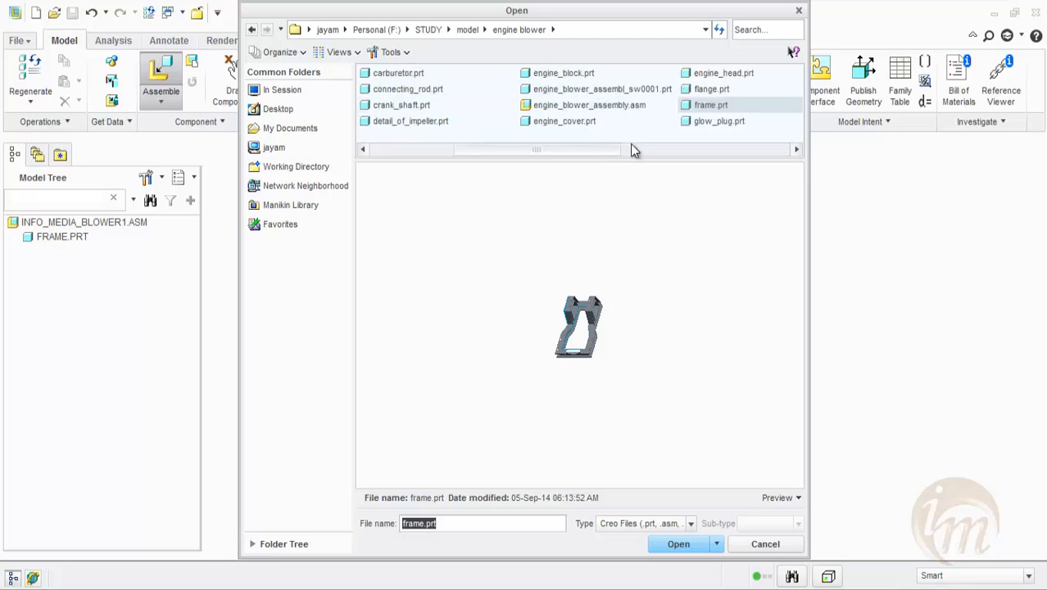
pyautogui.click(783, 499)
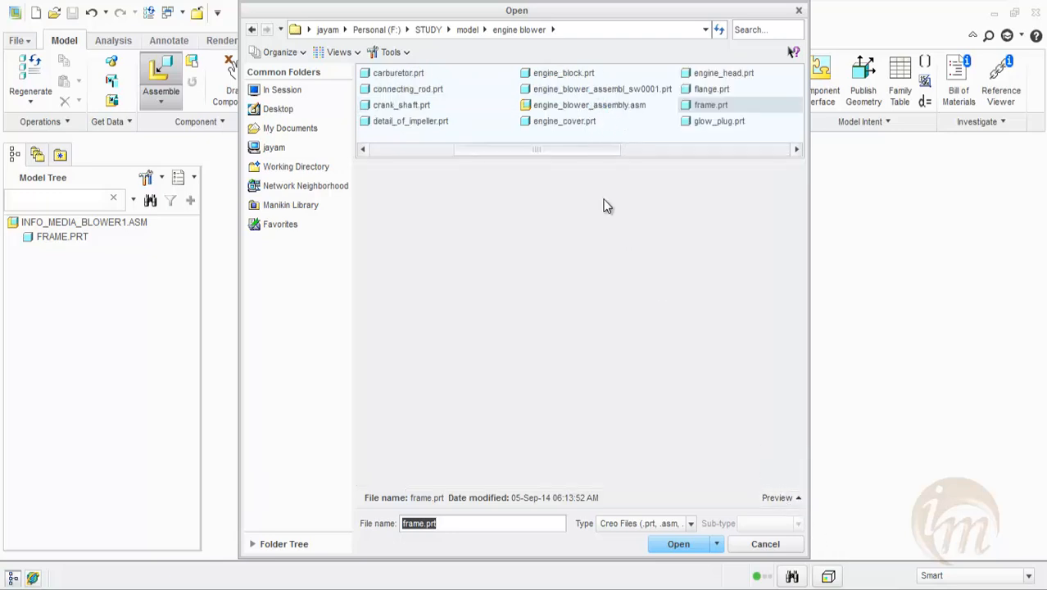
pyautogui.click(395, 105)
pyautogui.click(396, 122)
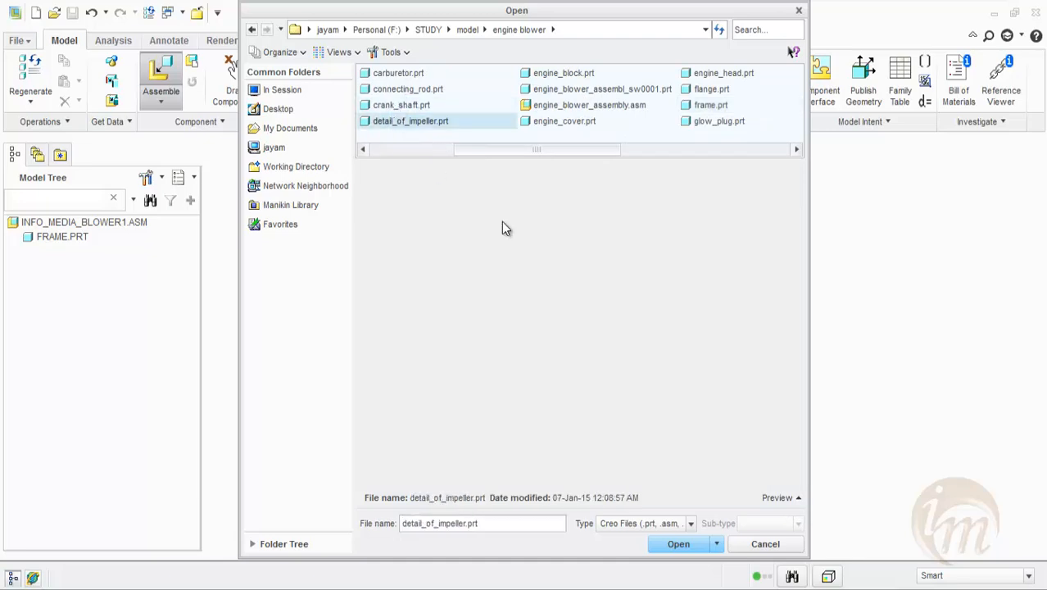
pyautogui.click(678, 544)
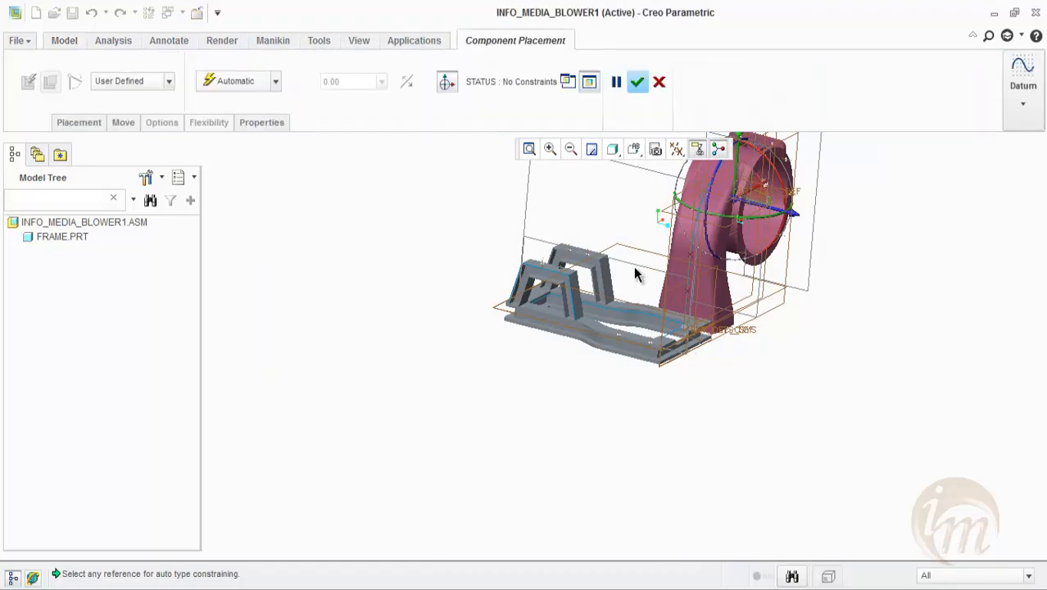
# Apply a Coincident constraint between a mounting hole axis on the impeller housing's flange and the frame's corner hole axis beside the curved cutout.
pyautogui.moveTo(567, 295); pyautogui.dragTo(551, 329, button='middle')
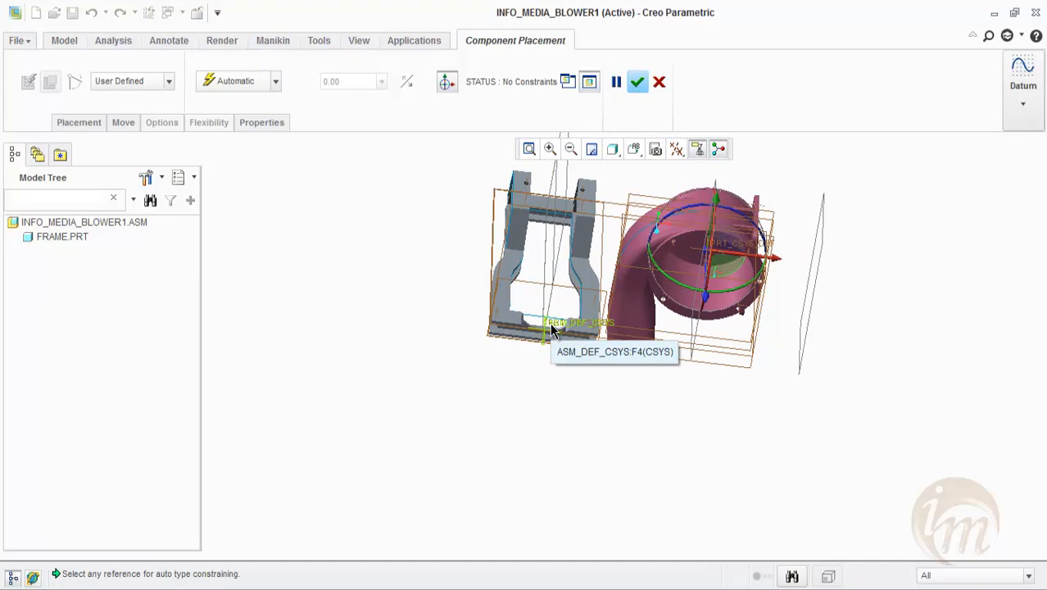
pyautogui.click(238, 82)
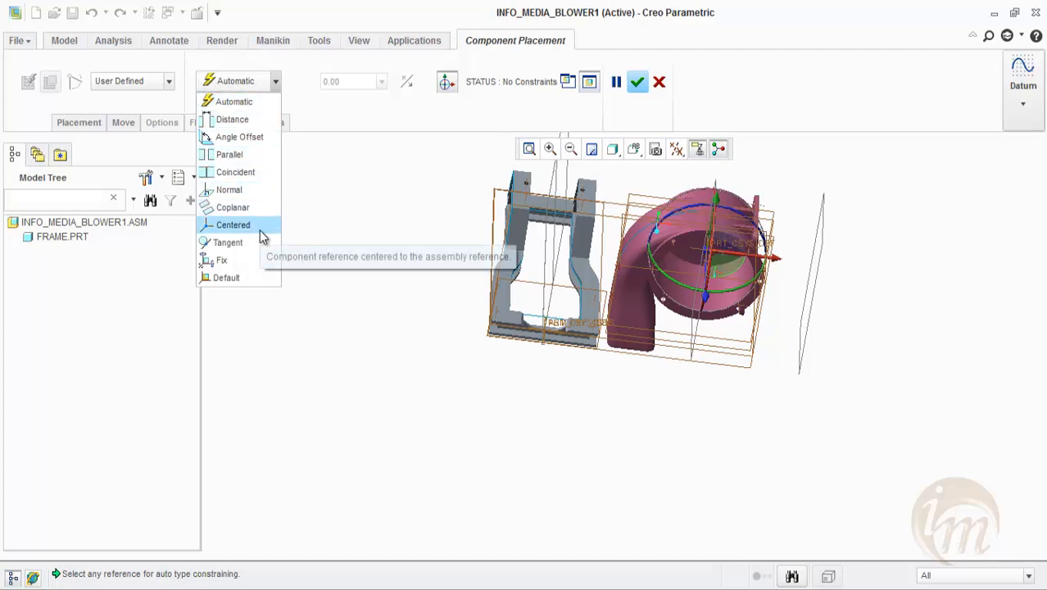
pyautogui.click(238, 169)
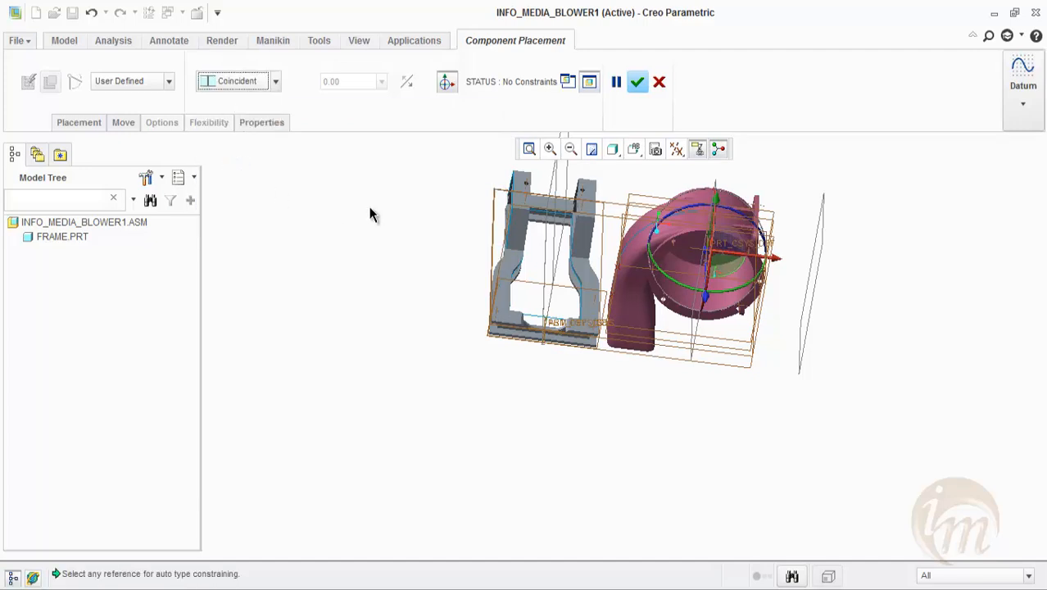
pyautogui.scroll(2, 583, 218)
pyautogui.moveTo(585, 281); pyautogui.dragTo(836, 261, button='middle')
pyautogui.moveTo(796, 323)
pyautogui.mouseDown(button='middle')
pyautogui.moveTo(720, 283)
pyautogui.moveTo(694, 229)
pyautogui.moveTo(774, 296)
pyautogui.mouseUp(button='middle')
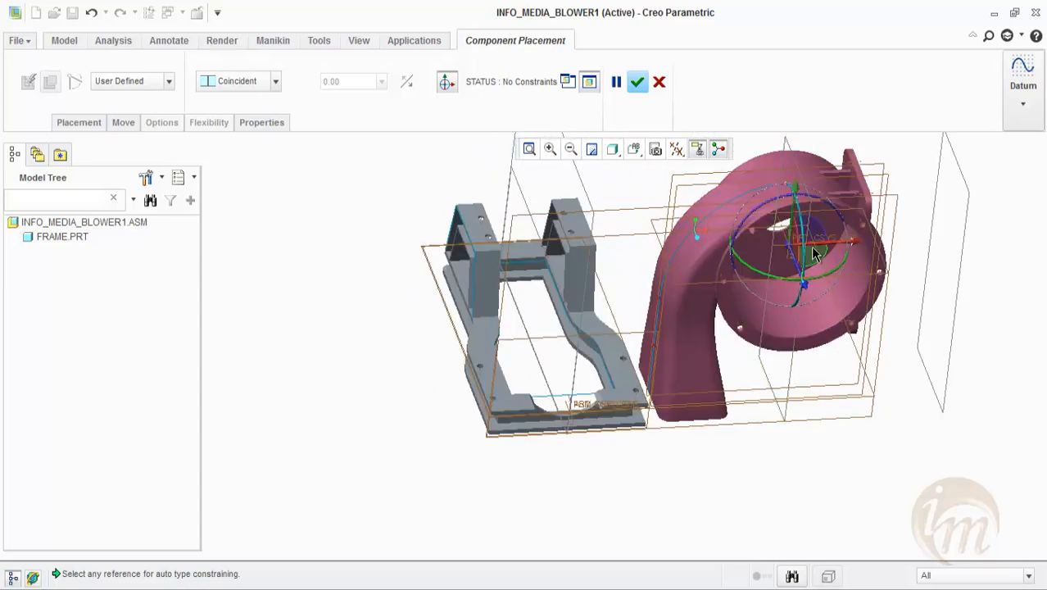
pyautogui.scroll(3, 848, 209)
pyautogui.scroll(5, 848, 209)
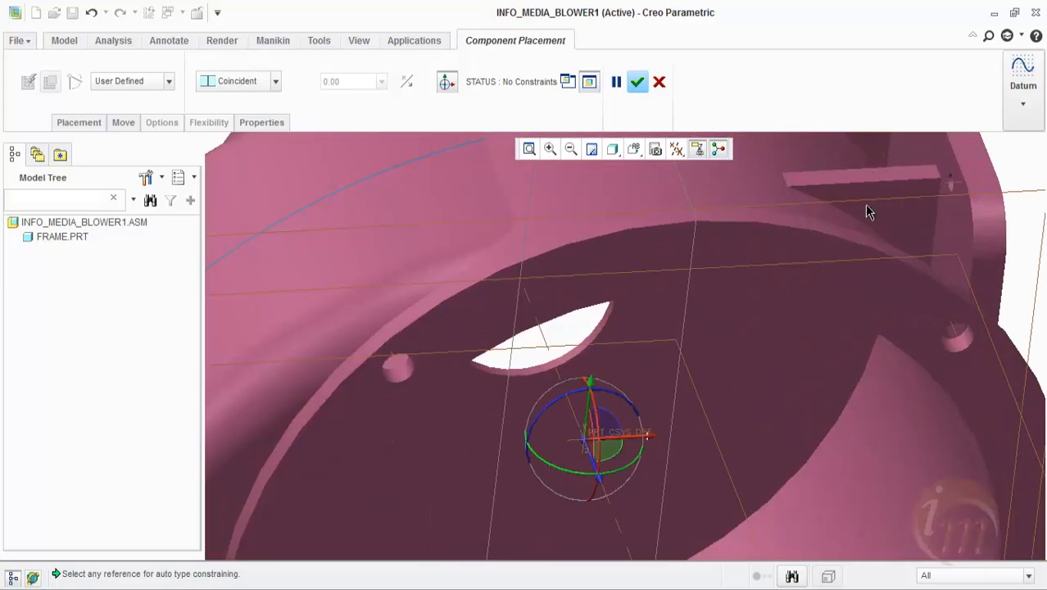
pyautogui.click(949, 184)
pyautogui.scroll(-8, 785, 219)
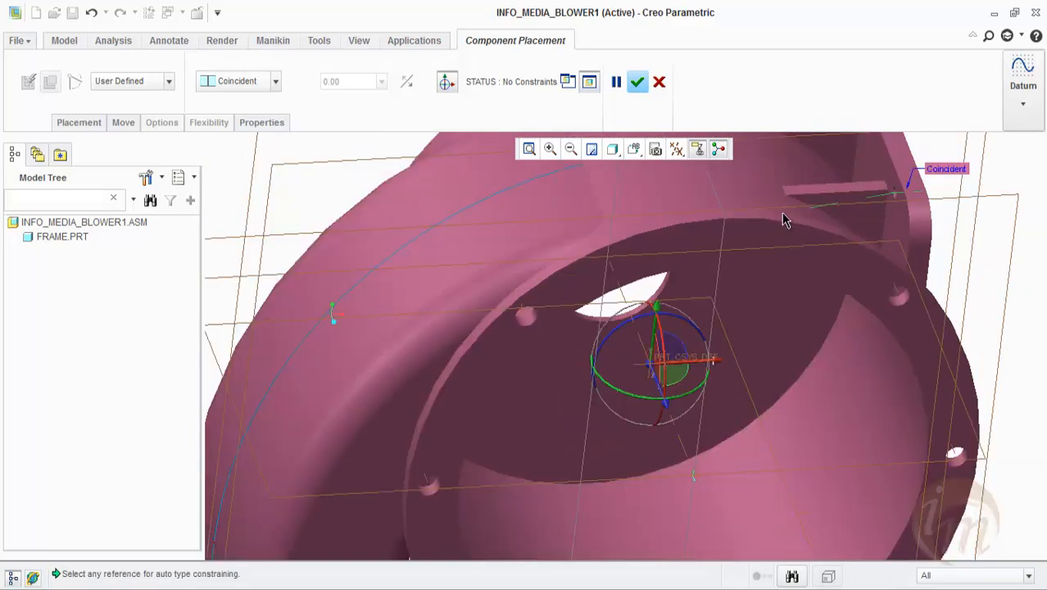
pyautogui.scroll(8, 643, 370)
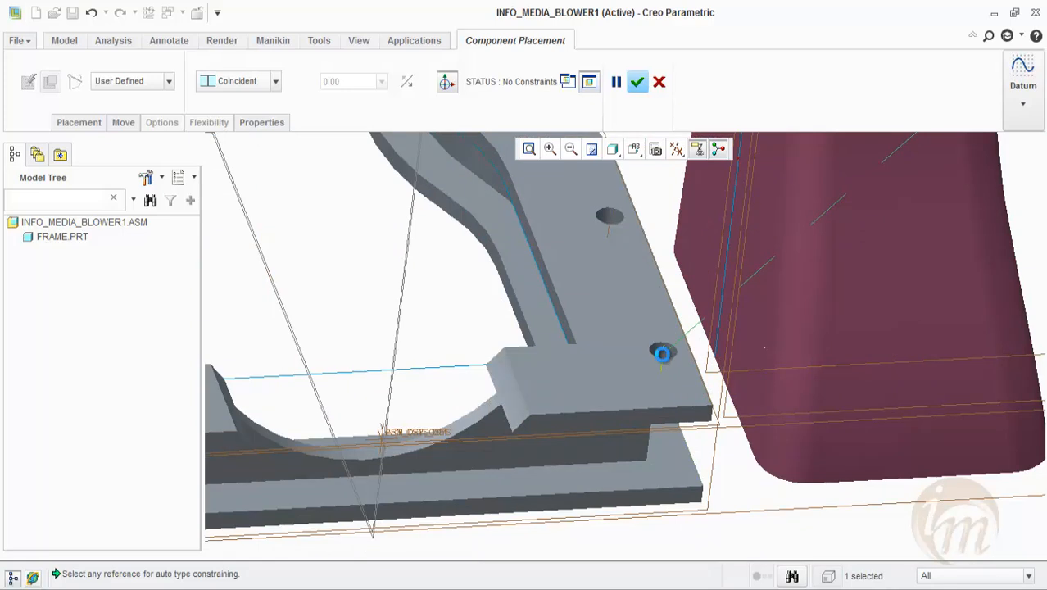
pyautogui.click(664, 355)
pyautogui.scroll(-6, 655, 389)
pyautogui.scroll(-3, 631, 383)
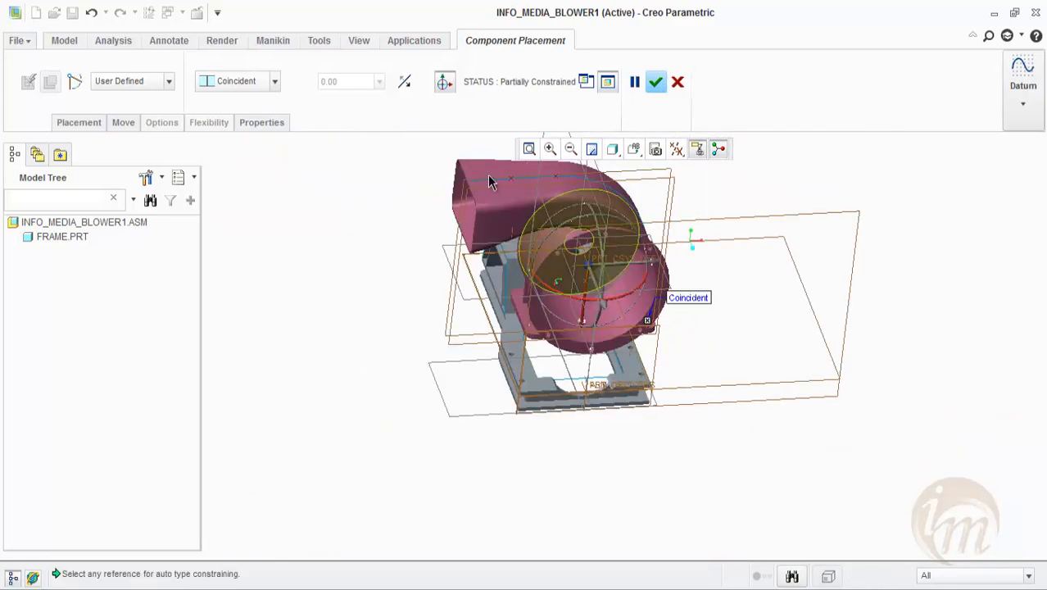
# Add a second Coincident constraint between the housing flange's opposite mounting hole axis and the frame's other corner hole axis, A_8.
pyautogui.click(78, 122)
pyautogui.click(117, 225)
pyautogui.click(246, 197)
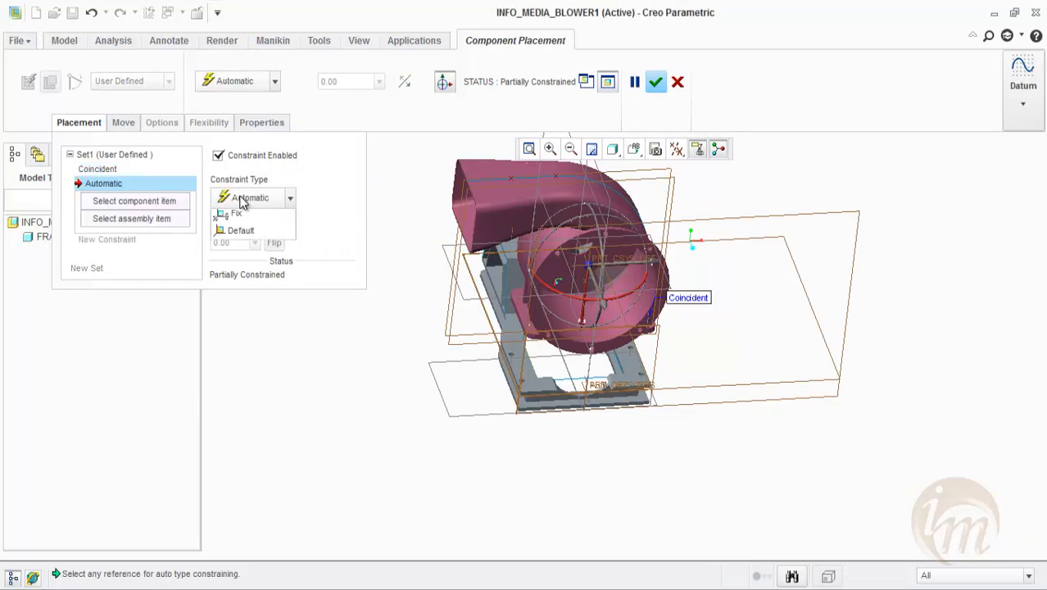
pyautogui.click(241, 289)
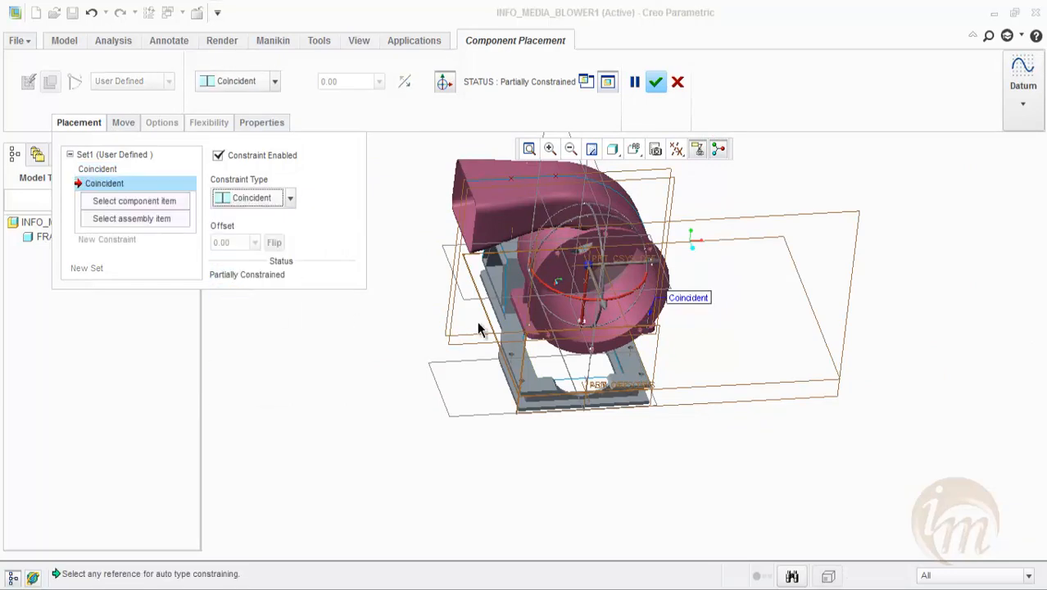
pyautogui.scroll(5, 508, 323)
pyautogui.click(573, 312)
pyautogui.scroll(-3, 475, 323)
pyautogui.scroll(-1, 478, 325)
pyautogui.scroll(4, 520, 489)
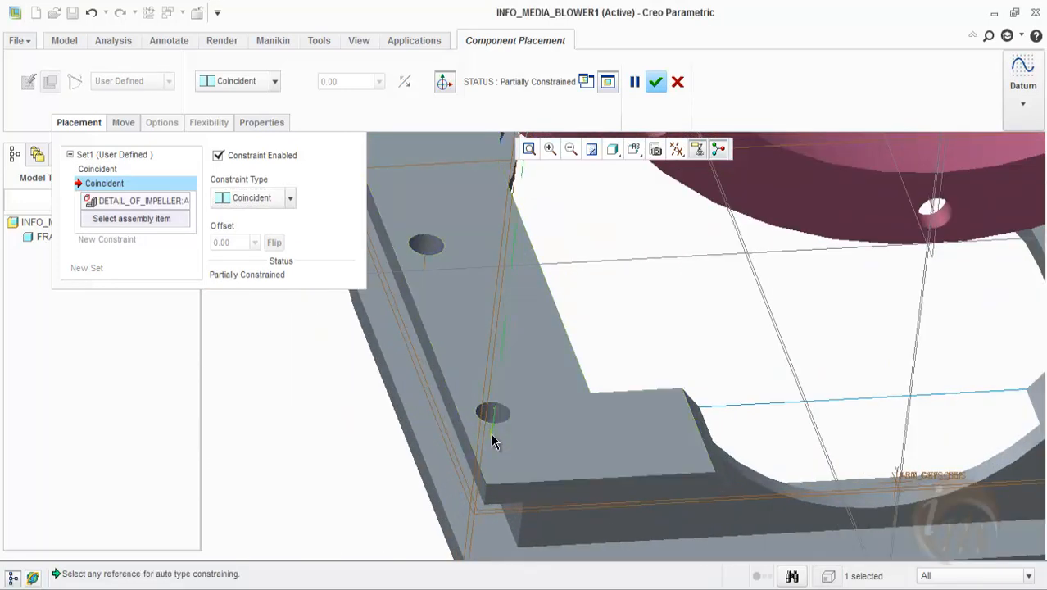
pyautogui.click(489, 434)
pyautogui.scroll(-3, 534, 344)
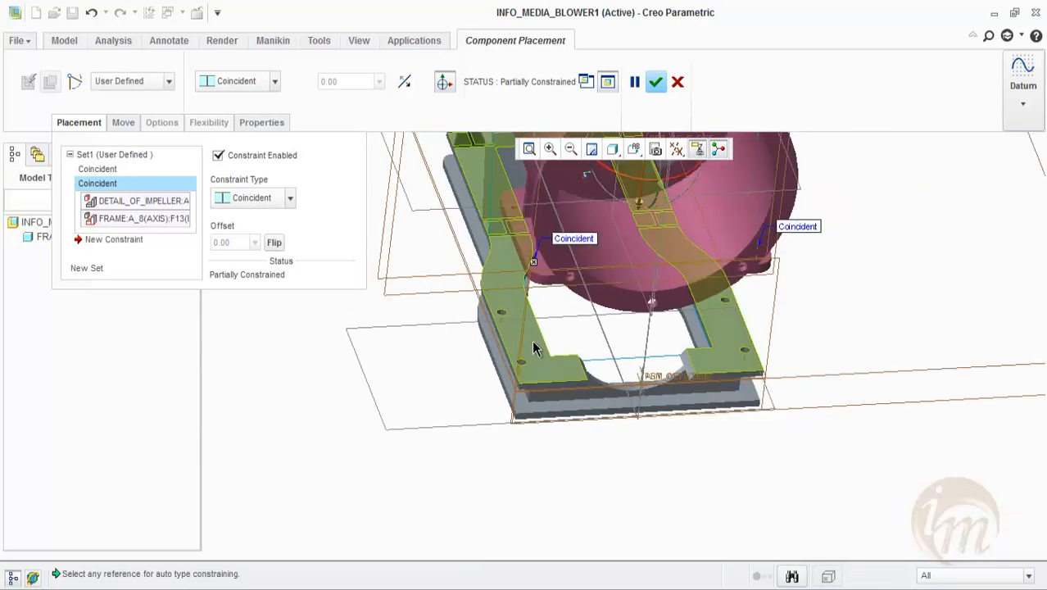
pyautogui.scroll(-4, 558, 347)
pyautogui.moveTo(587, 363); pyautogui.dragTo(638, 360, button='middle')
pyautogui.scroll(5, 640, 351)
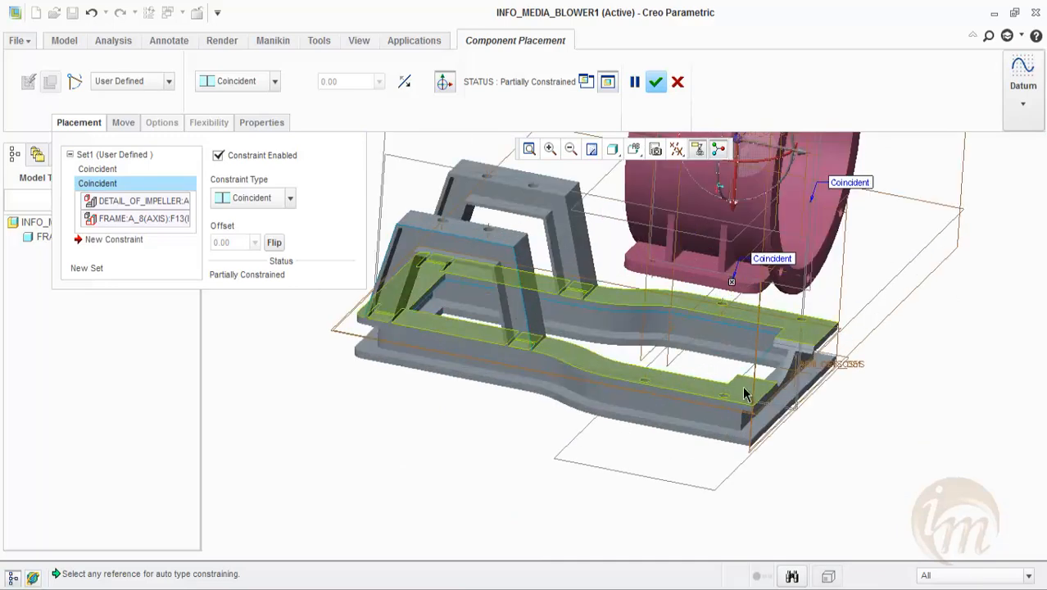
# Add a third constraint between the frame's upper rail surface and the underside of the impeller housing's mounting flange.
pyautogui.click(121, 246)
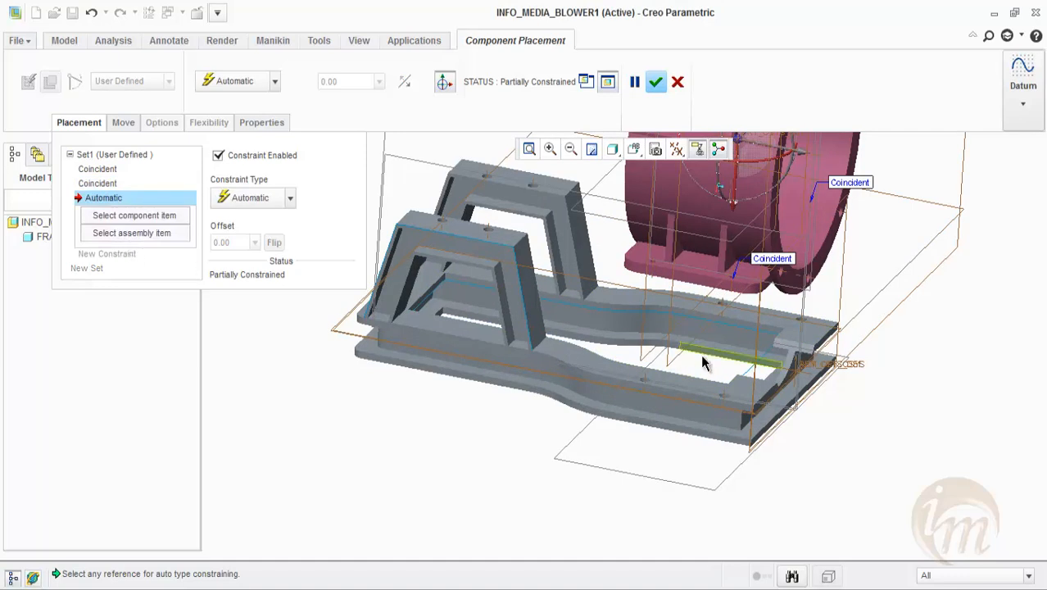
pyautogui.click(702, 382)
pyautogui.moveTo(662, 371); pyautogui.dragTo(642, 420, button='middle')
pyautogui.scroll(-5, 635, 243)
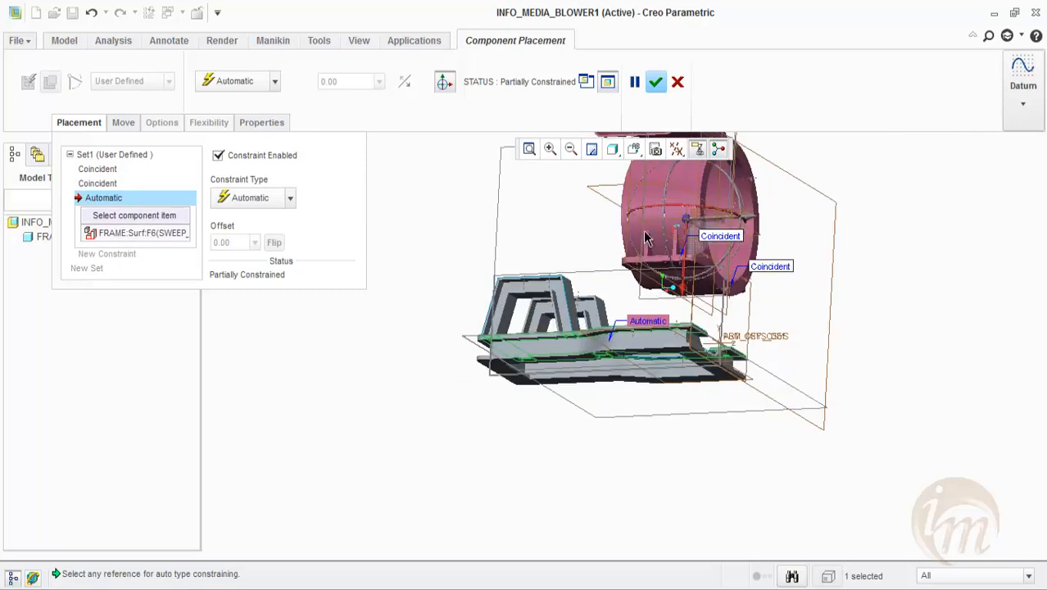
pyautogui.click(682, 306)
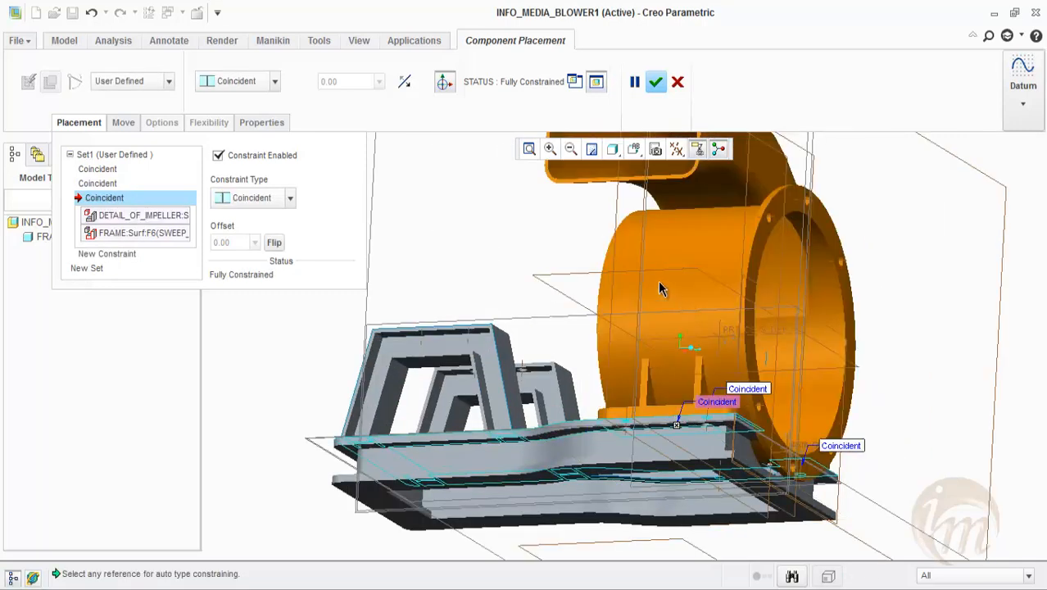
pyautogui.scroll(3, 659, 288)
pyautogui.moveTo(606, 262); pyautogui.dragTo(328, 237, button='middle')
# Set the flange-to-frame surface constraint type to Coincident and accept the housing's placement.
pyautogui.click(290, 197)
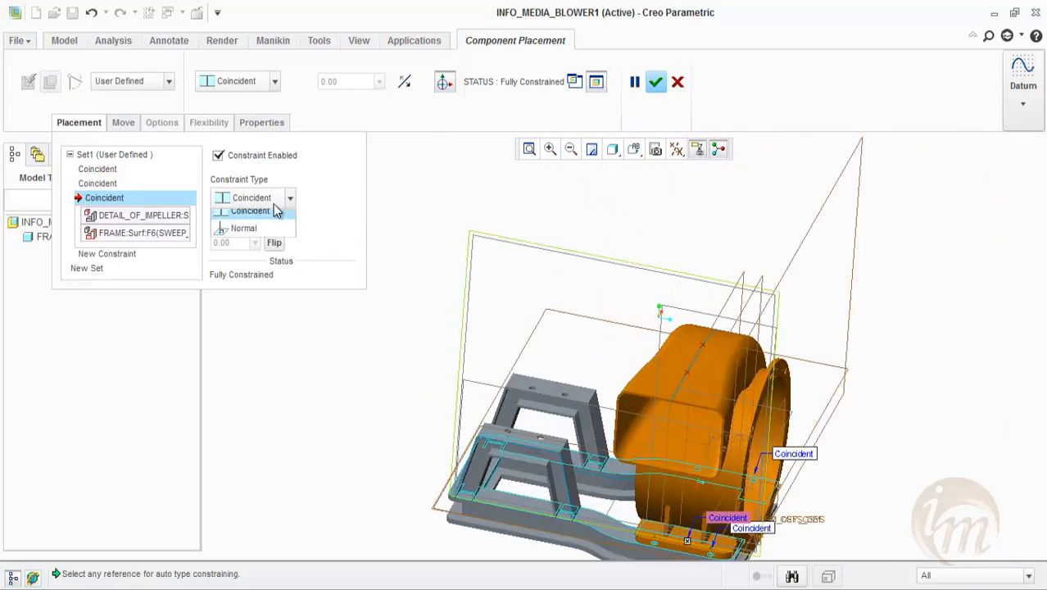
pyautogui.click(246, 272)
pyautogui.scroll(4, 485, 201)
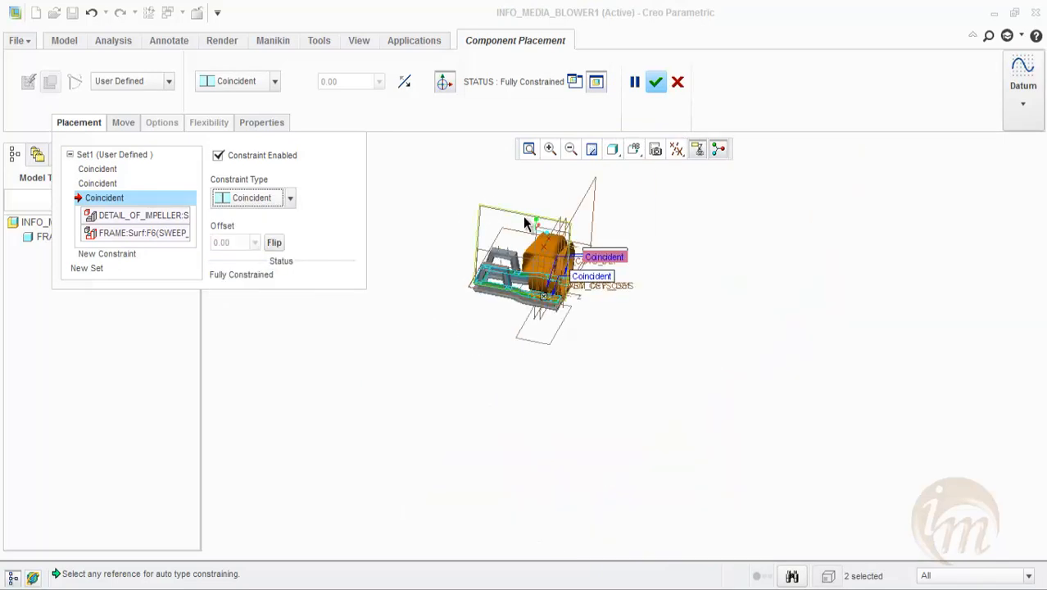
pyautogui.scroll(-1, 542, 227)
pyautogui.scroll(-4, 550, 261)
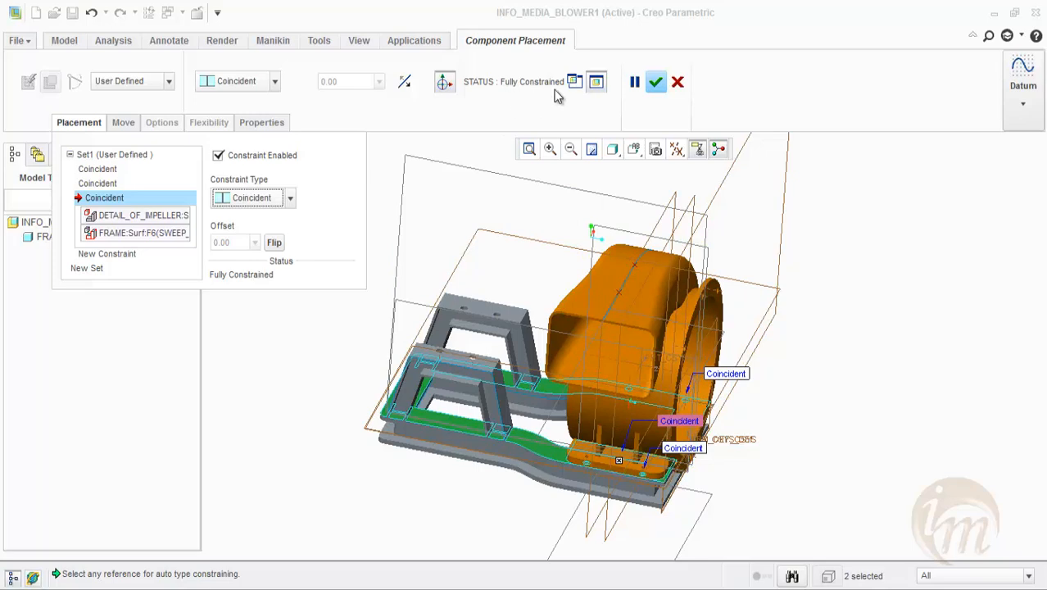
pyautogui.click(656, 82)
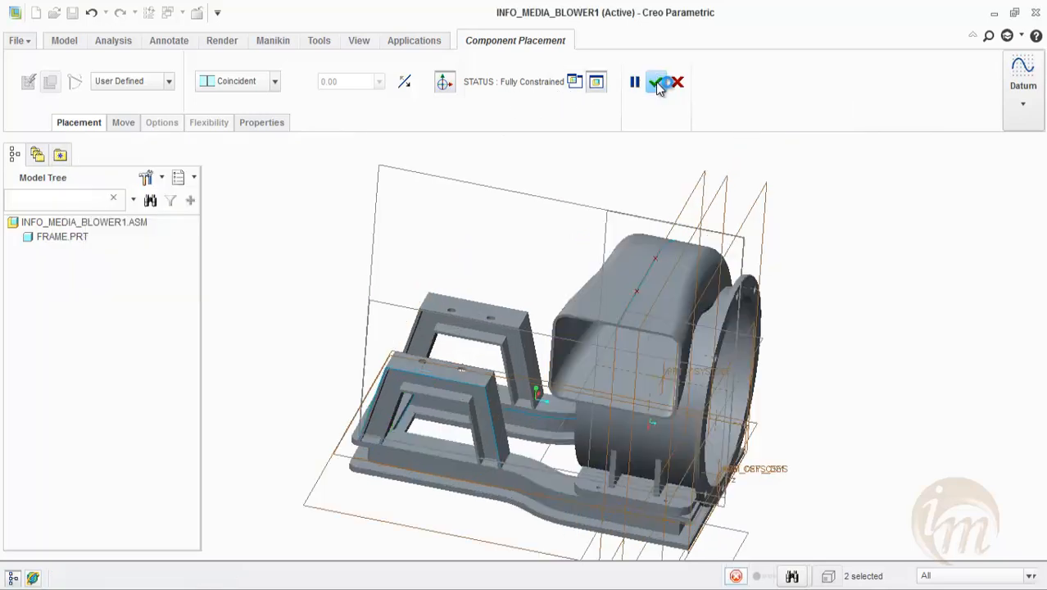
pyautogui.moveTo(586, 264); pyautogui.dragTo(541, 247, button='middle')
pyautogui.click(643, 350)
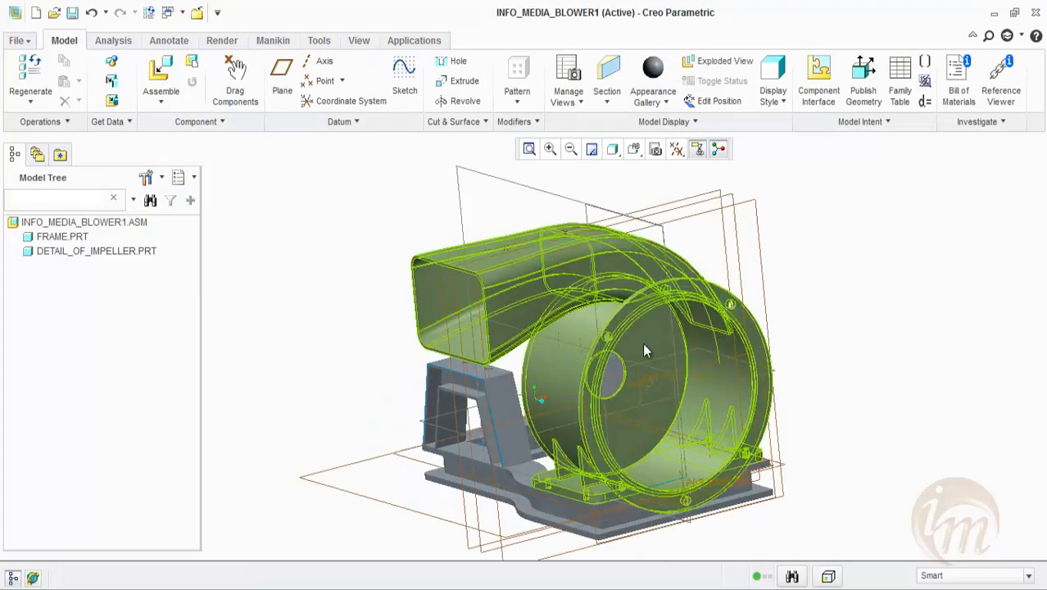
pyautogui.click(867, 246)
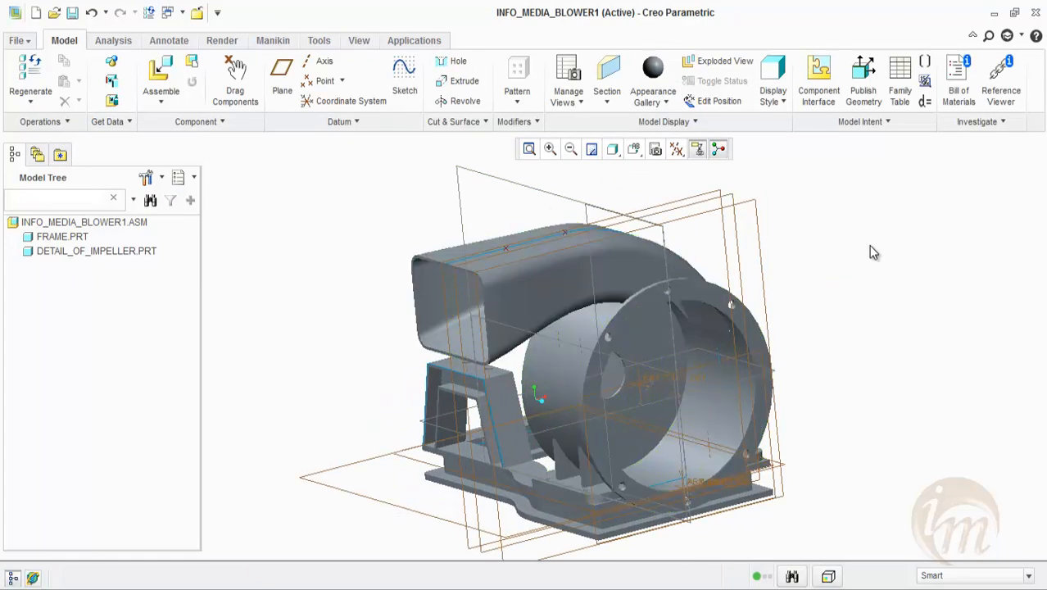
# Add impeller1.prt from the engine blower folder to the assembly.
pyautogui.click(159, 71)
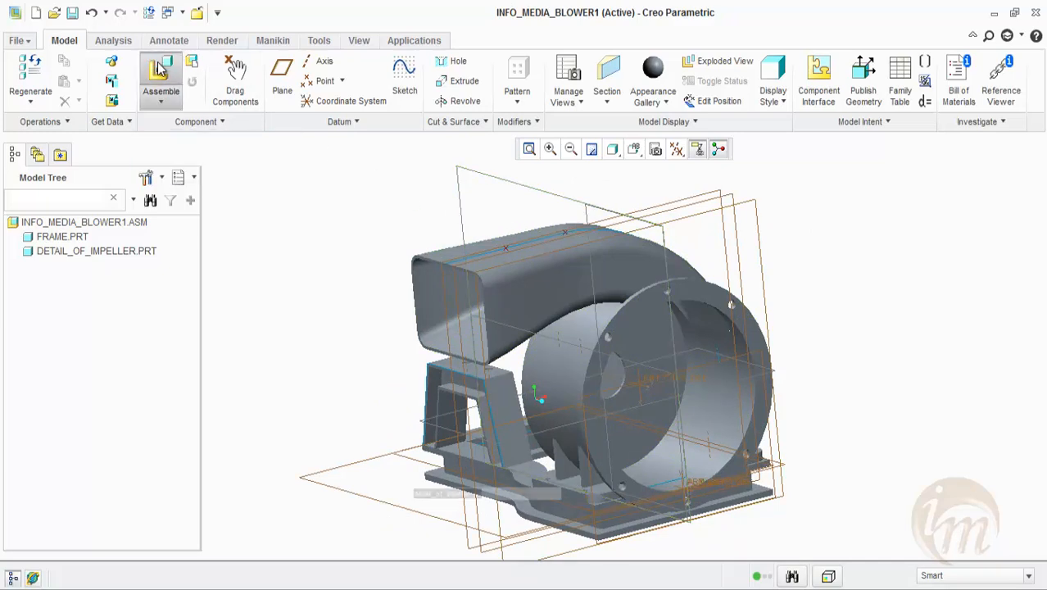
pyautogui.moveTo(460, 155); pyautogui.dragTo(667, 173)
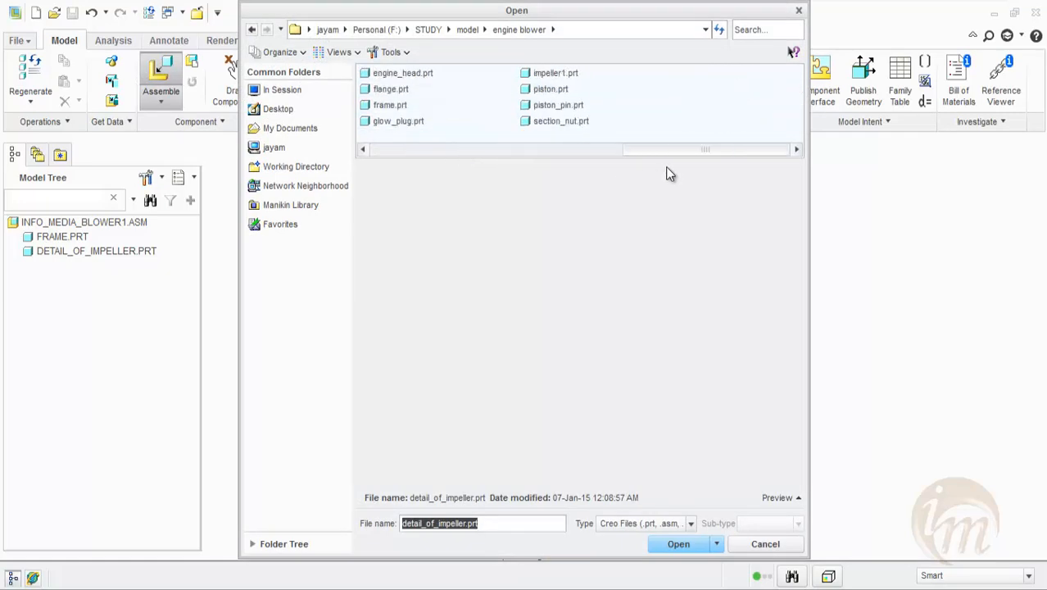
pyautogui.click(551, 77)
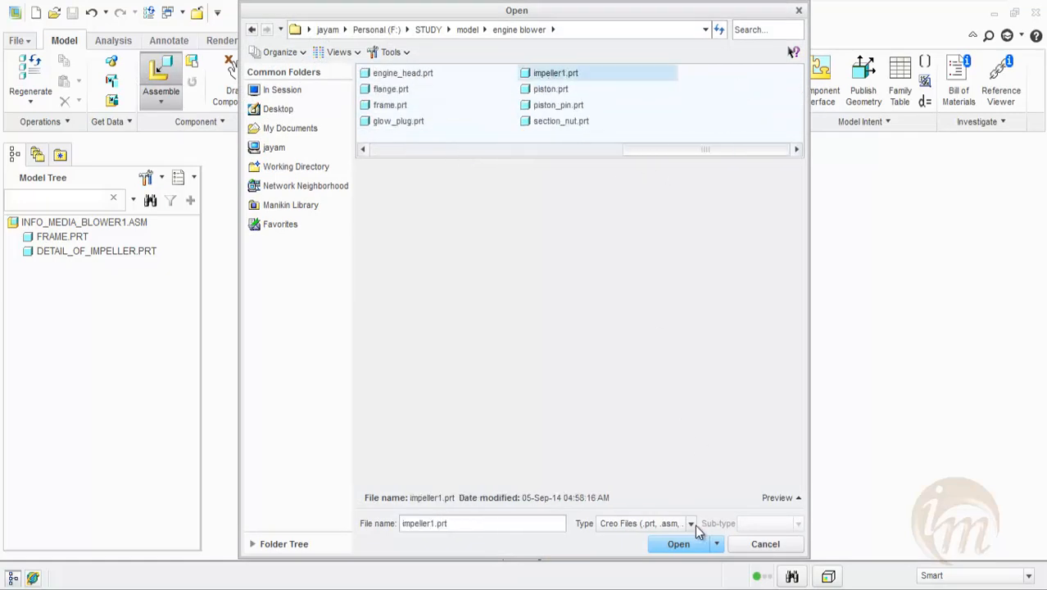
pyautogui.click(679, 544)
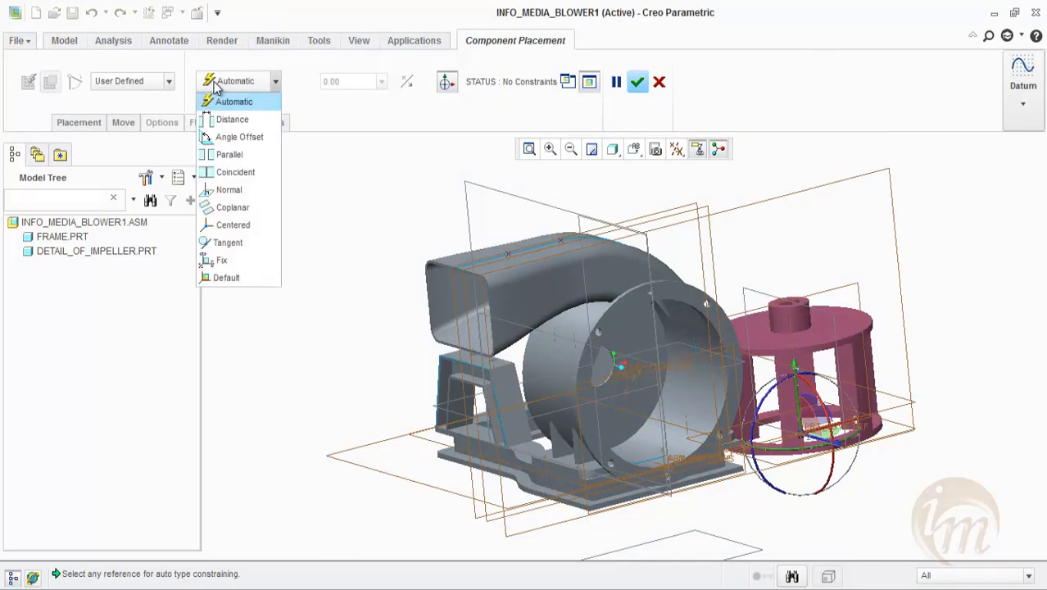
# Apply a Coincident constraint between the impeller housing's central bore axis and the impeller's hub axis.
pyautogui.click(235, 172)
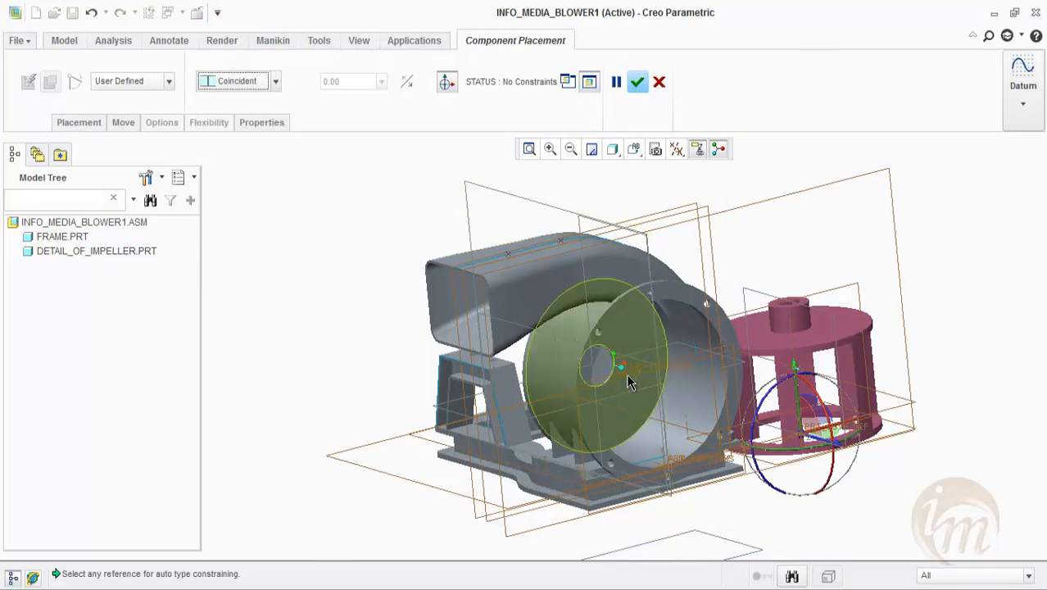
pyautogui.scroll(5, 629, 382)
pyautogui.click(596, 357)
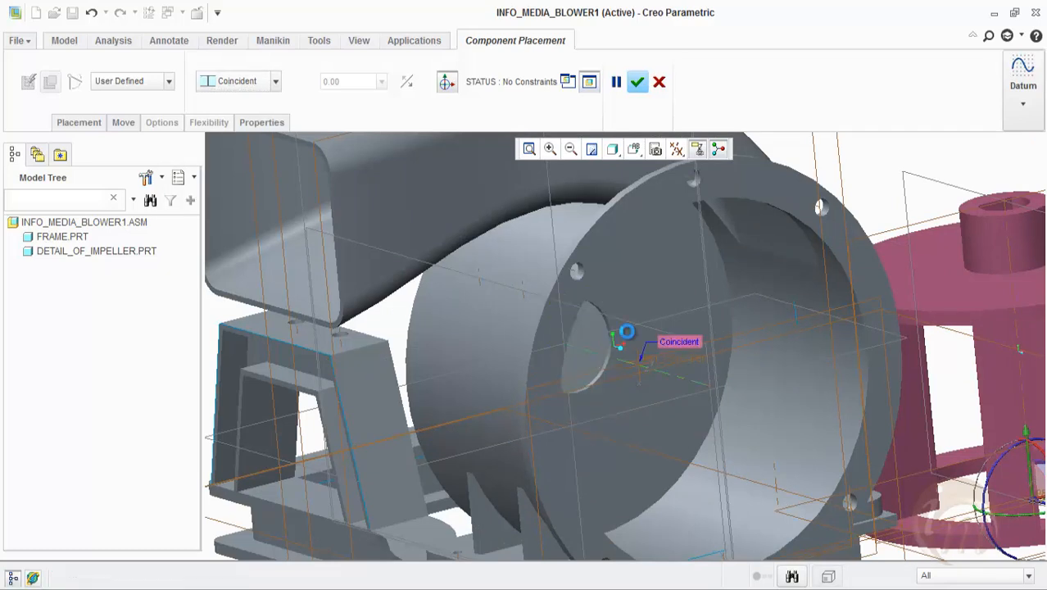
pyautogui.scroll(-5, 625, 331)
pyautogui.click(787, 300)
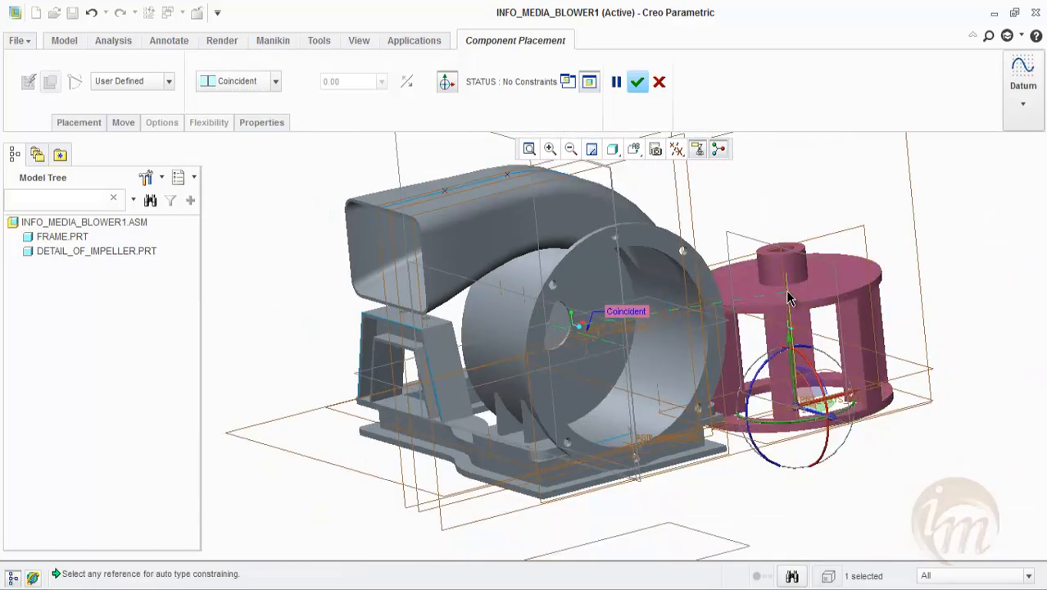
pyautogui.moveTo(692, 310); pyautogui.dragTo(709, 310, button='middle')
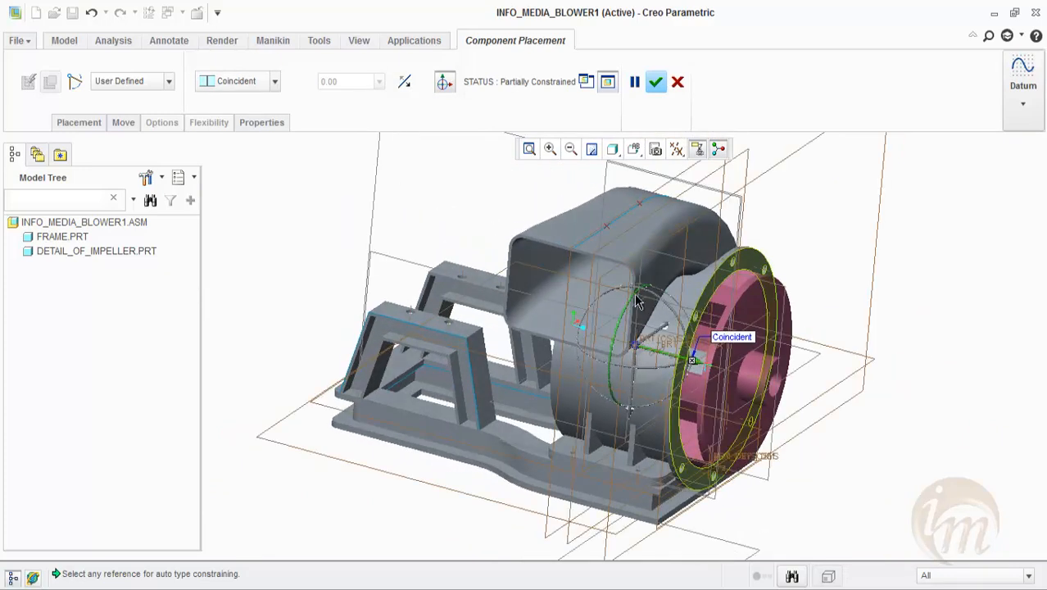
# Flip the impeller so its hub faces the housing's closed end, and pull it along the axis clear of the housing.
pyautogui.click(90, 123)
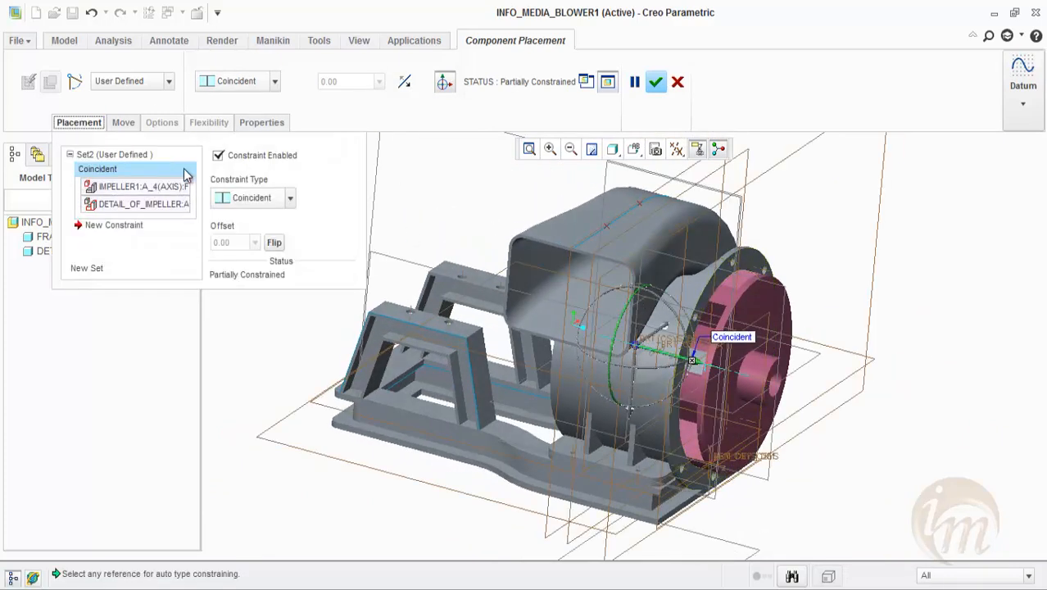
pyautogui.click(274, 243)
pyautogui.click(273, 243)
pyautogui.click(273, 242)
pyautogui.click(273, 243)
pyautogui.click(274, 242)
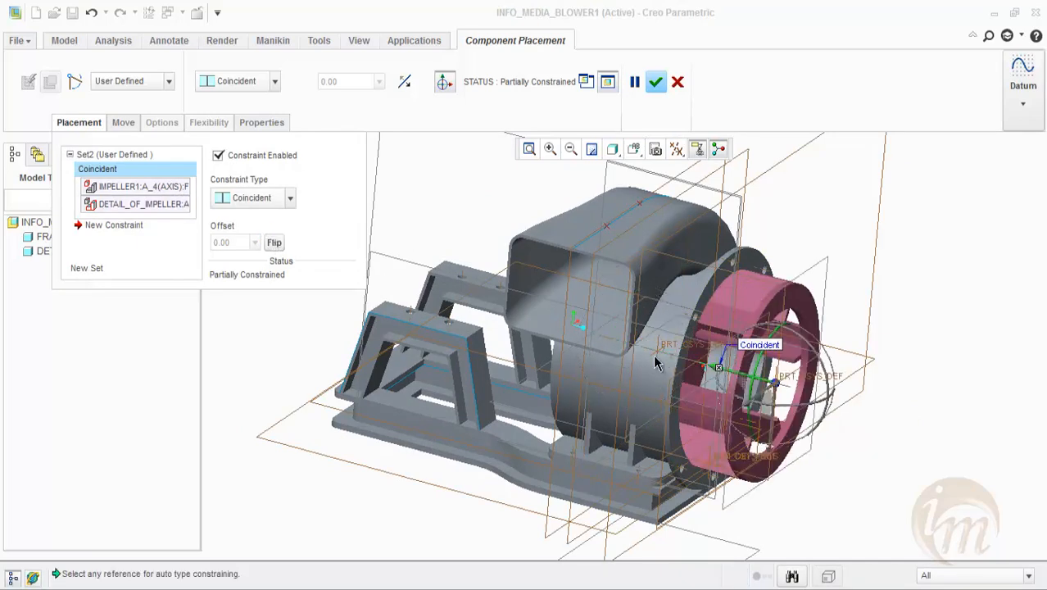
pyautogui.moveTo(724, 375); pyautogui.dragTo(896, 467)
pyautogui.moveTo(592, 407); pyautogui.dragTo(625, 408, button='middle')
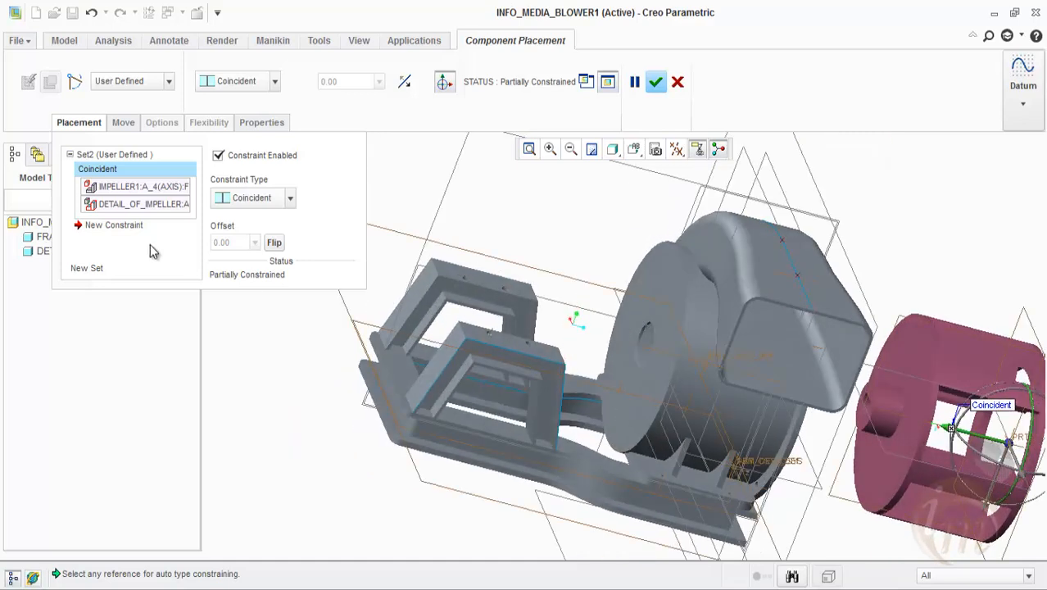
# Add a Coincident constraint between the impeller's hub-side disc face and the outer face of the housing's closed end.
pyautogui.click(86, 223)
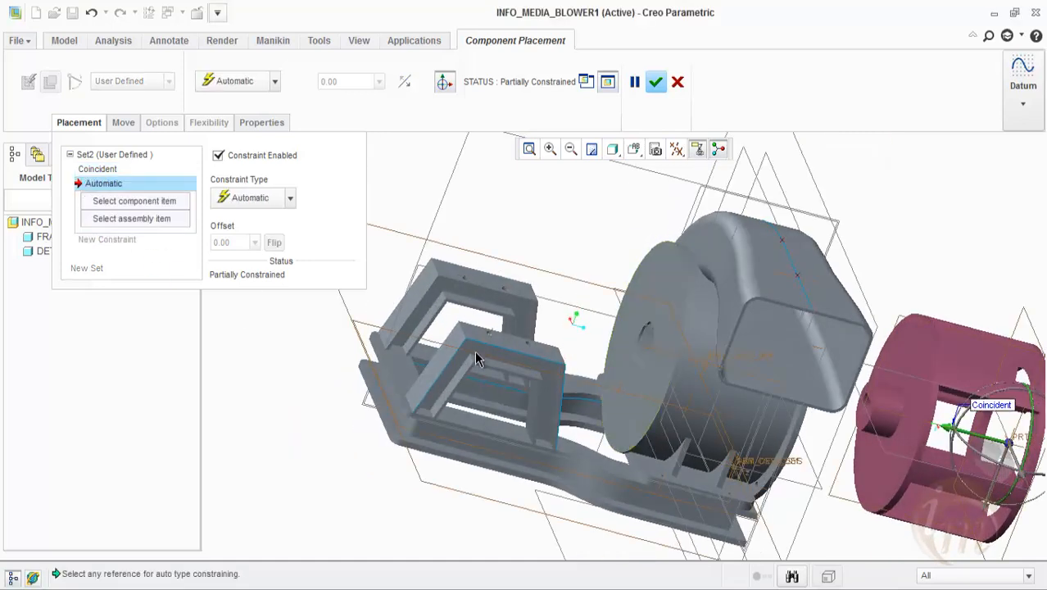
pyautogui.click(924, 399)
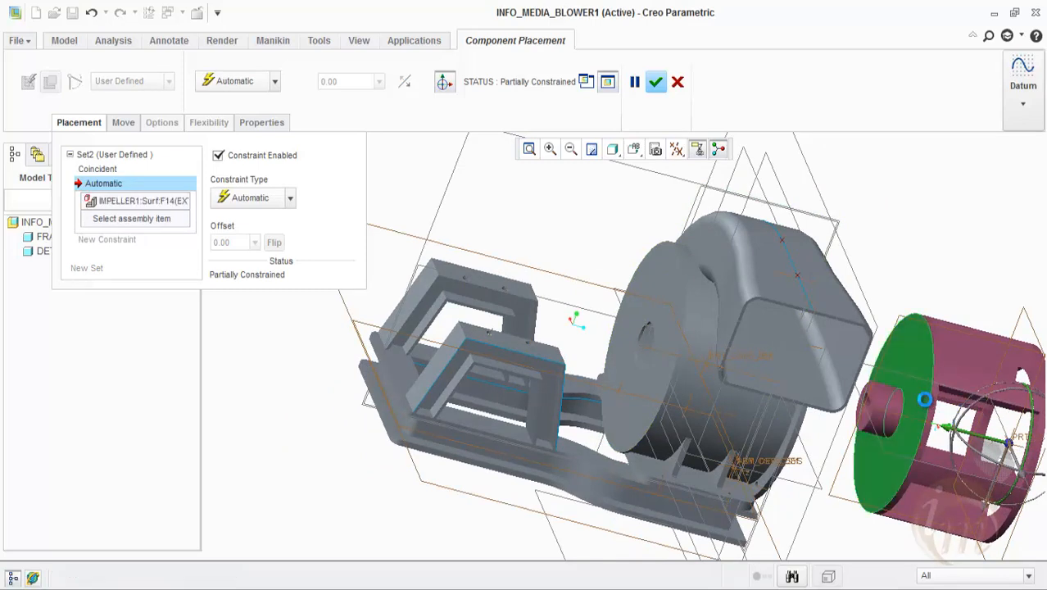
pyautogui.click(661, 382)
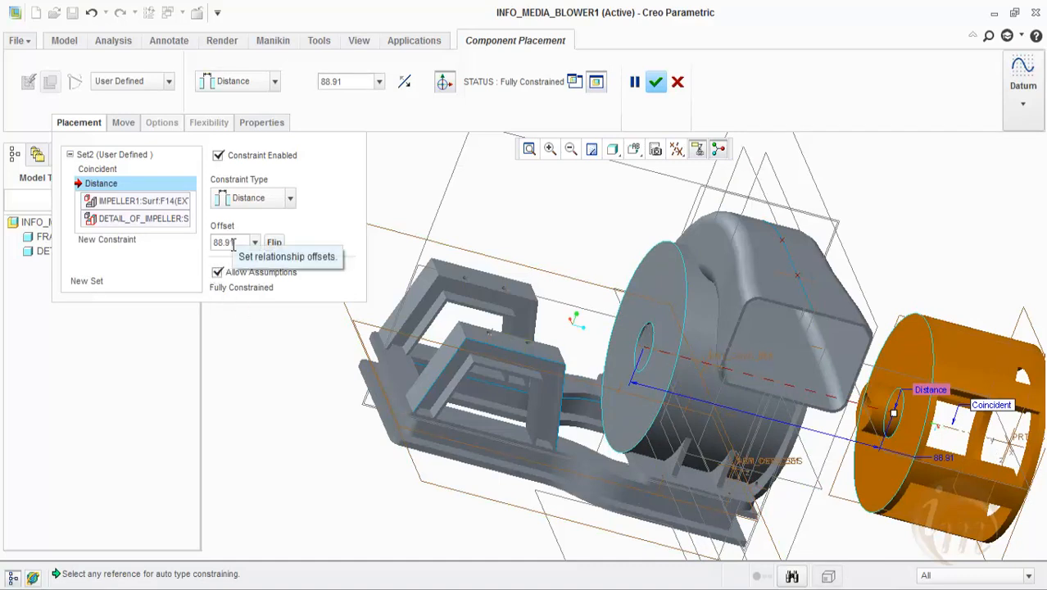
pyautogui.click(239, 197)
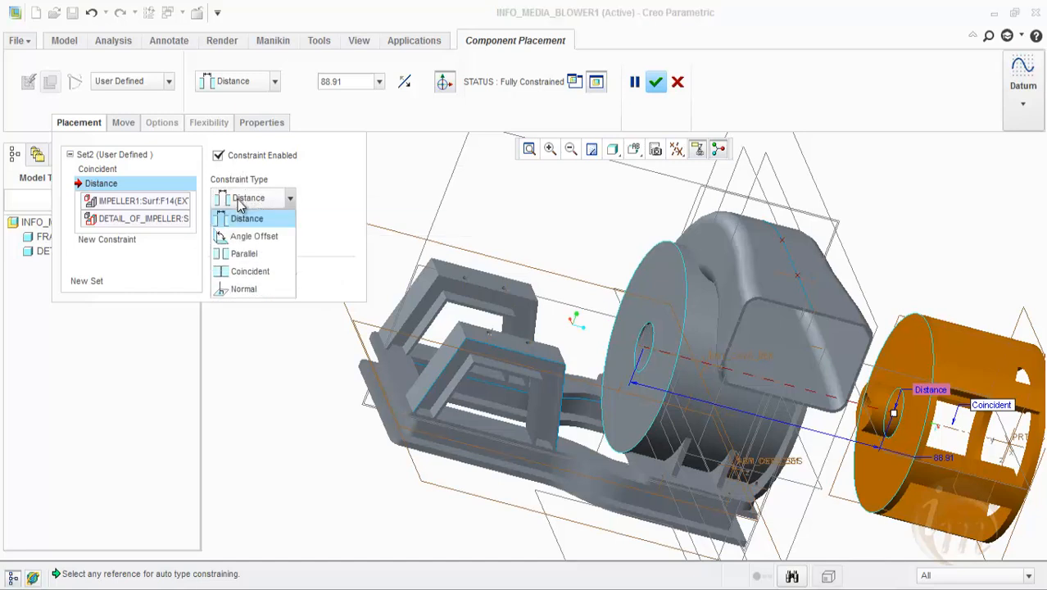
pyautogui.click(248, 271)
pyautogui.scroll(-3, 641, 397)
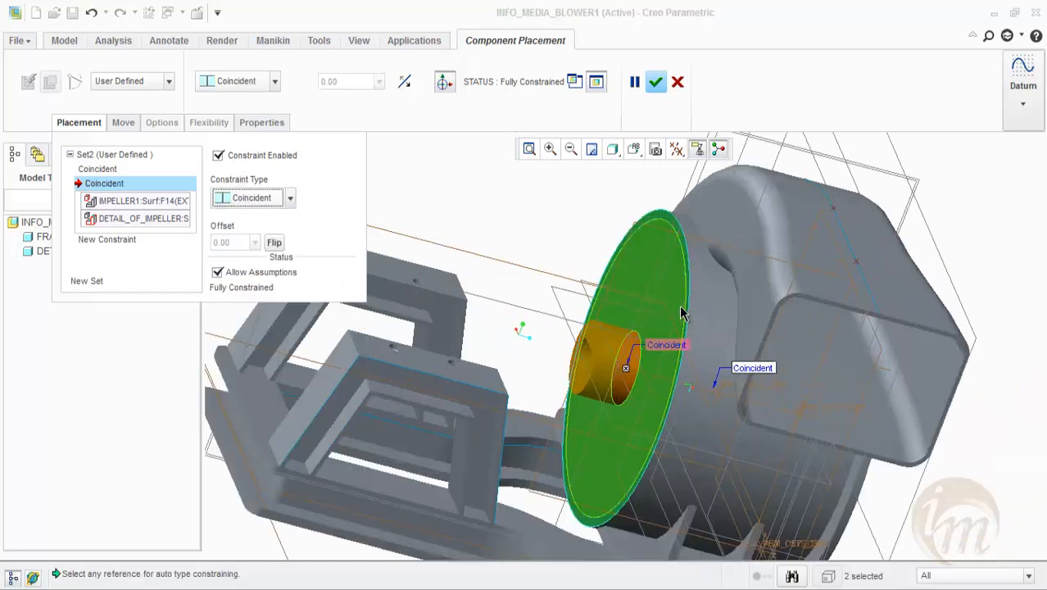
pyautogui.scroll(5, 664, 352)
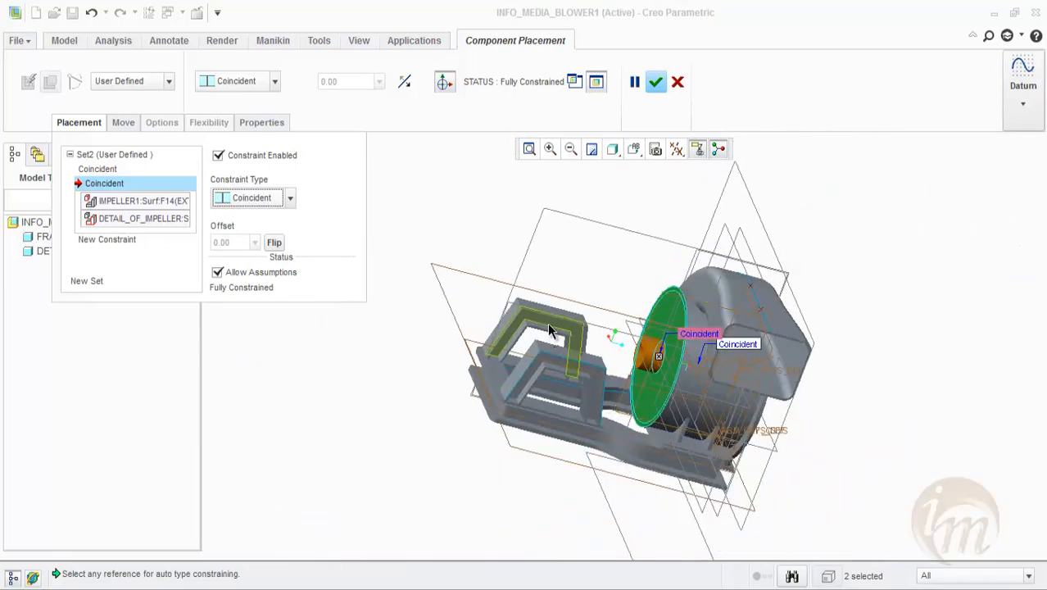
pyautogui.scroll(-2, 660, 364)
pyautogui.moveTo(661, 365); pyautogui.dragTo(642, 380, button='middle')
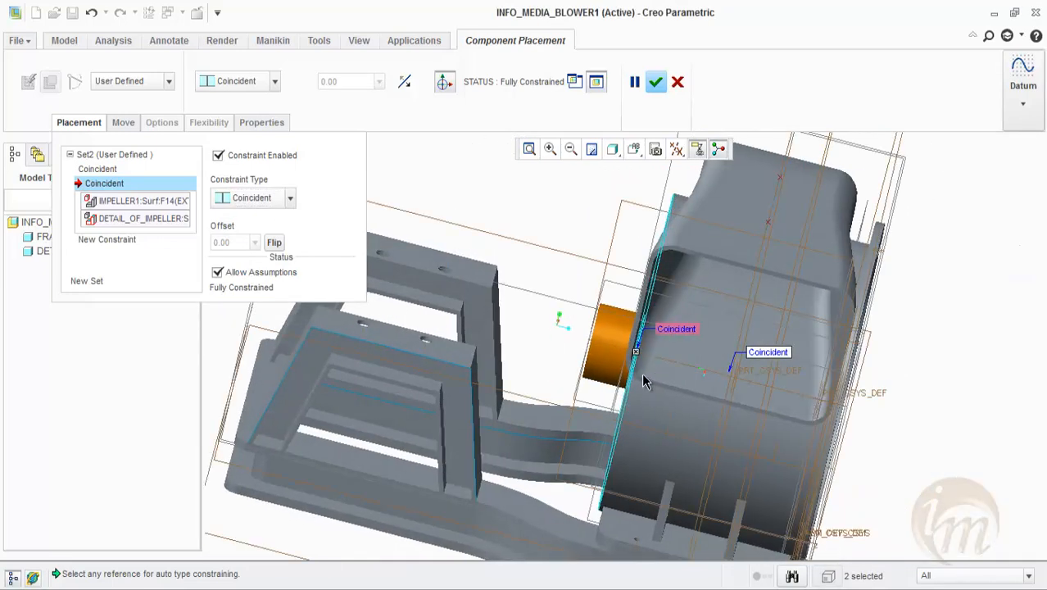
# Try the impeller-to-housing face constraint as a Distance with a 2.00 offset, flipping the offset direction.
pyautogui.click(240, 199)
pyautogui.click(239, 217)
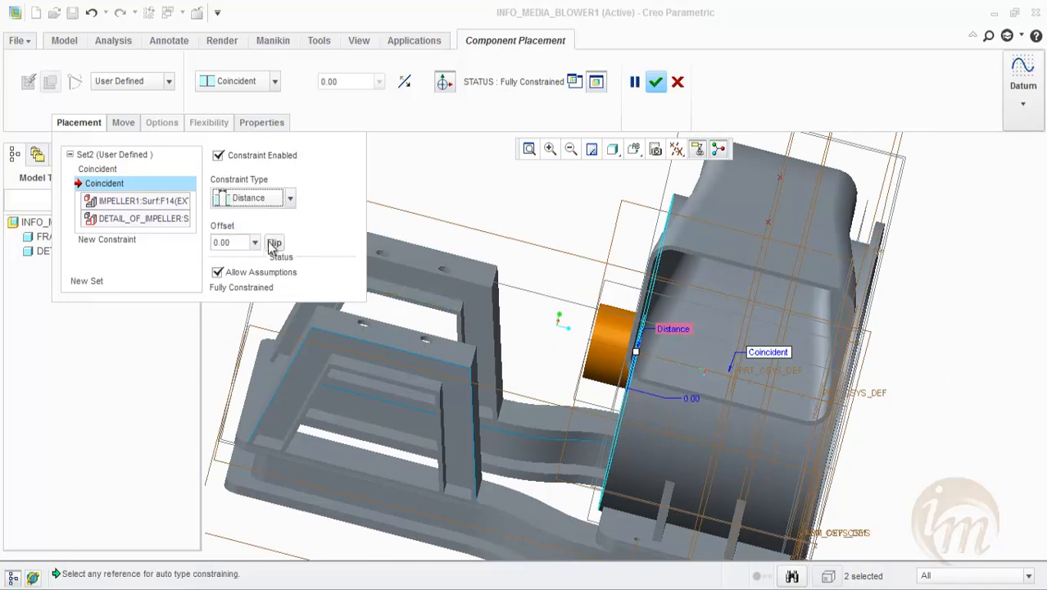
pyautogui.write('2')
pyautogui.press('Return')
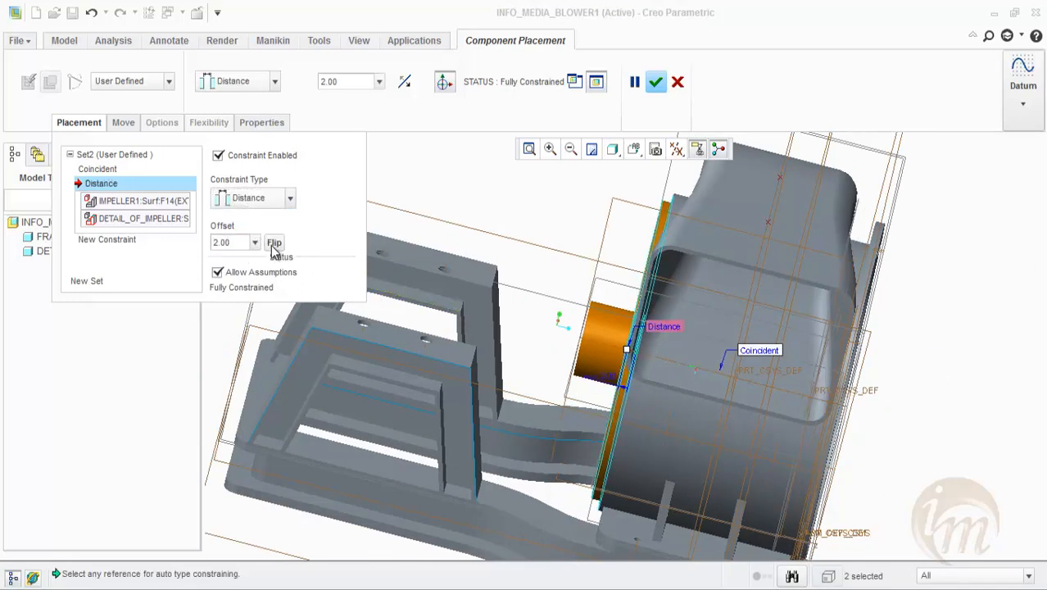
pyautogui.click(275, 243)
pyautogui.click(274, 242)
pyautogui.write('-')
pyautogui.press('Return')
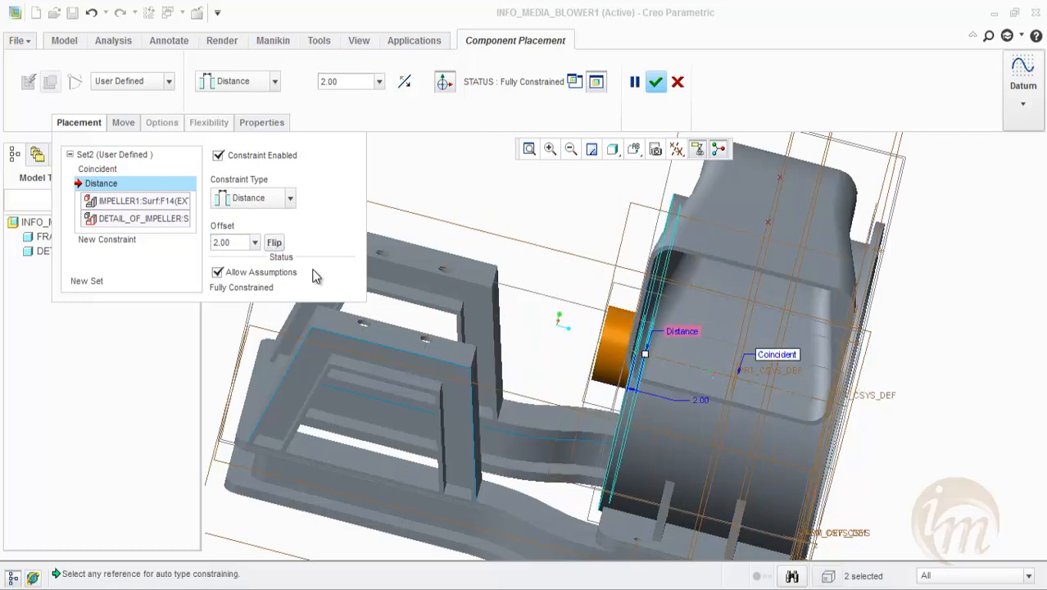
# Set the impeller-to-housing face constraint to Coincident and accept the impeller's placement.
pyautogui.moveTo(500, 324)
pyautogui.mouseDown(button='middle')
pyautogui.moveTo(547, 335)
pyautogui.moveTo(503, 327)
pyautogui.mouseUp(button='middle')
pyautogui.click(253, 205)
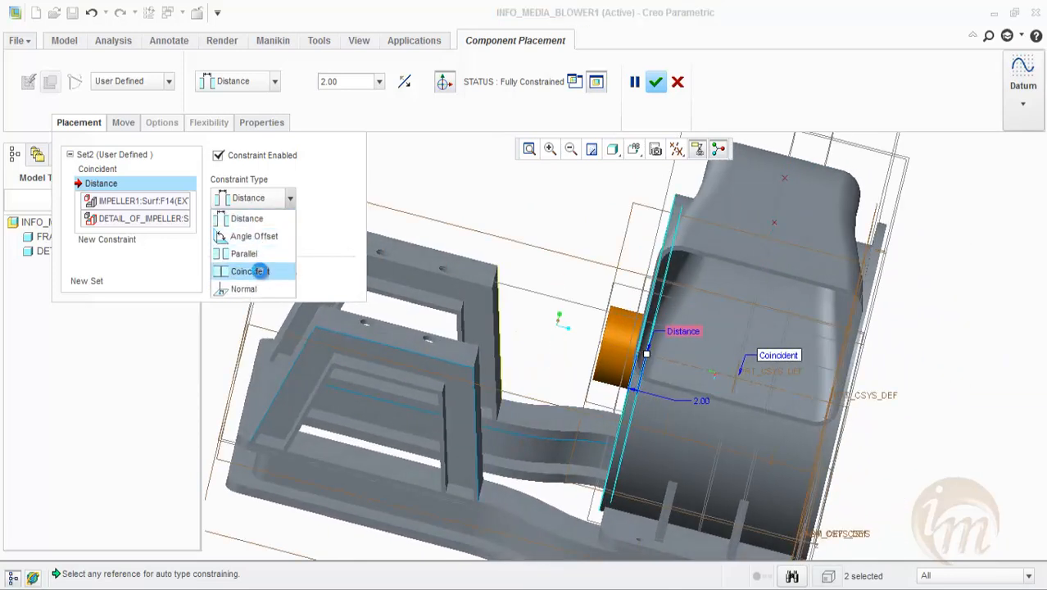
pyautogui.click(261, 268)
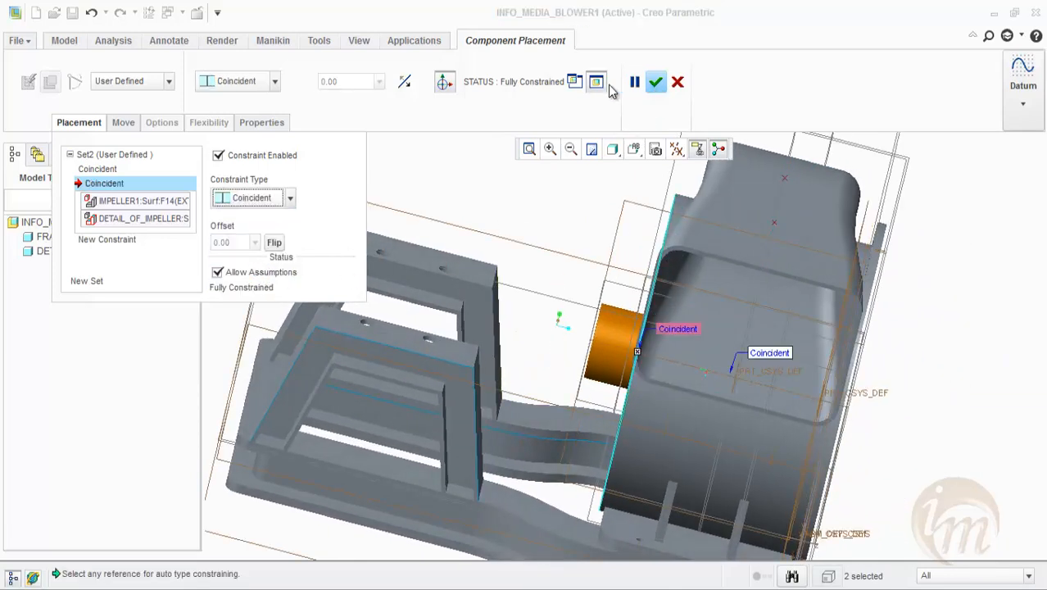
pyautogui.click(655, 82)
pyautogui.moveTo(678, 225); pyautogui.dragTo(656, 248, button='middle')
pyautogui.click(526, 307)
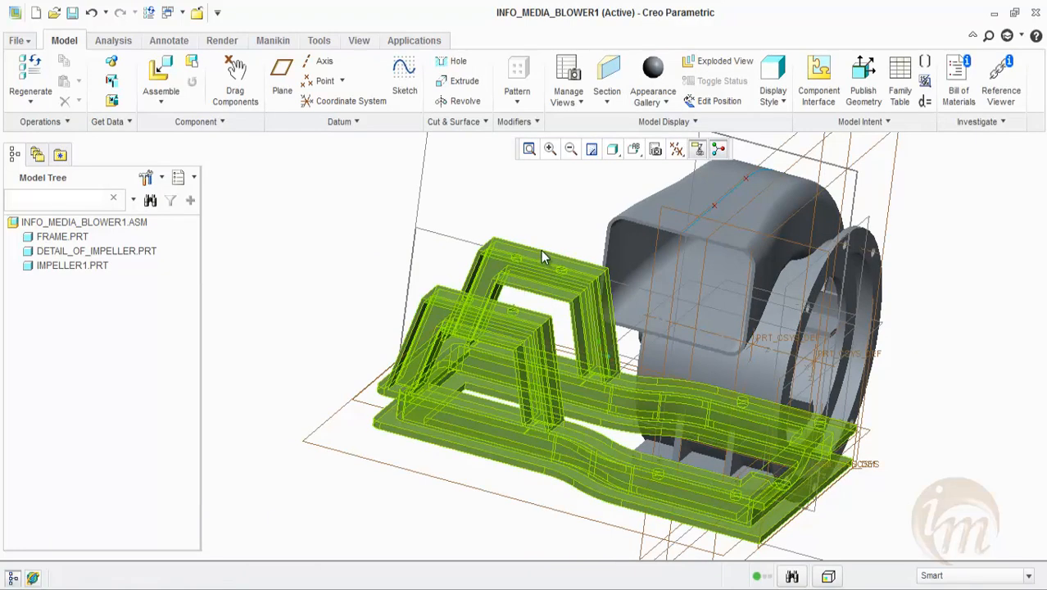
pyautogui.moveTo(524, 263); pyautogui.dragTo(532, 258, button='middle')
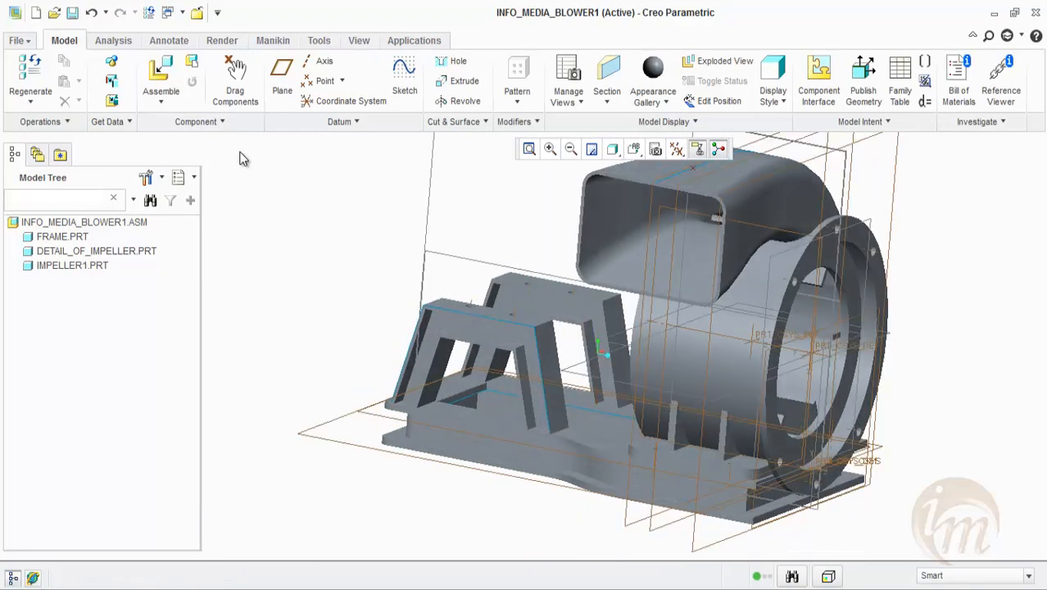
# Bring engine_block.prt from the engine blower folder into the assembly as a new component.
pyautogui.click(164, 74)
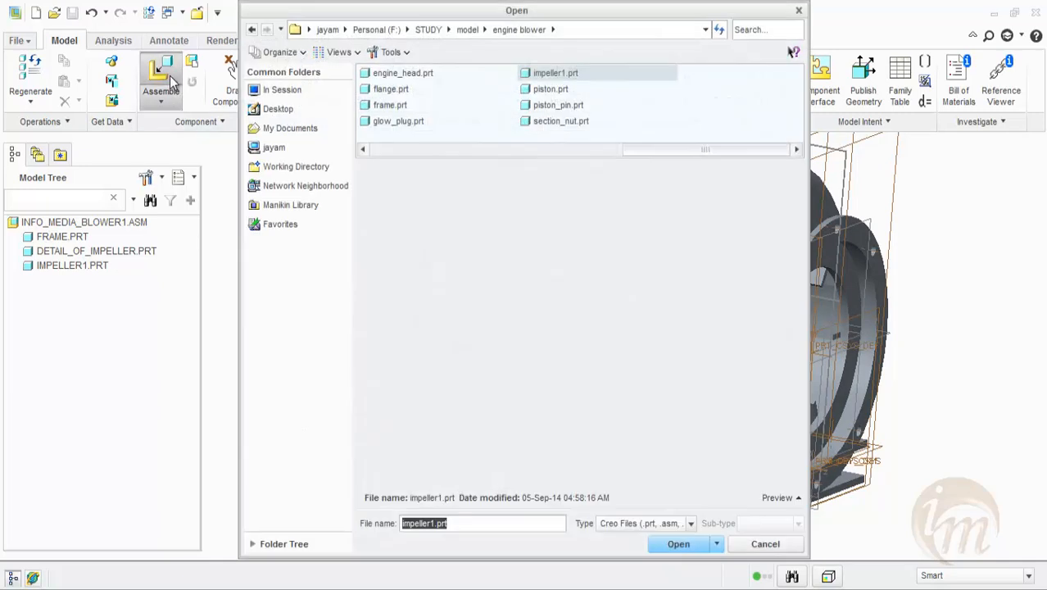
pyautogui.moveTo(666, 153); pyautogui.dragTo(645, 155)
pyautogui.click(564, 151)
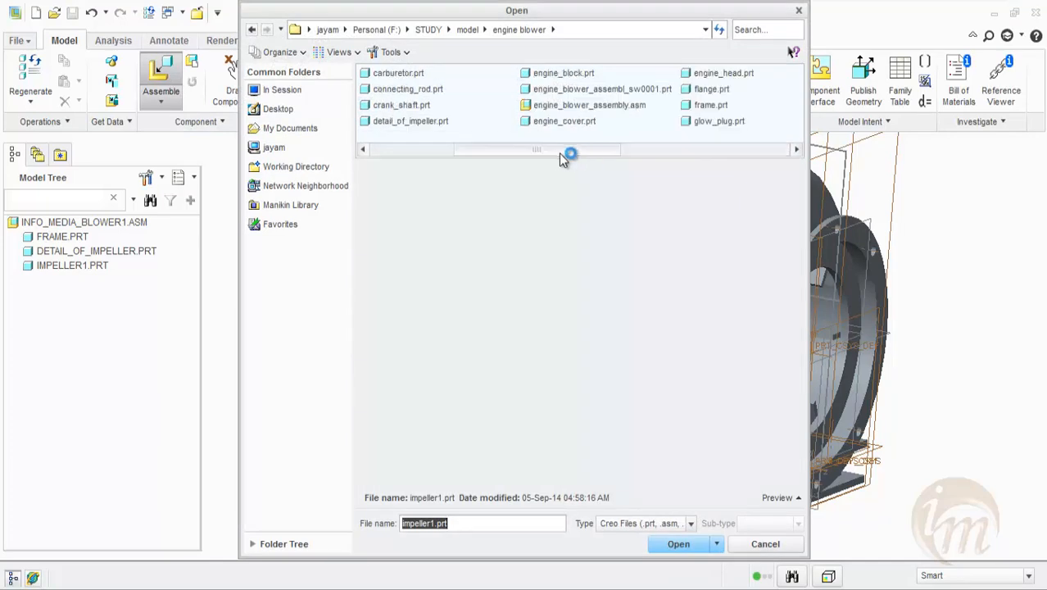
pyautogui.click(561, 74)
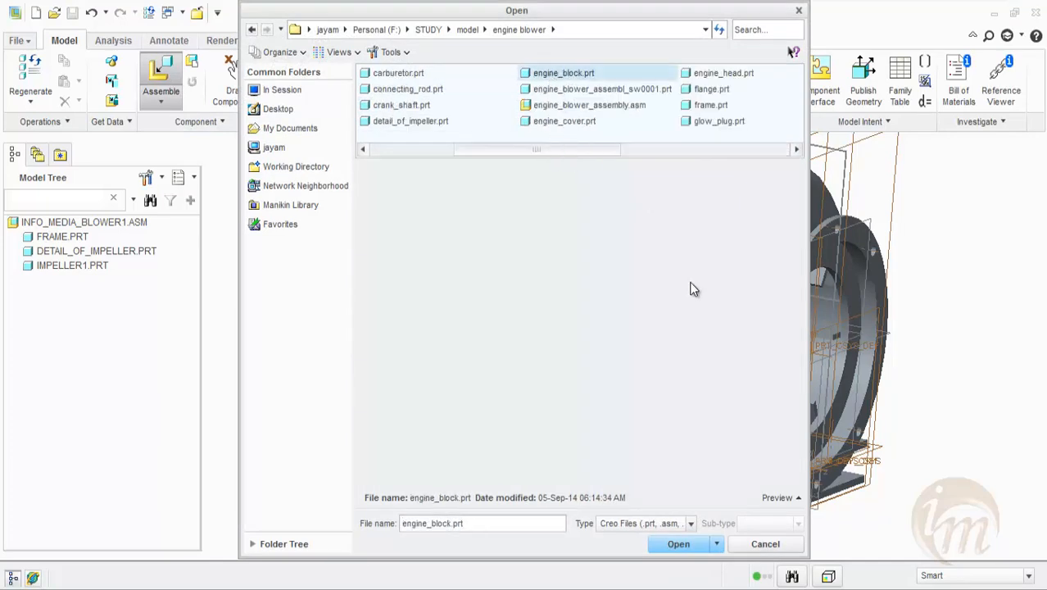
pyautogui.click(679, 544)
# Start a Coincident constraint for the engine block, using the frame support's hole farther from the housing as the assembly reference.
pyautogui.moveTo(550, 398); pyautogui.dragTo(487, 375, button='middle')
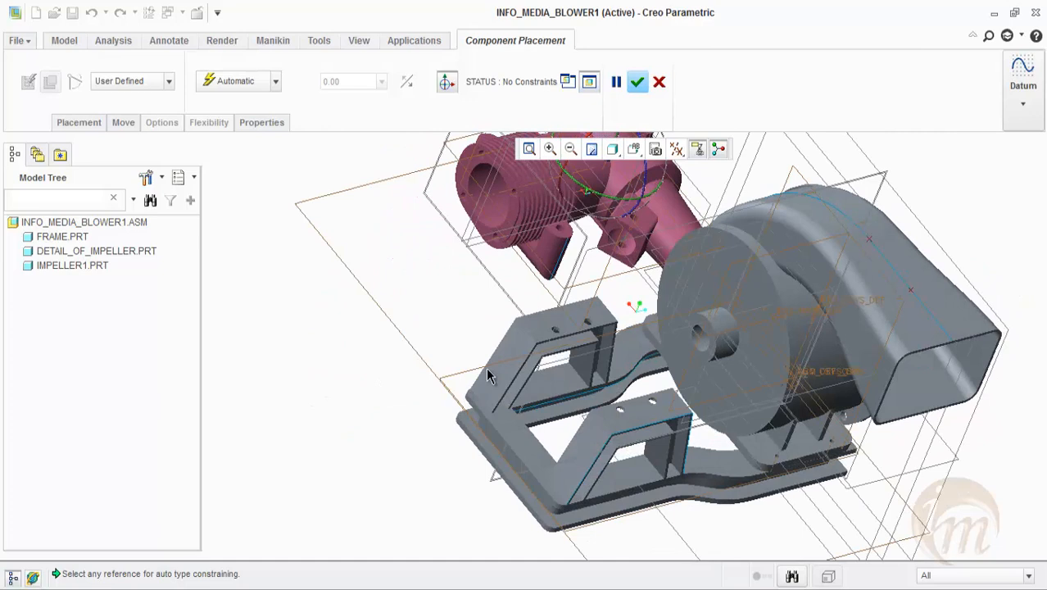
pyautogui.click(231, 81)
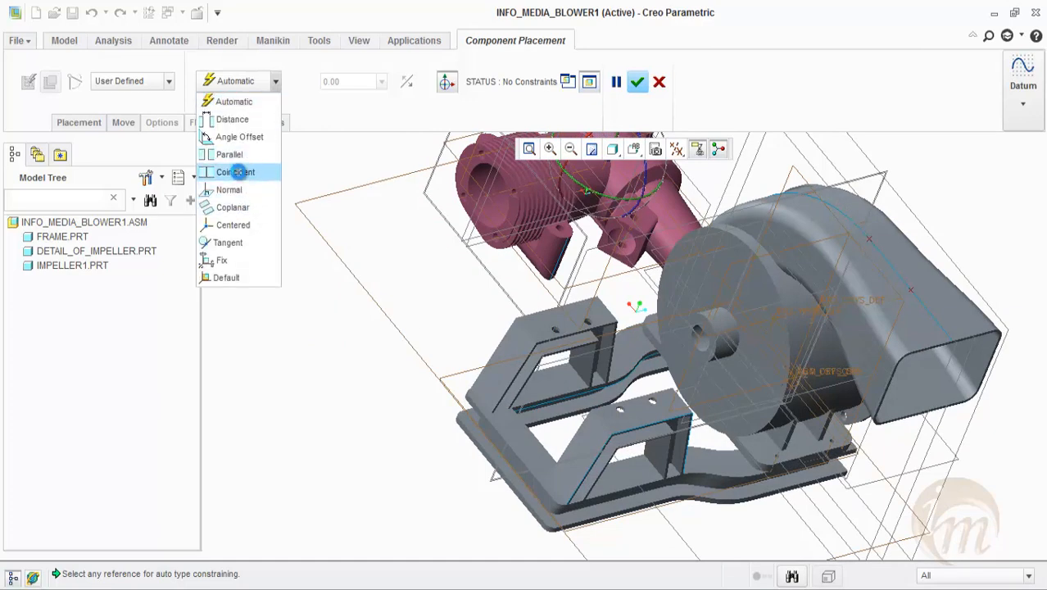
pyautogui.click(238, 171)
pyautogui.scroll(-3, 446, 278)
pyautogui.scroll(6, 491, 303)
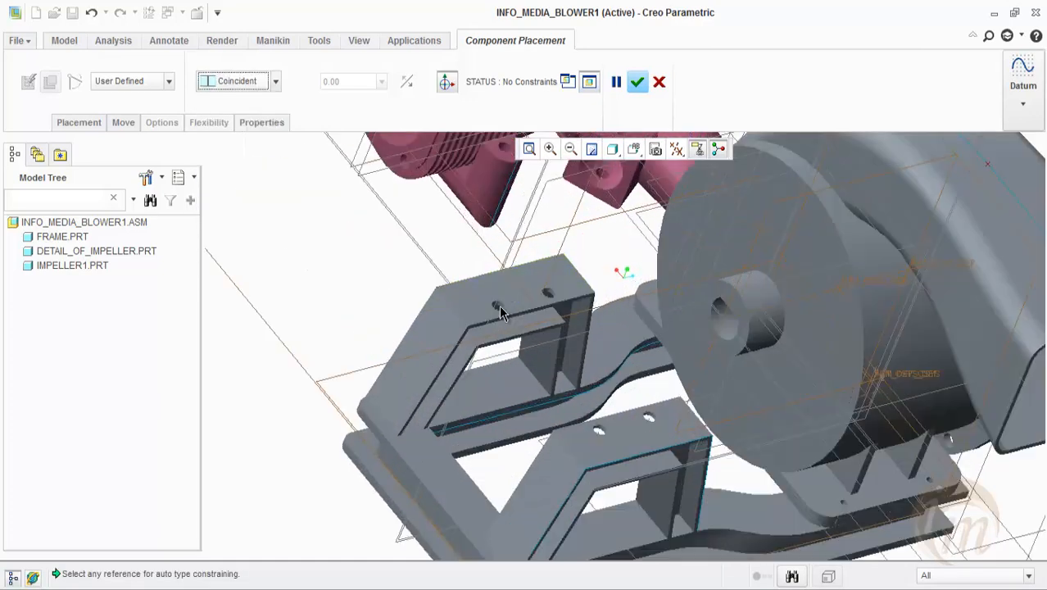
pyautogui.scroll(3, 500, 314)
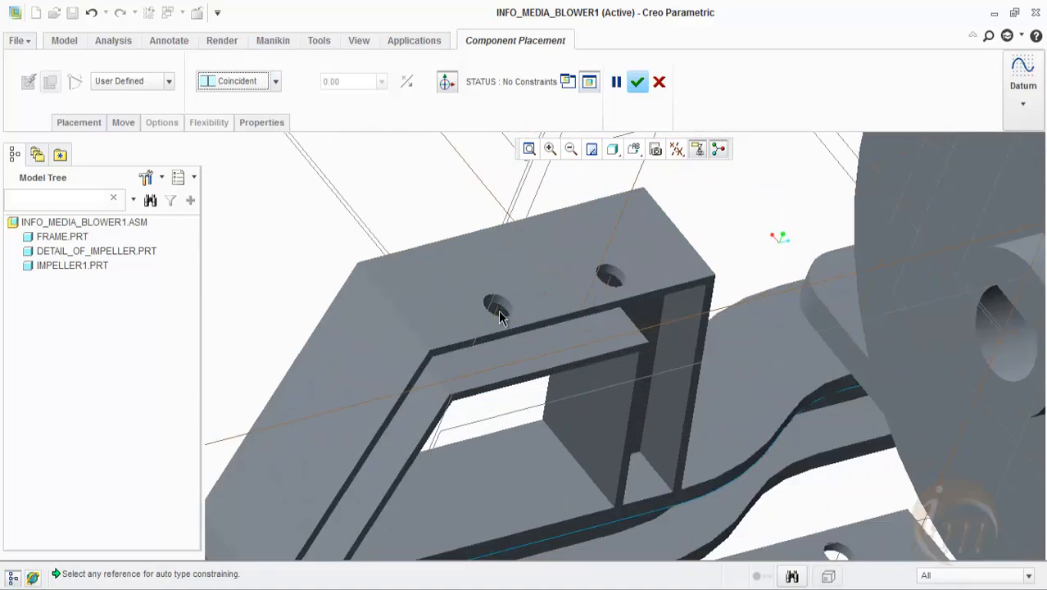
pyautogui.click(498, 311)
pyautogui.scroll(-6, 497, 341)
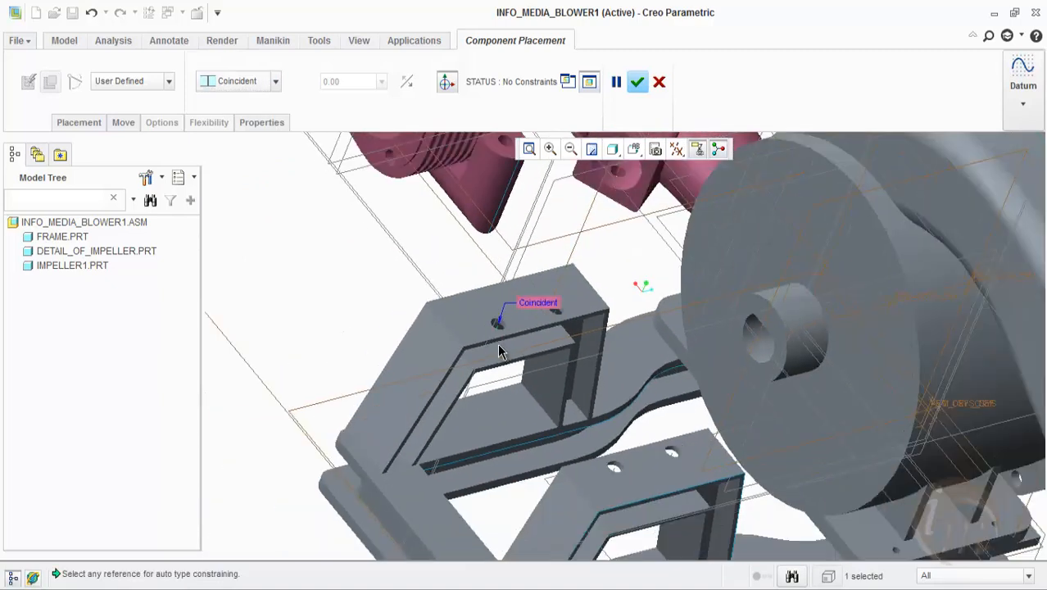
# Complete the Coincident constraint with the mounting hole in the engine block's narrow side lug as the component reference.
pyautogui.moveTo(557, 414); pyautogui.dragTo(565, 315, button='middle')
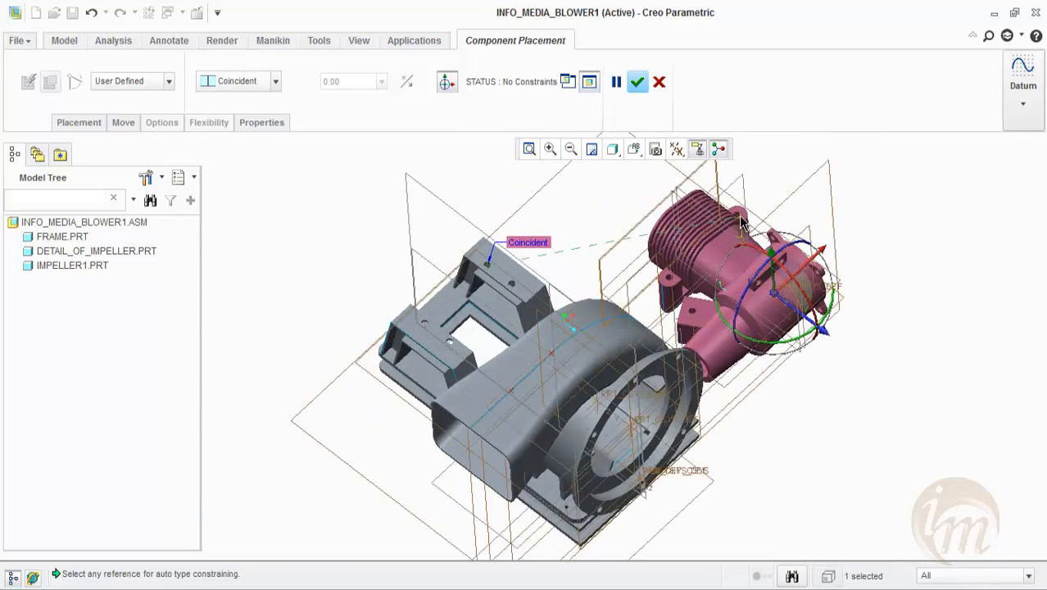
pyautogui.moveTo(746, 260); pyautogui.dragTo(736, 306, button='middle')
pyautogui.scroll(-2, 731, 314)
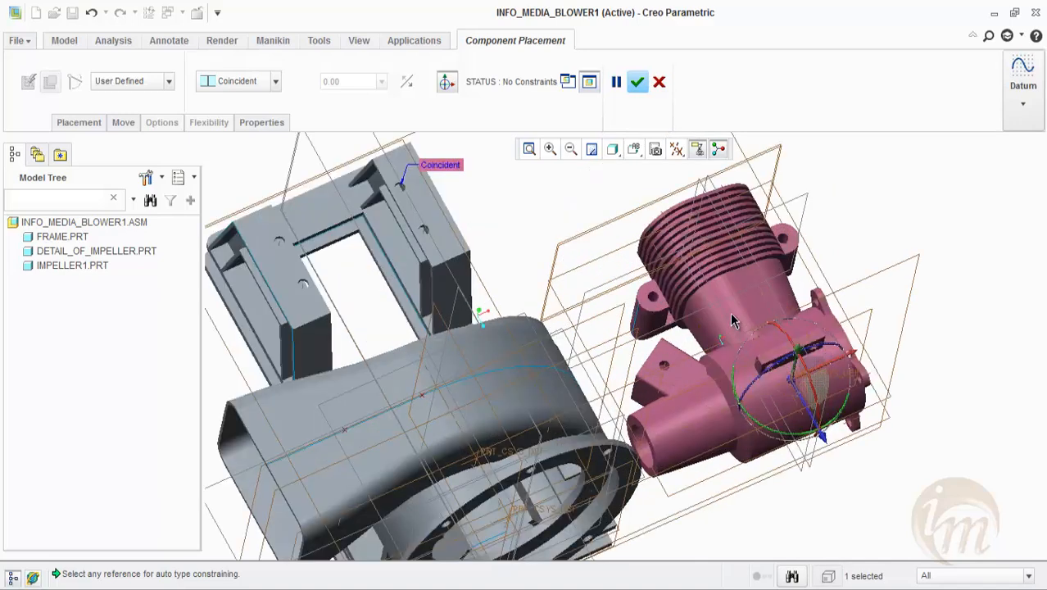
pyautogui.scroll(-4, 738, 286)
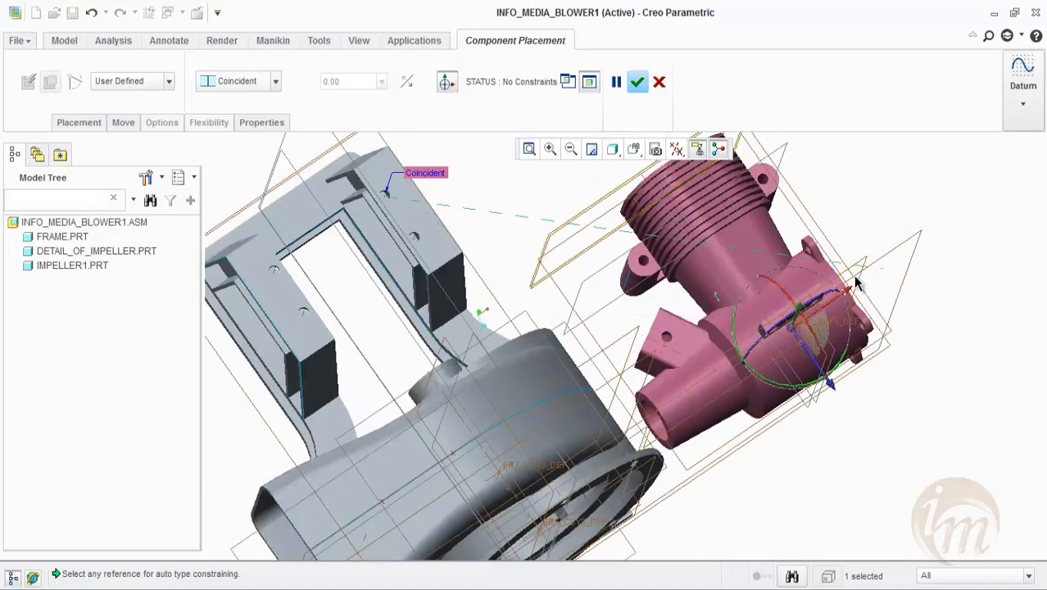
pyautogui.scroll(-3, 782, 308)
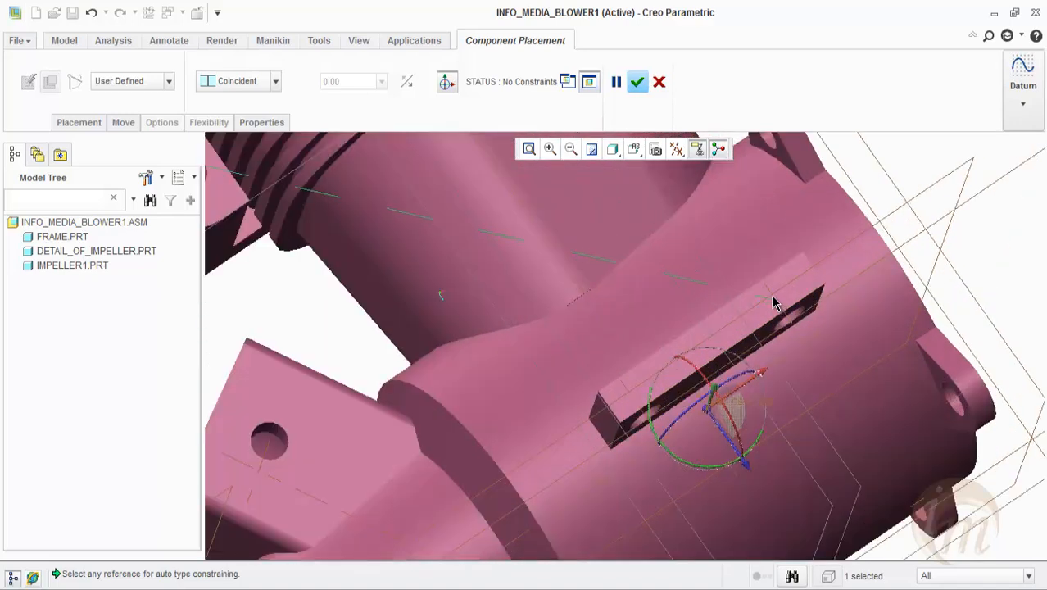
pyautogui.click(766, 291)
pyautogui.scroll(4, 754, 293)
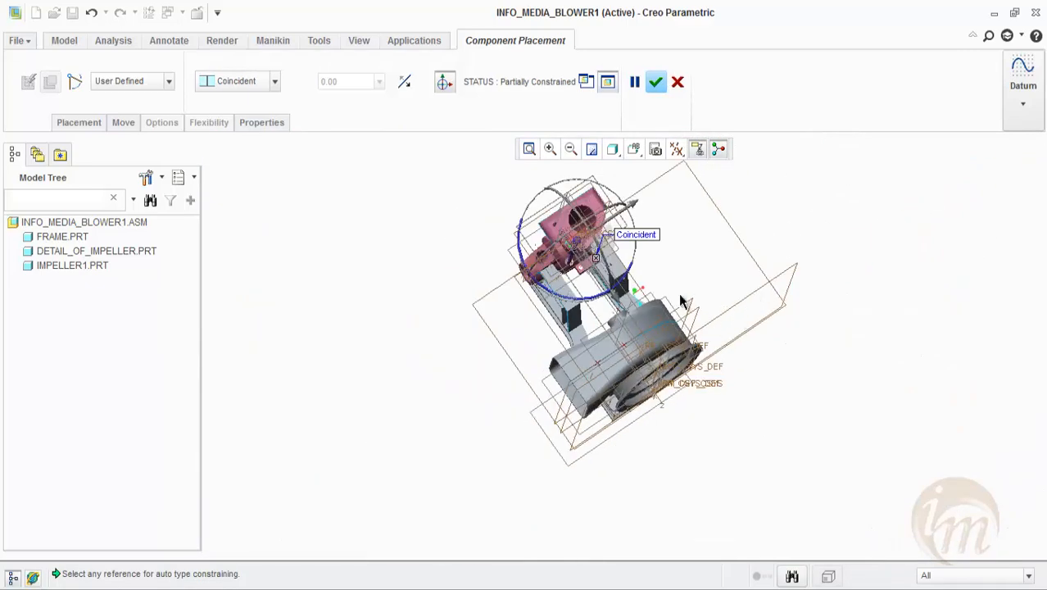
# Add a second constraint between a hole in the engine block's opposite mounting lug and a hole in the frame's support.
pyautogui.scroll(-2, 594, 299)
pyautogui.moveTo(593, 299)
pyautogui.mouseDown(button='middle')
pyautogui.moveTo(632, 281)
pyautogui.moveTo(600, 276)
pyautogui.mouseUp(button='middle')
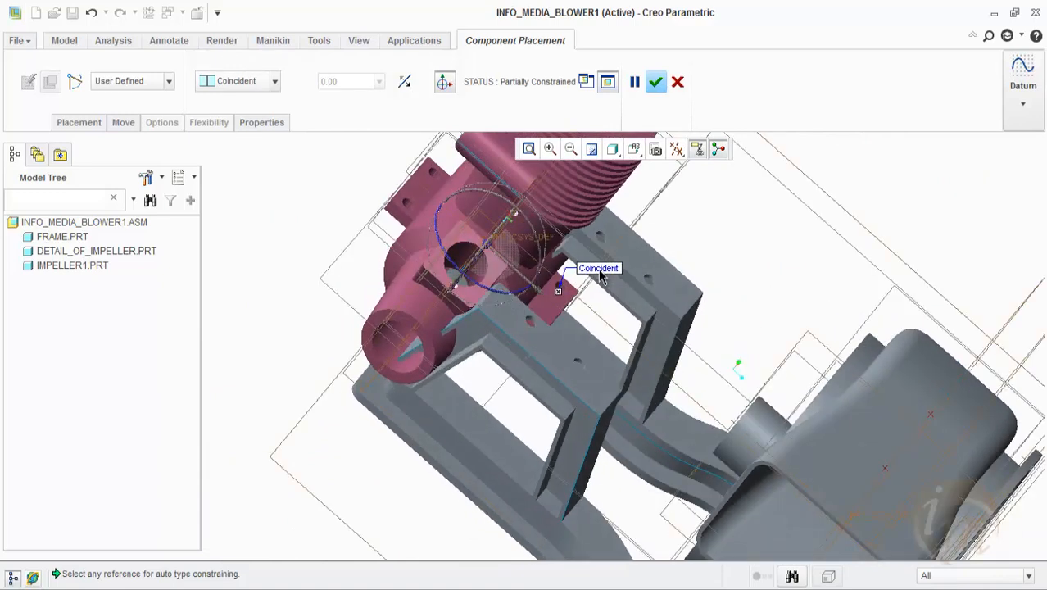
pyautogui.click(78, 123)
pyautogui.click(106, 229)
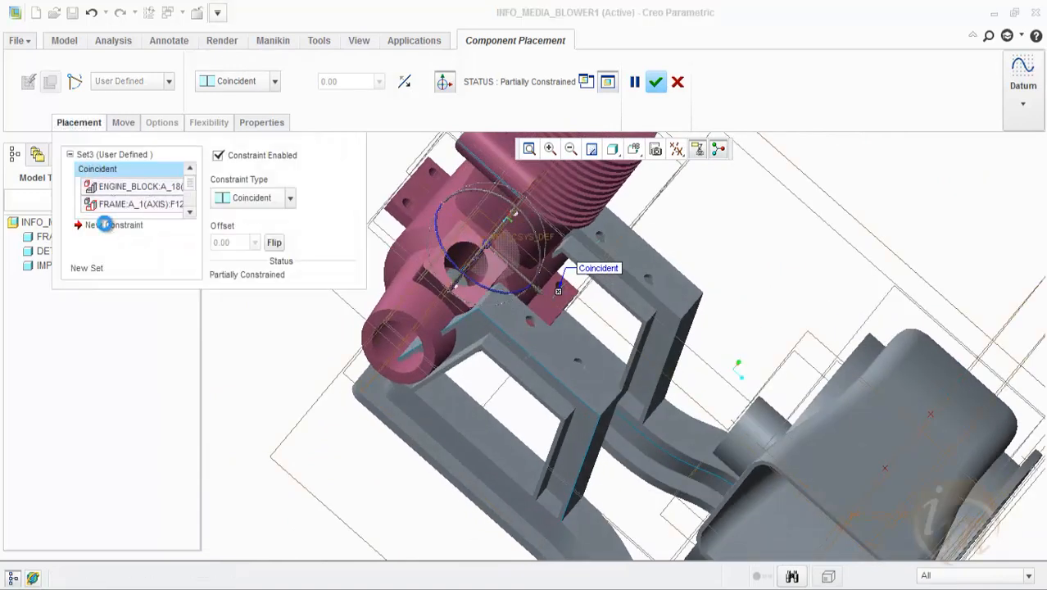
pyautogui.scroll(3, 418, 181)
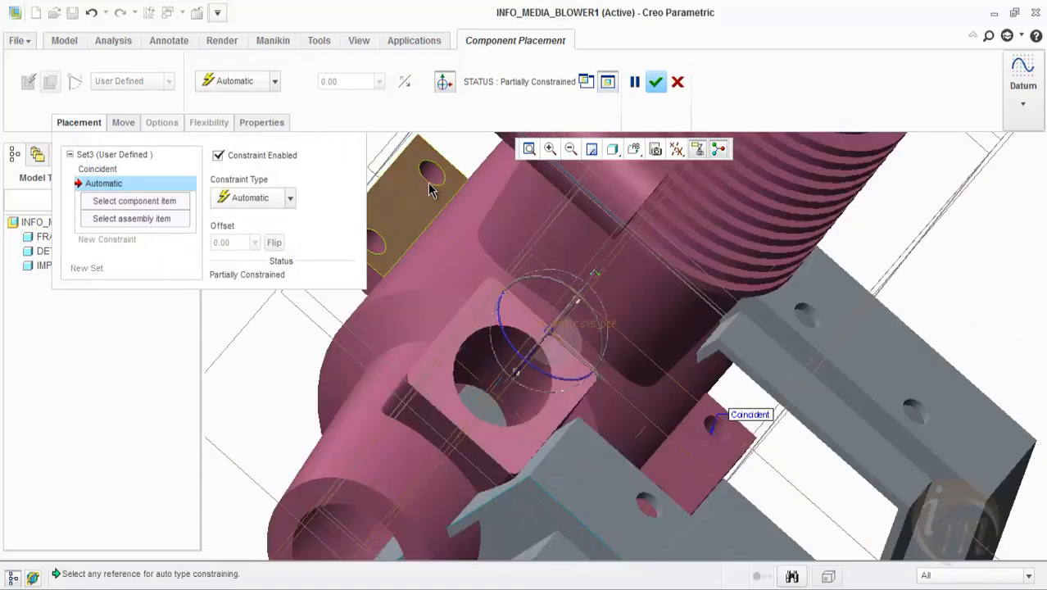
pyautogui.click(424, 185)
pyautogui.click(653, 512)
pyautogui.scroll(-3, 589, 368)
pyautogui.scroll(-3, 589, 370)
pyautogui.moveTo(589, 369); pyautogui.dragTo(389, 284, button='middle')
pyautogui.scroll(3, 616, 370)
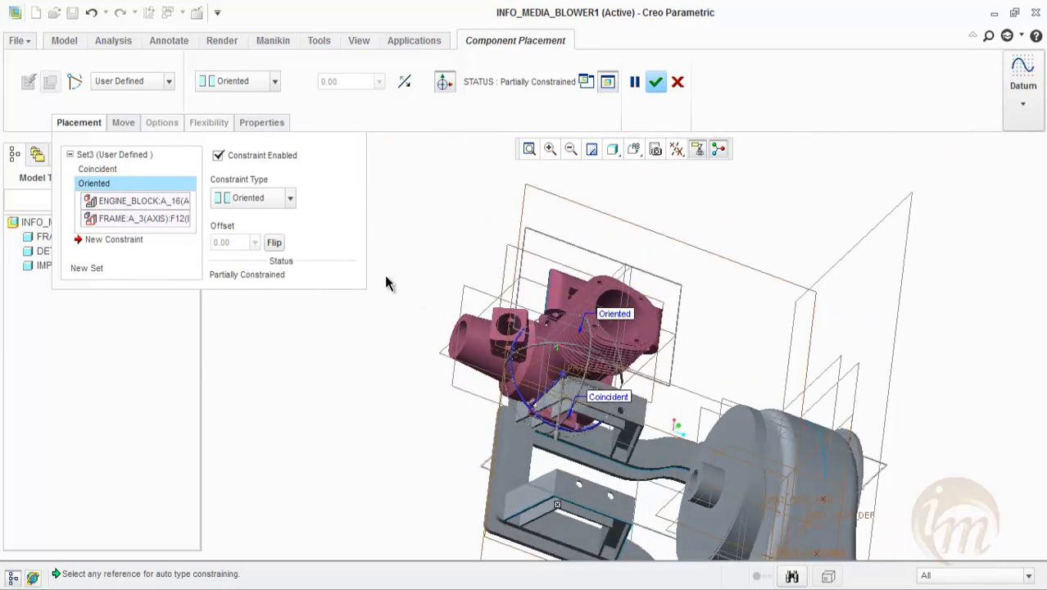
# Try flipping the engine block's Oriented constraint and its Coincident constraint to turn the block upright on the frame.
pyautogui.click(272, 243)
pyautogui.click(273, 242)
pyautogui.click(273, 243)
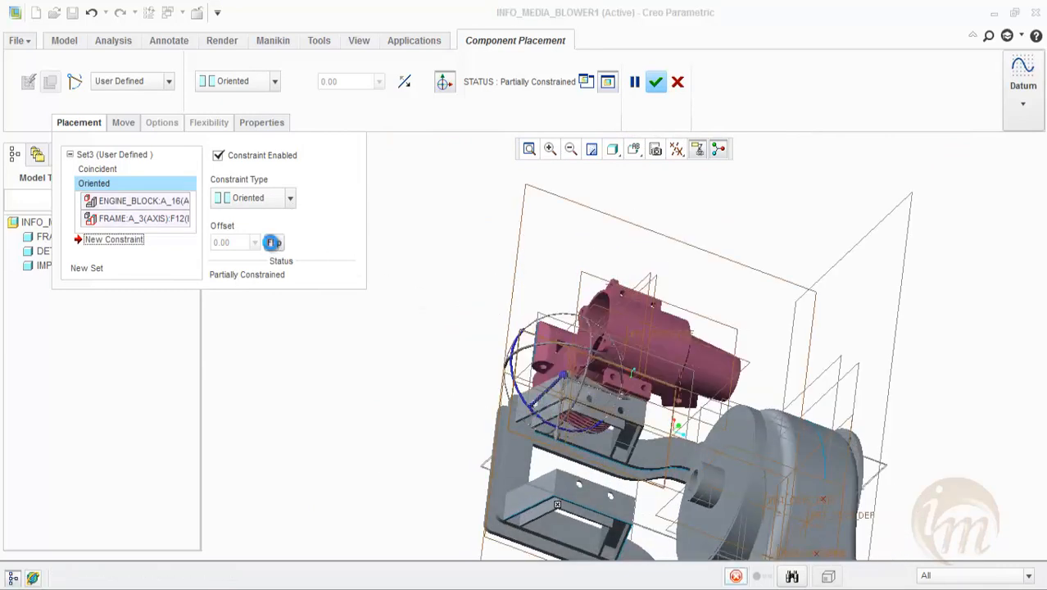
pyautogui.click(92, 168)
pyautogui.click(274, 242)
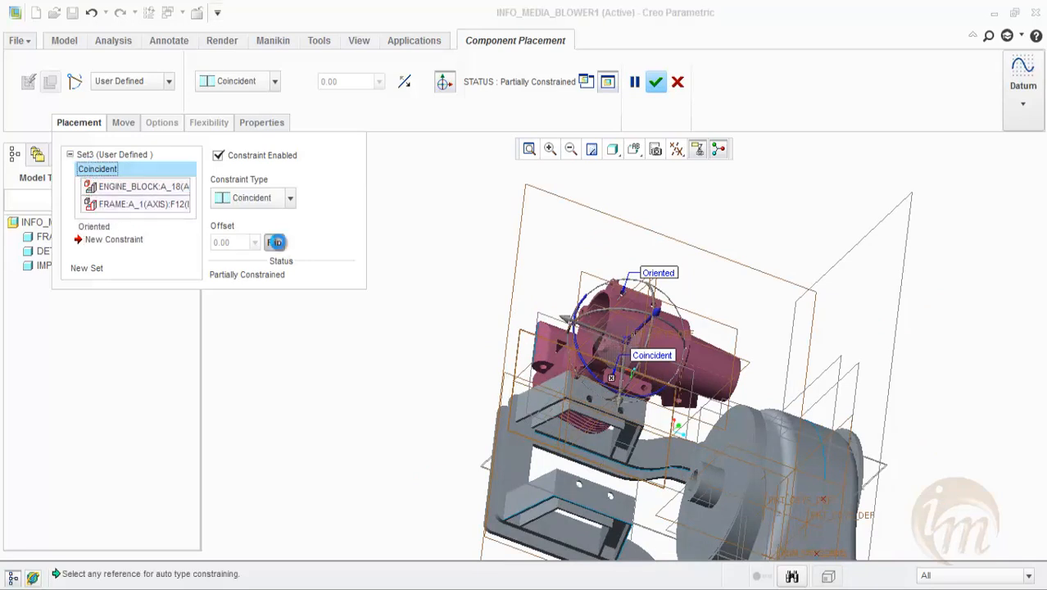
pyautogui.click(276, 242)
pyautogui.moveTo(555, 318); pyautogui.dragTo(626, 341, button='middle')
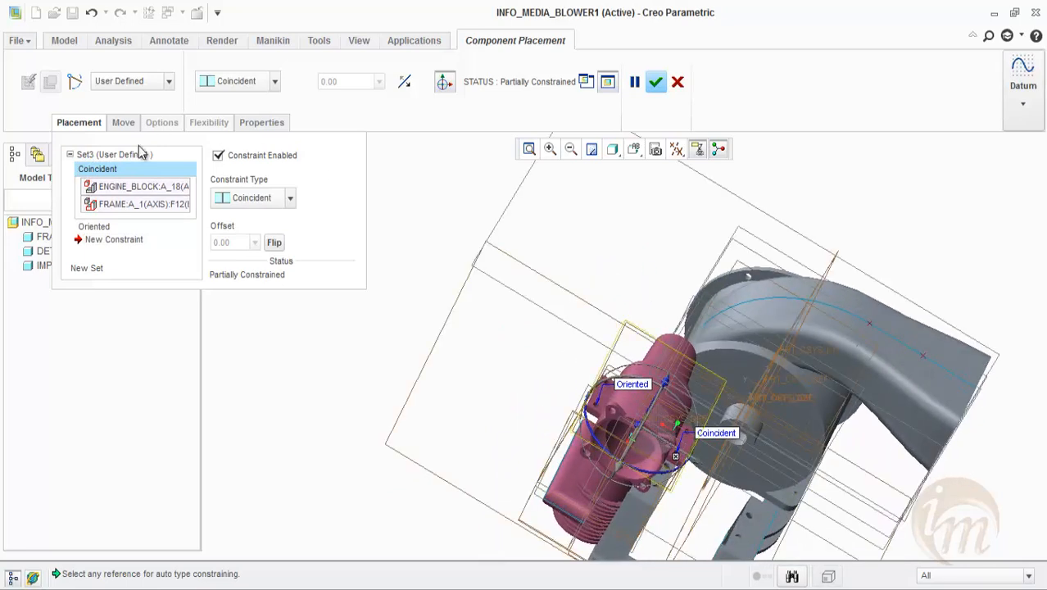
# Try another constraint type for the engine block's Oriented constraint to the frame.
pyautogui.click(107, 227)
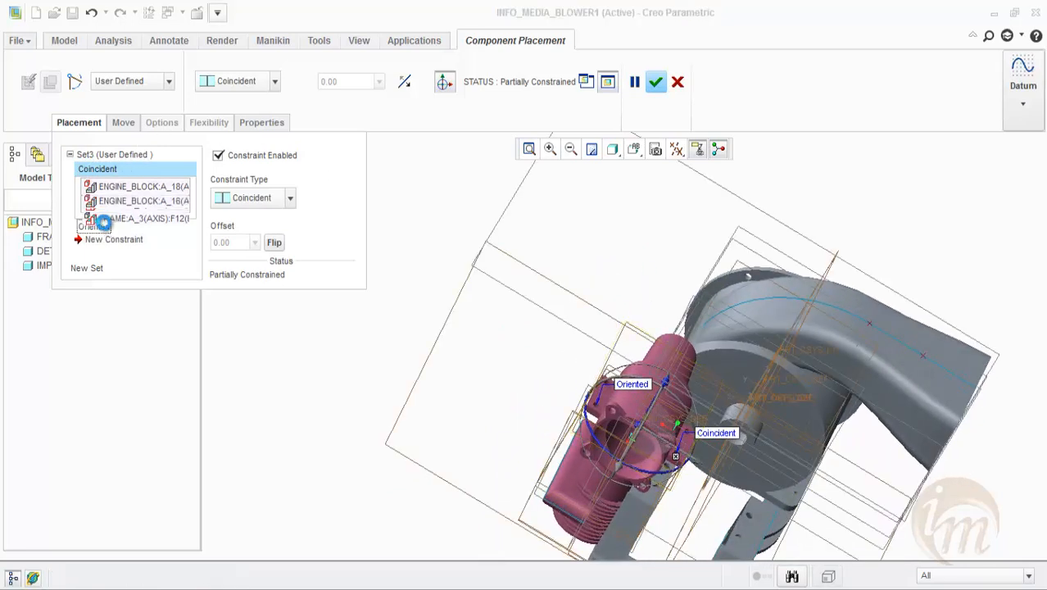
pyautogui.click(252, 202)
pyautogui.click(257, 270)
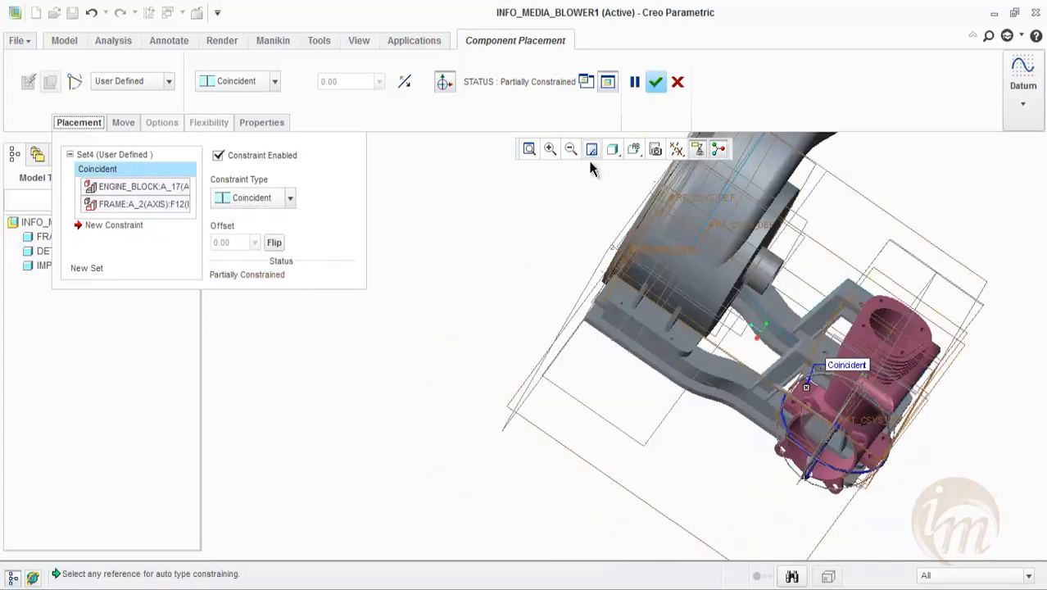
# Add a second constraint to the engine block's placement, using the neighbouring hole in the same mounting lug as the component reference.
pyautogui.scroll(3, 532, 323)
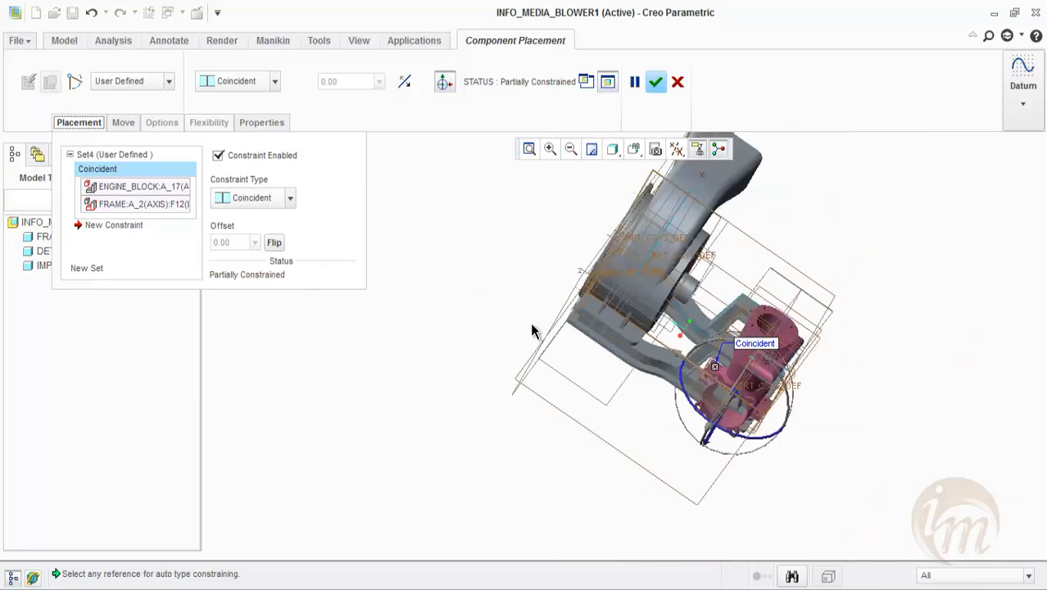
pyautogui.moveTo(533, 324); pyautogui.dragTo(537, 328, button='middle')
pyautogui.moveTo(660, 351); pyautogui.dragTo(625, 339, button='middle')
pyautogui.scroll(-4, 651, 347)
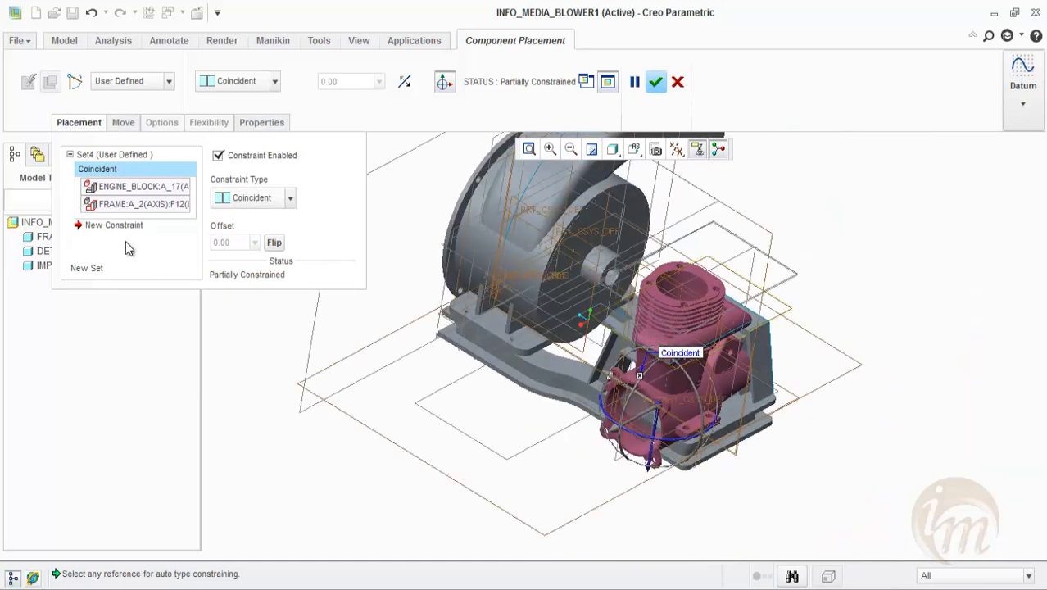
pyautogui.click(108, 228)
pyautogui.scroll(-4, 631, 390)
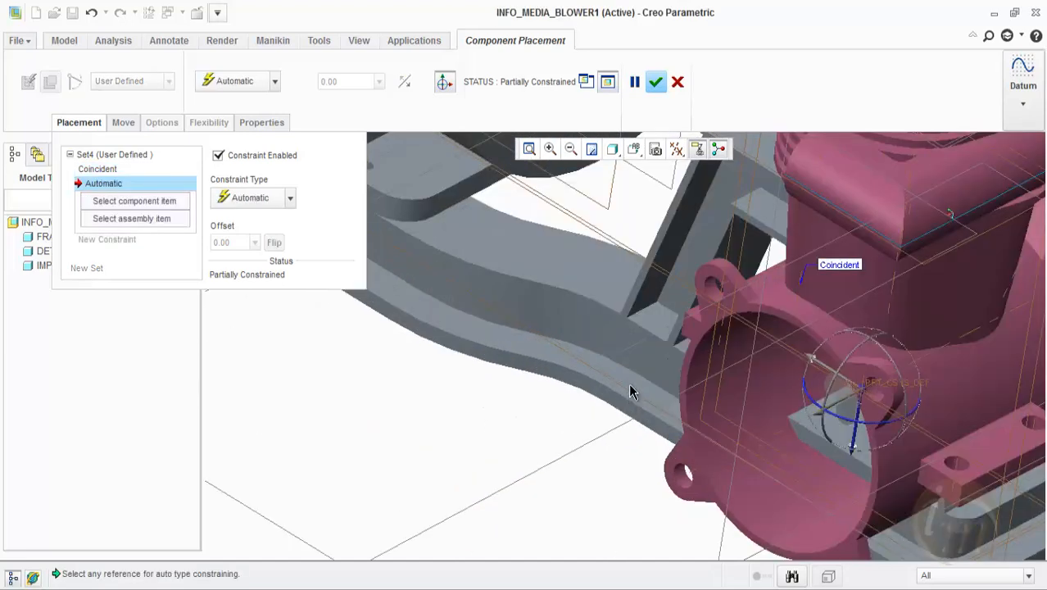
pyautogui.moveTo(694, 397); pyautogui.dragTo(747, 361, button='middle')
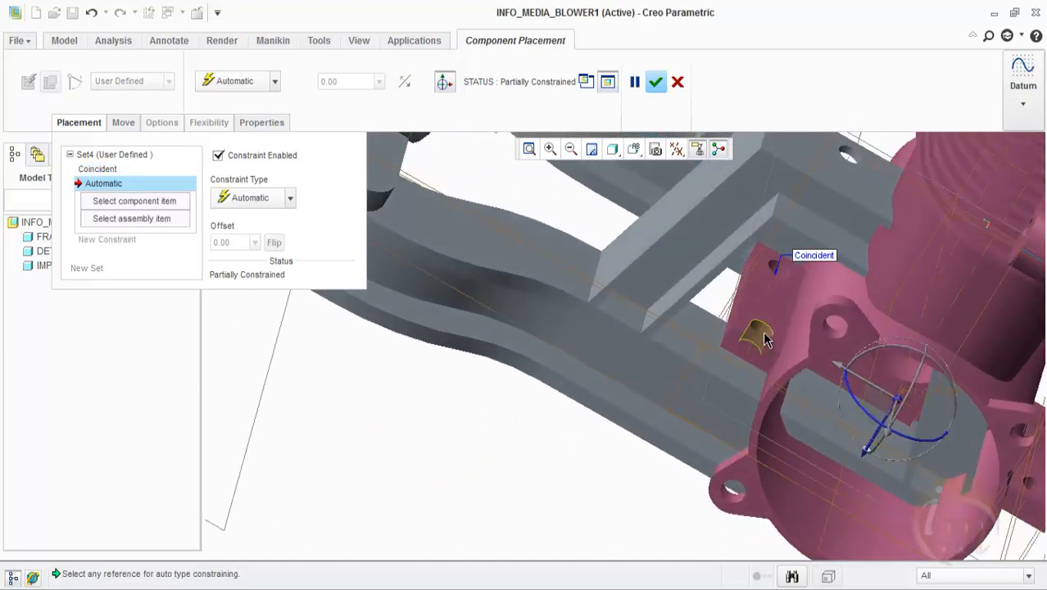
pyautogui.click(761, 330)
# Translate the engine block in the view plane to uncover the frame's holes, and pair the lug hole with frame axis A_1.
pyautogui.moveTo(844, 317); pyautogui.dragTo(874, 304, button='middle')
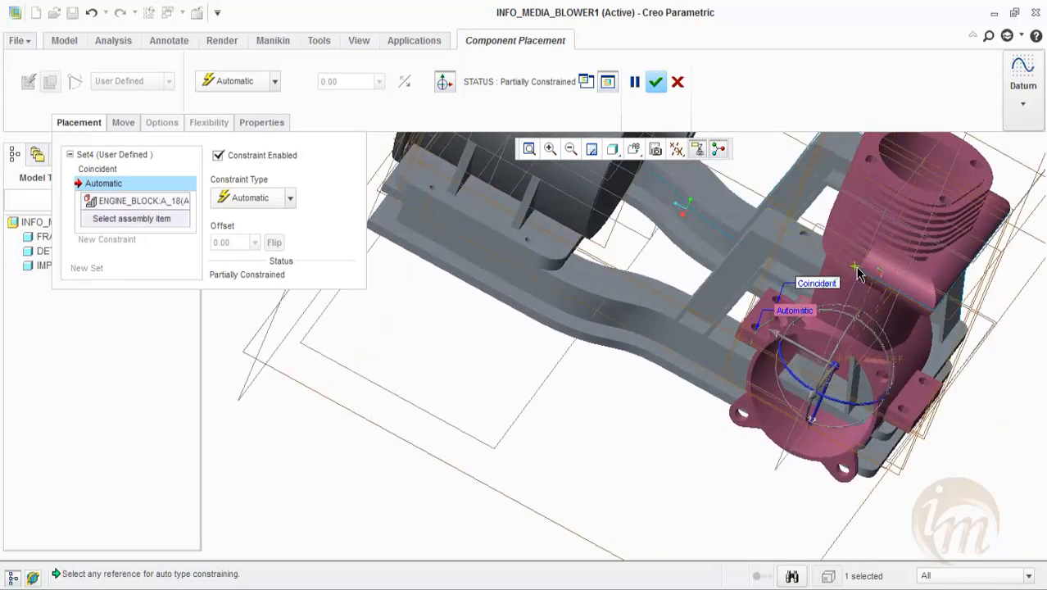
pyautogui.scroll(-3, 858, 276)
pyautogui.scroll(-1, 864, 275)
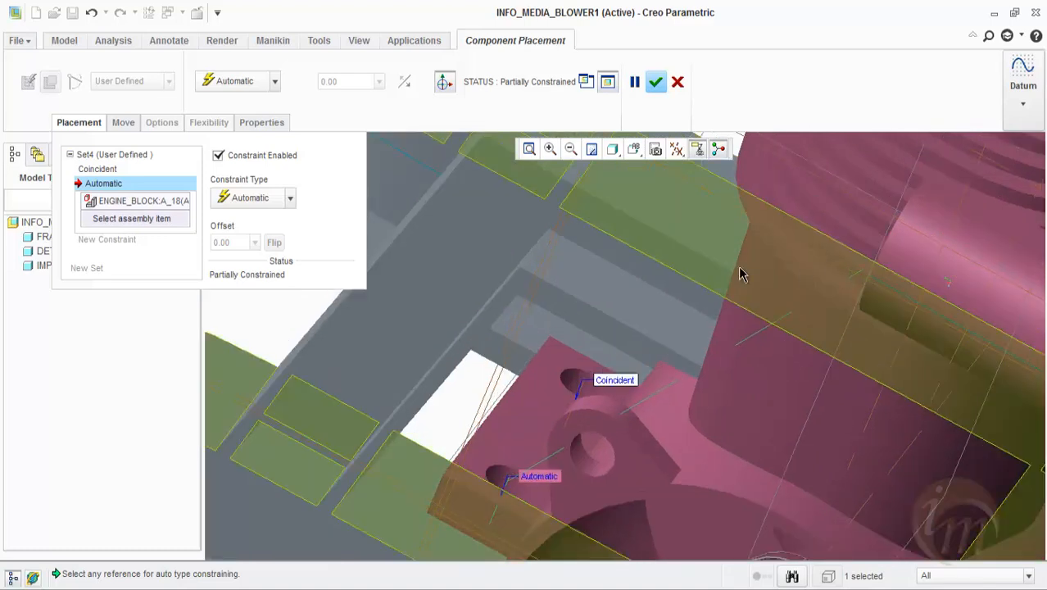
pyautogui.scroll(3, 670, 273)
pyautogui.scroll(2, 669, 273)
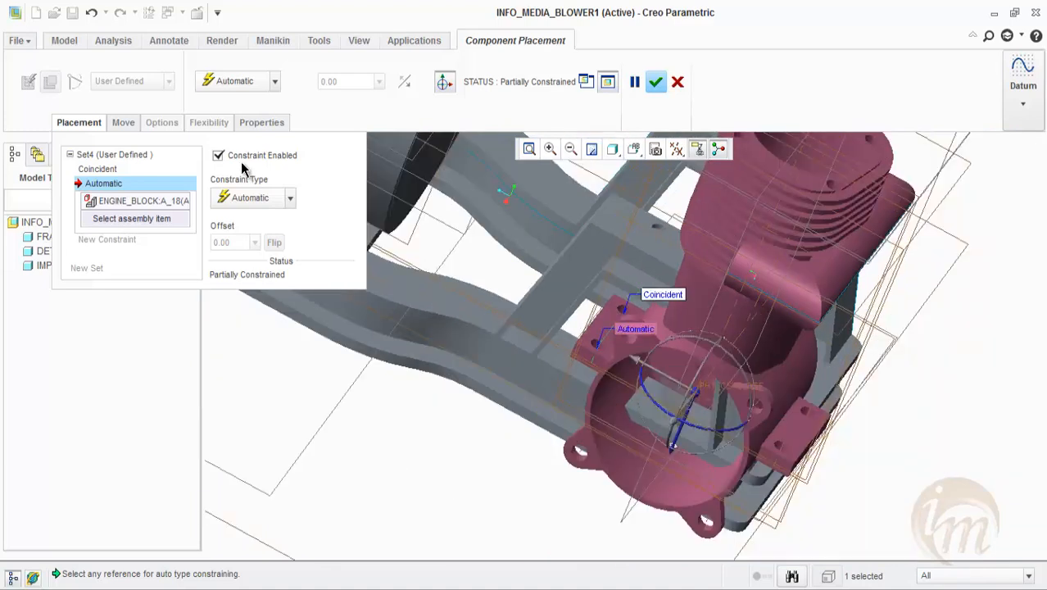
pyautogui.click(123, 125)
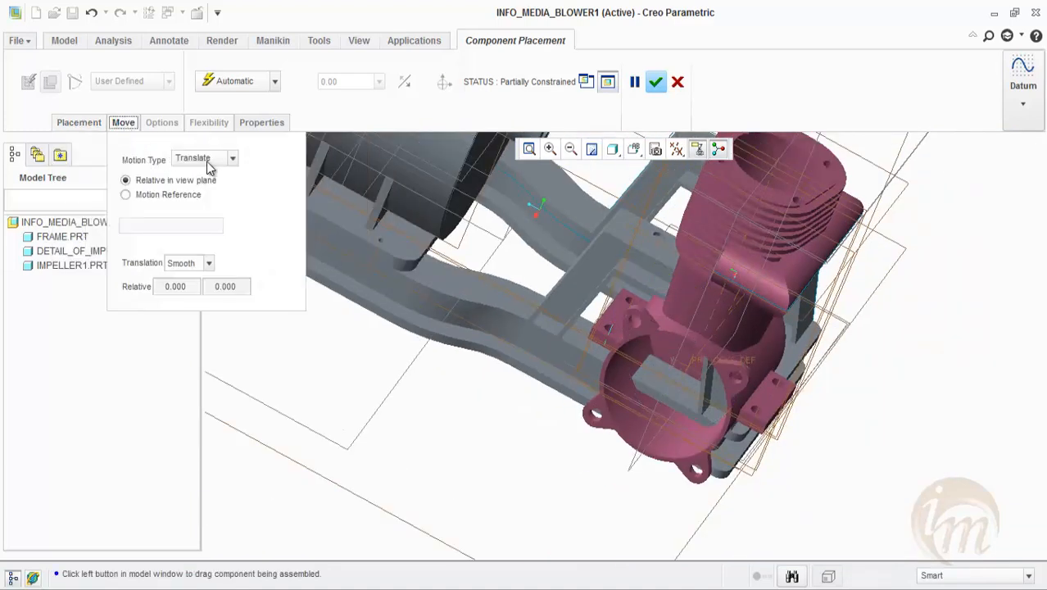
pyautogui.click(203, 160)
pyautogui.click(766, 298)
pyautogui.click(761, 290)
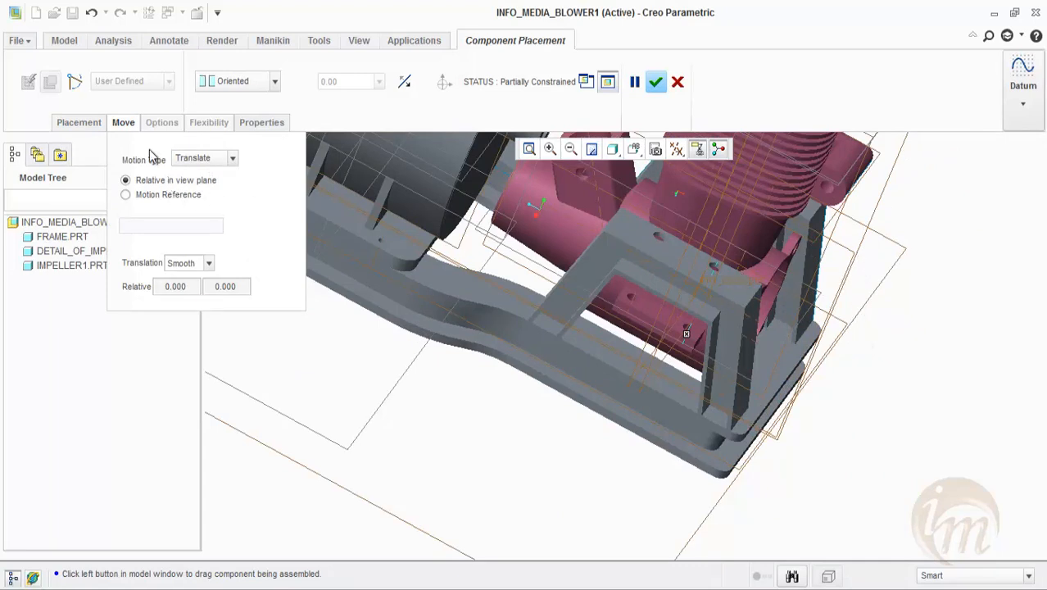
# Remove the frame axis reference from the engine block's Oriented constraint and delete that constraint.
pyautogui.click(80, 123)
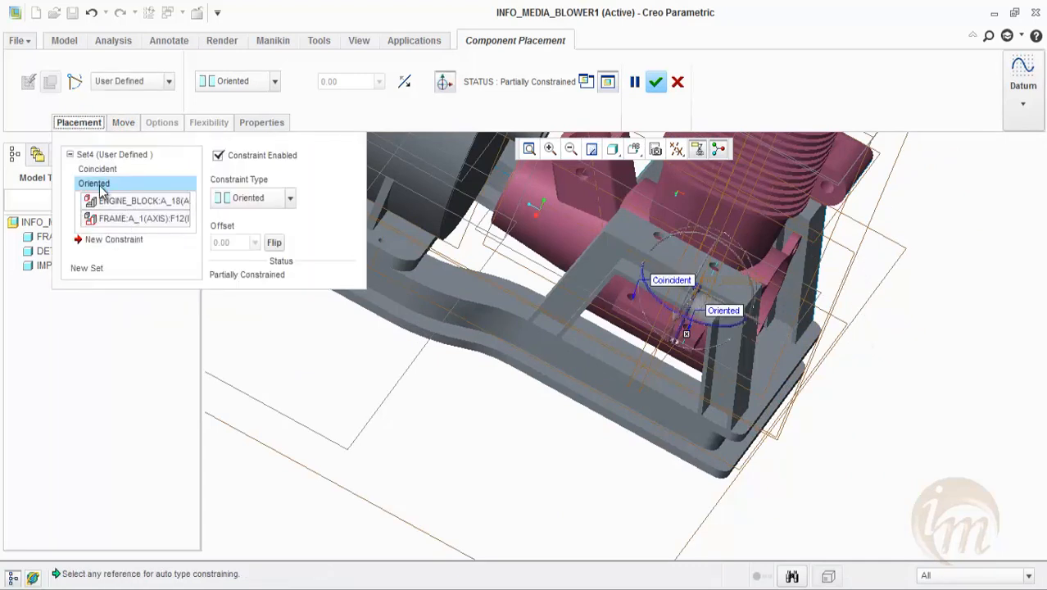
pyautogui.rightClick(119, 217)
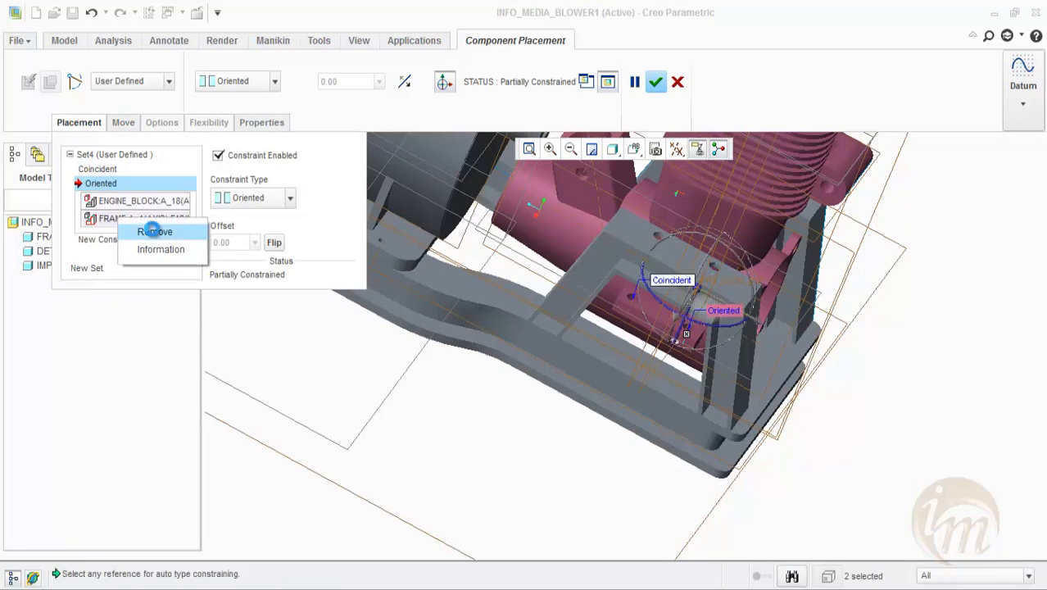
pyautogui.click(153, 232)
pyautogui.rightClick(121, 183)
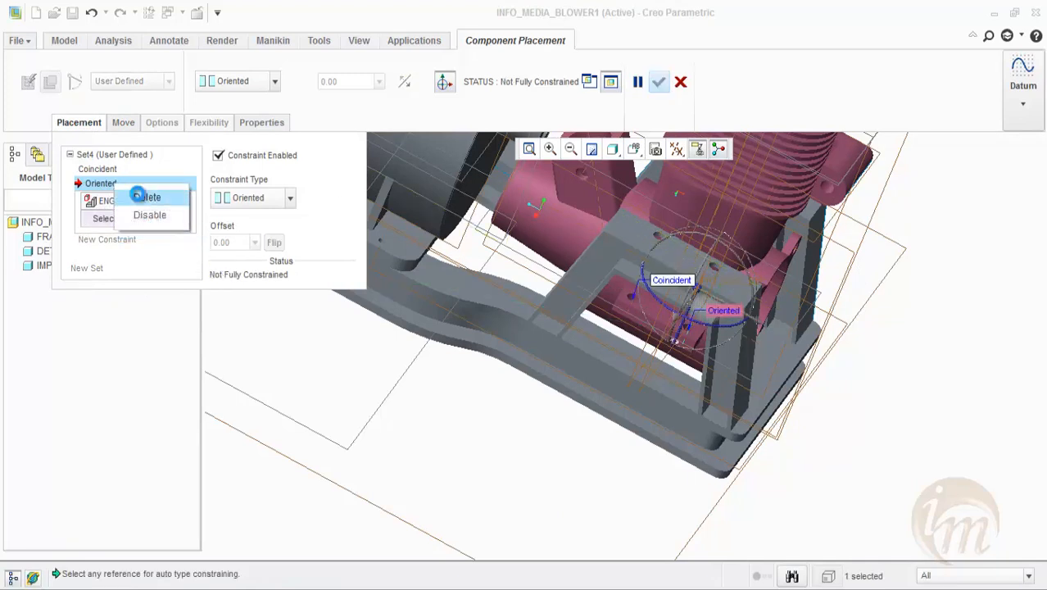
pyautogui.click(135, 193)
# Constrain the engine block's second lug hole axis A_18 to the frame's matching hole axis A_1 as Oriented.
pyautogui.click(96, 225)
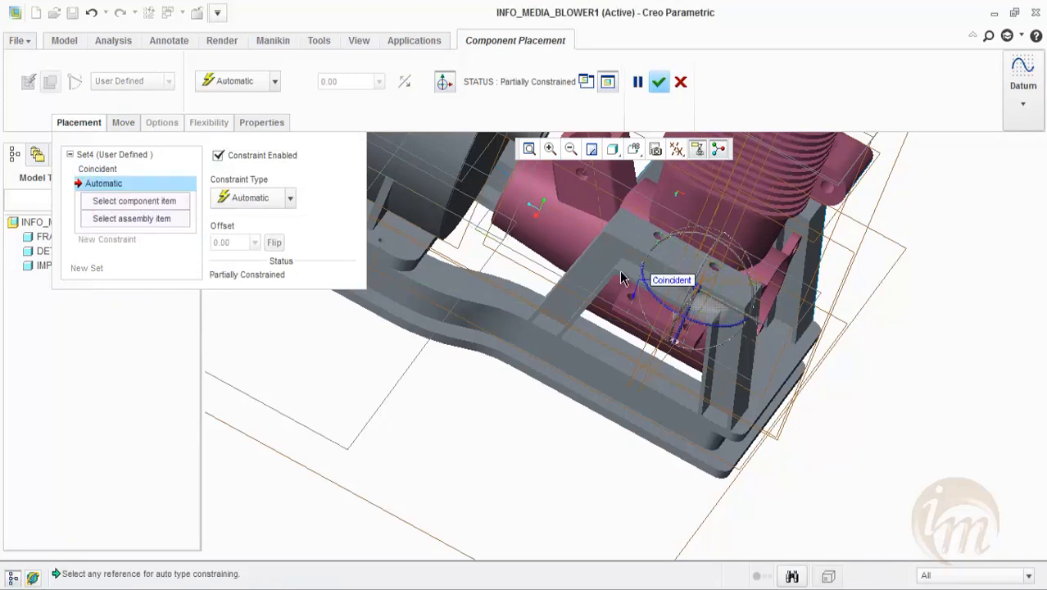
pyautogui.scroll(3, 698, 281)
pyautogui.scroll(-3, 698, 281)
pyautogui.click(806, 292)
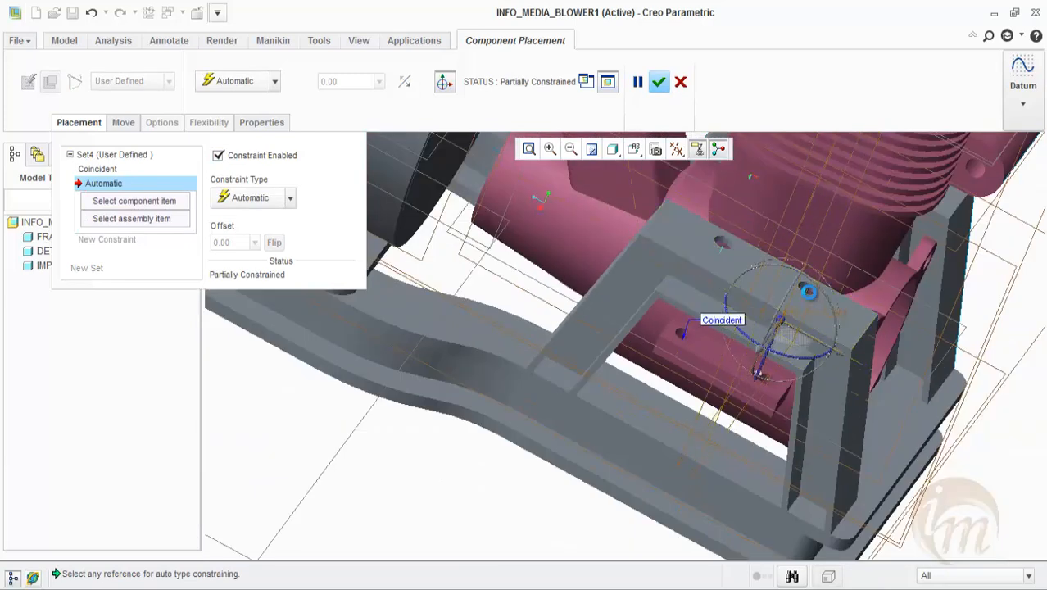
pyautogui.scroll(3, 774, 384)
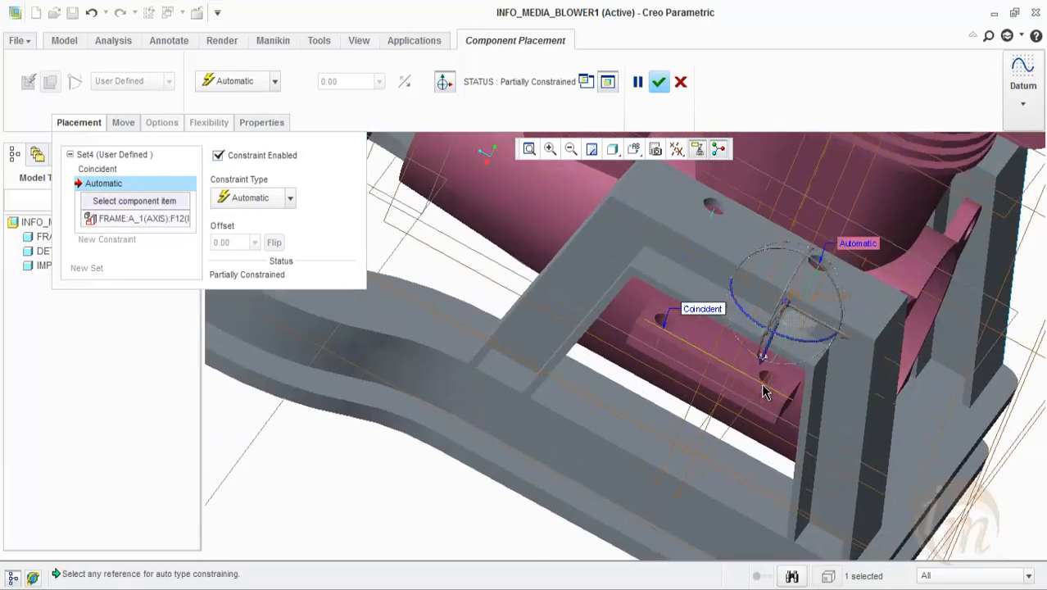
pyautogui.click(788, 375)
pyautogui.scroll(-3, 791, 372)
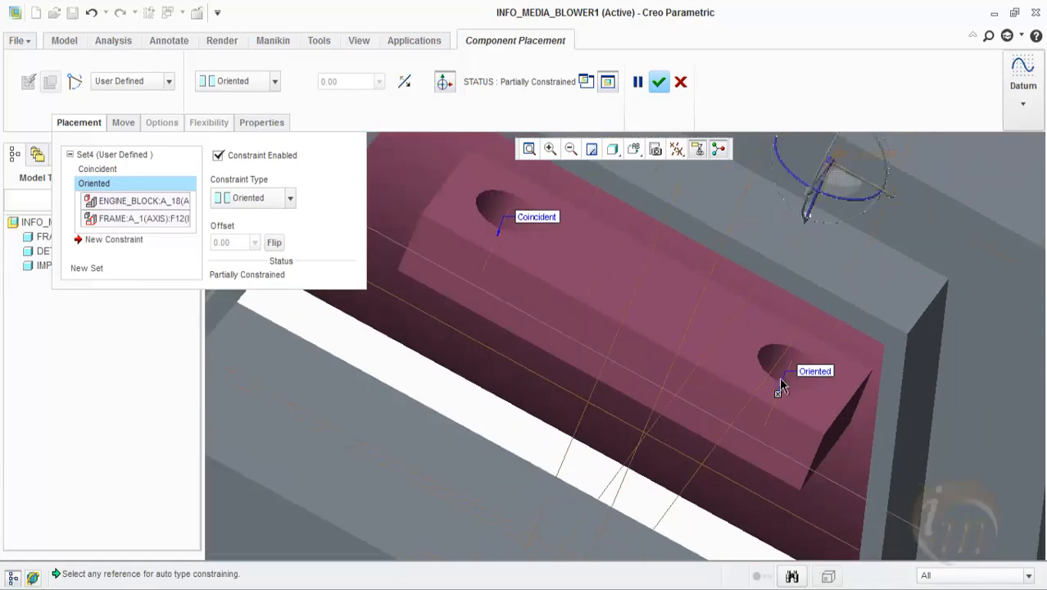
pyautogui.scroll(3, 726, 388)
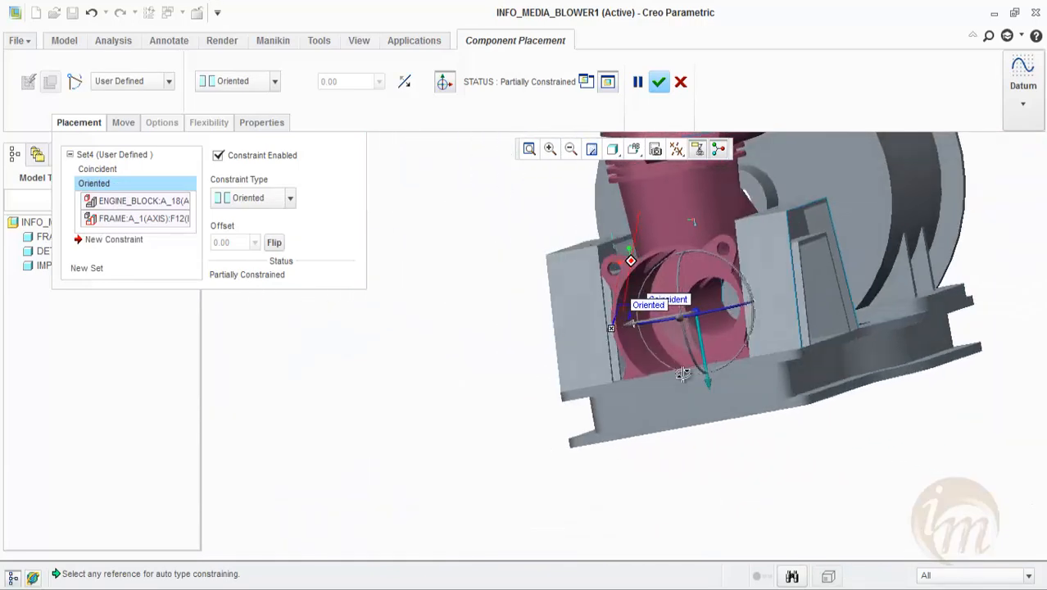
pyautogui.scroll(-3, 733, 389)
pyautogui.moveTo(735, 390); pyautogui.dragTo(525, 379, button='middle')
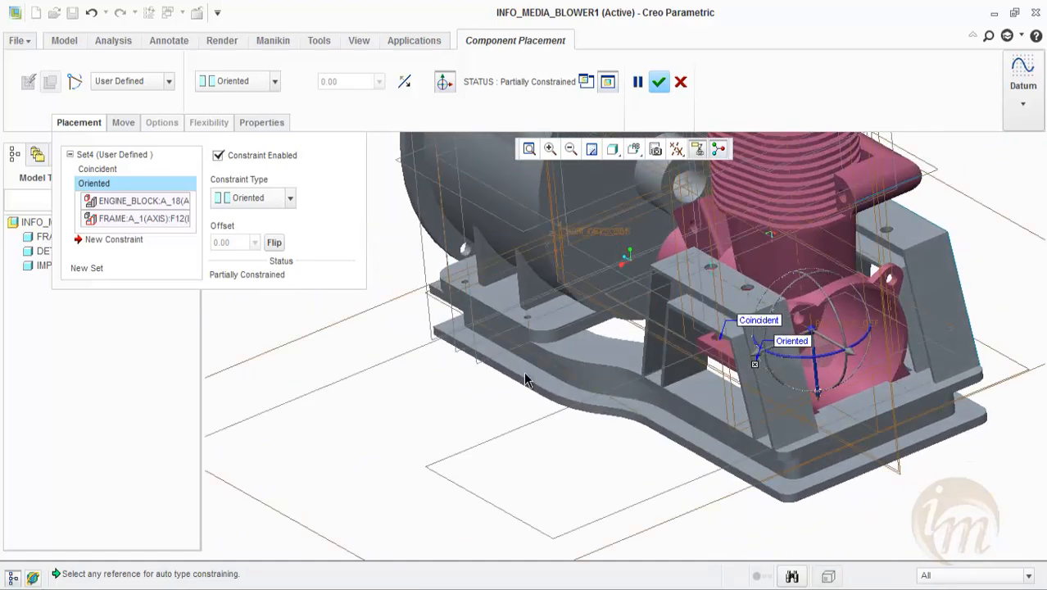
# Add a Coincident constraint between the frame support's top face and the underside of the engine block's mounting lug, and accept the placement.
pyautogui.click(113, 239)
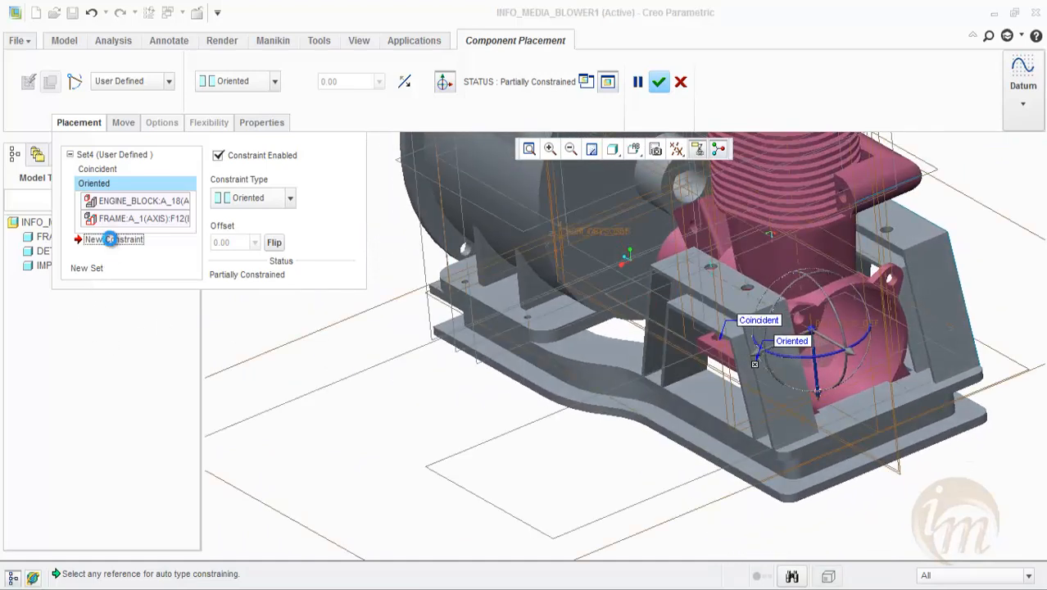
pyautogui.click(738, 310)
pyautogui.moveTo(732, 377); pyautogui.dragTo(762, 318, button='middle')
pyautogui.scroll(4, 759, 311)
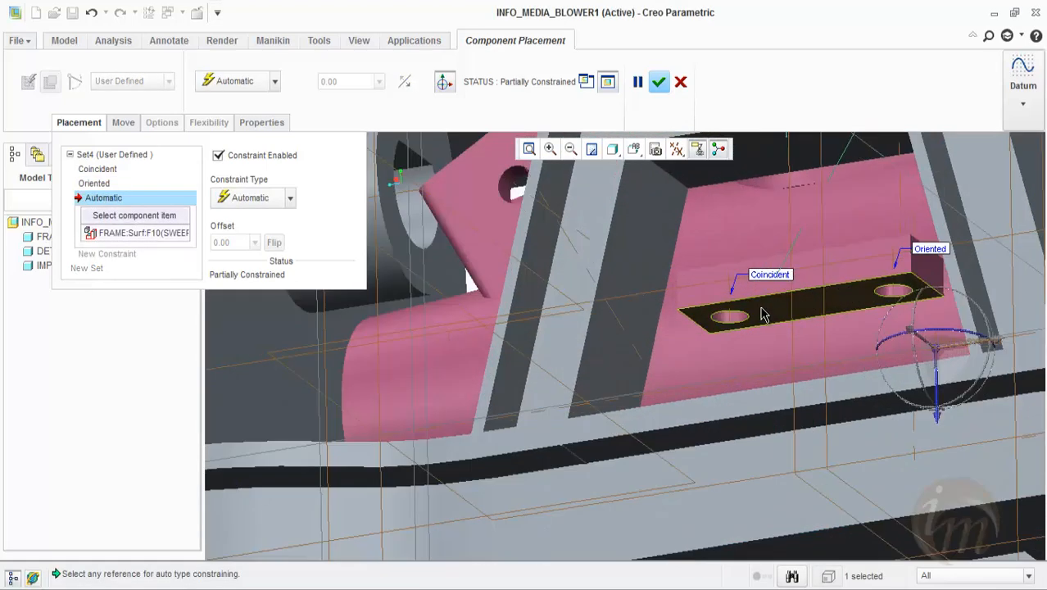
pyautogui.click(760, 310)
pyautogui.scroll(-5, 752, 266)
pyautogui.moveTo(752, 263); pyautogui.dragTo(737, 343, button='middle')
pyautogui.scroll(10, 737, 343)
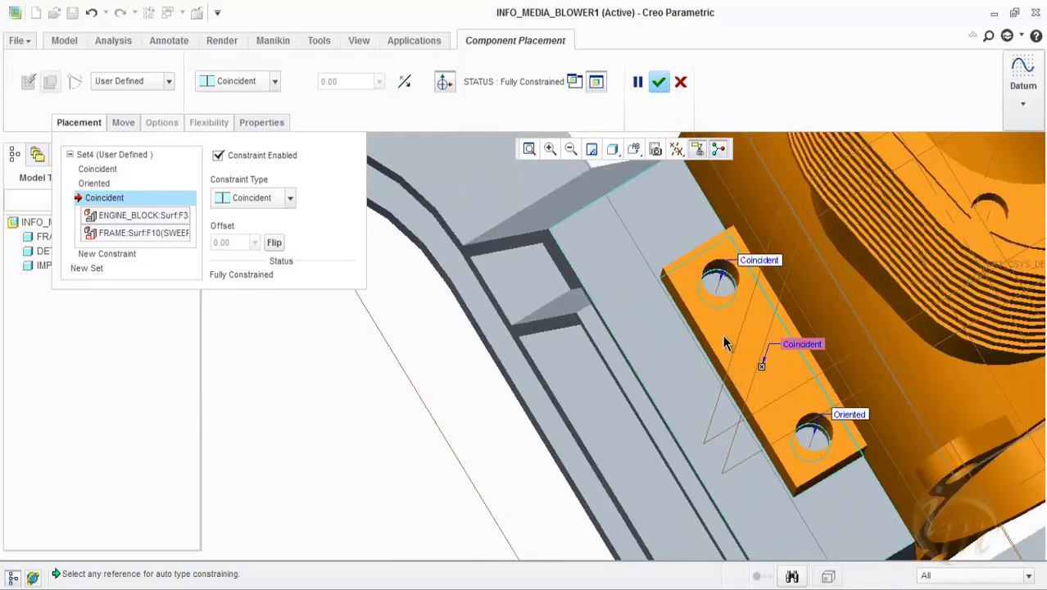
pyautogui.scroll(-3, 744, 368)
pyautogui.moveTo(745, 370); pyautogui.dragTo(731, 368, button='middle')
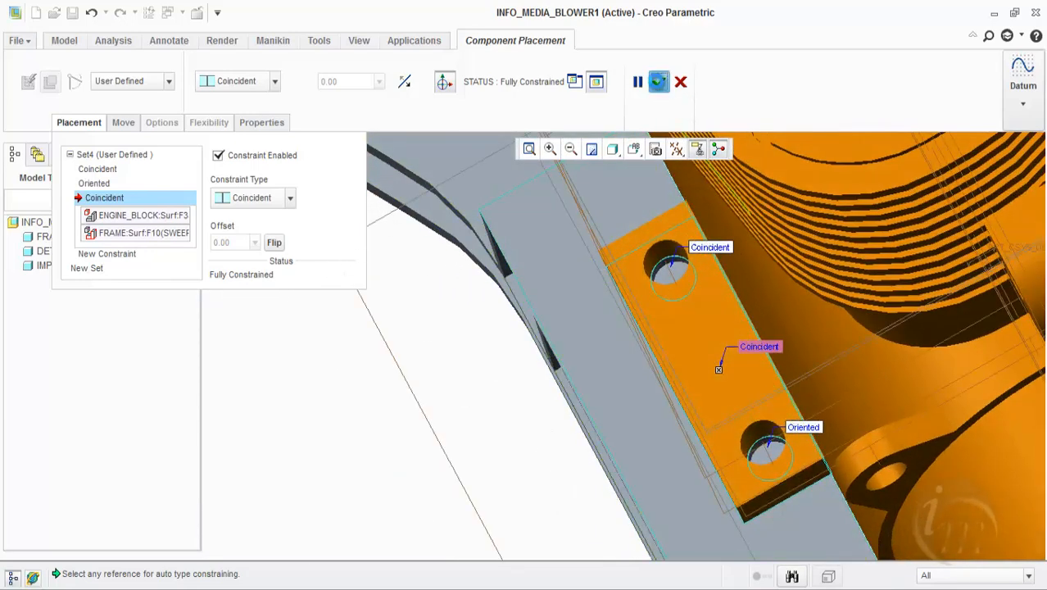
pyautogui.click(658, 81)
# Examine the assembly from several angles, including the cylinder's top flange holes and the engine block's mounting lug.
pyautogui.scroll(3, 718, 233)
pyautogui.moveTo(731, 267); pyautogui.dragTo(657, 323, button='middle')
pyautogui.scroll(3, 672, 329)
pyautogui.moveTo(747, 367); pyautogui.dragTo(633, 386, button='middle')
pyautogui.scroll(5, 629, 382)
pyautogui.scroll(-3, 695, 292)
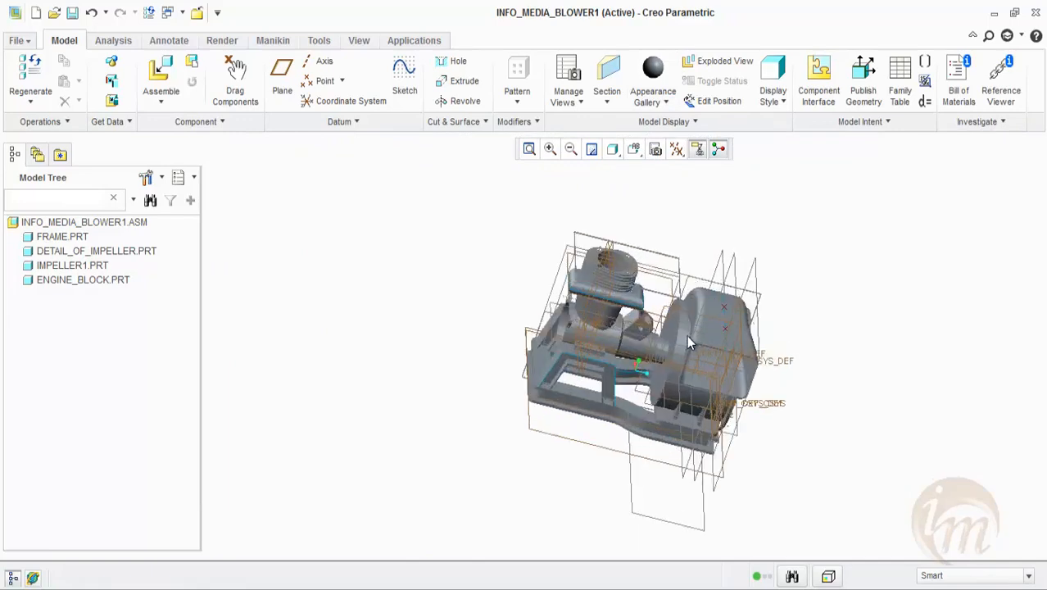
pyautogui.moveTo(691, 344); pyautogui.dragTo(668, 338, button='middle')
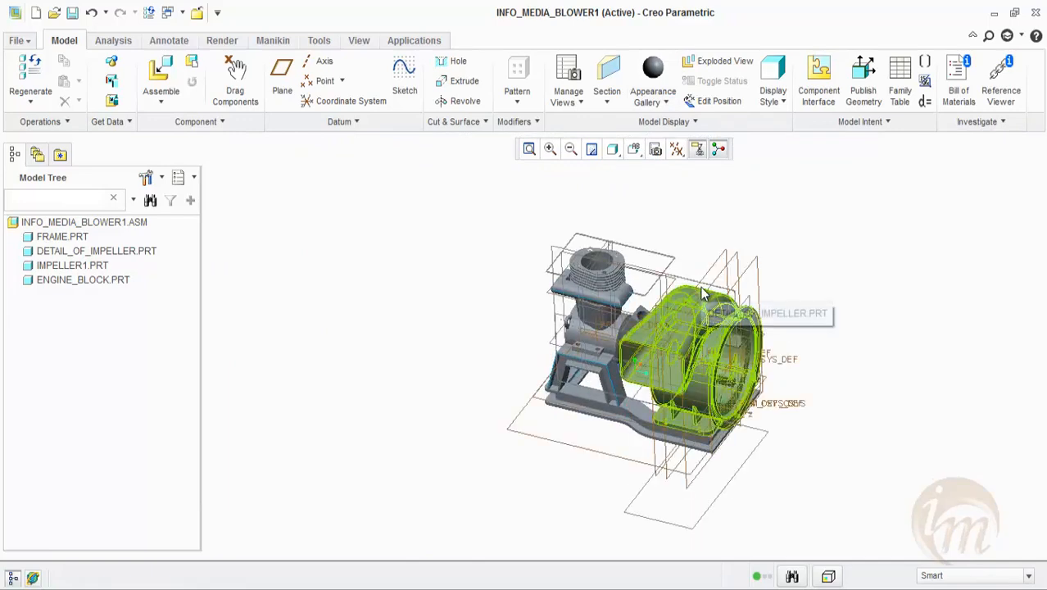
pyautogui.scroll(-5, 604, 288)
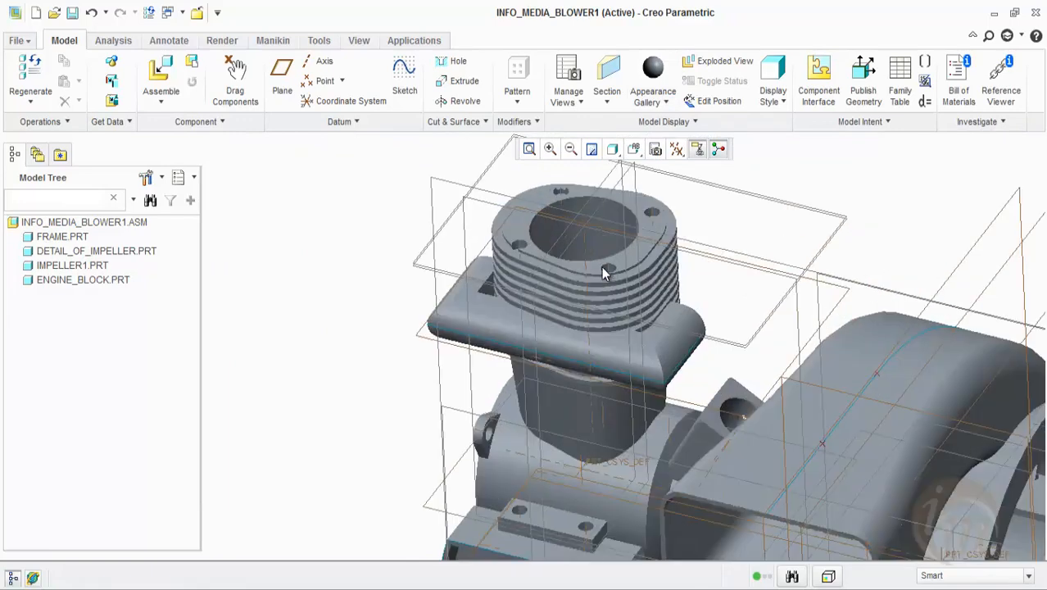
pyautogui.moveTo(610, 235)
pyautogui.mouseDown(button='middle')
pyautogui.moveTo(625, 239)
pyautogui.moveTo(607, 244)
pyautogui.mouseUp(button='middle')
pyautogui.scroll(4, 629, 293)
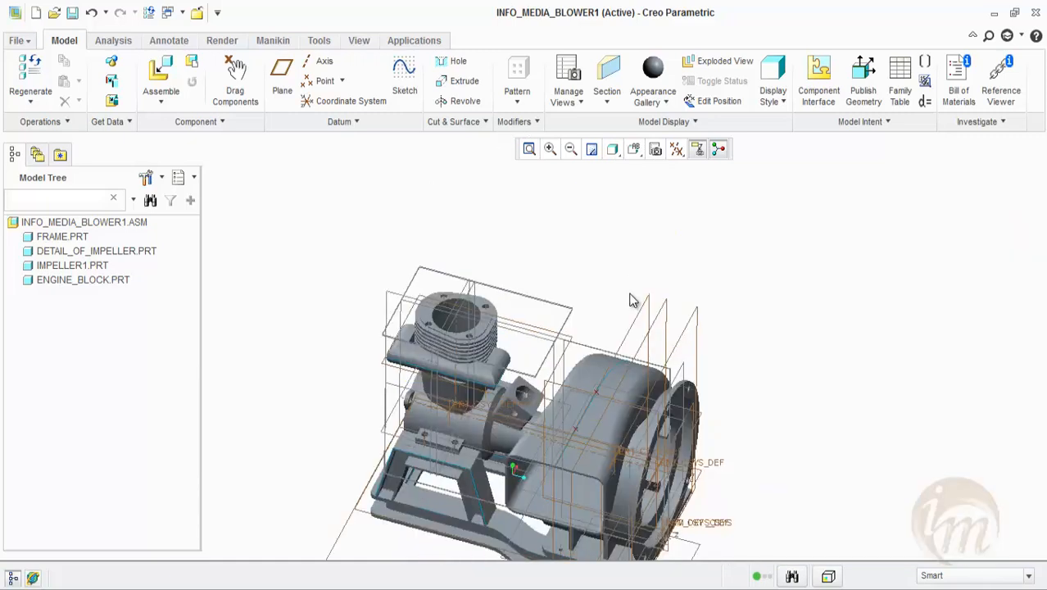
pyautogui.moveTo(633, 292); pyautogui.dragTo(639, 292, button='middle')
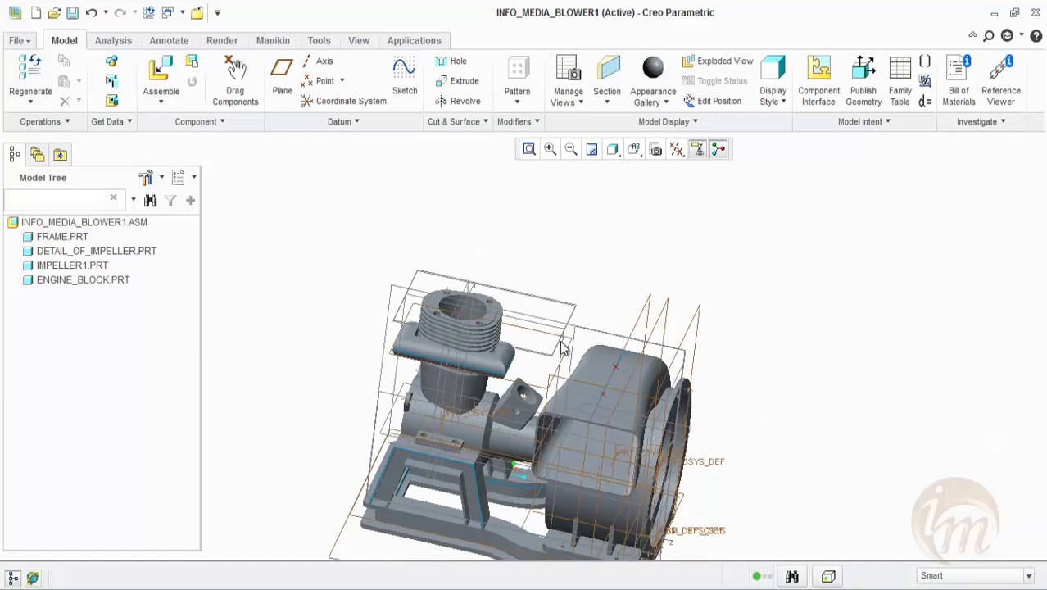
pyautogui.moveTo(562, 349); pyautogui.dragTo(611, 271, button='middle')
# Insert bolt_m3.prt into the assembly as a new component, using its generic instance.
pyautogui.click(161, 68)
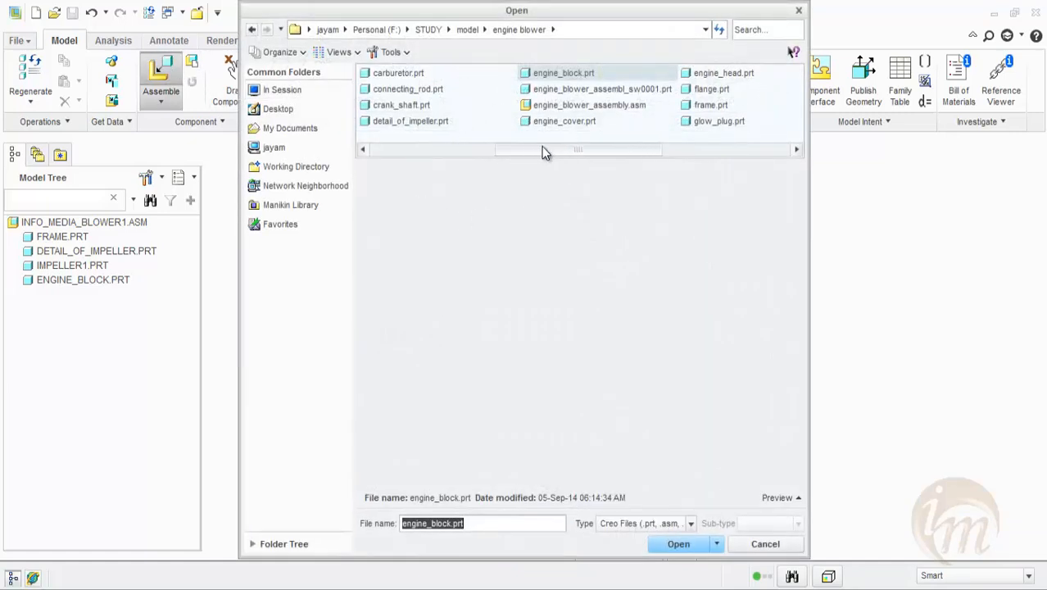
pyautogui.hscroll(1, 542, 152)
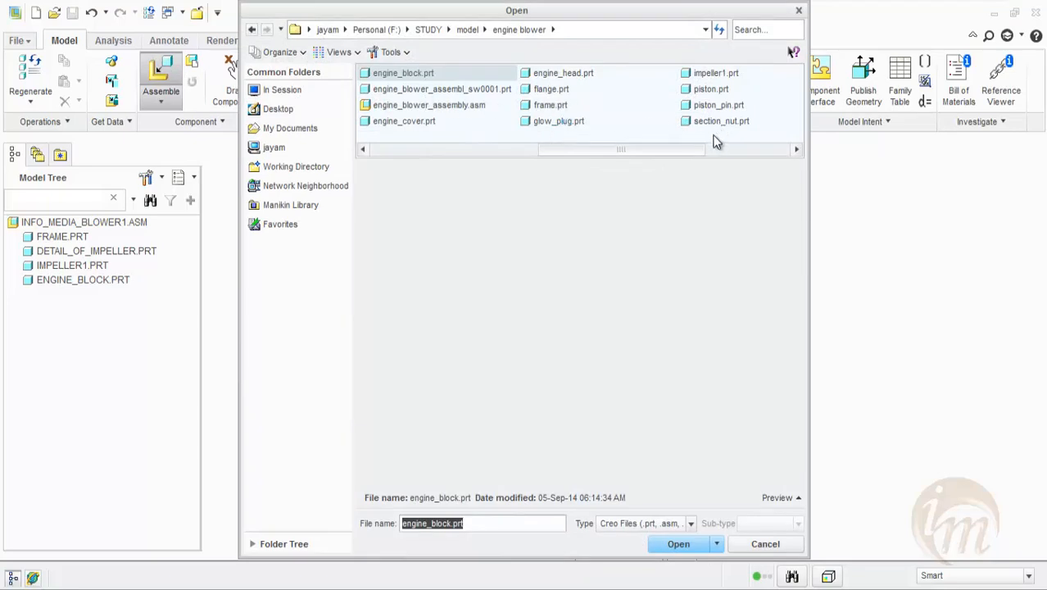
pyautogui.hscroll(1, 732, 152)
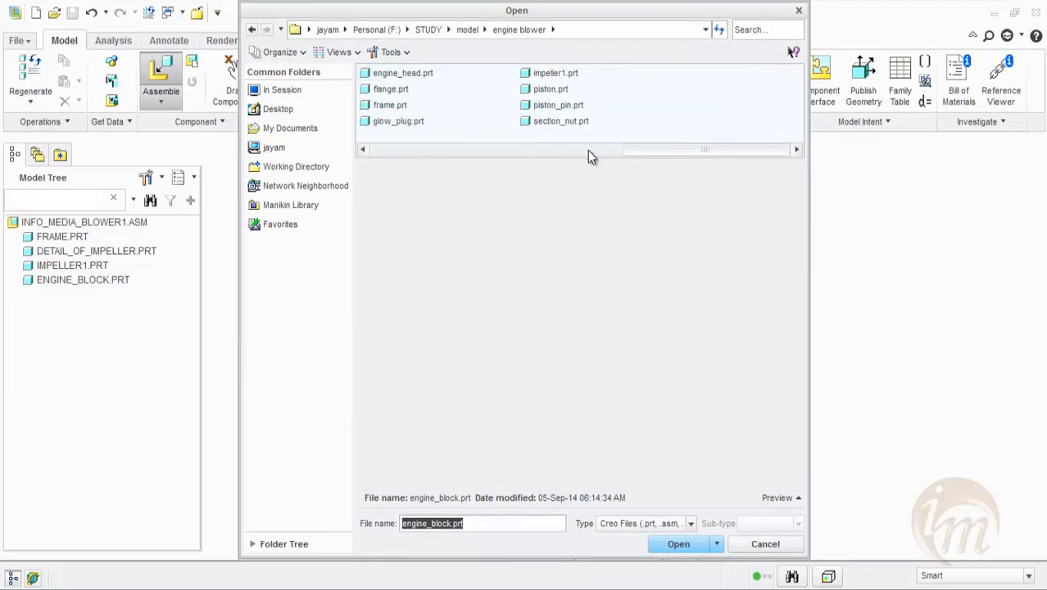
pyautogui.hscroll(-2, 587, 149)
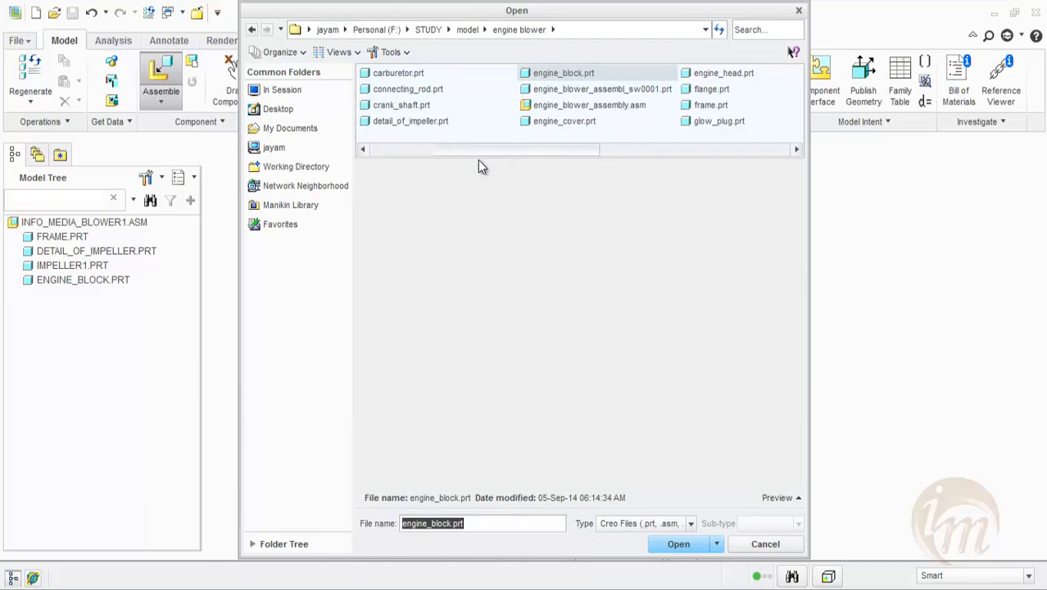
pyautogui.hscroll(-1, 443, 167)
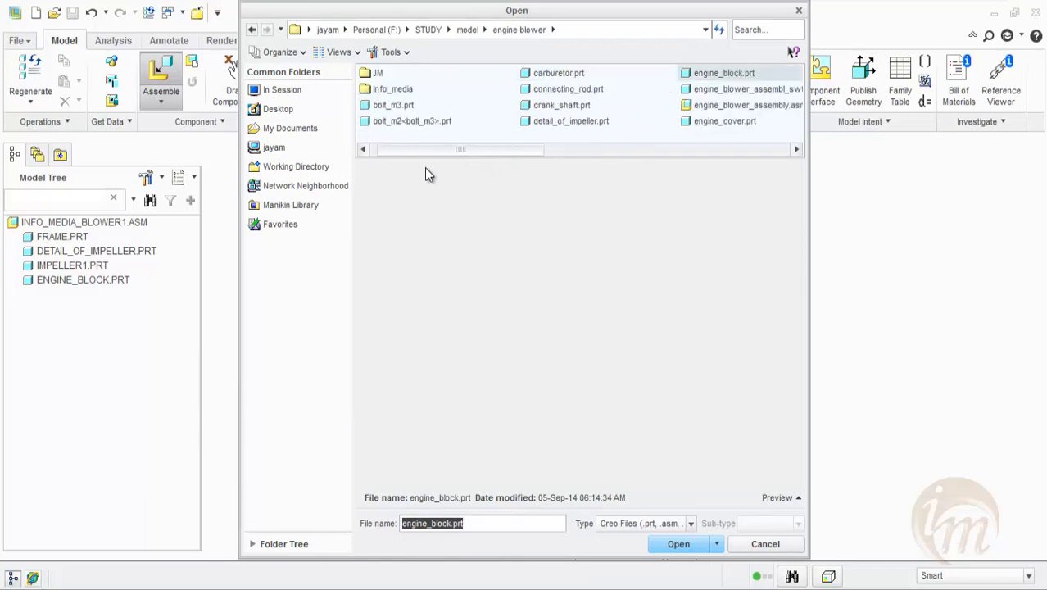
pyautogui.click(395, 106)
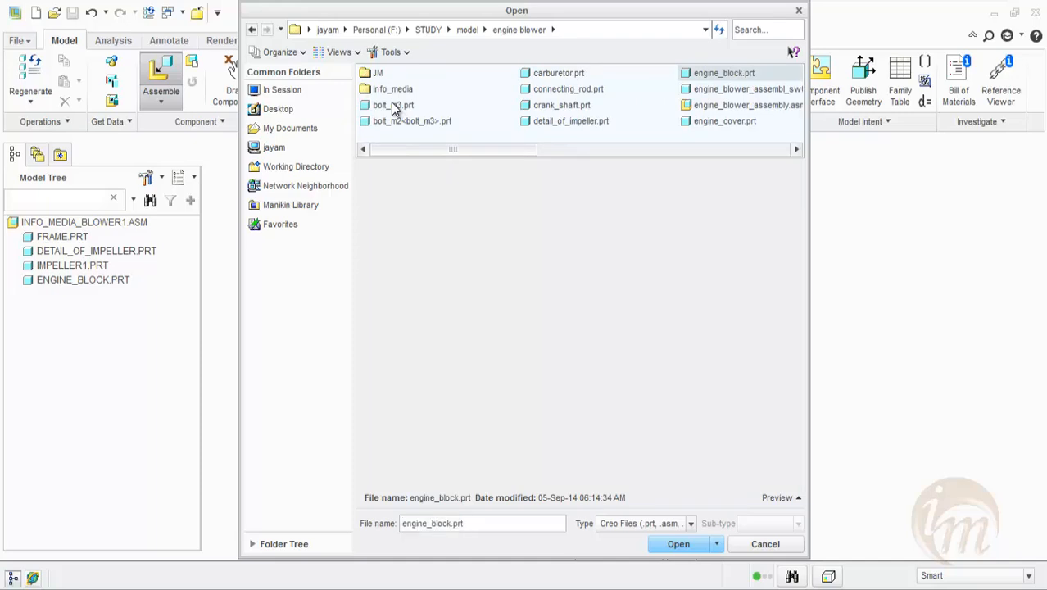
pyautogui.click(691, 549)
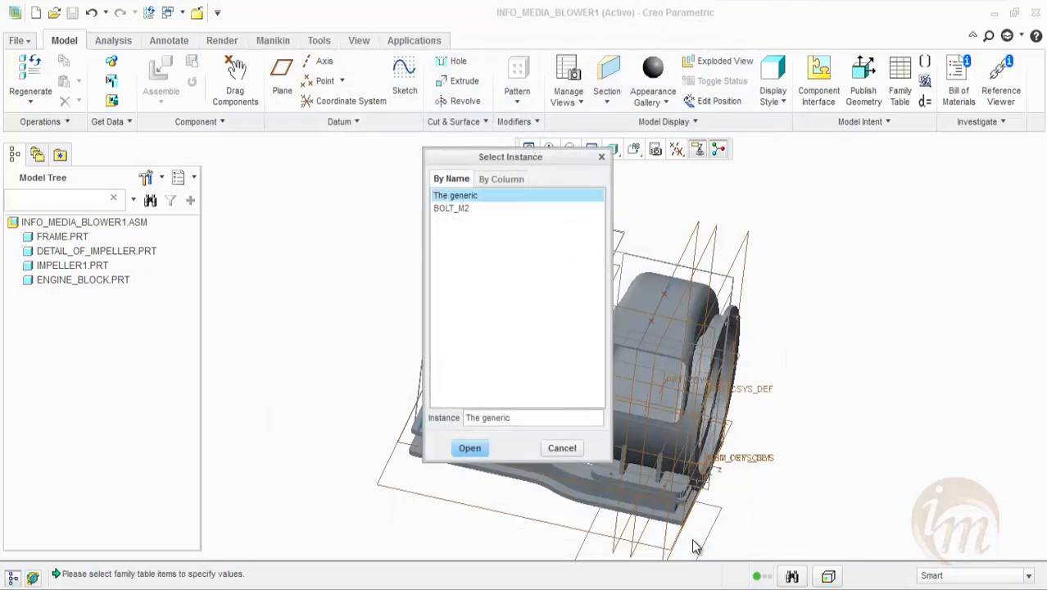
pyautogui.click(470, 209)
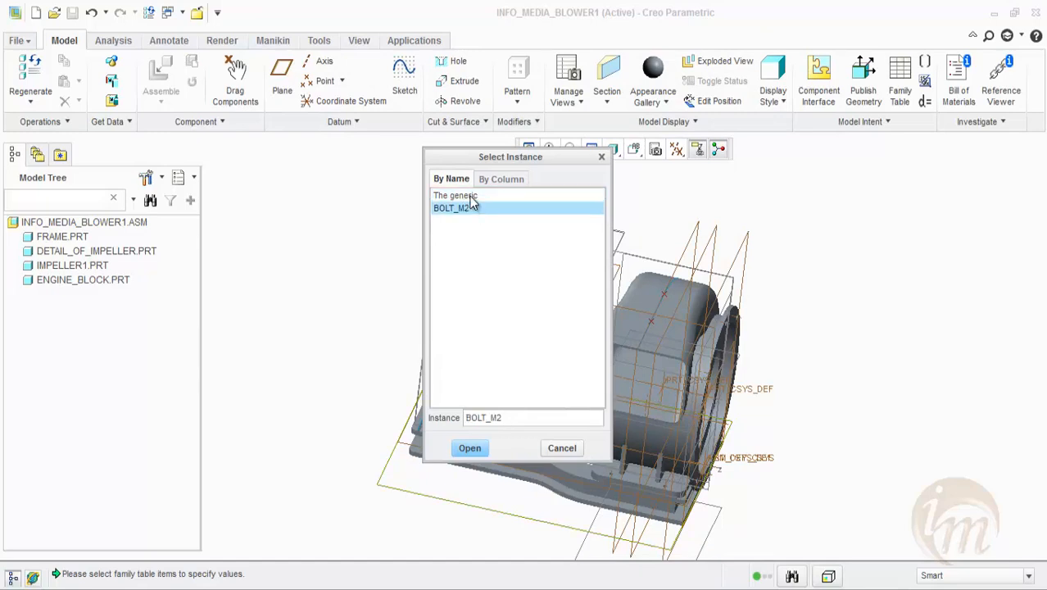
pyautogui.click(470, 197)
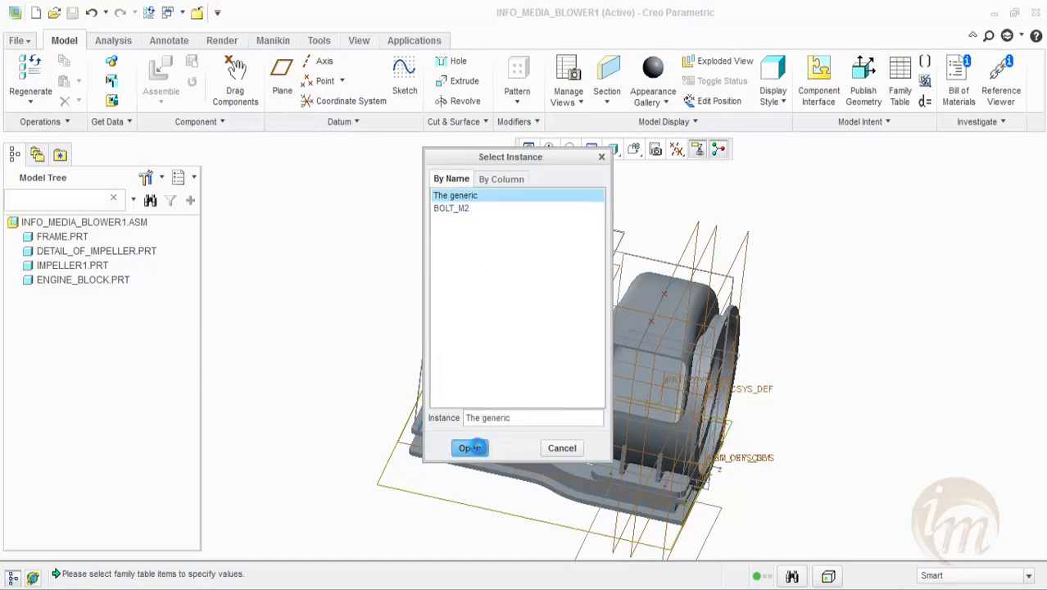
pyautogui.click(469, 447)
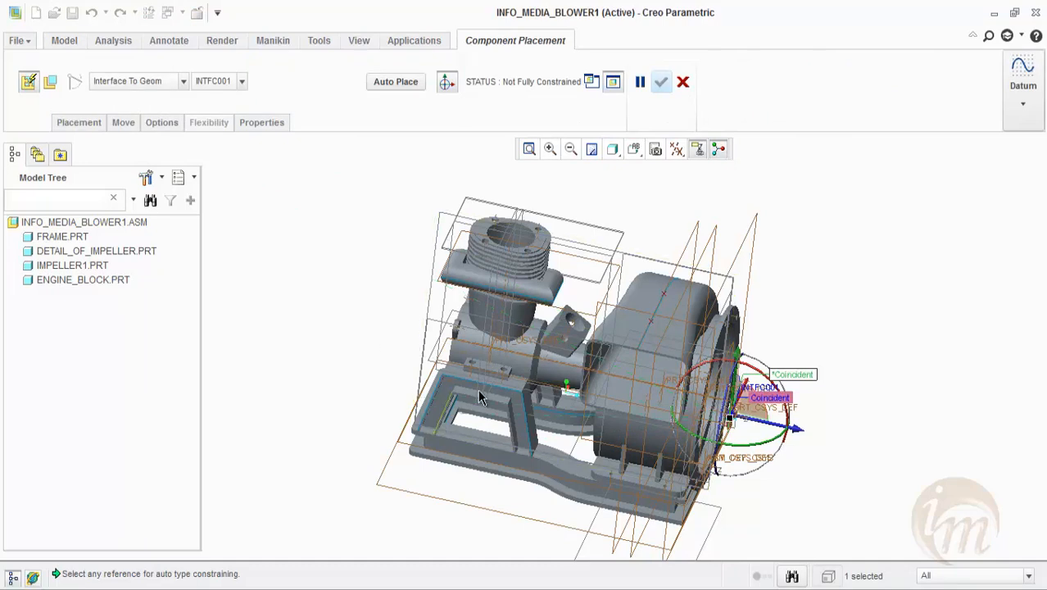
# Seat the M3 bolt in the outer hole on the top face of the engine block's mounting lug and accept the placement.
pyautogui.scroll(-4, 487, 383)
pyautogui.scroll(-5, 489, 368)
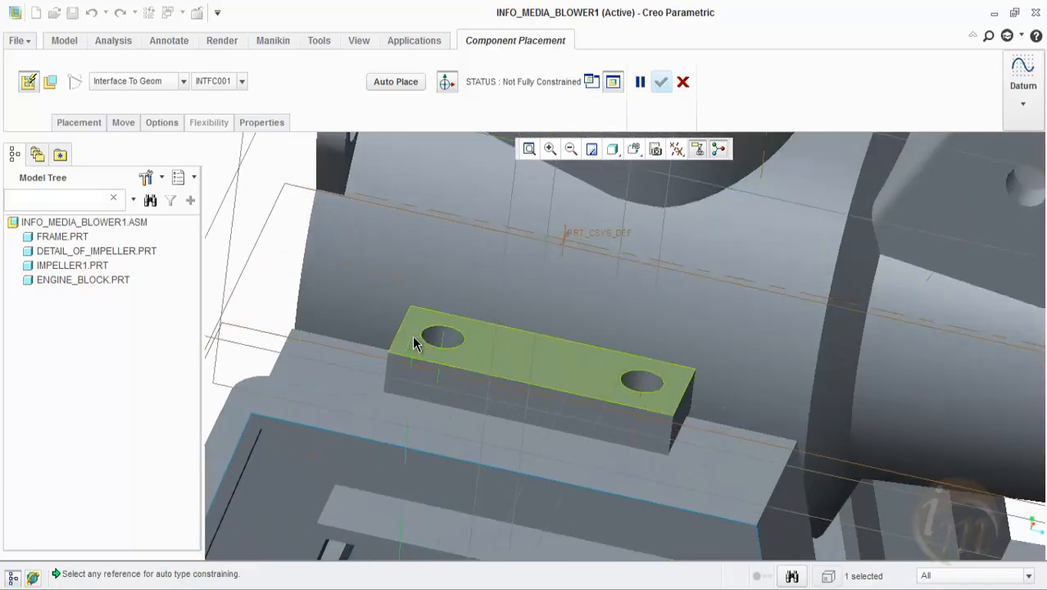
pyautogui.click(418, 341)
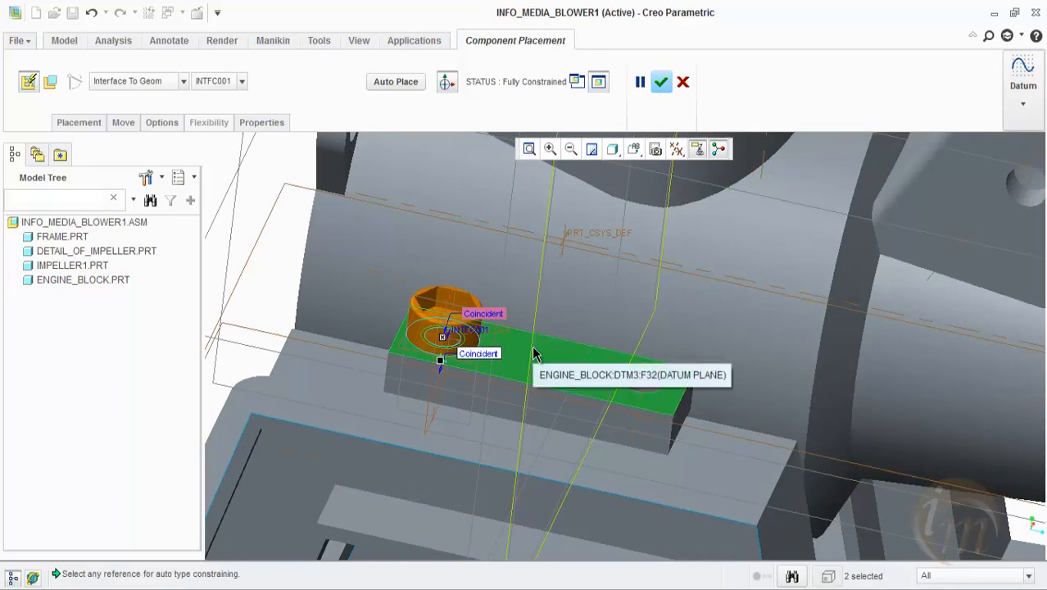
pyautogui.scroll(5, 545, 350)
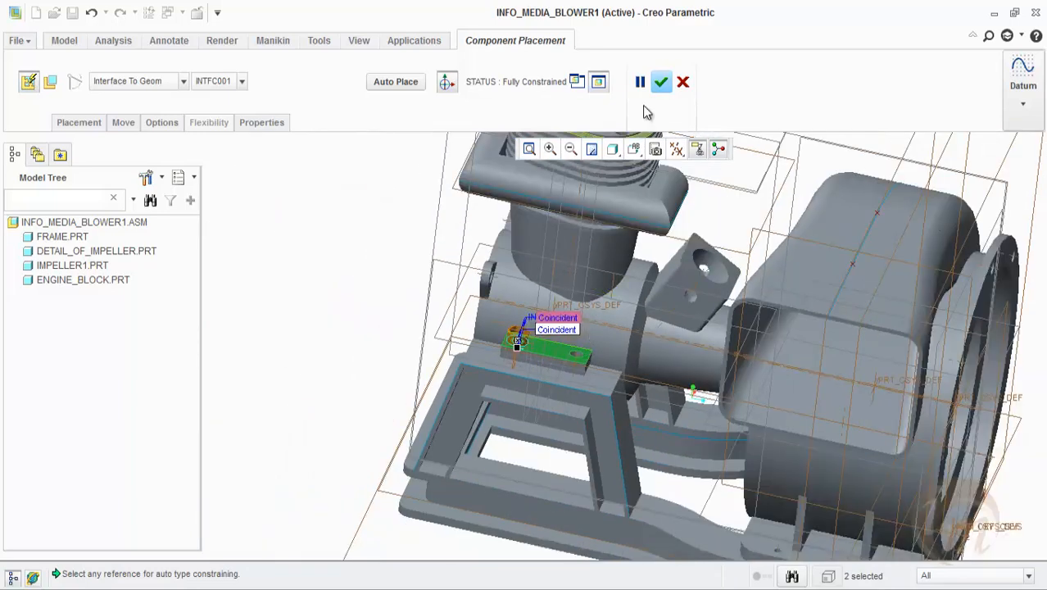
pyautogui.click(661, 82)
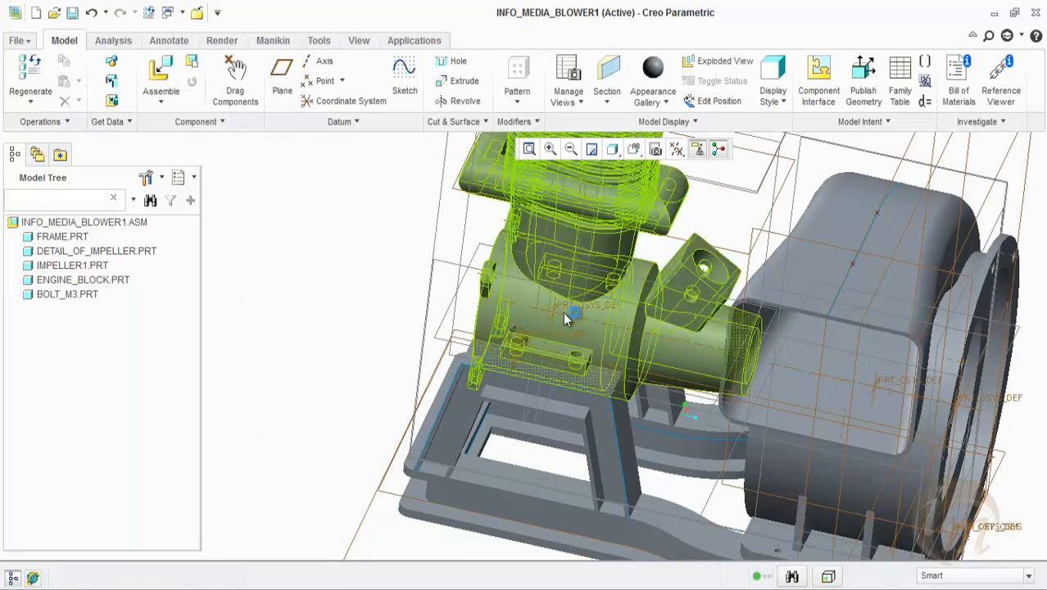
# Copy the placed M3 bolt, paste it into the other hole on the same mounting lug of the engine block, and accept the placement.
pyautogui.scroll(-5, 503, 332)
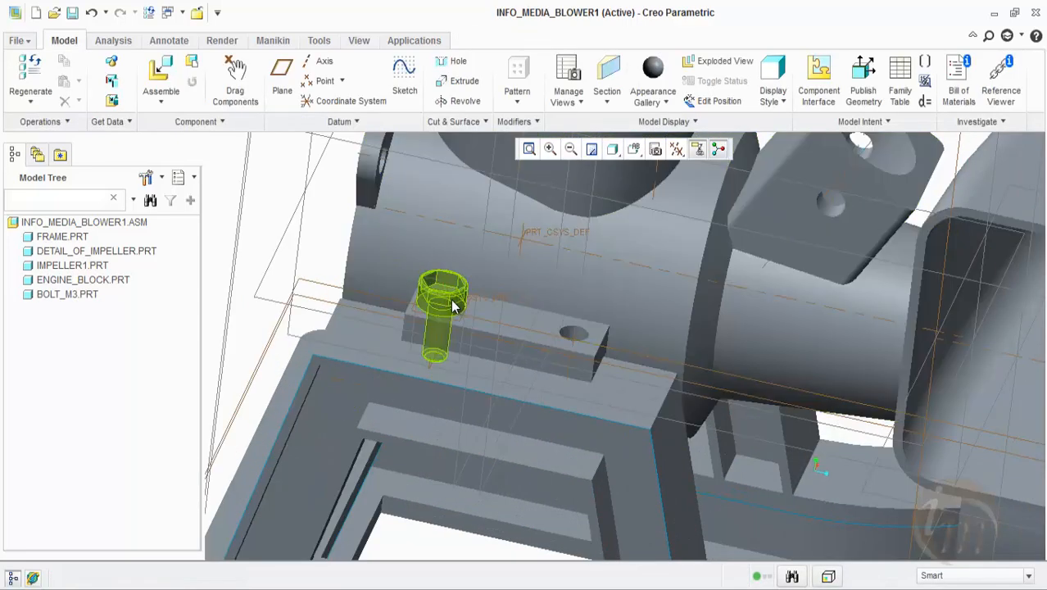
pyautogui.click(453, 305)
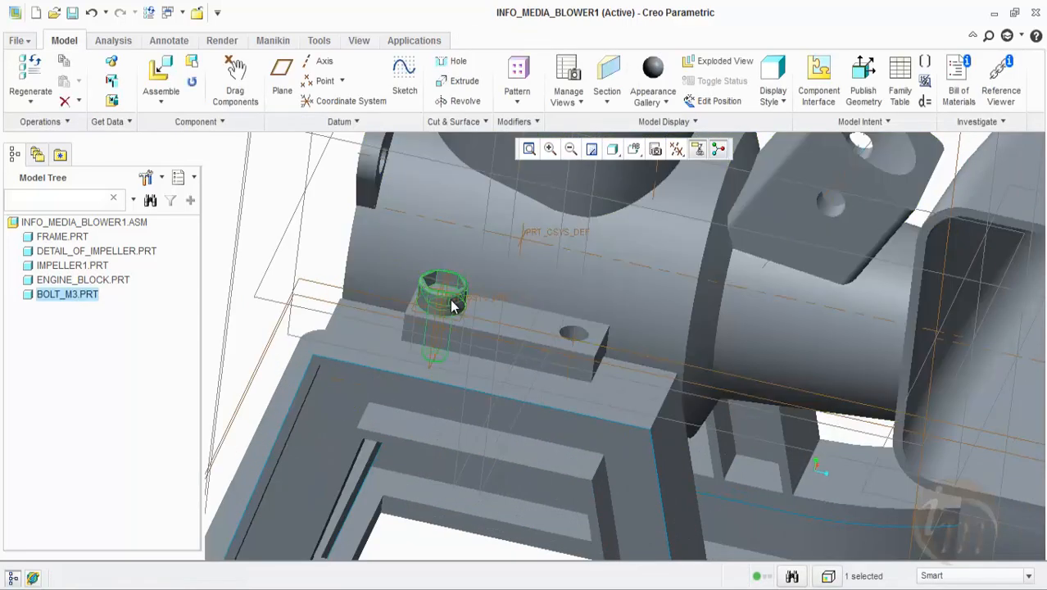
pyautogui.click(62, 62)
pyautogui.click(64, 80)
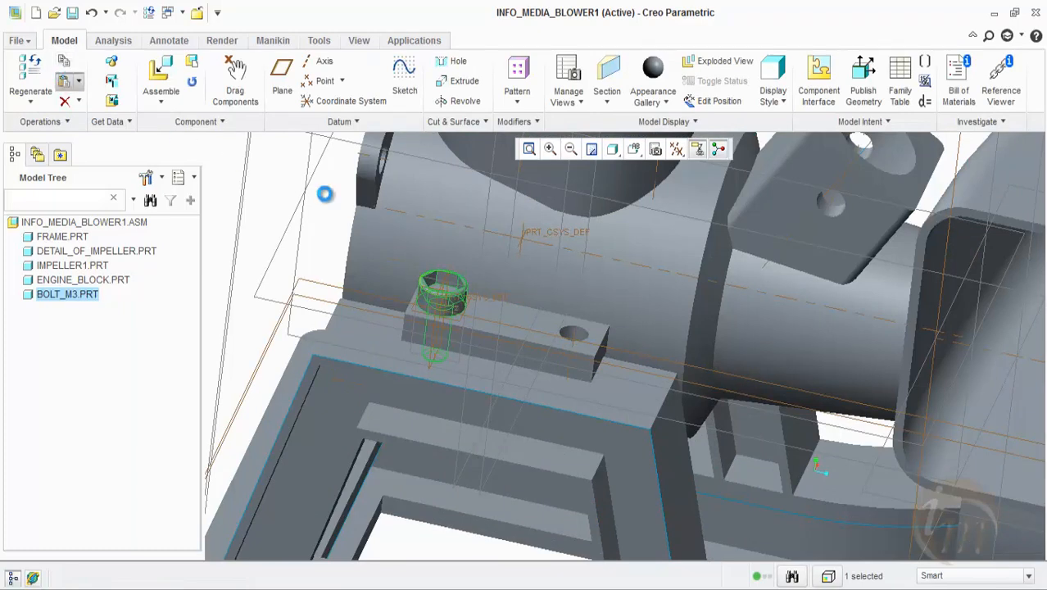
pyautogui.scroll(-3, 573, 334)
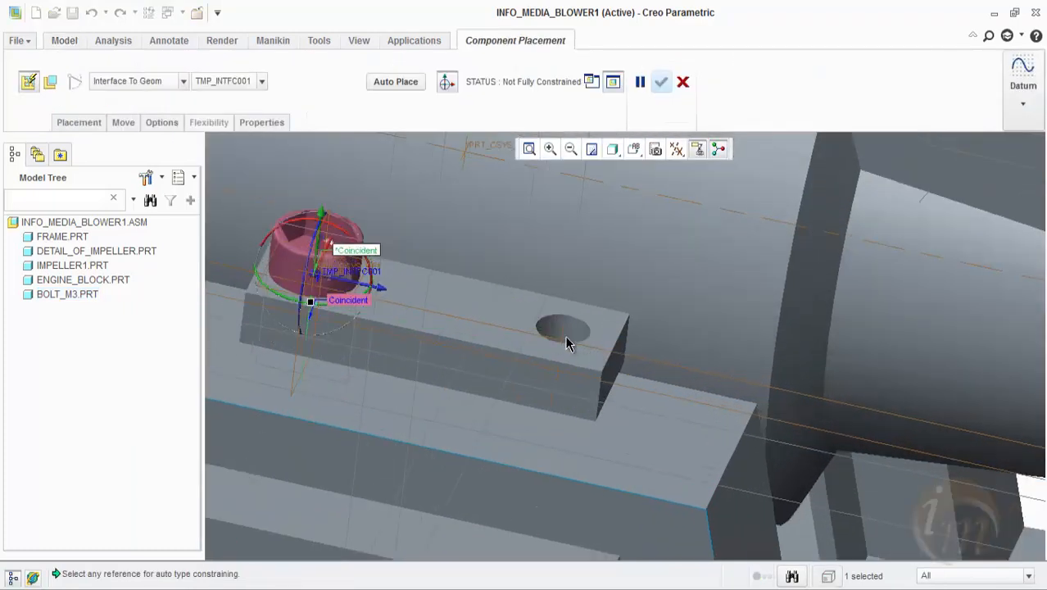
pyautogui.click(565, 334)
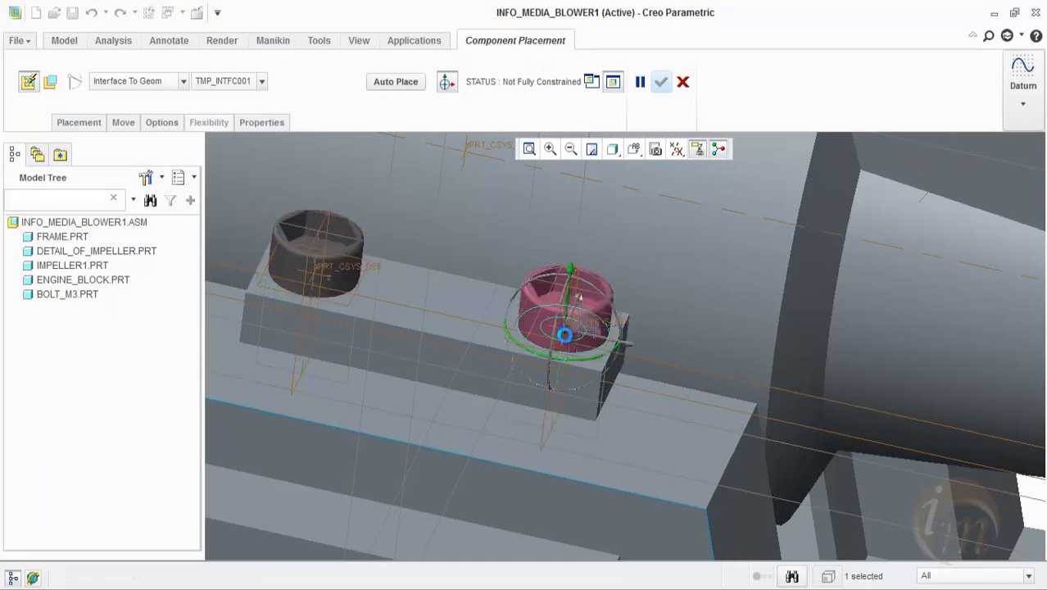
pyautogui.click(483, 303)
pyautogui.scroll(5, 591, 260)
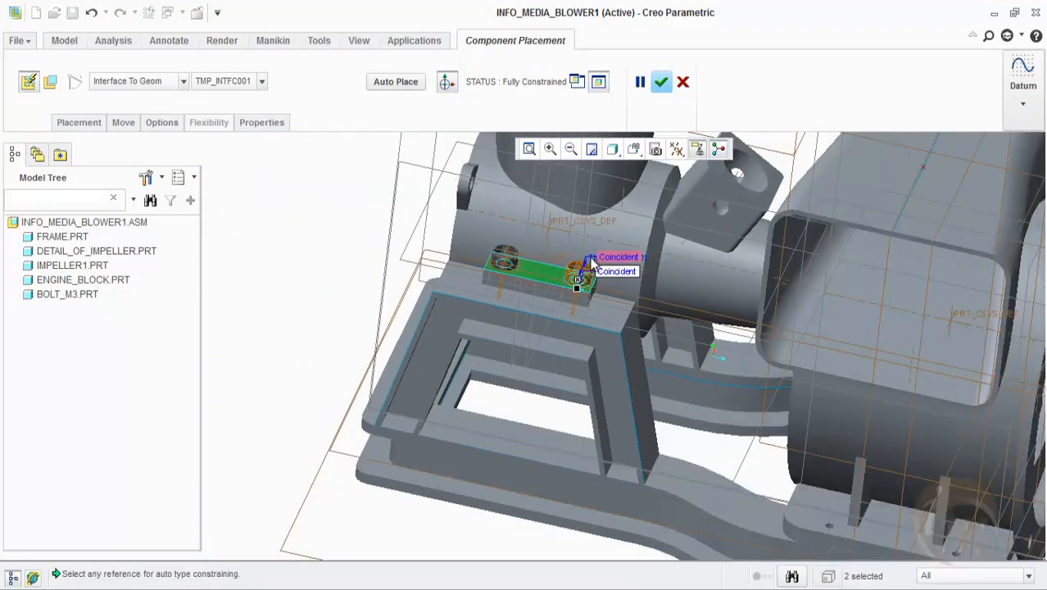
pyautogui.click(660, 82)
# Paste another M3 bolt into the outer hole of the engine block's opposite mounting lug, seated on the lug face, and accept the placement.
pyautogui.scroll(4, 476, 294)
pyautogui.moveTo(476, 293); pyautogui.dragTo(529, 389, button='middle')
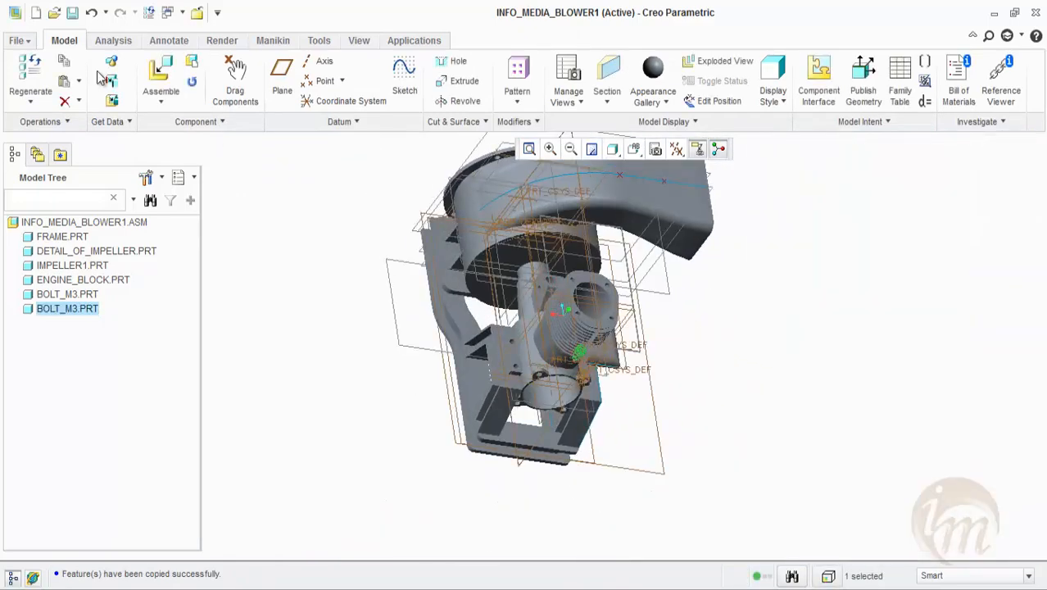
pyautogui.click(65, 81)
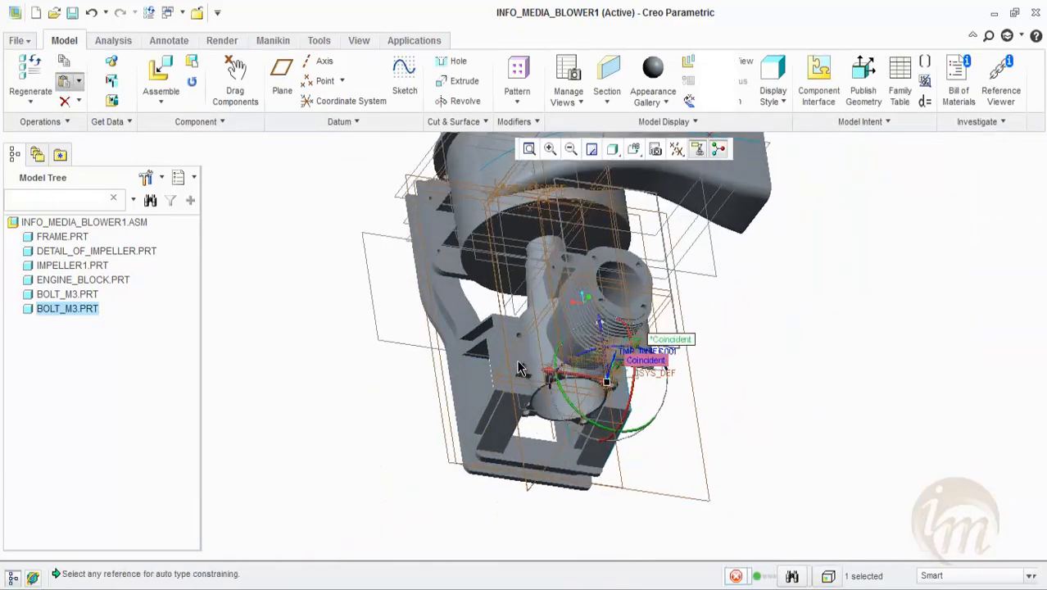
pyautogui.scroll(-5, 520, 372)
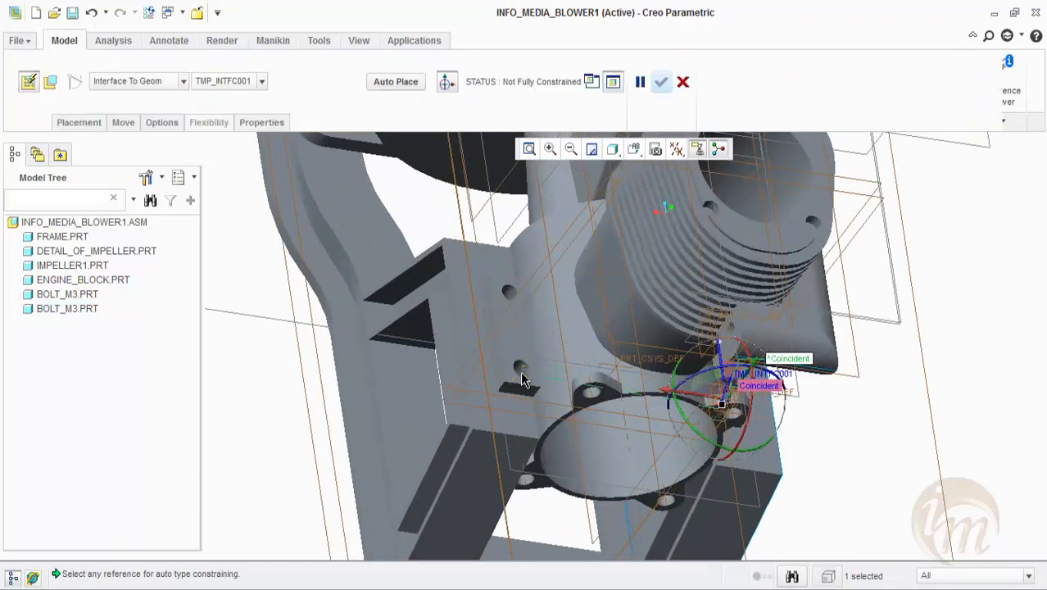
pyautogui.click(520, 373)
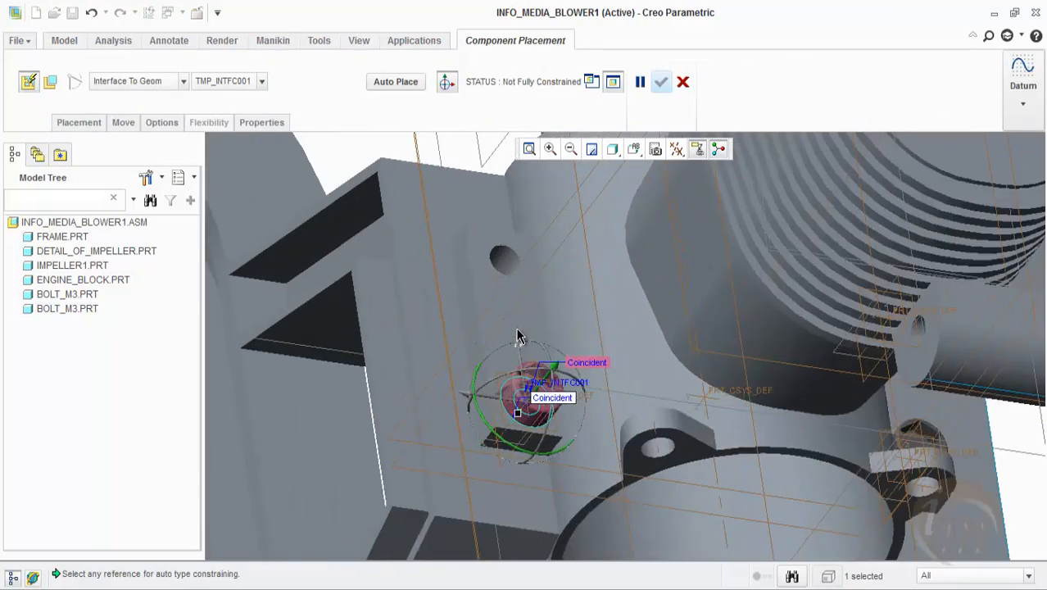
pyautogui.scroll(2, 521, 331)
pyautogui.click(534, 323)
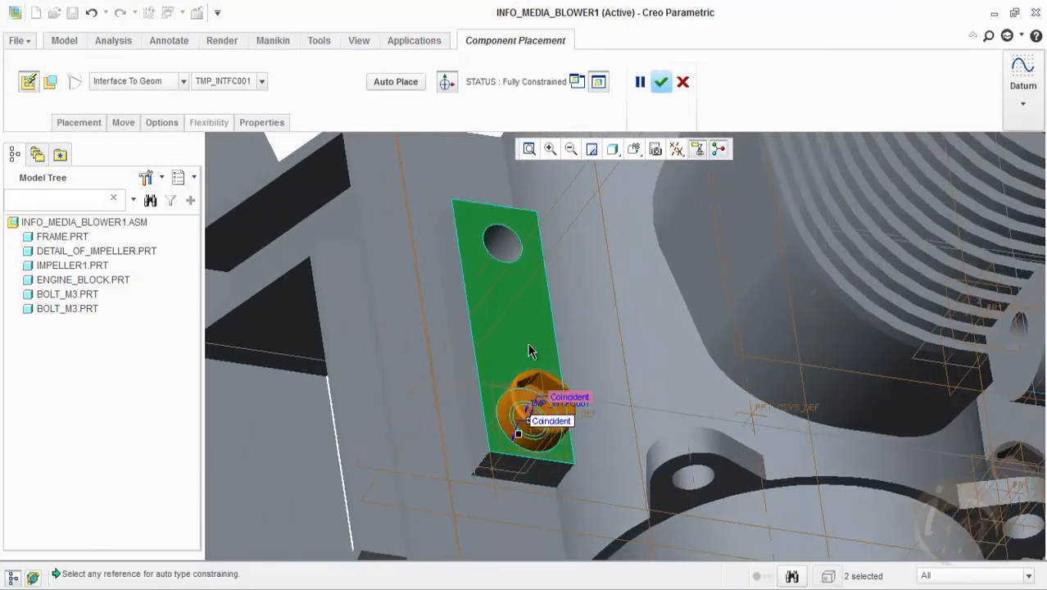
pyautogui.scroll(-4, 532, 352)
pyautogui.click(661, 82)
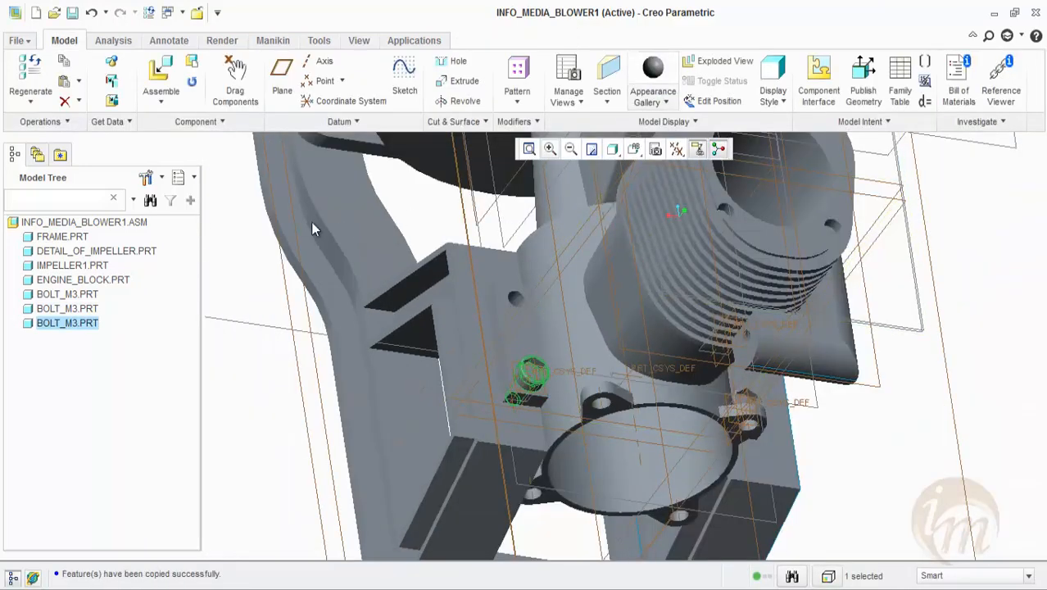
# Paste a fourth M3 bolt into the remaining hole of the opposite mounting lug and accept the placement.
pyautogui.click(81, 86)
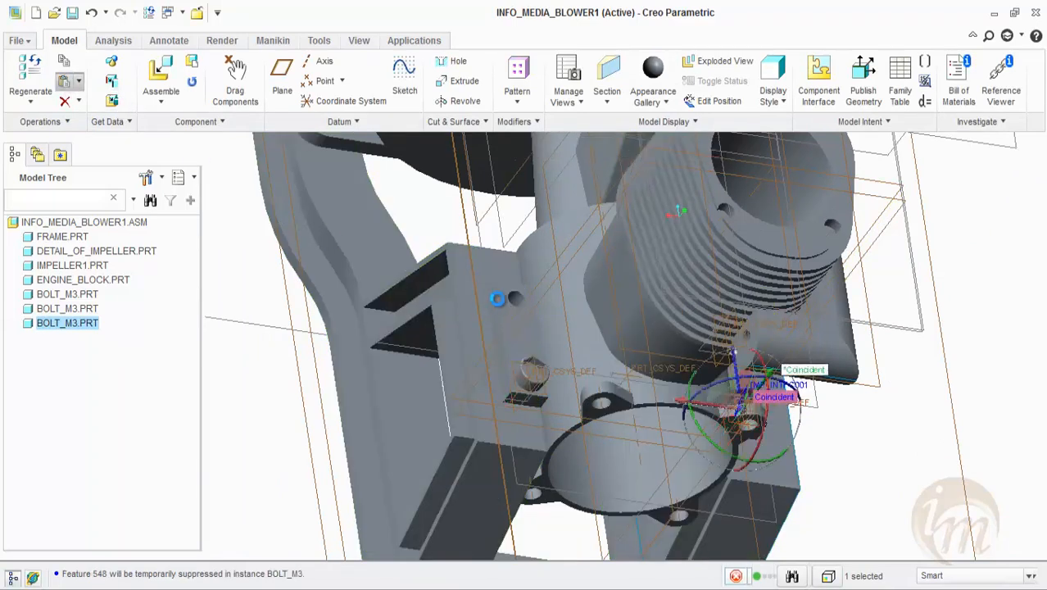
pyautogui.scroll(5, 528, 311)
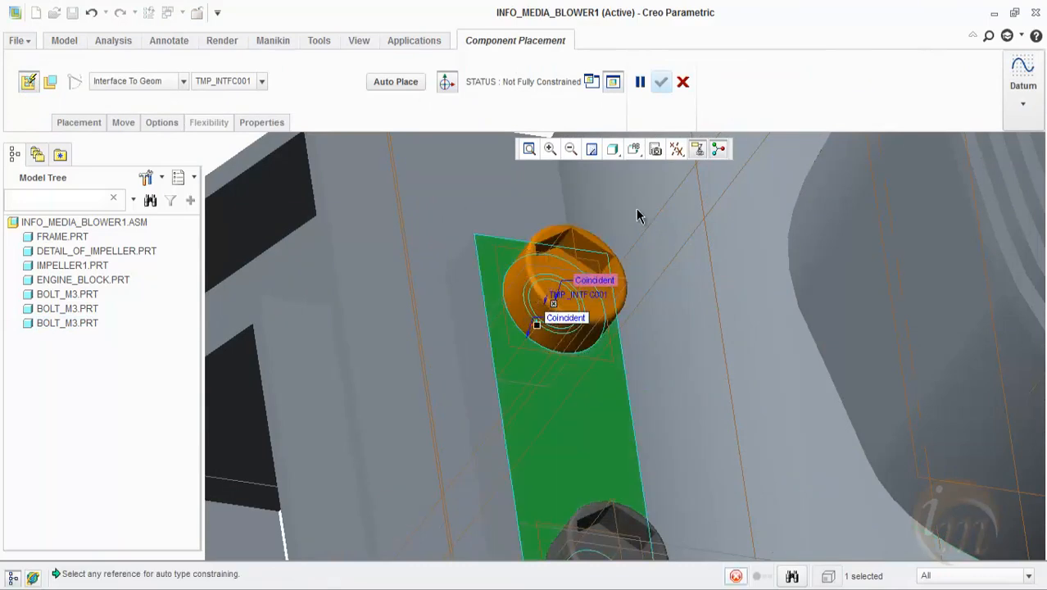
pyautogui.click(660, 82)
pyautogui.scroll(-5, 502, 267)
pyautogui.moveTo(640, 361); pyautogui.dragTo(581, 341, button='middle')
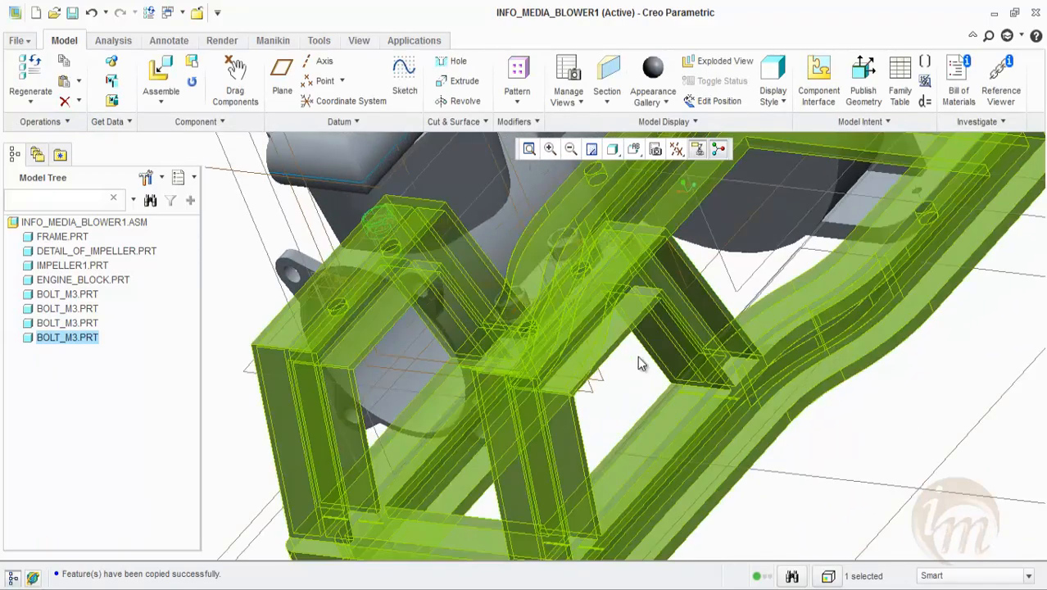
pyautogui.scroll(-4, 660, 378)
pyautogui.moveTo(684, 385)
pyautogui.mouseDown(button='middle')
pyautogui.moveTo(645, 394)
pyautogui.moveTo(666, 451)
pyautogui.moveTo(654, 382)
pyautogui.moveTo(595, 433)
pyautogui.moveTo(687, 376)
pyautogui.moveTo(753, 246)
pyautogui.moveTo(767, 252)
pyautogui.mouseUp(button='middle')
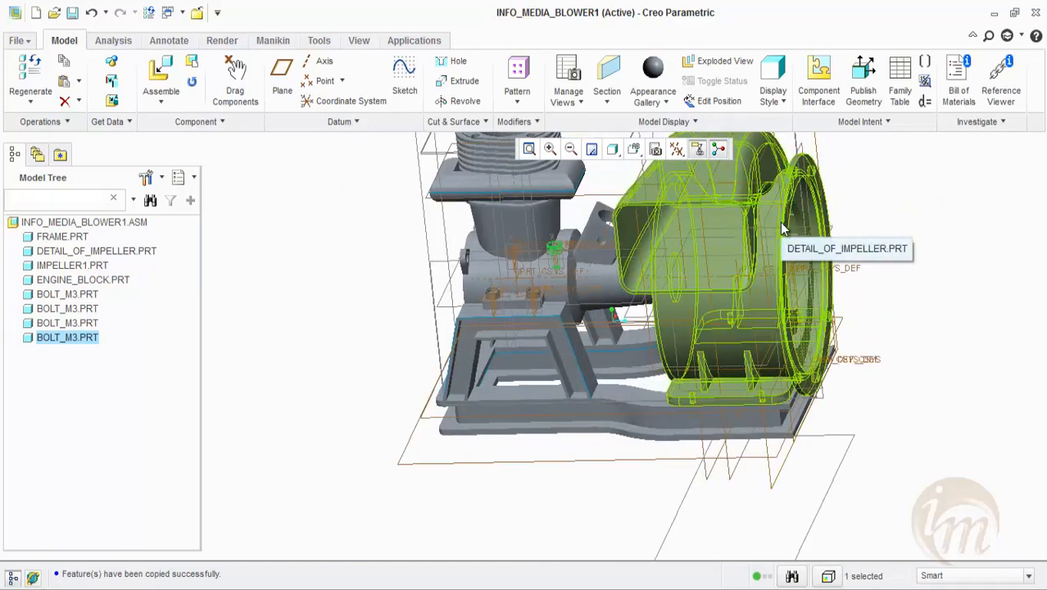
# Insert bolt_m3.prt as a new component, using its BOLT_M2 family instance.
pyautogui.click(250, 303)
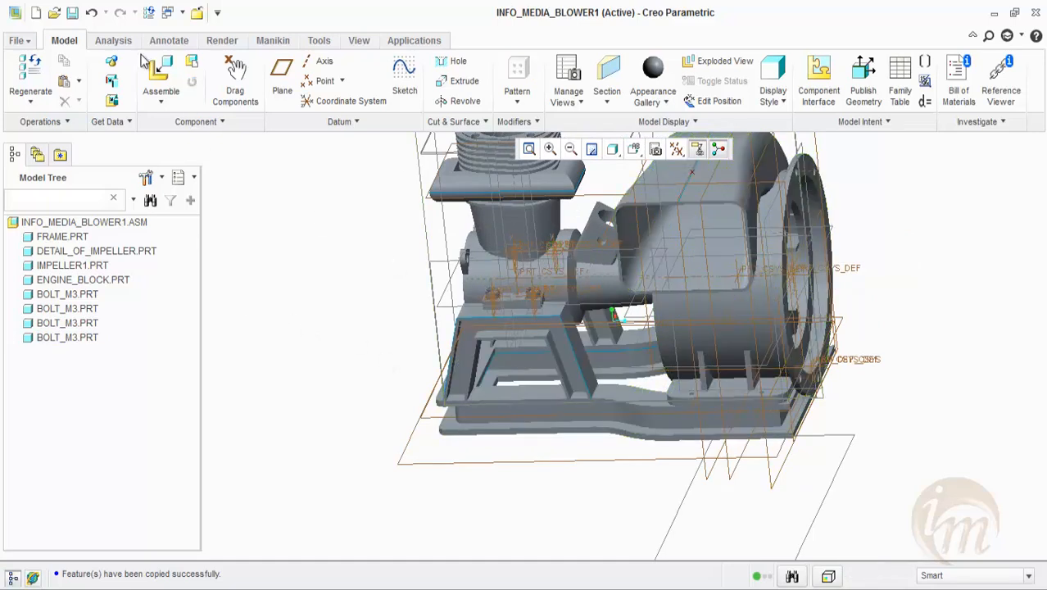
pyautogui.click(160, 76)
pyautogui.click(410, 107)
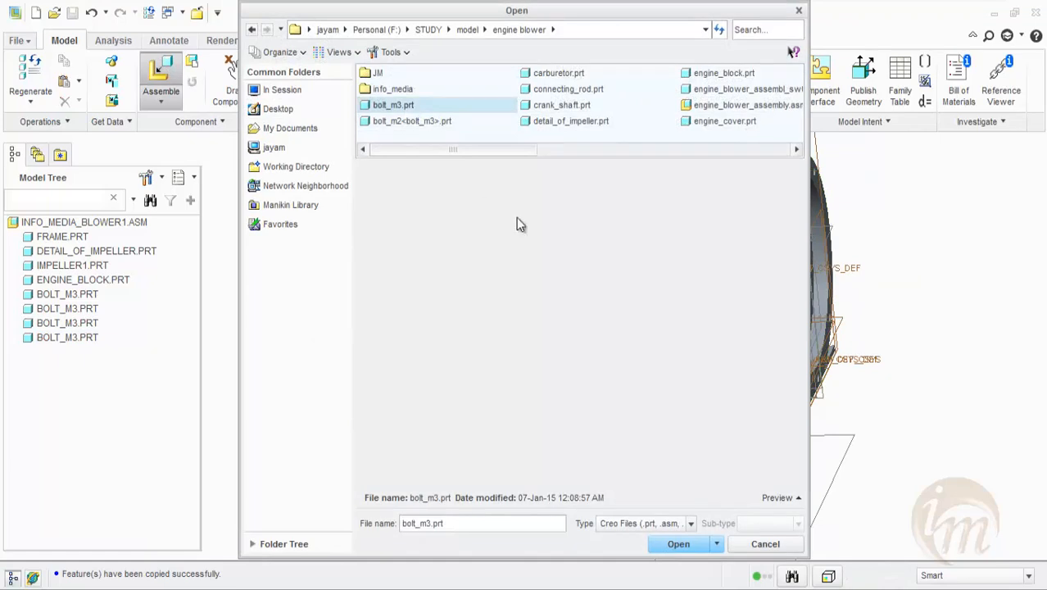
pyautogui.click(692, 545)
pyautogui.click(483, 200)
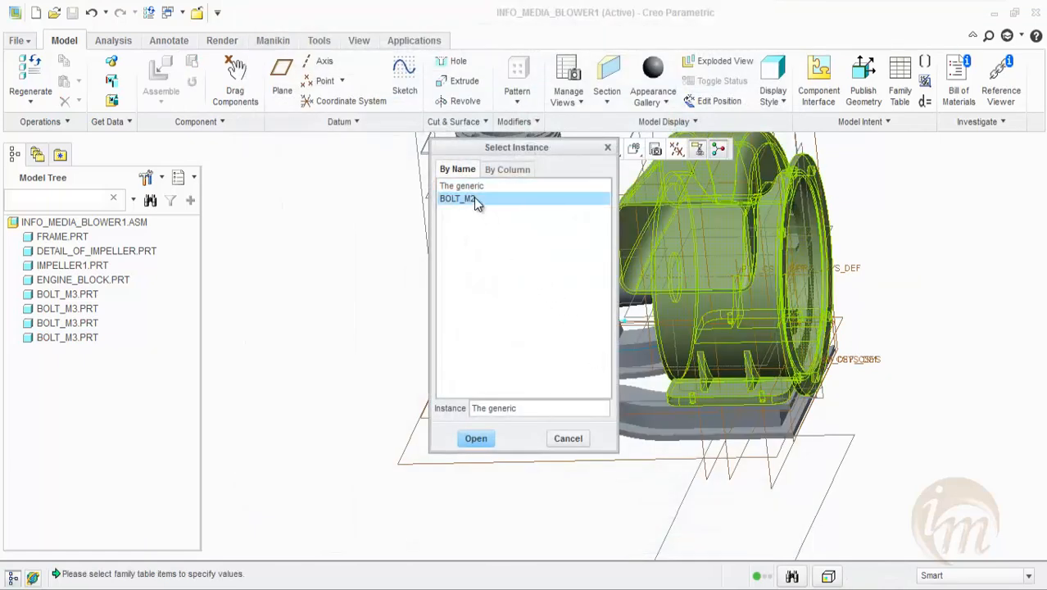
pyautogui.click(477, 438)
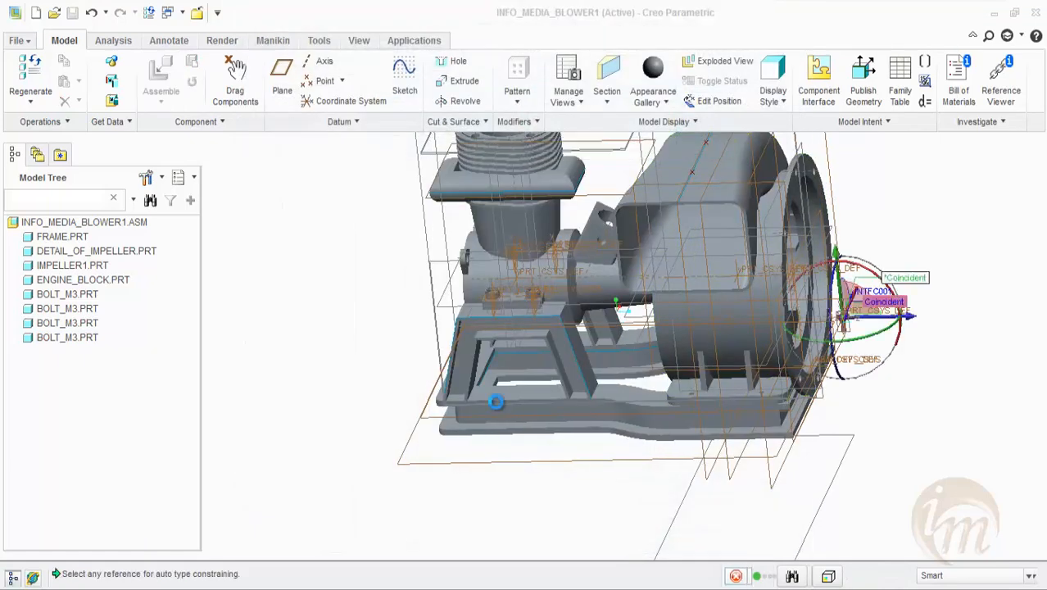
# Seat the M2 bolt in the impeller housing's foot hole nearest the engine block, on the foot's top face, and accept the placement.
pyautogui.scroll(4, 713, 364)
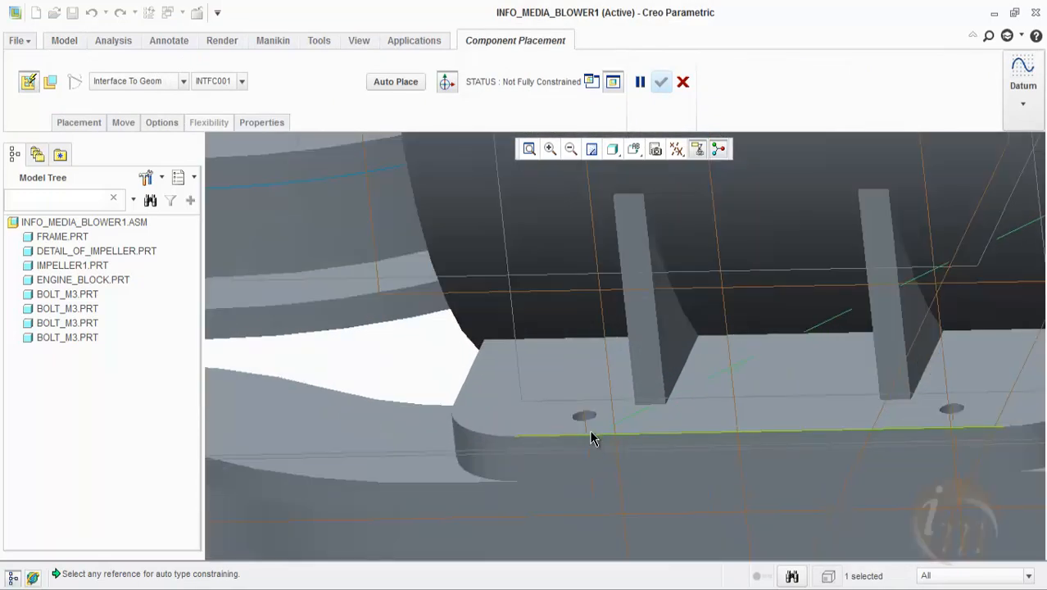
pyautogui.click(588, 424)
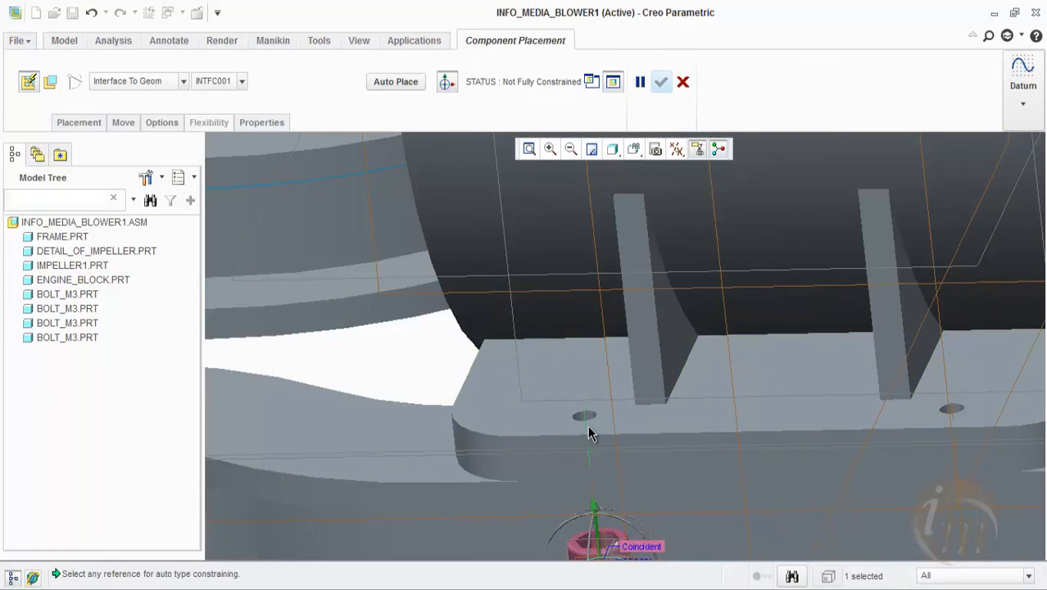
pyautogui.click(548, 416)
pyautogui.click(660, 83)
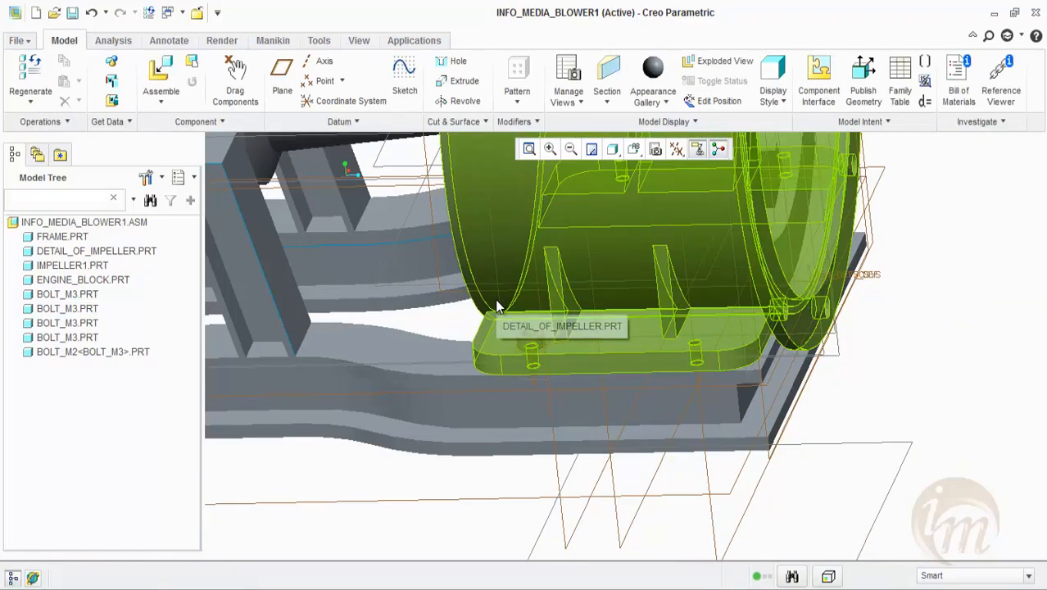
# Insert another bolt_m2<bolt_m3>.prt and make its axis coincident with the second hole in the housing foot, removing the wrongly picked face reference.
pyautogui.click(149, 65)
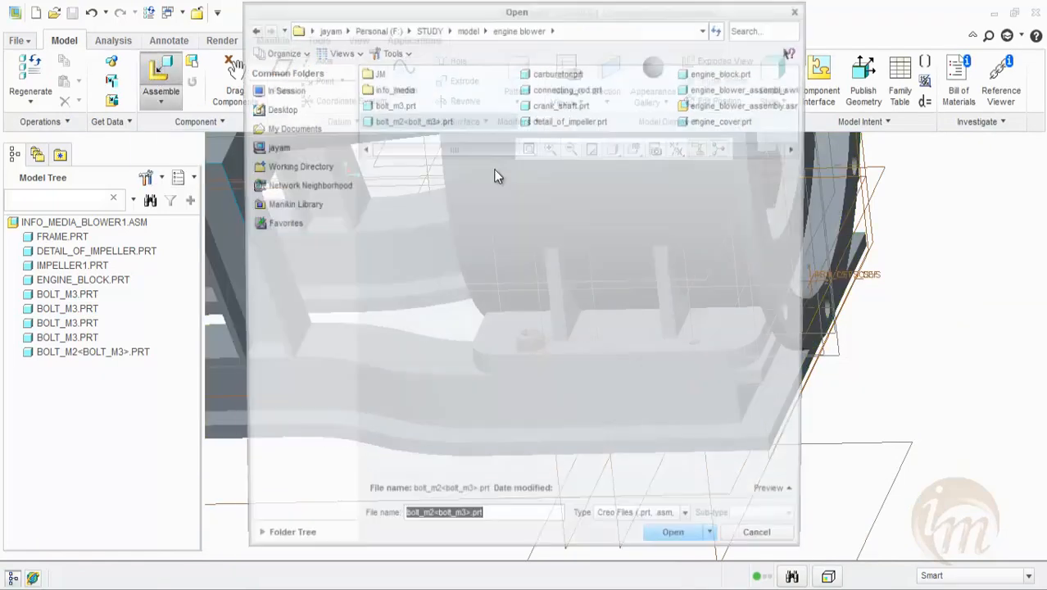
pyautogui.click(678, 544)
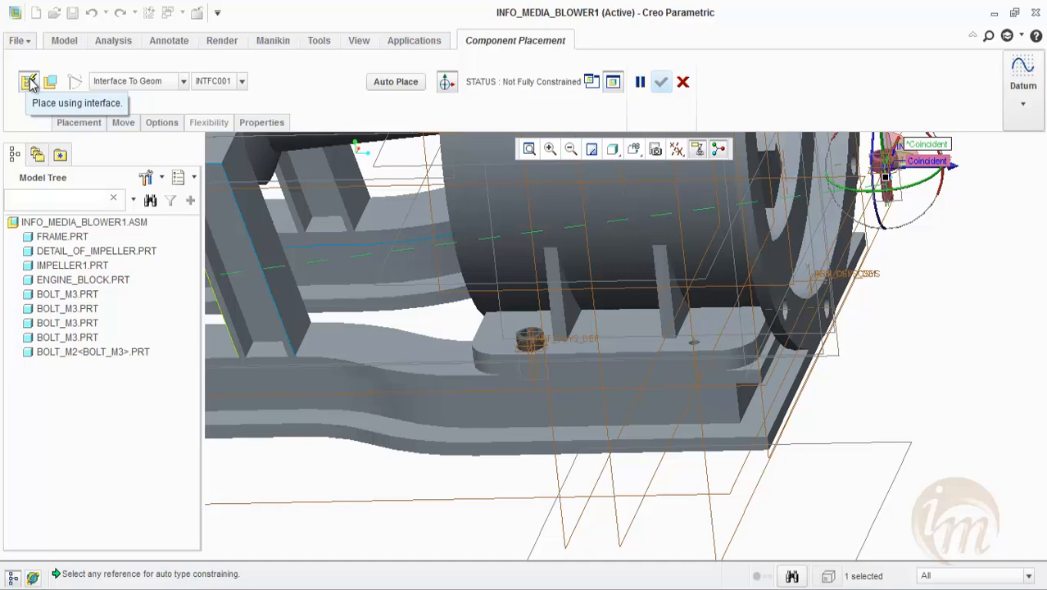
pyautogui.scroll(-3, 600, 400)
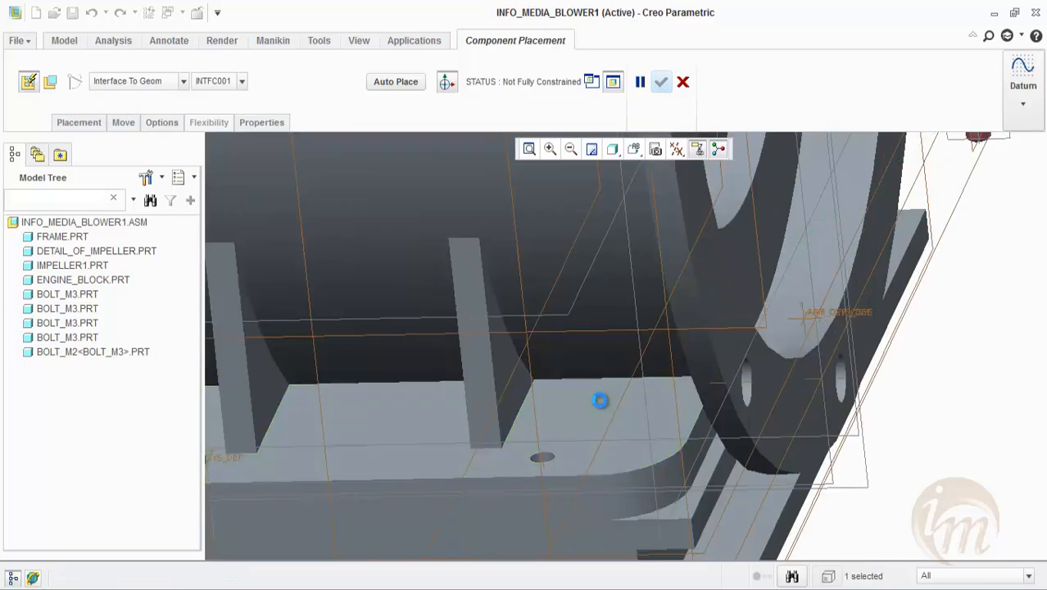
pyautogui.scroll(-3, 559, 488)
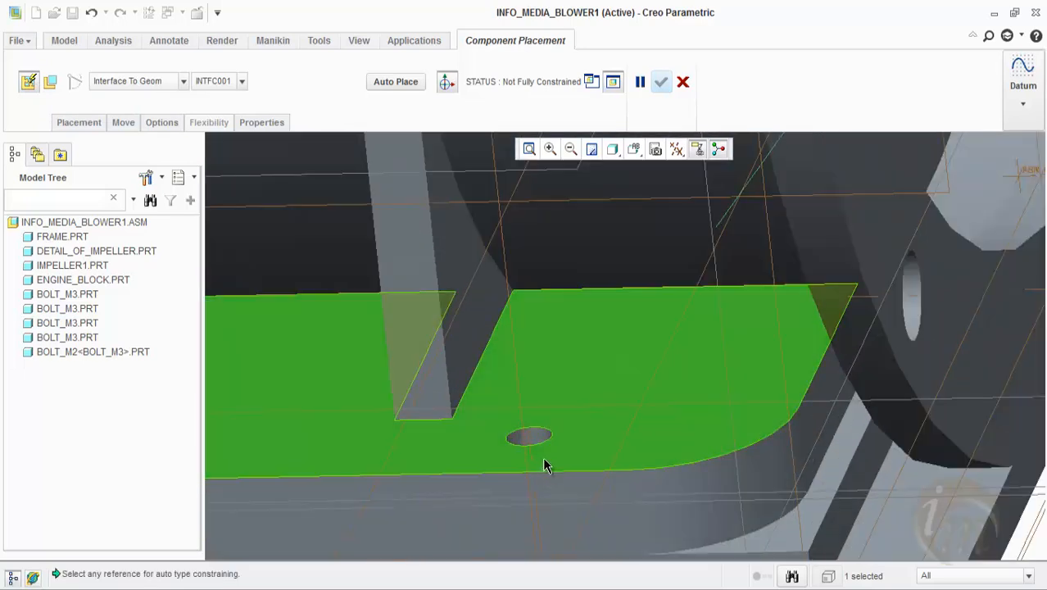
pyautogui.click(534, 434)
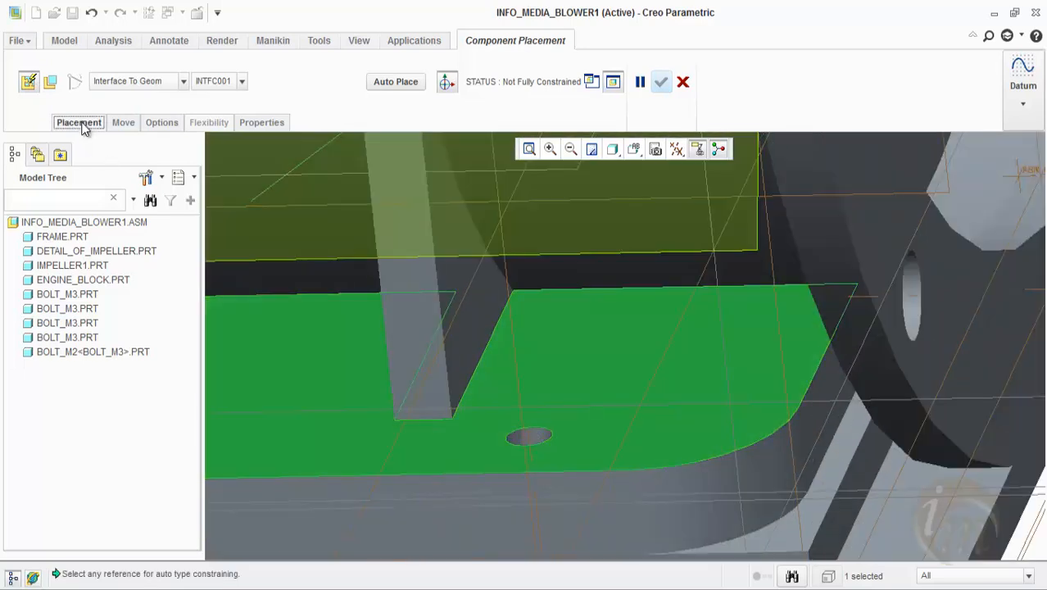
pyautogui.click(79, 122)
pyautogui.click(114, 183)
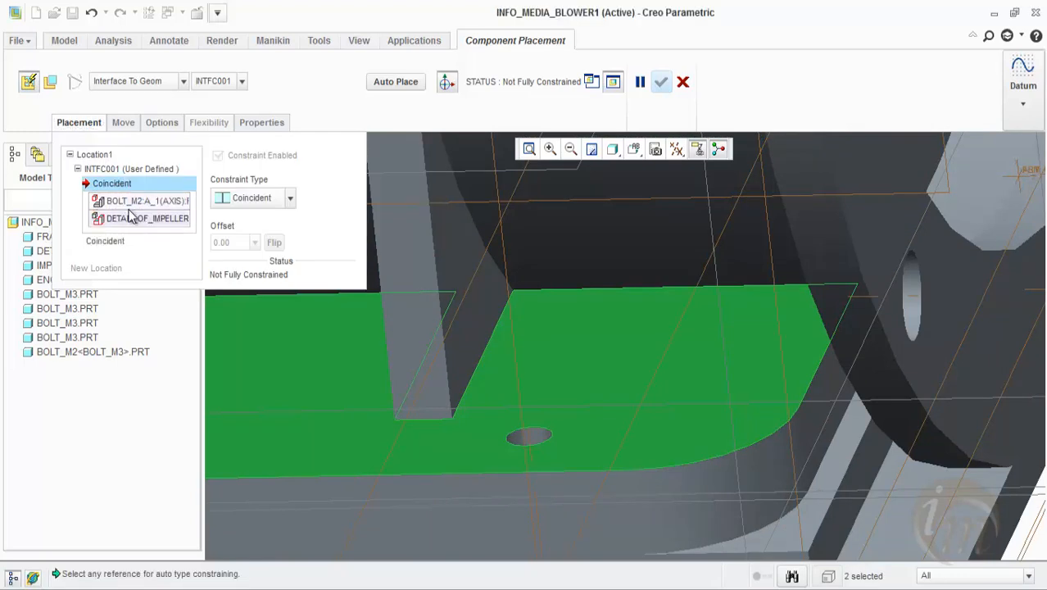
pyautogui.rightClick(131, 222)
pyautogui.click(151, 227)
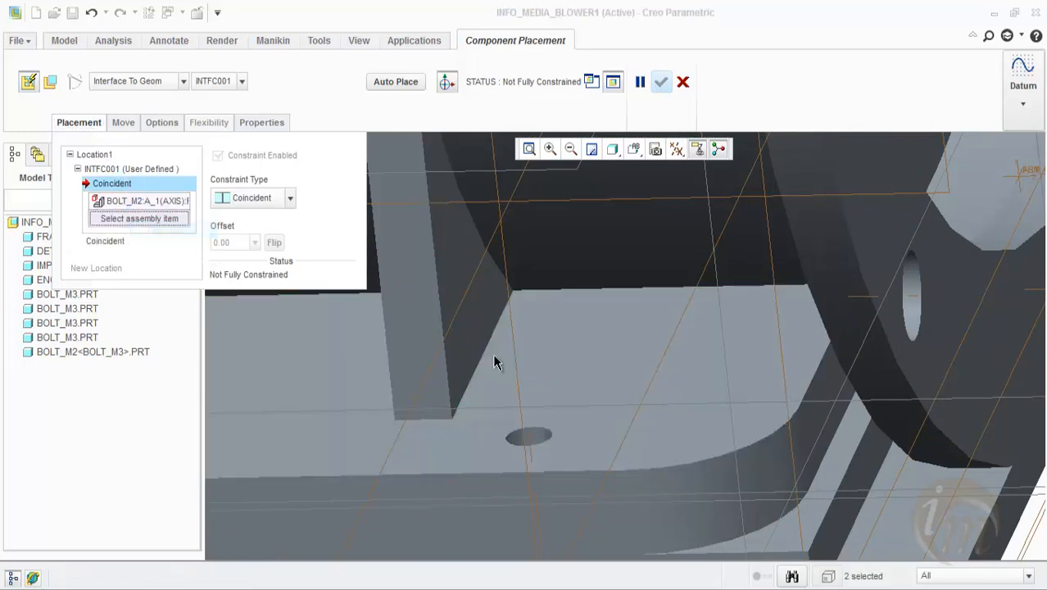
pyautogui.click(531, 442)
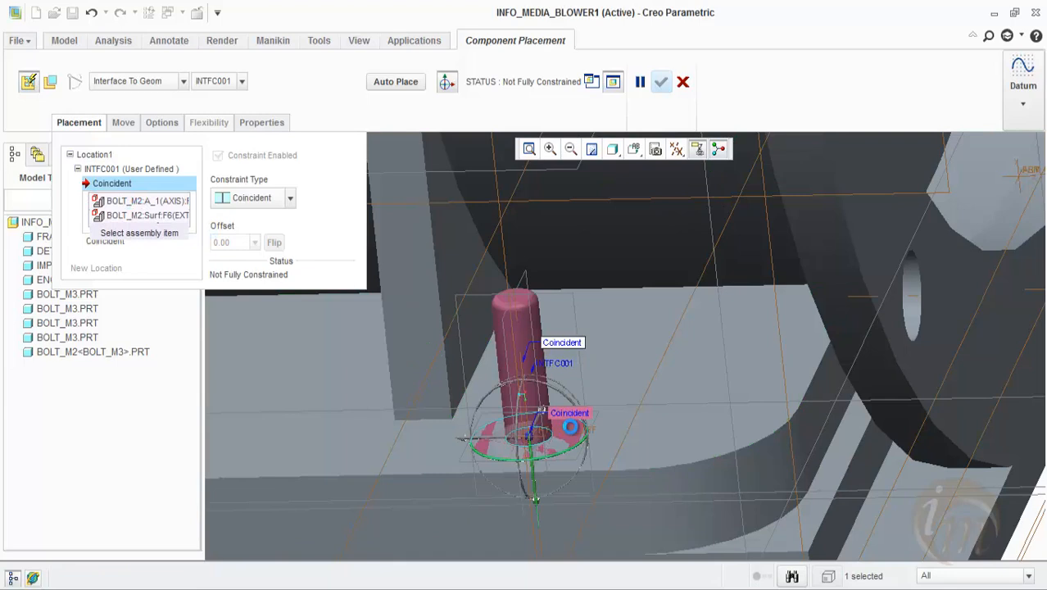
# Make the bolt head's underside coincident with the housing foot's top face, flip the bolt's orientation, and accept the placement.
pyautogui.click(663, 449)
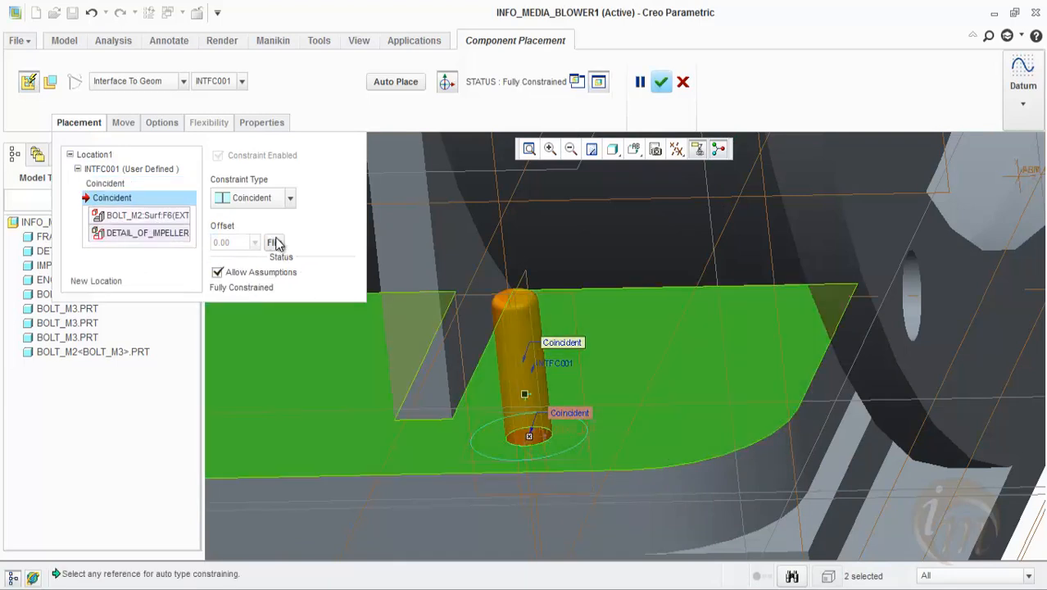
pyautogui.click(276, 243)
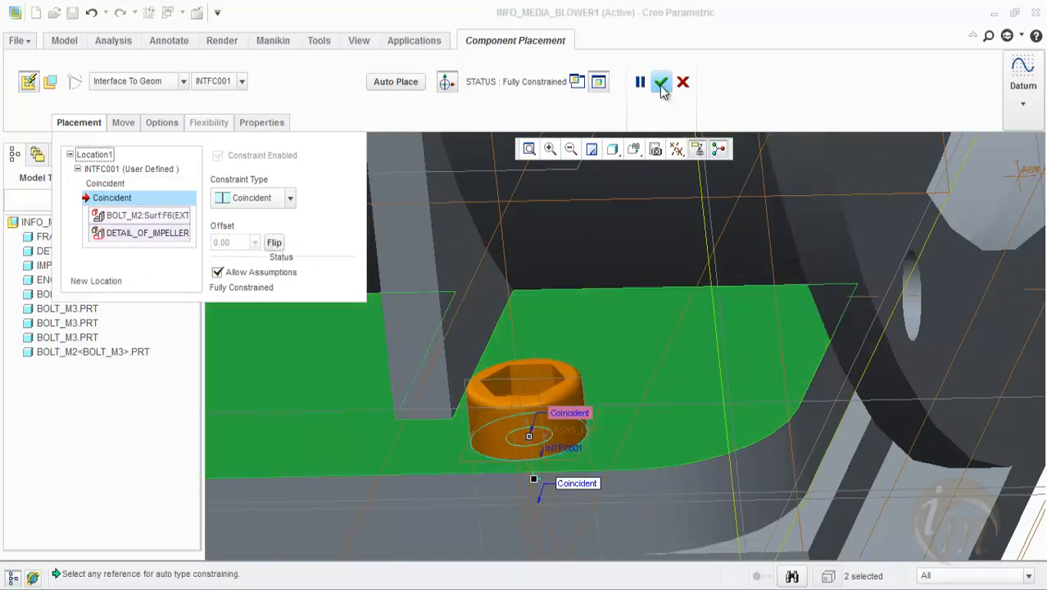
pyautogui.click(661, 82)
# Copy the placed M2 bolt and paste it into a hole in the housing's opposite foot, seated on the foot's top face, and accept the placement.
pyautogui.click(398, 319)
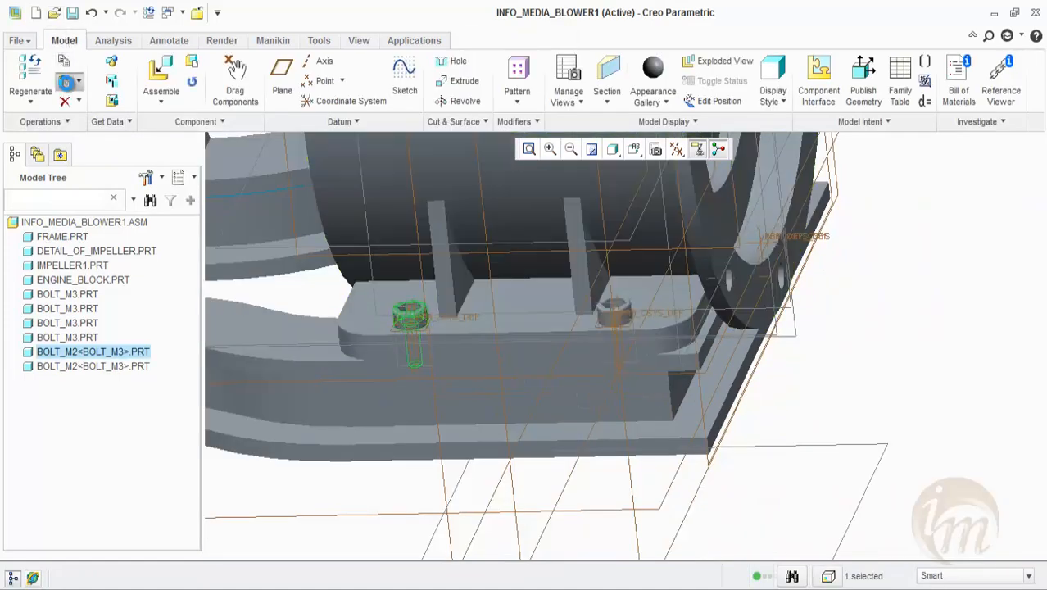
pyautogui.moveTo(519, 334); pyautogui.dragTo(560, 399, button='middle')
pyautogui.scroll(-4, 631, 285)
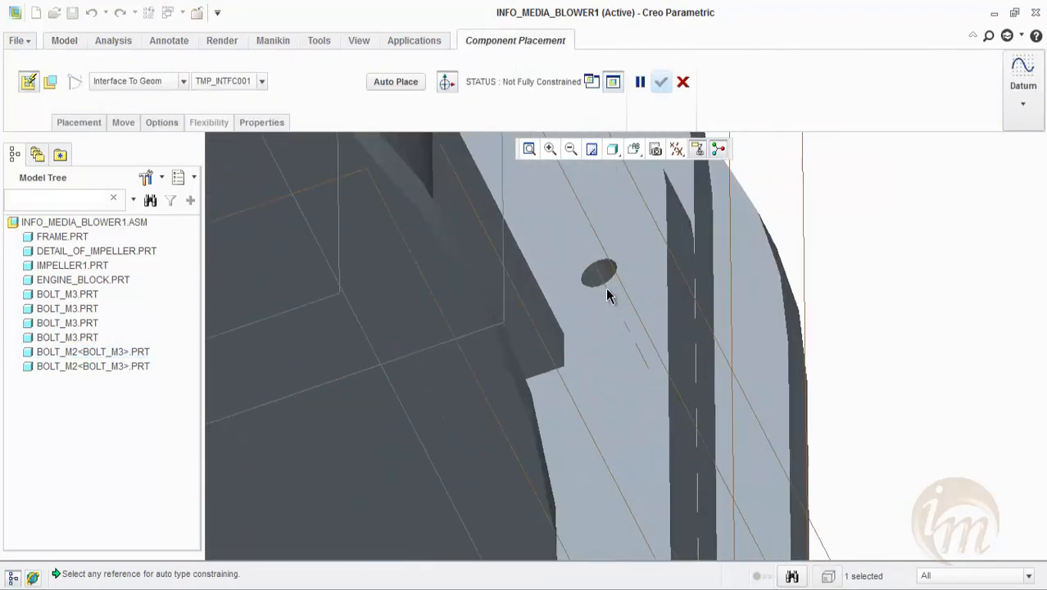
pyautogui.click(604, 289)
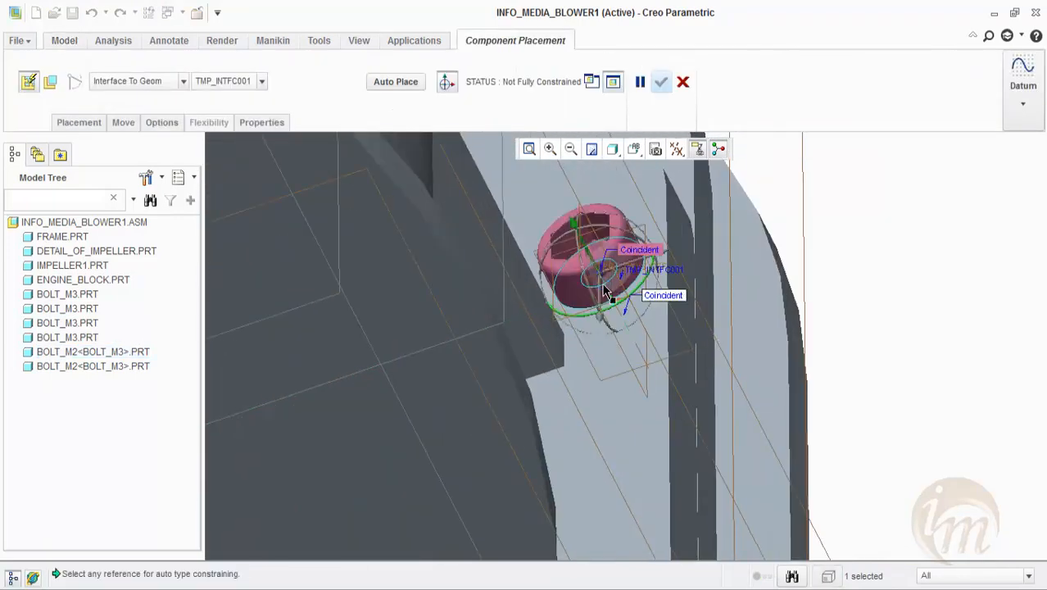
pyautogui.click(622, 412)
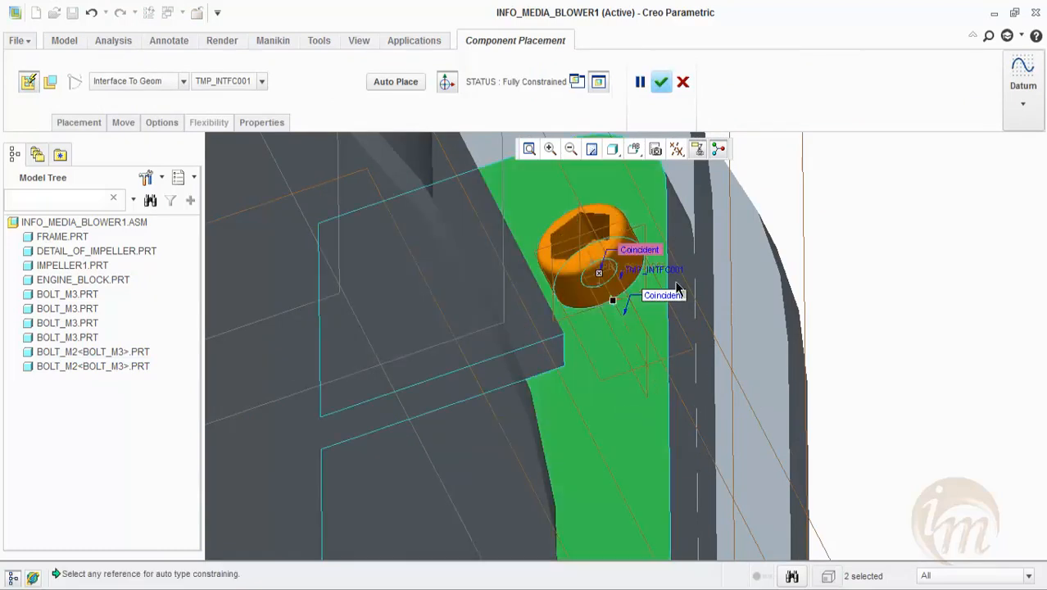
pyautogui.click(660, 79)
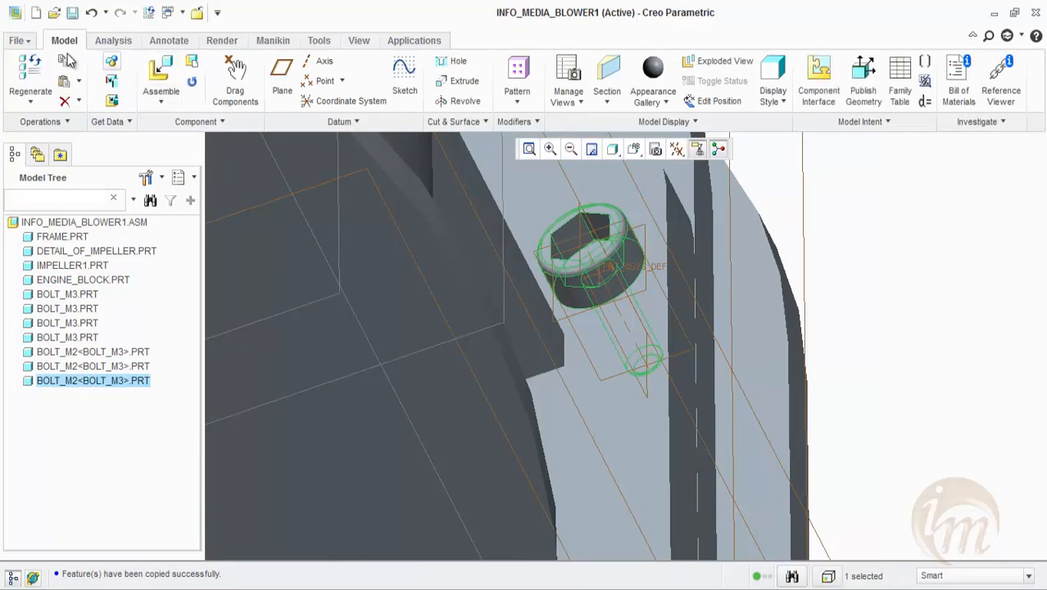
# Paste another M2 bolt into the remaining hole of that foot, coincident with the hole axis and the foot's top face, and accept it.
pyautogui.scroll(2, 560, 222)
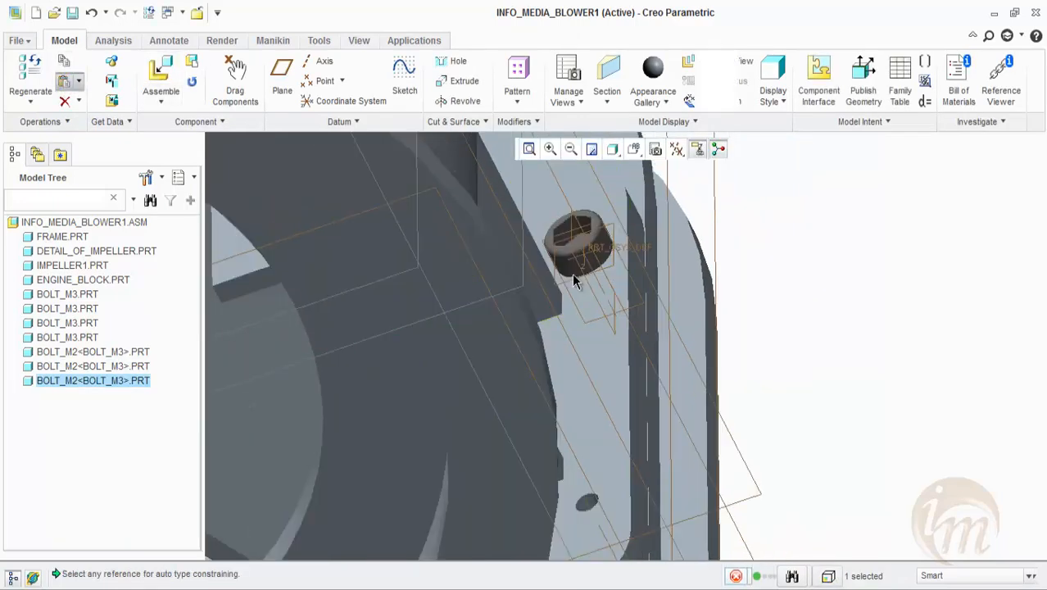
pyautogui.click(587, 503)
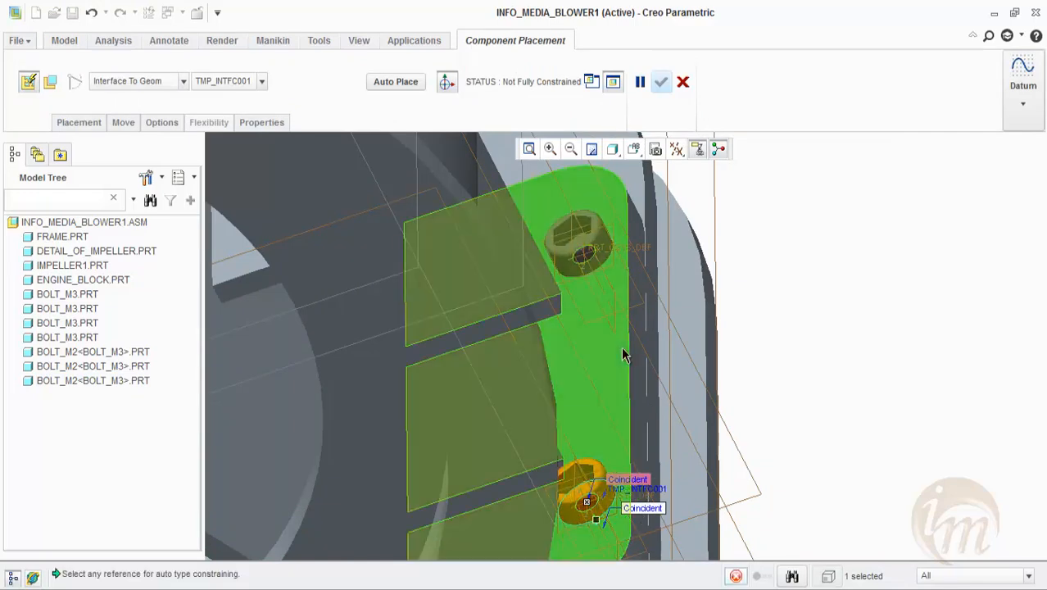
pyautogui.click(623, 354)
pyautogui.click(661, 85)
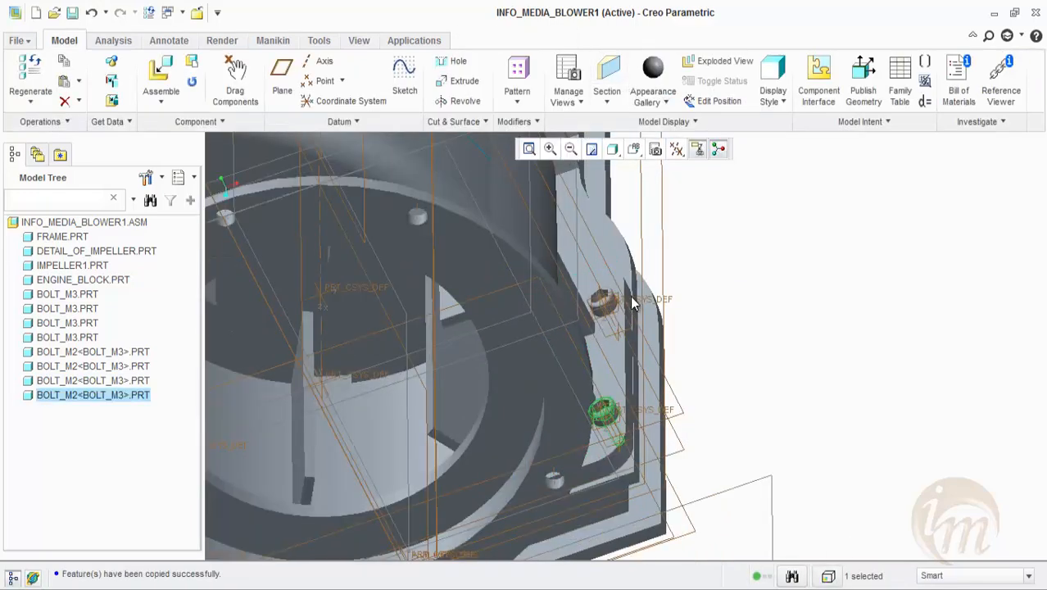
# Insert flange.prt from the engine blower folder as a new component.
pyautogui.scroll(-4, 630, 311)
pyautogui.scroll(6, 631, 311)
pyautogui.moveTo(591, 352); pyautogui.dragTo(675, 403, button='middle')
pyautogui.scroll(4, 676, 405)
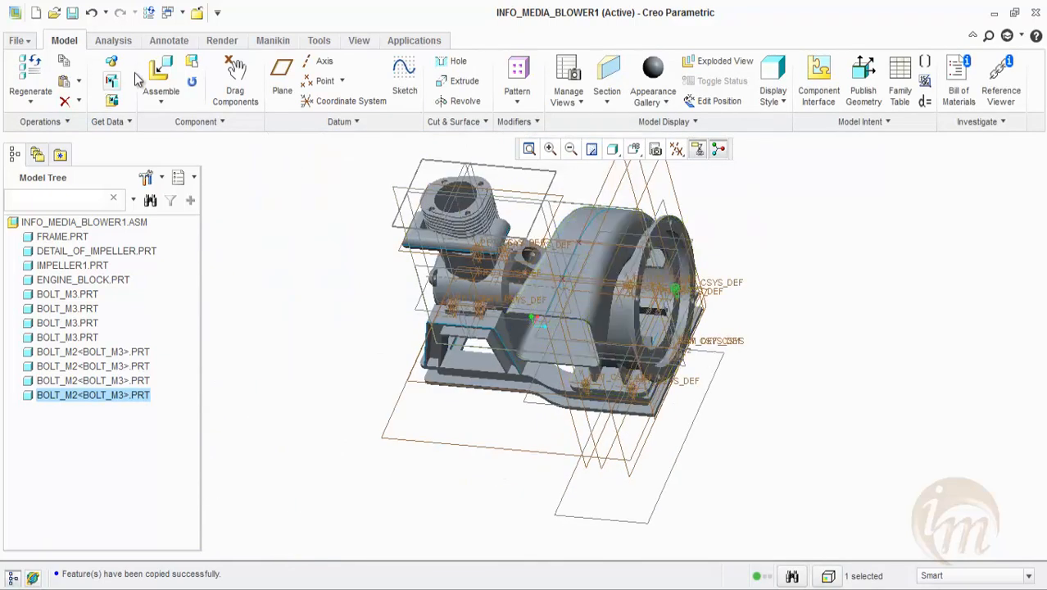
pyautogui.click(160, 75)
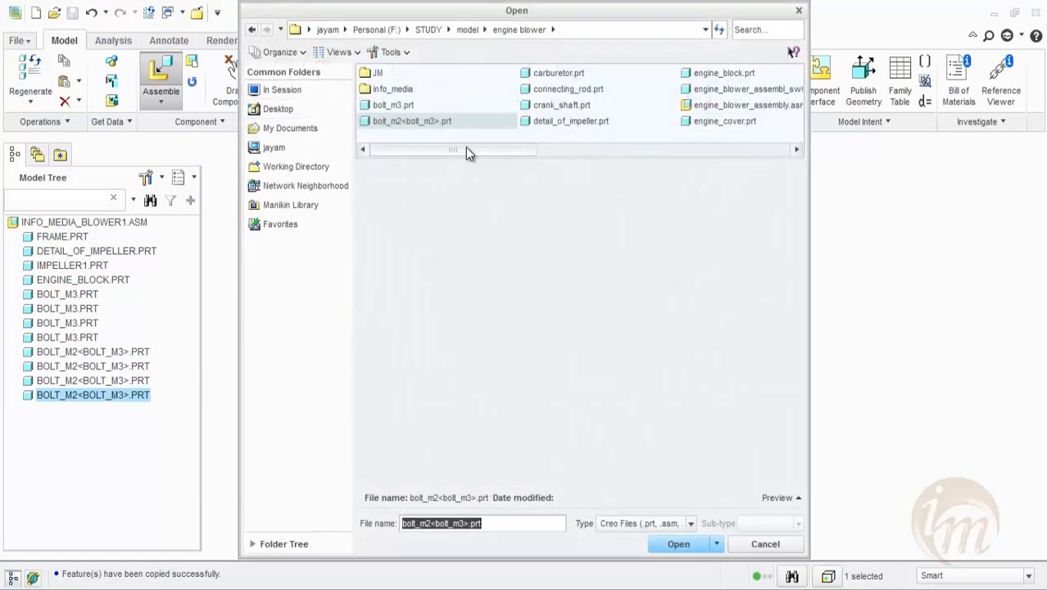
pyautogui.moveTo(467, 151); pyautogui.dragTo(607, 158)
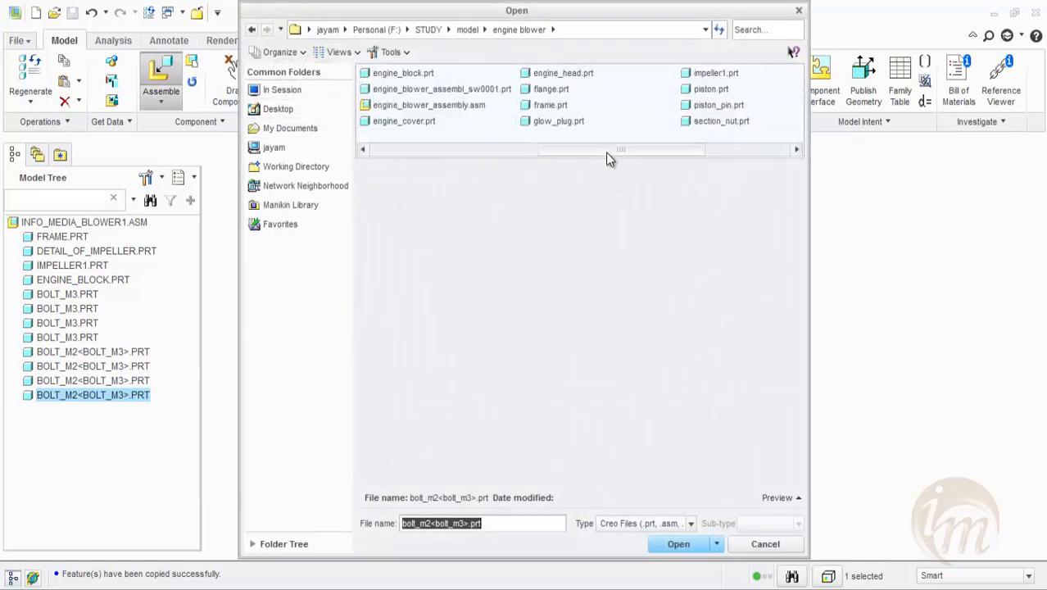
pyautogui.click(549, 90)
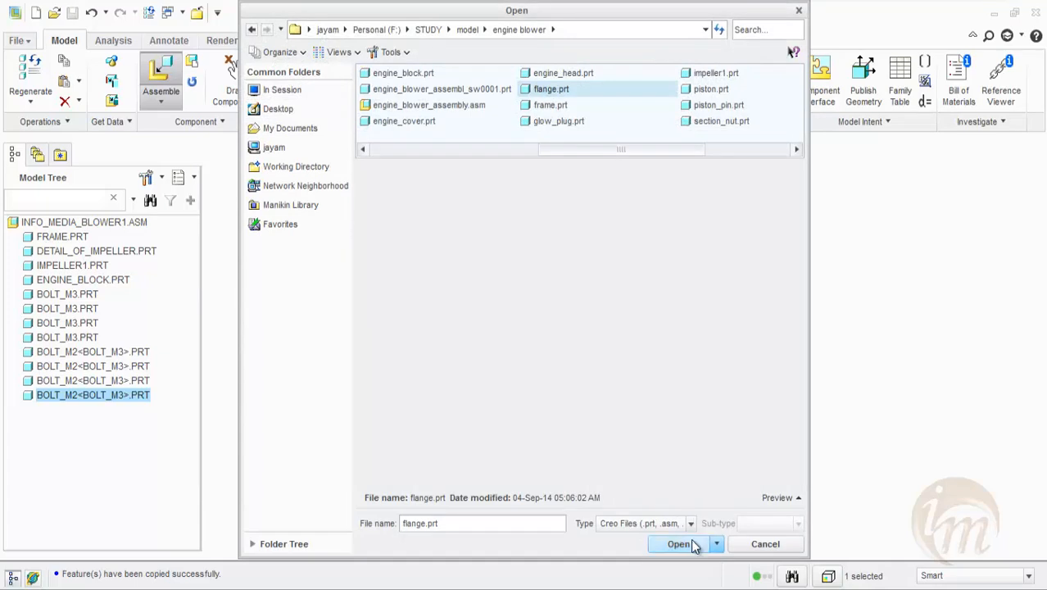
pyautogui.click(694, 545)
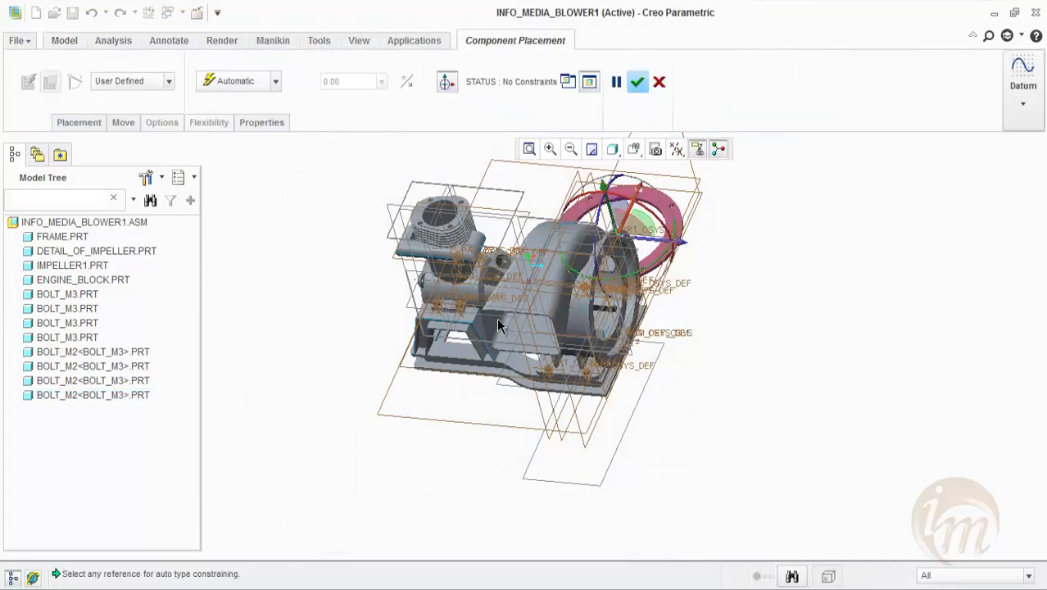
# Add a Coincident constraint between the axis of a flange hole and the axis of the upper hole in the impeller housing's round rim.
pyautogui.click(235, 80)
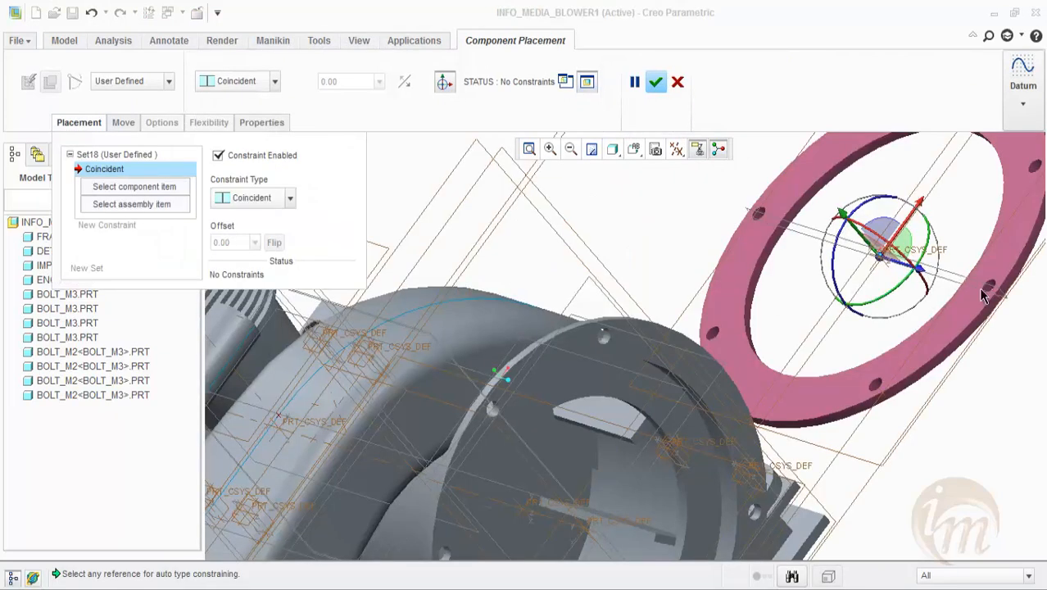
pyautogui.scroll(5, 973, 279)
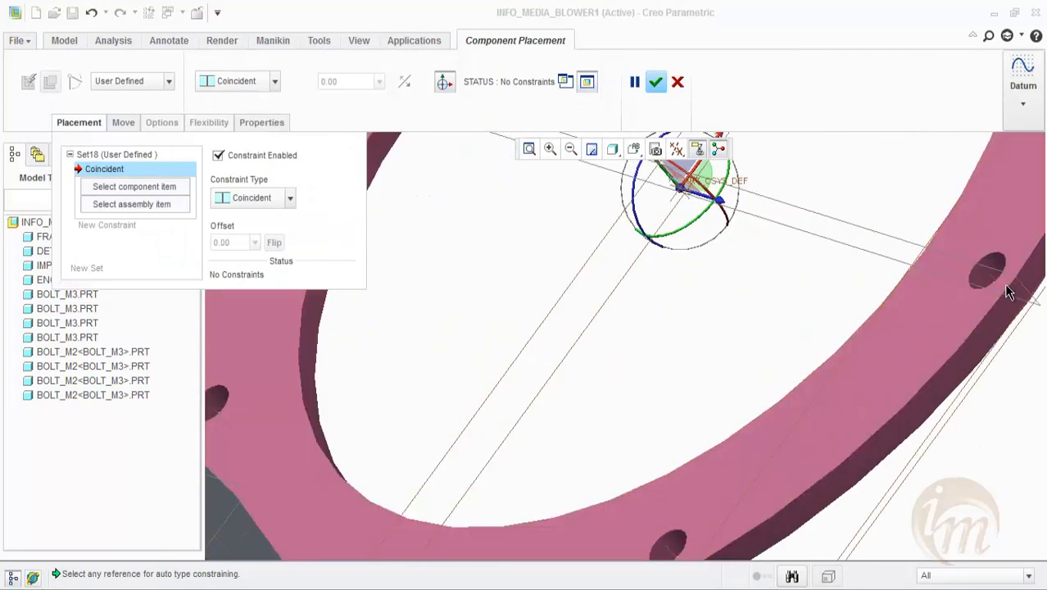
pyautogui.click(962, 263)
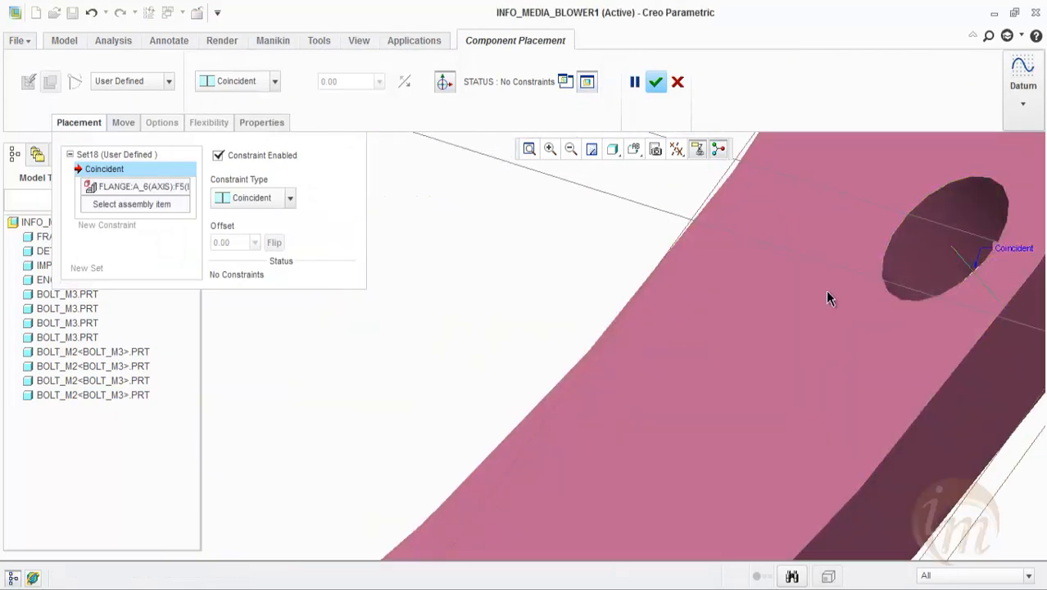
pyautogui.scroll(-3, 786, 299)
pyautogui.scroll(-4, 781, 310)
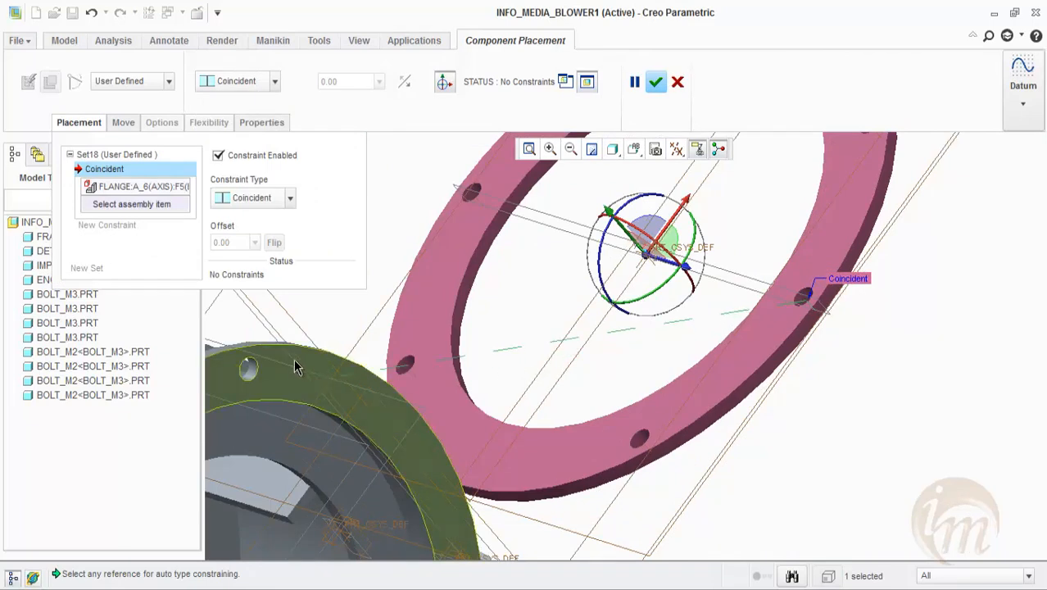
pyautogui.scroll(3, 246, 372)
pyautogui.click(249, 361)
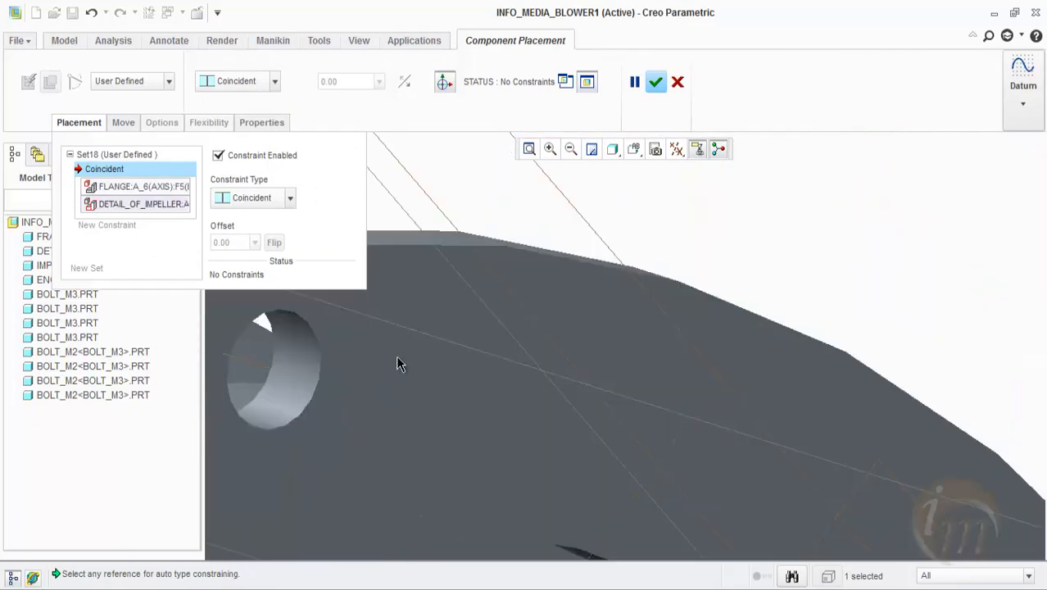
pyautogui.scroll(-2, 400, 360)
pyautogui.scroll(-5, 401, 364)
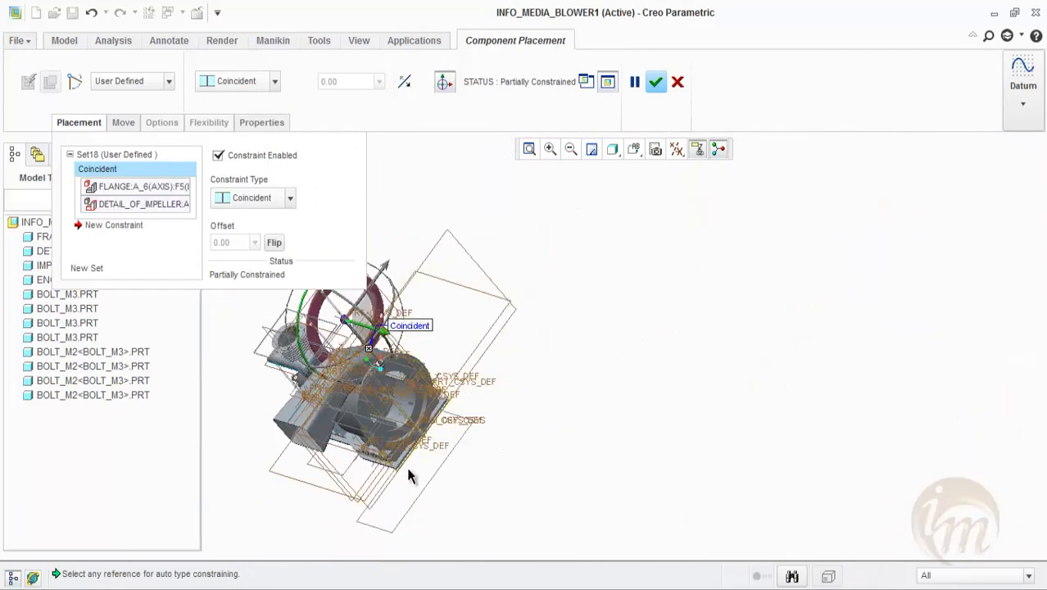
# Add a second constraint making the flange's flat face coincident with the housing's rim face, and flip the flange's orientation.
pyautogui.click(105, 226)
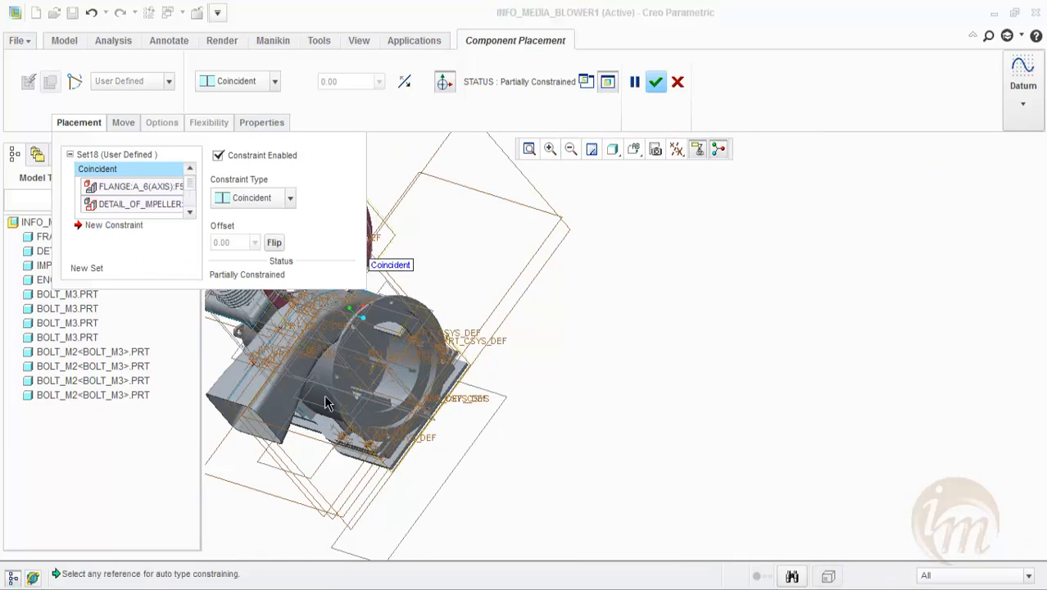
pyautogui.scroll(-2, 311, 381)
pyautogui.scroll(2, 292, 322)
pyautogui.scroll(5, 293, 322)
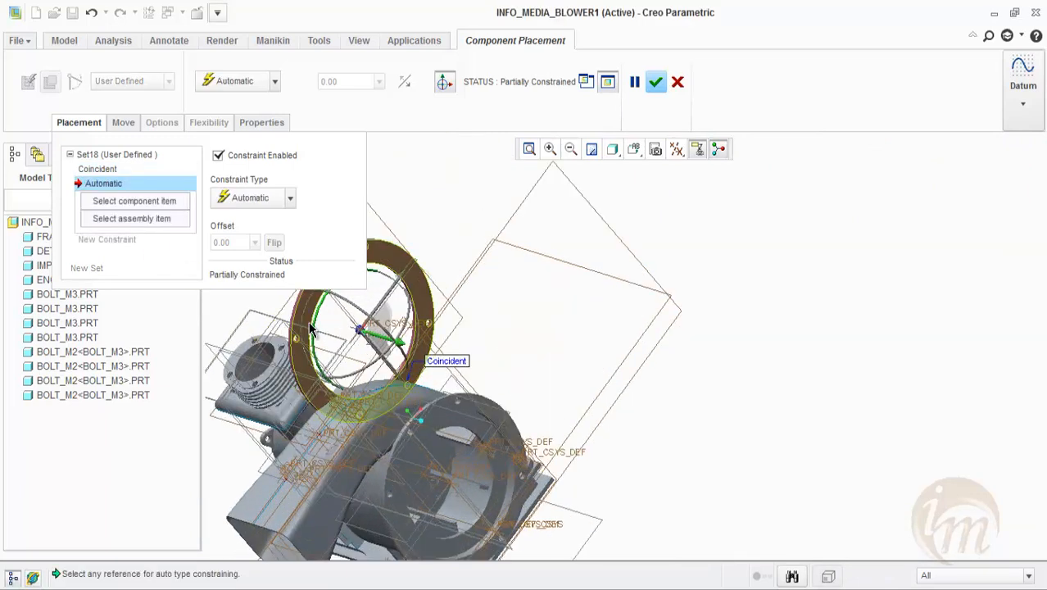
pyautogui.click(303, 332)
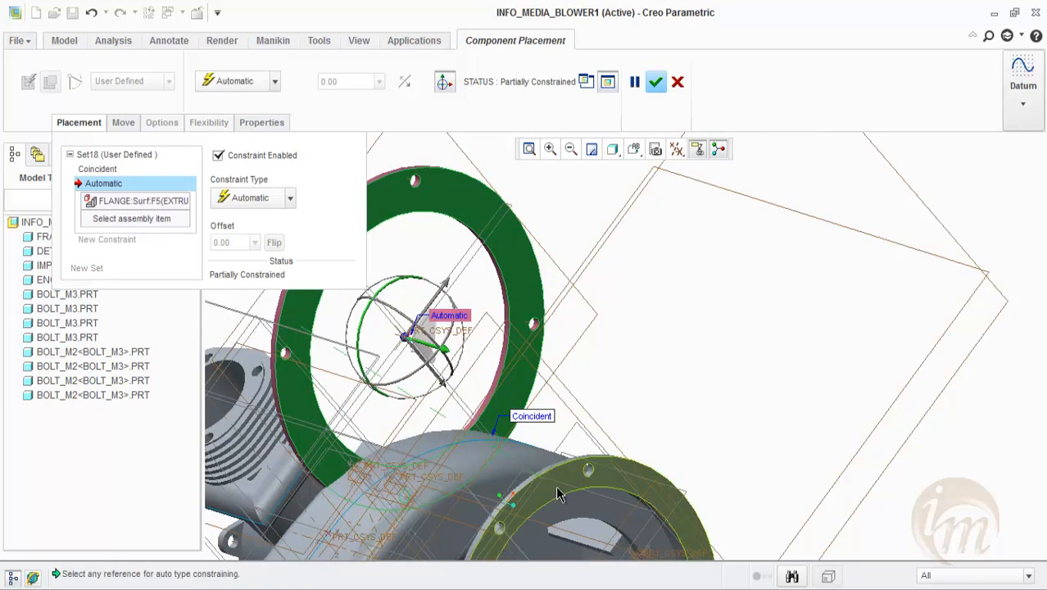
pyautogui.click(557, 484)
pyautogui.scroll(-3, 571, 400)
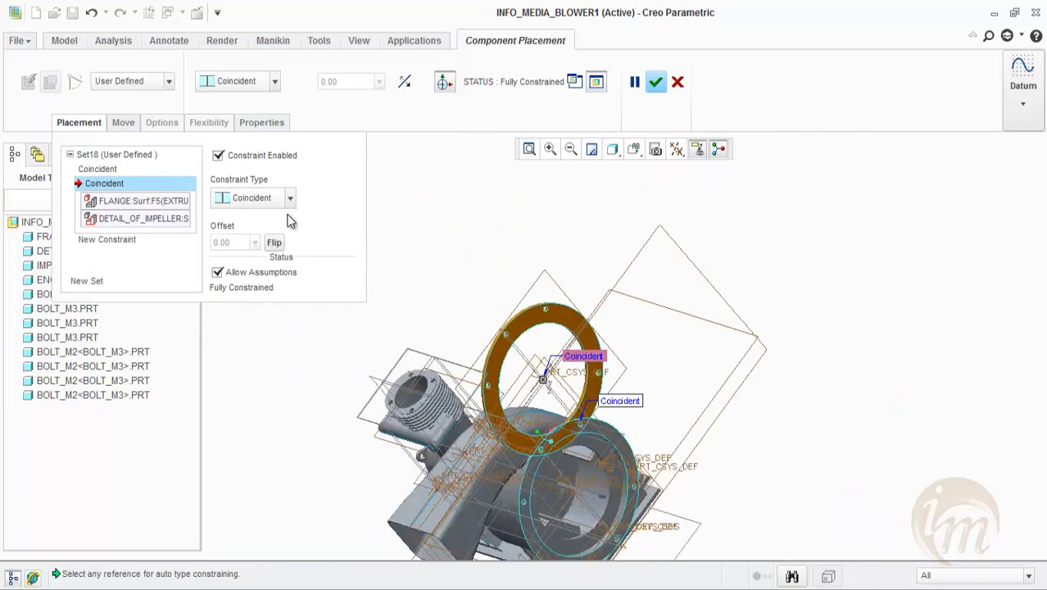
pyautogui.click(276, 243)
pyautogui.moveTo(506, 373); pyautogui.dragTo(523, 321, button='middle')
pyautogui.scroll(3, 611, 344)
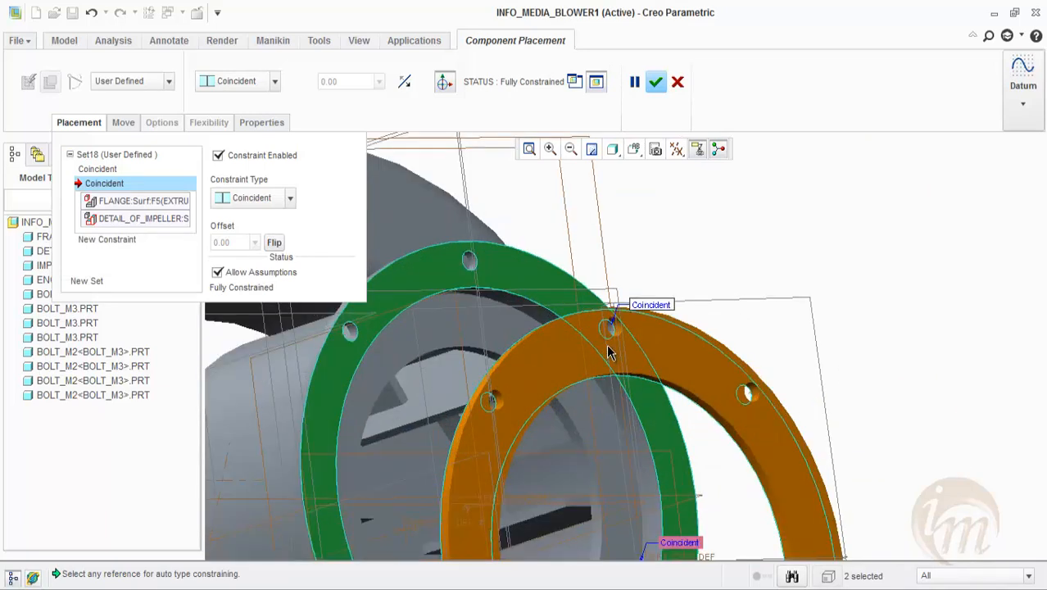
# Add a third Coincident constraint aligning another flange hole axis with the lower hole axis in the housing rim, and accept the flange placement.
pyautogui.scroll(-3, 623, 315)
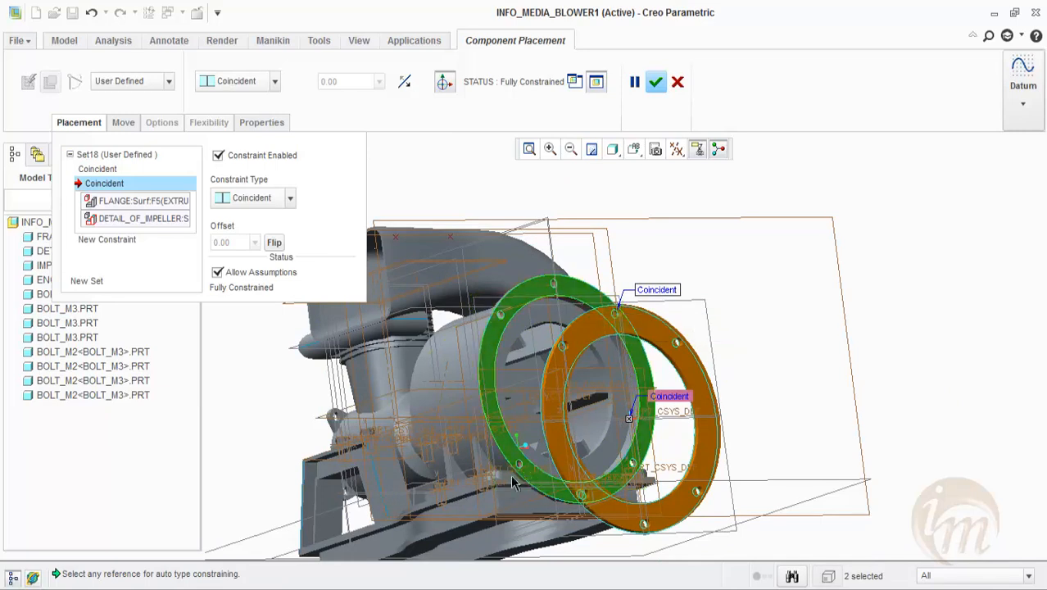
pyautogui.click(105, 238)
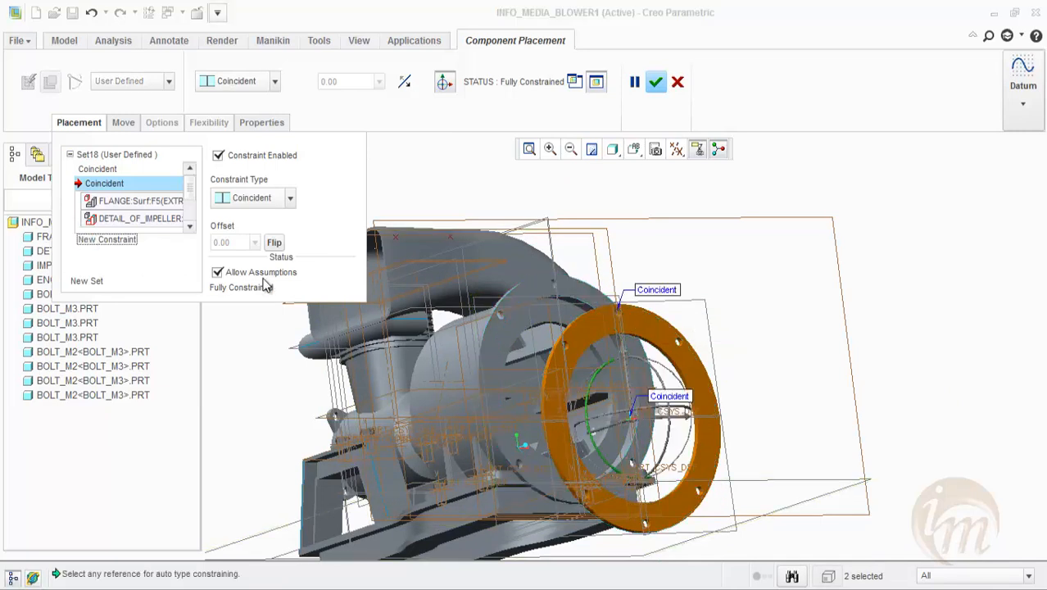
pyautogui.click(259, 198)
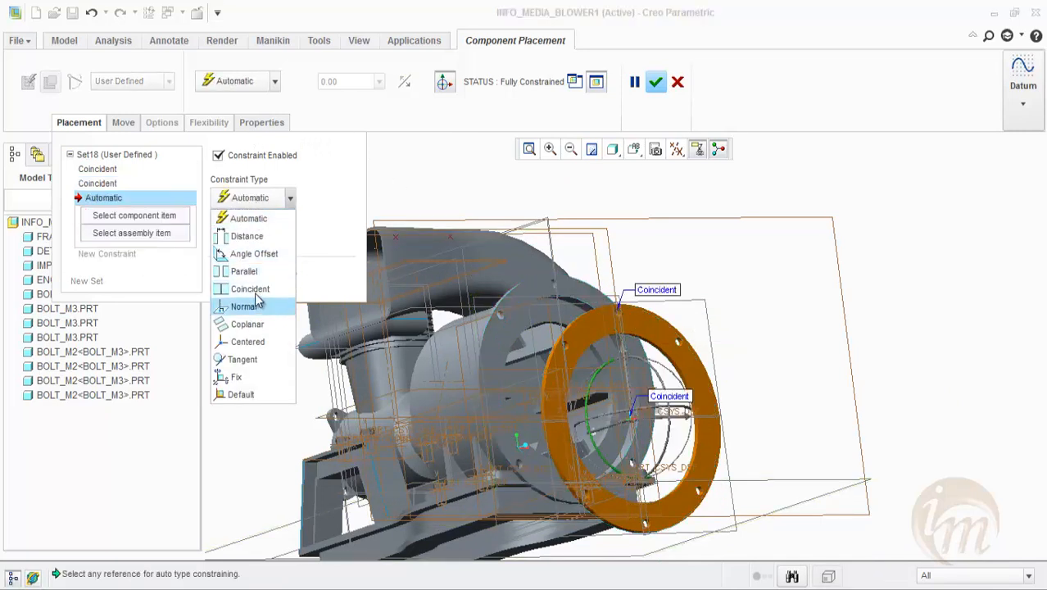
pyautogui.click(256, 290)
pyautogui.scroll(-3, 546, 432)
pyautogui.click(494, 510)
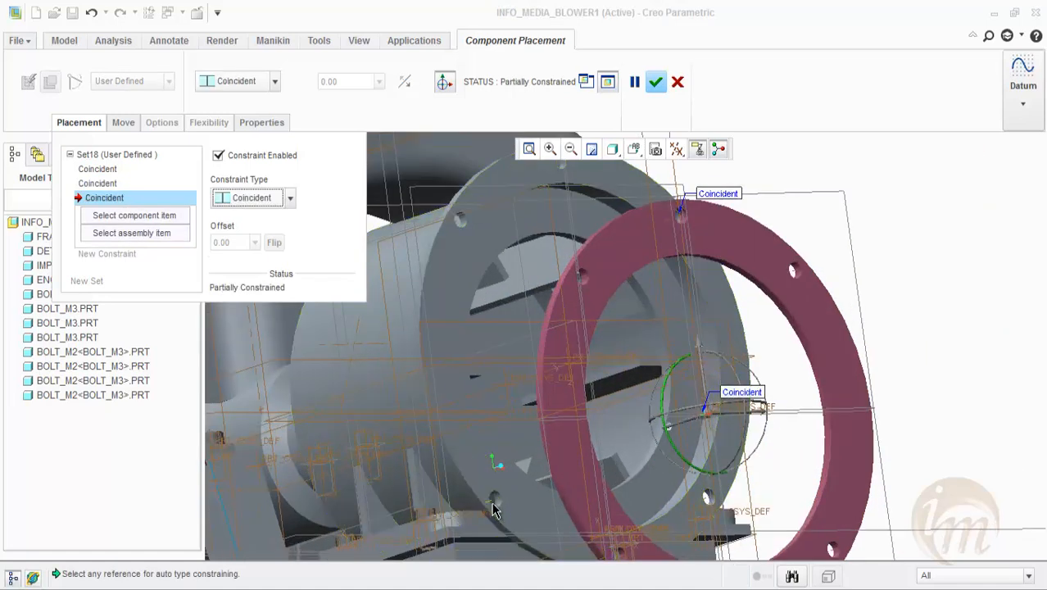
pyautogui.scroll(1, 529, 420)
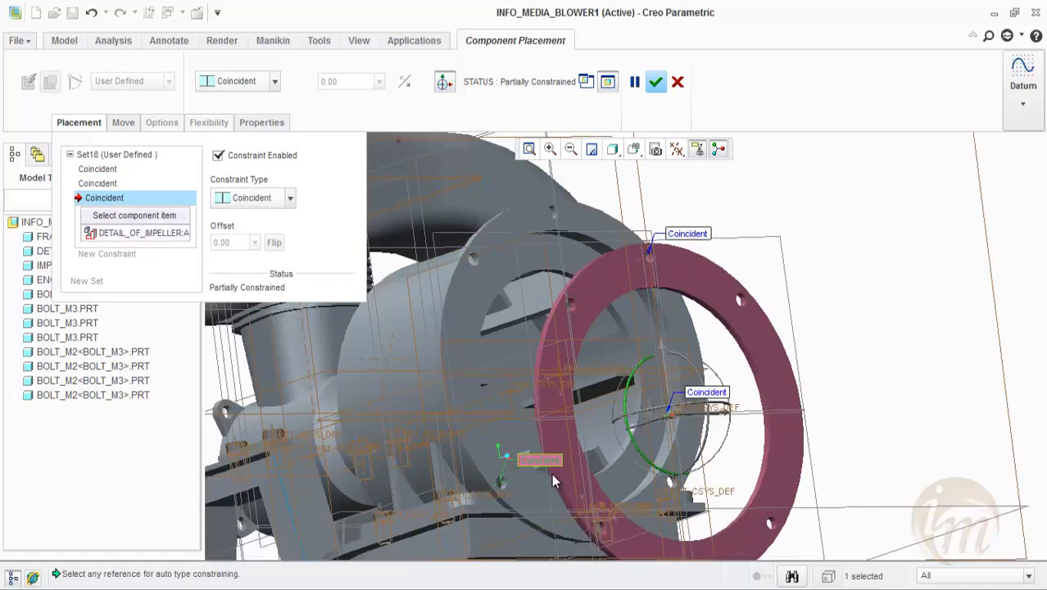
pyautogui.moveTo(551, 475); pyautogui.dragTo(492, 467, button='middle')
pyautogui.scroll(-3, 531, 446)
pyautogui.click(531, 438)
pyautogui.scroll(-4, 532, 447)
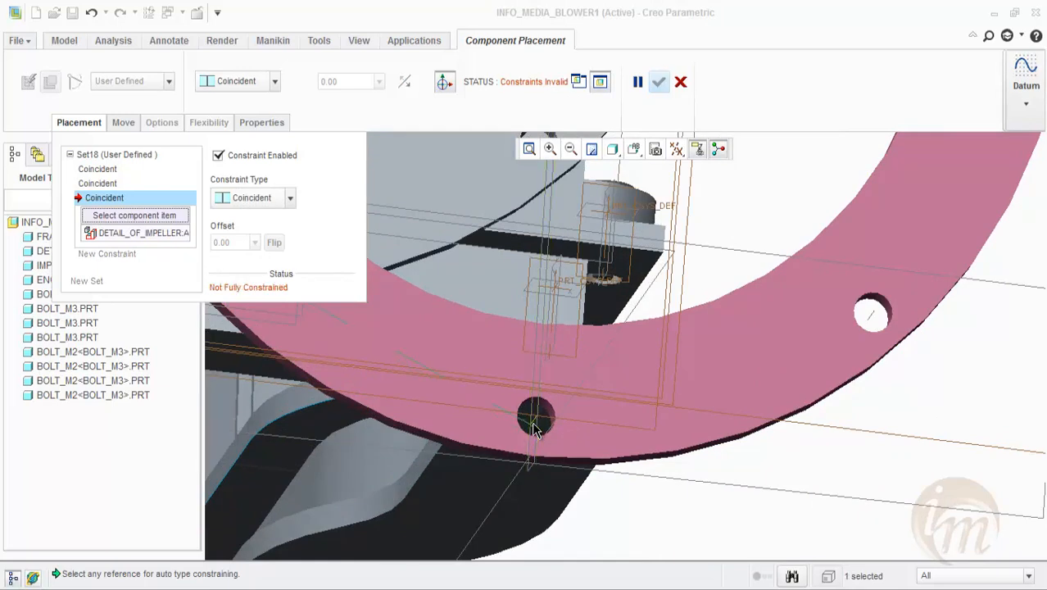
pyautogui.click(534, 422)
pyautogui.scroll(4, 536, 401)
pyautogui.moveTo(539, 398); pyautogui.dragTo(577, 425, button='middle')
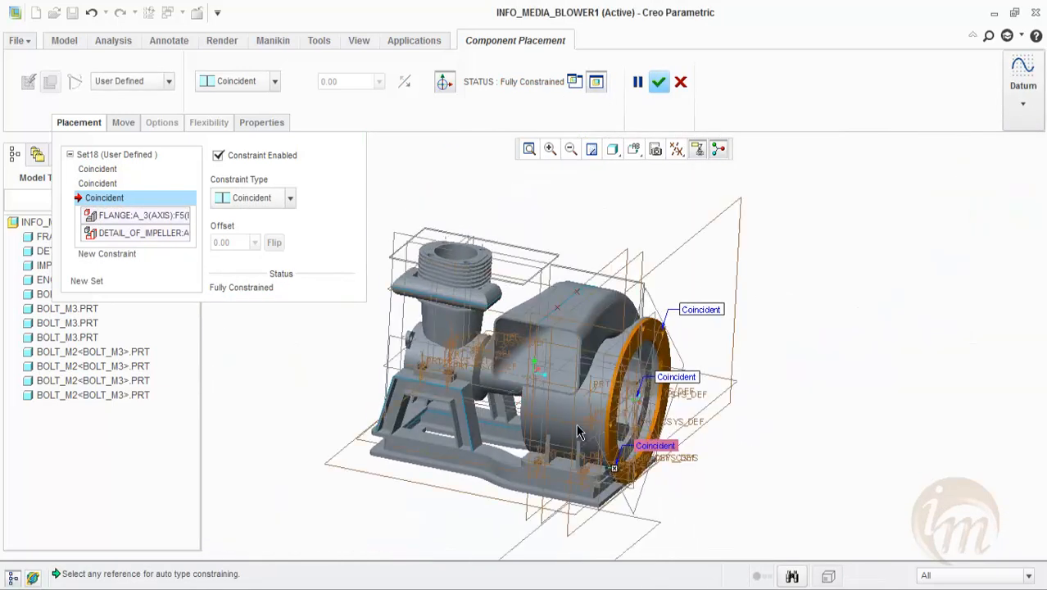
pyautogui.click(658, 82)
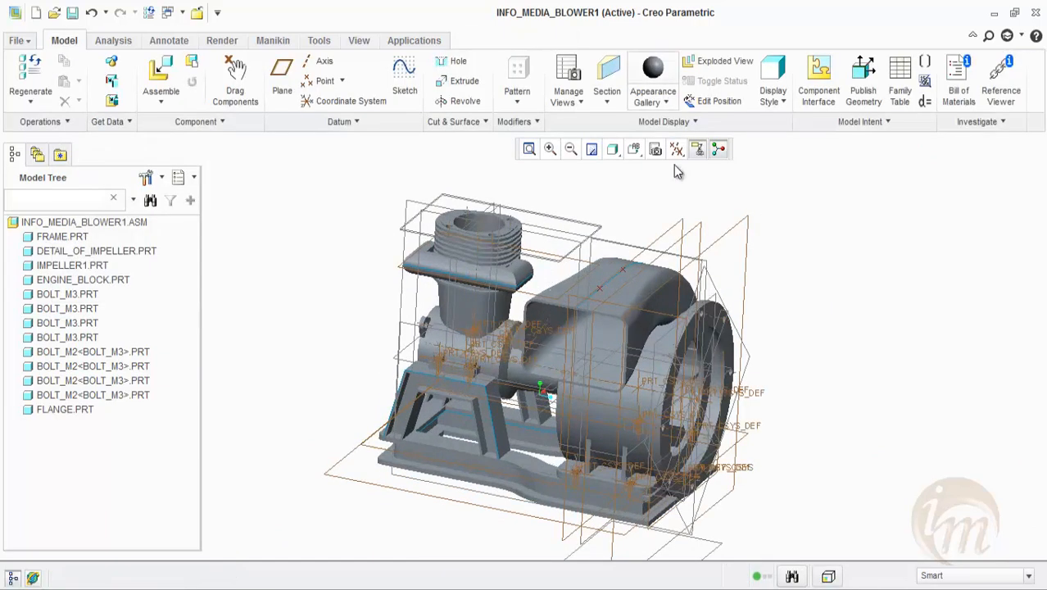
# Insert the generic instance of bolt_m3.prt from the engine blower folder as a new component.
pyautogui.moveTo(734, 378); pyautogui.dragTo(713, 363, button='middle')
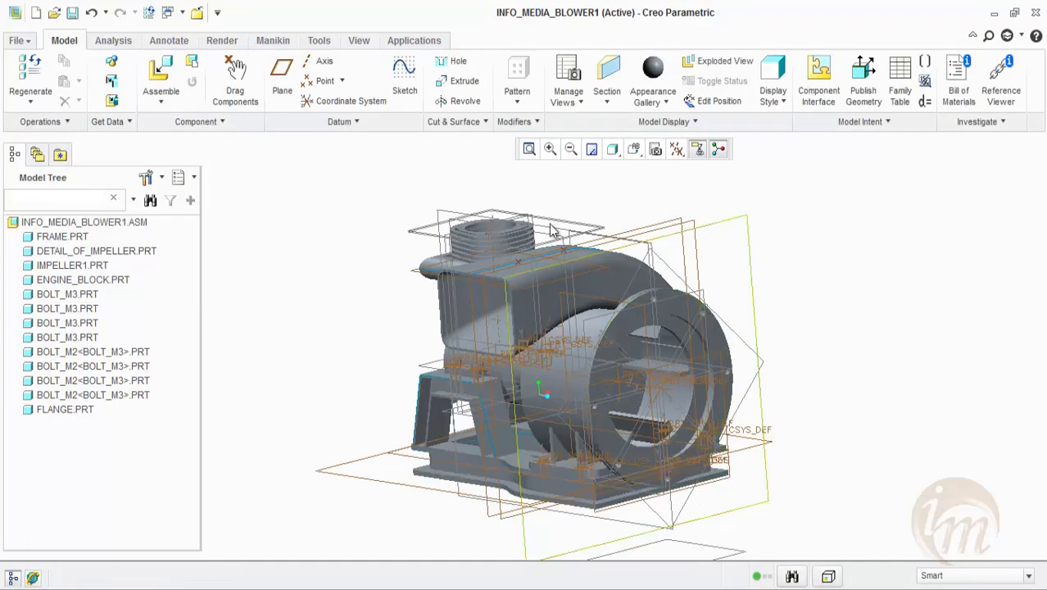
pyautogui.click(161, 76)
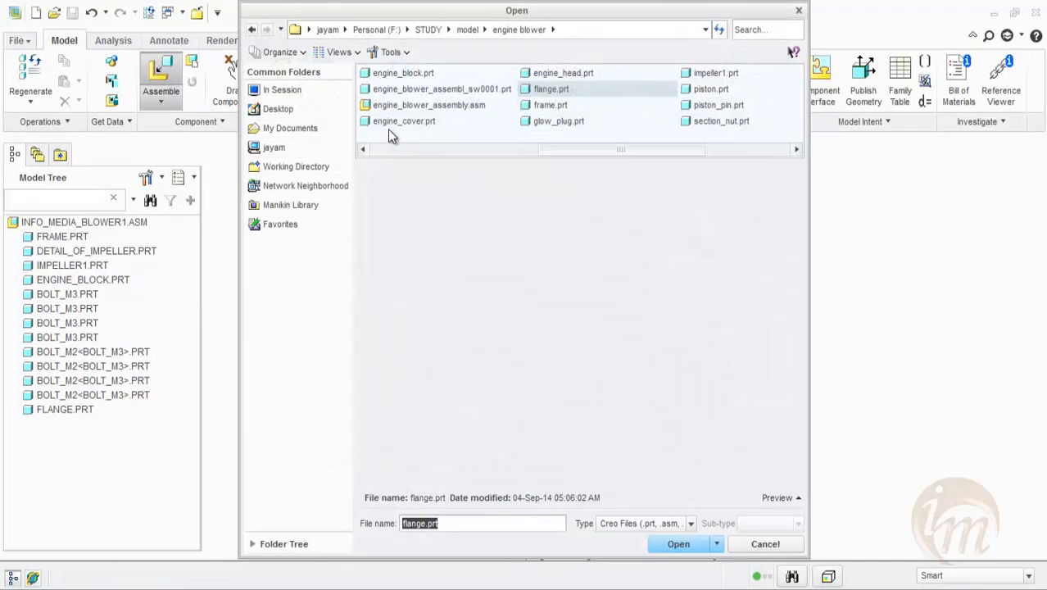
pyautogui.moveTo(590, 152); pyautogui.dragTo(392, 164)
pyautogui.click(385, 105)
pyautogui.click(679, 544)
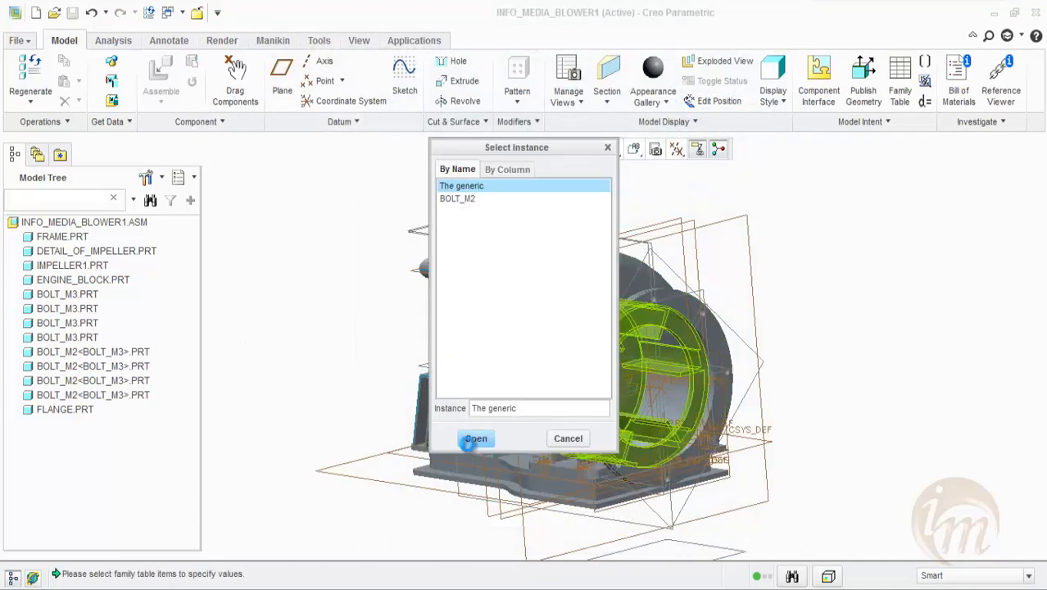
pyautogui.click(469, 443)
# Constrain the M3 bolt coincident with the flange's topmost hole axis and front face, flip its orientation, and accept the placement.
pyautogui.scroll(-4, 568, 290)
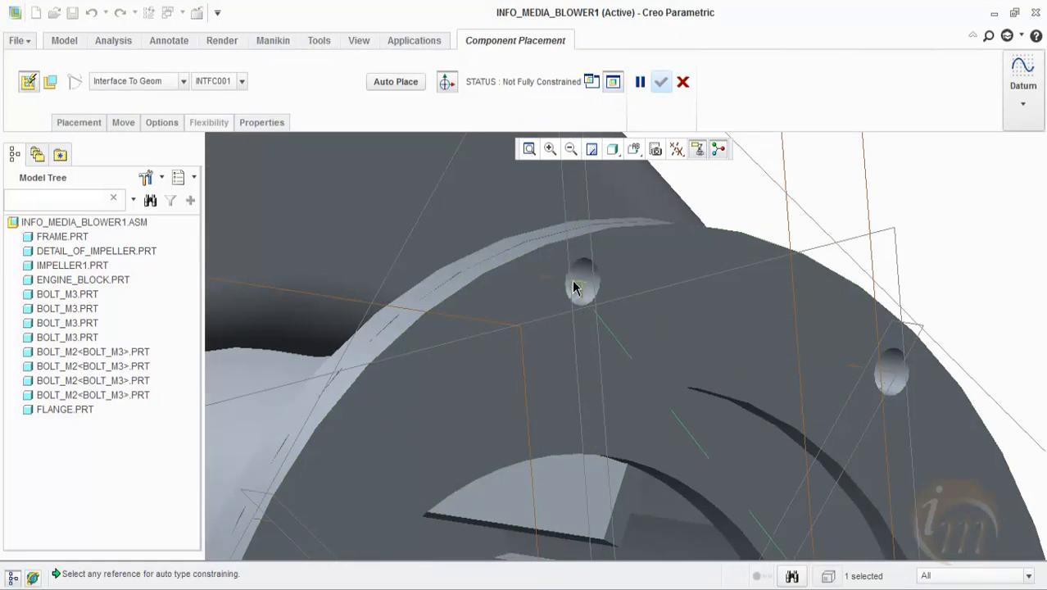
pyautogui.click(573, 284)
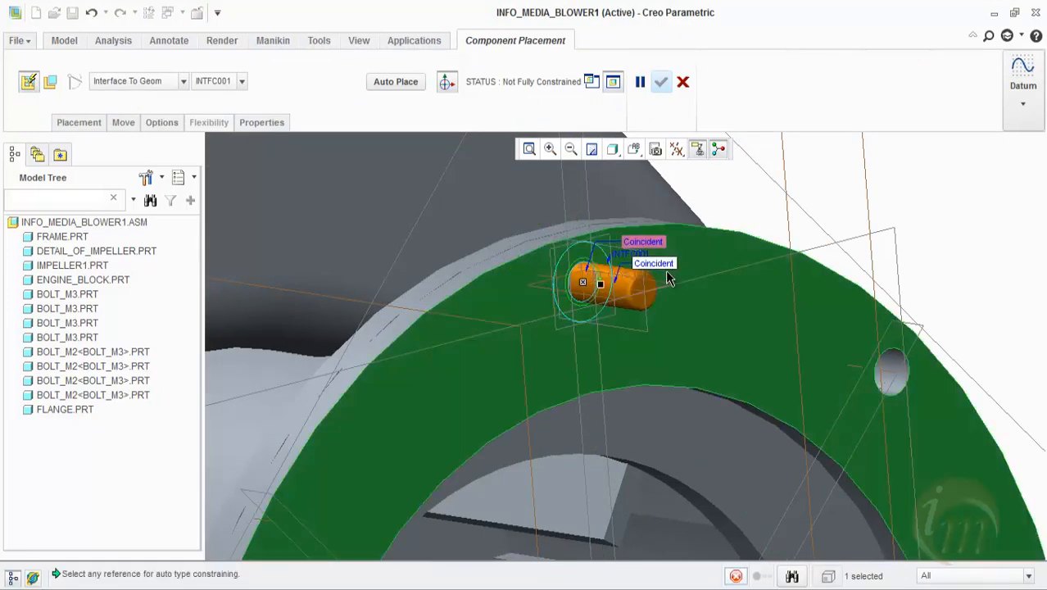
pyautogui.click(668, 279)
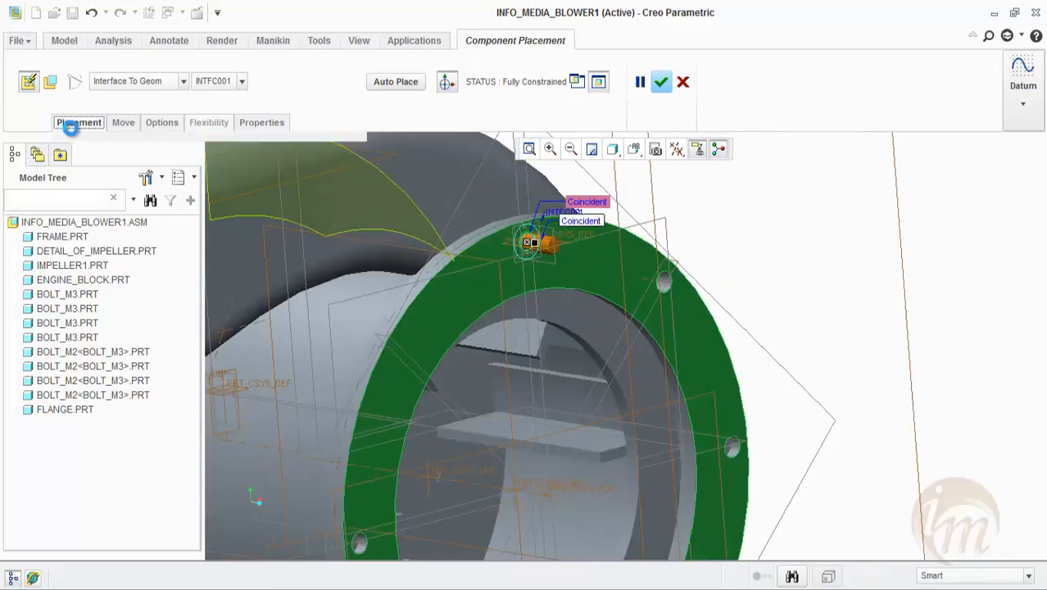
pyautogui.click(78, 123)
pyautogui.click(274, 242)
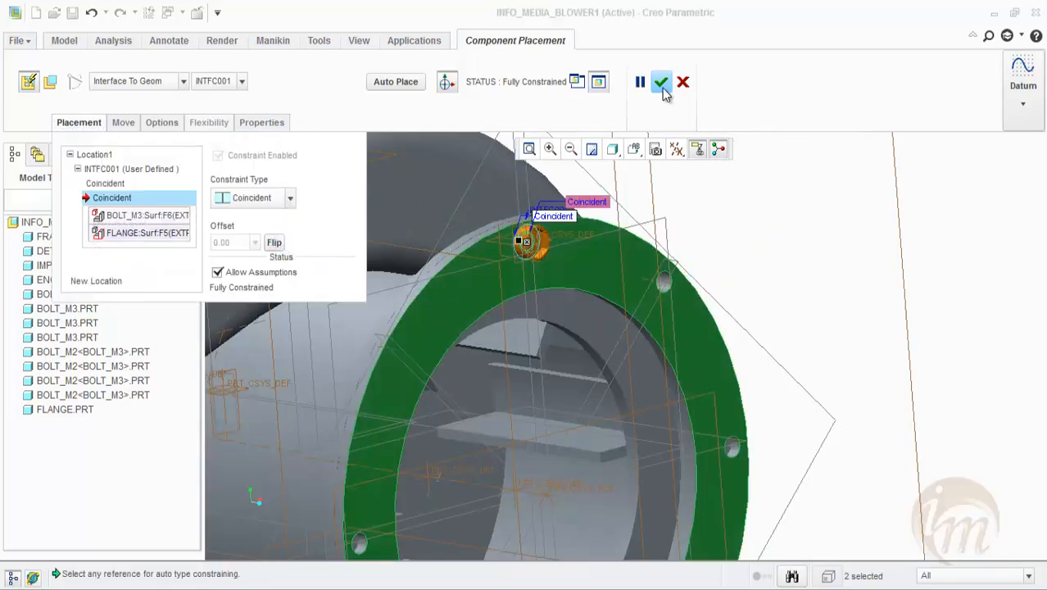
pyautogui.click(660, 83)
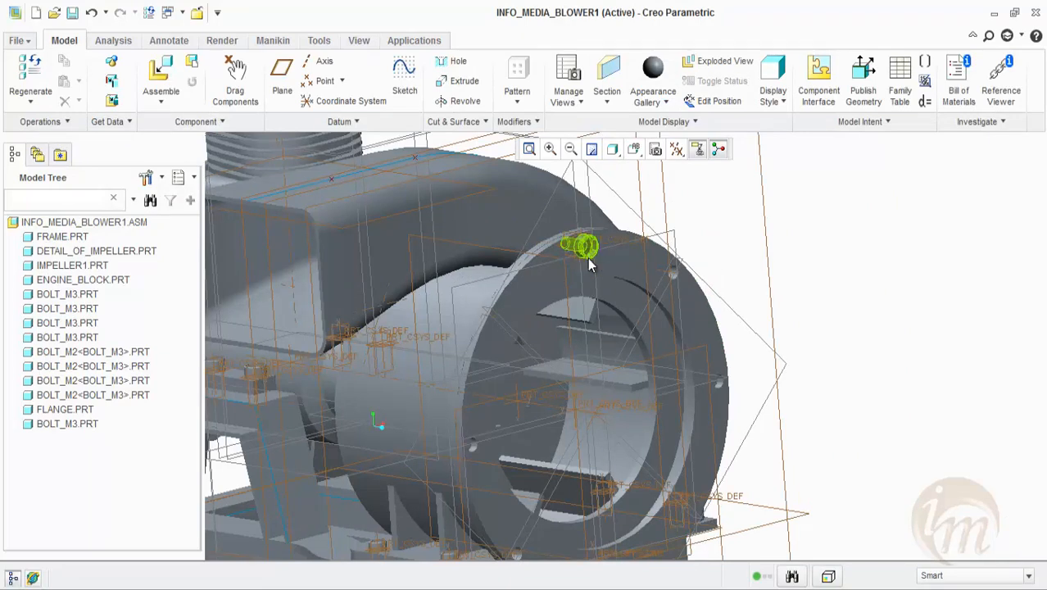
# Copy the placed M3 bolt and paste it into the adjacent upper flange hole, coincident with the hole axis and flange face.
pyautogui.click(588, 256)
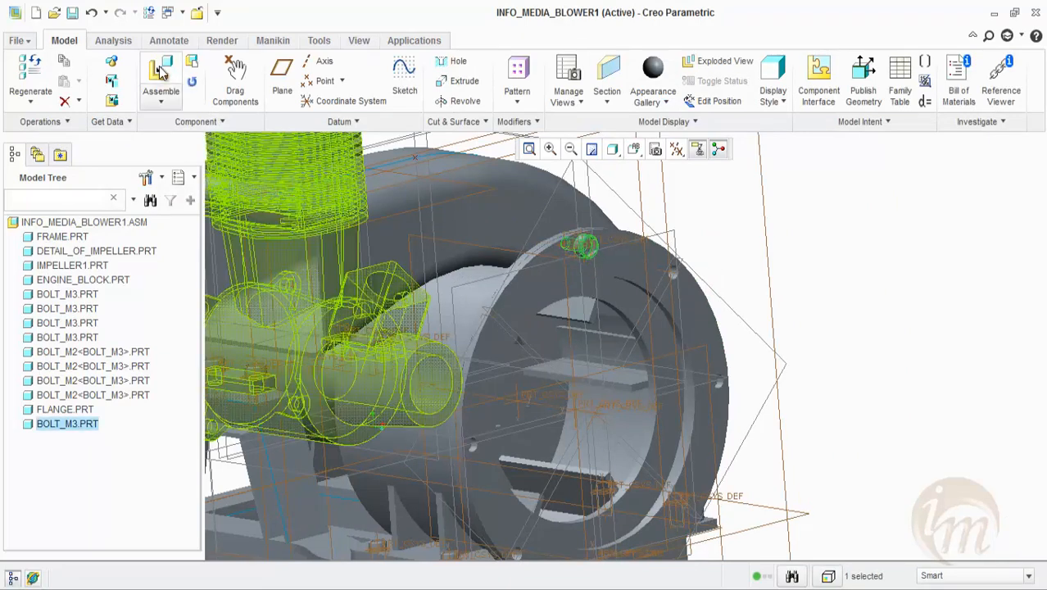
pyautogui.click(66, 85)
pyautogui.scroll(-3, 688, 278)
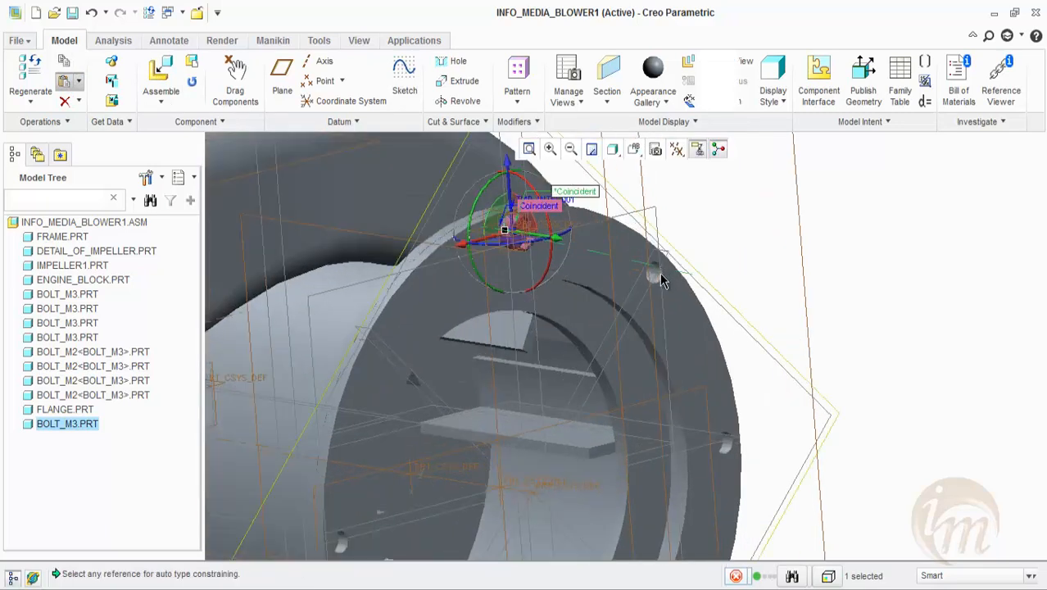
pyautogui.scroll(-2, 662, 280)
pyautogui.click(629, 278)
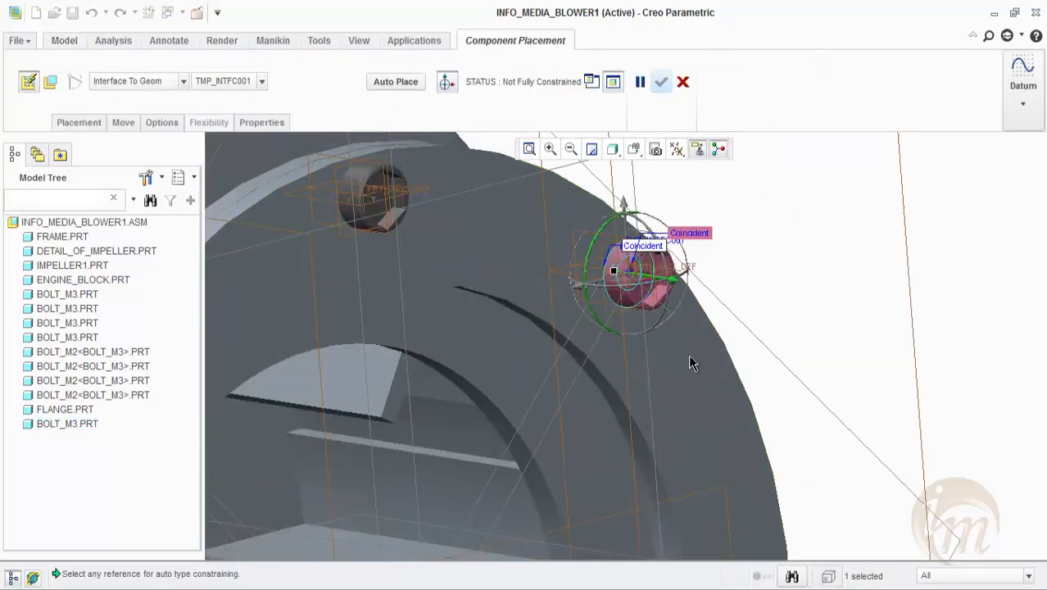
pyautogui.click(690, 359)
pyautogui.scroll(3, 693, 328)
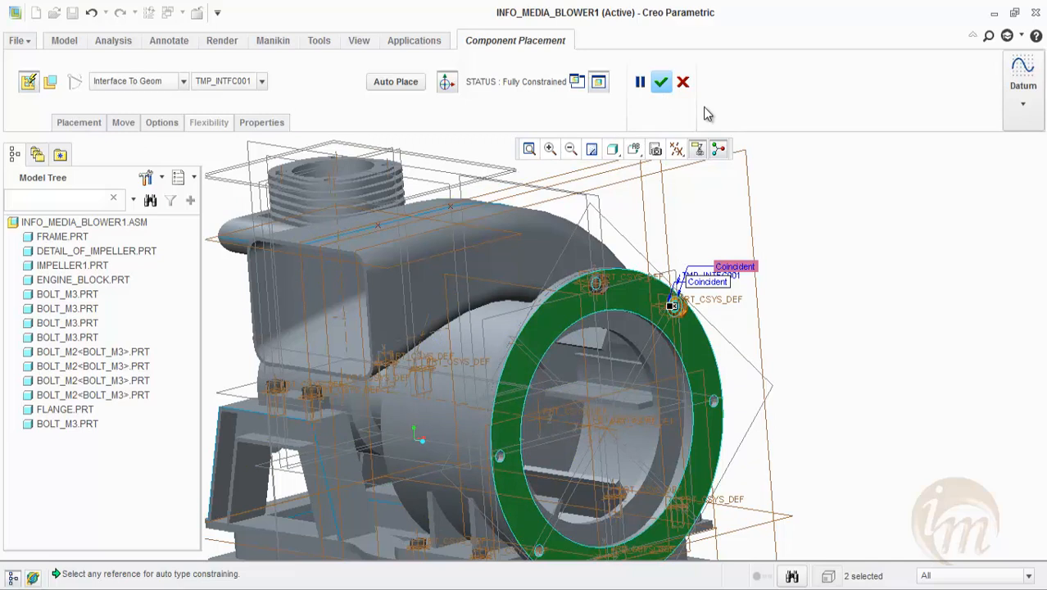
# Add a second location for the pasted bolt at the flange's right-side hole, coincident with its axis and the flange face, and flip the bolt.
pyautogui.click(80, 123)
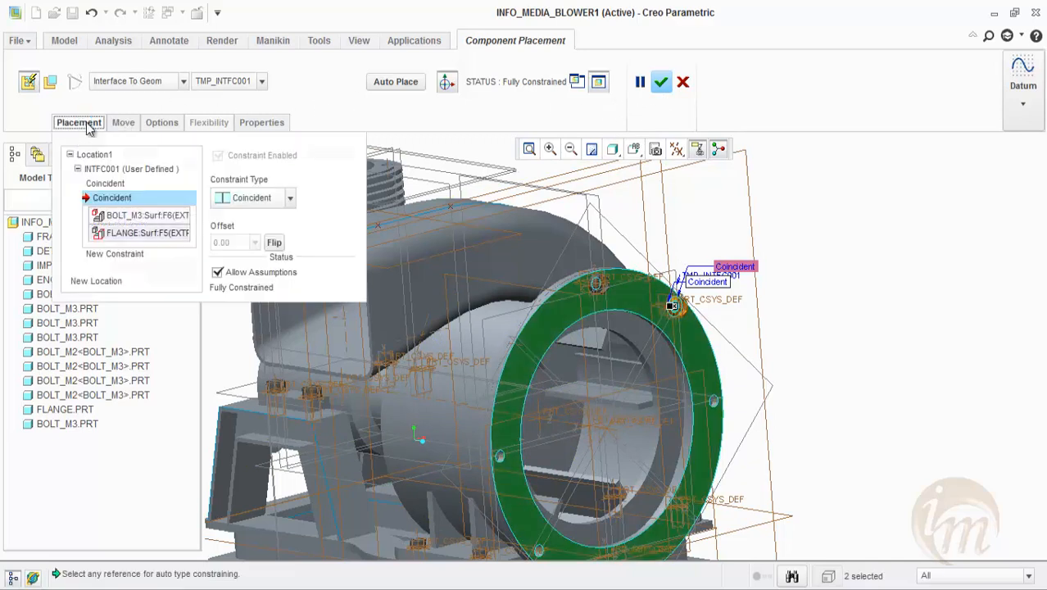
pyautogui.click(101, 280)
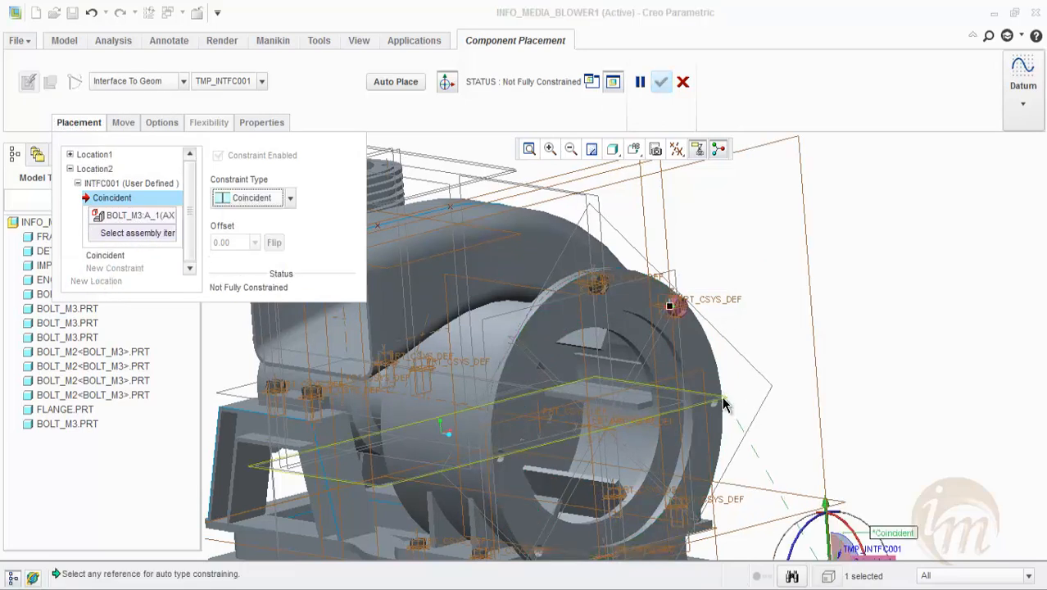
pyautogui.scroll(-4, 722, 403)
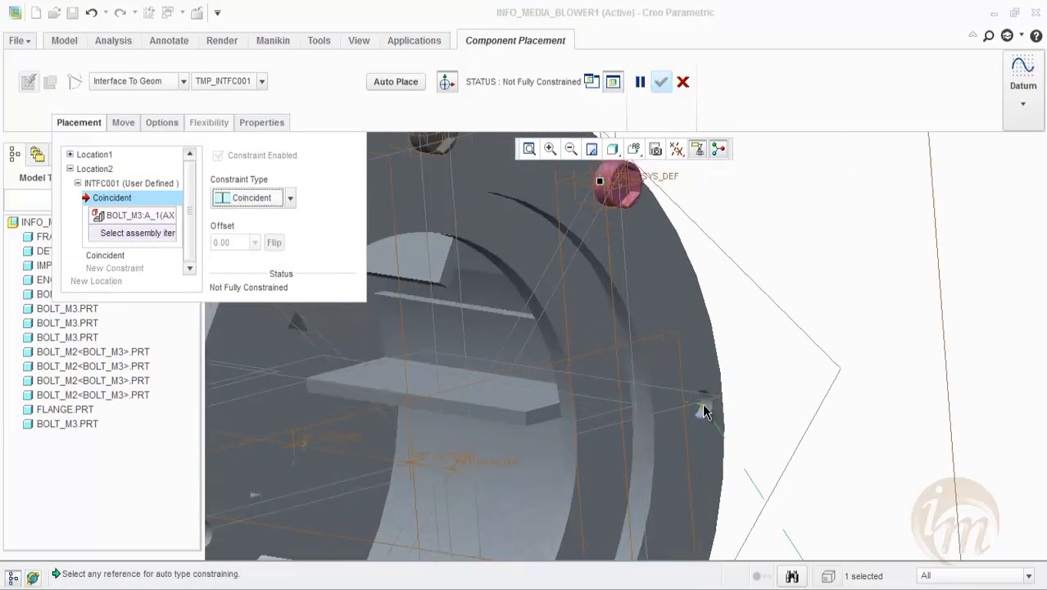
pyautogui.click(704, 404)
pyautogui.click(685, 302)
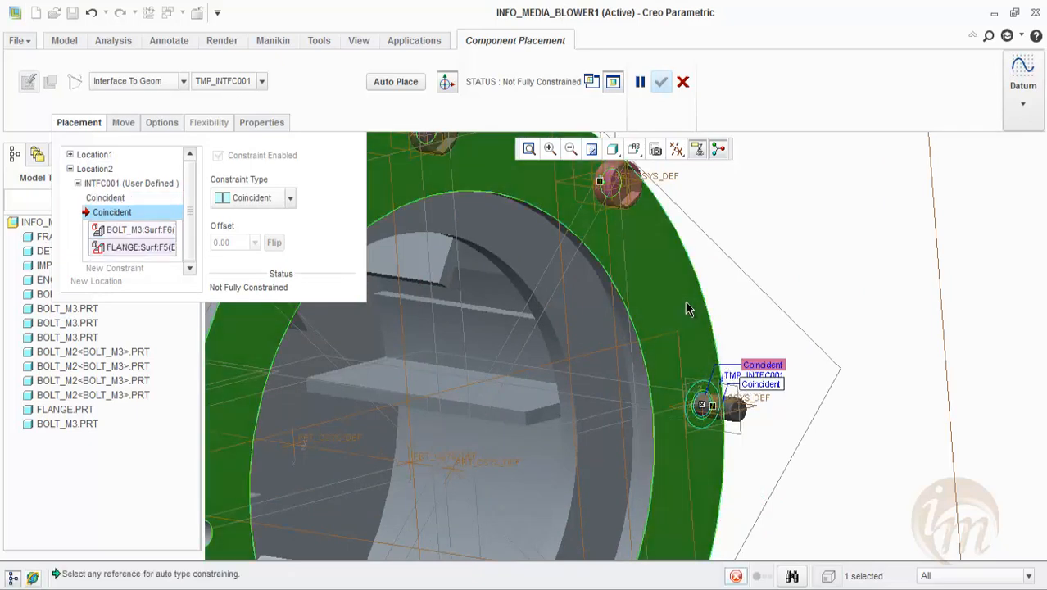
pyautogui.scroll(5, 686, 308)
pyautogui.click(273, 242)
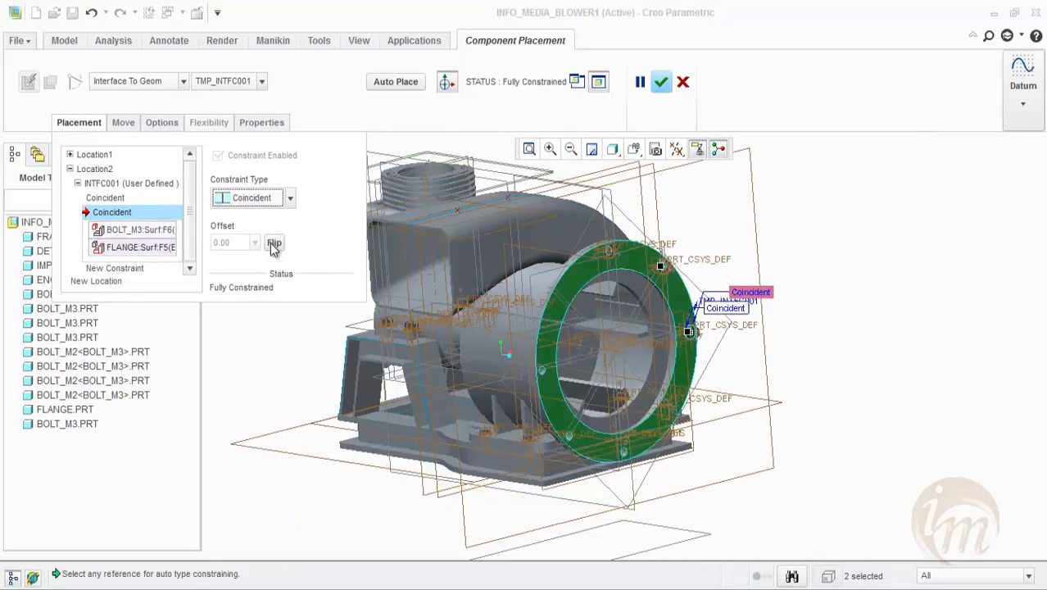
pyautogui.scroll(-5, 678, 326)
pyautogui.scroll(4, 677, 327)
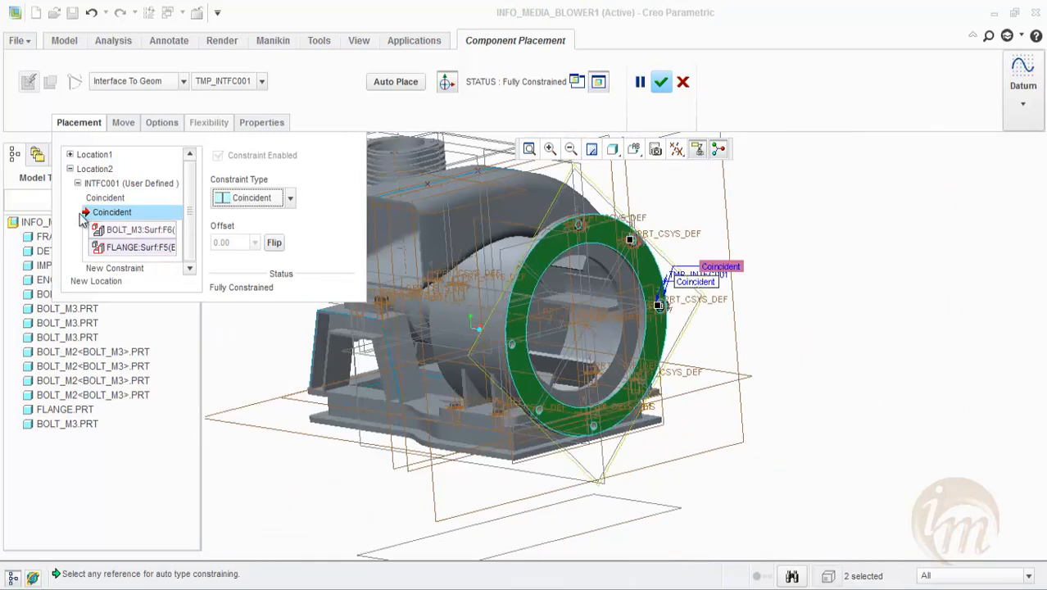
# Add a third bolt location at the flange's lowest hole, coincident with its axis and the flange face, flip it, and accept all pasted bolts.
pyautogui.scroll(-2, 631, 409)
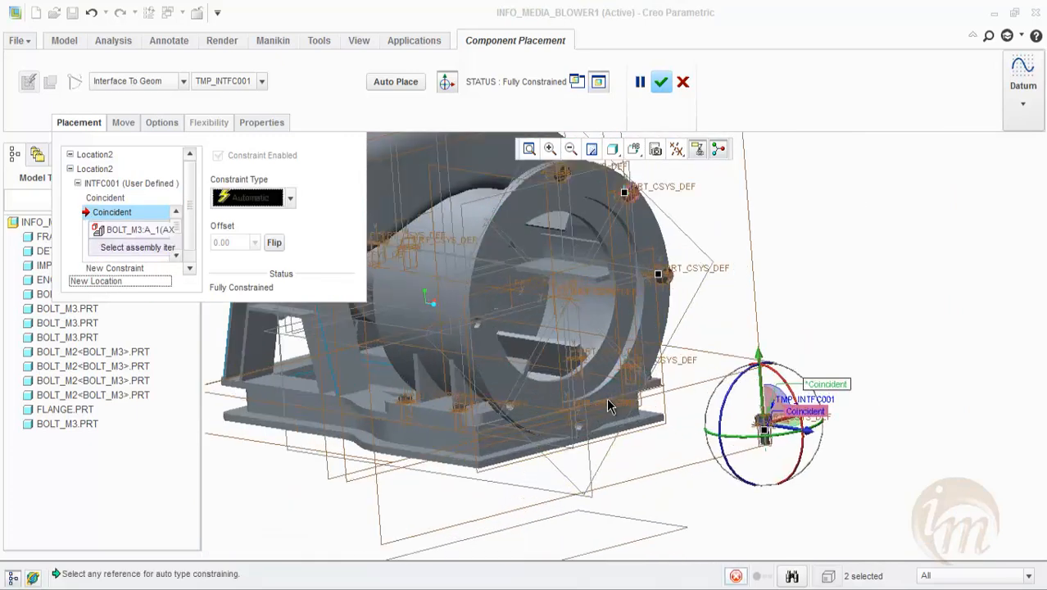
pyautogui.scroll(-2, 626, 388)
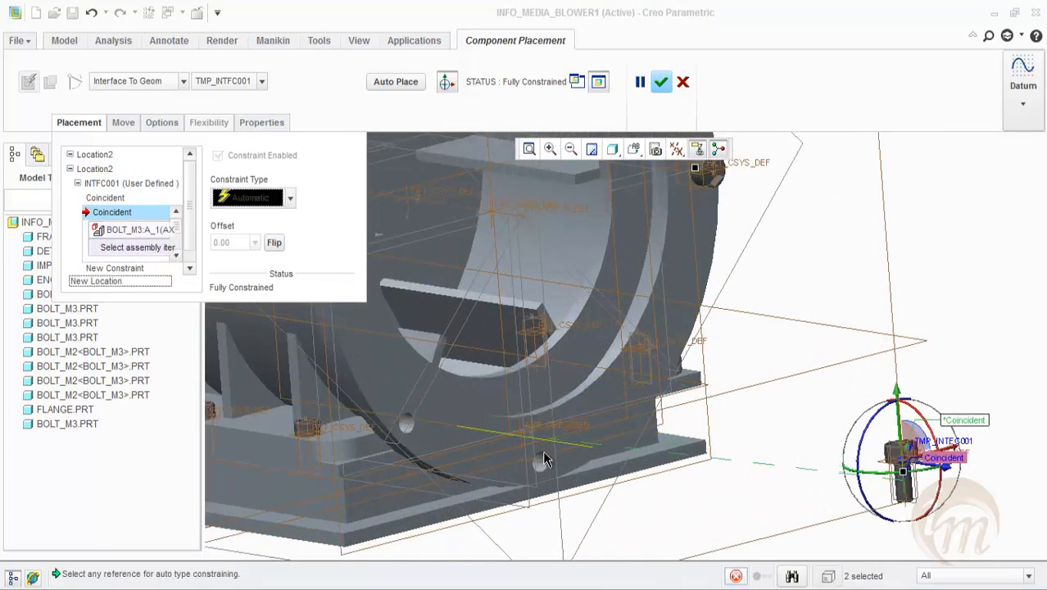
pyautogui.click(542, 463)
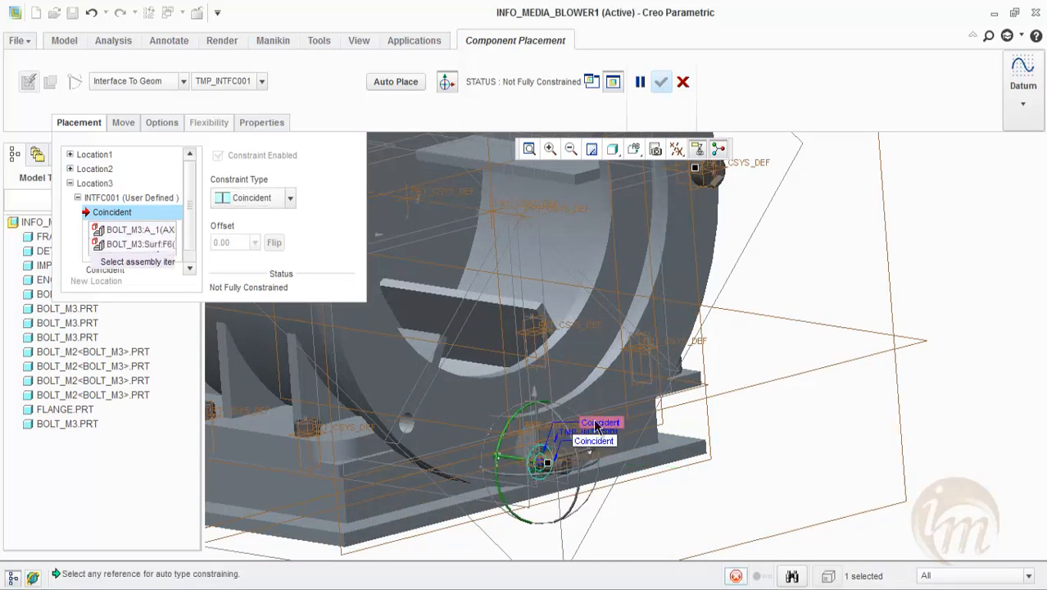
pyautogui.click(598, 395)
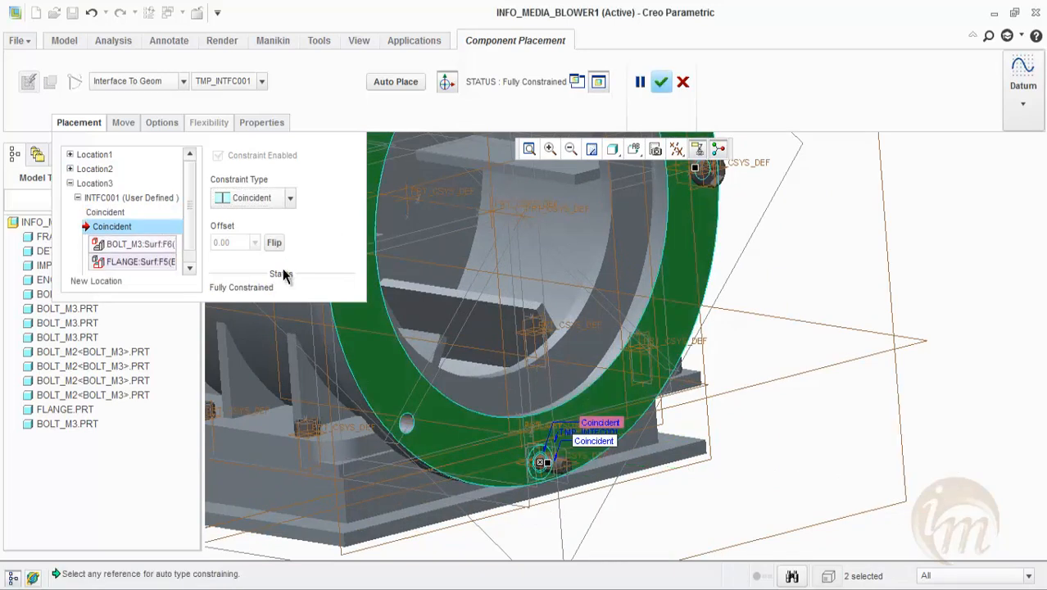
pyautogui.click(273, 244)
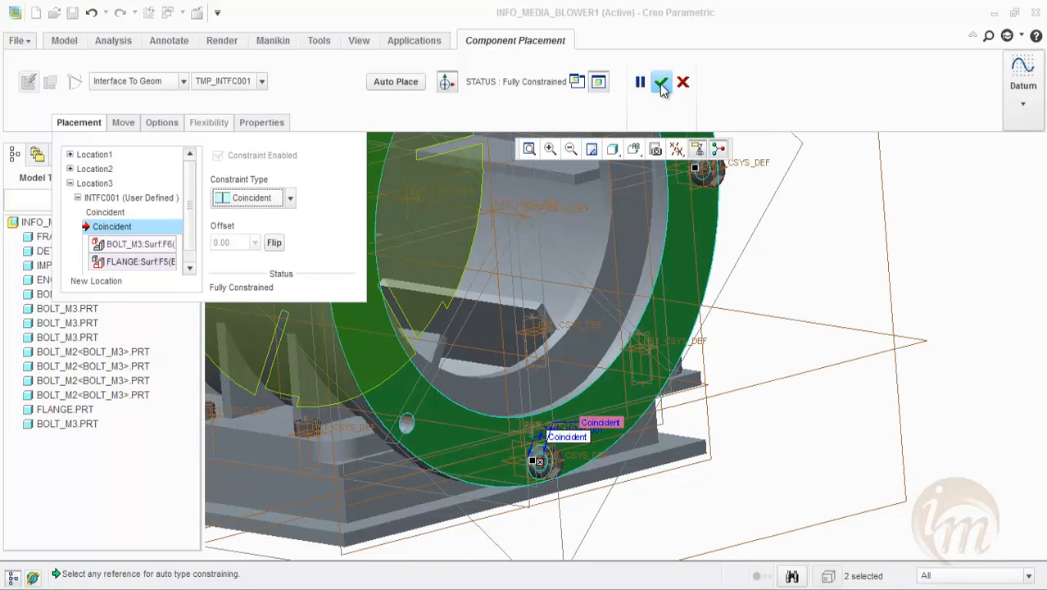
pyautogui.click(661, 83)
# Insert another generic bolt_m3.prt component for the remaining flange holes.
pyautogui.moveTo(755, 241); pyautogui.dragTo(677, 296, button='middle')
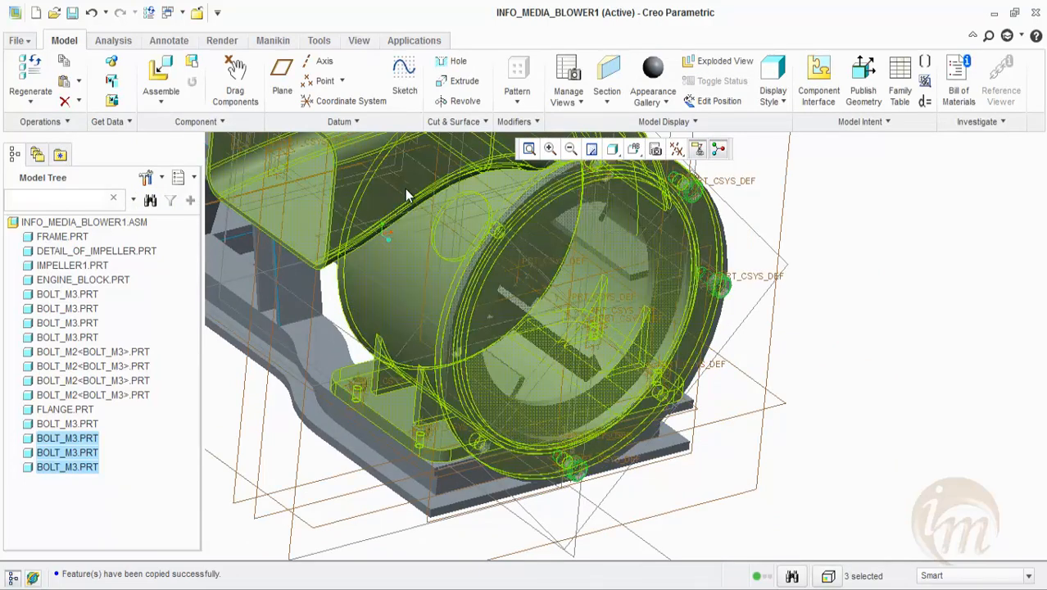
pyautogui.click(160, 75)
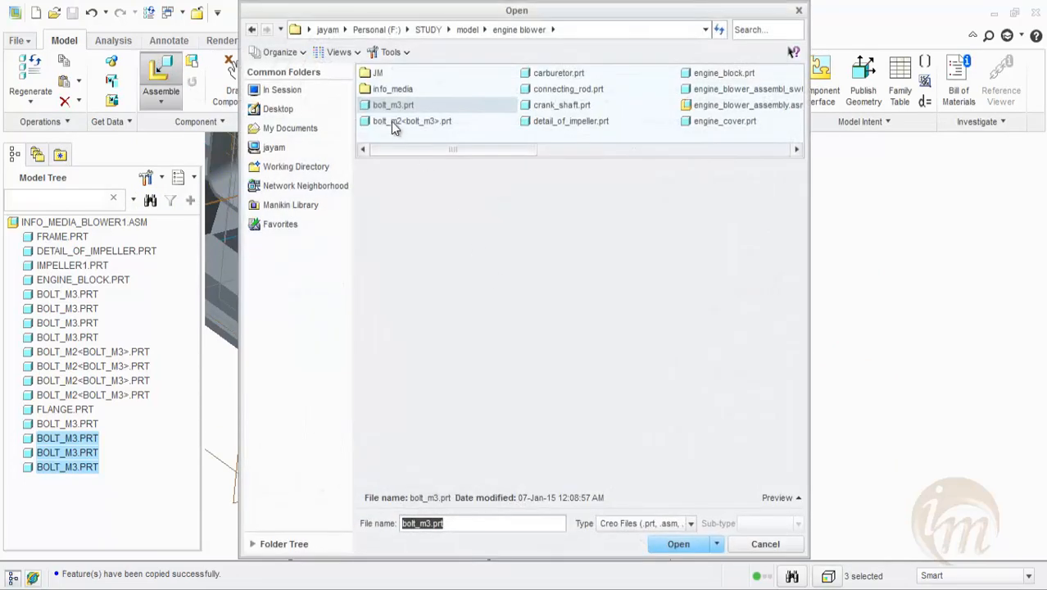
pyautogui.click(679, 544)
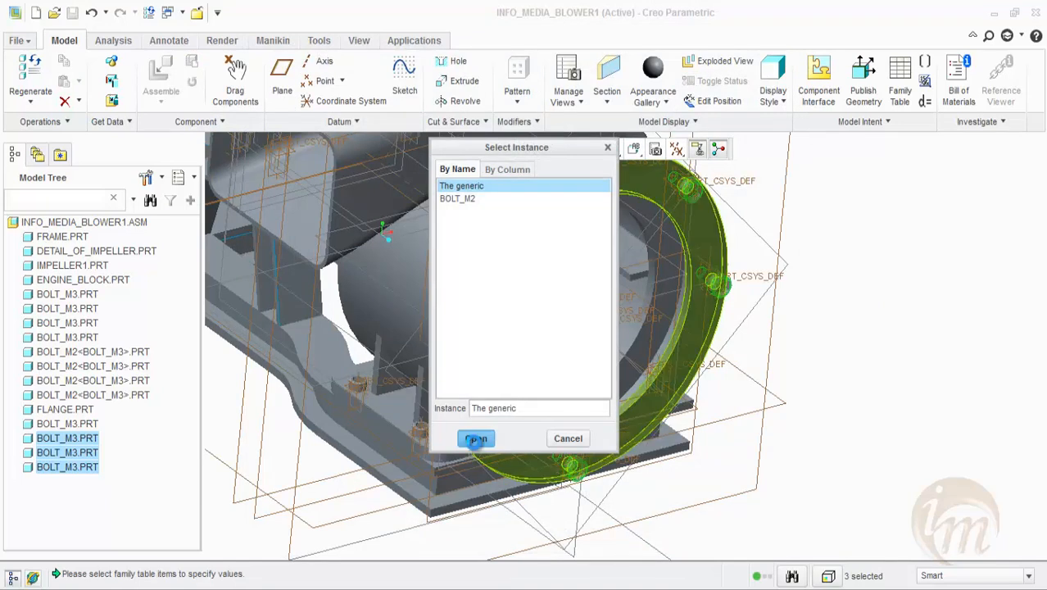
pyautogui.click(475, 436)
# Constrain the new bolt coincident with the lower-left flange hole and the flange face, flip its orientation, and accept the placement.
pyautogui.scroll(3, 496, 463)
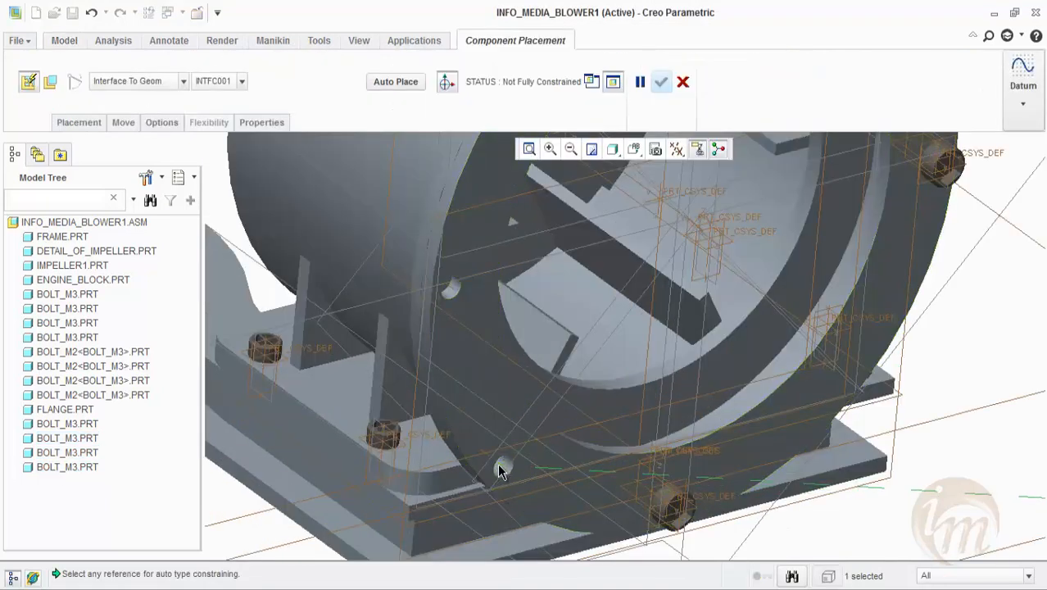
pyautogui.click(500, 465)
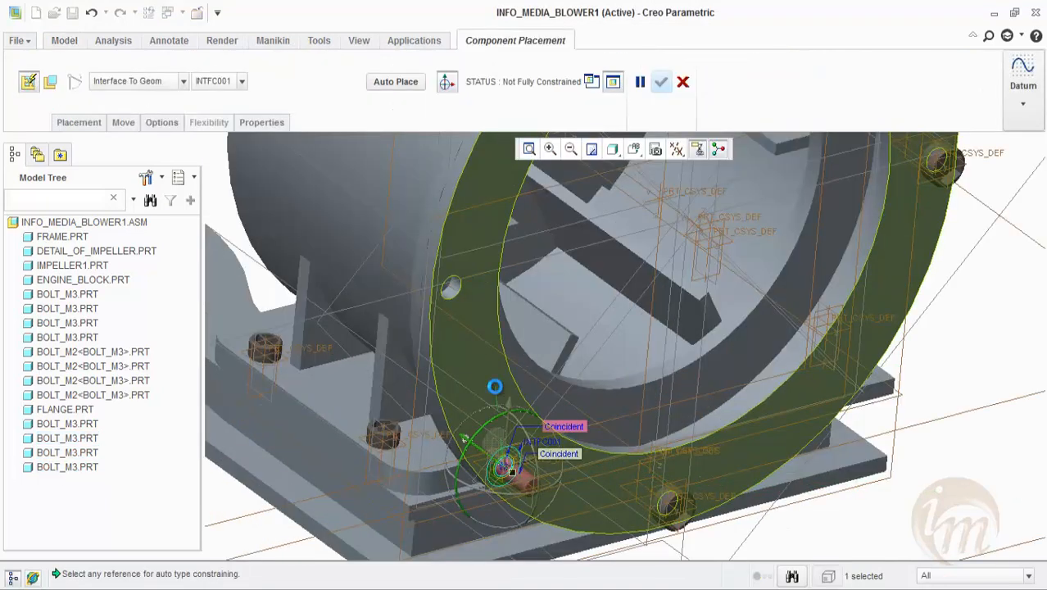
pyautogui.click(482, 382)
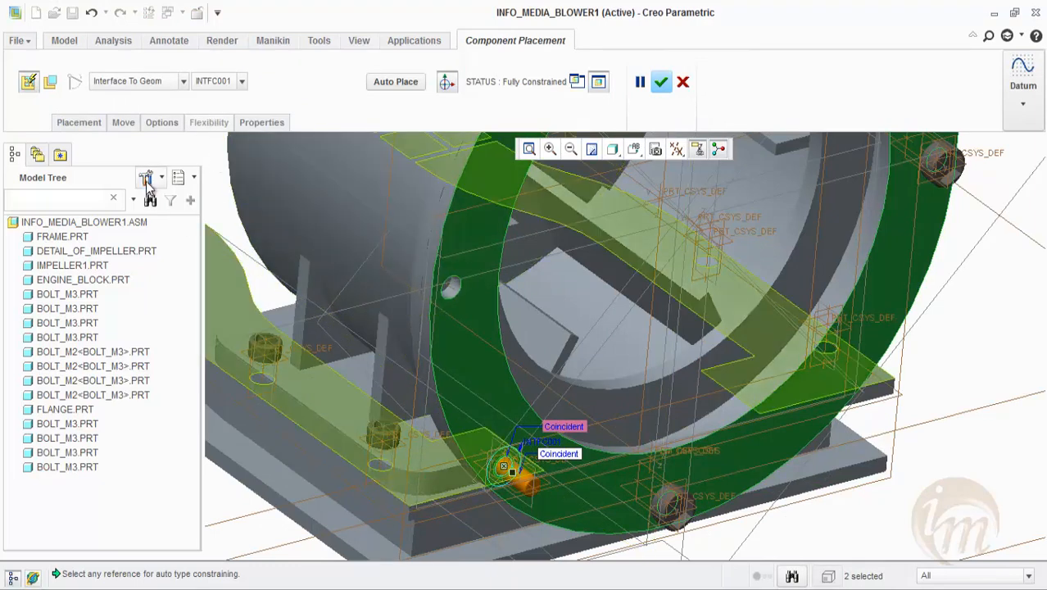
pyautogui.click(79, 123)
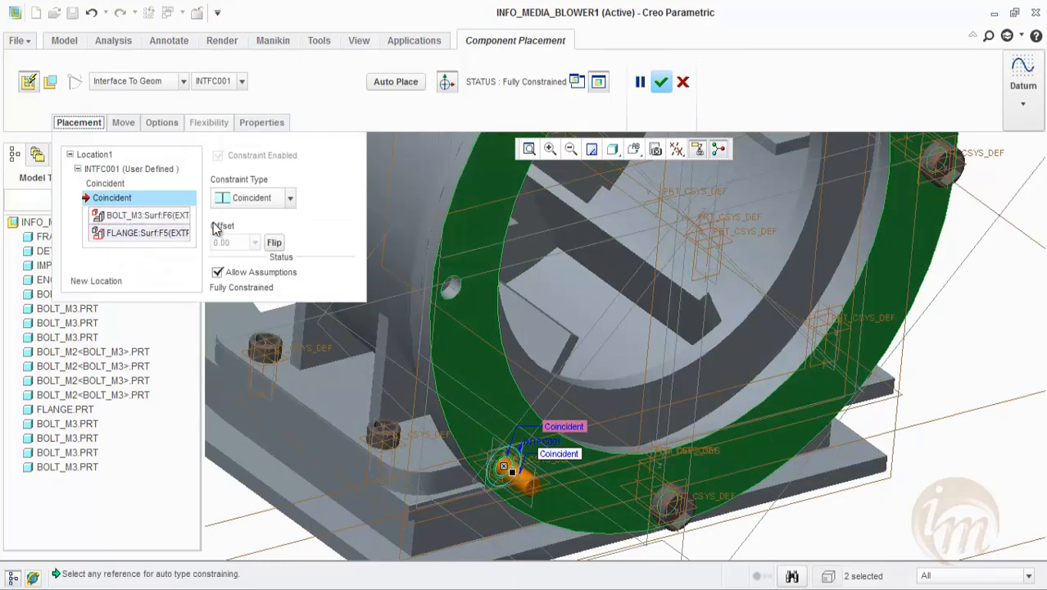
pyautogui.click(274, 243)
pyautogui.click(660, 82)
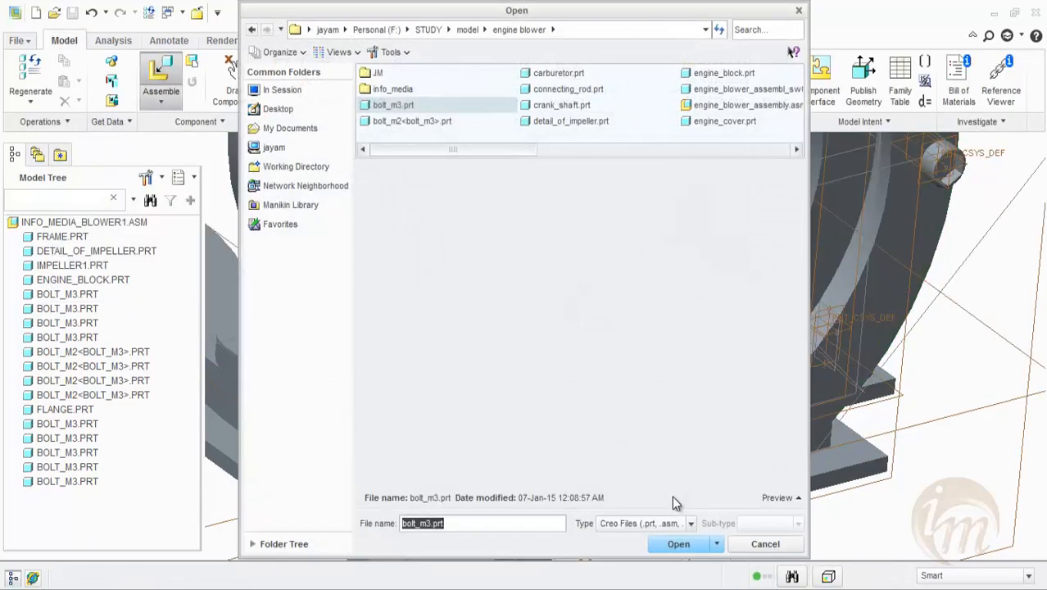
# Insert another generic bolt_m3.prt, constrain it coincident with the flange's remaining left-side hole and the flange face, flip it, and accept the placement.
pyautogui.click(674, 544)
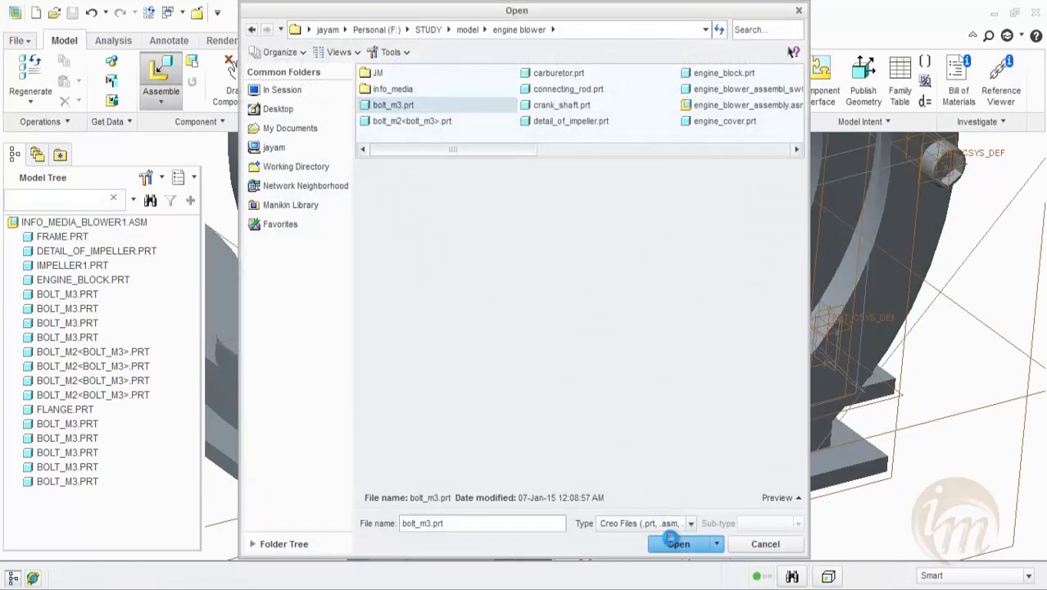
pyautogui.click(476, 439)
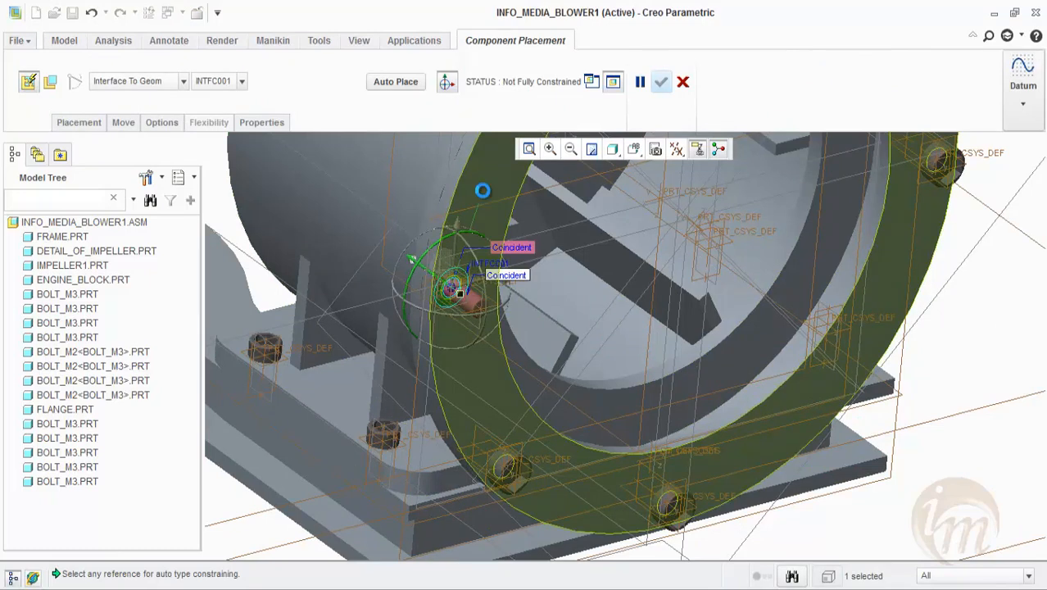
pyautogui.click(483, 198)
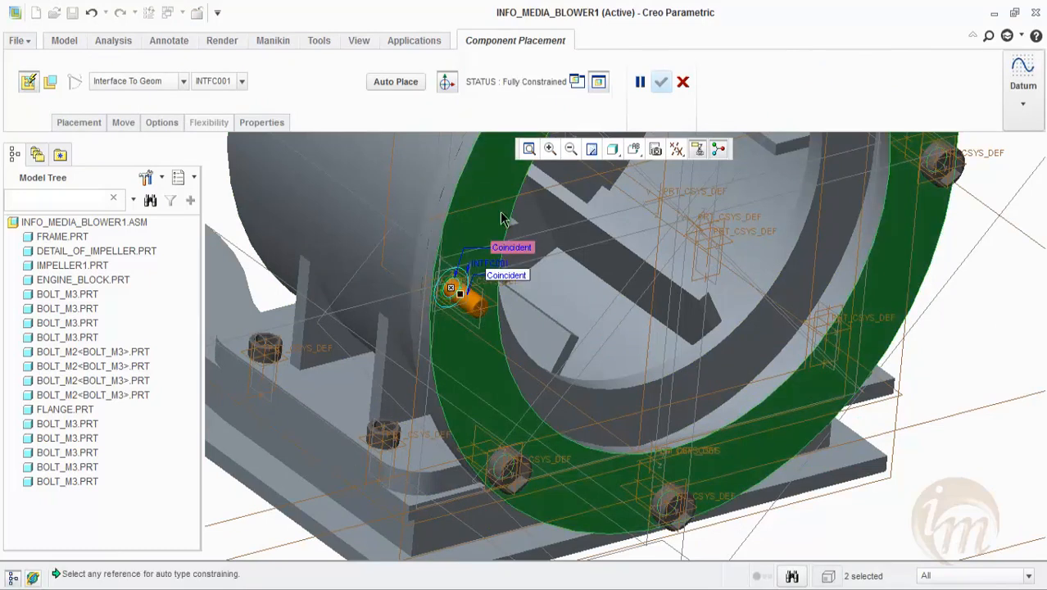
pyautogui.click(77, 122)
pyautogui.click(276, 244)
pyautogui.scroll(2, 525, 467)
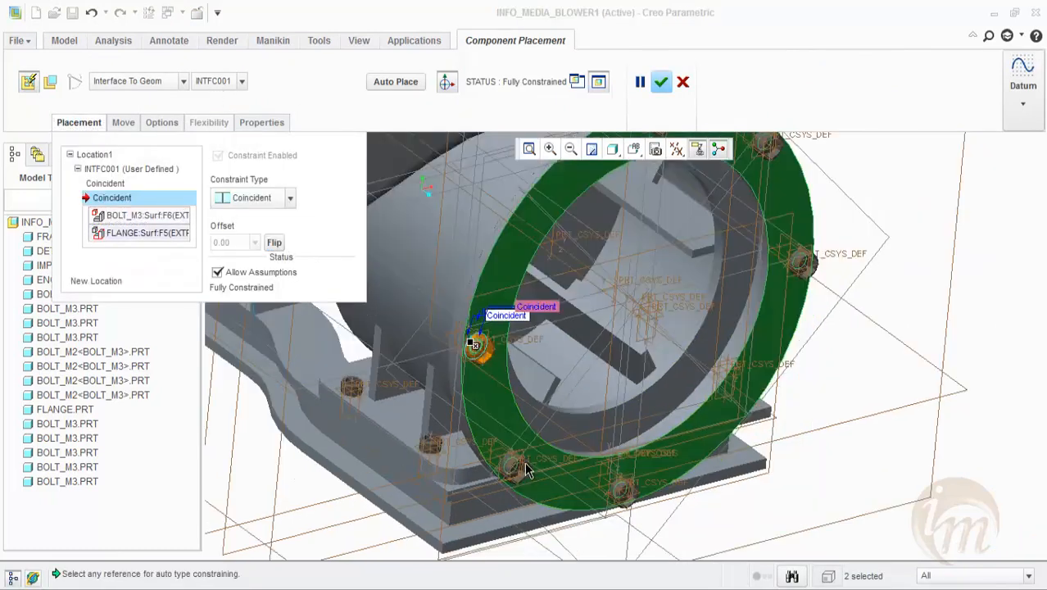
pyautogui.moveTo(501, 453); pyautogui.dragTo(494, 452, button='middle')
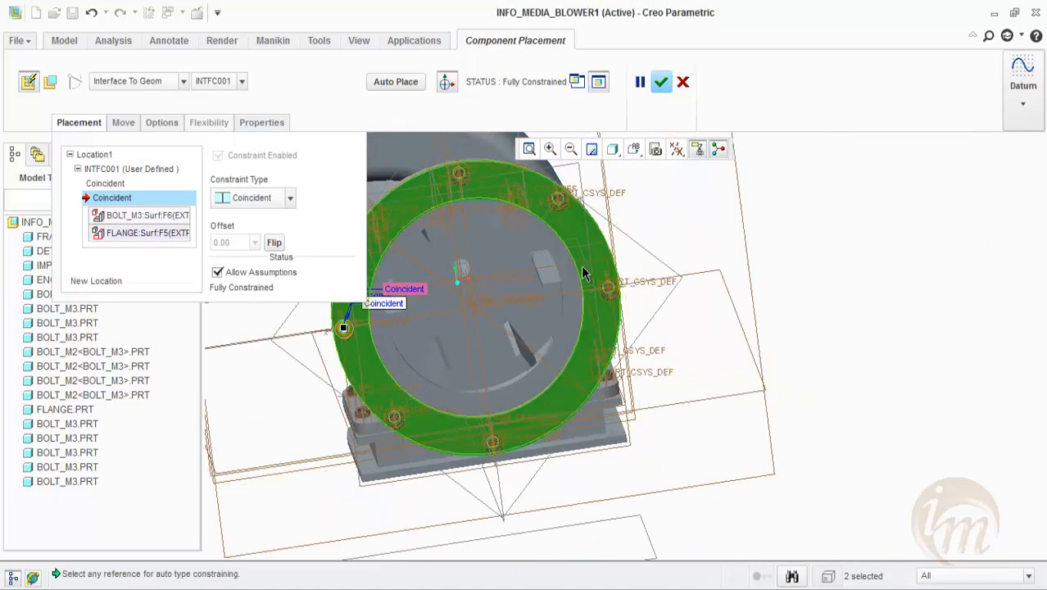
pyautogui.click(664, 84)
# Insert engine_cover.prt into the assembly and move it clear of the other parts, beyond the open end of the engine block.
pyautogui.moveTo(607, 385); pyautogui.dragTo(586, 457, button='middle')
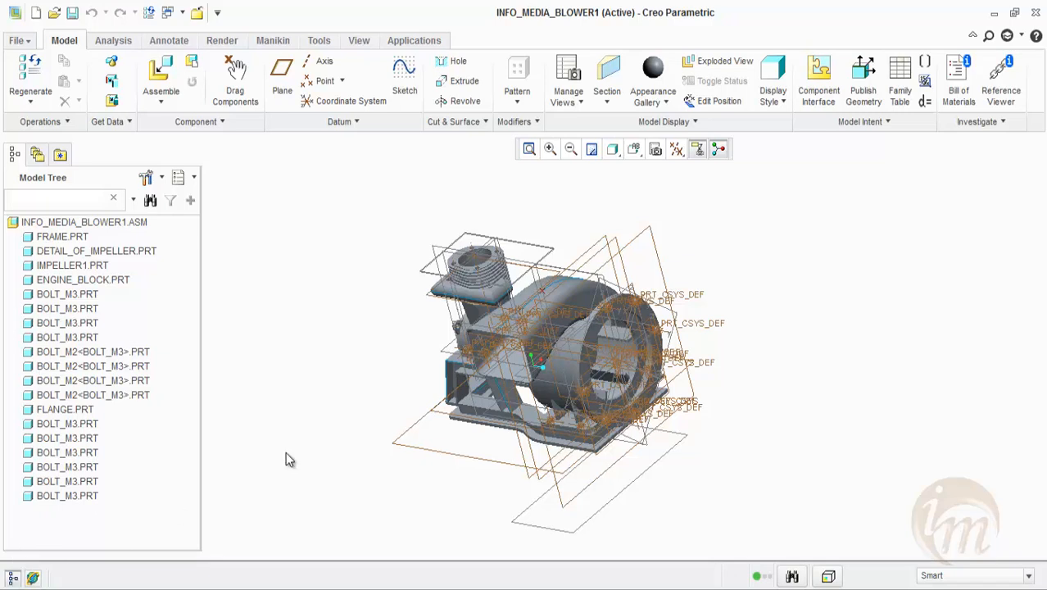
pyautogui.moveTo(390, 394); pyautogui.dragTo(499, 278, button='middle')
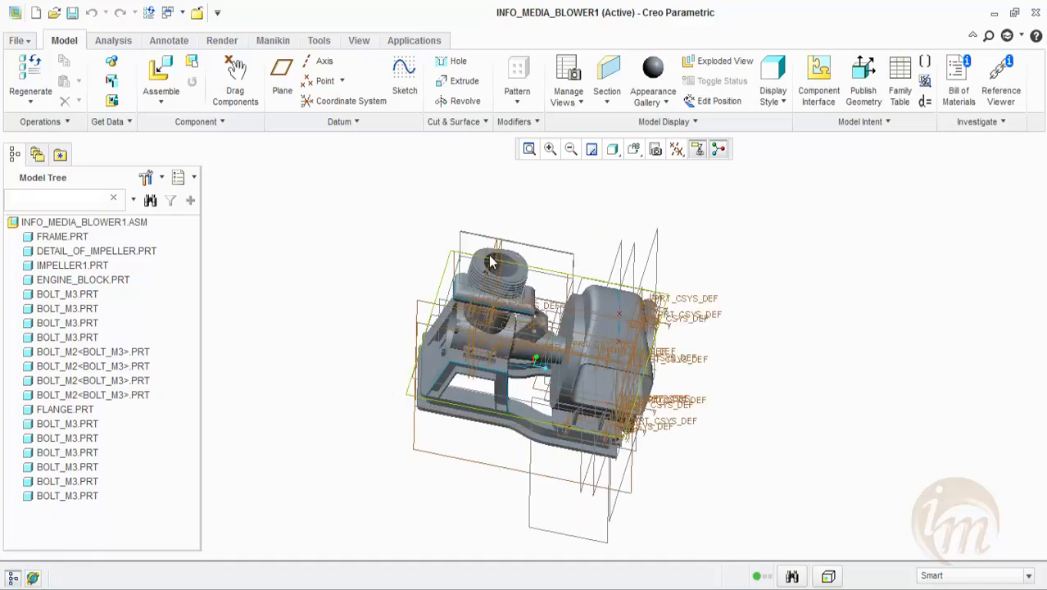
pyautogui.moveTo(567, 347); pyautogui.dragTo(518, 317, button='middle')
pyautogui.click(169, 70)
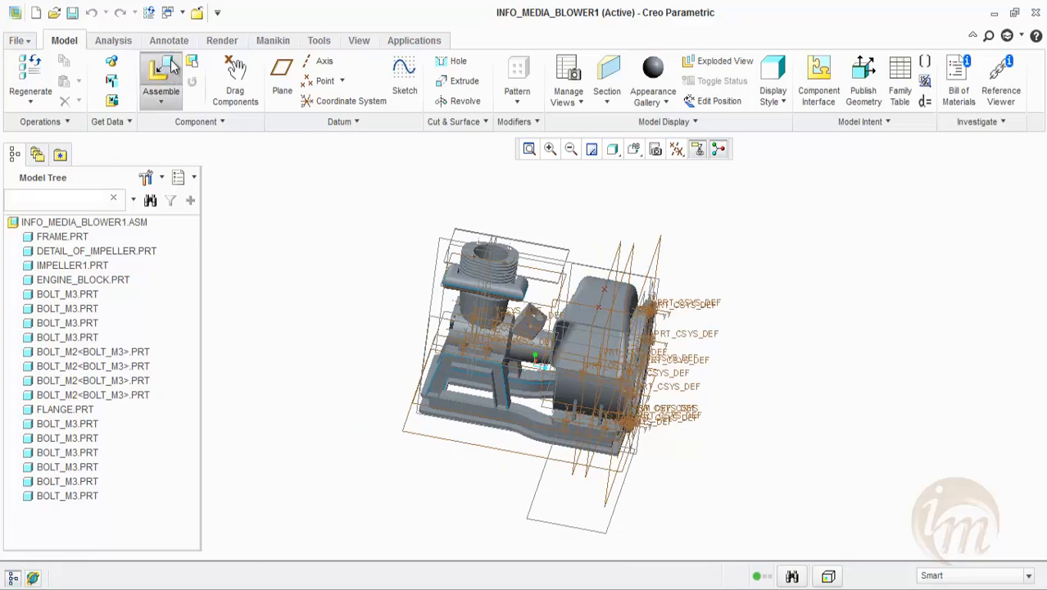
pyautogui.moveTo(410, 152); pyautogui.dragTo(463, 159)
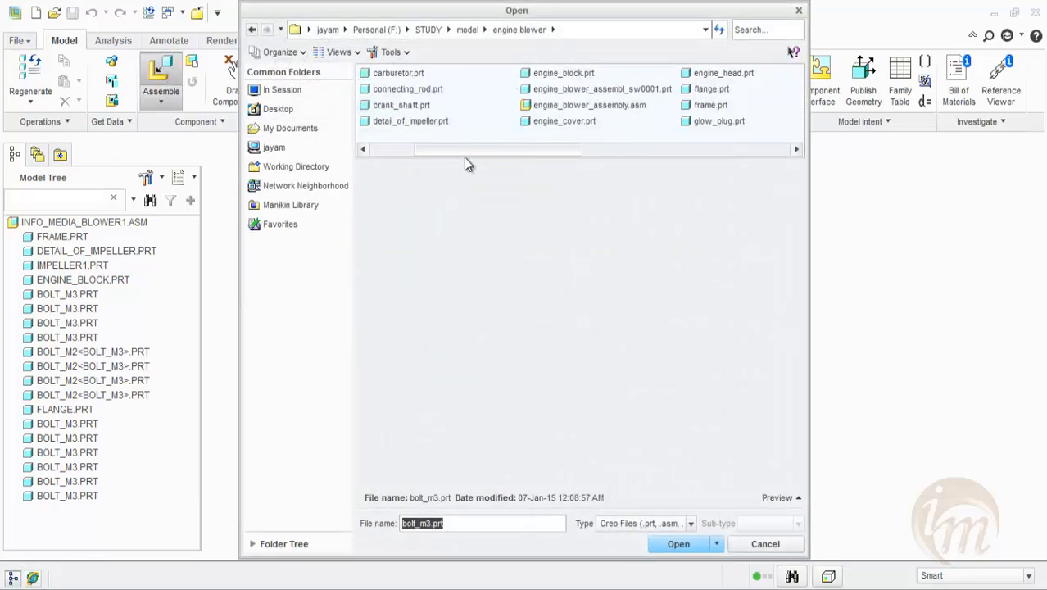
pyautogui.click(562, 122)
pyautogui.click(667, 544)
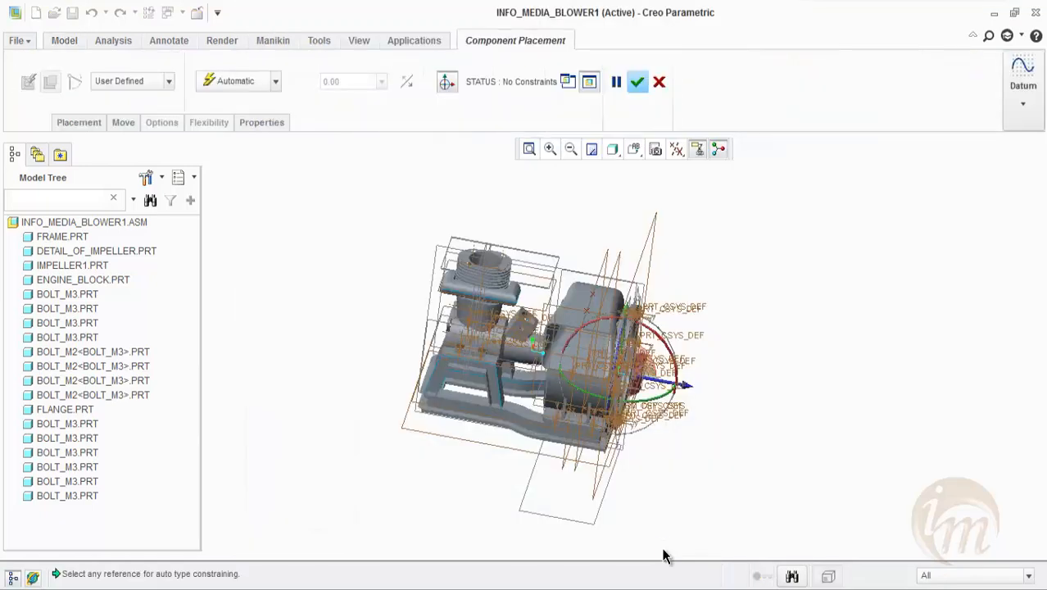
pyautogui.moveTo(686, 386); pyautogui.dragTo(334, 327)
# Choose the engine cover's central axis and the engine block's bore axis as references for the first placement constraint.
pyautogui.moveTo(416, 350); pyautogui.dragTo(460, 370, button='middle')
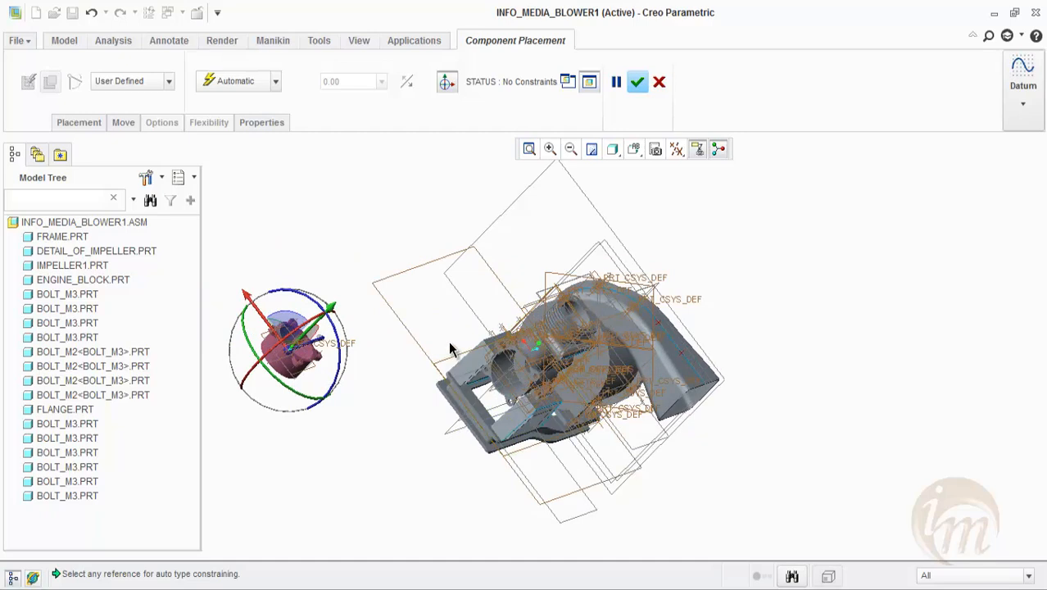
pyautogui.click(75, 122)
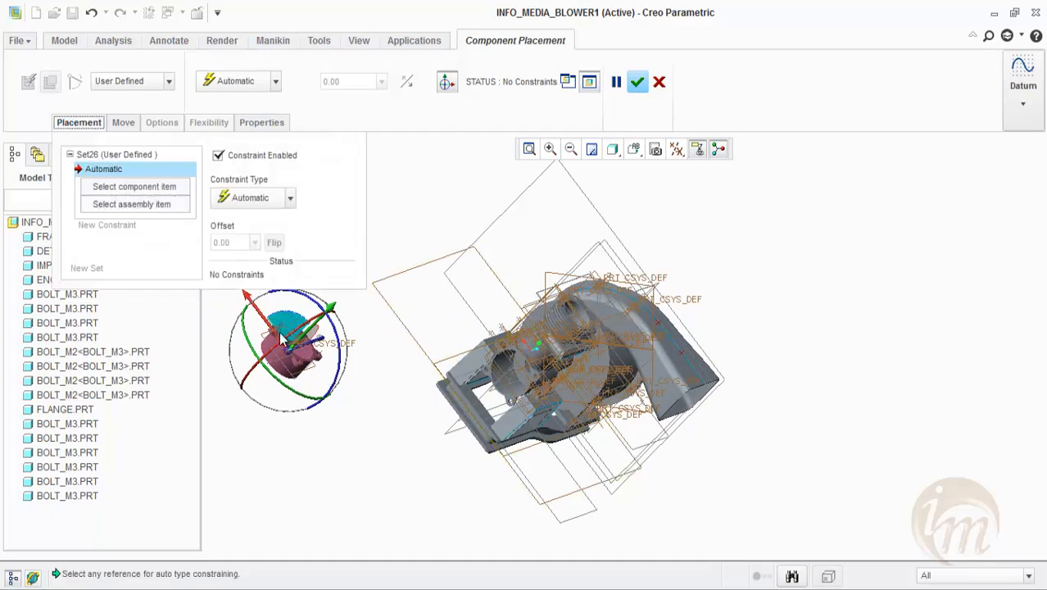
pyautogui.scroll(3, 427, 401)
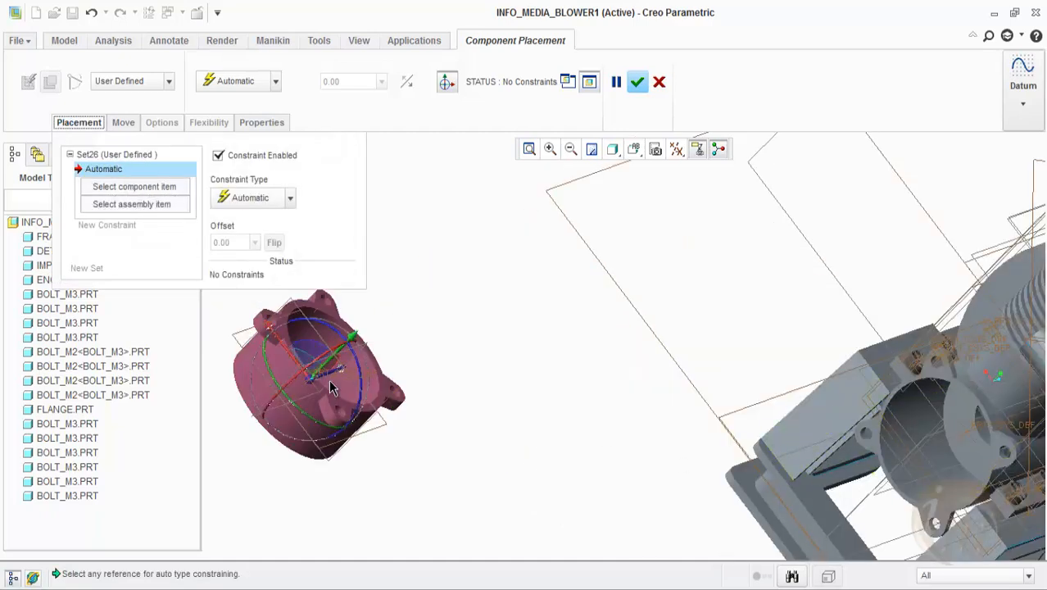
pyautogui.scroll(2, 344, 394)
pyautogui.moveTo(289, 410); pyautogui.dragTo(565, 402, button='middle')
pyautogui.scroll(-2, 646, 394)
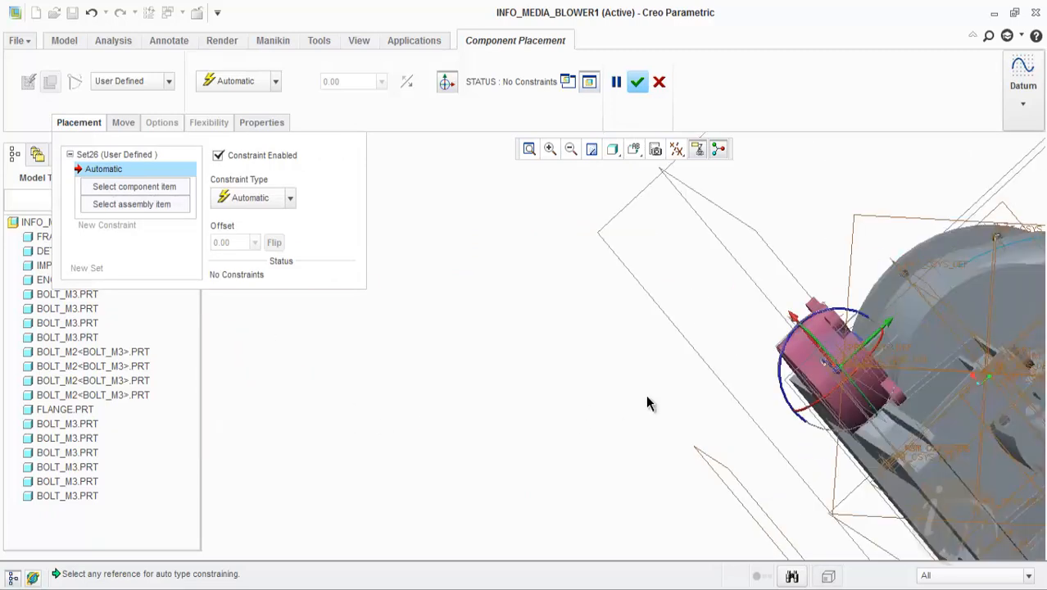
pyautogui.moveTo(782, 367); pyautogui.dragTo(739, 406, button='middle')
pyautogui.scroll(5, 306, 458)
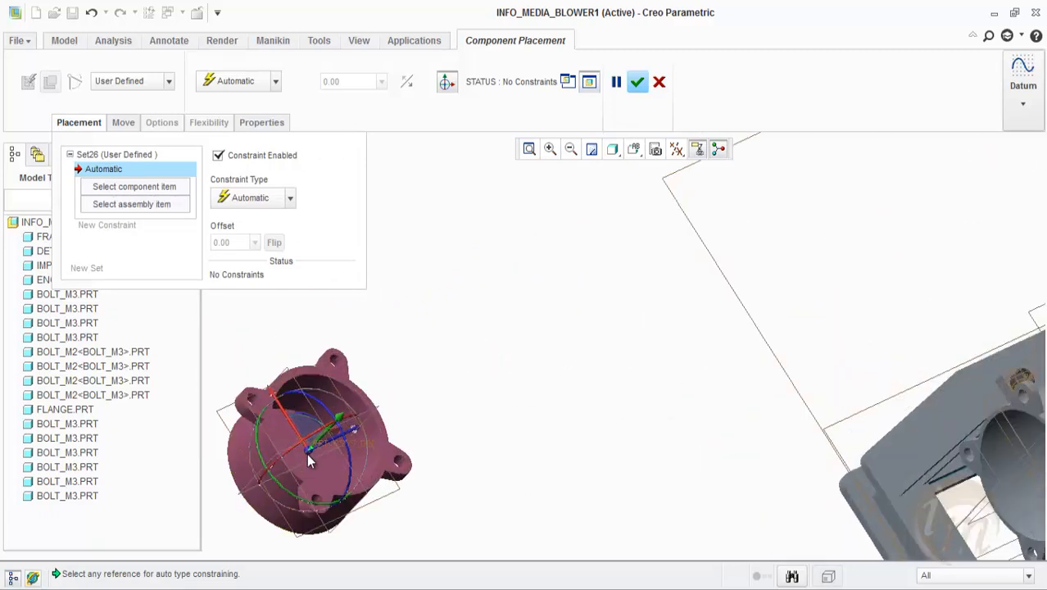
pyautogui.moveTo(310, 445); pyautogui.dragTo(295, 467, button='middle')
pyautogui.click(384, 370)
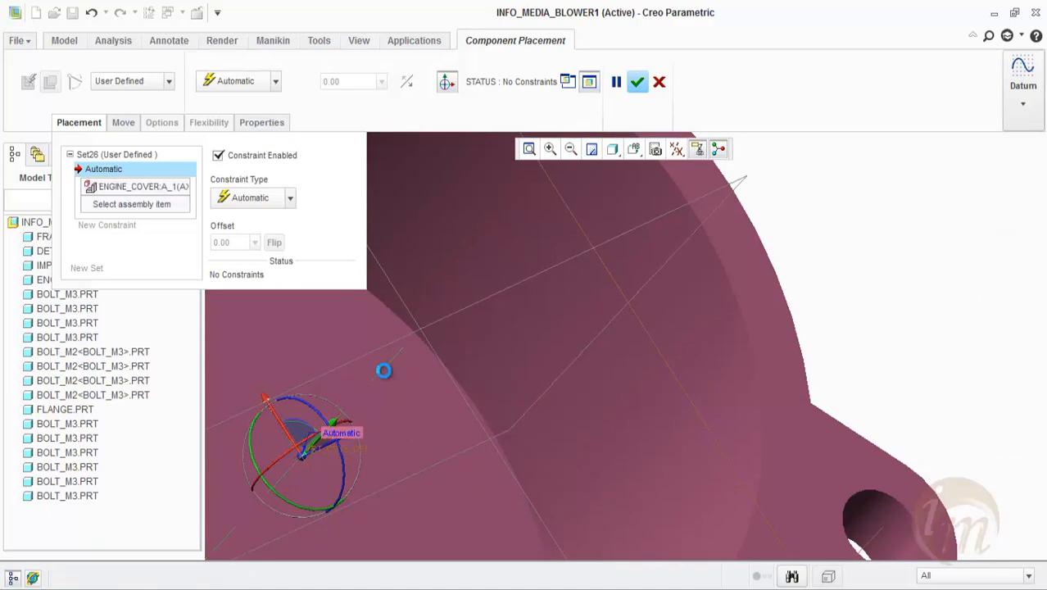
pyautogui.scroll(-5, 393, 354)
pyautogui.scroll(-1, 484, 362)
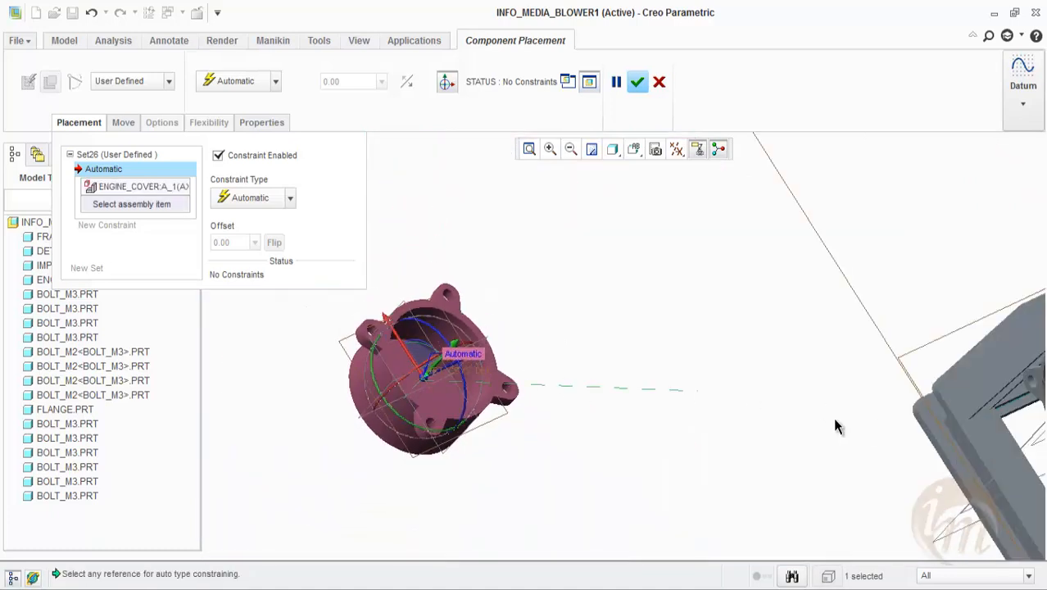
pyautogui.scroll(-3, 565, 366)
pyautogui.scroll(2, 861, 379)
pyautogui.scroll(2, 859, 378)
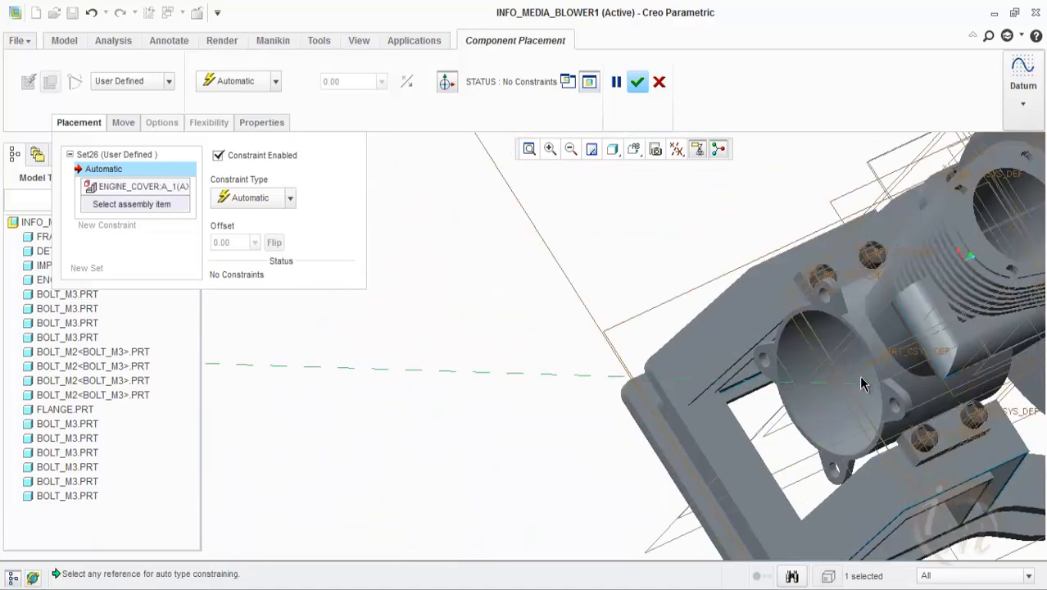
pyautogui.click(852, 371)
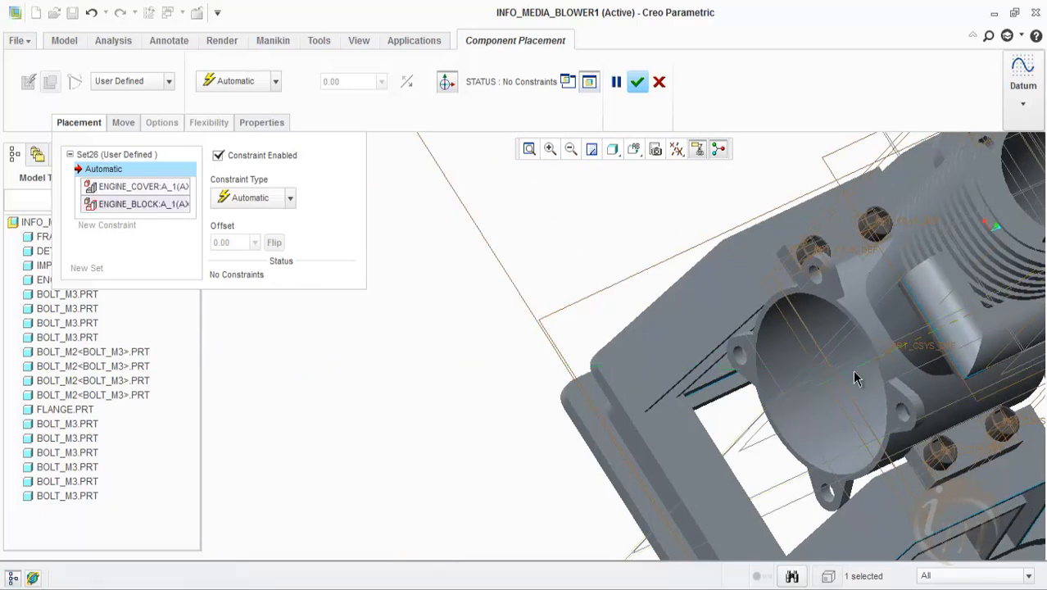
# Set the axis constraint type to Coincident and flip the engine cover's direction.
pyautogui.scroll(-3, 786, 393)
pyautogui.moveTo(686, 456); pyautogui.dragTo(598, 413, button='middle')
pyautogui.click(247, 201)
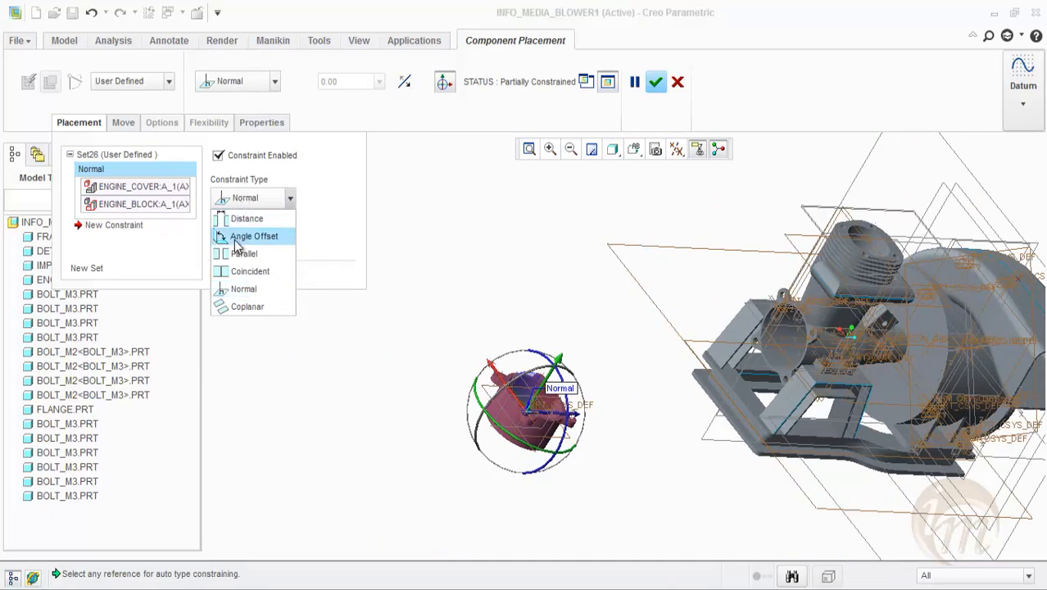
pyautogui.click(242, 269)
pyautogui.moveTo(610, 375); pyautogui.dragTo(576, 368, button='middle')
pyautogui.click(276, 244)
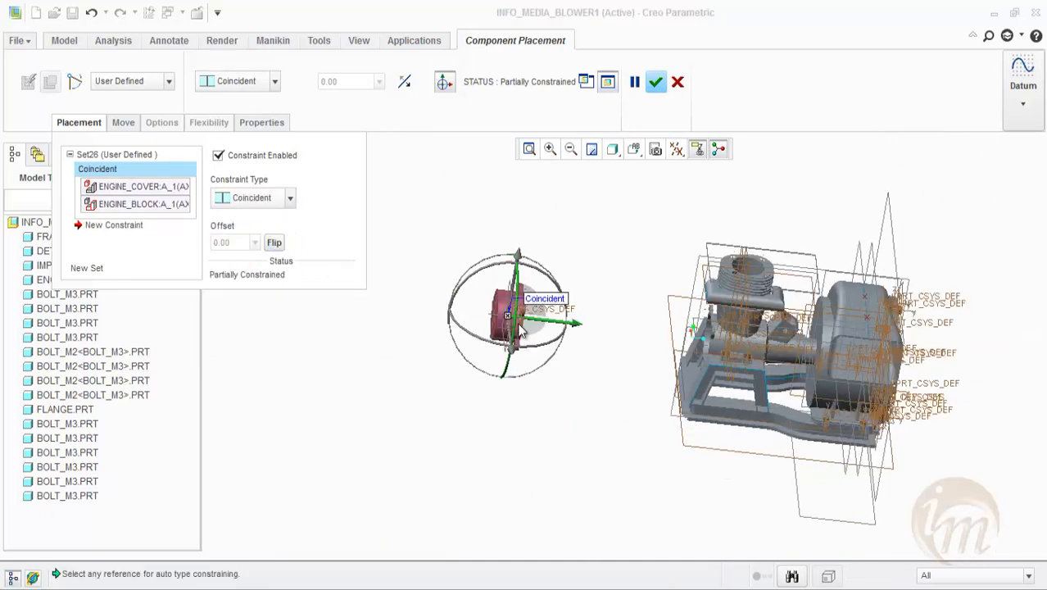
# Add a second constraint between the axis of an engine cover ear hole and the axis of the matching ear hole on the engine block.
pyautogui.scroll(-3, 520, 326)
pyautogui.moveTo(546, 337); pyautogui.dragTo(627, 344, button='middle')
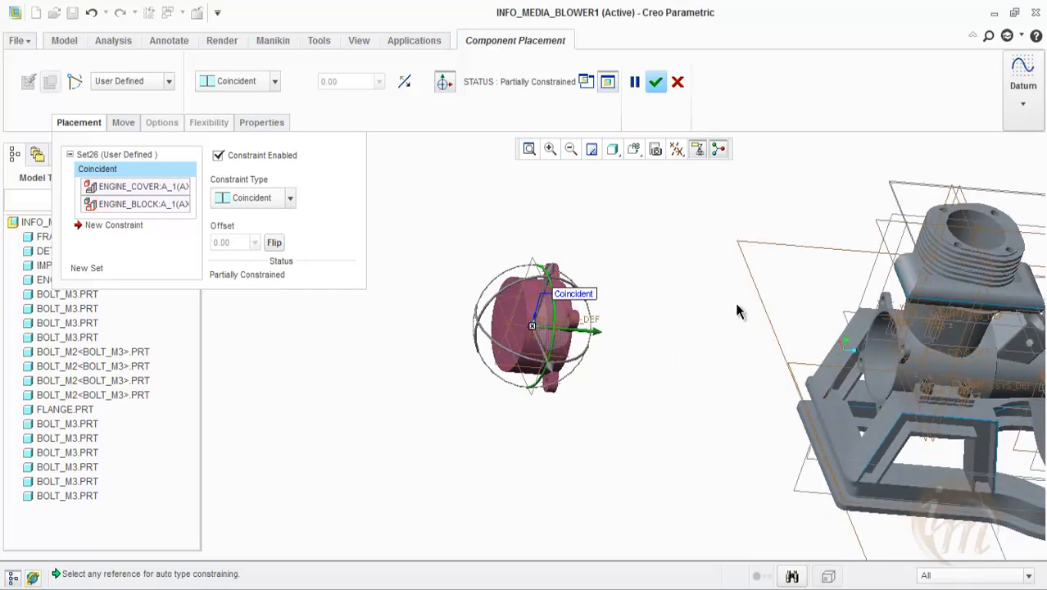
pyautogui.click(117, 225)
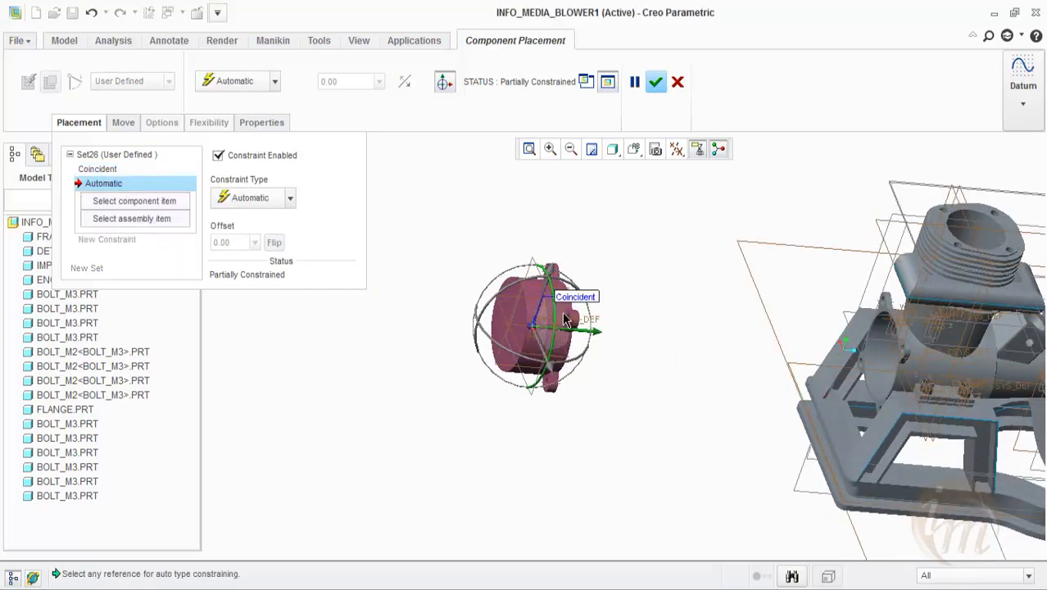
pyautogui.scroll(-4, 565, 320)
pyautogui.click(590, 338)
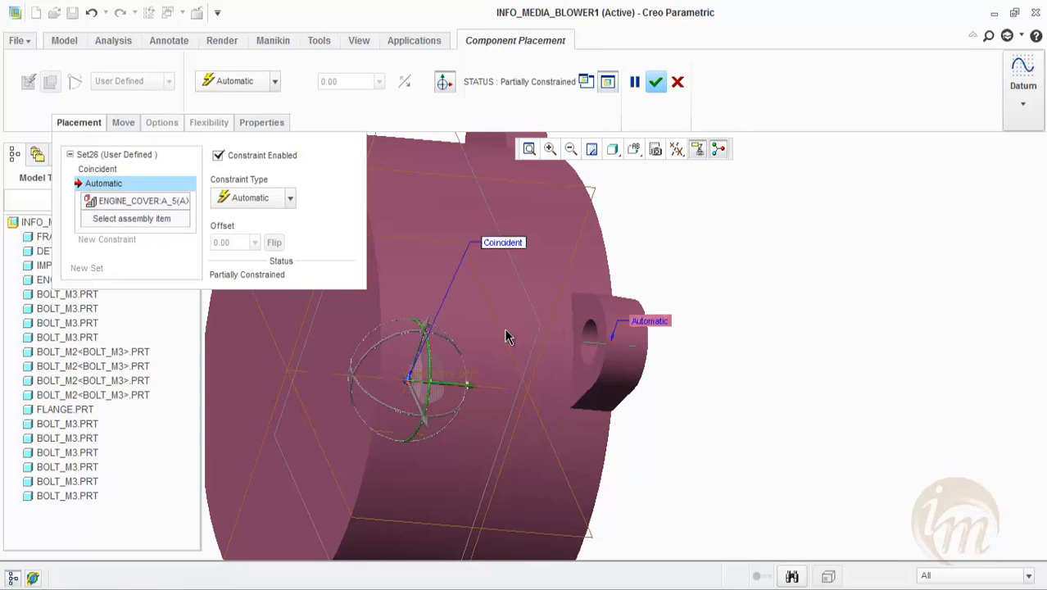
pyautogui.scroll(3, 506, 336)
pyautogui.scroll(4, 606, 369)
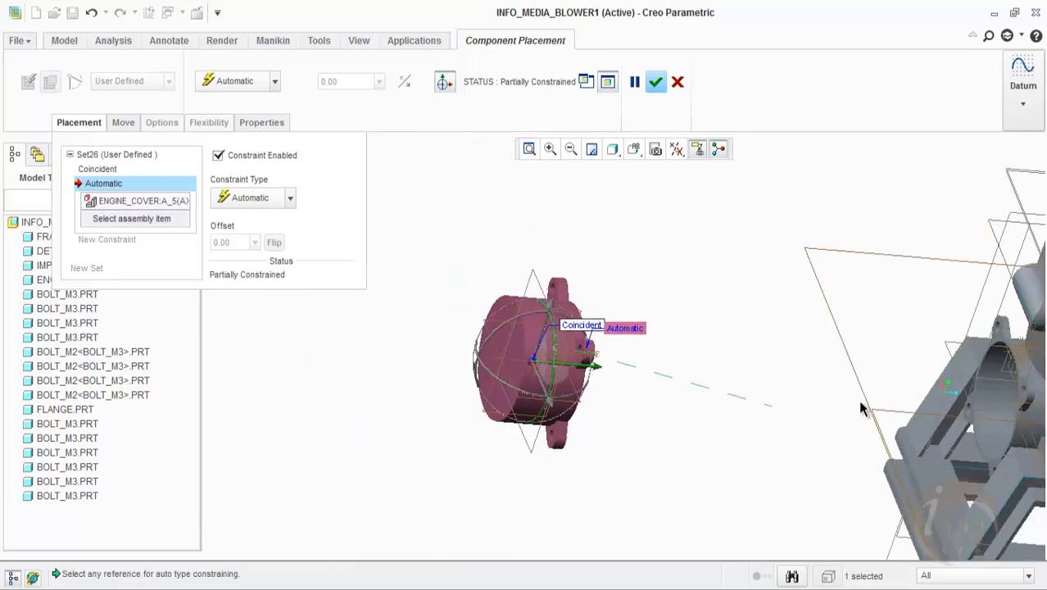
pyautogui.scroll(-5, 966, 405)
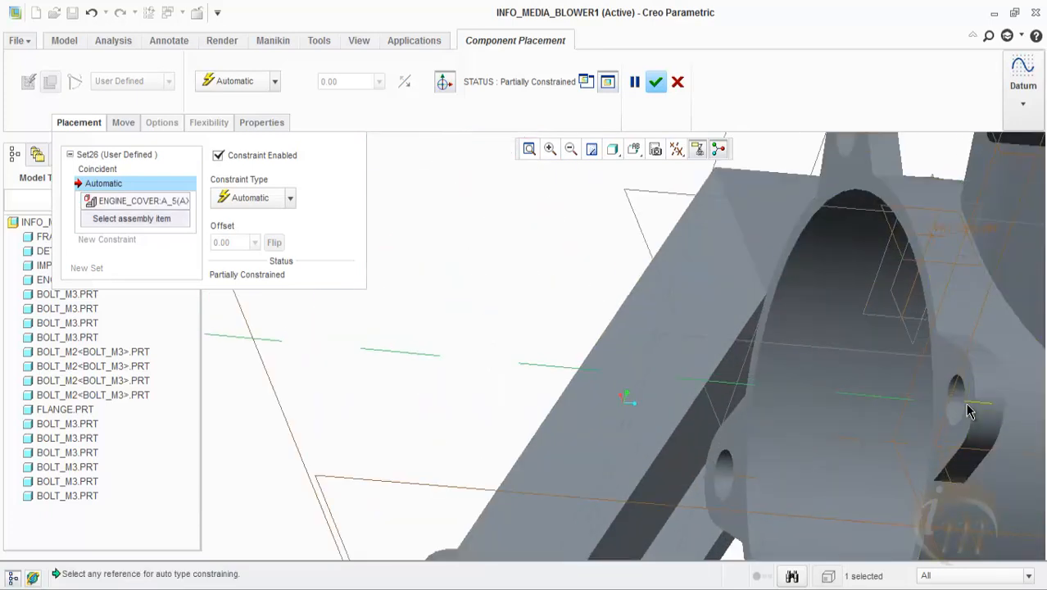
pyautogui.click(960, 405)
pyautogui.scroll(4, 770, 395)
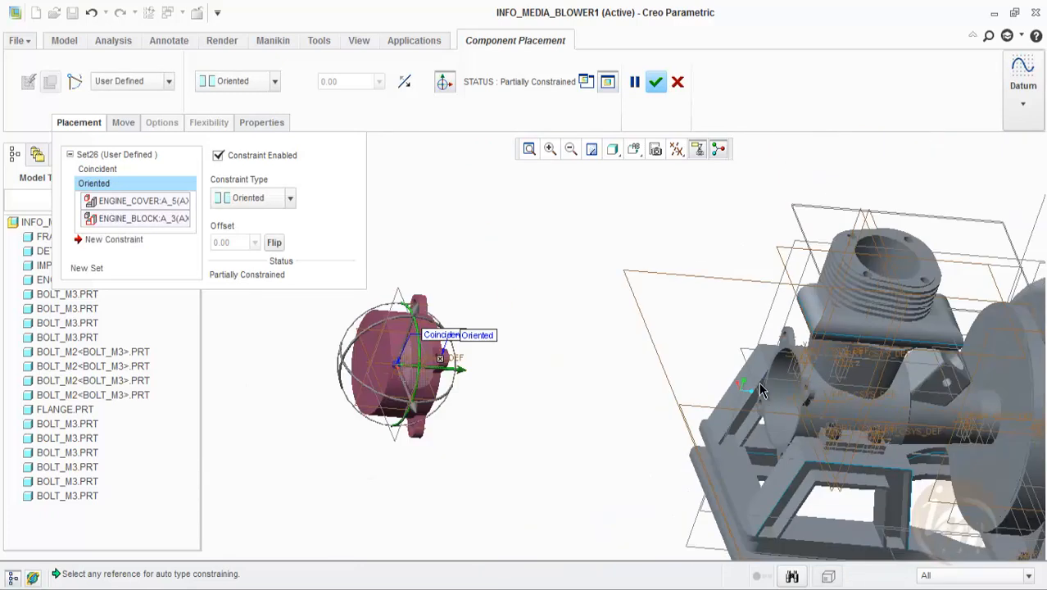
pyautogui.scroll(2, 760, 391)
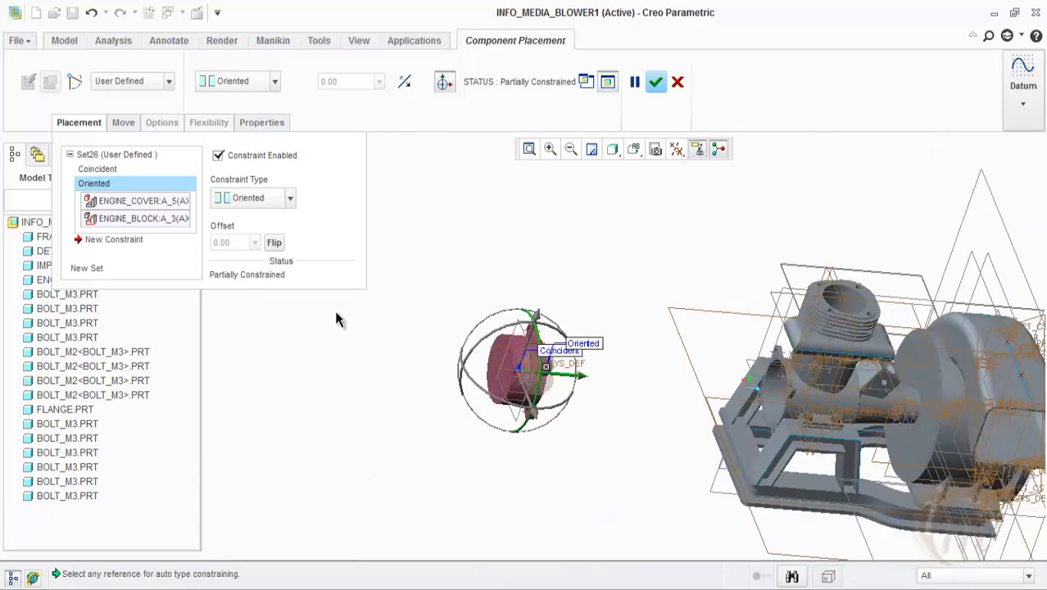
# Try the Coincident type on the ear-hole axis constraint and return it to Oriented.
pyautogui.click(242, 210)
pyautogui.click(245, 273)
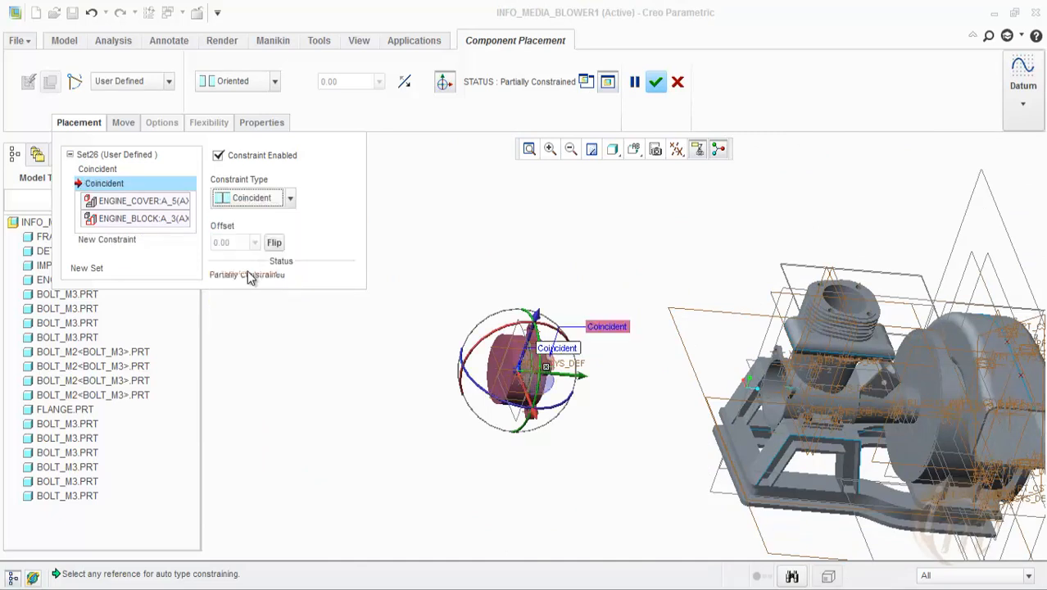
pyautogui.click(247, 200)
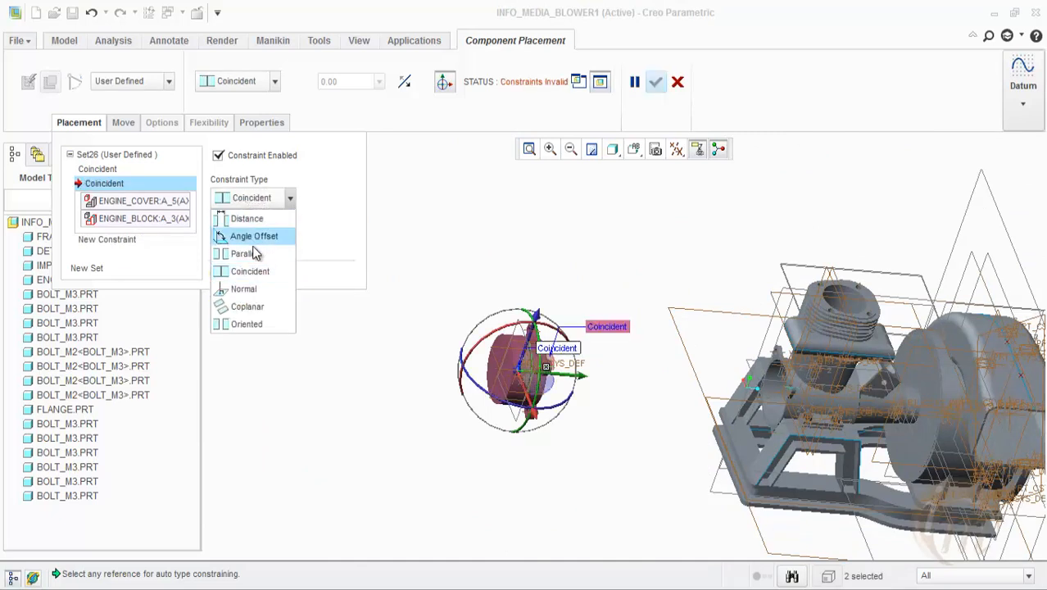
pyautogui.click(250, 323)
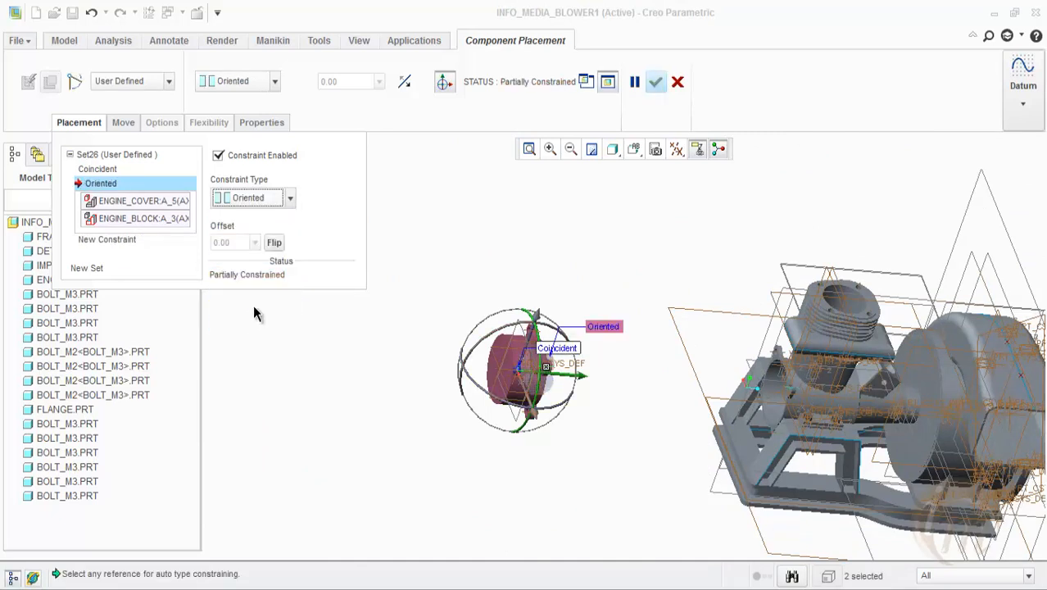
# Add a third constraint between the engine cover's open mounting face and the engine block's matching end face.
pyautogui.click(141, 241)
pyautogui.moveTo(435, 339); pyautogui.dragTo(415, 333, button='middle')
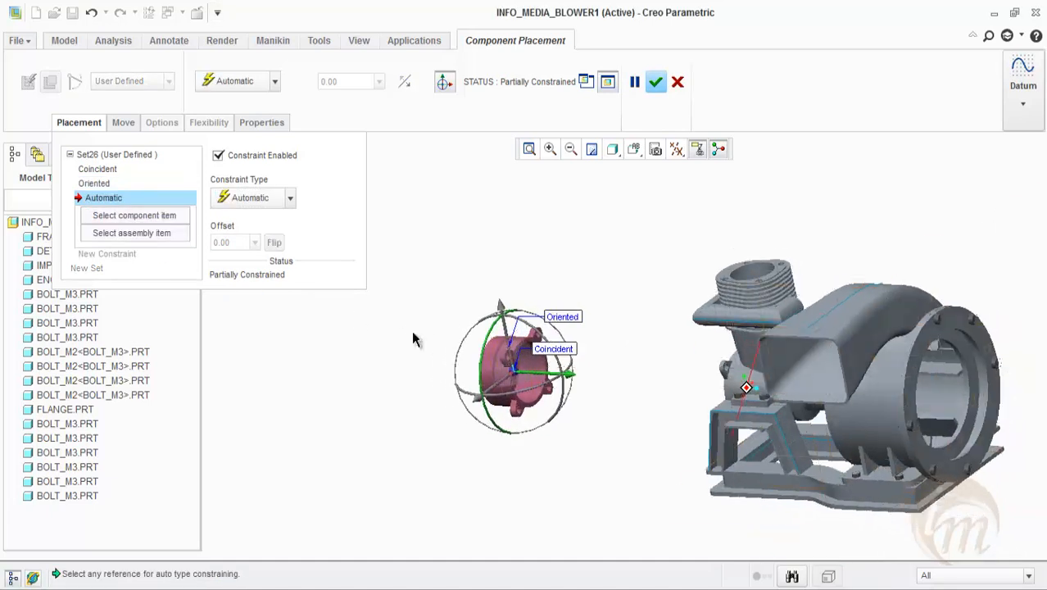
pyautogui.scroll(-3, 537, 408)
pyautogui.scroll(-2, 537, 413)
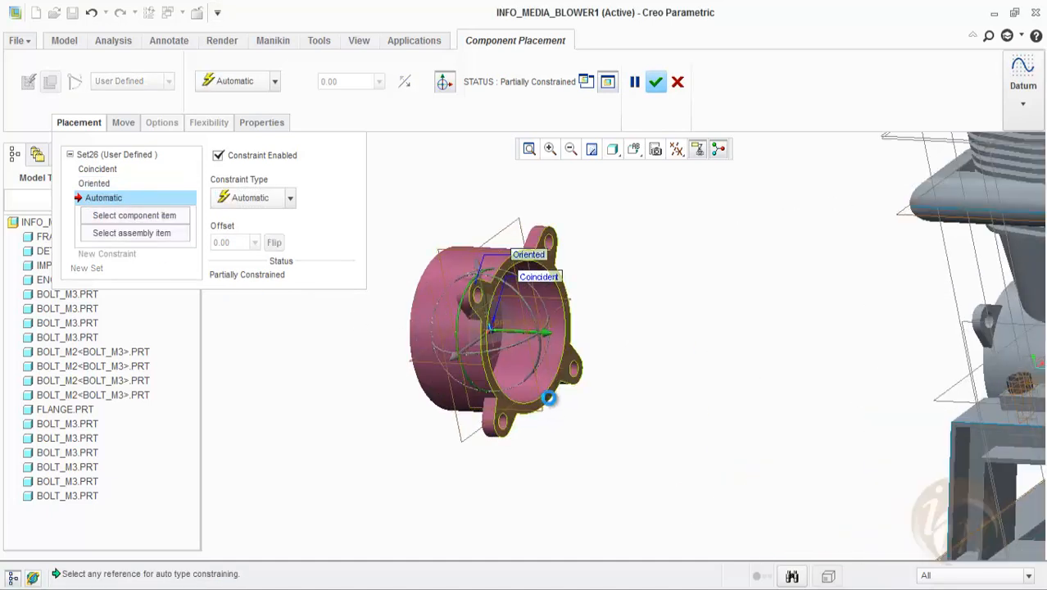
pyautogui.click(549, 398)
pyautogui.scroll(4, 549, 398)
pyautogui.moveTo(585, 413); pyautogui.dragTo(733, 418, button='middle')
pyautogui.scroll(-5, 733, 417)
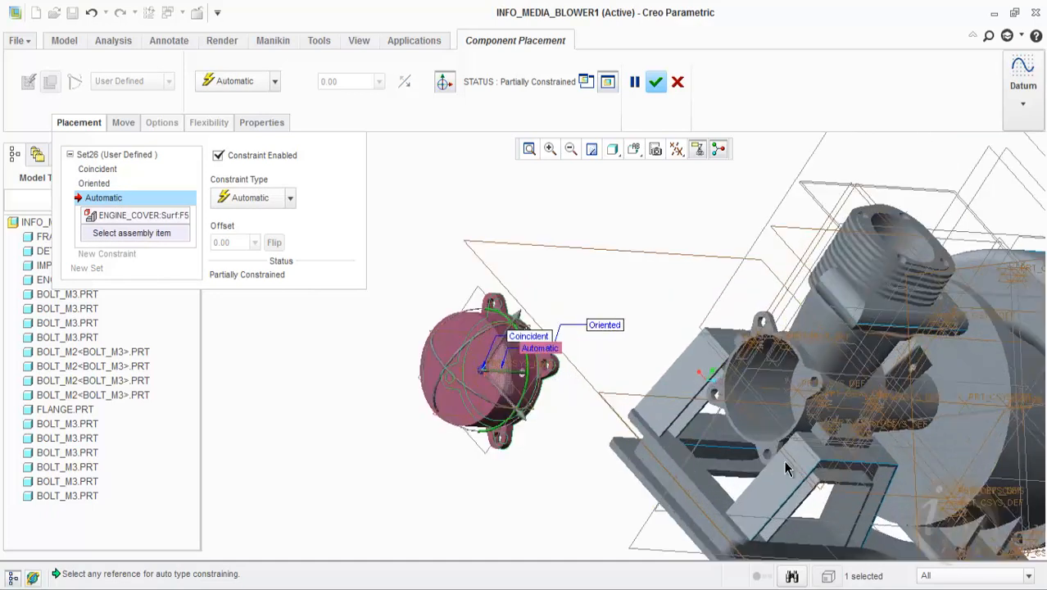
pyautogui.click(776, 459)
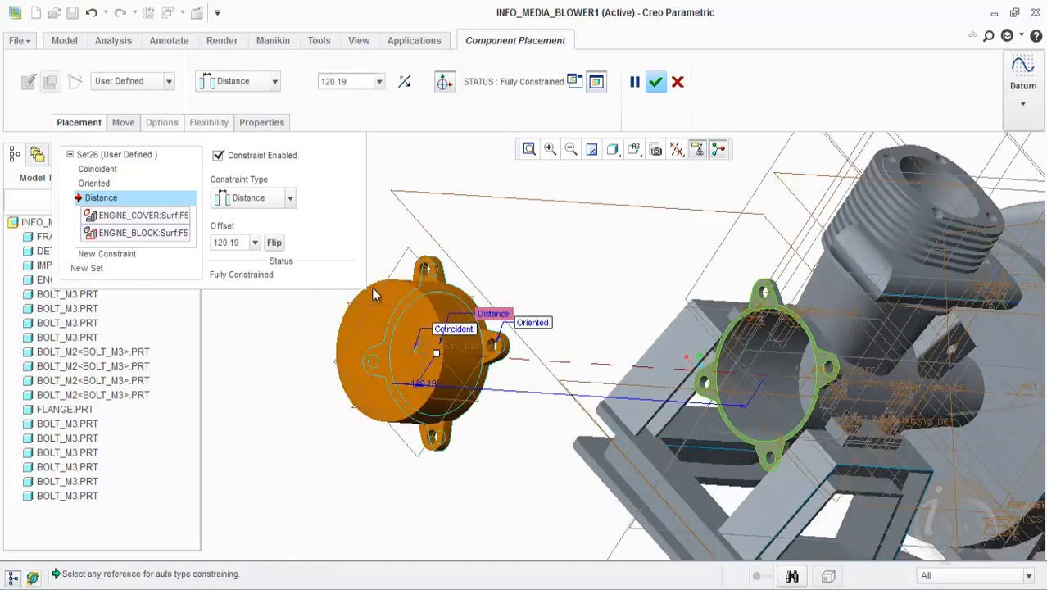
# Change the constraint between the engine cover's mounting face and the engine block's end face from Distance to Coincident.
pyautogui.click(234, 201)
pyautogui.click(249, 273)
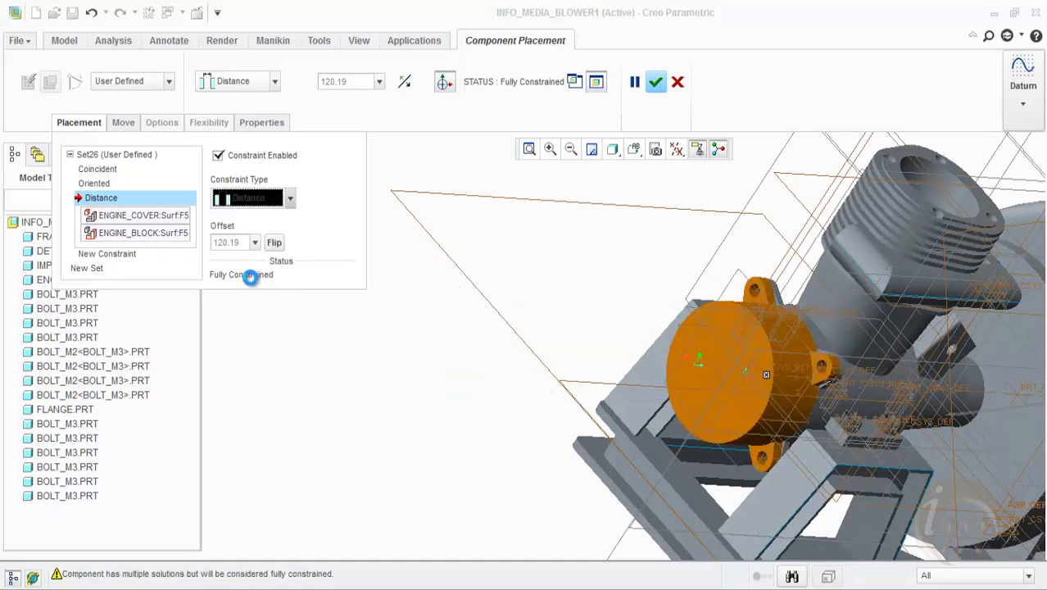
pyautogui.moveTo(738, 348); pyautogui.dragTo(693, 331, button='middle')
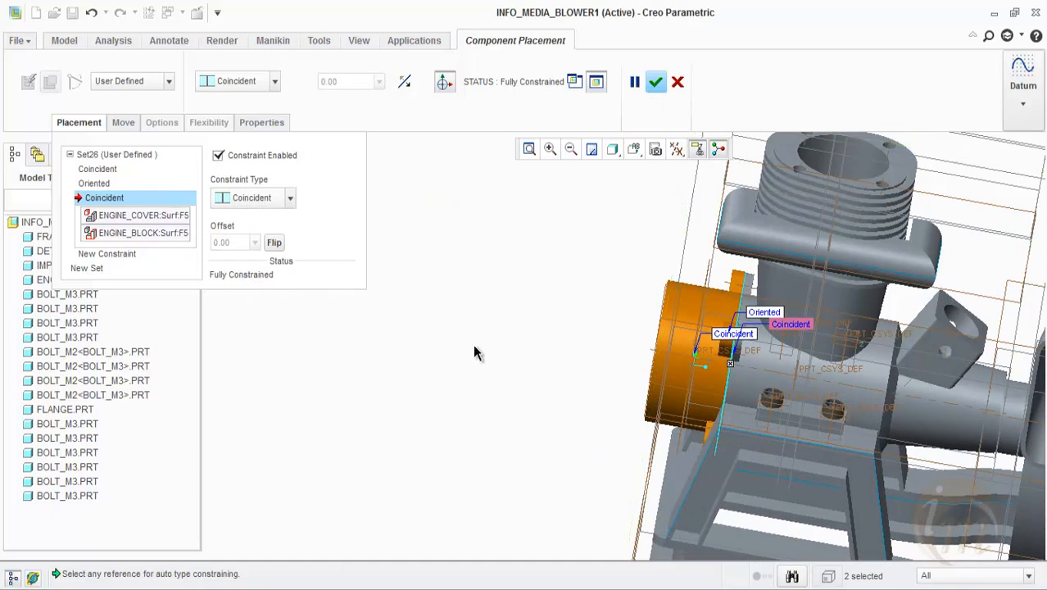
pyautogui.keyDown('shift'); pyautogui.moveTo(465, 345); pyautogui.dragTo(373, 321, button='middle'); pyautogui.keyUp('shift')
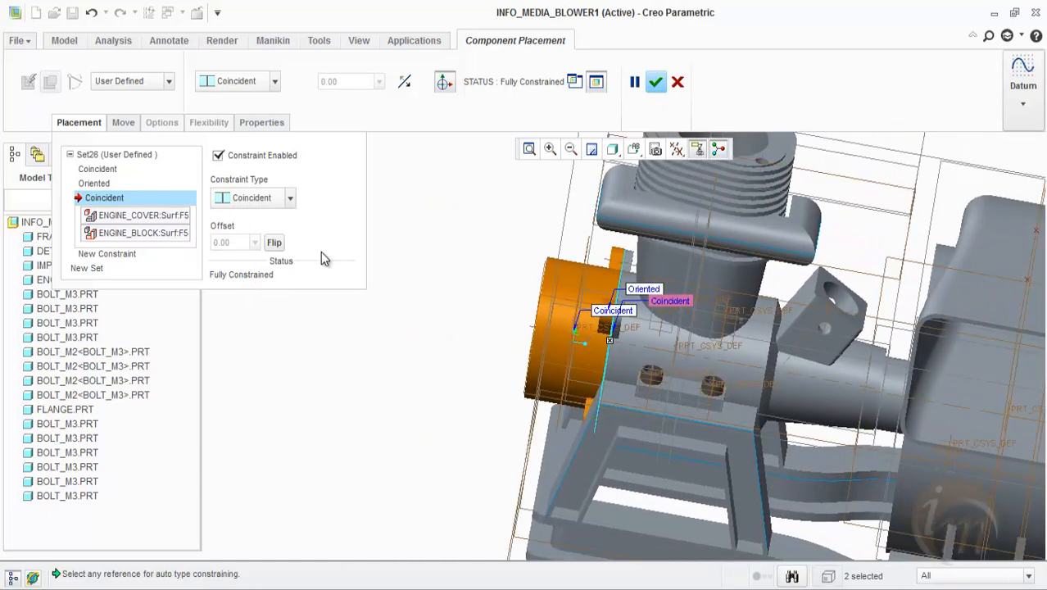
# Disable the engine cover's coincident face constraint and enable it again.
pyautogui.click(245, 156)
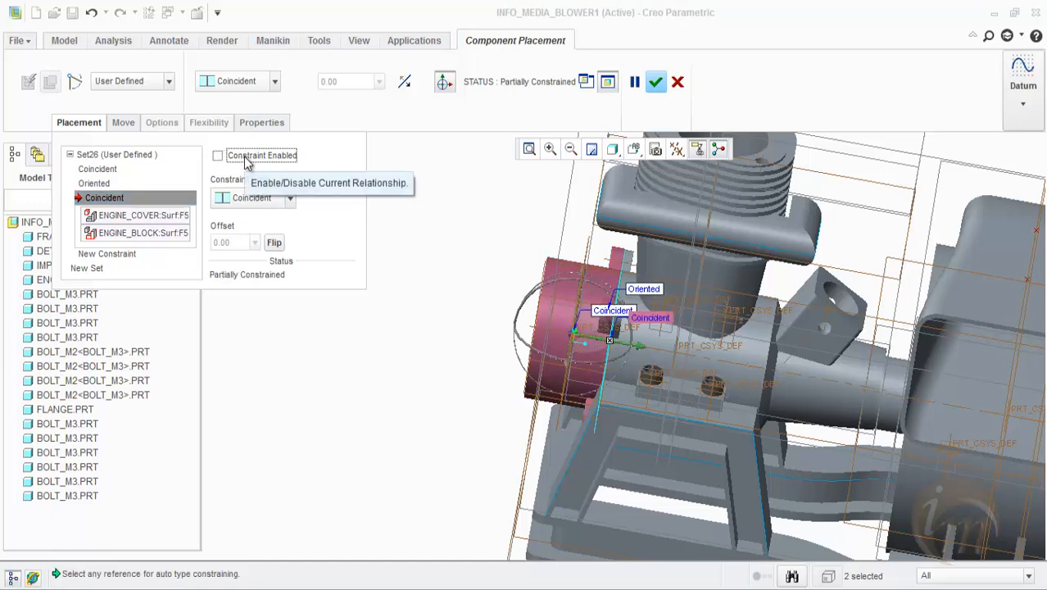
pyautogui.click(244, 157)
pyautogui.click(218, 156)
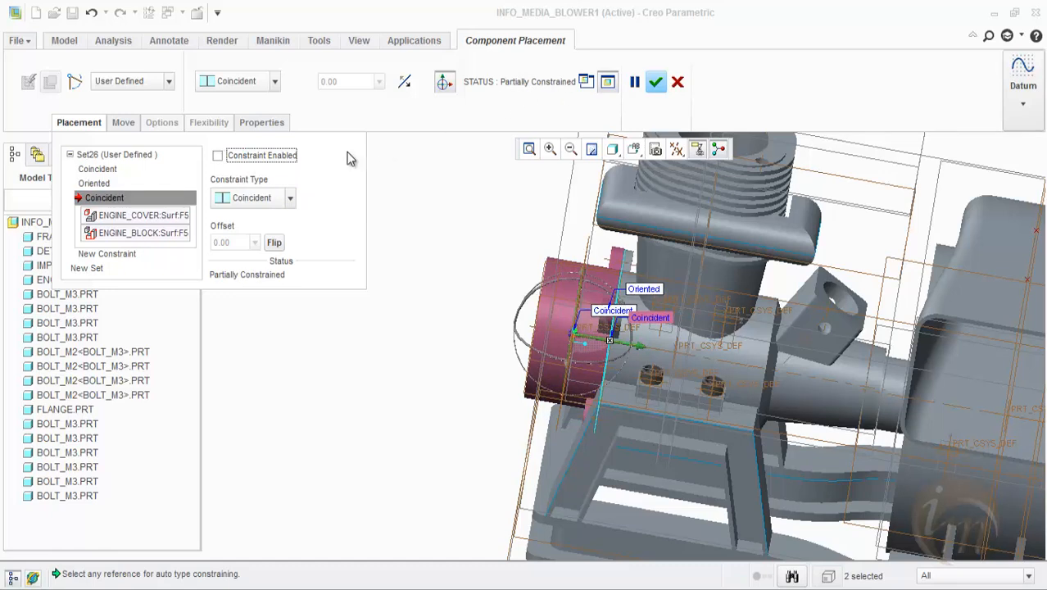
pyautogui.click(254, 156)
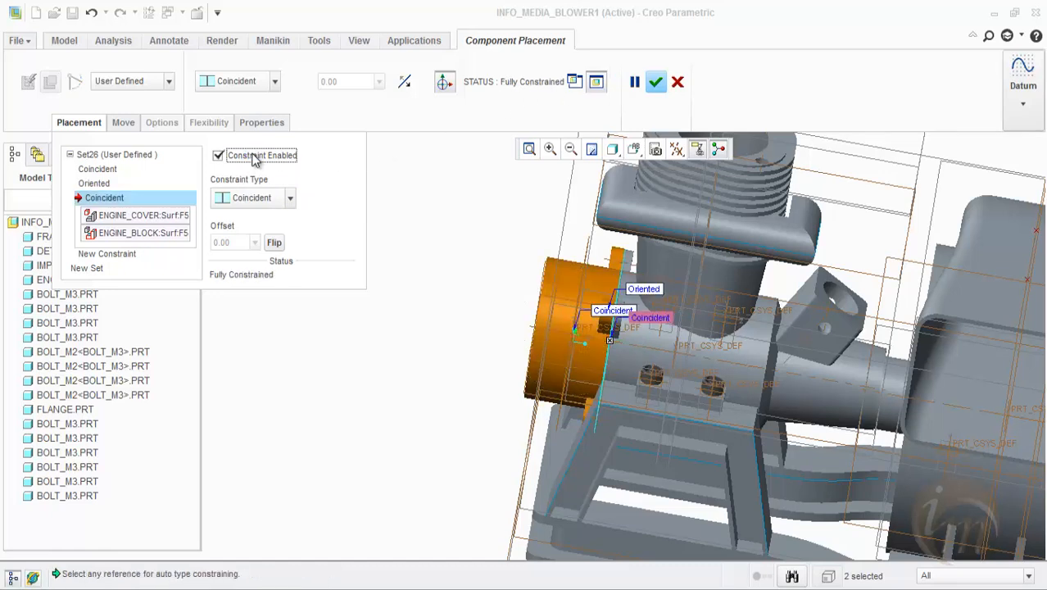
# Accept the engine cover's placement in the assembly.
pyautogui.click(656, 87)
pyautogui.scroll(5, 337, 286)
pyautogui.moveTo(399, 278); pyautogui.dragTo(401, 300, button='middle')
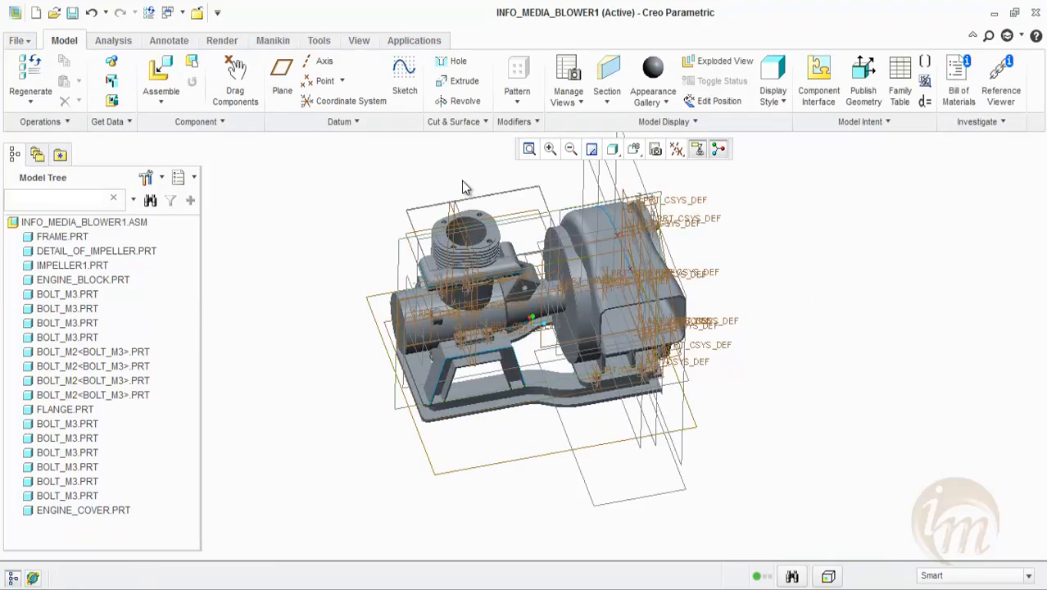
# Insert engine_head.prt into the assembly and move it up clear of the blower housing.
pyautogui.scroll(-4, 440, 182)
pyautogui.click(161, 78)
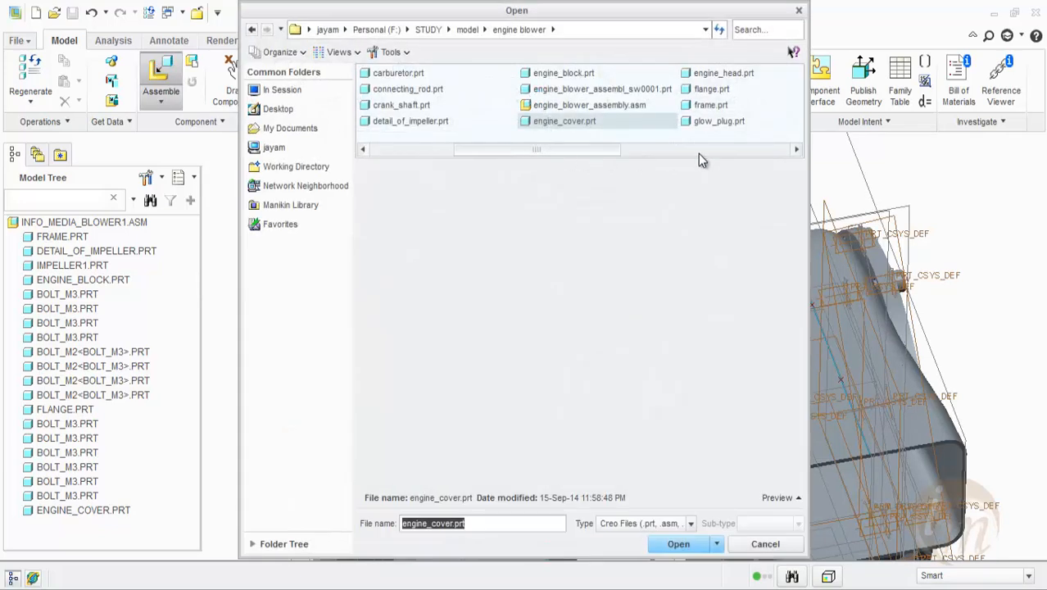
pyautogui.click(697, 150)
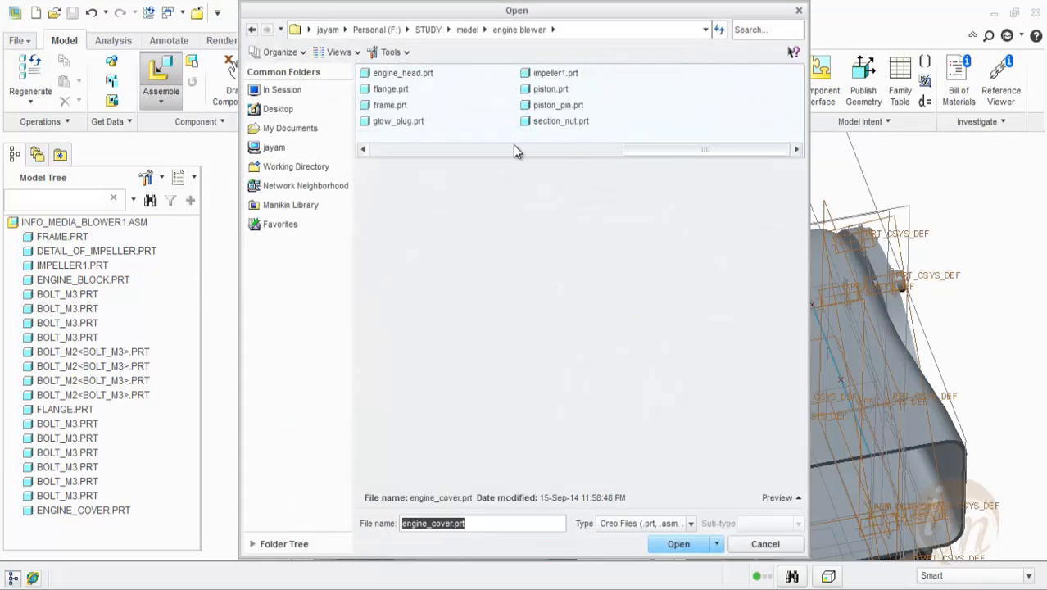
pyautogui.click(404, 74)
pyautogui.click(678, 544)
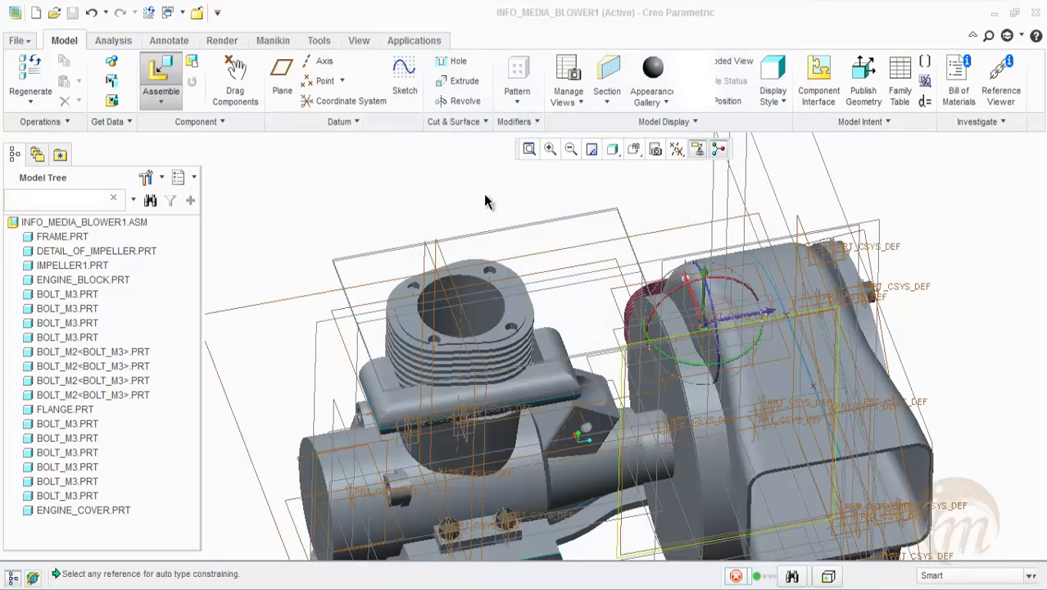
pyautogui.moveTo(707, 279); pyautogui.dragTo(709, 135)
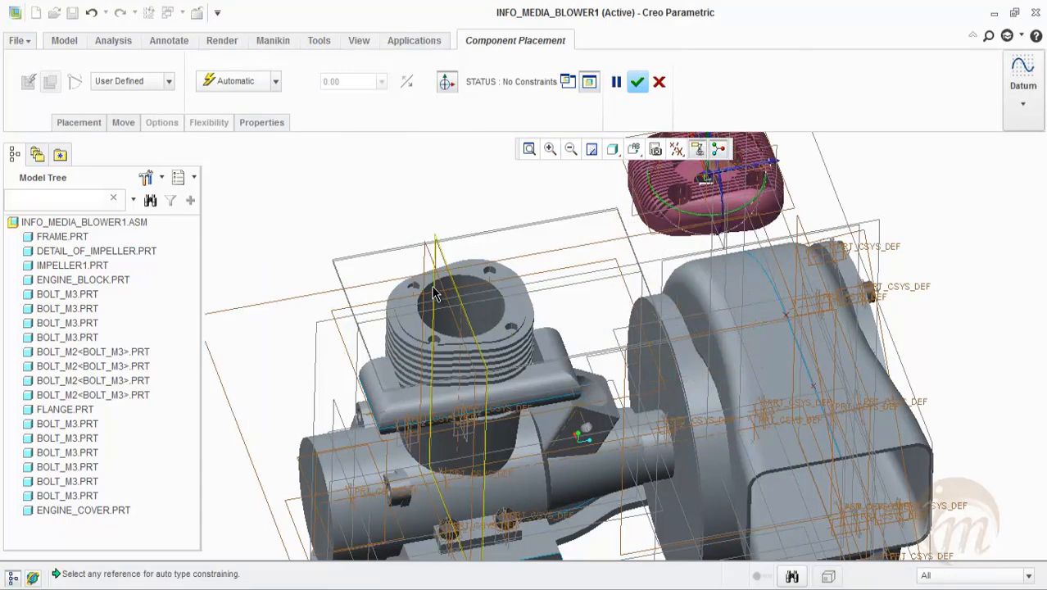
# Add a Coincident constraint between the engine head's round central recess and the engine block's cylinder bore.
pyautogui.scroll(2, 463, 323)
pyautogui.scroll(-3, 619, 336)
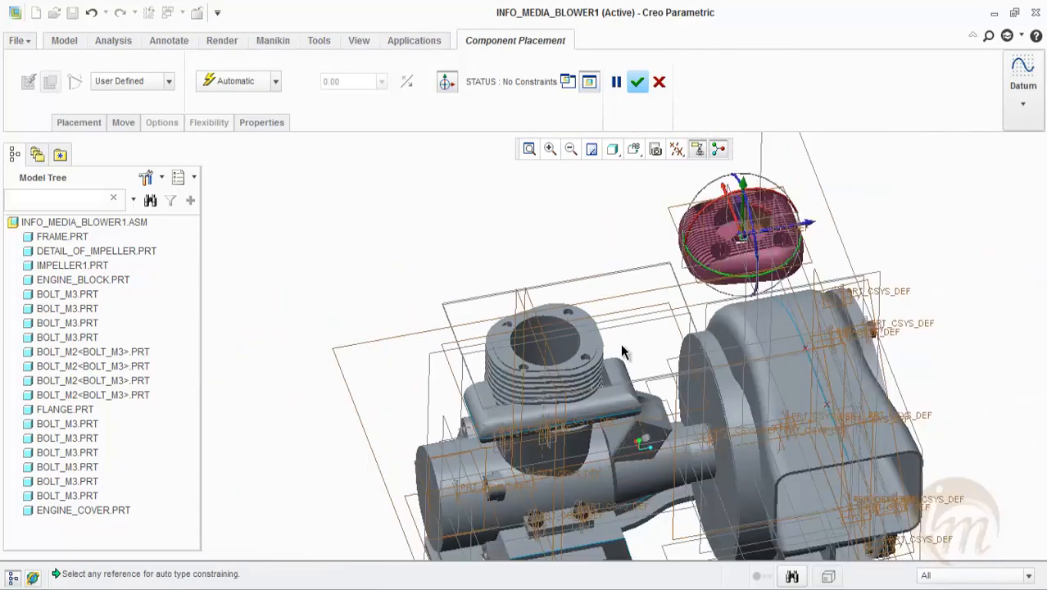
pyautogui.scroll(2, 743, 231)
pyautogui.click(217, 85)
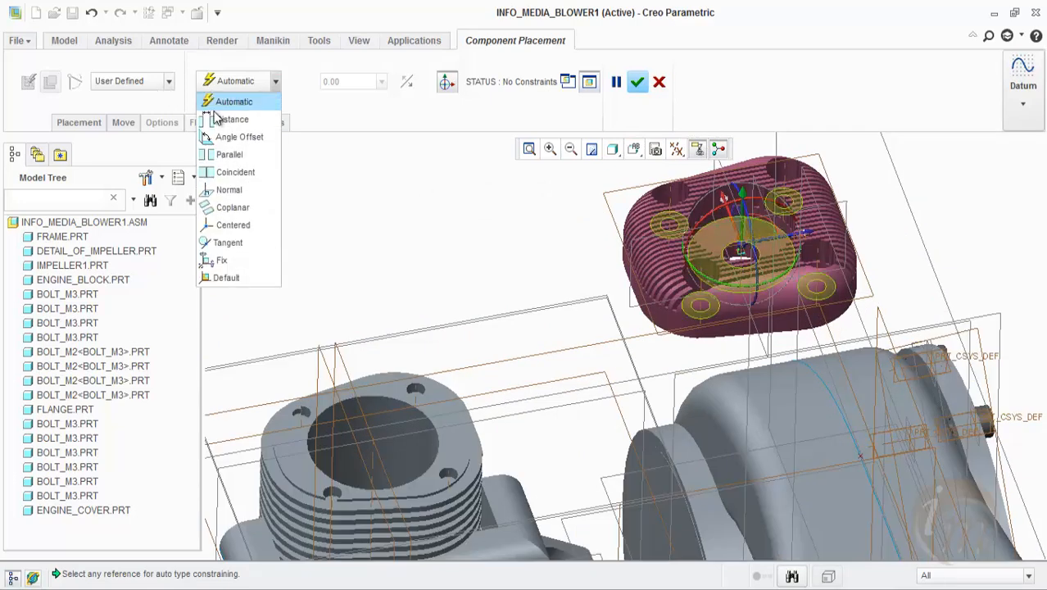
pyautogui.click(235, 172)
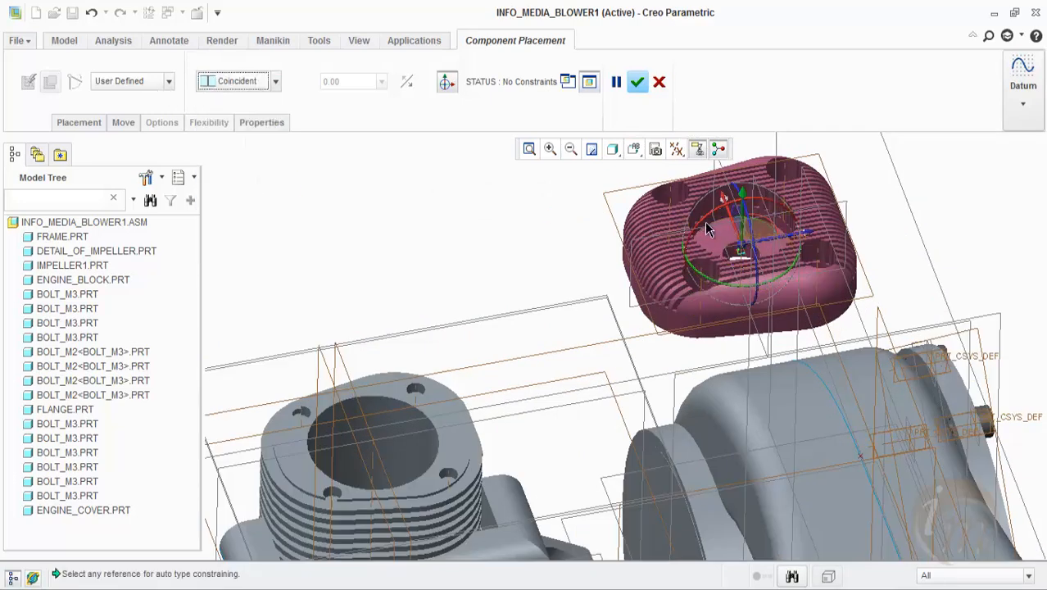
pyautogui.scroll(1, 778, 248)
pyautogui.scroll(1, 778, 247)
pyautogui.click(741, 279)
pyautogui.scroll(-3, 517, 408)
pyautogui.scroll(3, 486, 421)
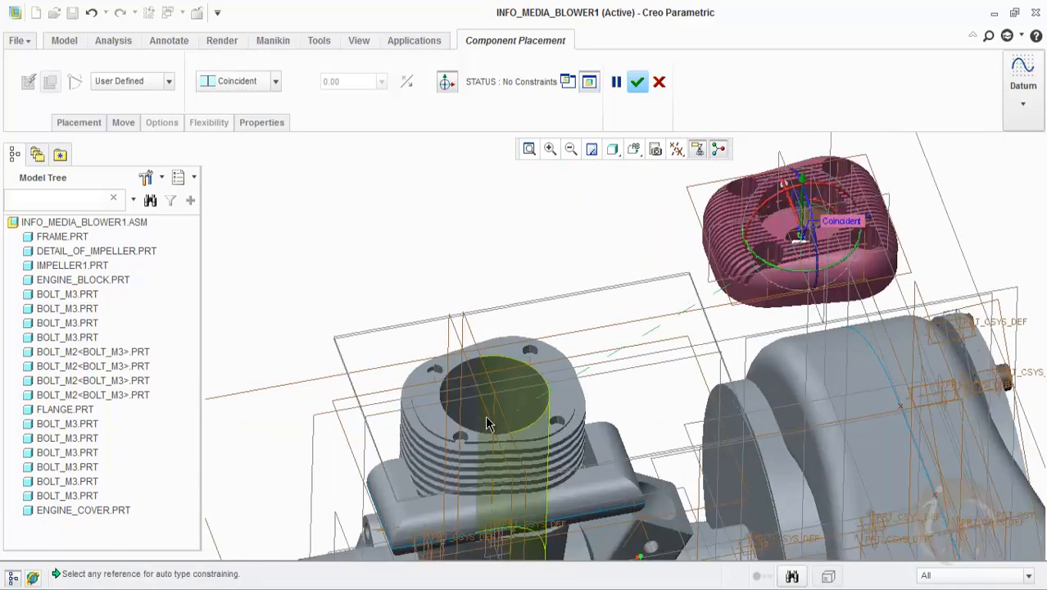
pyautogui.click(487, 420)
# Move the engine head upward along the bore axis until it is clear above the cylinder.
pyautogui.scroll(-5, 512, 378)
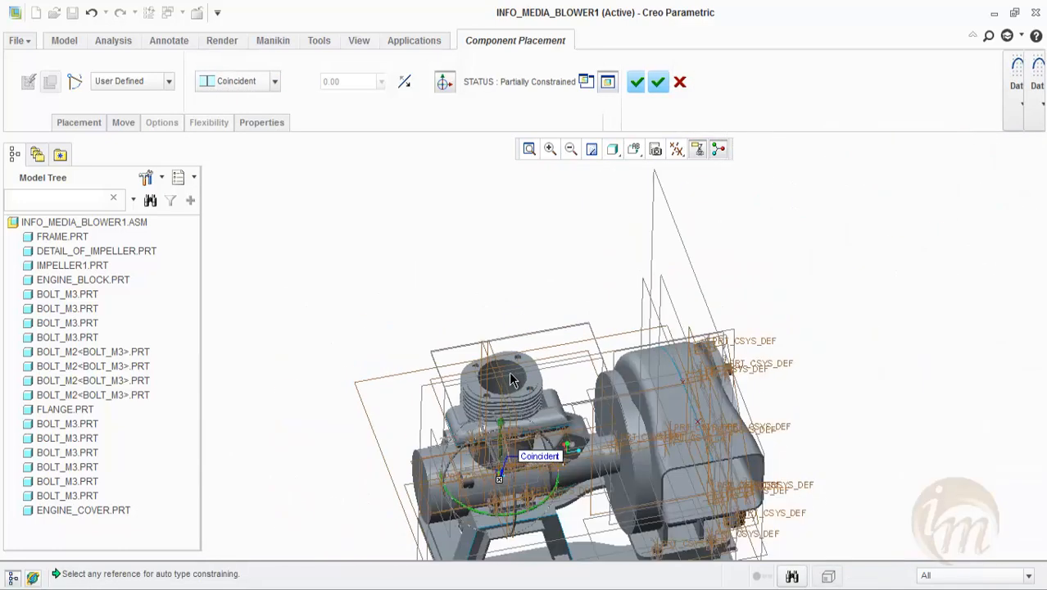
pyautogui.scroll(3, 510, 378)
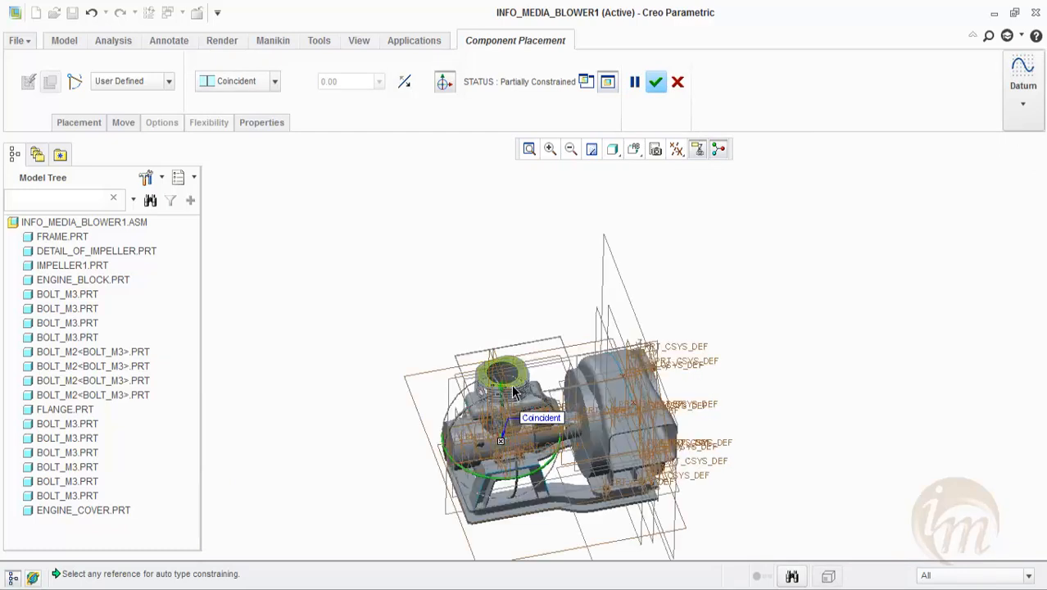
pyautogui.moveTo(503, 340); pyautogui.dragTo(502, 219)
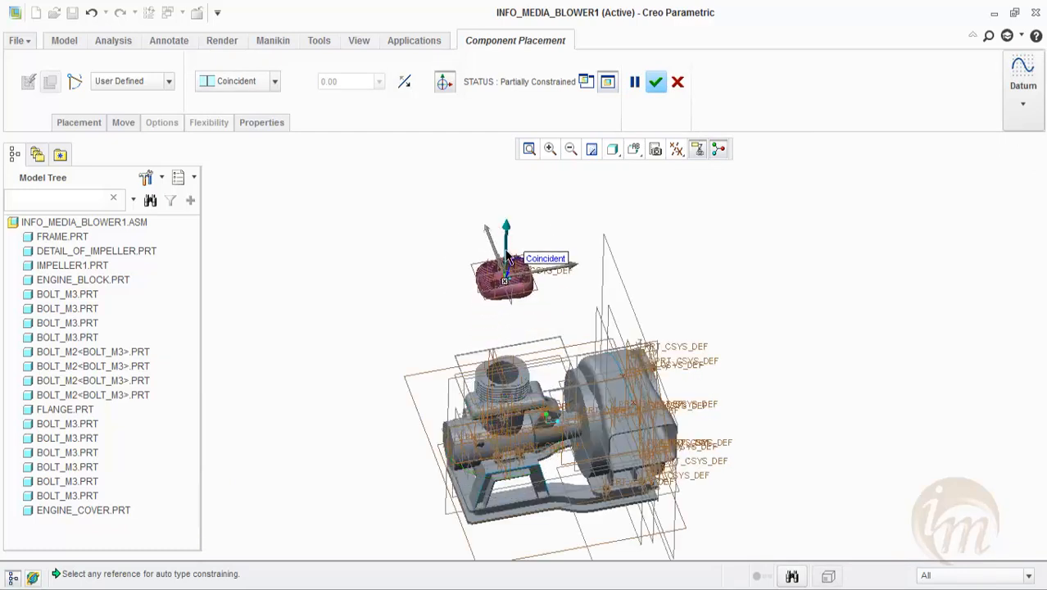
pyautogui.scroll(3, 522, 339)
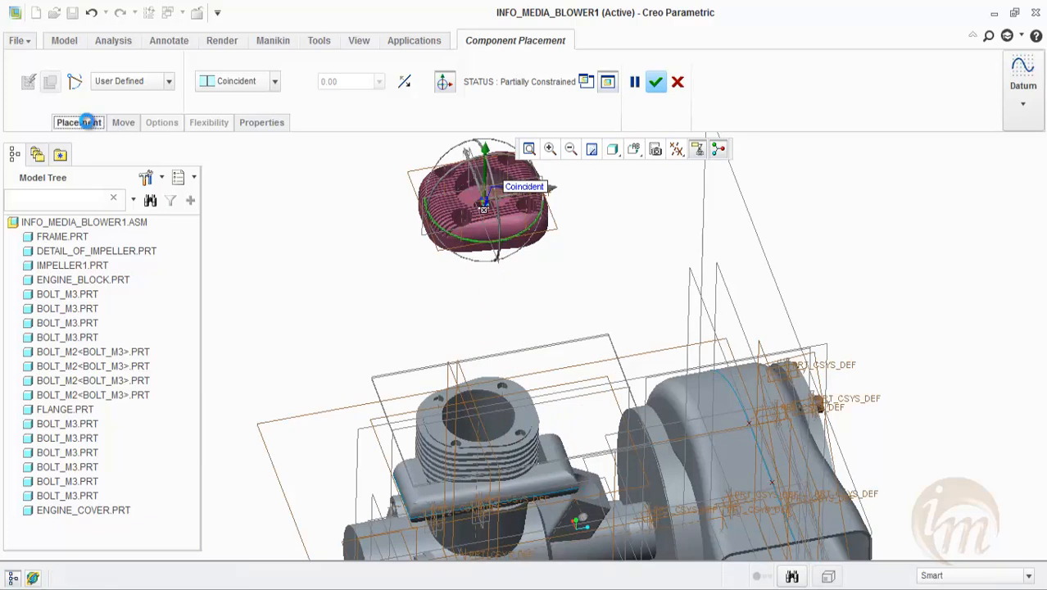
# Add a second constraint for the engine head and pick the cylinder's top face on the engine block as assembly reference.
pyautogui.click(82, 122)
pyautogui.click(115, 223)
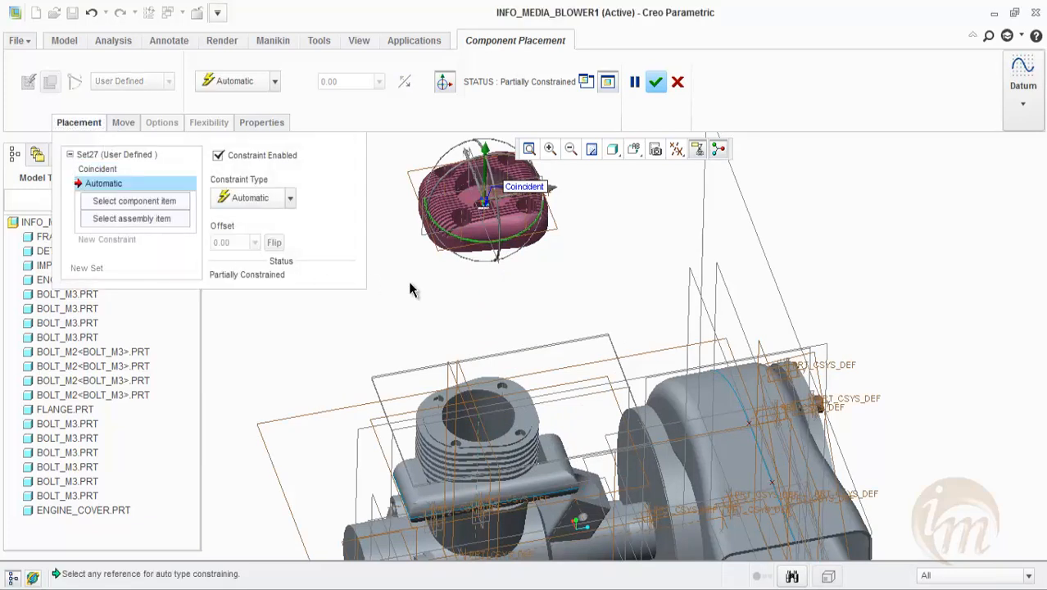
pyautogui.click(521, 425)
pyautogui.moveTo(522, 425); pyautogui.dragTo(481, 330, button='middle')
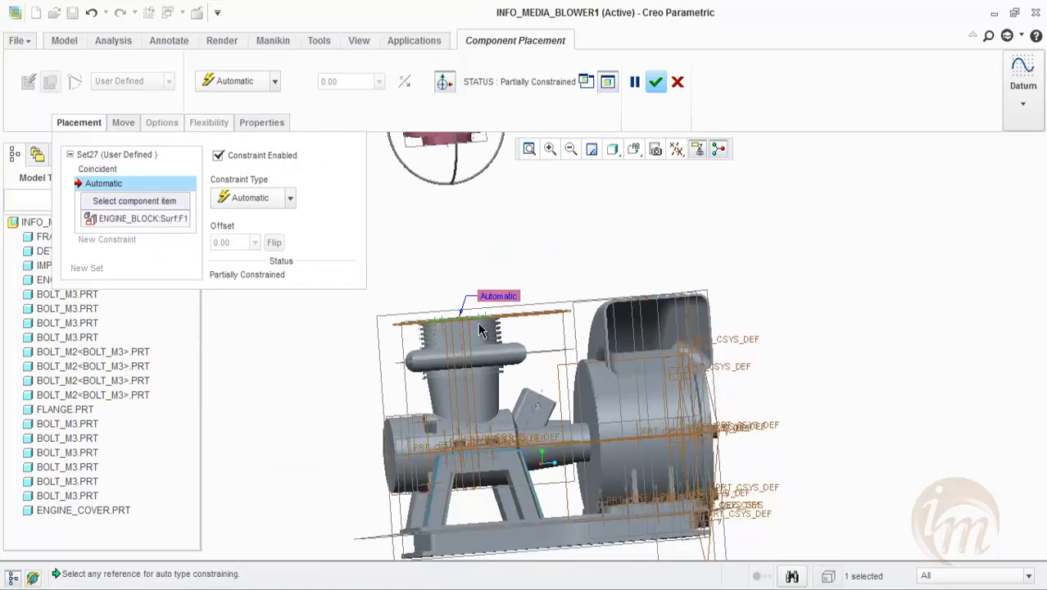
pyautogui.scroll(-3, 481, 331)
pyautogui.scroll(-1, 453, 209)
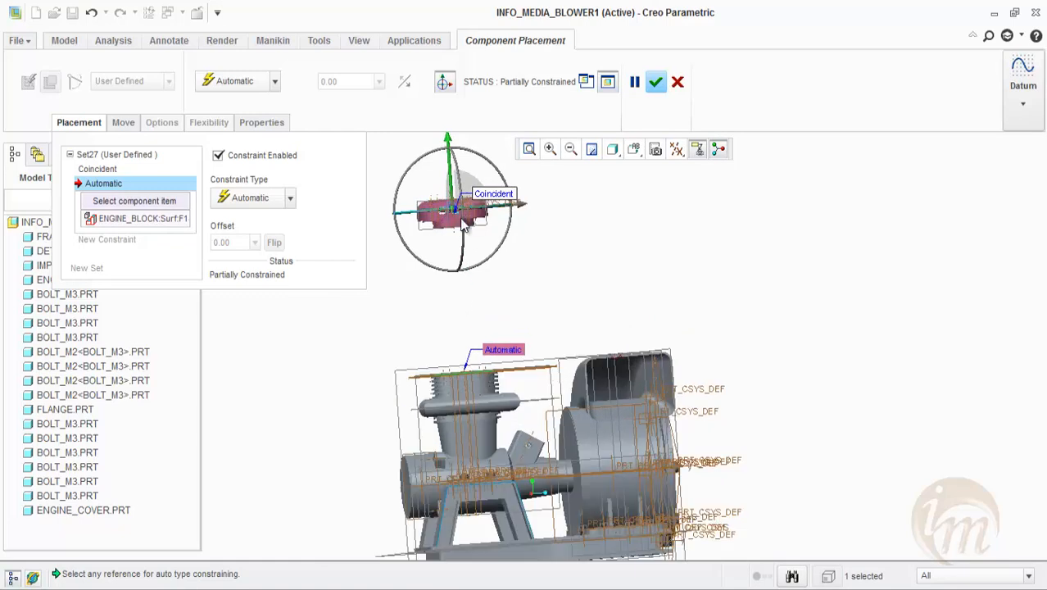
# Show the engine head in a separate window and pick its flat mounting face with the bolt holes as component reference.
pyautogui.click(586, 82)
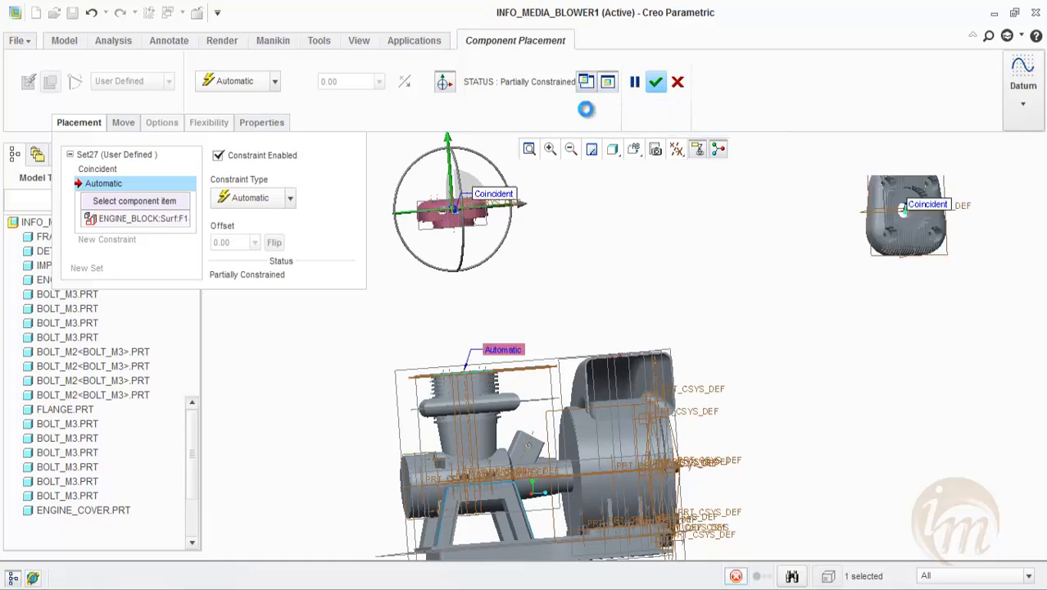
pyautogui.moveTo(861, 218); pyautogui.dragTo(893, 211, button='middle')
pyautogui.moveTo(561, 236); pyautogui.dragTo(475, 420, button='middle')
pyautogui.scroll(-3, 889, 234)
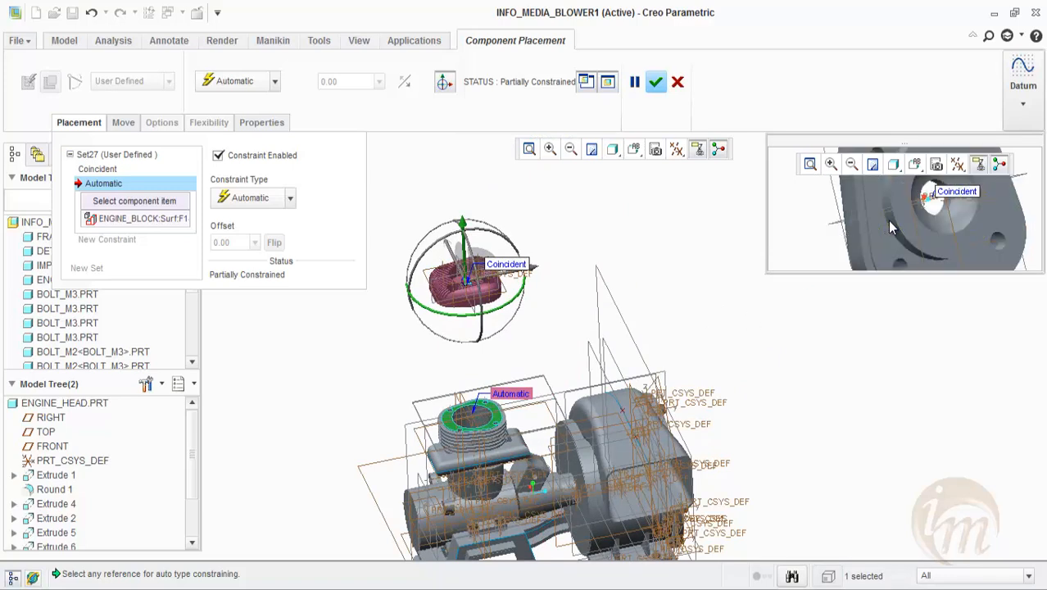
pyautogui.click(889, 240)
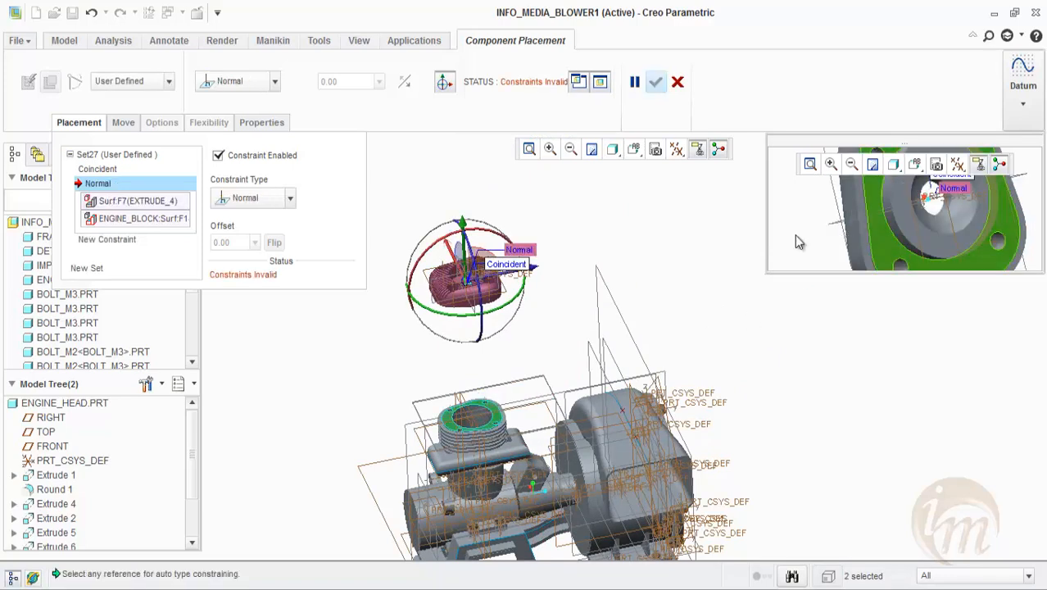
# Set the engine head's face constraint type to Coincident and accept the placement.
pyautogui.click(234, 204)
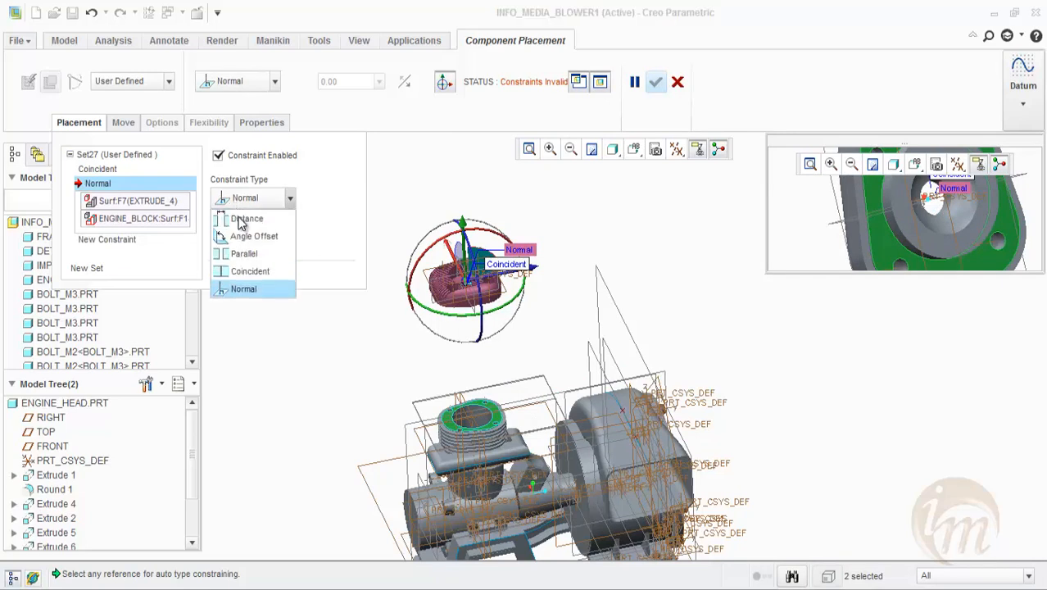
pyautogui.click(246, 268)
pyautogui.scroll(2, 434, 312)
pyautogui.click(655, 83)
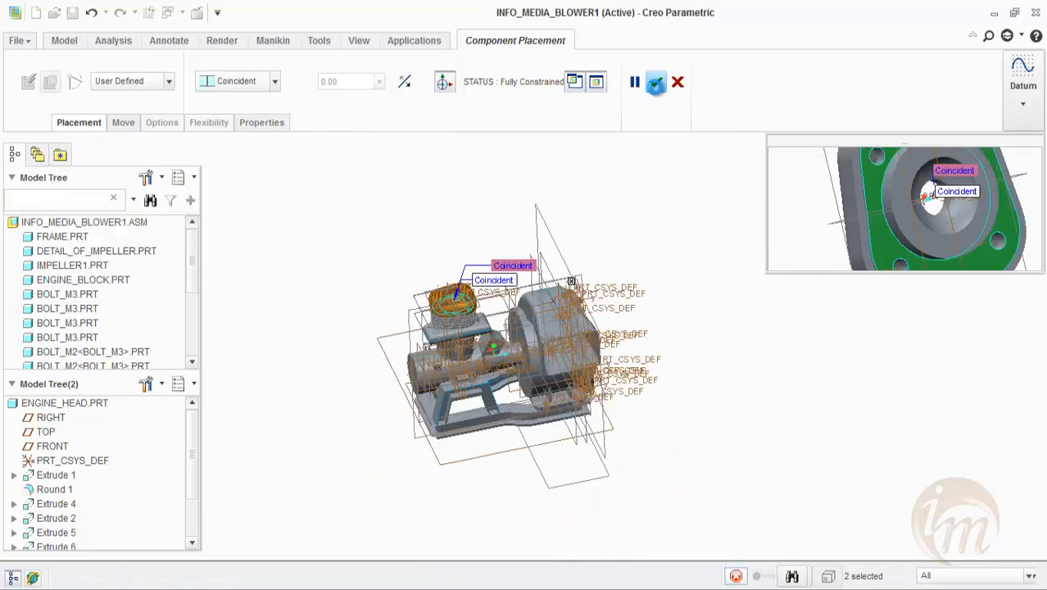
# Insert carburetor.prt into the assembly and turn off the separate component window.
pyautogui.scroll(-3, 403, 246)
pyautogui.moveTo(502, 285); pyautogui.dragTo(498, 306, button='middle')
pyautogui.scroll(3, 537, 358)
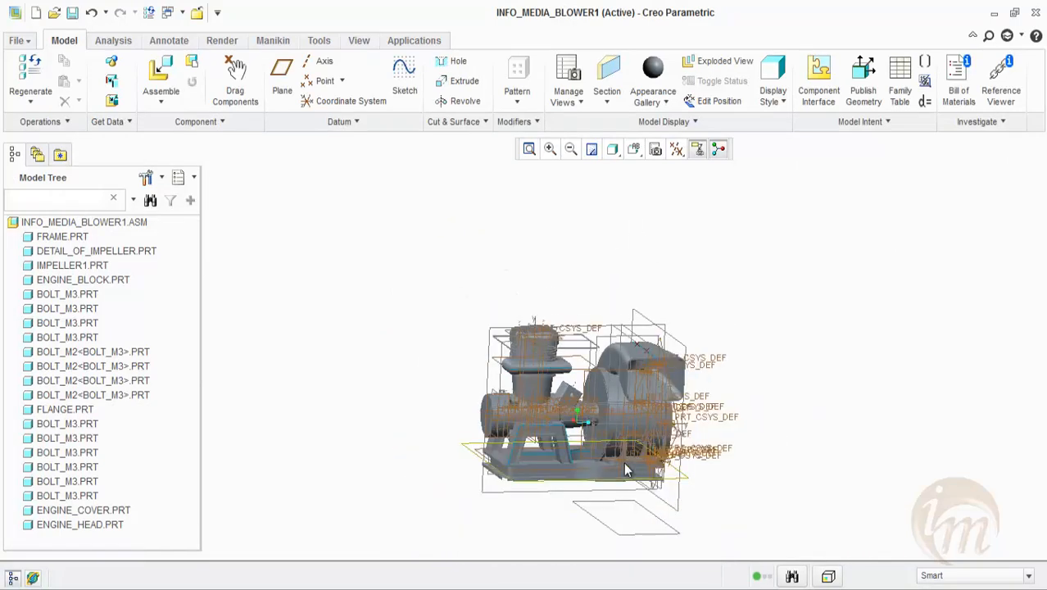
pyautogui.scroll(-3, 545, 377)
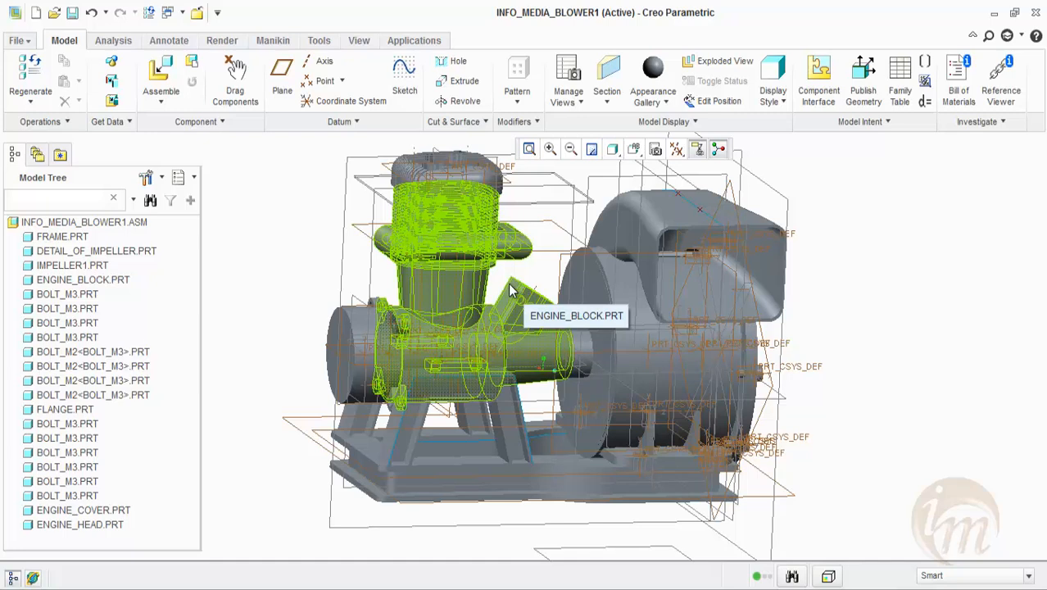
pyautogui.click(160, 74)
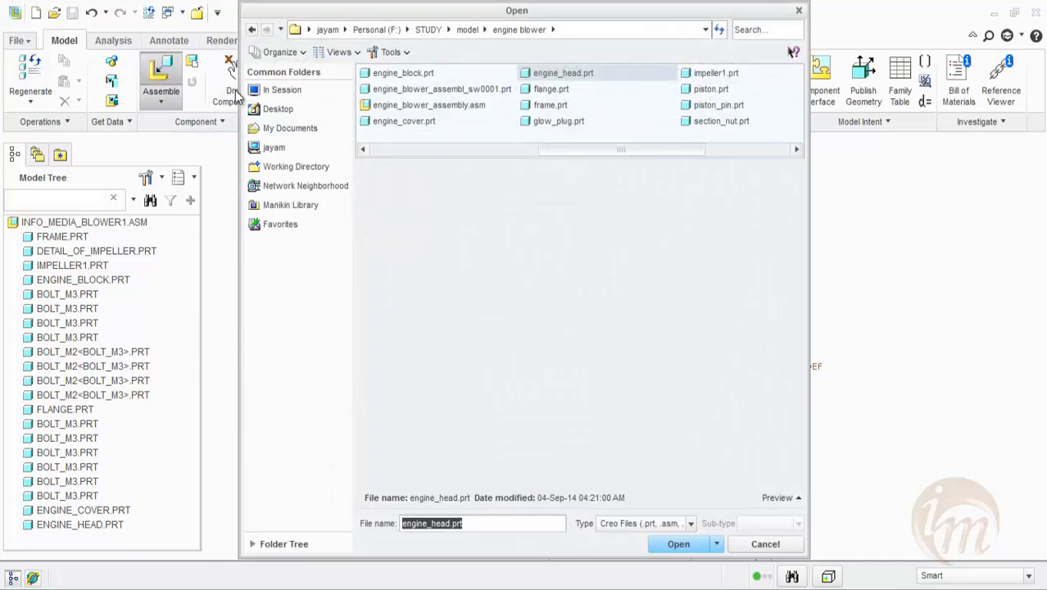
pyautogui.moveTo(568, 135); pyautogui.dragTo(504, 155)
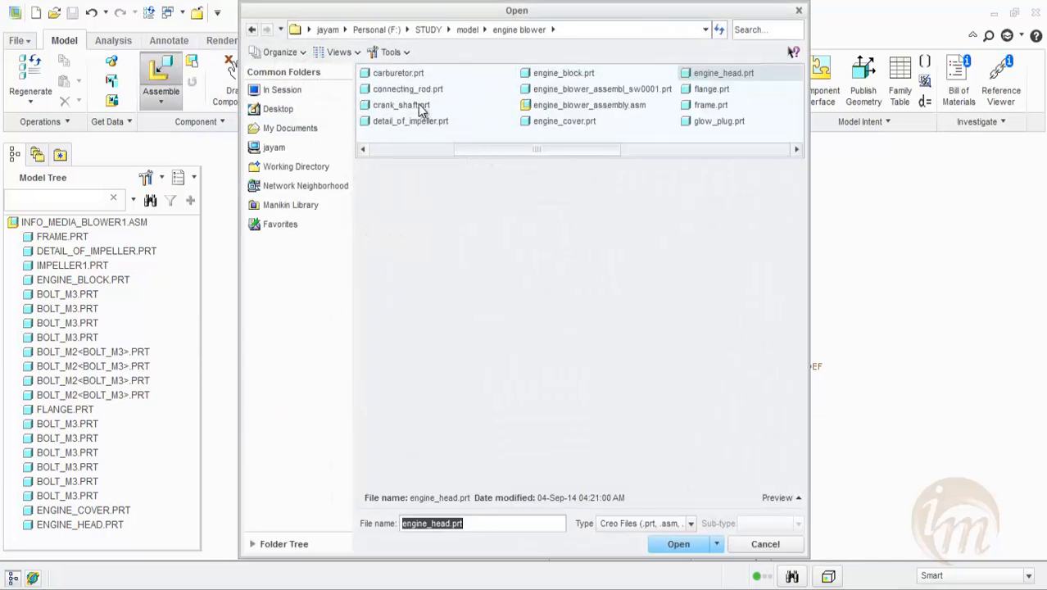
pyautogui.click(399, 76)
pyautogui.click(676, 541)
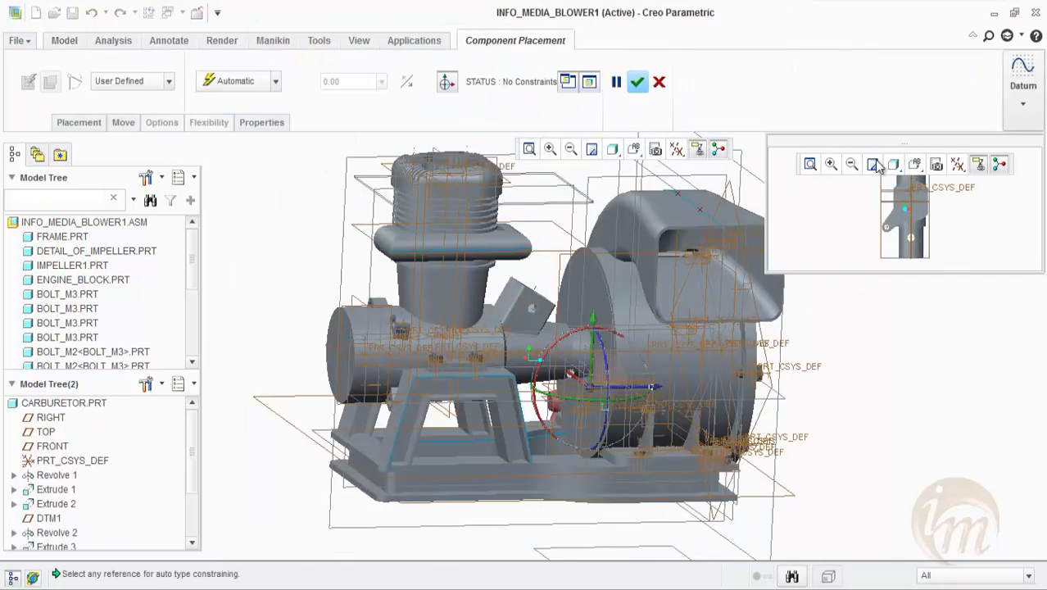
pyautogui.click(574, 82)
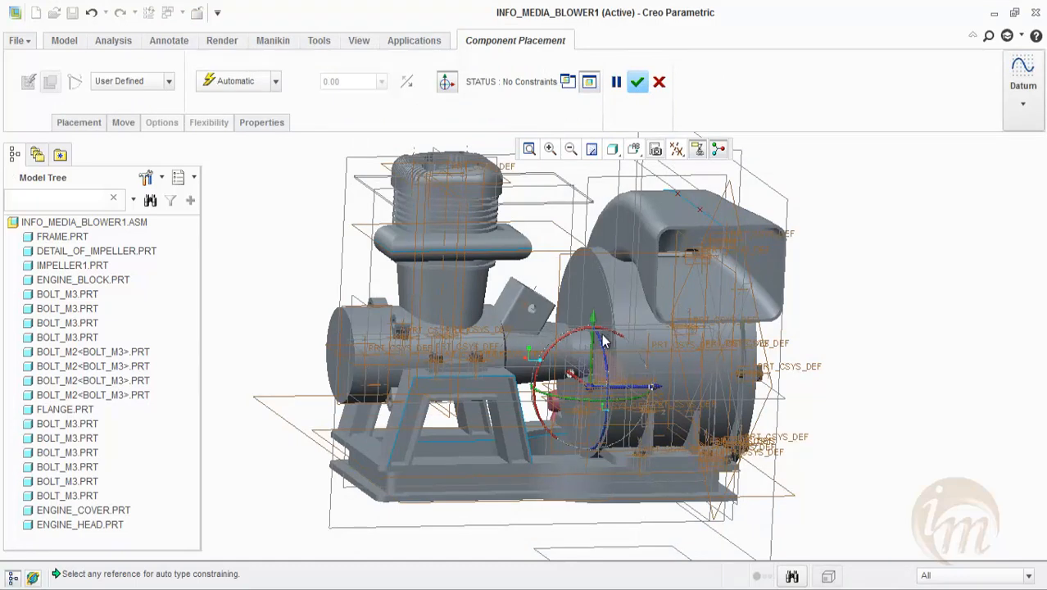
# Move the unplaced carburetor straight up until it is clear of the blower assembly.
pyautogui.moveTo(595, 319); pyautogui.dragTo(613, 85)
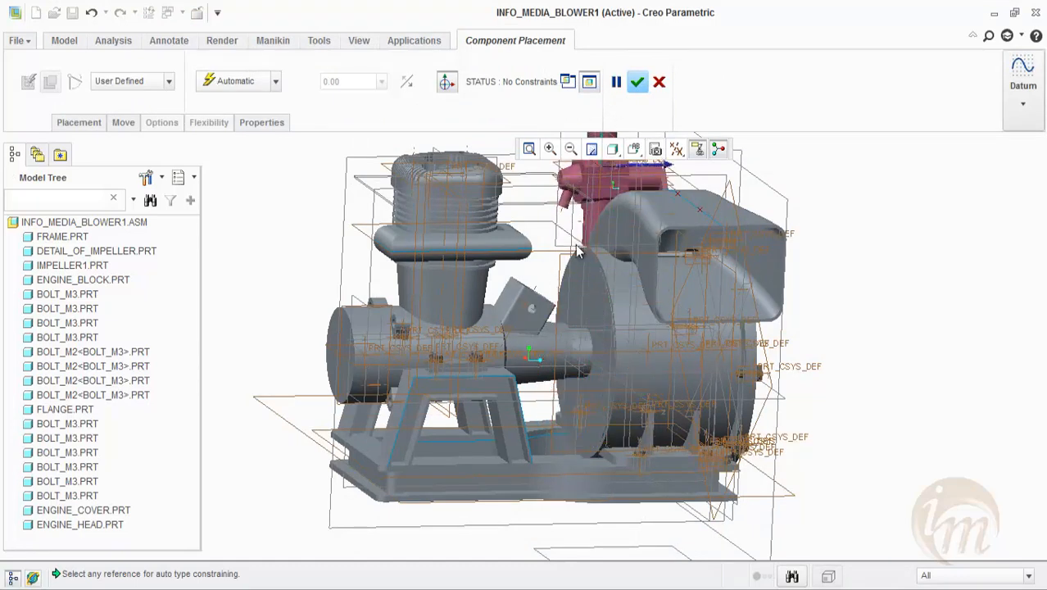
pyautogui.moveTo(584, 295); pyautogui.dragTo(575, 228, button='middle')
pyautogui.moveTo(584, 271); pyautogui.dragTo(500, 261, button='middle')
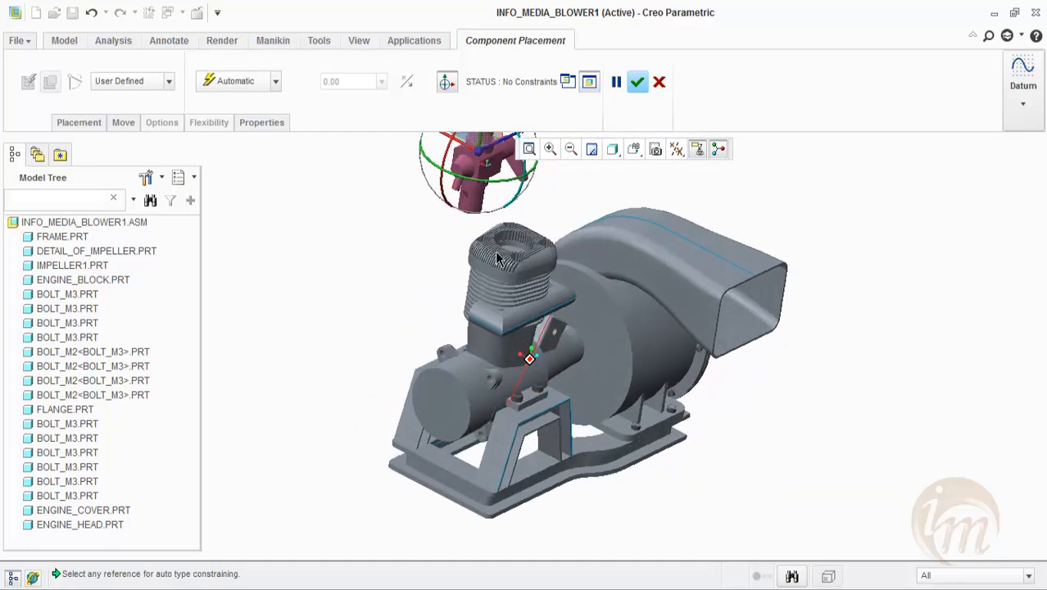
# Make the carburetor's cross-hole axis Coincident with the axis of the small side hole in the engine block's angled mount.
pyautogui.click(235, 81)
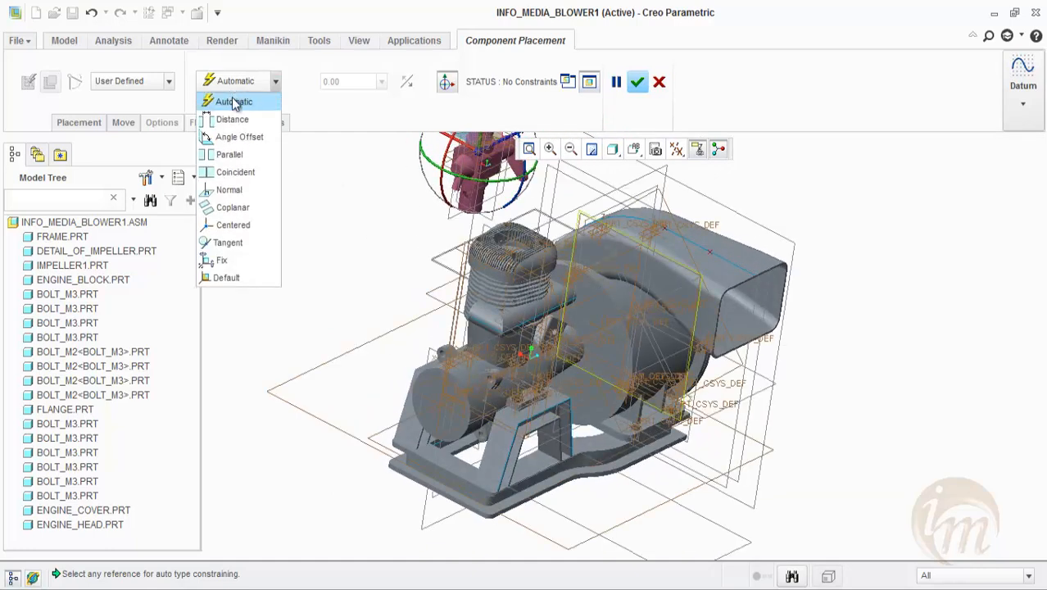
pyautogui.click(236, 172)
pyautogui.scroll(-5, 469, 190)
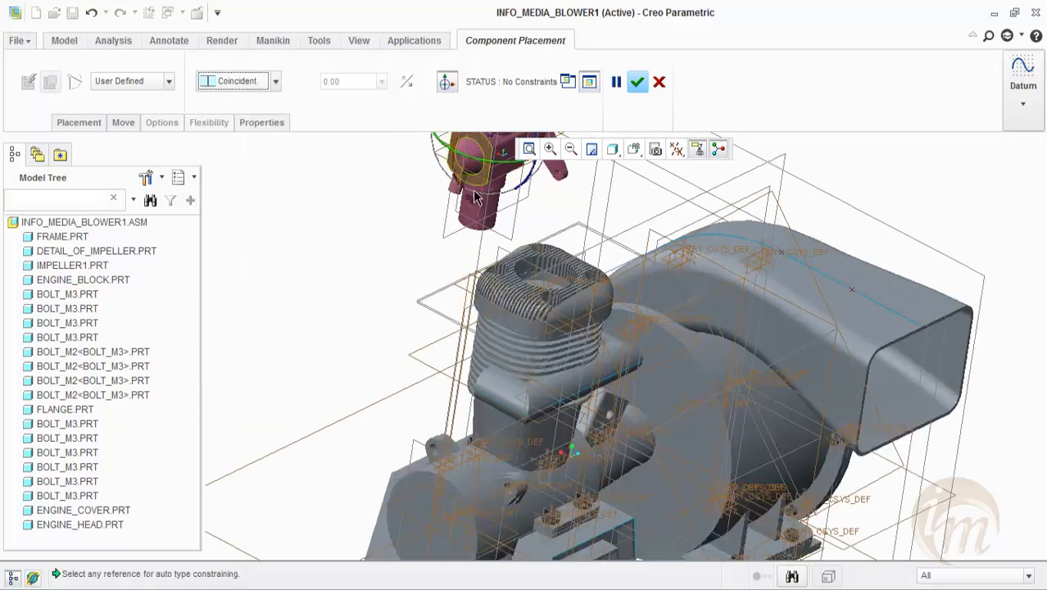
pyautogui.click(471, 203)
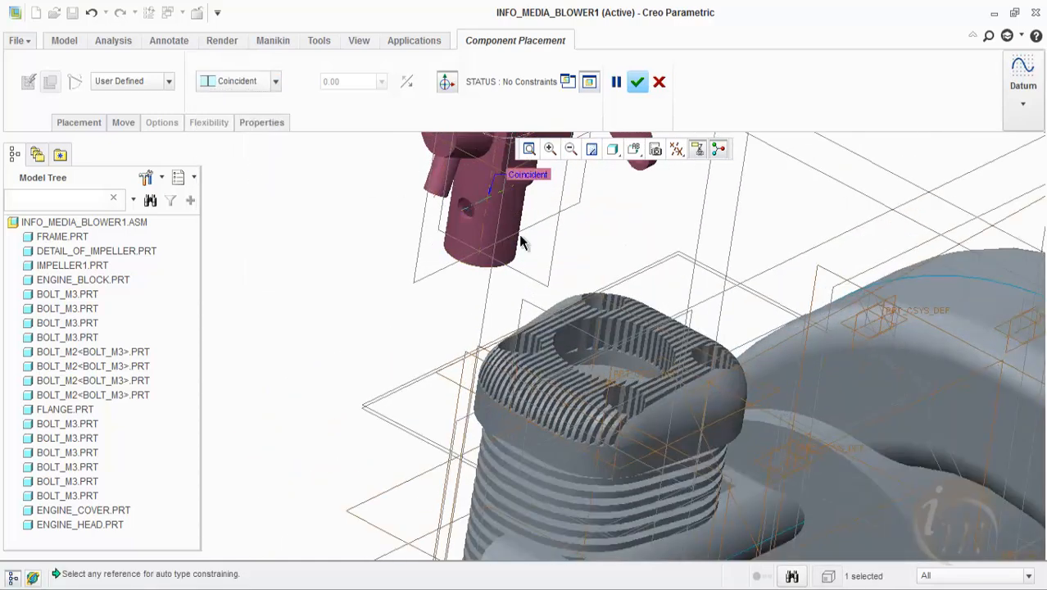
pyautogui.scroll(6, 545, 303)
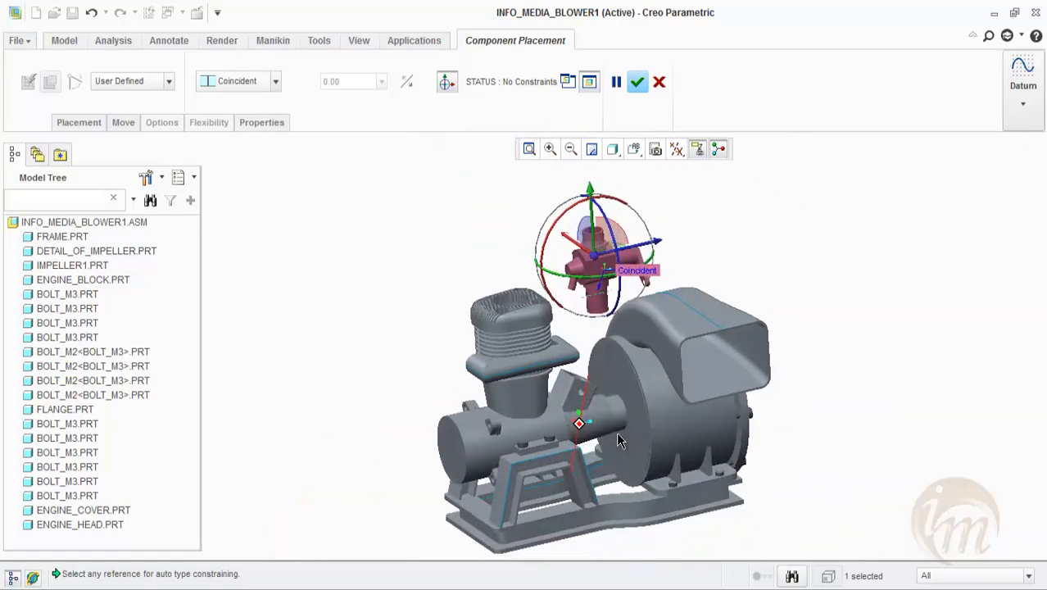
pyautogui.scroll(-5, 594, 400)
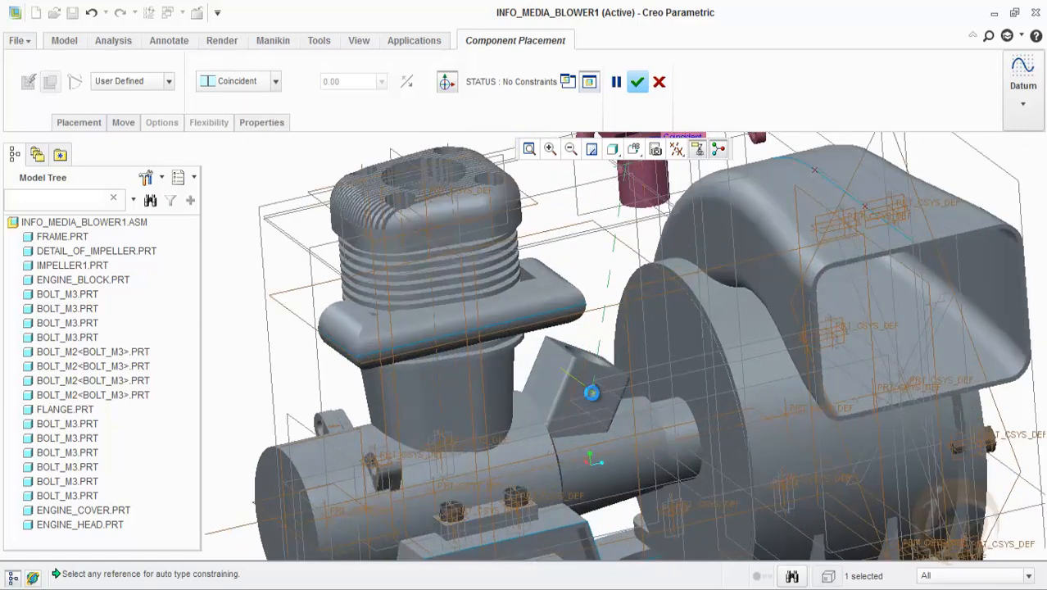
pyautogui.click(590, 392)
pyautogui.scroll(5, 590, 391)
# Add a second Coincident constraint with the axis of the engine block mount's large bore as its assembly reference.
pyautogui.moveTo(627, 385); pyautogui.dragTo(583, 359, button='middle')
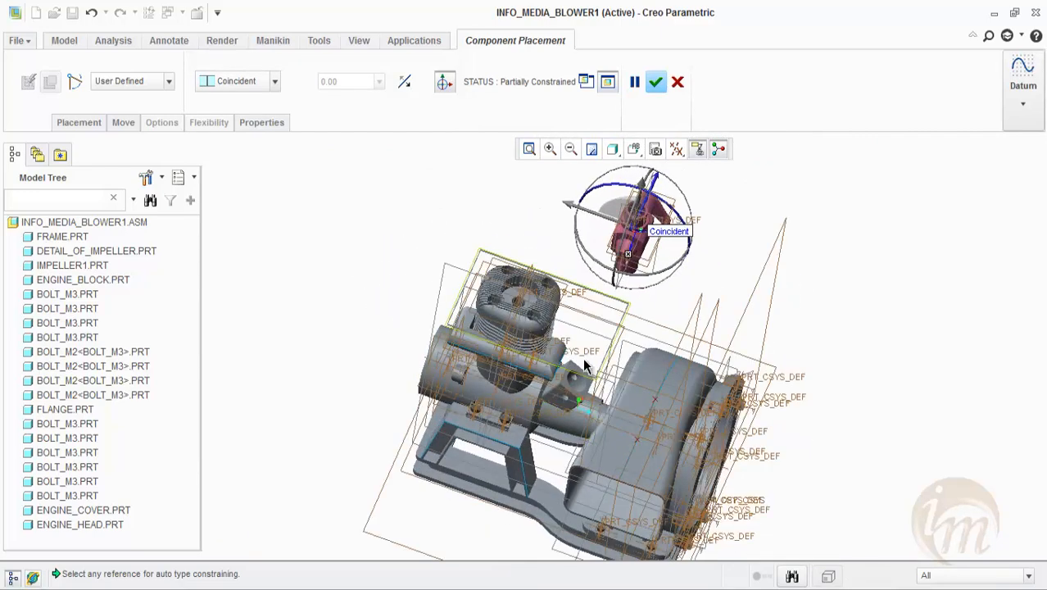
pyautogui.click(80, 123)
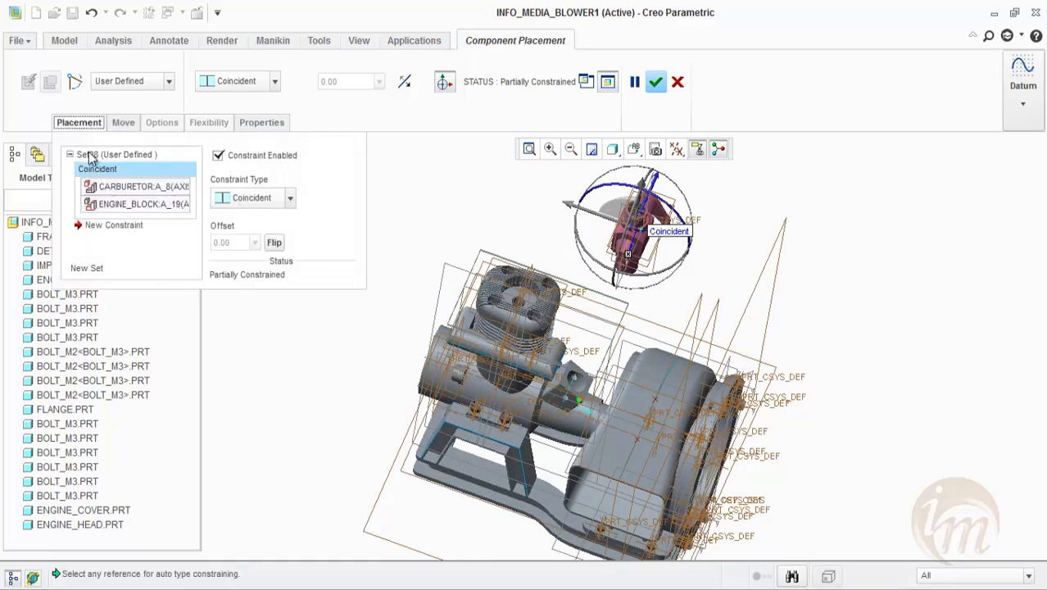
pyautogui.click(105, 225)
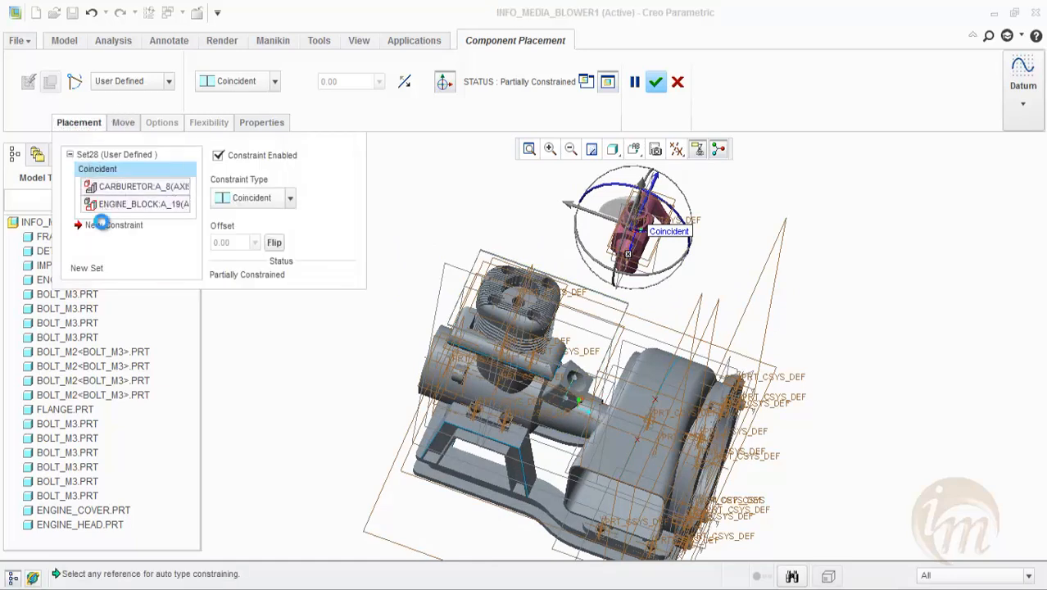
pyautogui.click(255, 205)
pyautogui.click(259, 289)
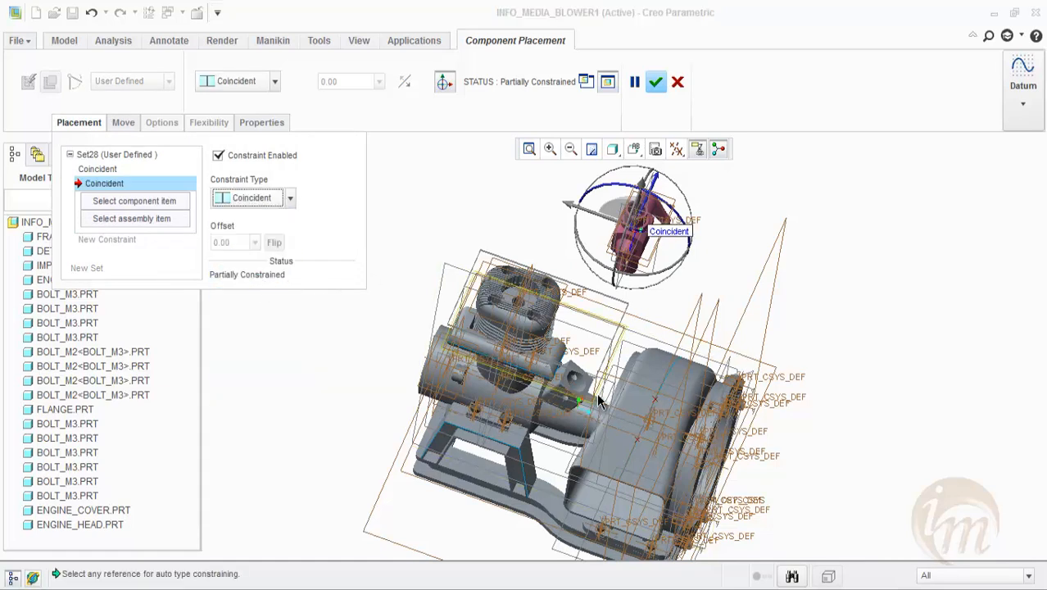
pyautogui.scroll(-5, 484, 336)
pyautogui.click(512, 361)
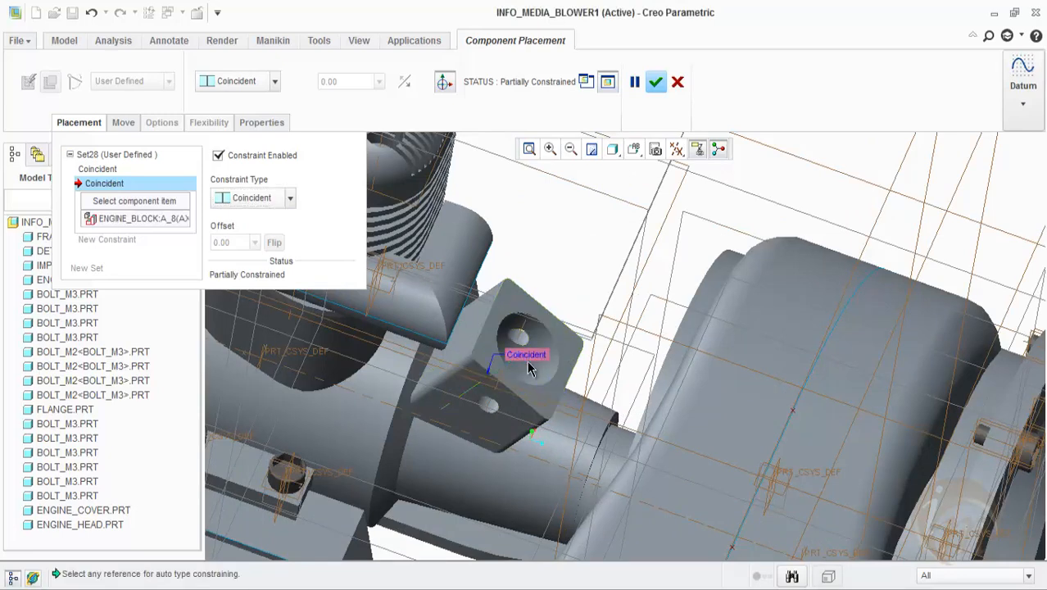
# Complete the second Coincident constraint with the carburetor's main tube axis A_1 as the component reference.
pyautogui.scroll(5, 532, 336)
pyautogui.scroll(-6, 581, 211)
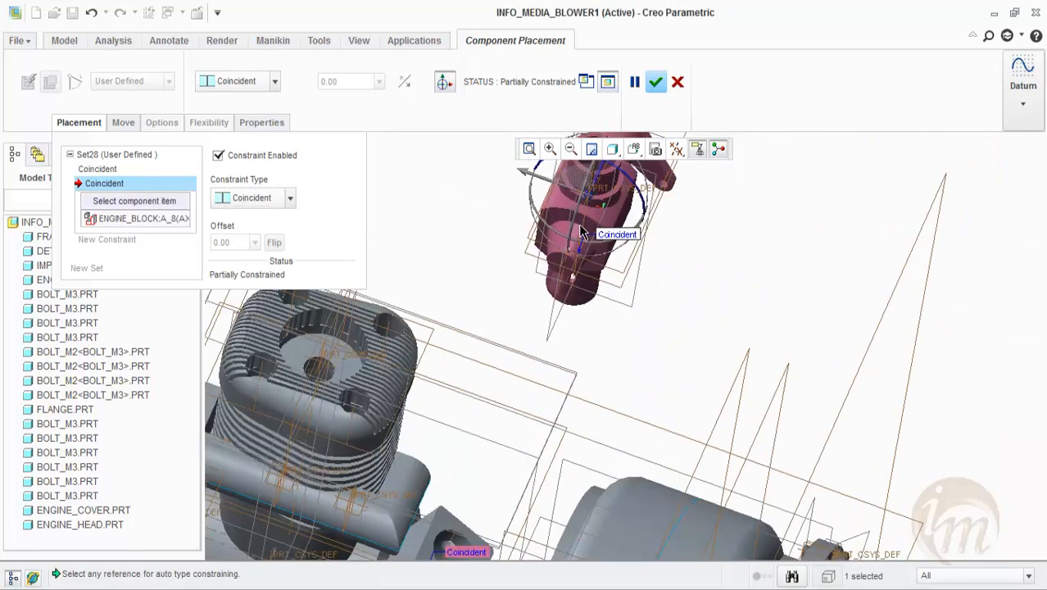
pyautogui.moveTo(610, 236); pyautogui.dragTo(627, 270, button='middle')
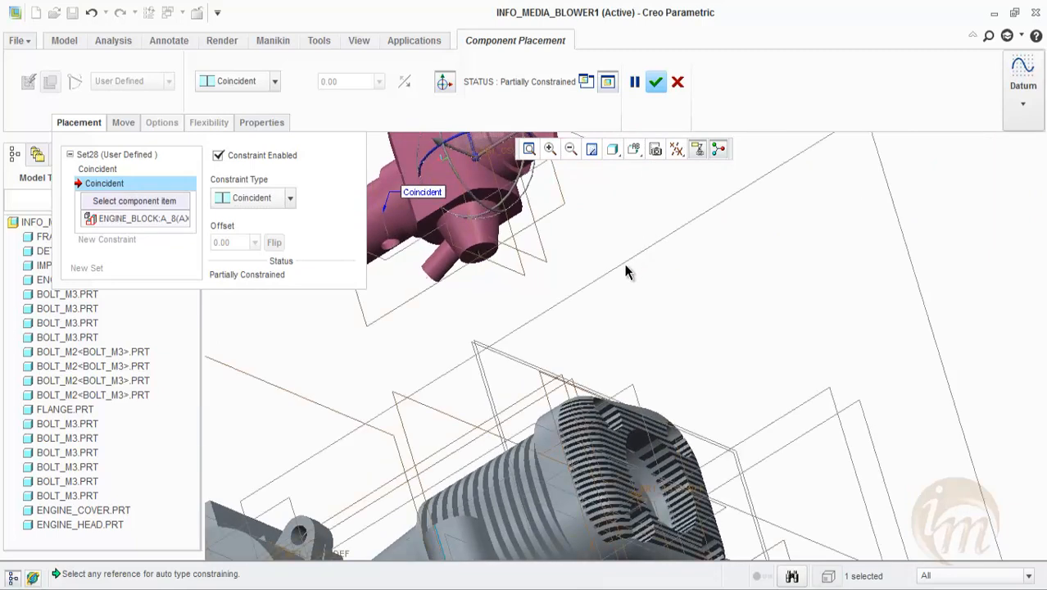
pyautogui.scroll(4, 626, 270)
pyautogui.scroll(-3, 530, 244)
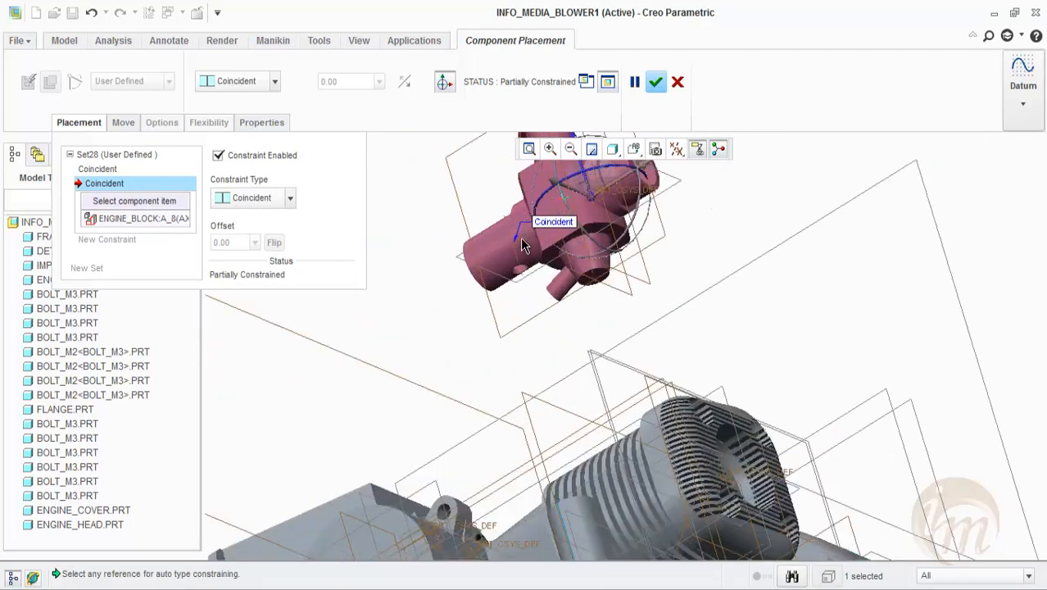
pyautogui.click(575, 210)
pyautogui.scroll(4, 571, 214)
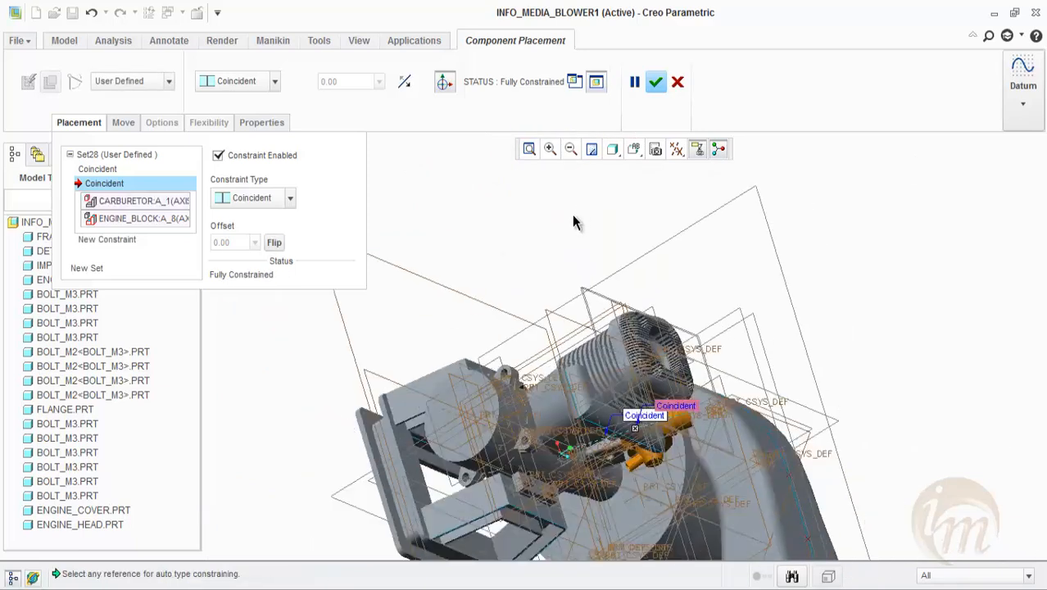
# Check the carburetor's fit from several angles, accept its placement and save the assembly.
pyautogui.moveTo(572, 215)
pyautogui.mouseDown(button='middle')
pyautogui.moveTo(551, 231)
pyautogui.moveTo(554, 194)
pyautogui.moveTo(564, 367)
pyautogui.moveTo(600, 318)
pyautogui.moveTo(584, 202)
pyautogui.mouseUp(button='middle')
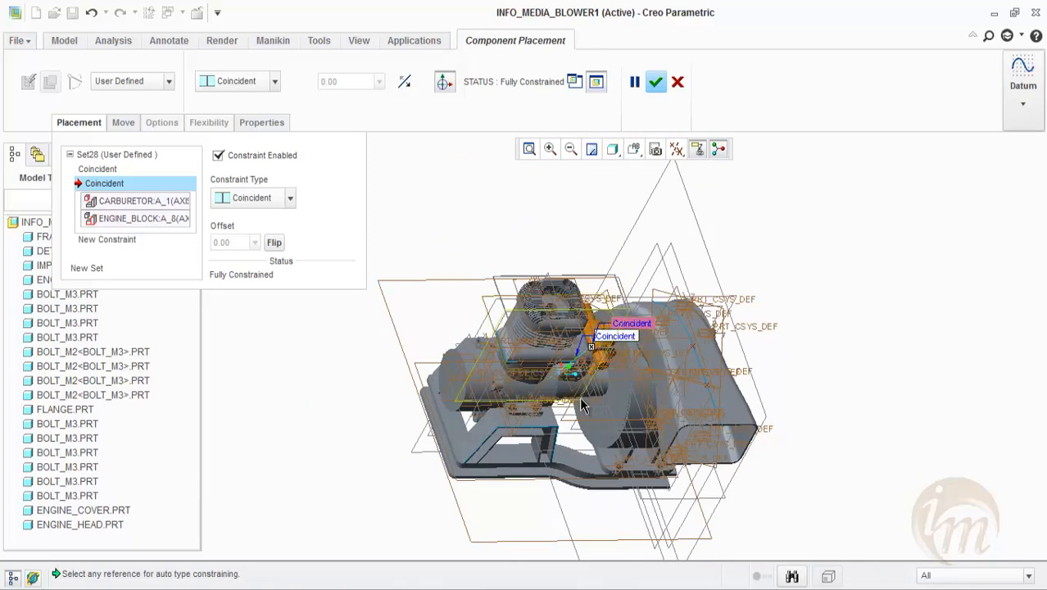
pyautogui.moveTo(547, 351); pyautogui.dragTo(540, 321, button='middle')
pyautogui.moveTo(584, 291); pyautogui.dragTo(636, 192, button='middle')
pyautogui.click(656, 82)
pyautogui.moveTo(684, 268); pyautogui.dragTo(673, 330, button='middle')
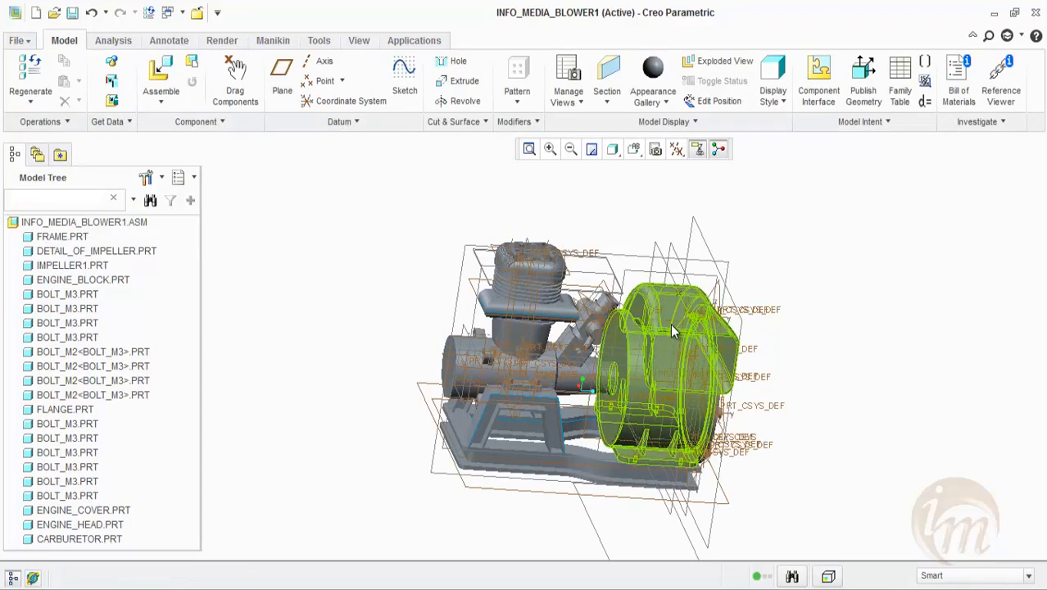
pyautogui.hotkey('ctrl', 's')
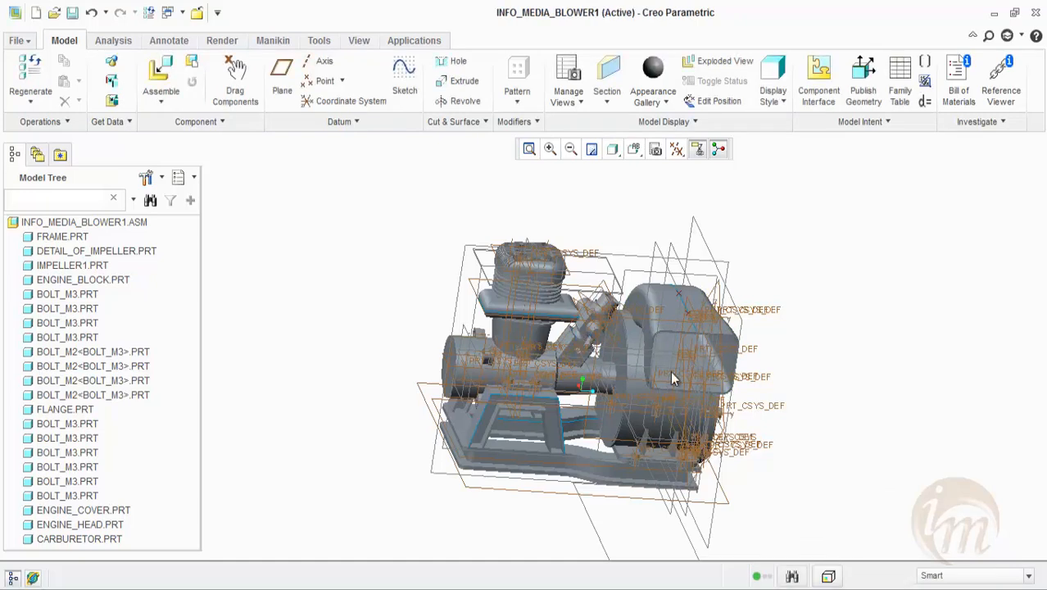
# Assemble the generic instance of bolt_m3.prt into the small side hole of the engine block's carburetor mount.
pyautogui.moveTo(717, 438); pyautogui.dragTo(691, 426, button='middle')
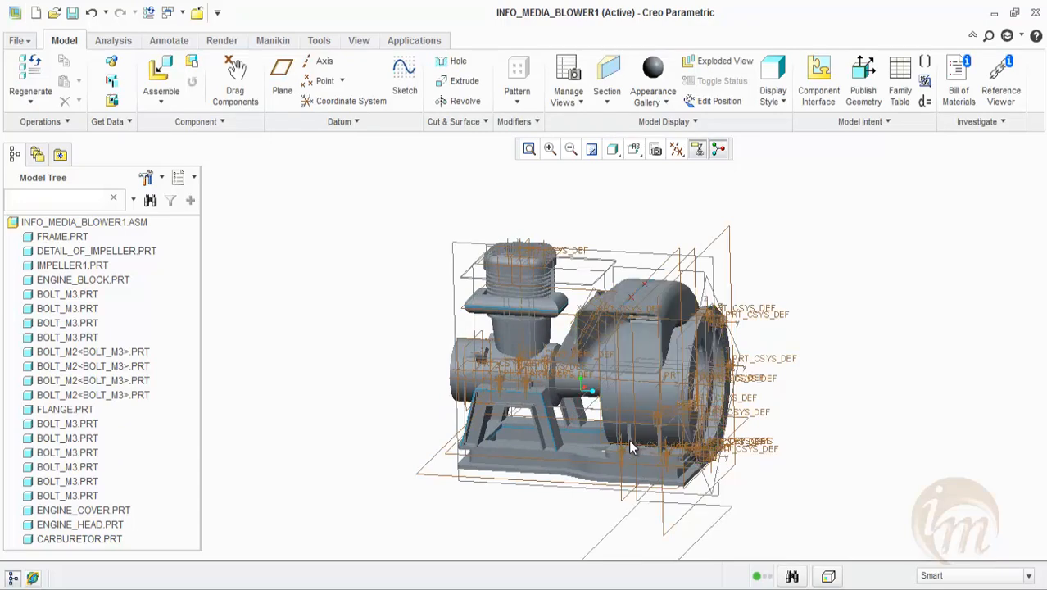
pyautogui.scroll(-3, 647, 485)
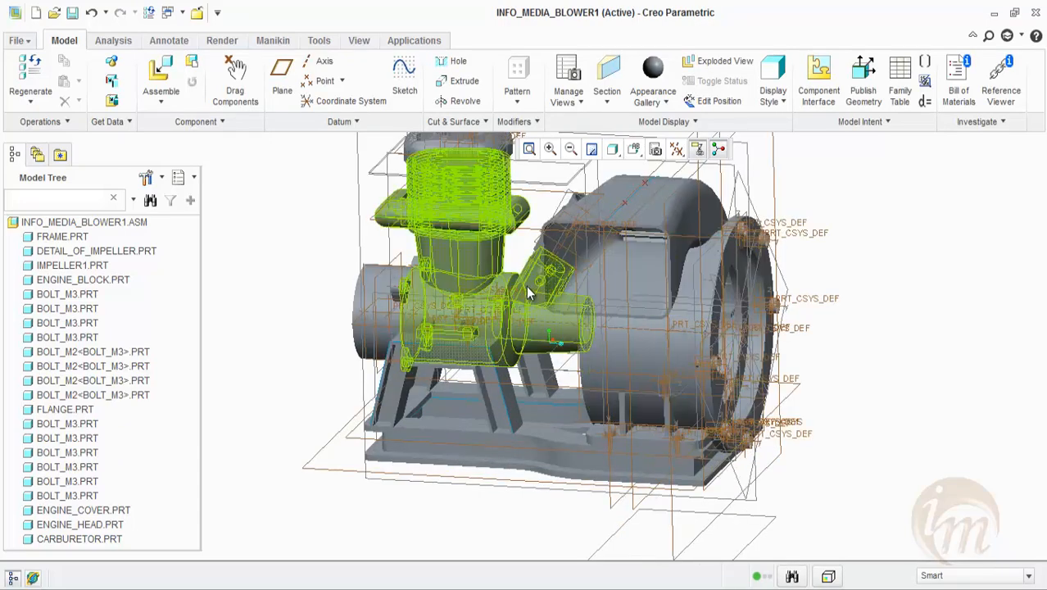
pyautogui.click(161, 72)
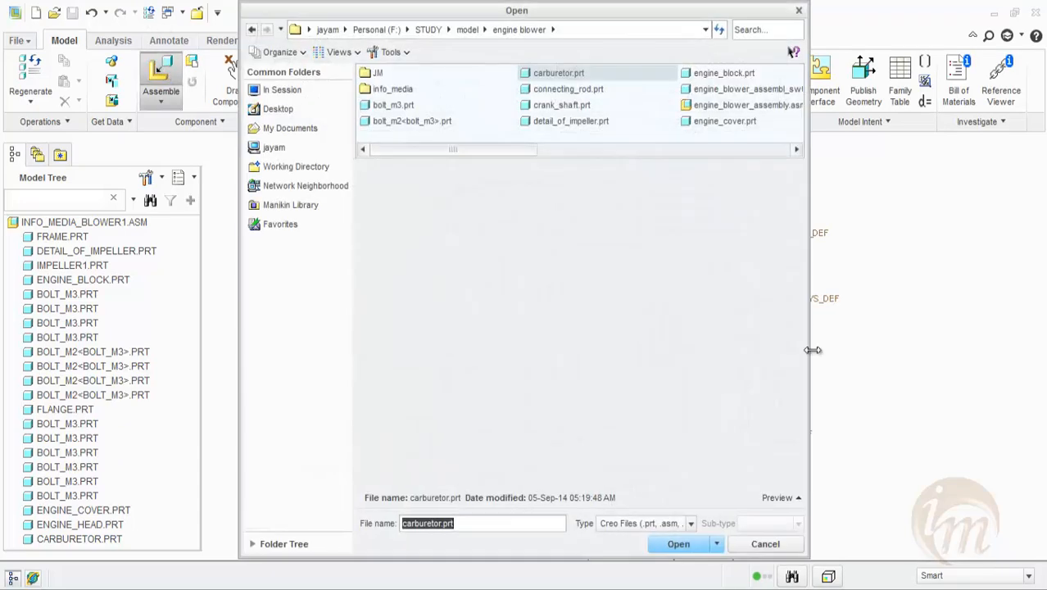
pyautogui.click(393, 107)
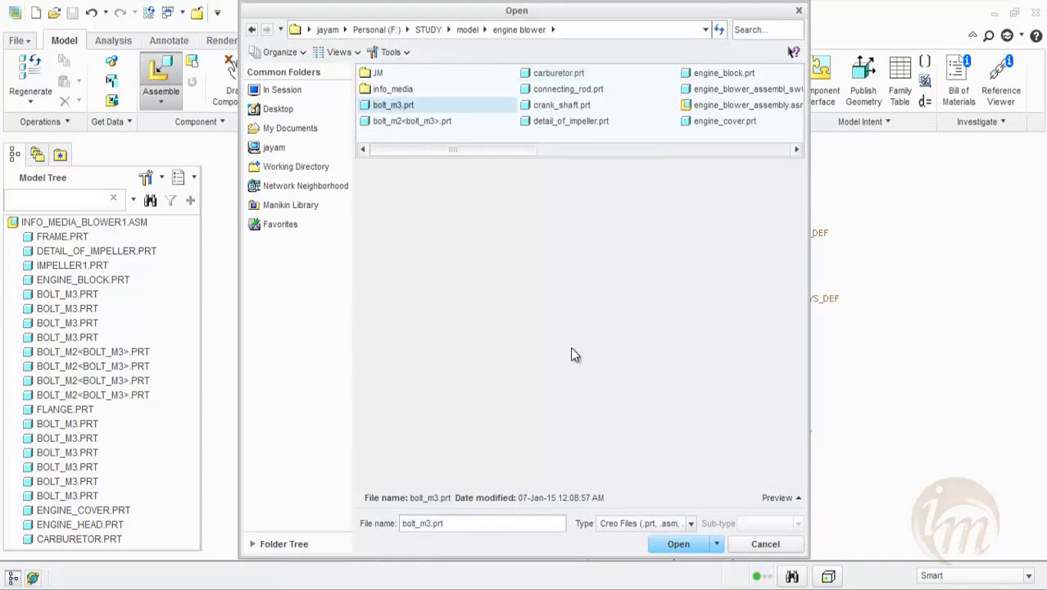
pyautogui.click(675, 543)
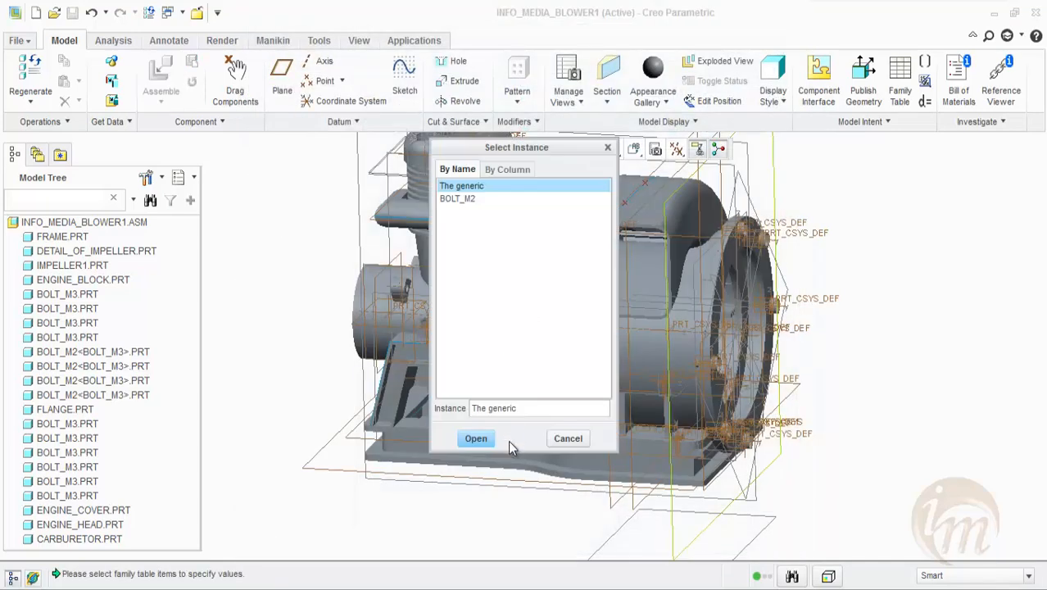
pyautogui.click(476, 437)
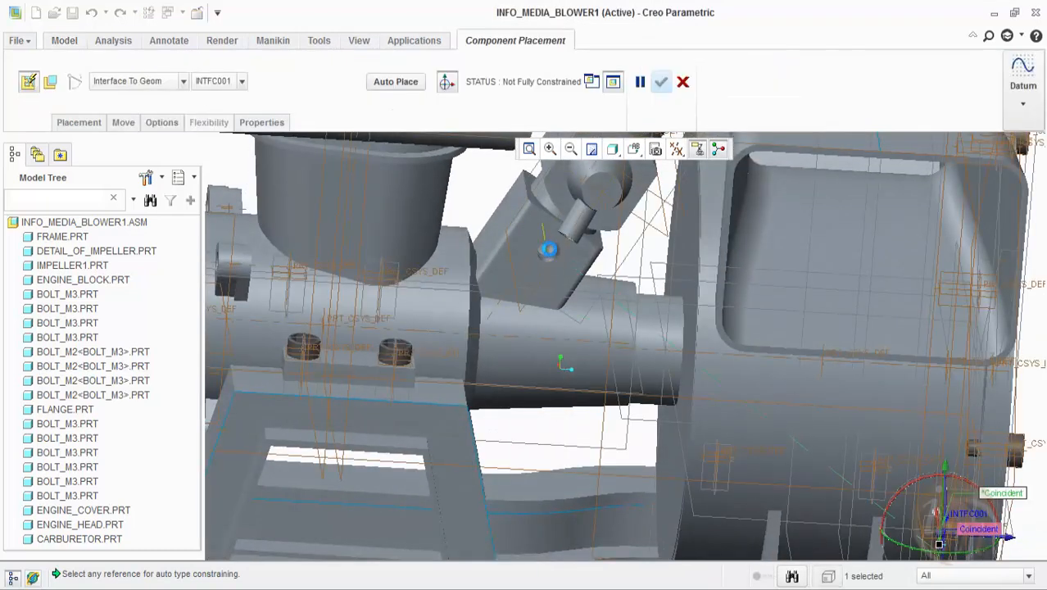
pyautogui.click(577, 271)
pyautogui.click(661, 84)
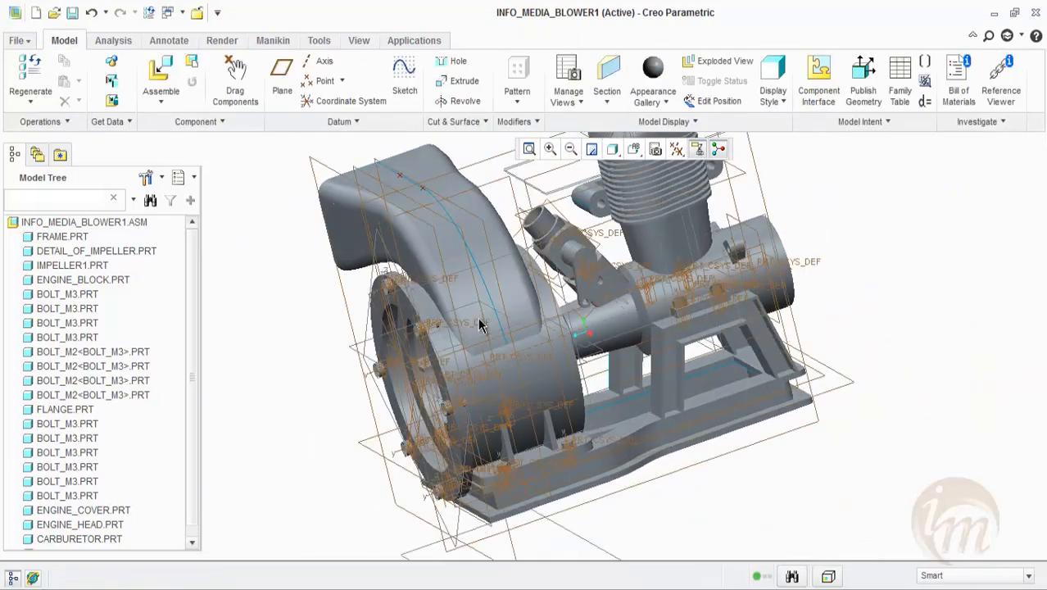
# Insert another generic bolt_m3.prt and constrain it to the hole and flat face on the opposite side of the carburetor mount.
pyautogui.click(160, 80)
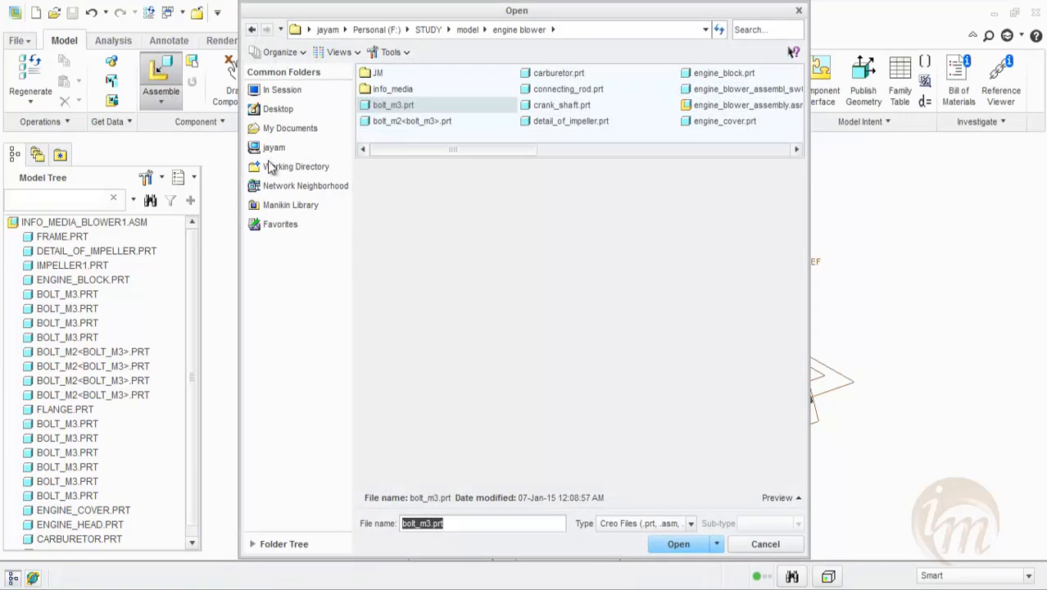
pyautogui.click(678, 544)
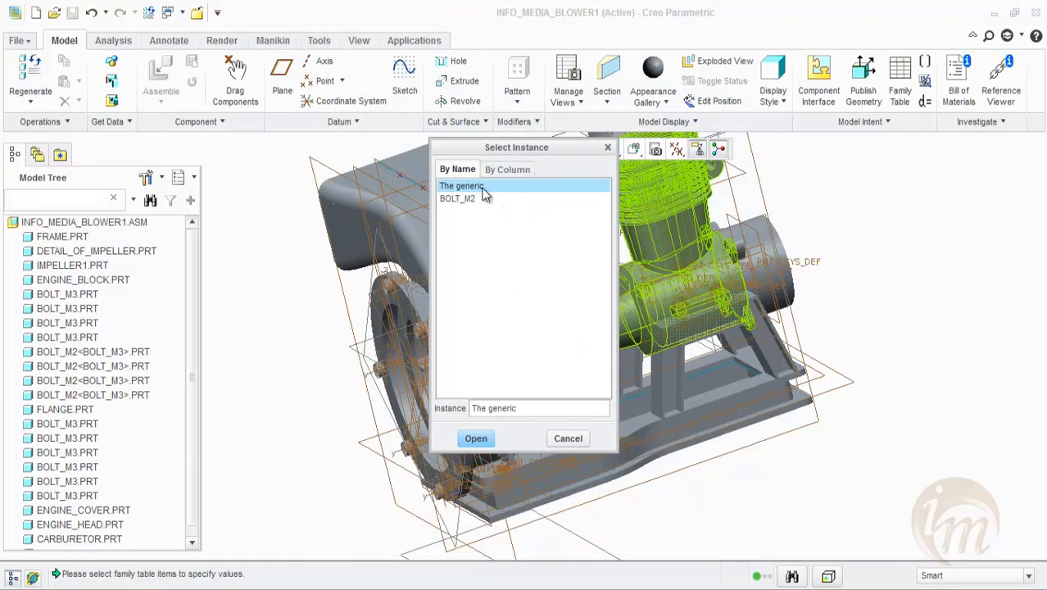
pyautogui.click(475, 438)
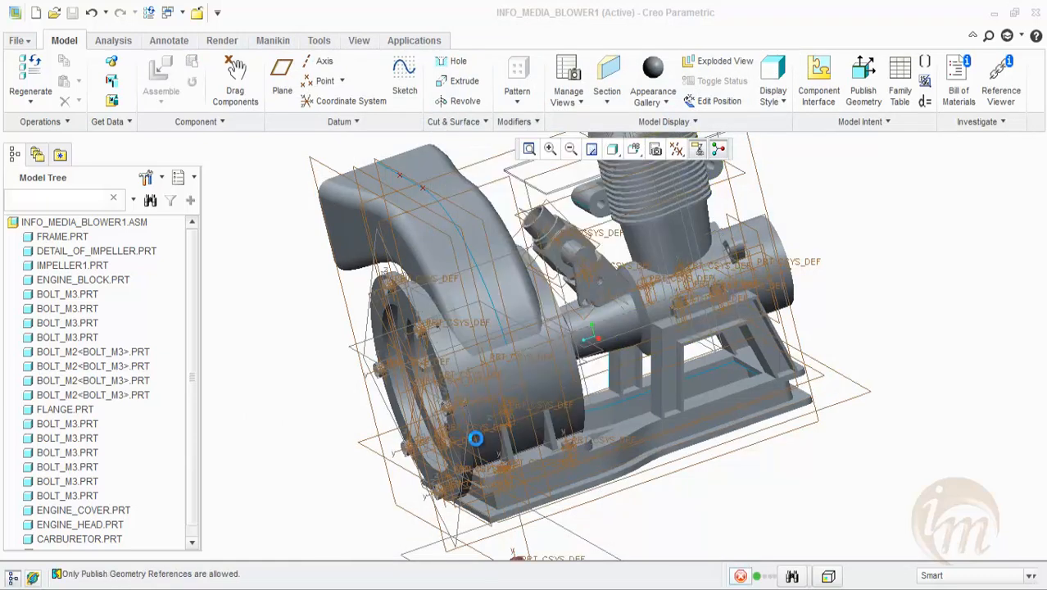
pyautogui.scroll(-5, 606, 294)
pyautogui.scroll(-2, 601, 289)
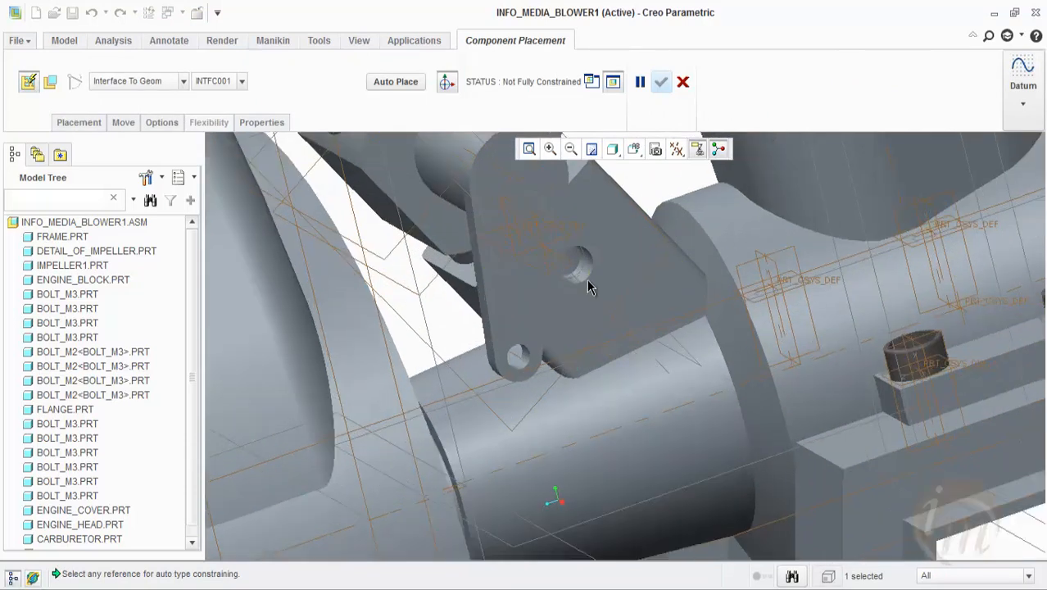
pyautogui.click(577, 265)
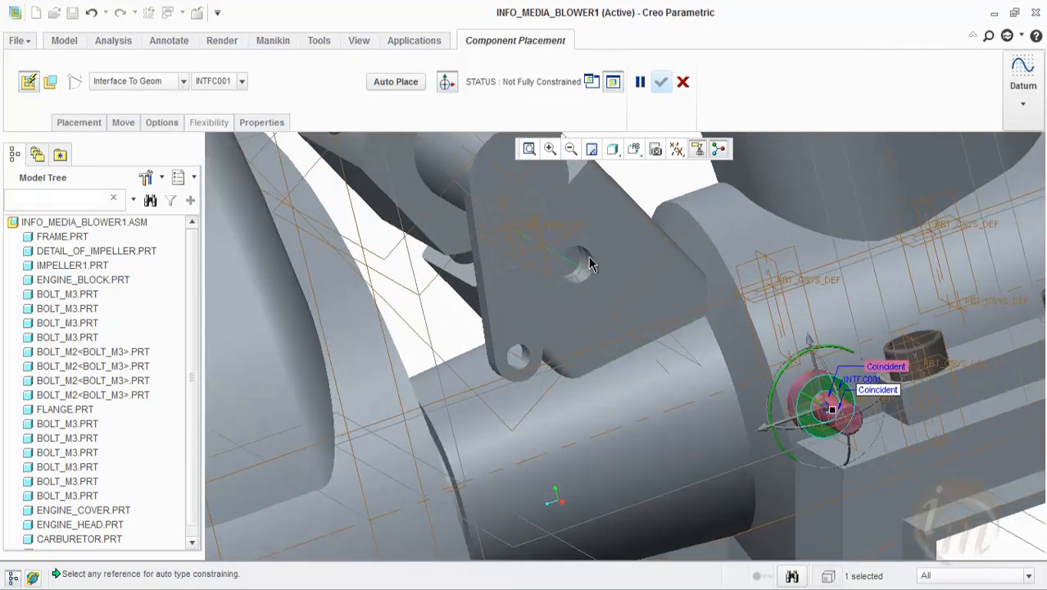
pyautogui.click(613, 245)
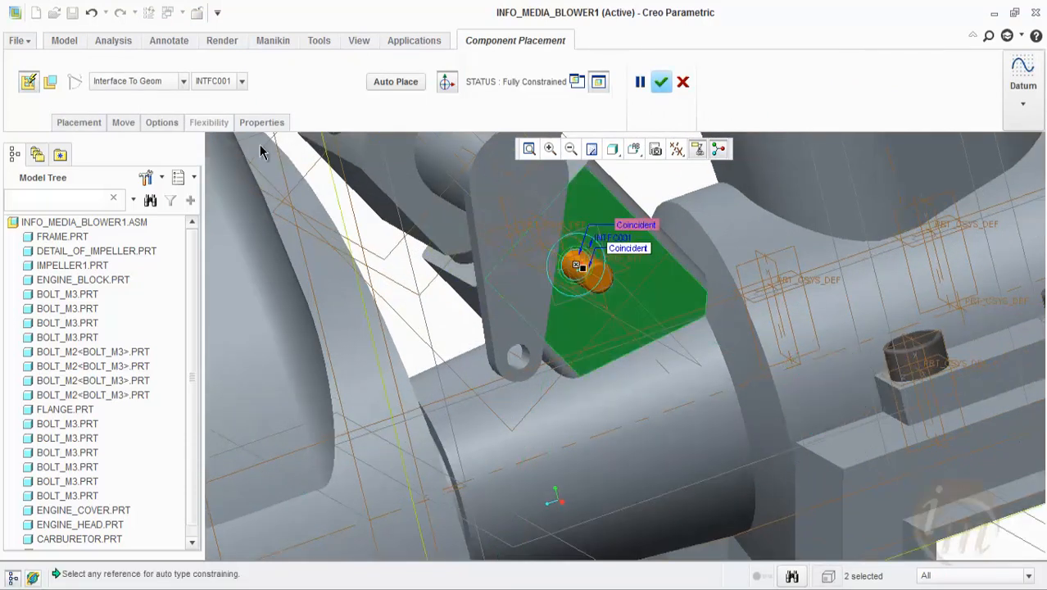
# Flip the second bolt's Coincident face constraint and accept its placement.
pyautogui.click(79, 122)
pyautogui.click(273, 242)
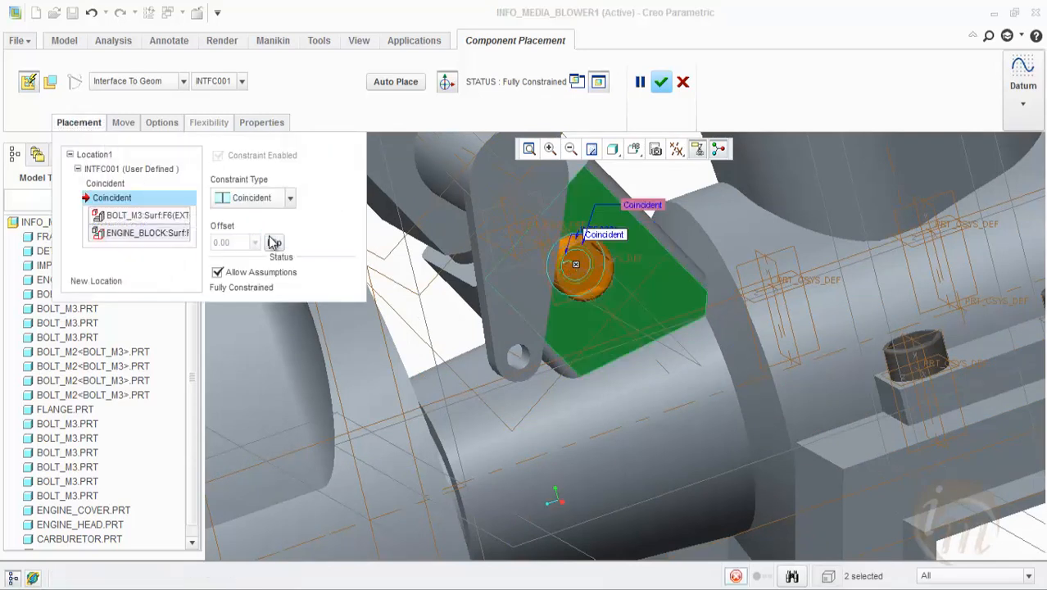
pyautogui.click(661, 82)
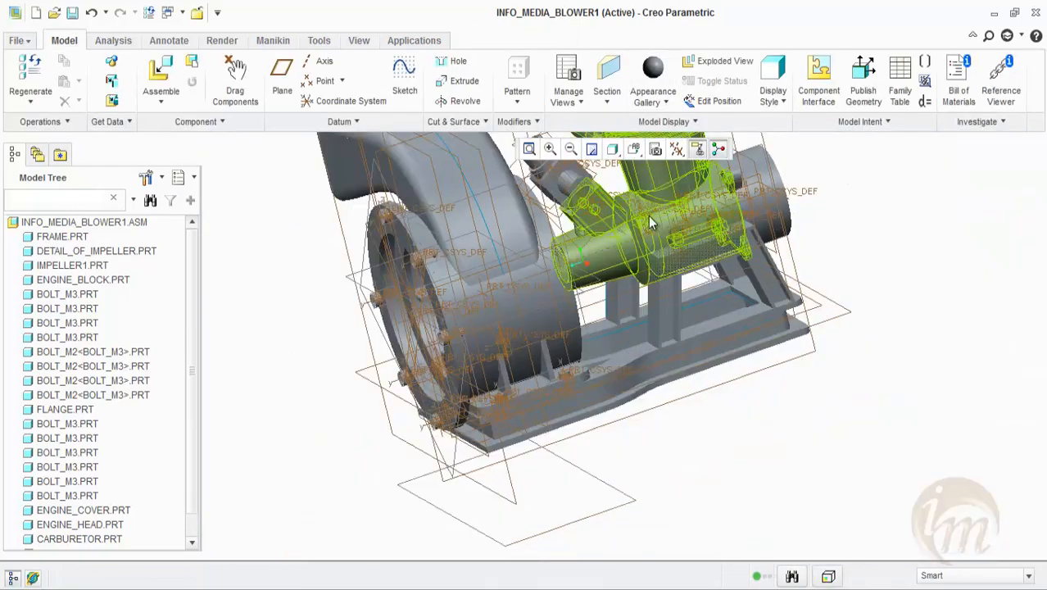
pyautogui.moveTo(648, 215); pyautogui.dragTo(810, 243, button='middle')
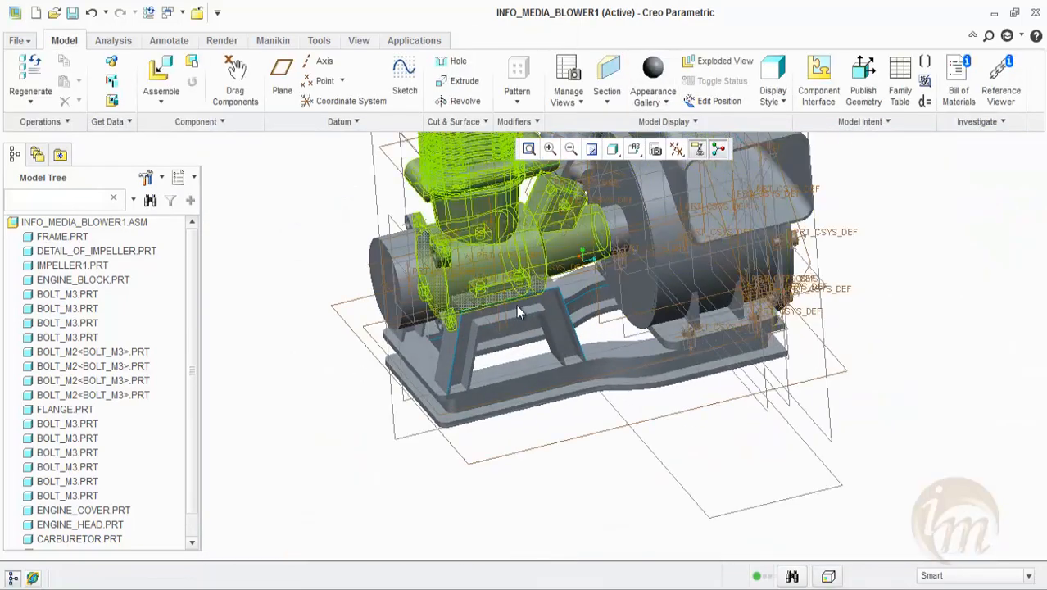
# Hide ENGINE_COVER.PRT to expose the open end of the engine block.
pyautogui.scroll(2, 516, 304)
pyautogui.scroll(-2, 491, 275)
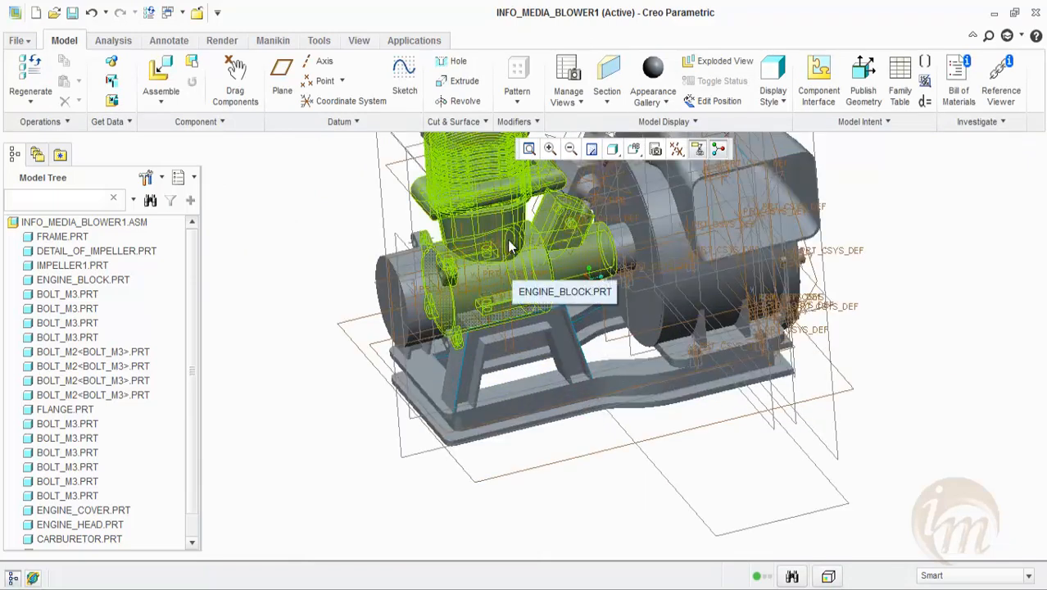
pyautogui.click(423, 289)
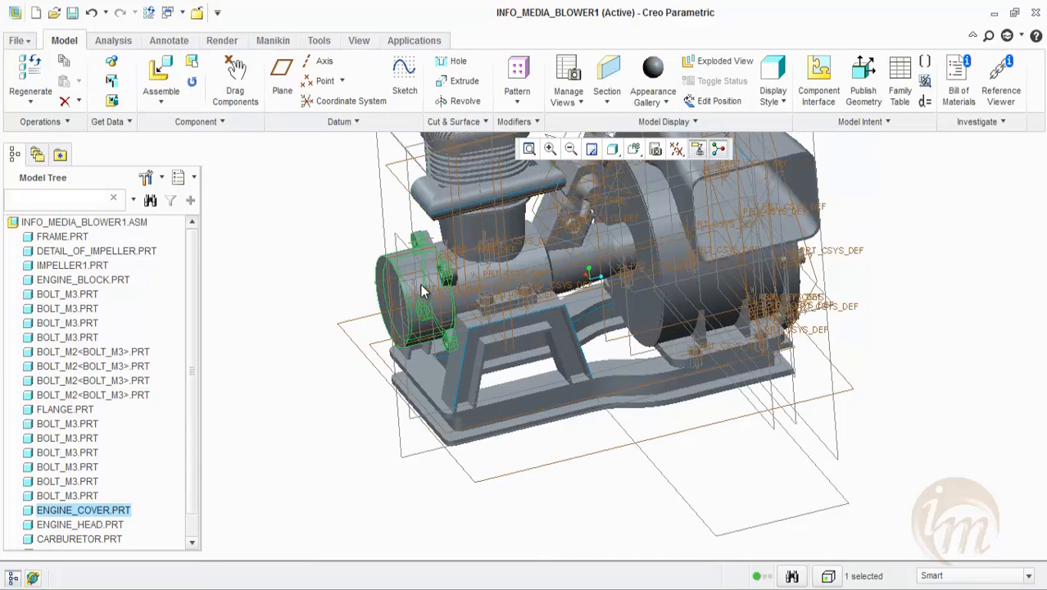
pyautogui.rightClick(423, 289)
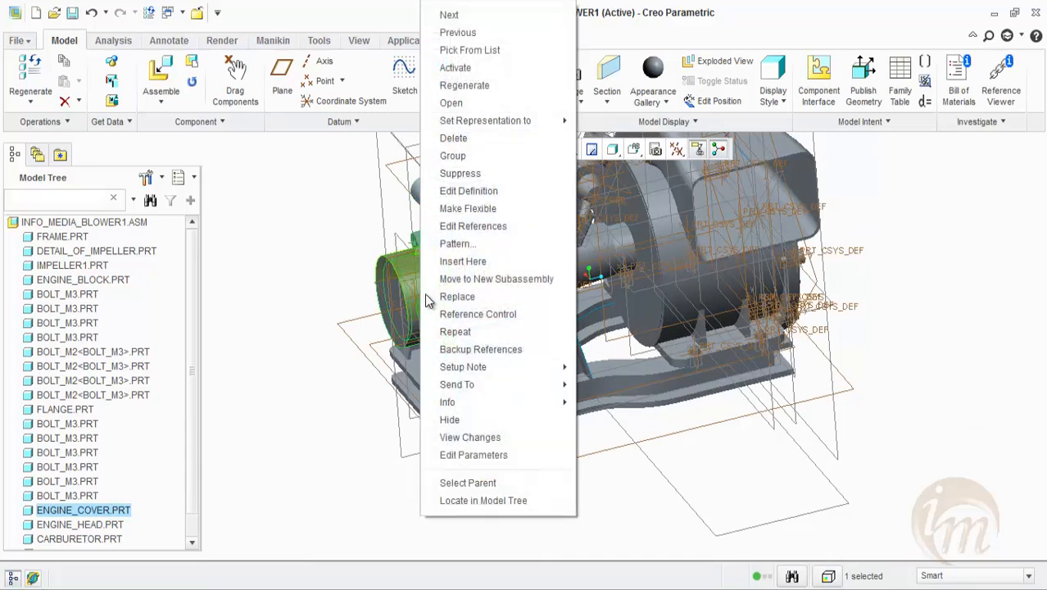
pyautogui.click(486, 420)
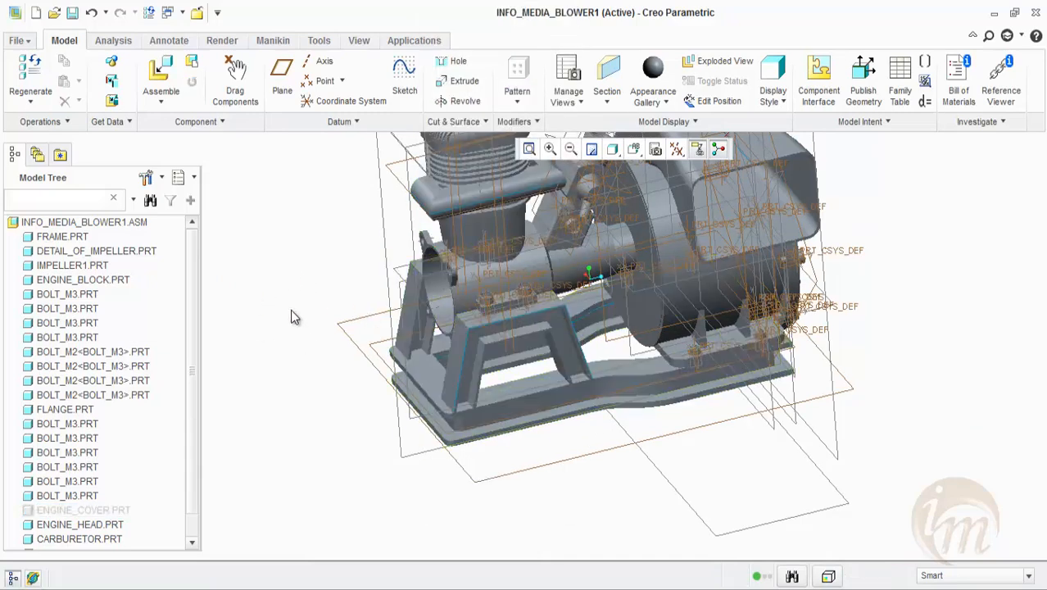
# Insert crank_shaft.prt into the assembly and move it to the free space outside the engine block's open end.
pyautogui.scroll(-5, 452, 332)
pyautogui.moveTo(452, 332); pyautogui.dragTo(519, 327, button='middle')
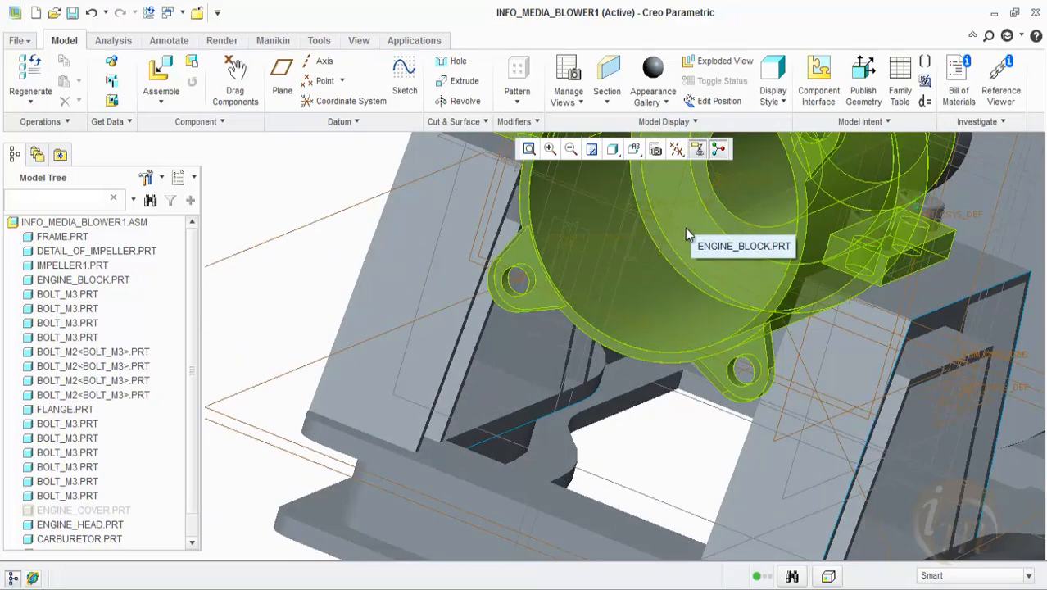
pyautogui.moveTo(599, 351); pyautogui.dragTo(544, 398, button='middle')
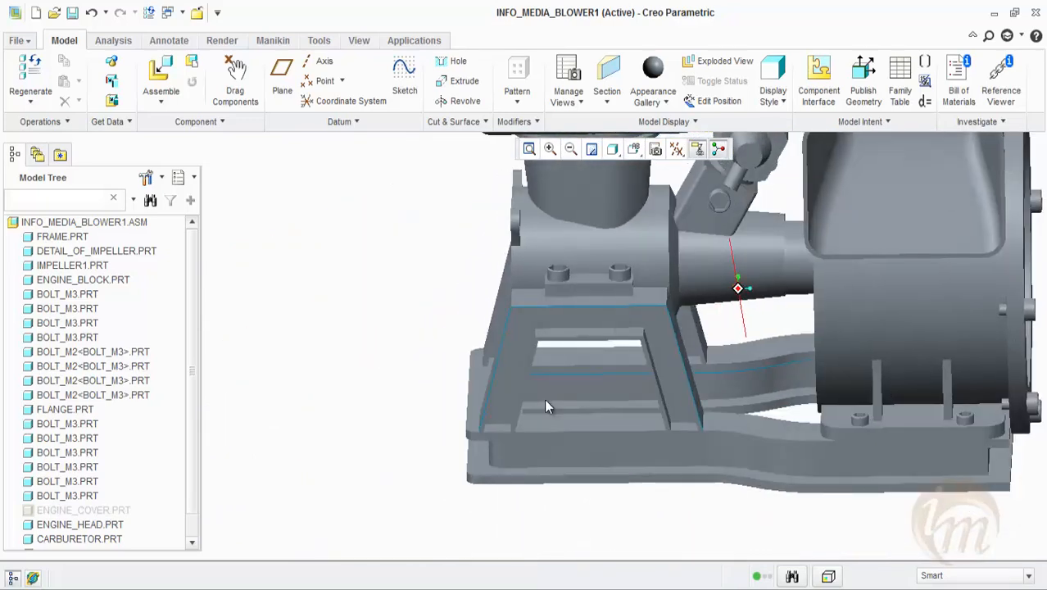
pyautogui.click(166, 73)
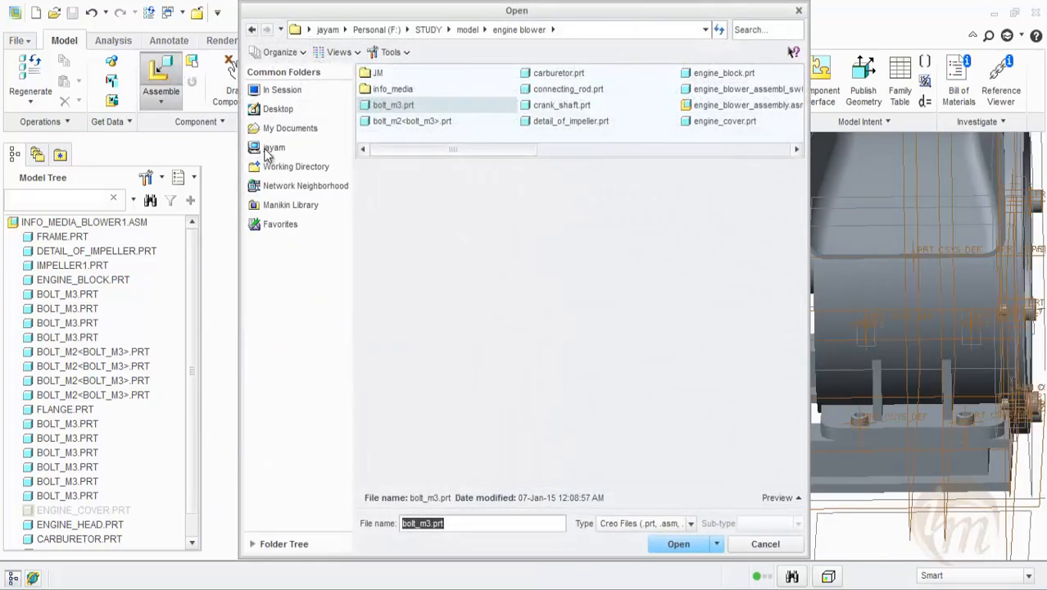
pyautogui.click(547, 106)
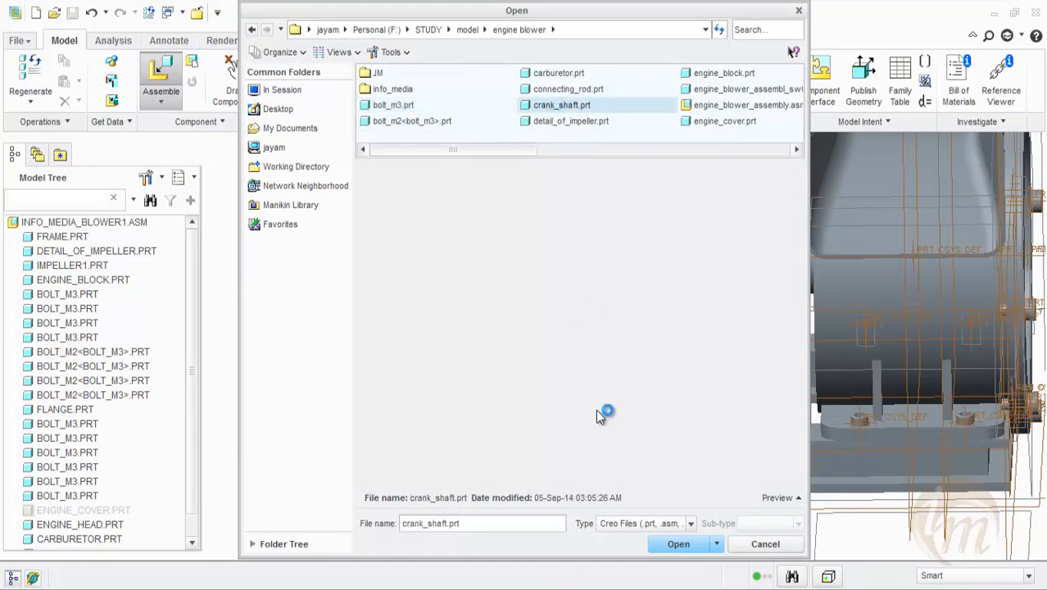
pyautogui.click(677, 544)
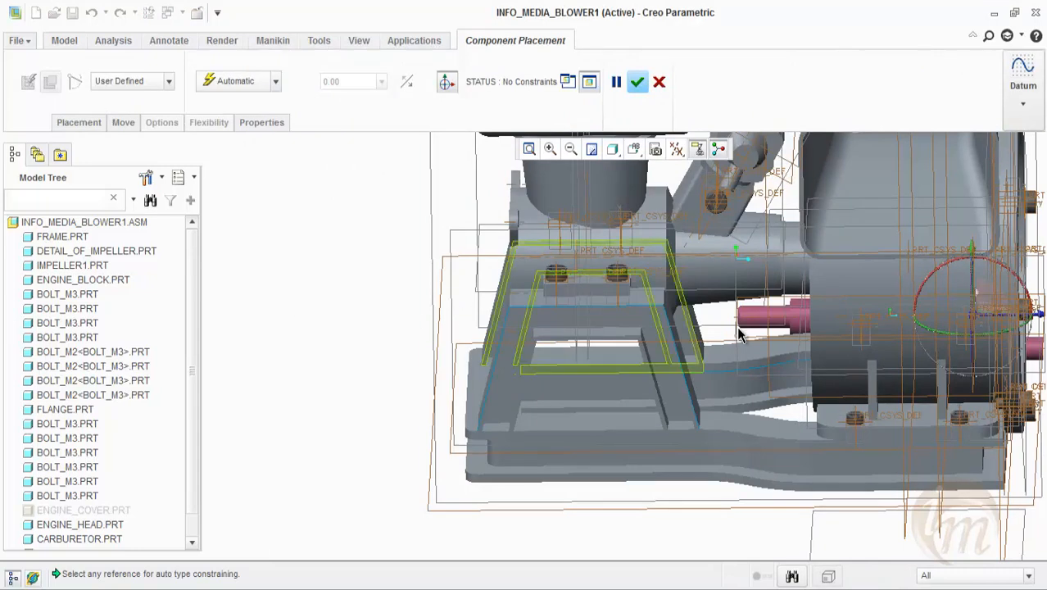
pyautogui.moveTo(1039, 319); pyautogui.dragTo(438, 319)
# Align the crankshaft's axis with the engine block's bore axis using a Coincident constraint.
pyautogui.click(235, 80)
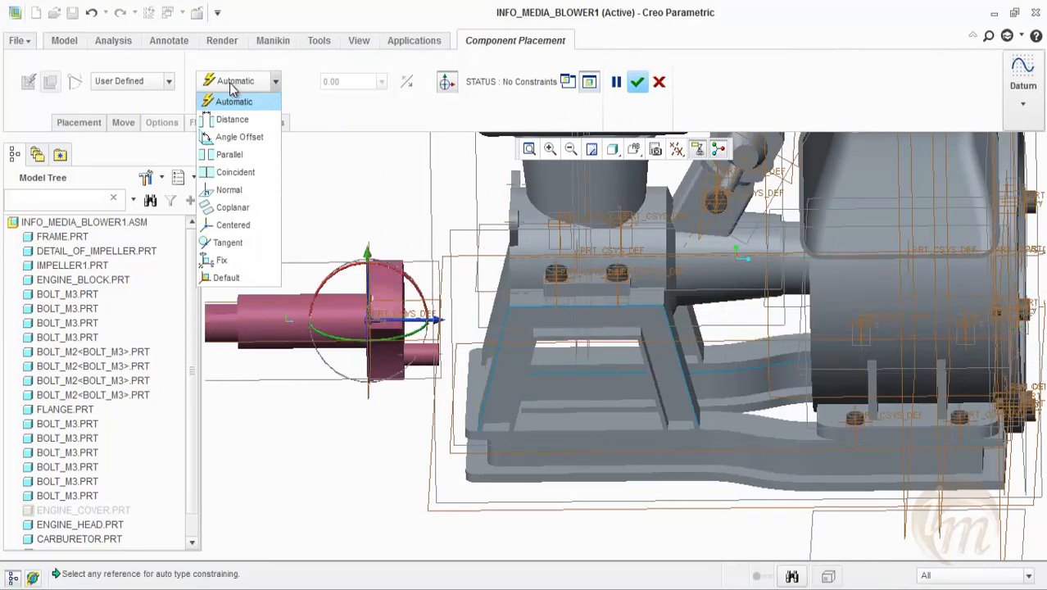
pyautogui.click(231, 172)
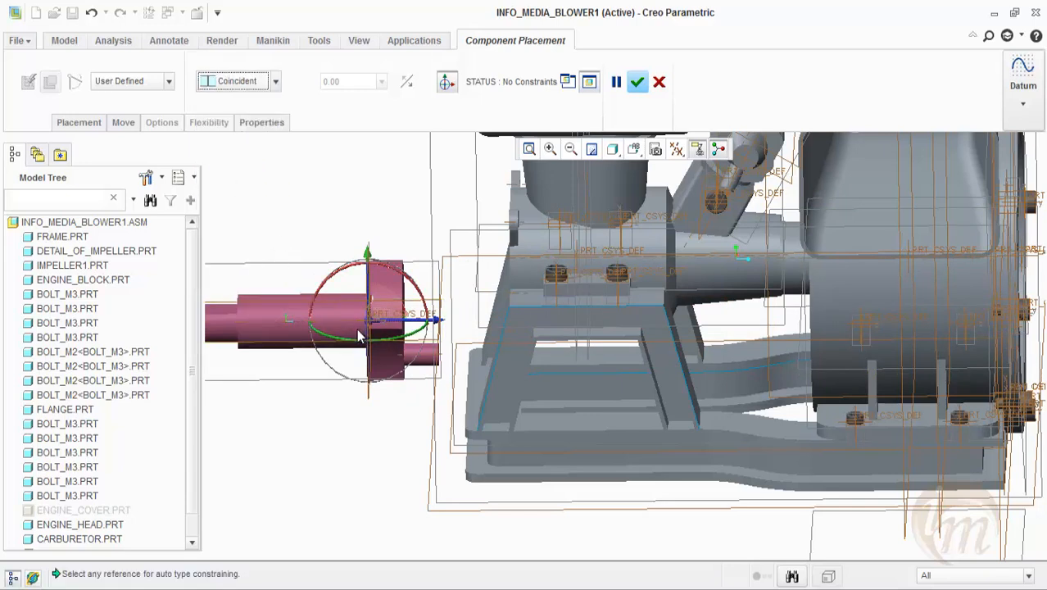
pyautogui.click(685, 261)
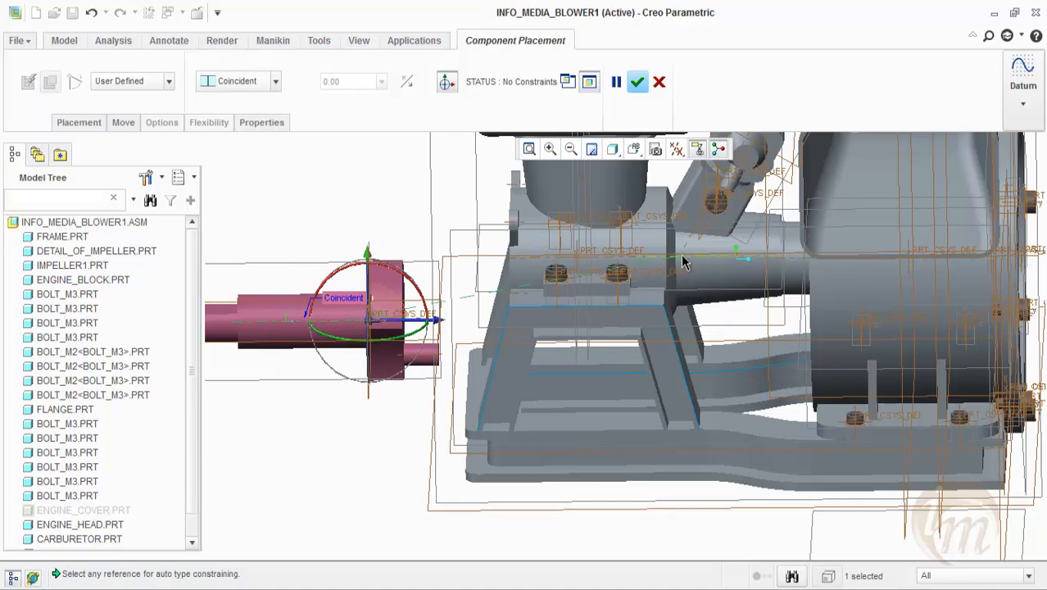
pyautogui.click(626, 262)
# Flip the crankshaft's axis constraint so its shaft end points towards the engine block.
pyautogui.moveTo(401, 241); pyautogui.dragTo(411, 236, button='middle')
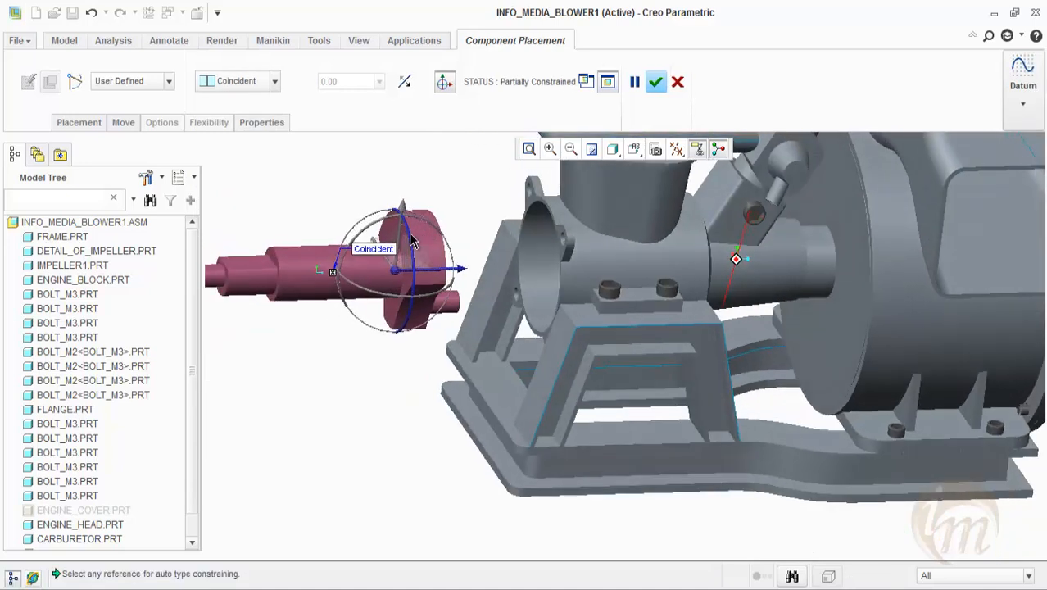
pyautogui.click(79, 125)
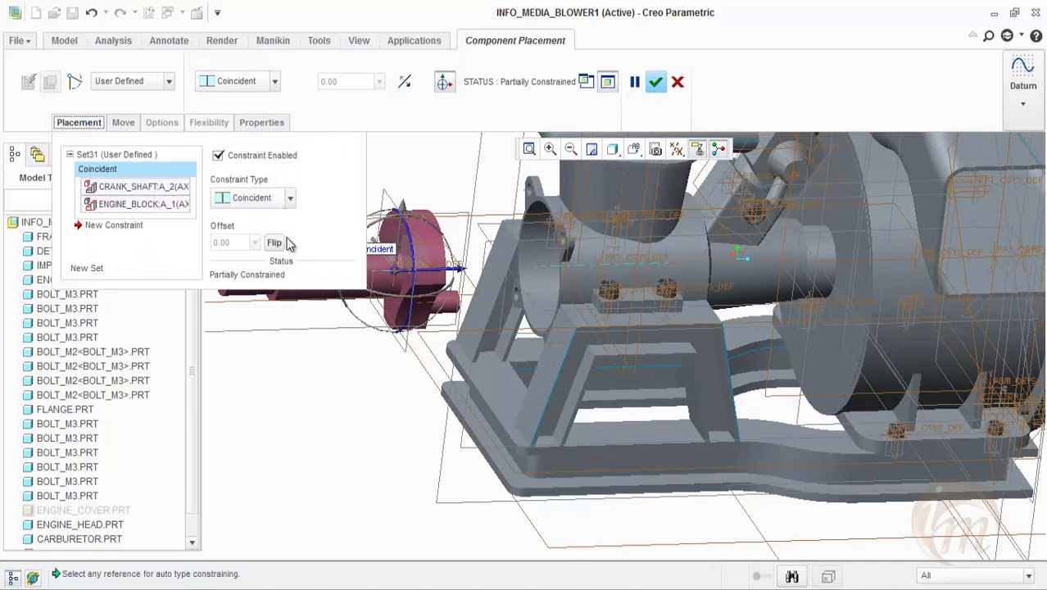
pyautogui.click(277, 243)
pyautogui.scroll(1, 520, 260)
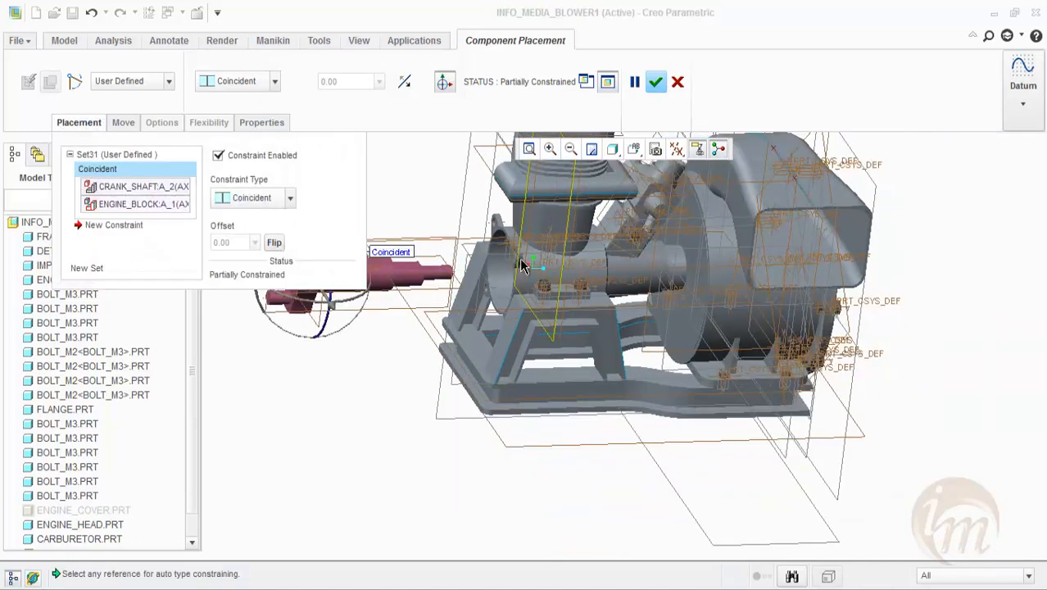
# Add a Coincident constraint between the crankshaft web's shaft-side face and the annular face inside the engine block.
pyautogui.click(112, 226)
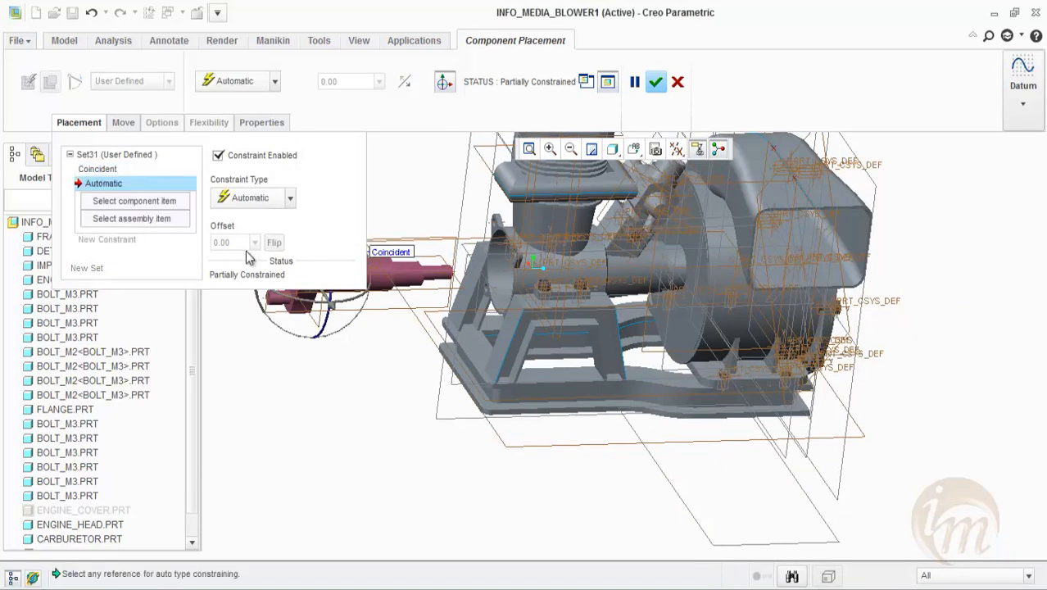
pyautogui.scroll(-5, 586, 308)
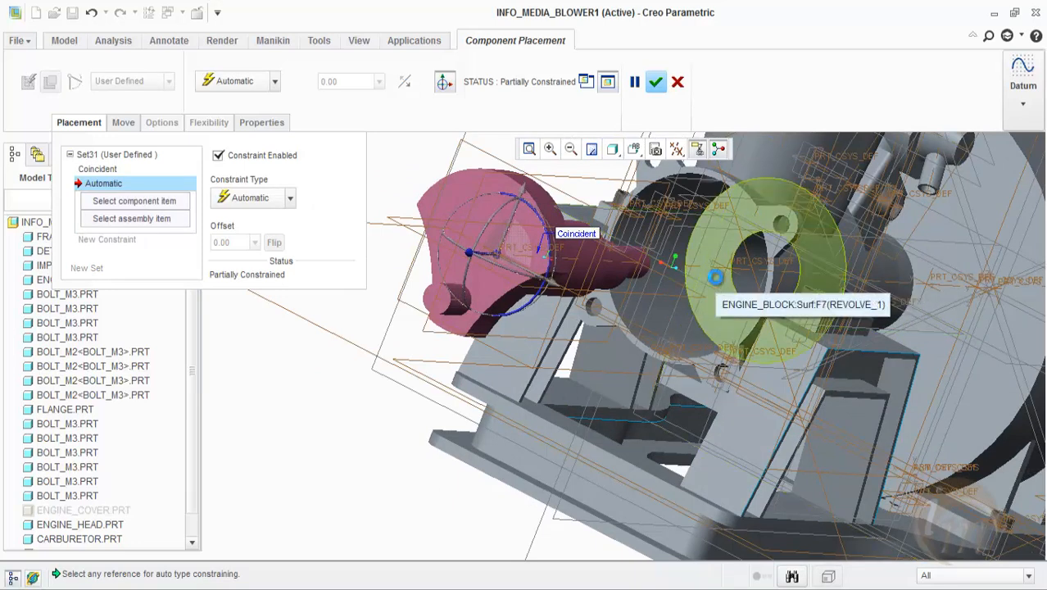
pyautogui.click(715, 278)
pyautogui.moveTo(648, 271); pyautogui.dragTo(593, 287, button='middle')
pyautogui.scroll(4, 575, 308)
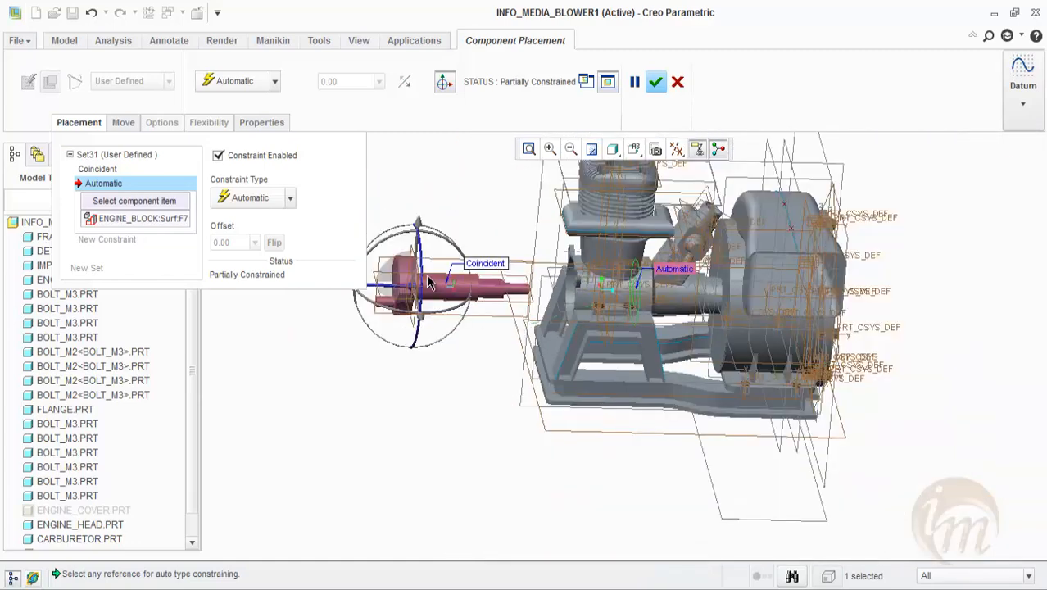
pyautogui.scroll(1, 428, 276)
pyautogui.scroll(-2, 460, 311)
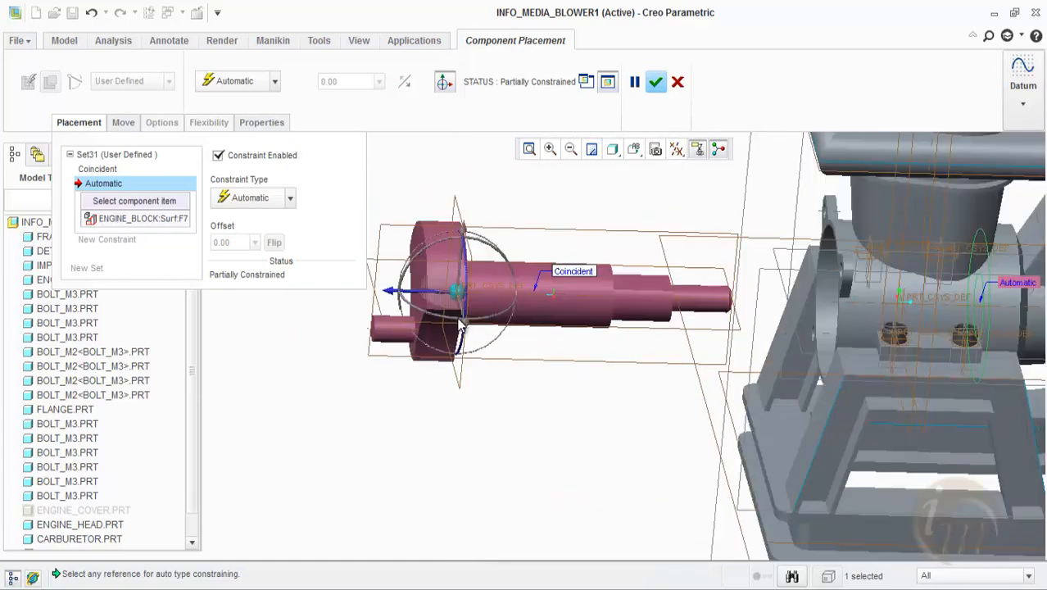
pyautogui.scroll(-3, 467, 335)
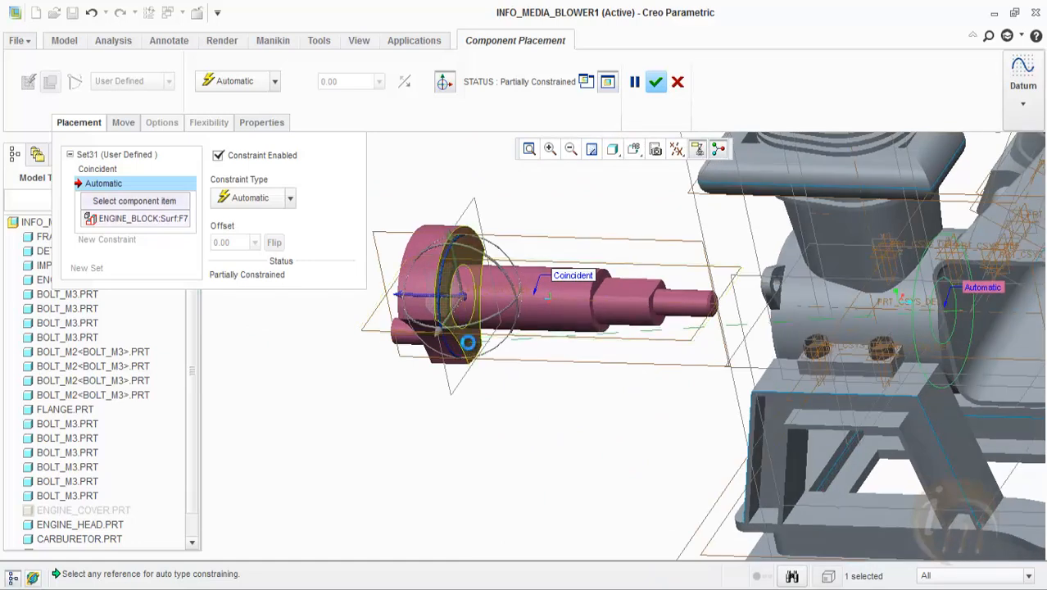
pyautogui.click(470, 344)
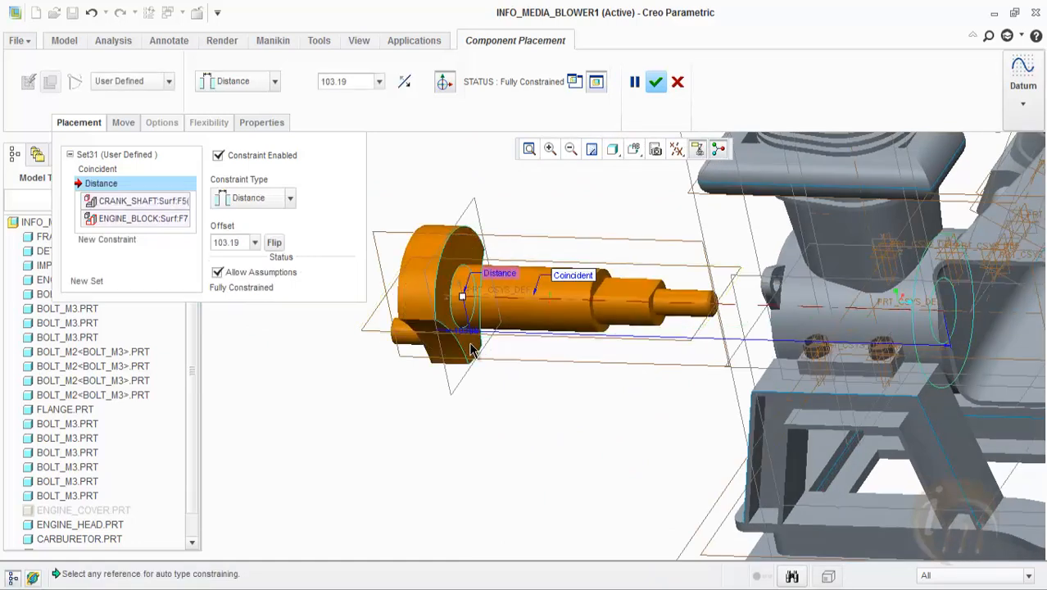
pyautogui.click(254, 199)
pyautogui.click(250, 270)
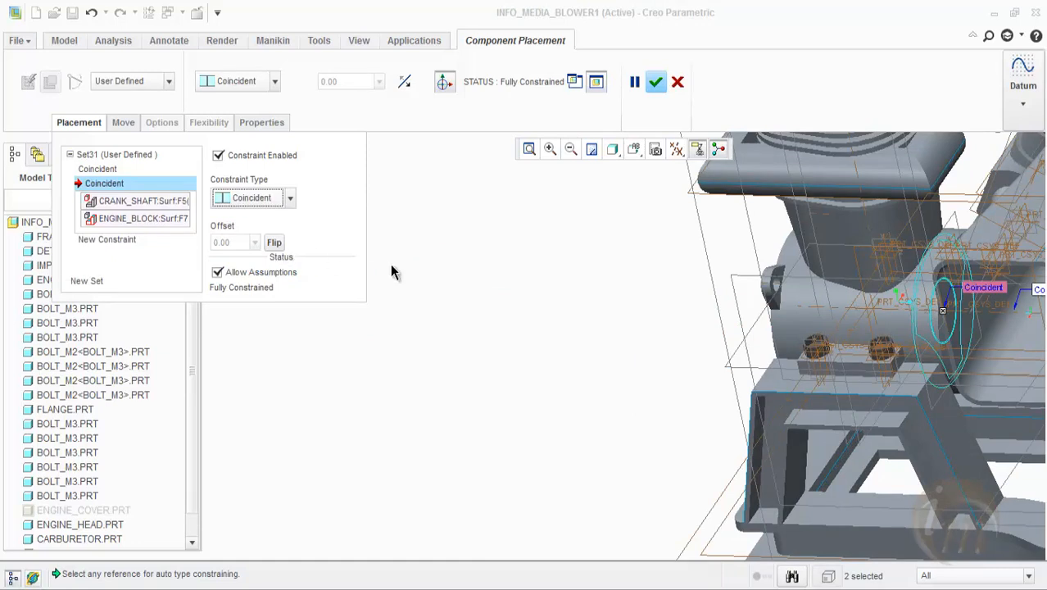
# Toggle Allow Assumptions off and back on for the crankshaft, and accept its placement.
pyautogui.scroll(5, 390, 263)
pyautogui.moveTo(495, 320); pyautogui.dragTo(502, 295, button='middle')
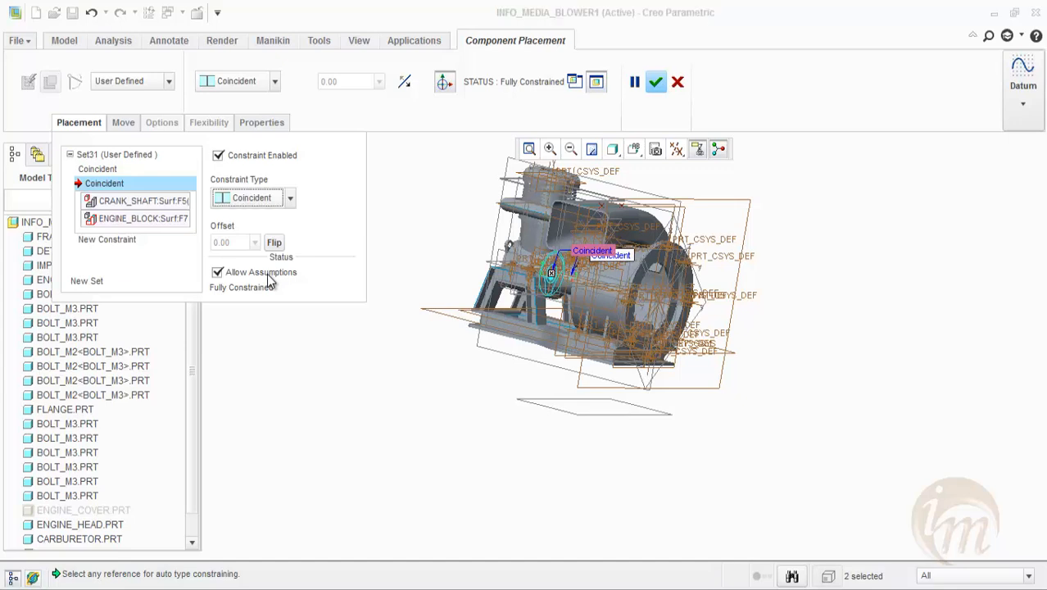
pyautogui.click(218, 272)
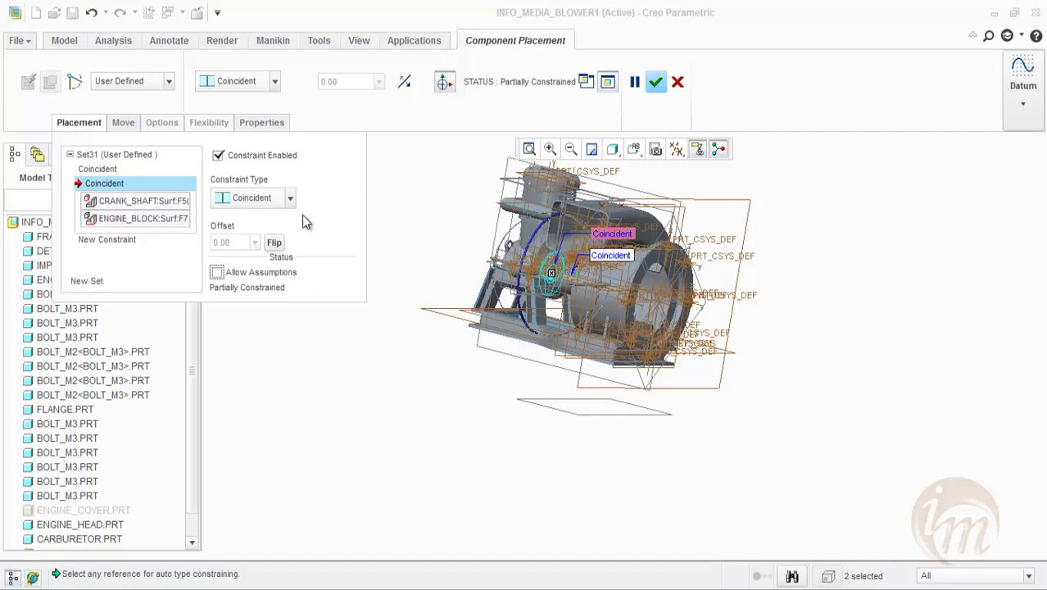
pyautogui.click(218, 273)
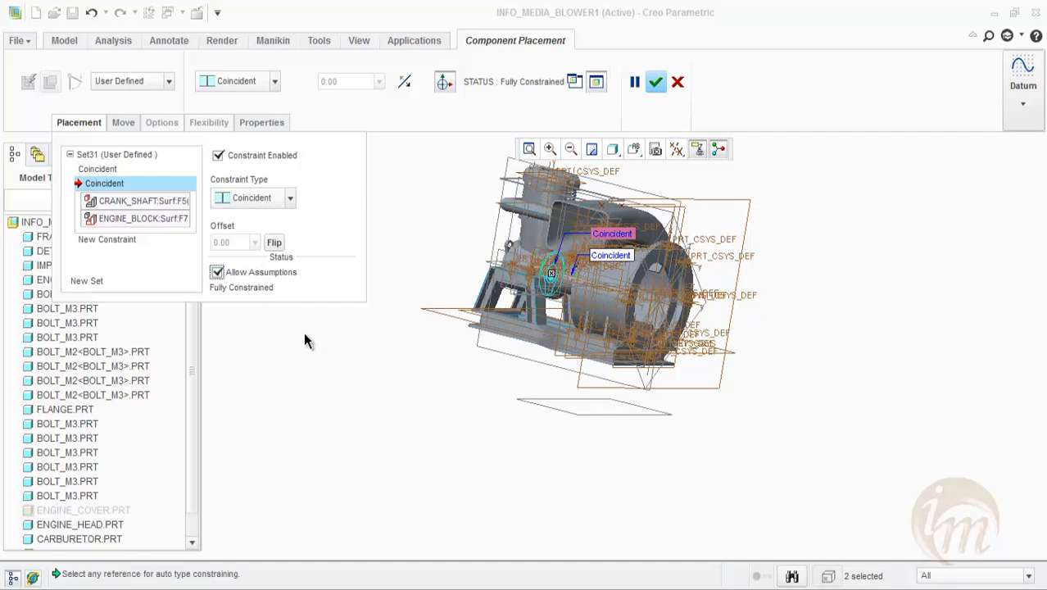
pyautogui.click(656, 81)
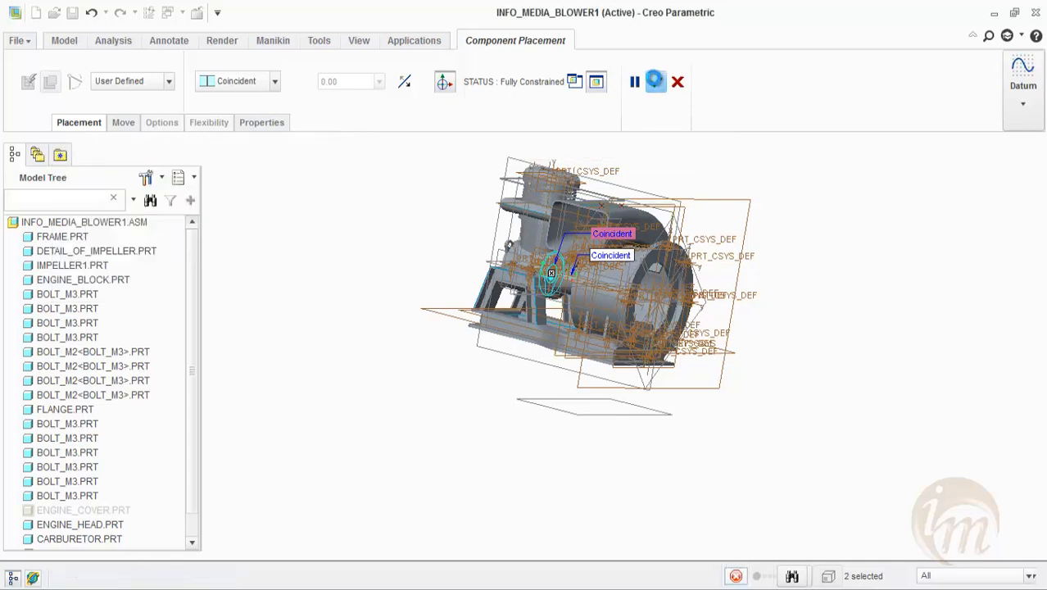
# Insert connecting_rod.prt into the assembly and orient the view towards the crankshaft inside the engine block.
pyautogui.moveTo(656, 246); pyautogui.dragTo(806, 278, button='middle')
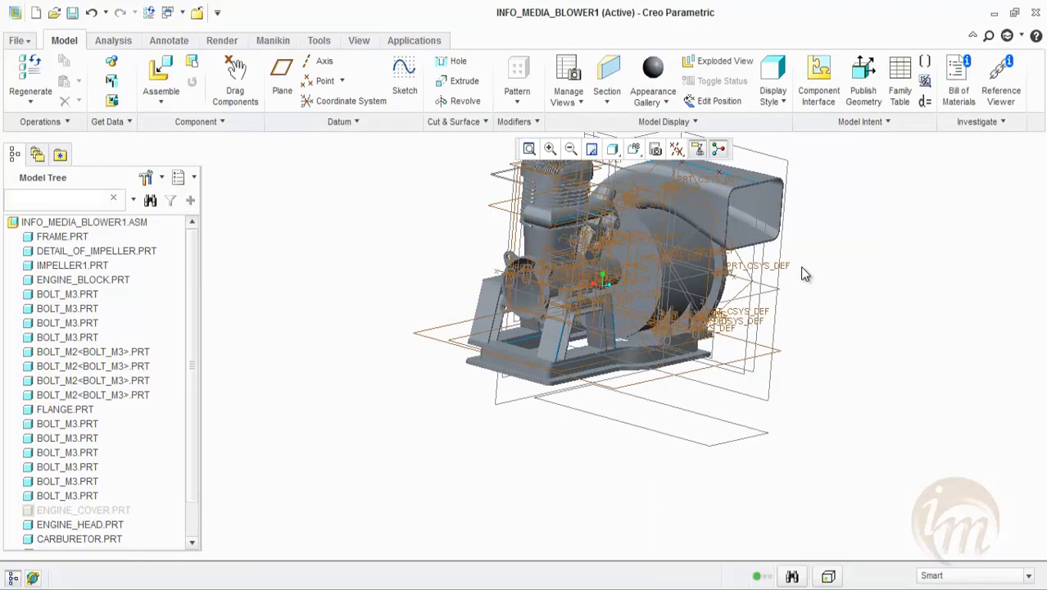
pyautogui.scroll(-3, 659, 315)
pyautogui.scroll(4, 663, 318)
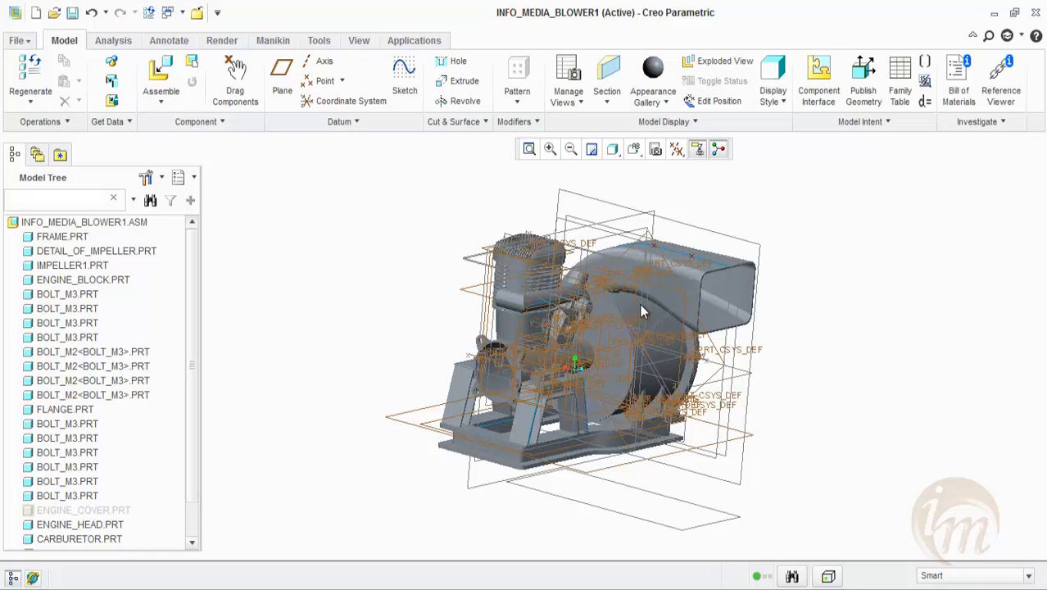
pyautogui.click(158, 82)
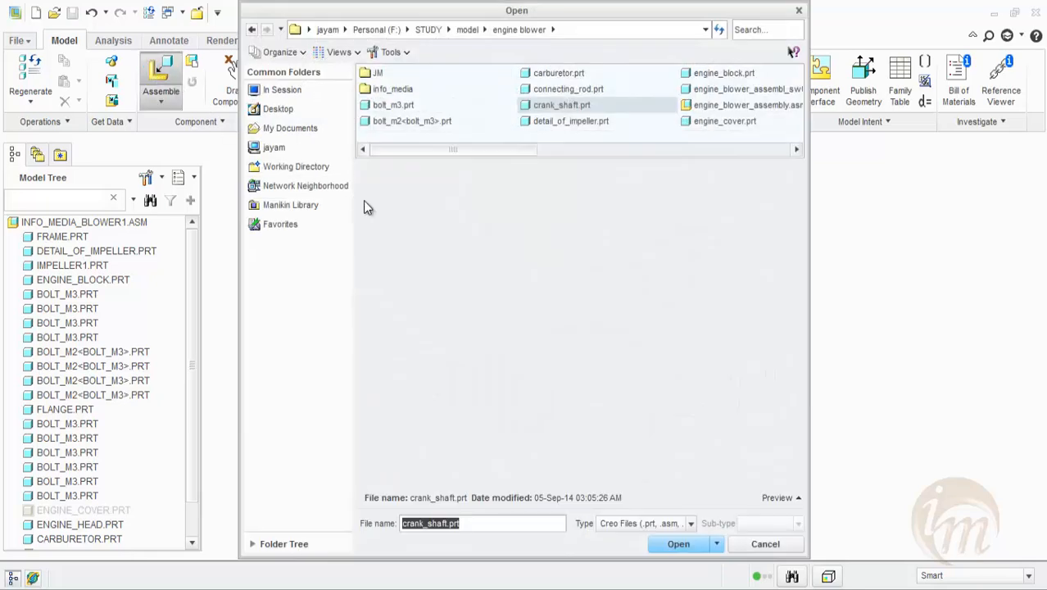
pyautogui.click(565, 89)
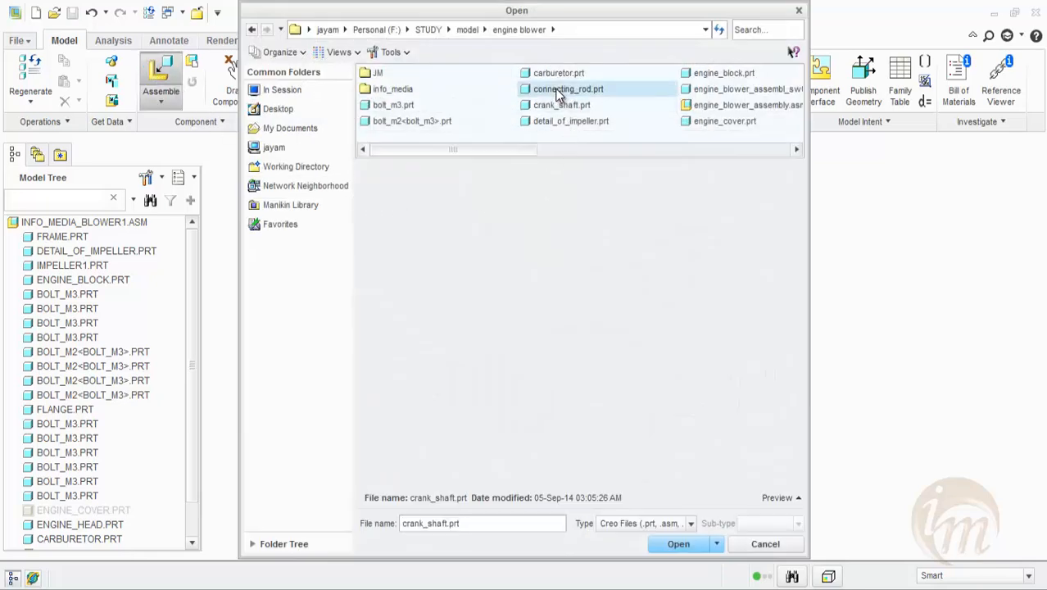
pyautogui.click(676, 544)
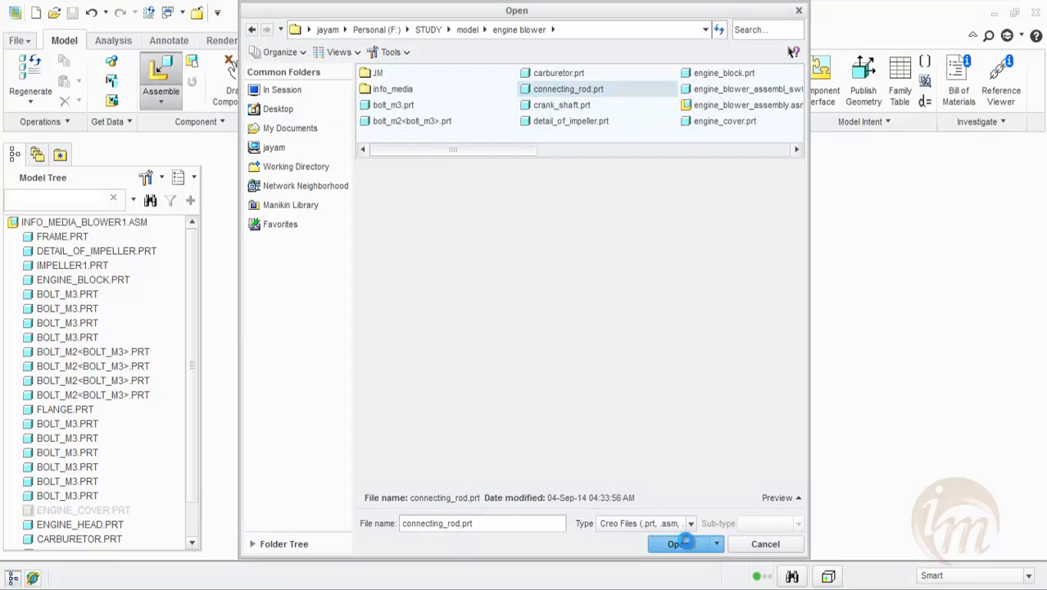
pyautogui.moveTo(512, 386); pyautogui.dragTo(573, 373, button='middle')
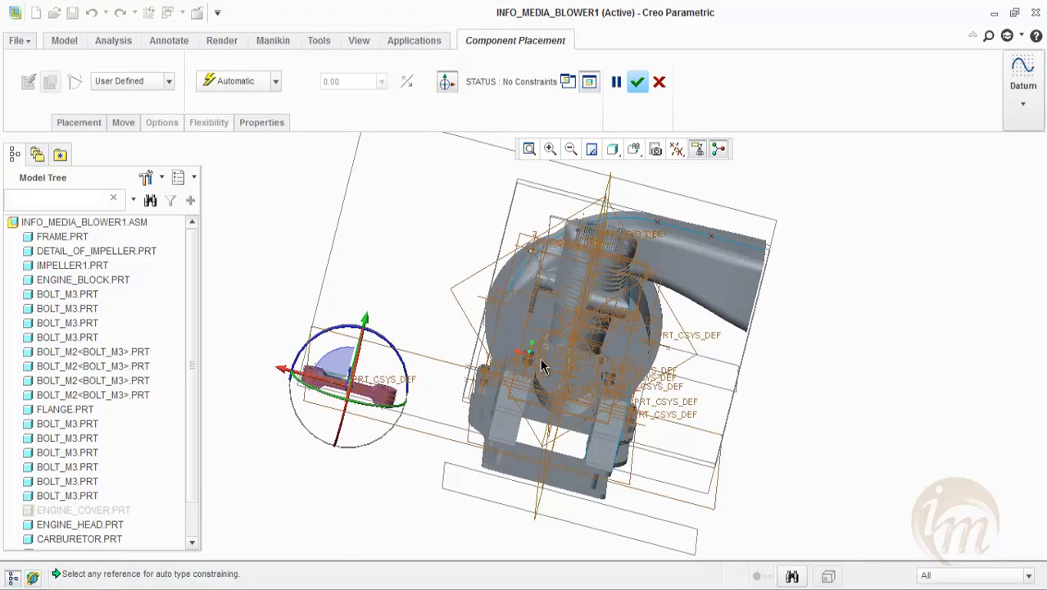
pyautogui.scroll(2, 385, 377)
pyautogui.moveTo(0, 0); pyautogui.dragTo(0, 0)
pyautogui.moveTo(381, 346); pyautogui.dragTo(357, 357, button='middle')
# Add a Coincident constraint between one end hole of the connecting rod and the crankshaft's crankpin inside the engine block.
pyautogui.click(221, 81)
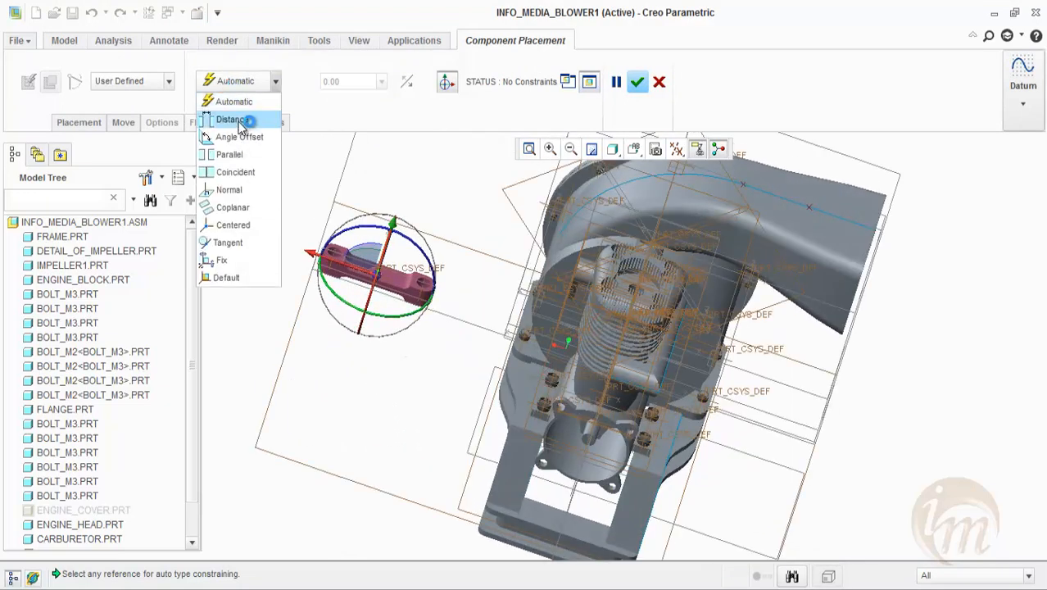
pyautogui.click(242, 170)
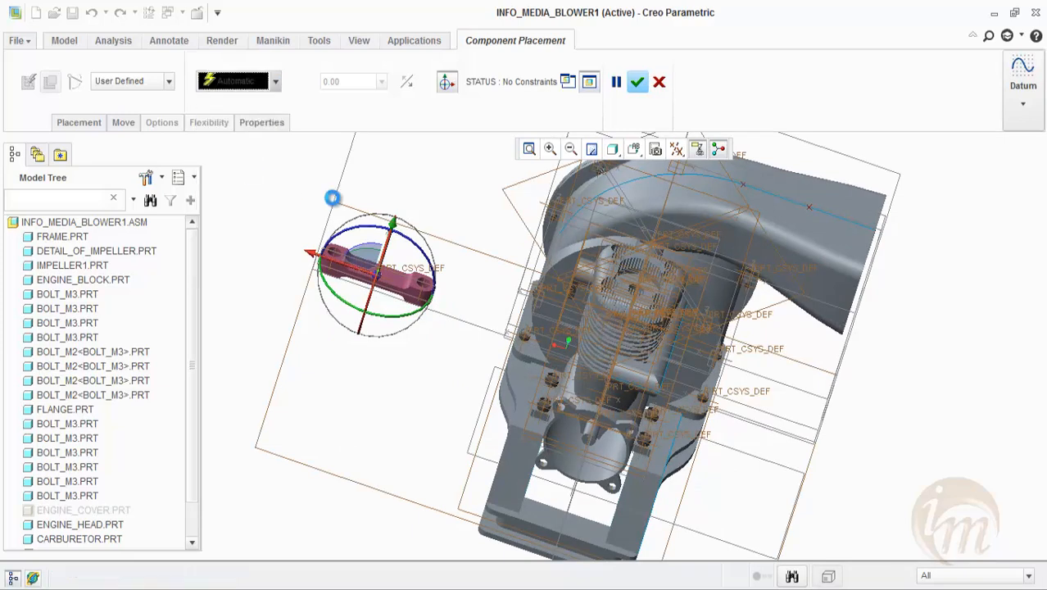
pyautogui.click(424, 290)
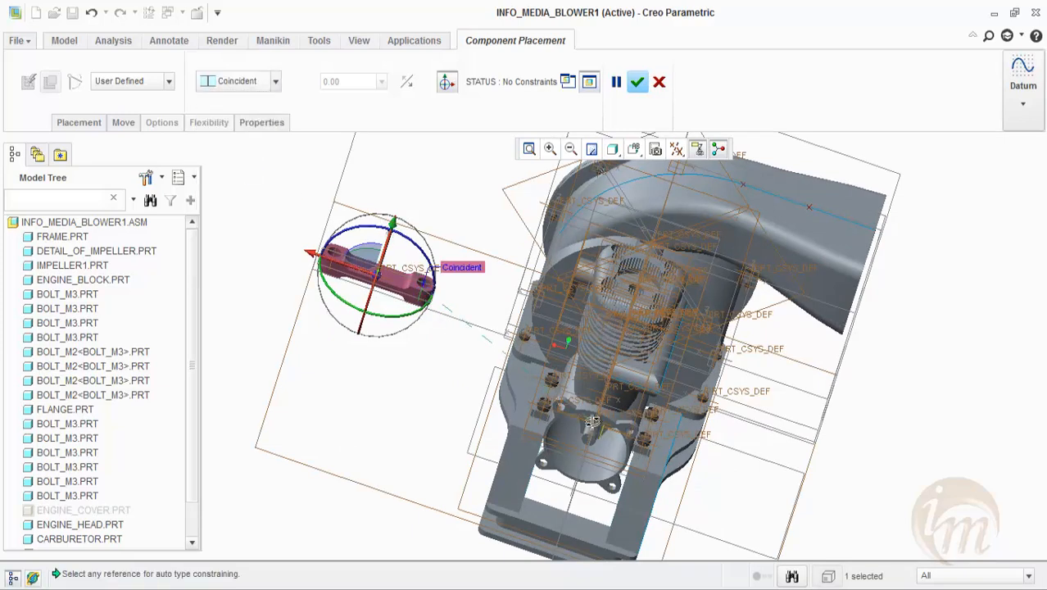
pyautogui.moveTo(600, 428); pyautogui.dragTo(592, 409, button='middle')
pyautogui.scroll(-4, 591, 414)
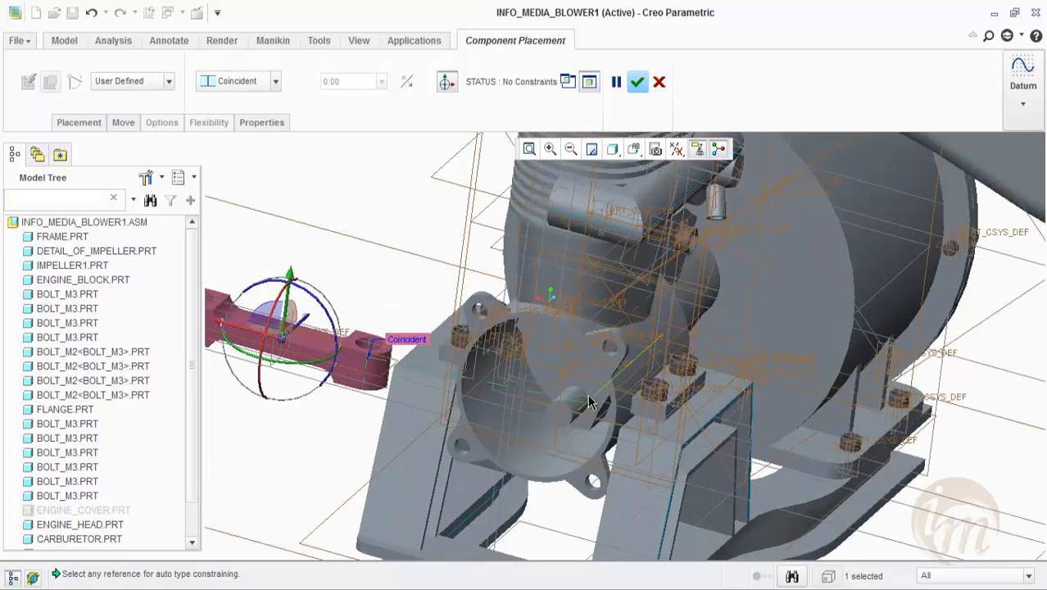
pyautogui.moveTo(591, 391); pyautogui.dragTo(481, 409, button='middle')
pyautogui.scroll(-1, 448, 400)
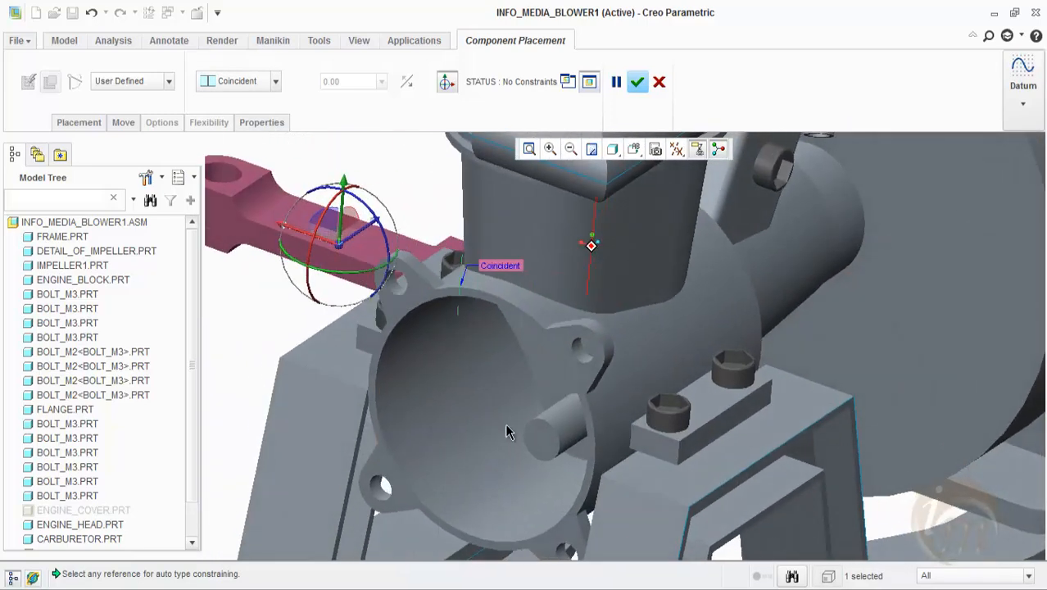
pyautogui.click(541, 434)
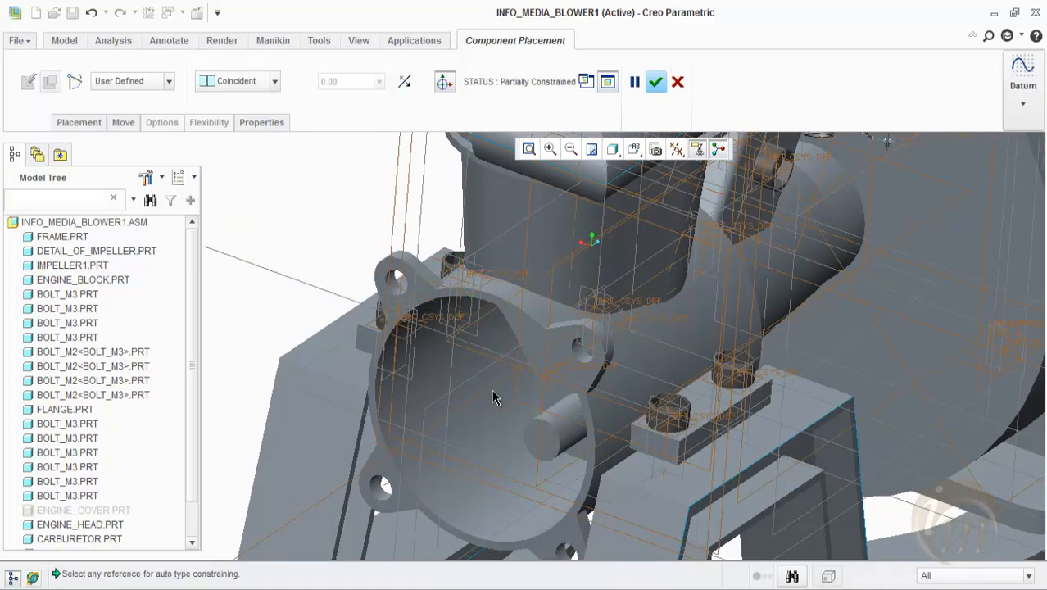
# Move the partially constrained connecting rod out along the crankpin axis until it is clear of the engine block.
pyautogui.hotkey('ctrl', 'd')
pyautogui.moveTo(587, 359); pyautogui.dragTo(620, 355, button='middle')
pyautogui.moveTo(616, 345); pyautogui.dragTo(371, 403)
pyautogui.moveTo(397, 452); pyautogui.dragTo(442, 433, button='middle')
pyautogui.scroll(-3, 387, 425)
pyautogui.scroll(-2, 416, 511)
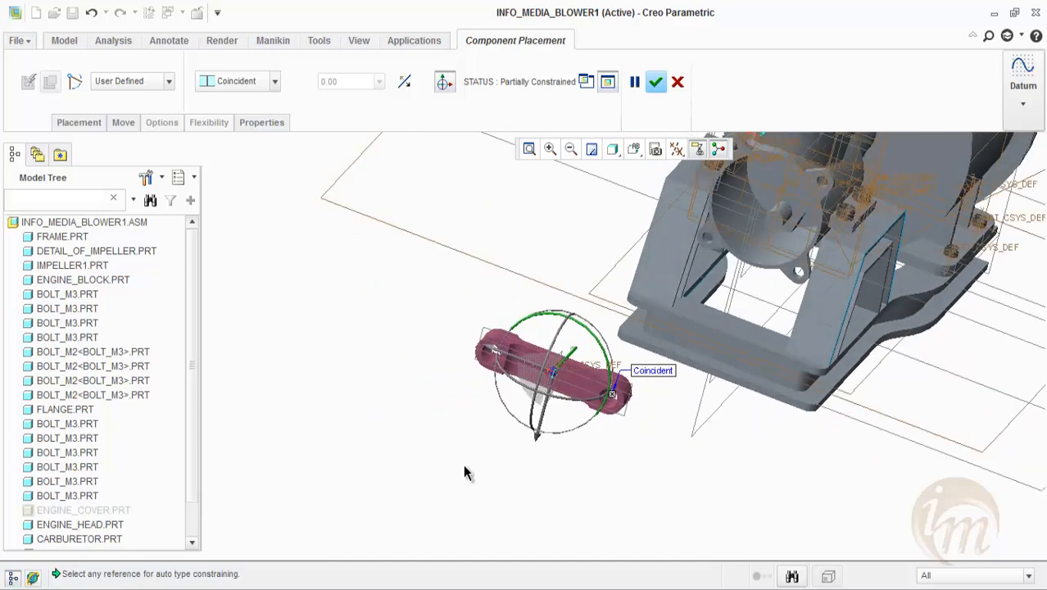
pyautogui.scroll(3, 466, 465)
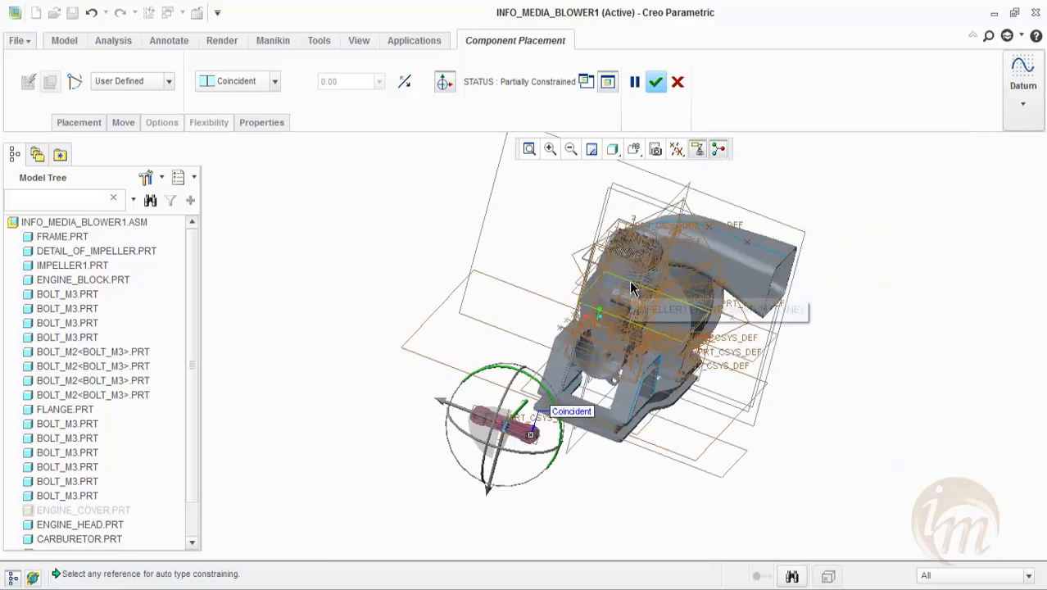
pyautogui.scroll(-2, 295, 215)
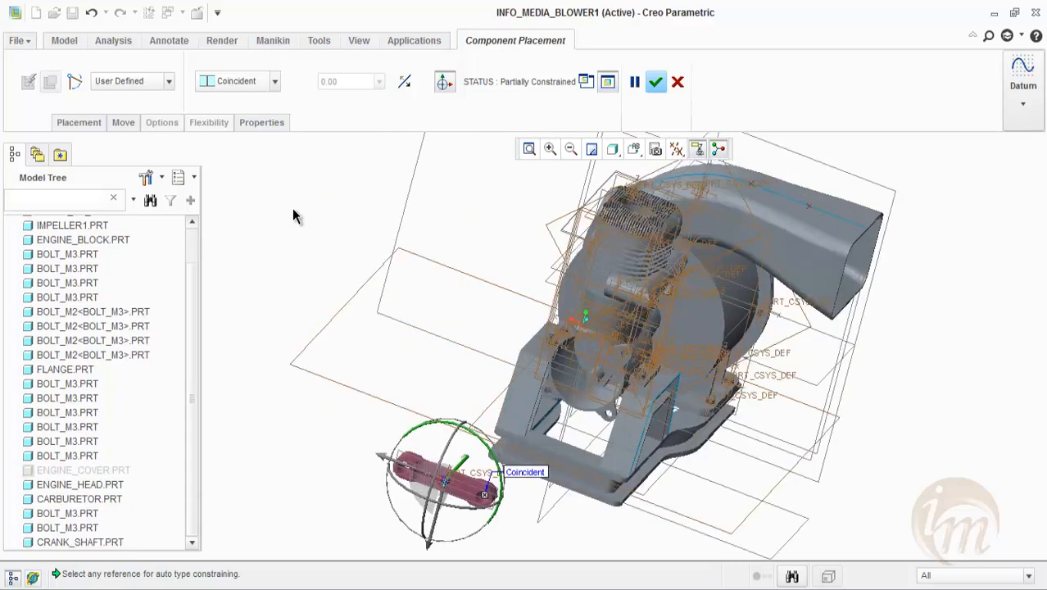
# Add a second Coincident constraint for the connecting rod with the ASM_TOP datum plane as its assembly reference.
pyautogui.click(88, 122)
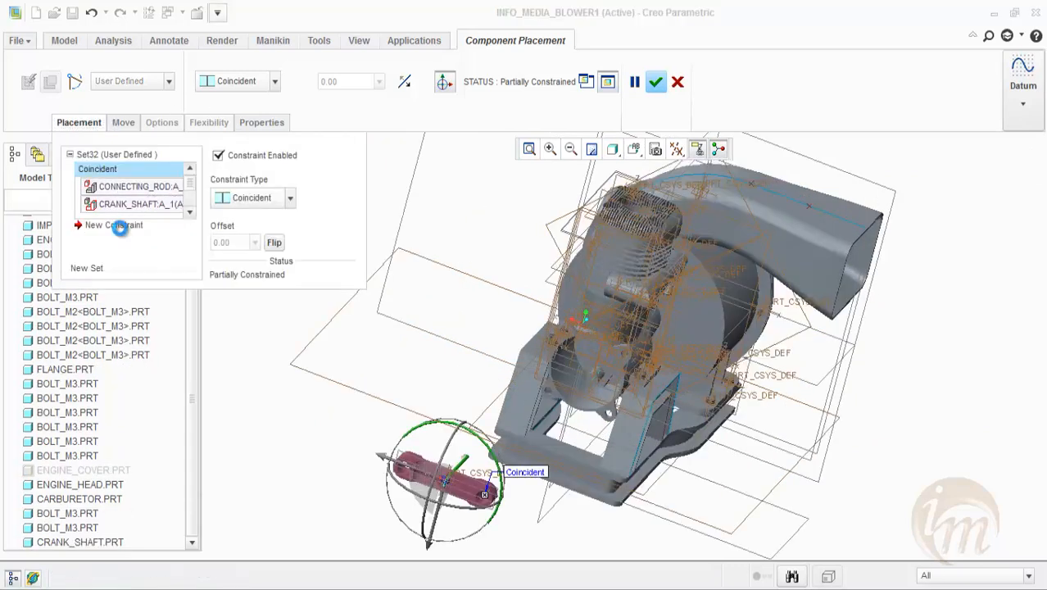
pyautogui.click(115, 225)
pyautogui.scroll(-2, 413, 479)
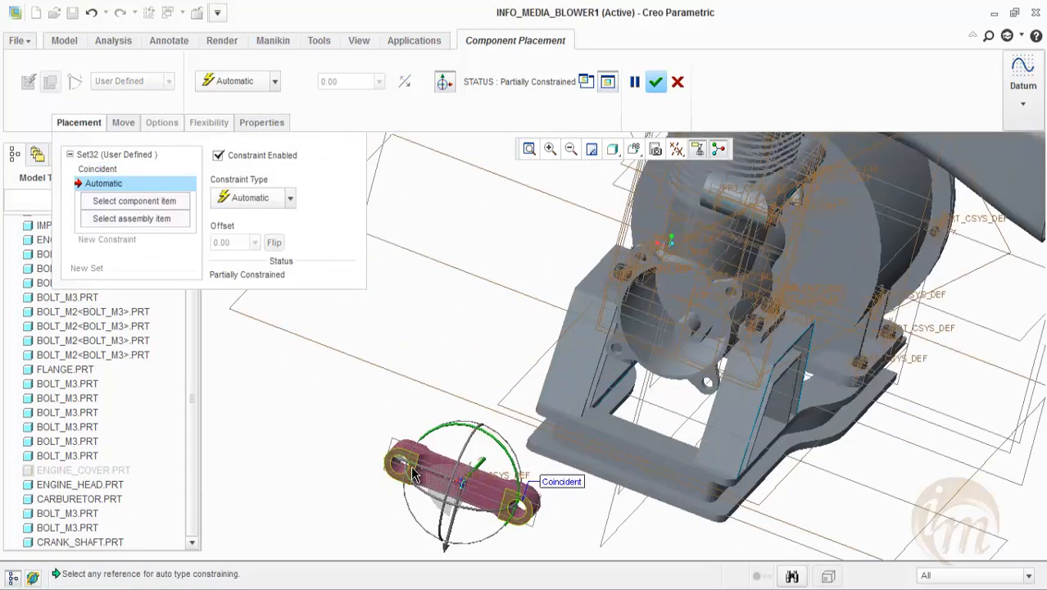
pyautogui.scroll(-2, 414, 475)
pyautogui.click(260, 197)
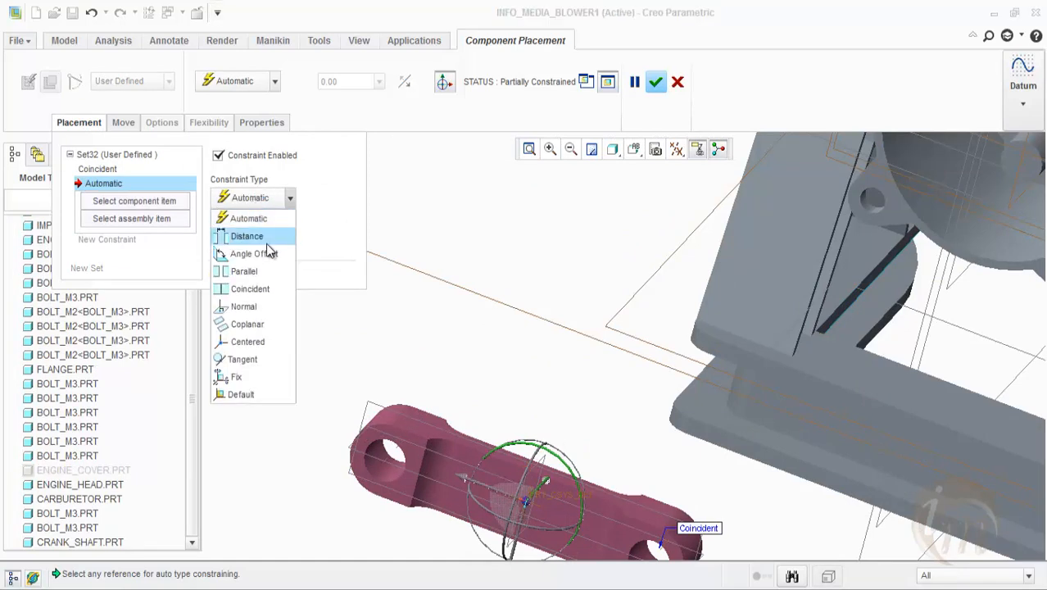
pyautogui.click(250, 288)
pyautogui.scroll(3, 447, 317)
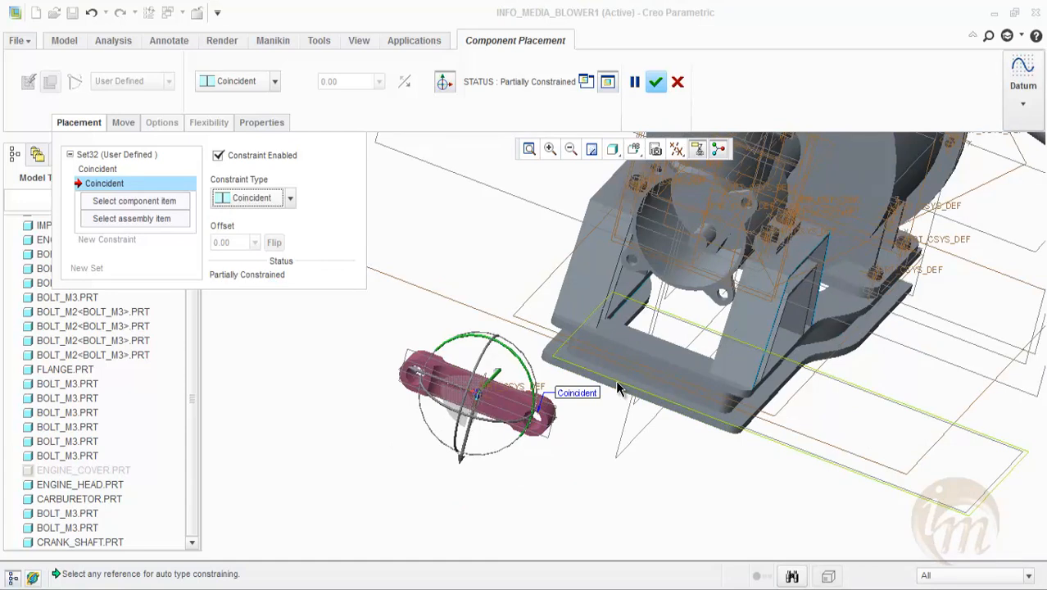
pyautogui.scroll(3, 665, 322)
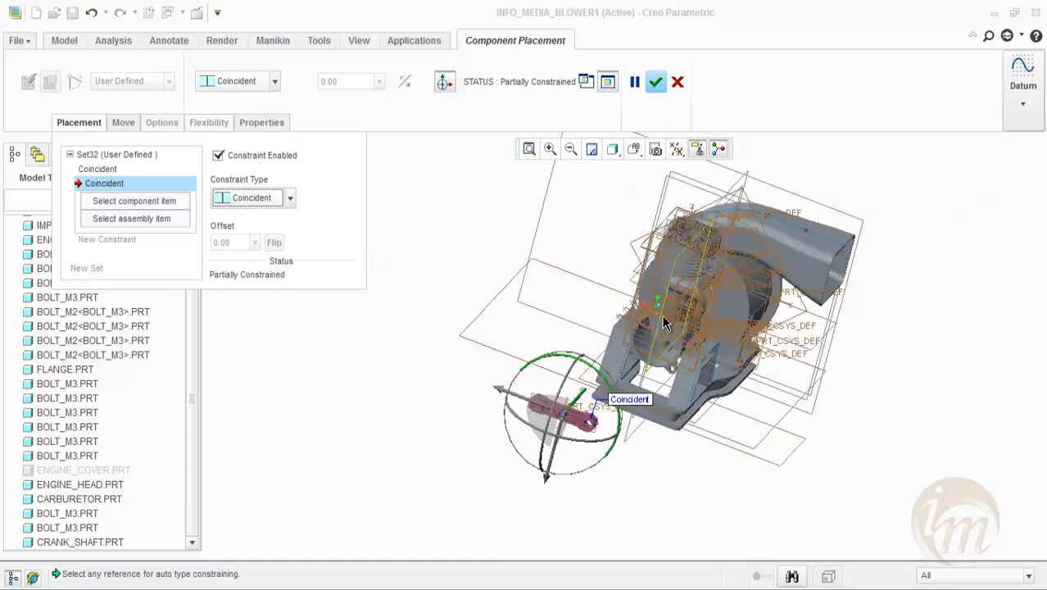
pyautogui.scroll(-3, 665, 322)
pyautogui.click(425, 449)
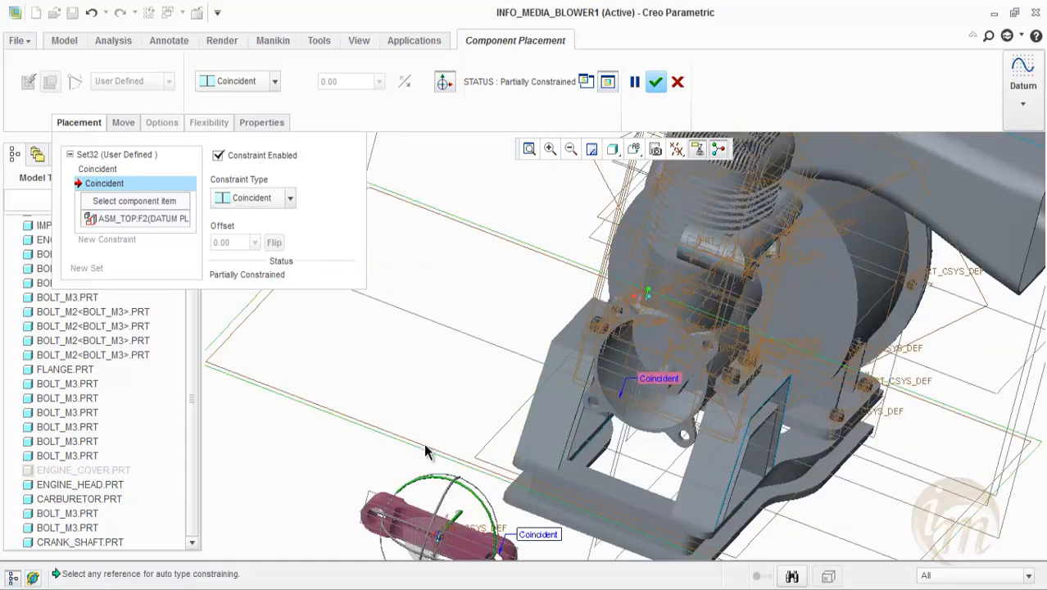
# Pick the connecting rod's RIGHT datum plane as the component reference and change the constraint type to Parallel.
pyautogui.scroll(3, 503, 440)
pyautogui.scroll(-5, 479, 483)
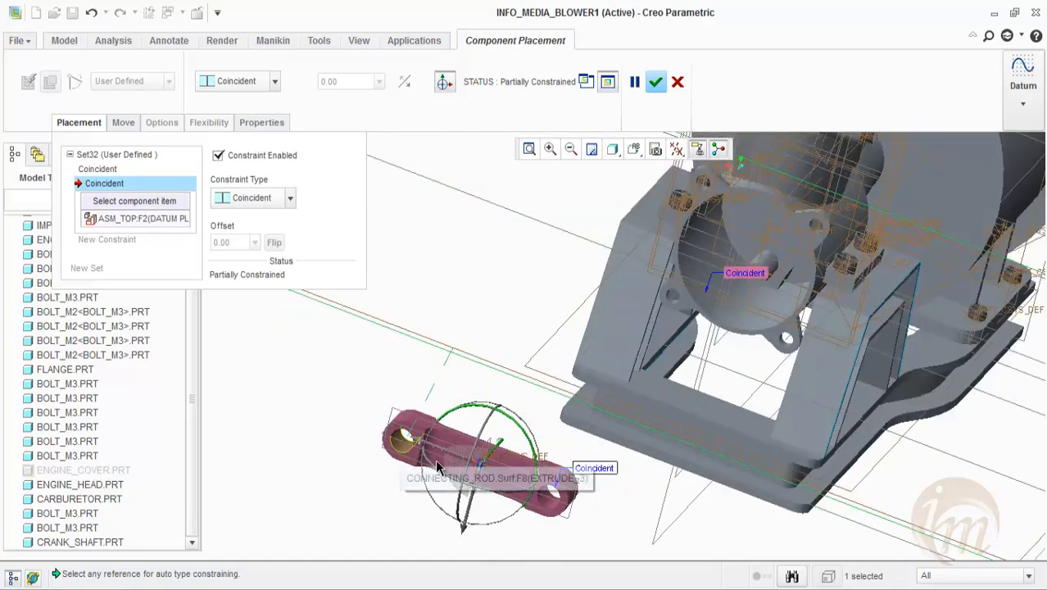
pyautogui.scroll(-2, 492, 447)
pyautogui.scroll(-4, 492, 447)
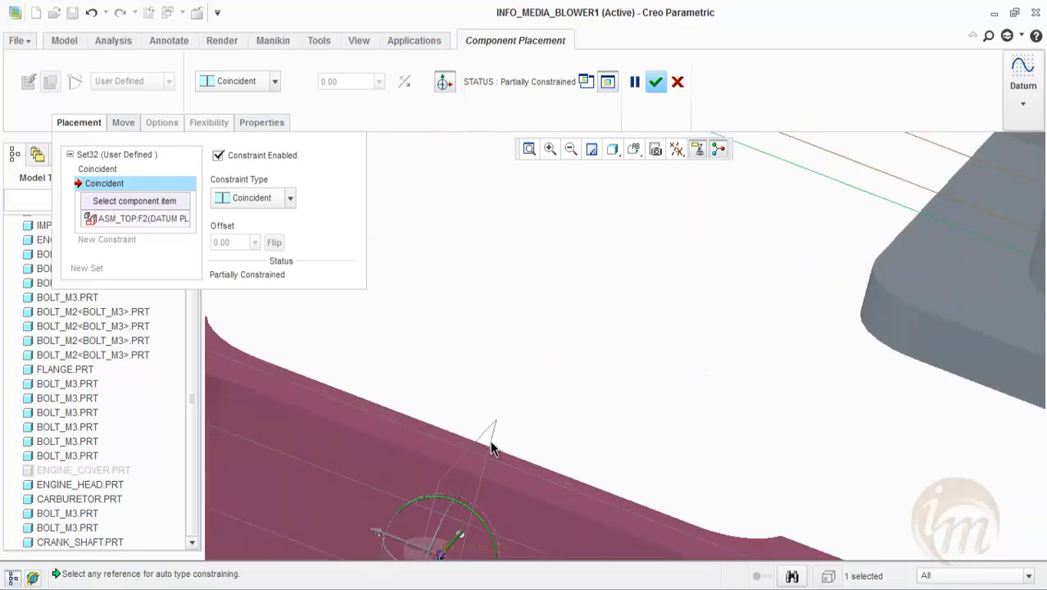
pyautogui.click(484, 434)
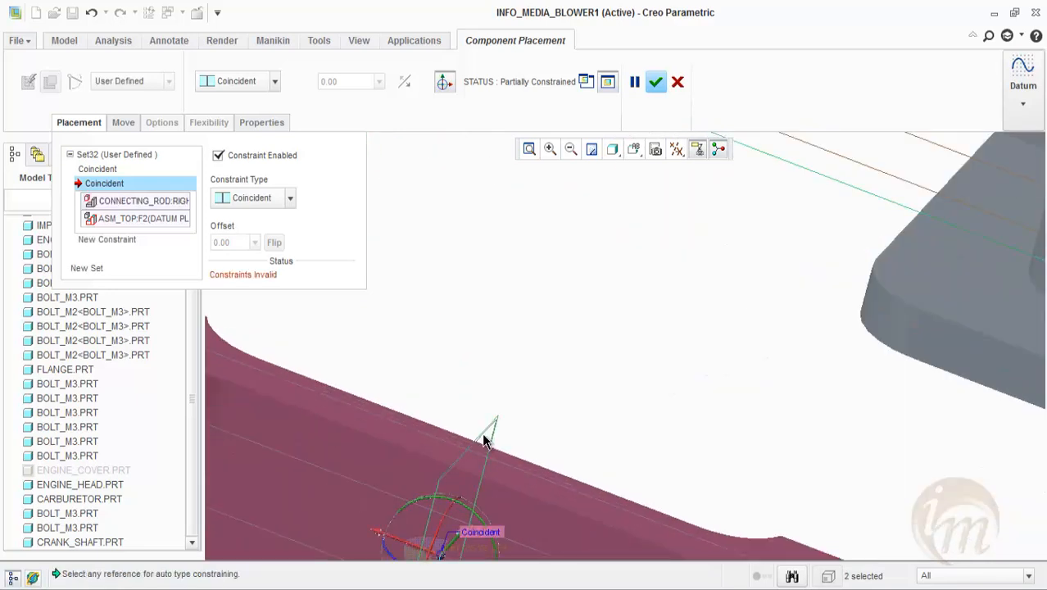
pyautogui.click(266, 199)
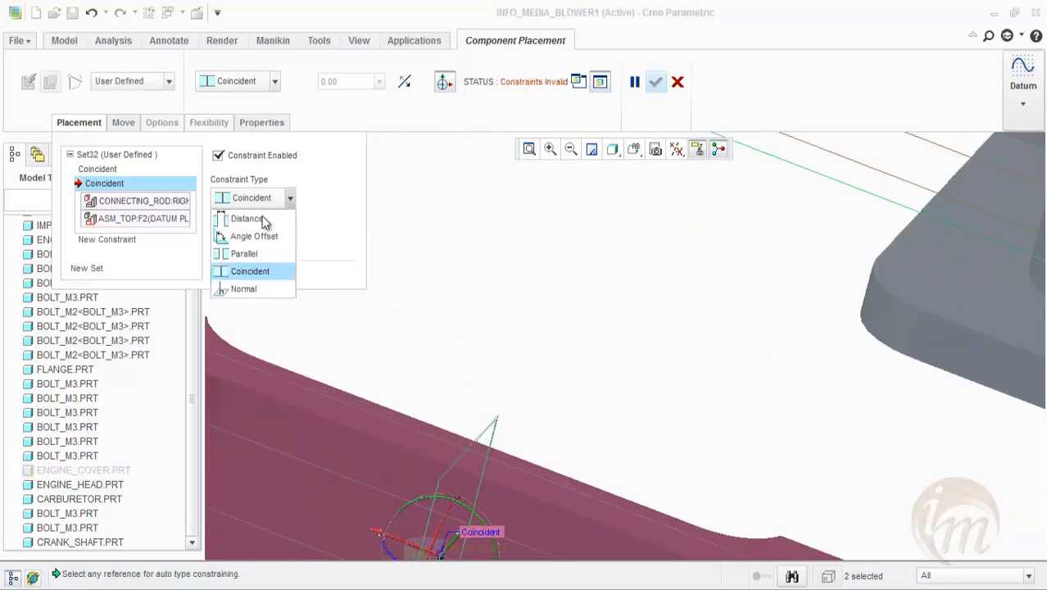
pyautogui.click(244, 254)
pyautogui.scroll(5, 513, 271)
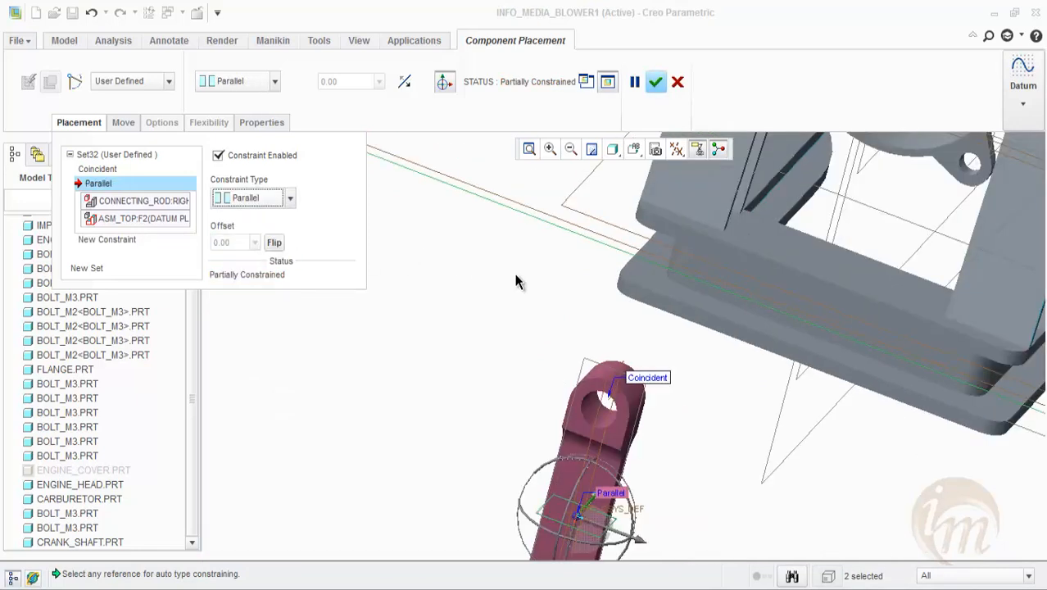
# Flip the Parallel constraint so the connecting rod extends upward from its crankpin end.
pyautogui.moveTo(629, 330)
pyautogui.mouseDown(button='middle')
pyautogui.moveTo(608, 297)
pyautogui.moveTo(675, 321)
pyautogui.moveTo(648, 320)
pyautogui.mouseUp(button='middle')
pyautogui.click(273, 243)
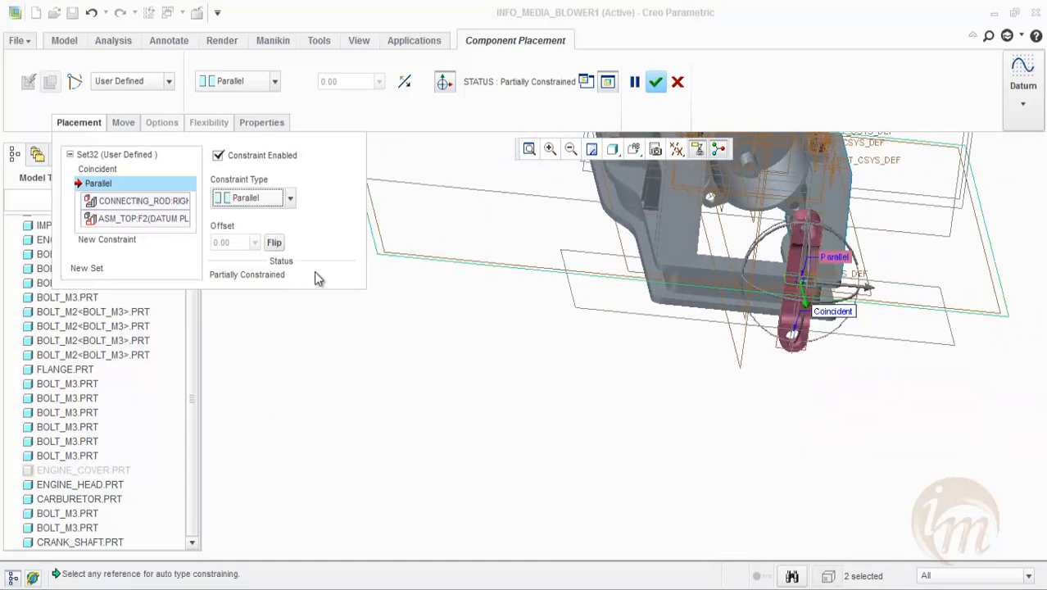
pyautogui.scroll(4, 647, 373)
pyautogui.moveTo(663, 397); pyautogui.dragTo(620, 383, button='middle')
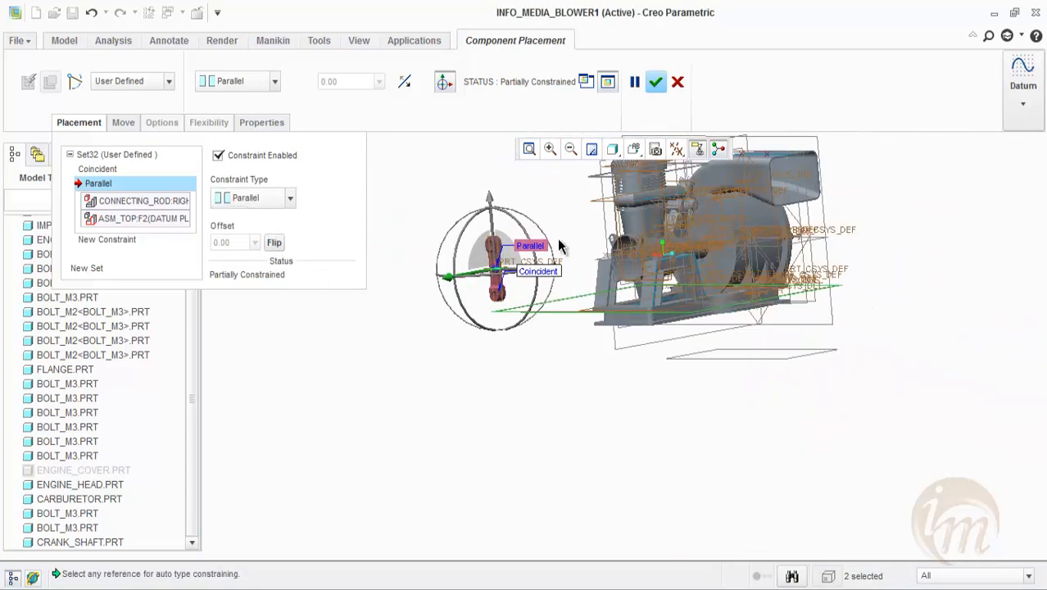
# Add a third constraint for the connecting rod, with the crankshaft web's flat face beside the crankpin as assembly reference.
pyautogui.scroll(-2, 557, 239)
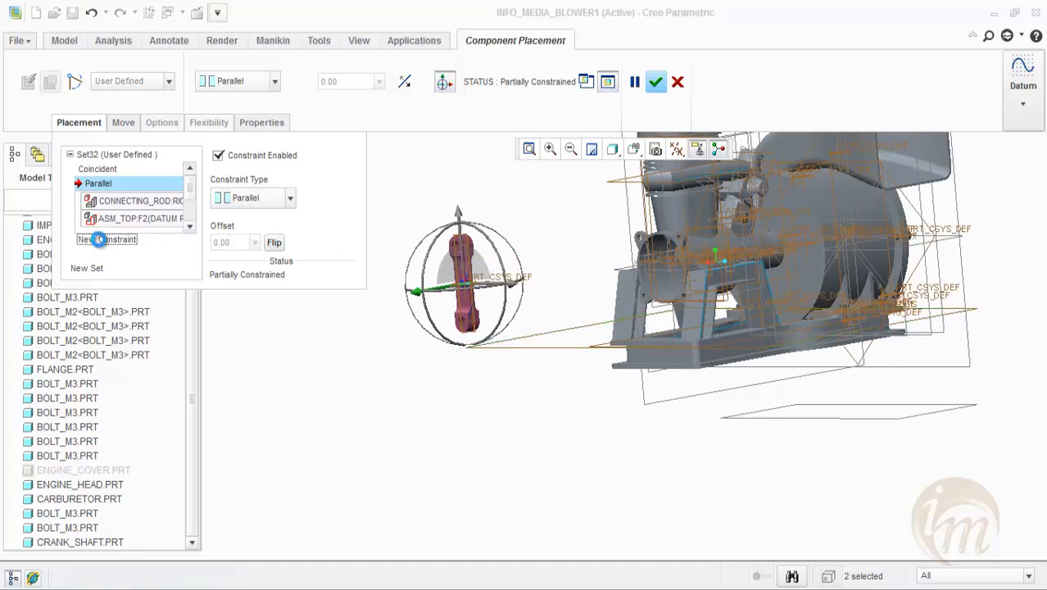
pyautogui.click(92, 239)
pyautogui.scroll(-2, 480, 305)
pyautogui.moveTo(479, 305); pyautogui.dragTo(583, 314, button='middle')
pyautogui.scroll(-5, 891, 308)
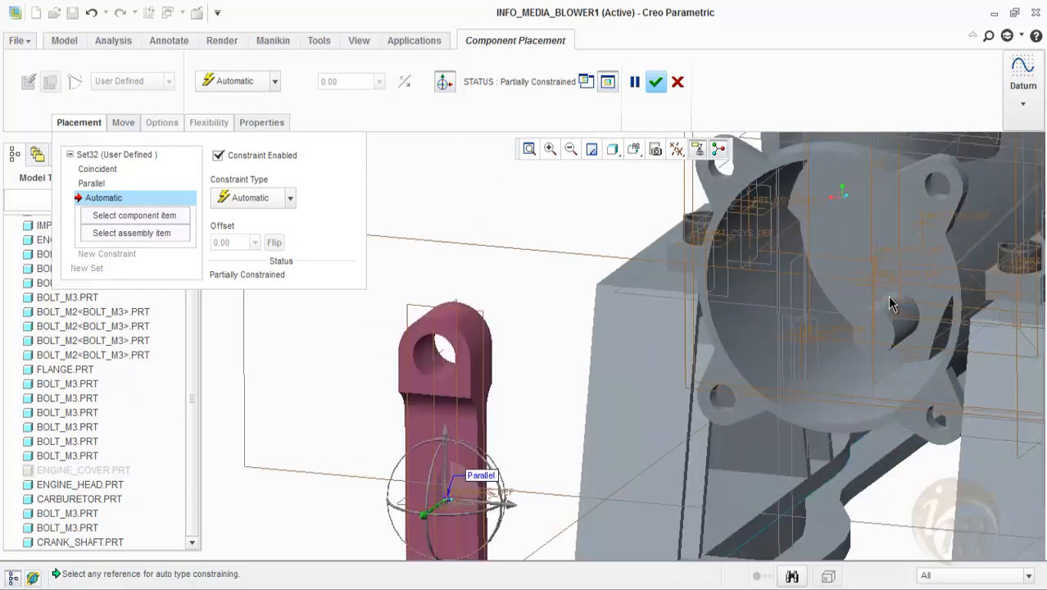
pyautogui.click(713, 316)
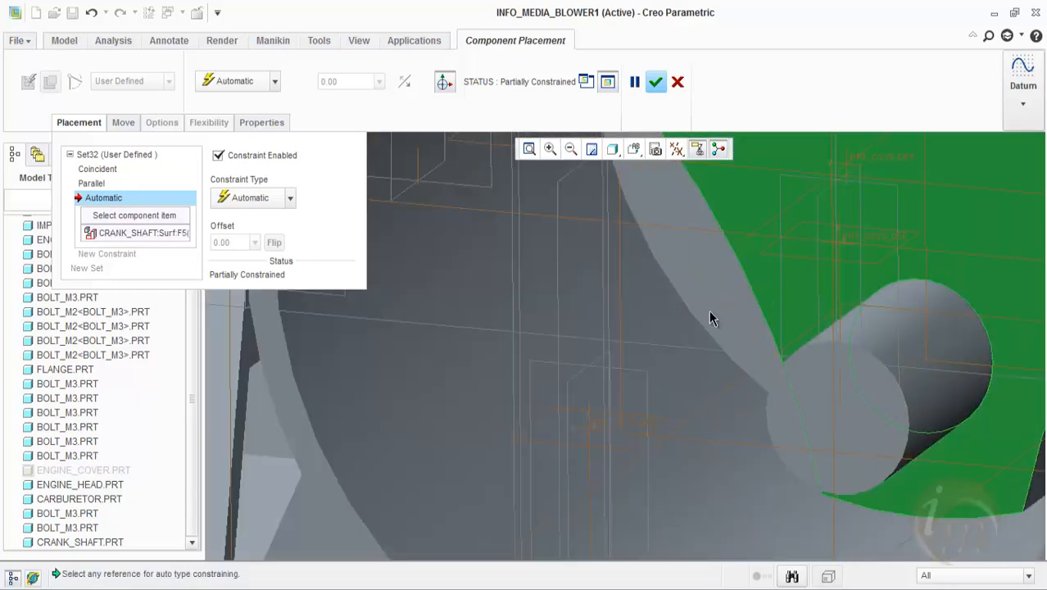
# Pick the side face of the connecting rod's crankpin end as component reference and set the constraint type to Coincident.
pyautogui.scroll(6, 708, 320)
pyautogui.scroll(2, 496, 447)
pyautogui.moveTo(479, 514); pyautogui.dragTo(346, 430, button='middle')
pyautogui.scroll(4, 346, 430)
pyautogui.scroll(-4, 311, 436)
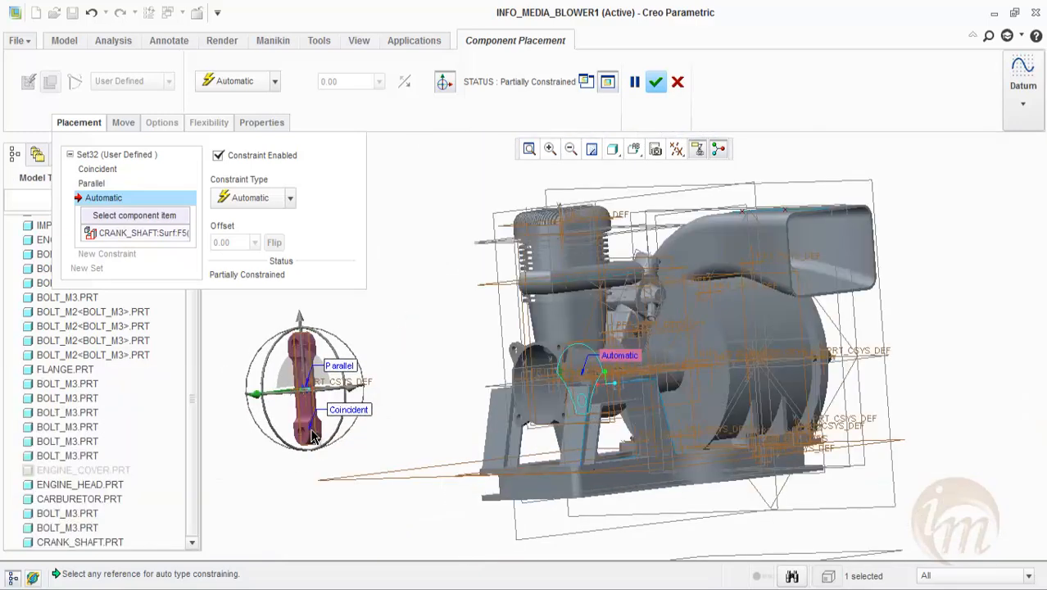
pyautogui.scroll(5, 311, 435)
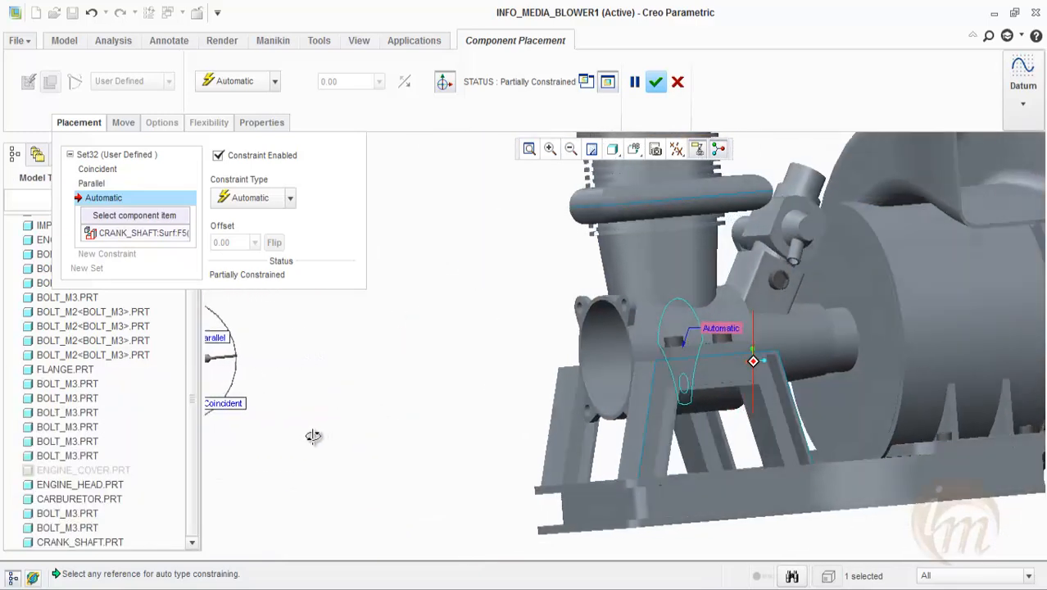
pyautogui.scroll(-6, 307, 443)
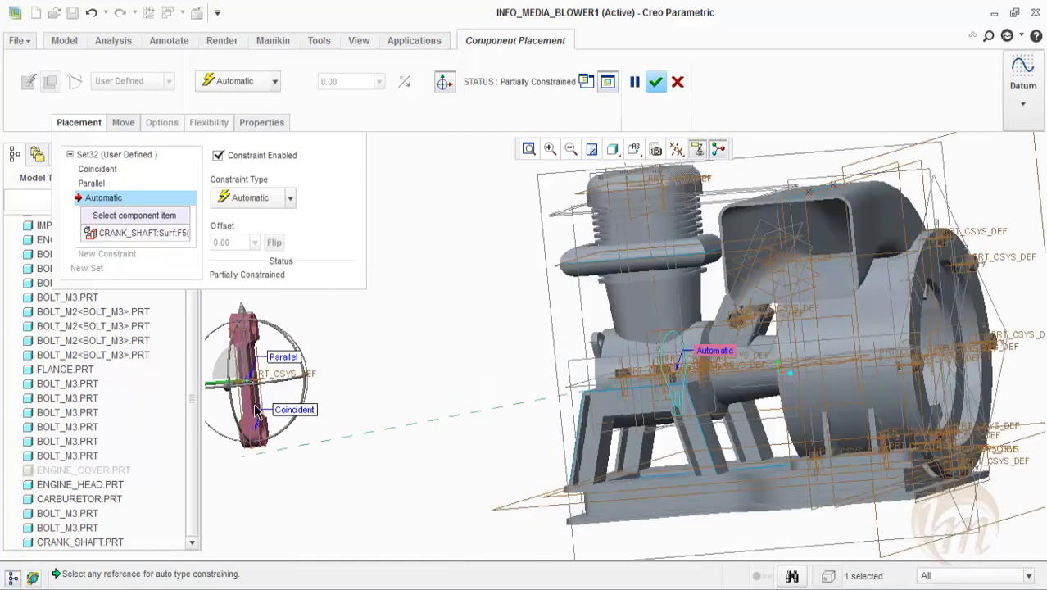
pyautogui.click(294, 424)
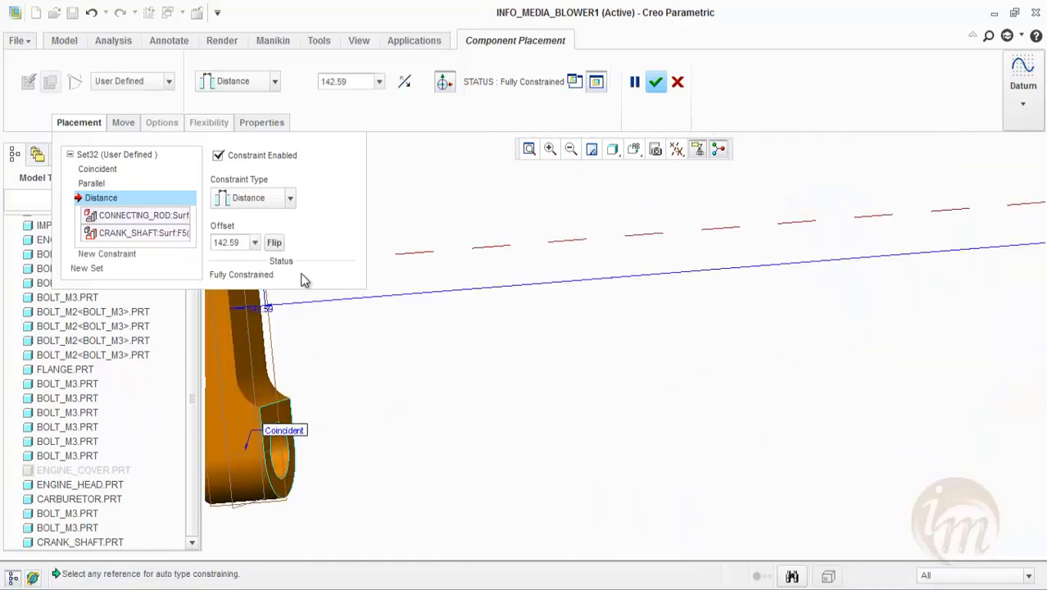
pyautogui.click(255, 205)
pyautogui.click(261, 268)
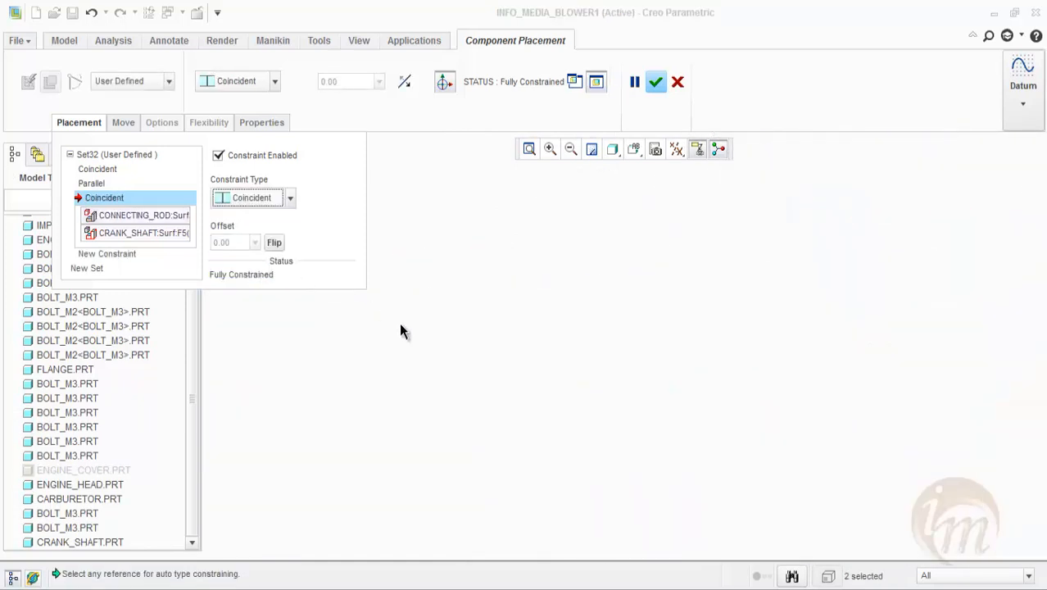
# Change the constraint between the connecting rod's side face and the crankshaft web to Distance with an offset of 1.00.
pyautogui.scroll(3, 407, 338)
pyautogui.moveTo(443, 349); pyautogui.dragTo(554, 325, button='middle')
pyautogui.scroll(-5, 491, 315)
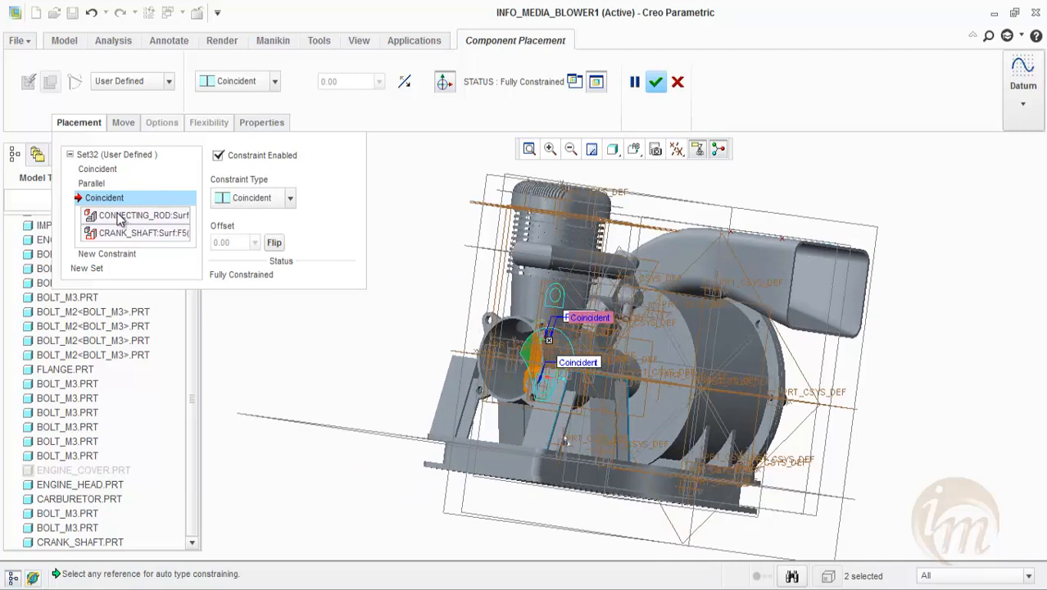
pyautogui.click(99, 183)
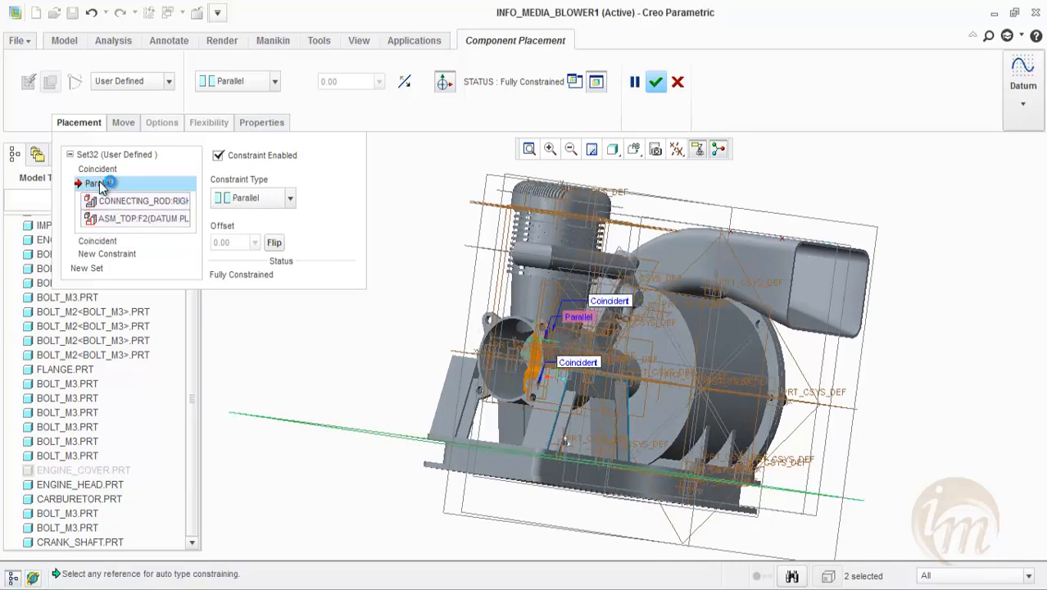
pyautogui.click(98, 240)
pyautogui.click(248, 198)
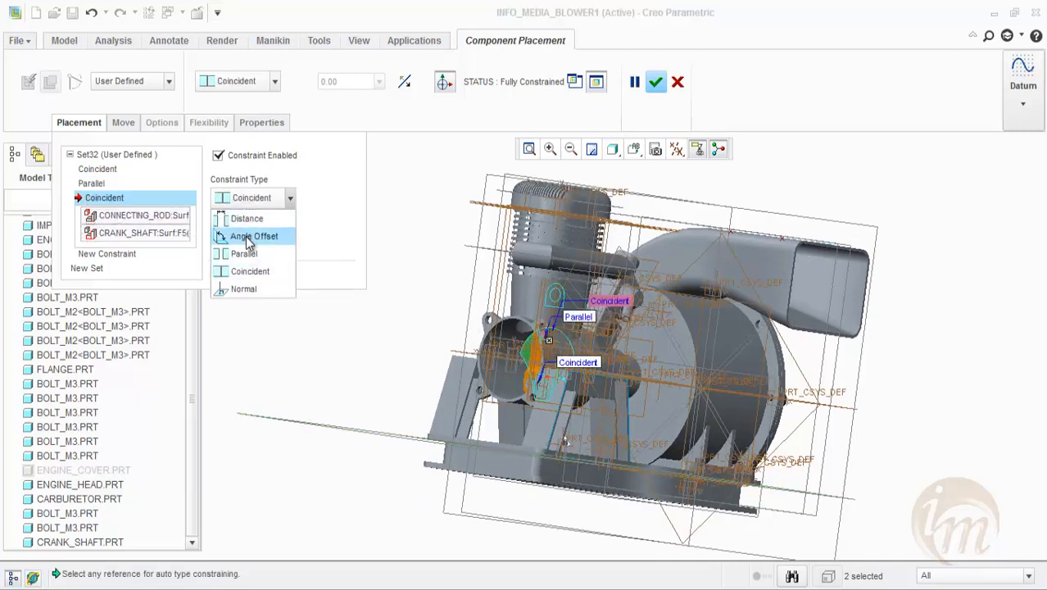
pyautogui.click(256, 219)
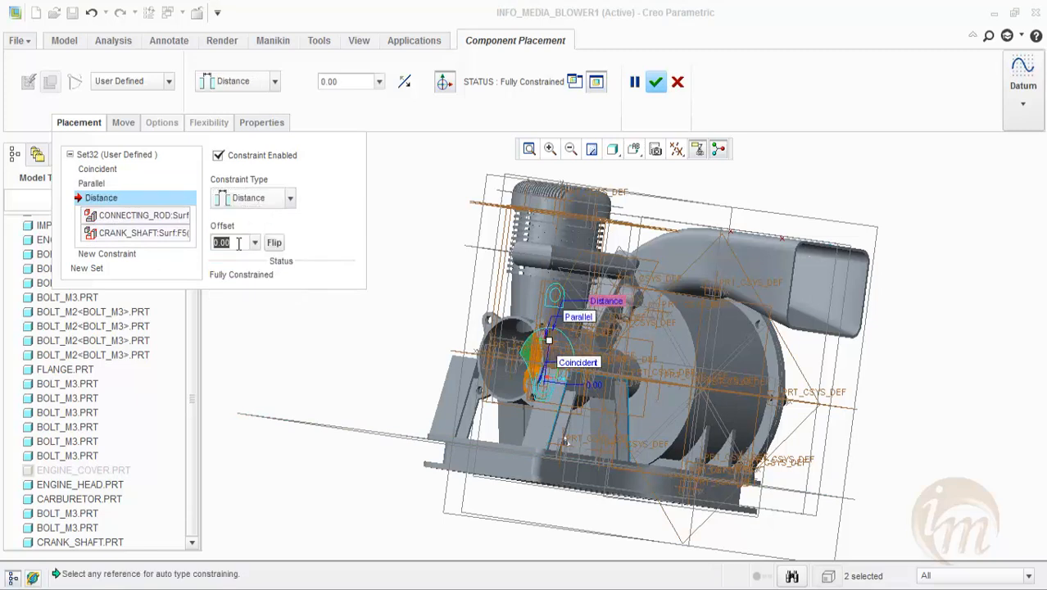
pyautogui.write('1')
pyautogui.press('Return')
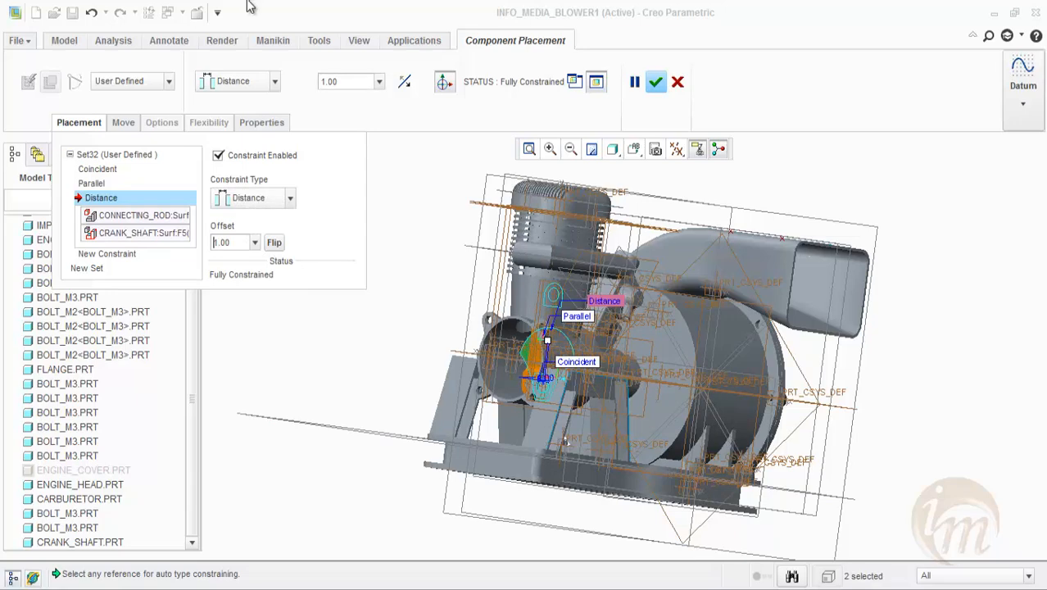
# Accept the connecting rod's placement and hide ENGINE_HEAD.PRT to expose the cylinder bore.
pyautogui.click(656, 82)
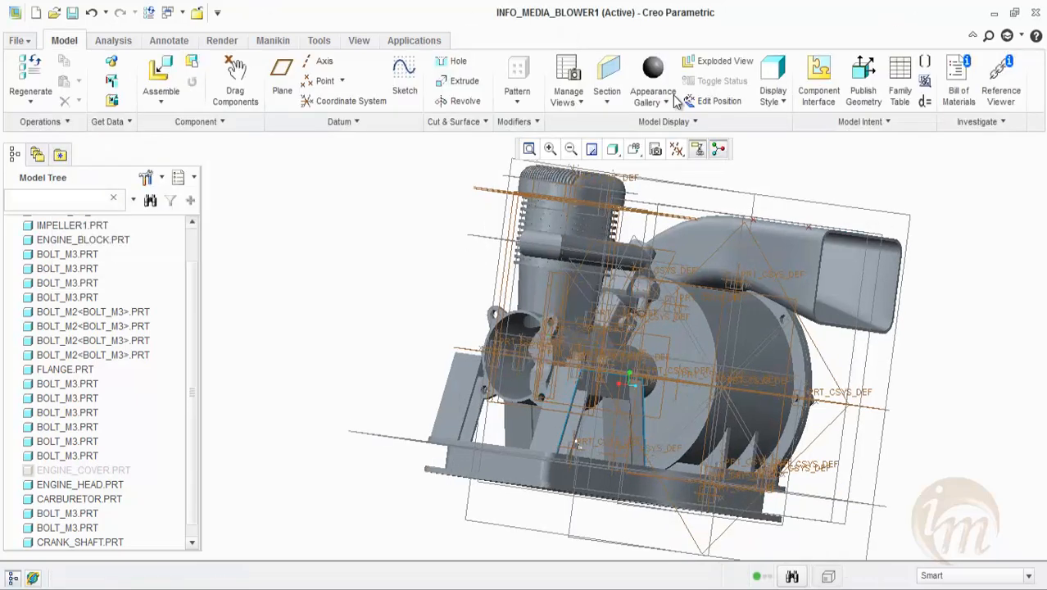
pyautogui.moveTo(759, 266); pyautogui.dragTo(827, 290, button='middle')
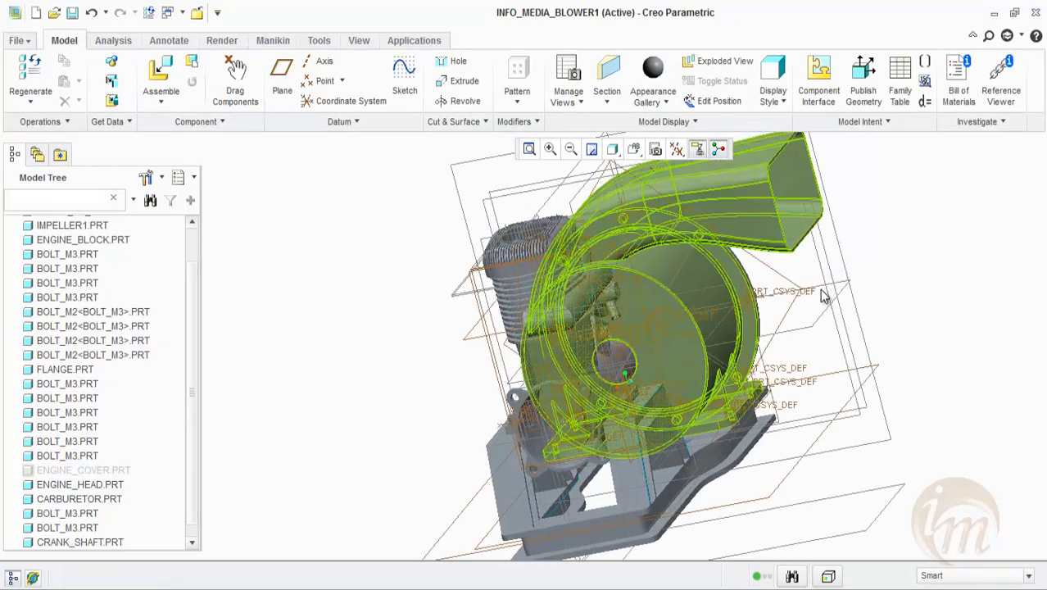
pyautogui.hotkey('ctrl', 'd')
pyautogui.moveTo(768, 352); pyautogui.dragTo(649, 370, button='middle')
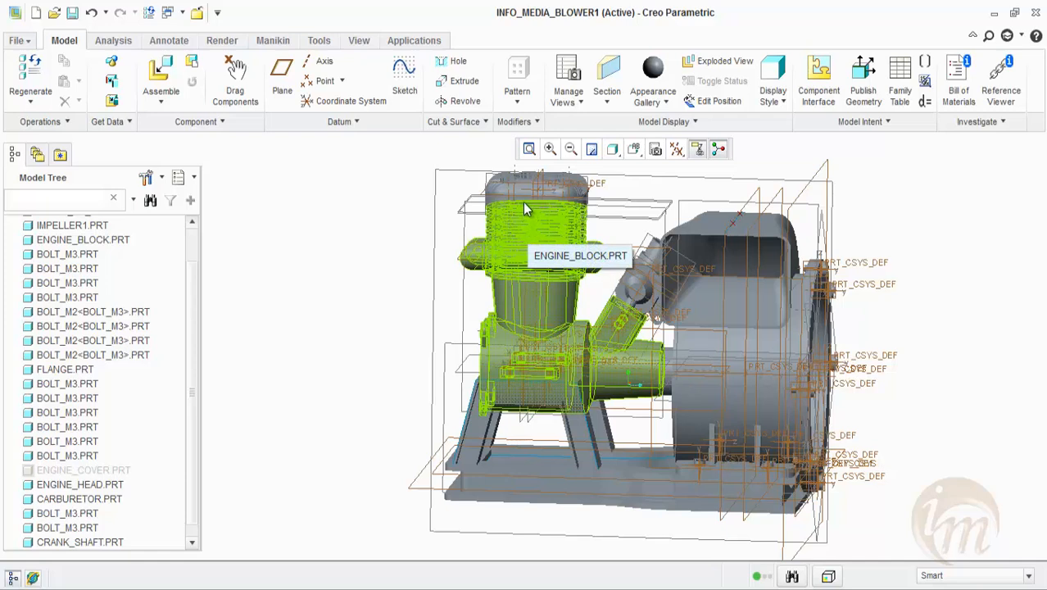
pyautogui.click(504, 192)
pyautogui.rightClick(504, 193)
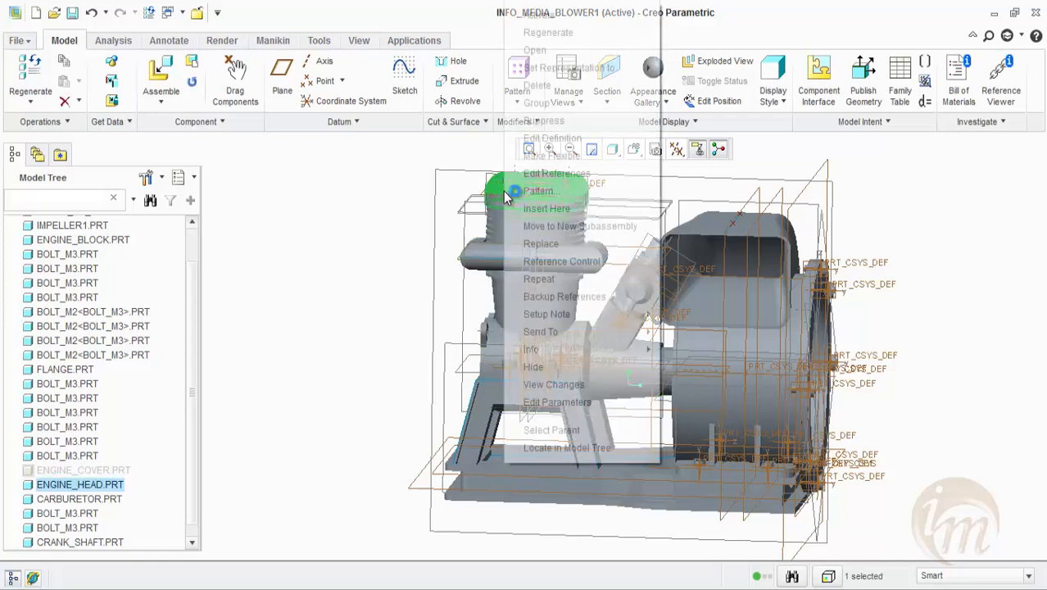
pyautogui.click(583, 366)
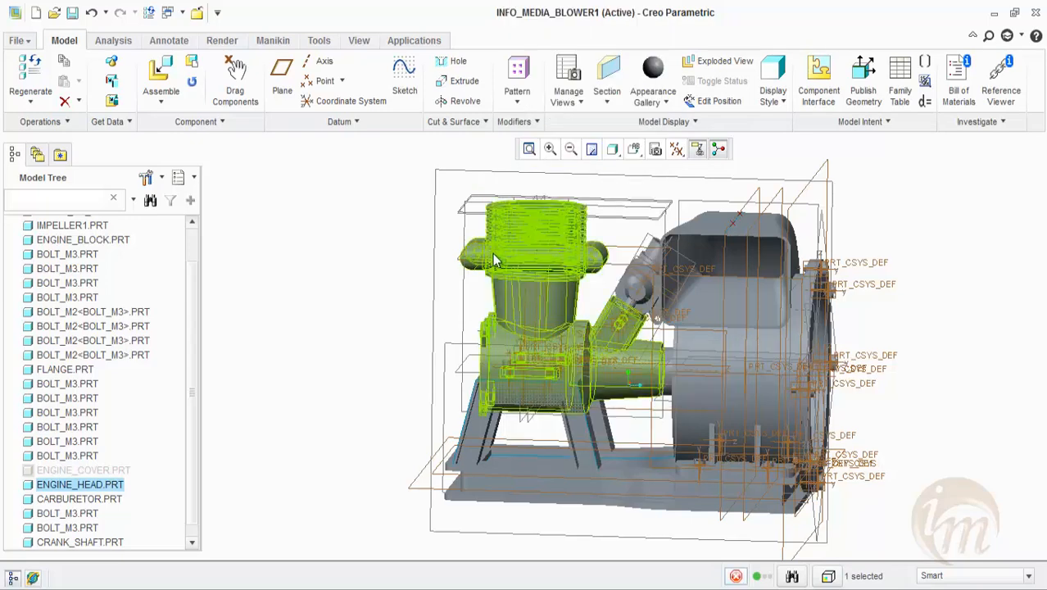
# Insert piston_pin.prt from the engine blower folder into the assembly.
pyautogui.moveTo(503, 319); pyautogui.dragTo(517, 339, button='middle')
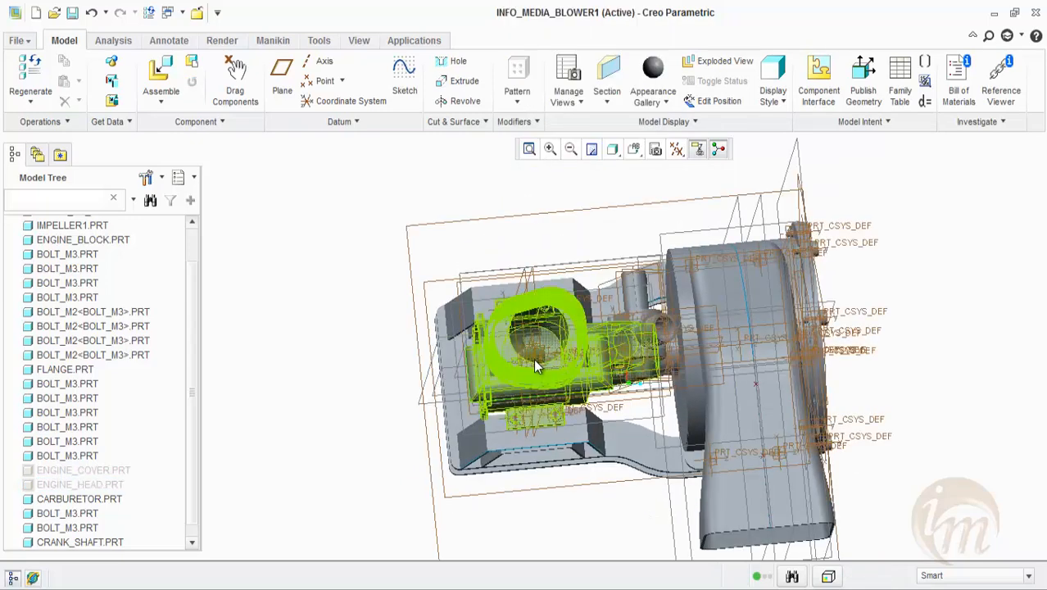
pyautogui.scroll(-3, 524, 361)
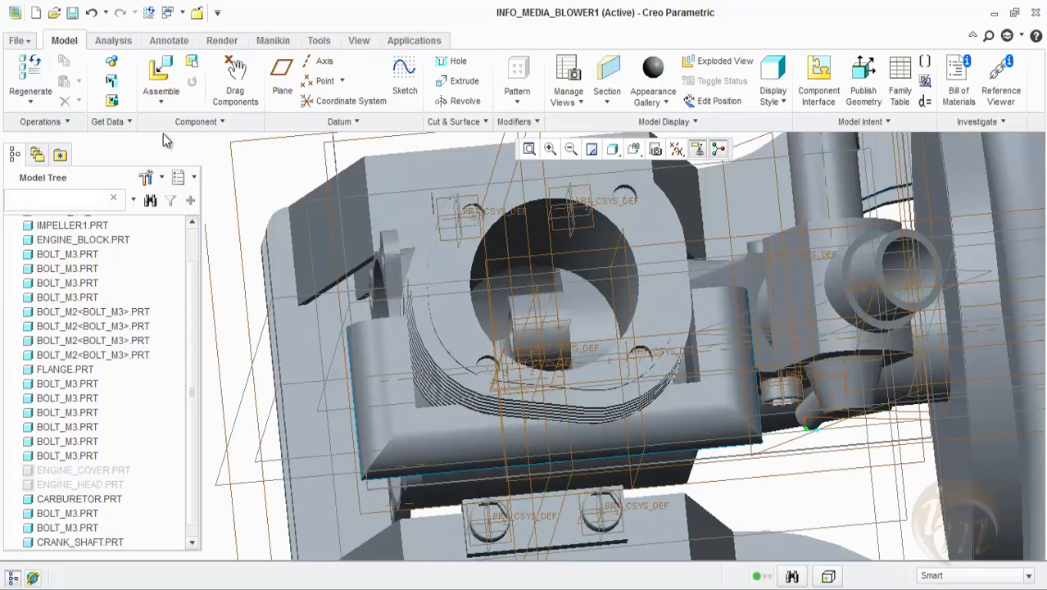
pyautogui.click(162, 75)
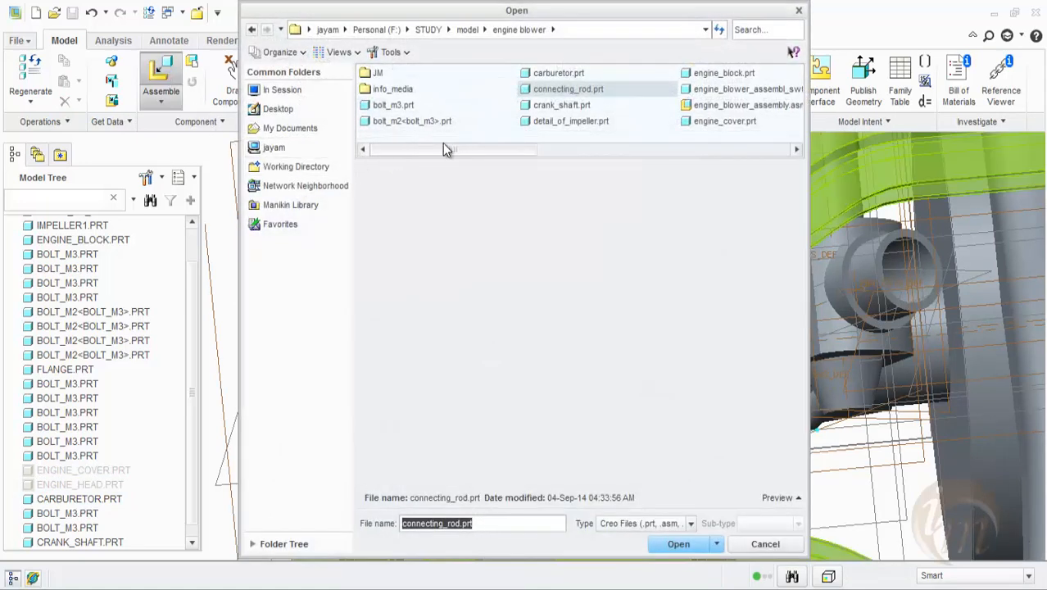
pyautogui.moveTo(442, 149); pyautogui.dragTo(589, 149)
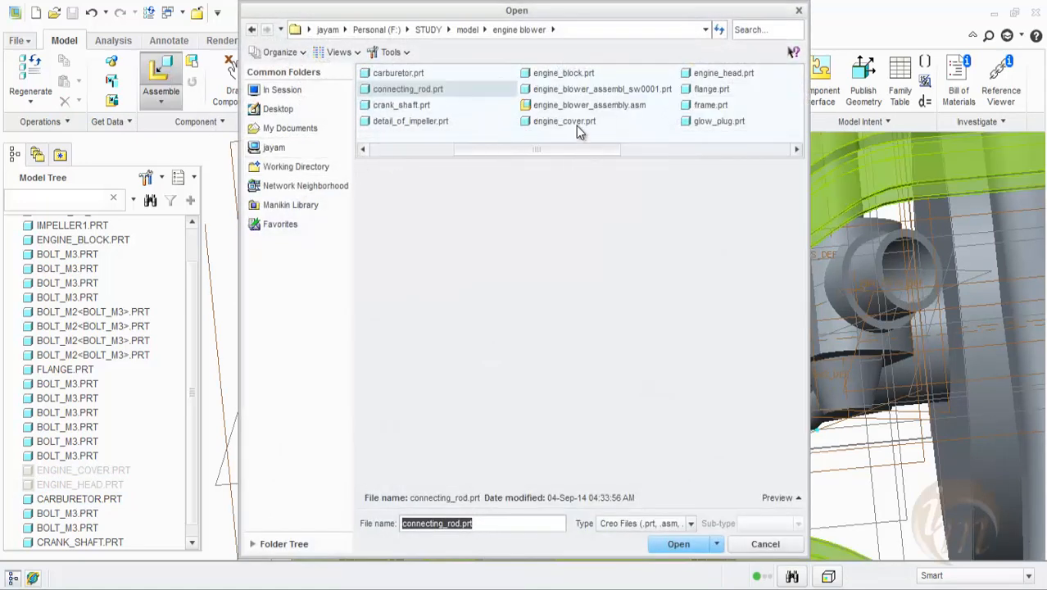
pyautogui.click(691, 150)
pyautogui.click(557, 88)
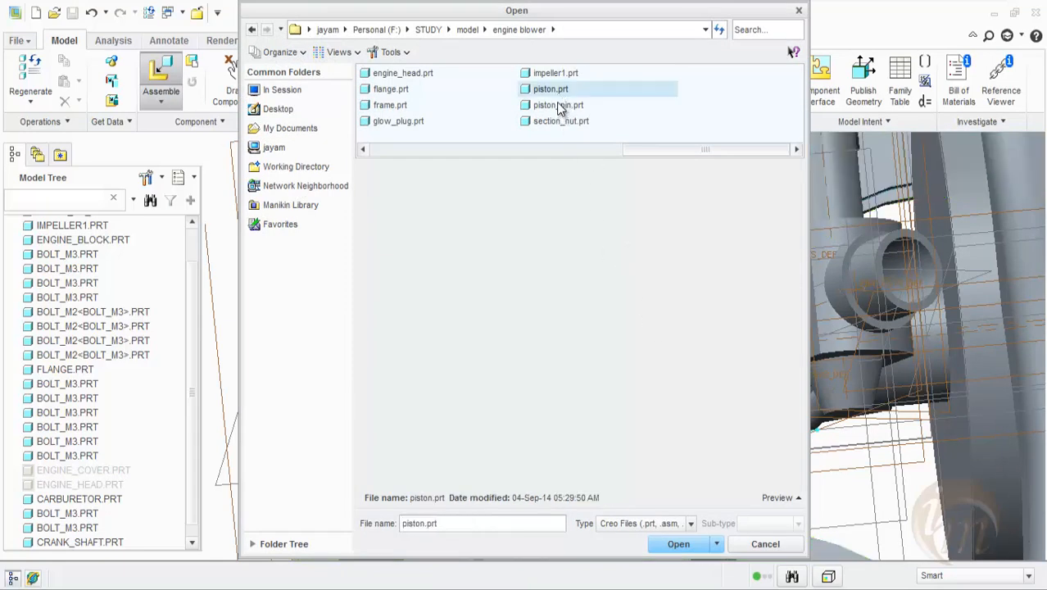
pyautogui.click(560, 106)
pyautogui.click(680, 544)
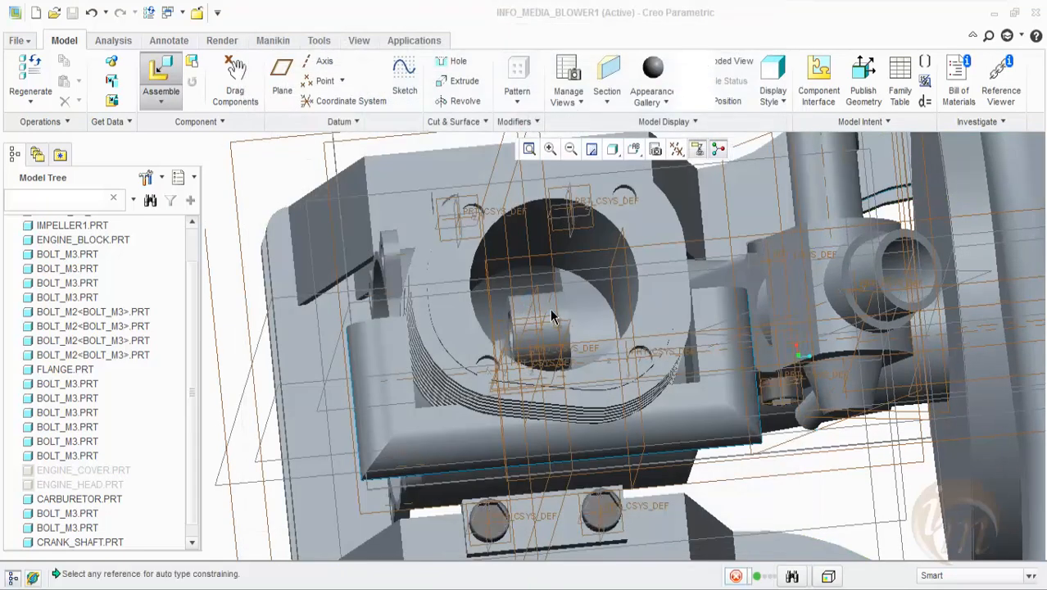
# Add a Coincident constraint between the piston pin's axis and the axis of the connecting rod's upper hole.
pyautogui.click(229, 88)
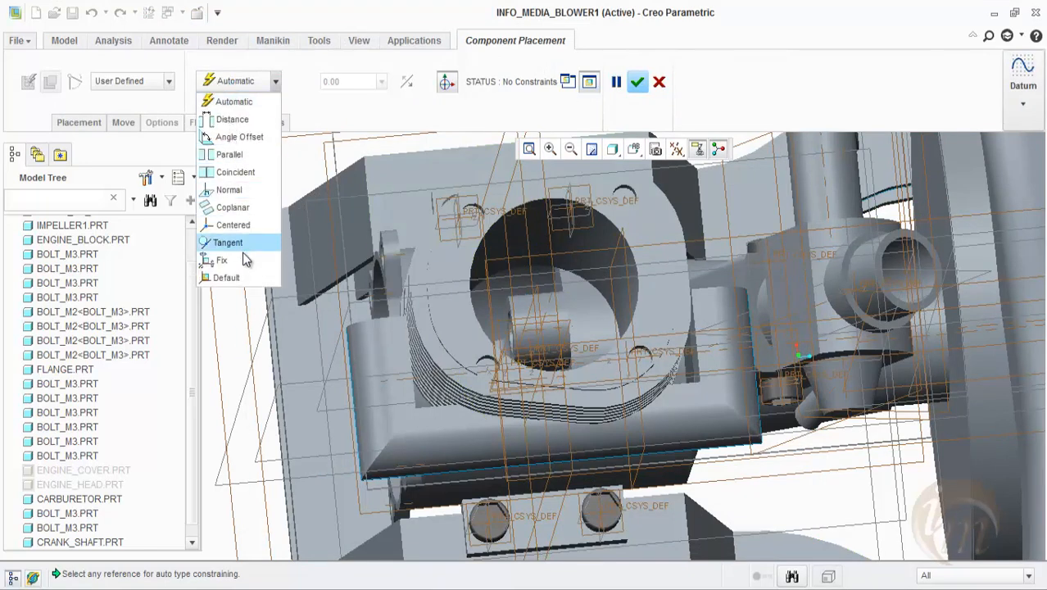
pyautogui.click(235, 173)
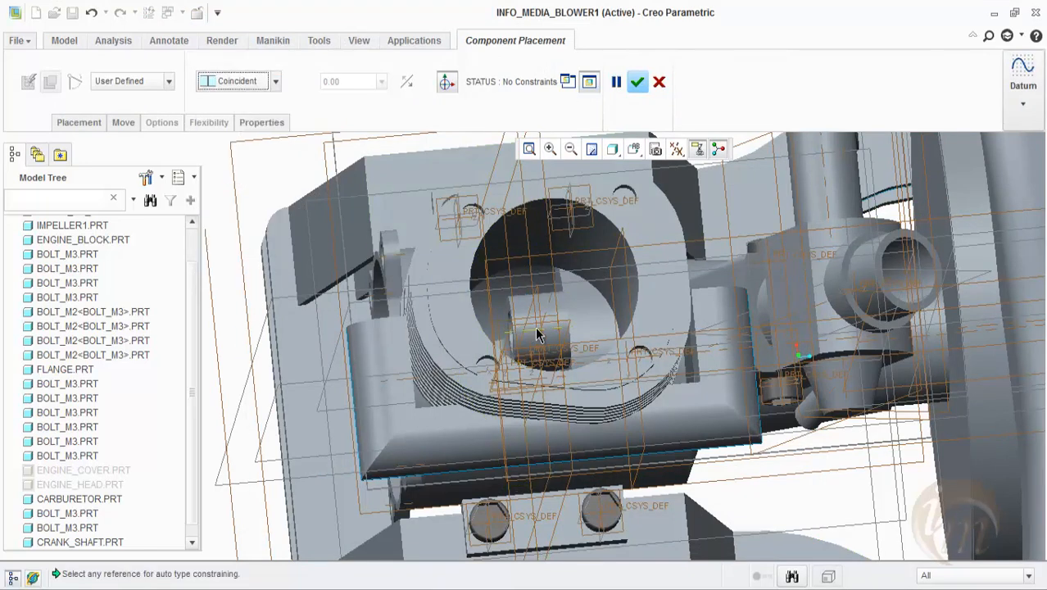
pyautogui.click(566, 83)
pyautogui.scroll(-5, 905, 211)
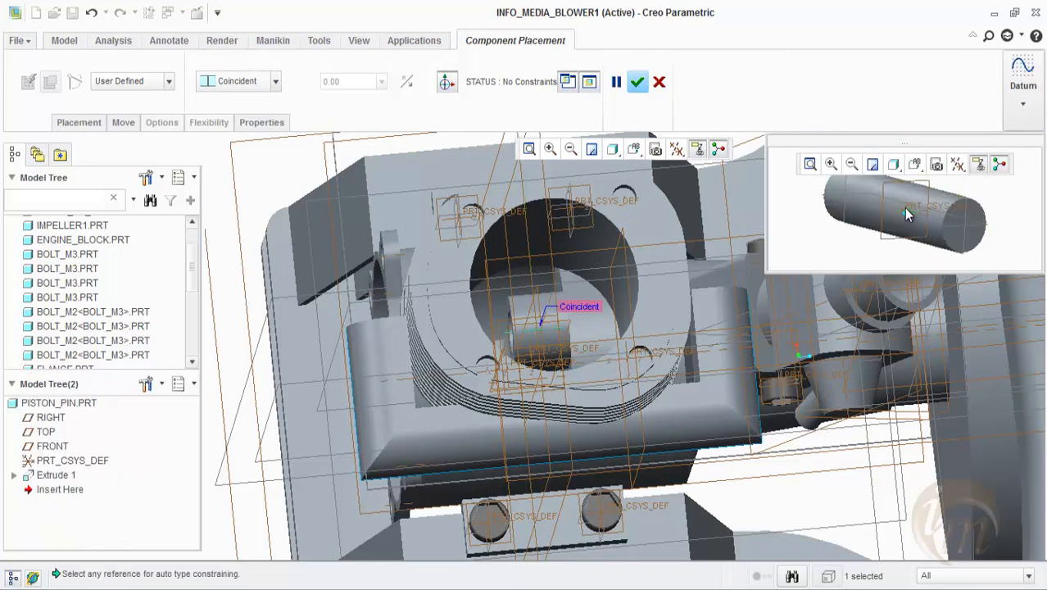
pyautogui.click(904, 213)
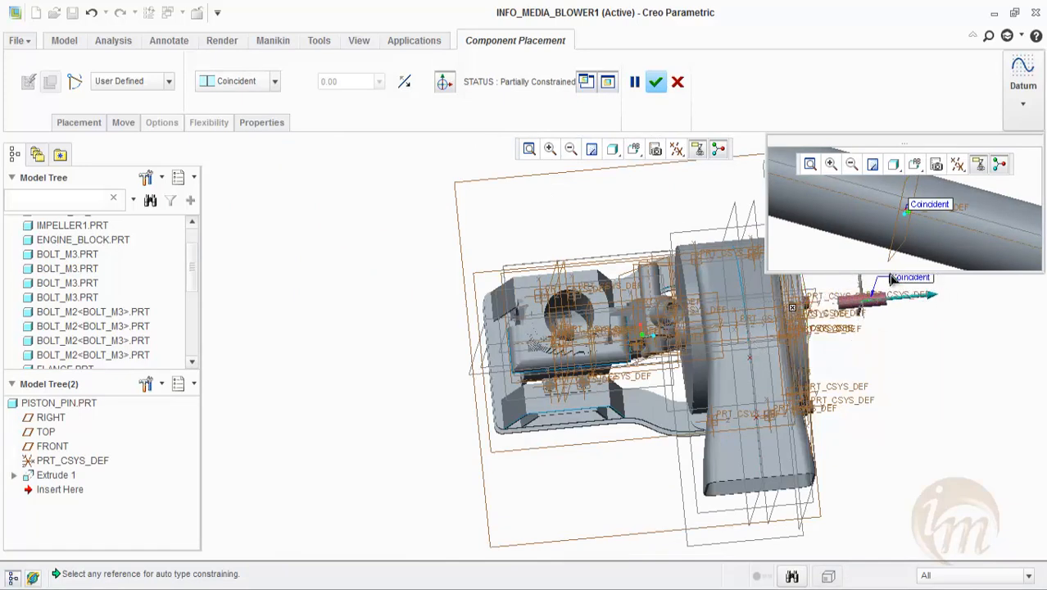
pyautogui.click(586, 85)
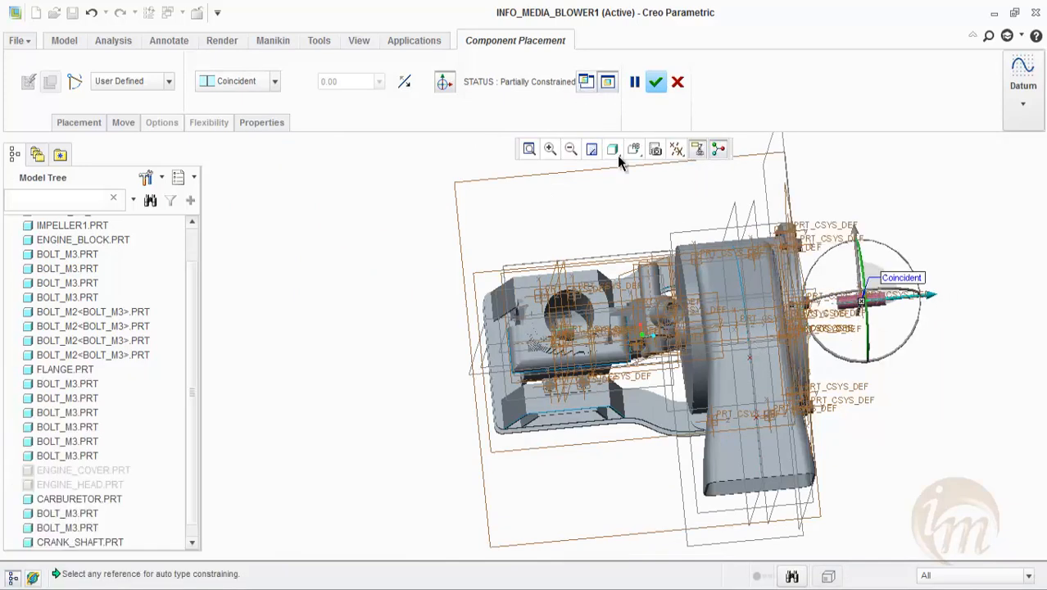
# Add a second constraint between the side face of the connecting rod's upper end and the piston pin's end face nearest the engine.
pyautogui.click(80, 122)
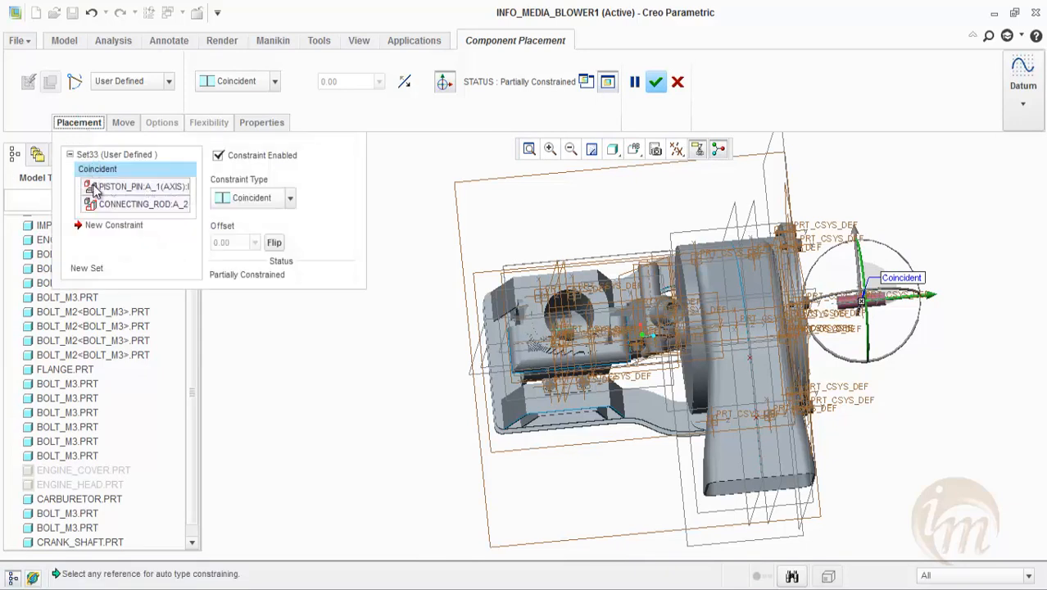
pyautogui.click(127, 226)
pyautogui.scroll(5, 525, 322)
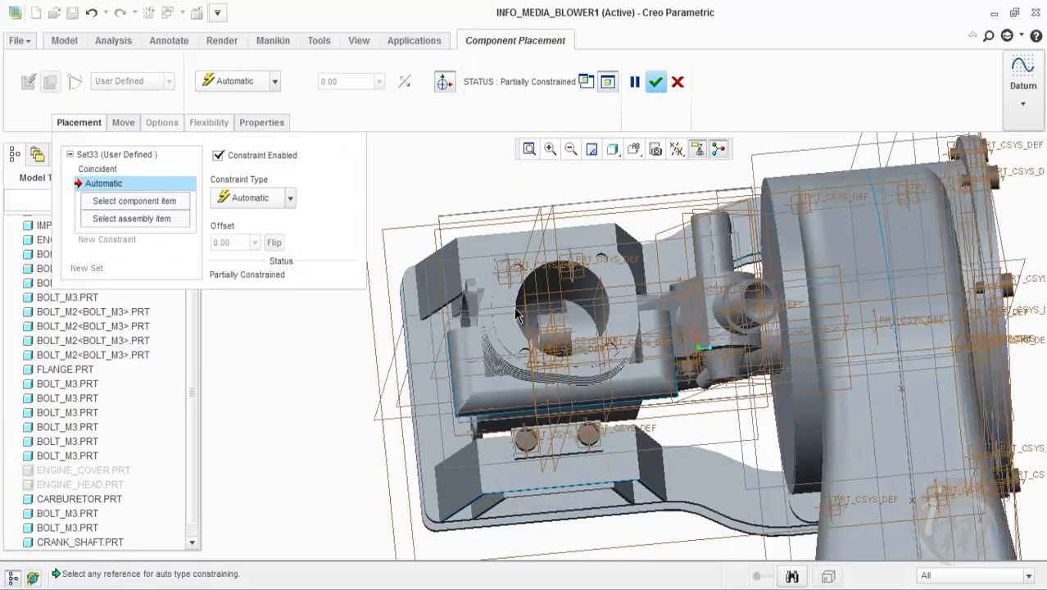
pyautogui.scroll(5, 524, 322)
pyautogui.click(571, 333)
pyautogui.scroll(-6, 508, 289)
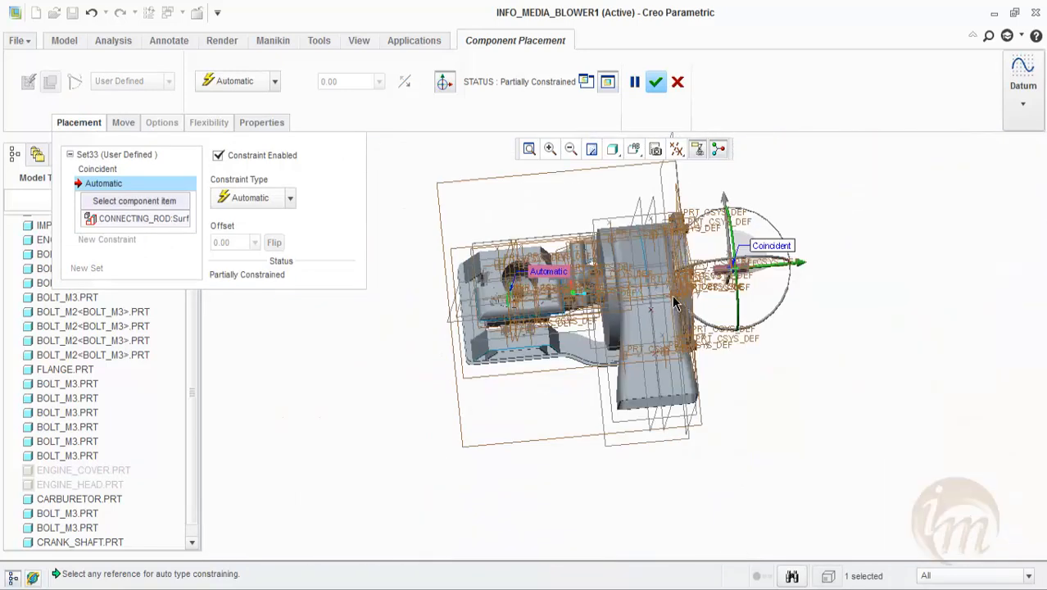
pyautogui.scroll(10, 673, 303)
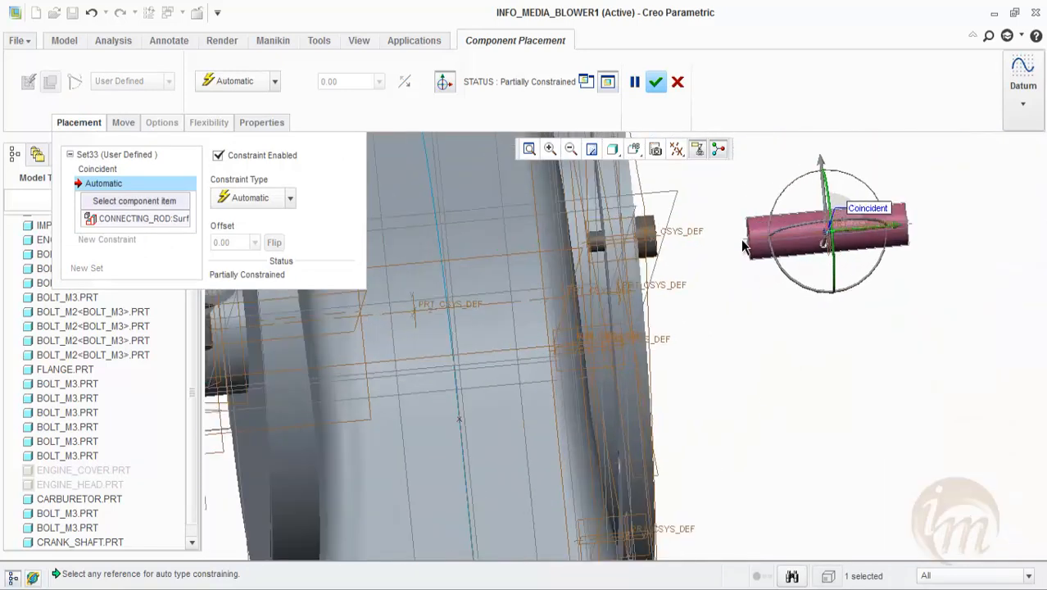
pyautogui.scroll(5, 742, 246)
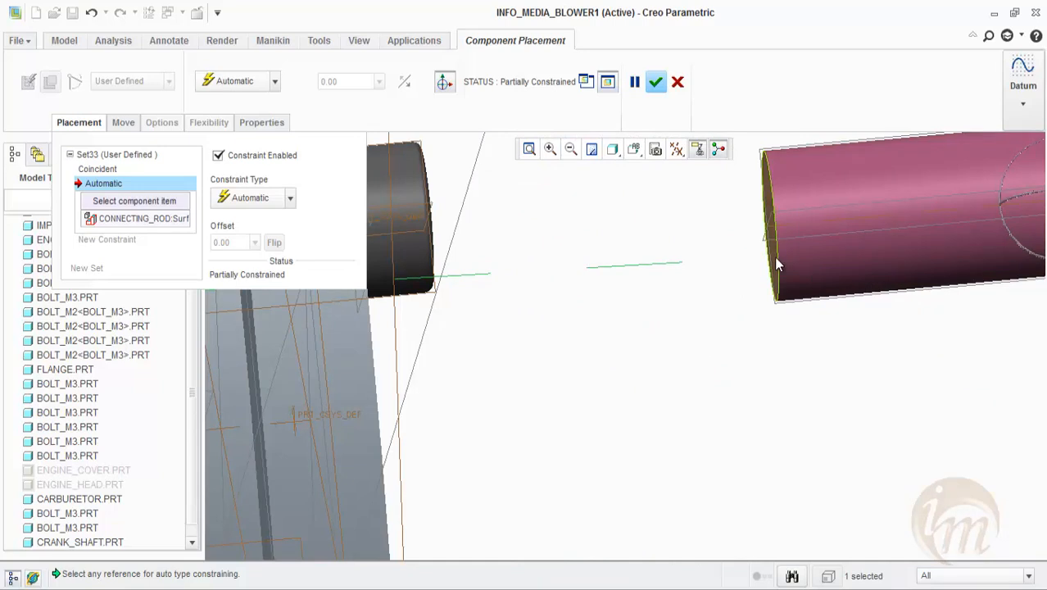
pyautogui.click(776, 263)
# Set the distance offset between the piston pin's end face and the connecting rod's side face to 0.5.
pyautogui.scroll(-8, 774, 291)
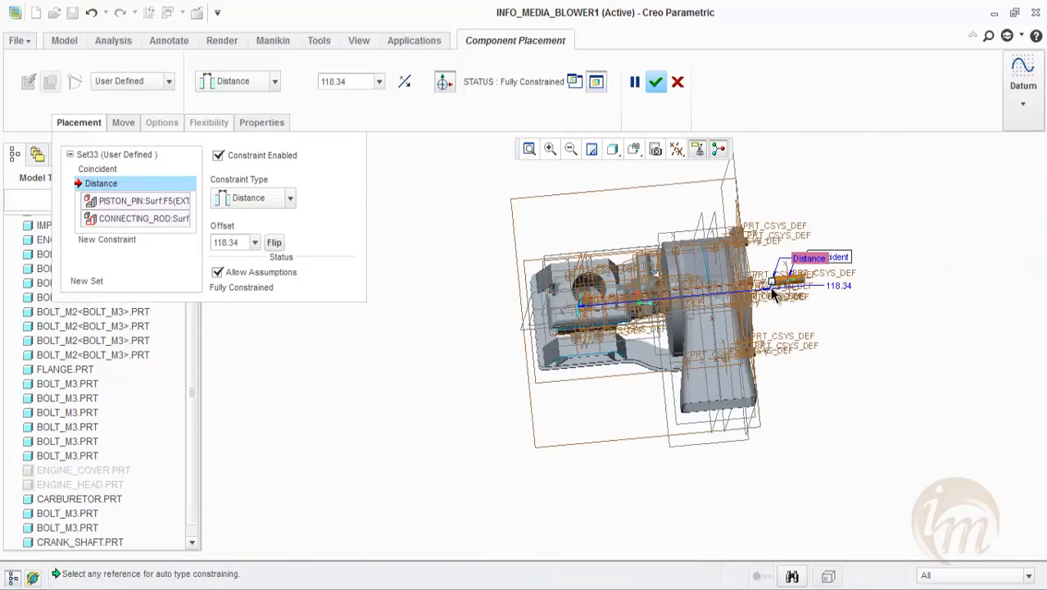
pyautogui.scroll(6, 774, 295)
pyautogui.doubleClick(230, 242)
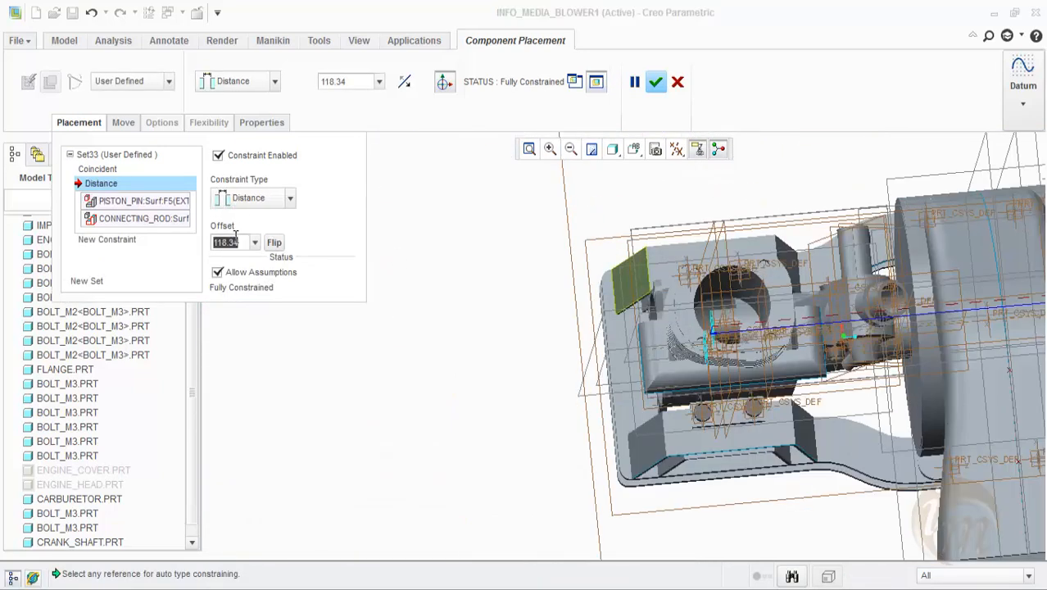
pyautogui.write('0.5')
pyautogui.press('Return')
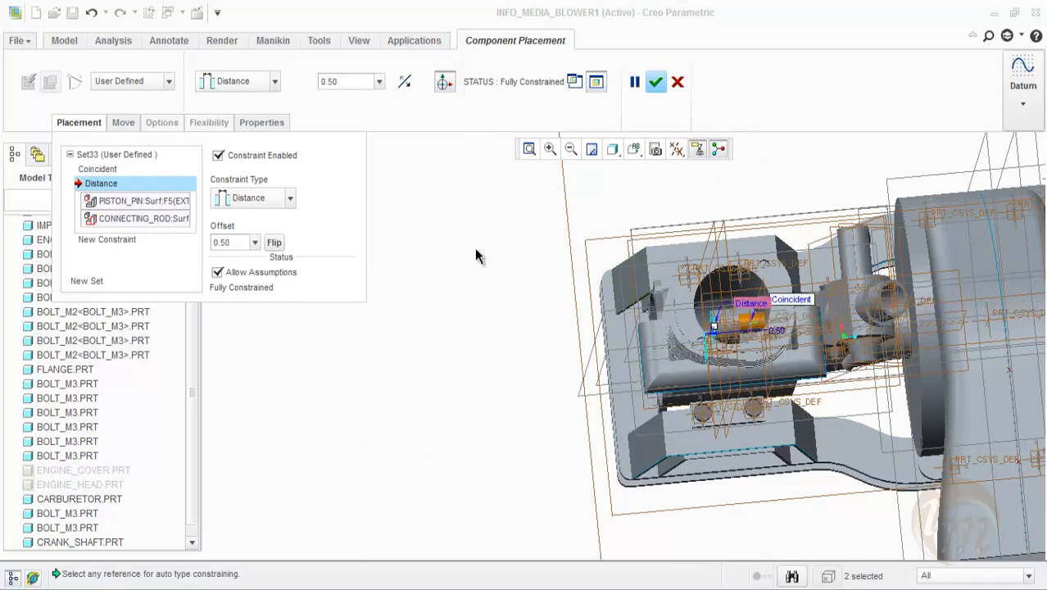
# Reverse the piston pin to the opposite side of the connecting rod's face and set the distance offset to 0.25.
pyautogui.scroll(6, 722, 297)
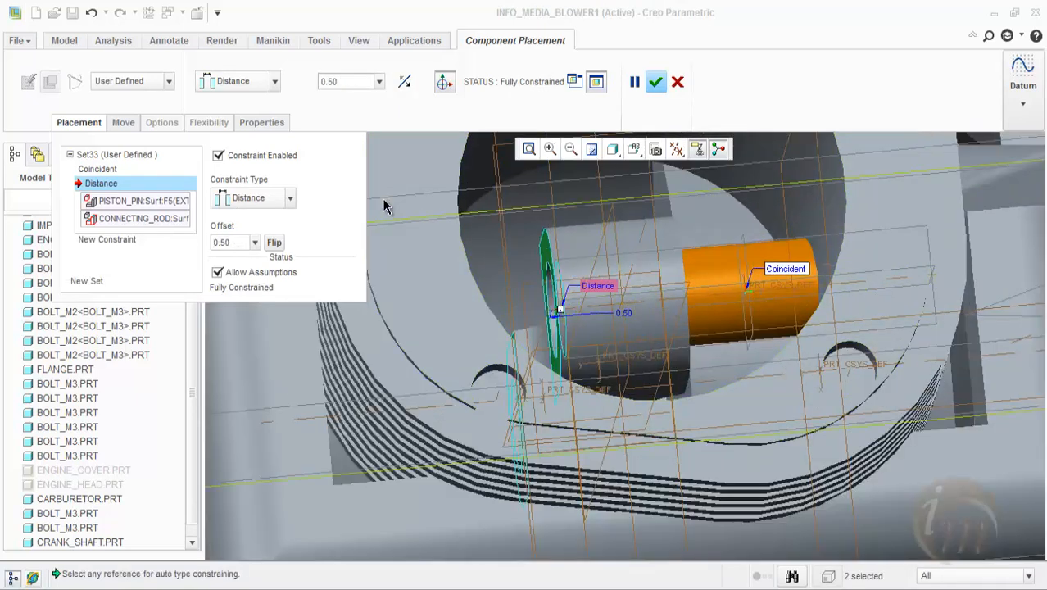
pyautogui.click(273, 242)
pyautogui.click(272, 242)
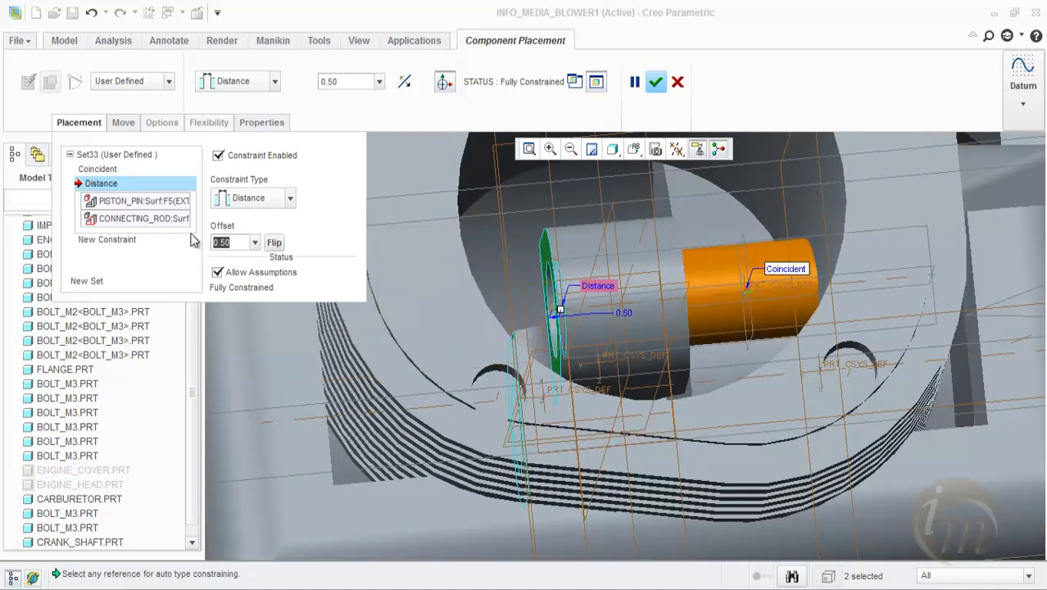
pyautogui.write('0.25')
pyautogui.press('Return')
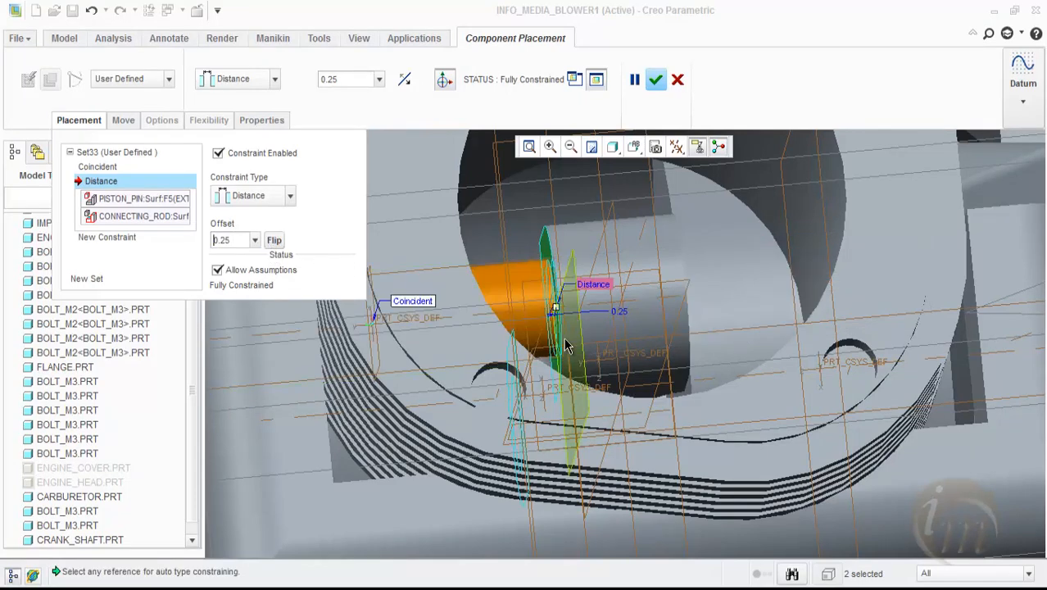
pyautogui.scroll(2, 565, 342)
pyautogui.moveTo(556, 345)
pyautogui.mouseDown(button='middle')
pyautogui.moveTo(530, 344)
pyautogui.moveTo(538, 351)
pyautogui.mouseUp(button='middle')
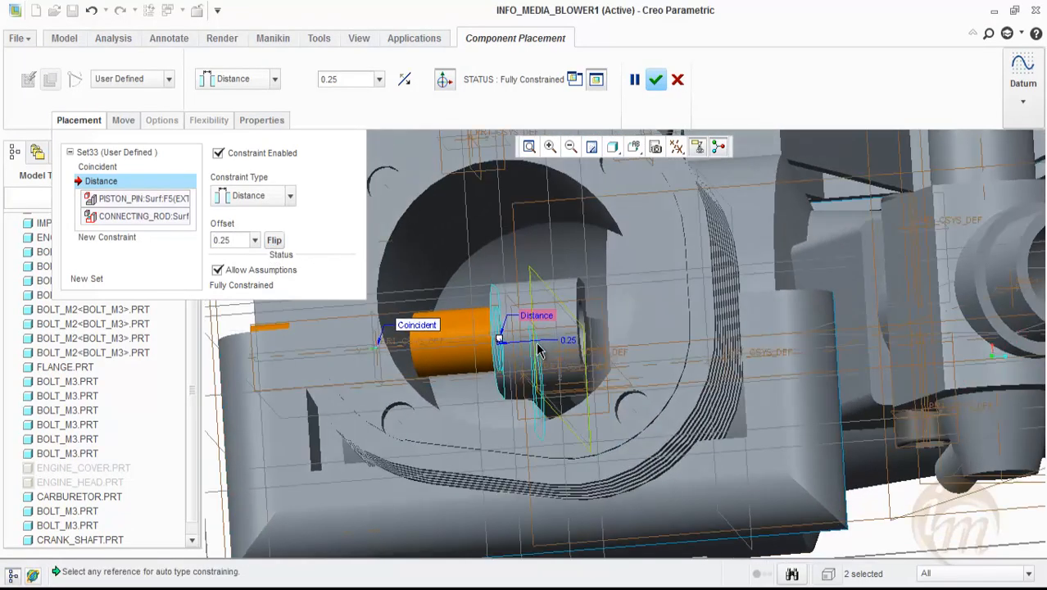
# Slide the piston pin along its axis through the connecting rod to an offset of about 14.20.
pyautogui.moveTo(501, 345); pyautogui.dragTo(639, 354)
pyautogui.moveTo(578, 378); pyautogui.dragTo(594, 387, button='middle')
pyautogui.moveTo(706, 391); pyautogui.dragTo(734, 393)
pyautogui.moveTo(721, 399); pyautogui.dragTo(652, 451, button='middle')
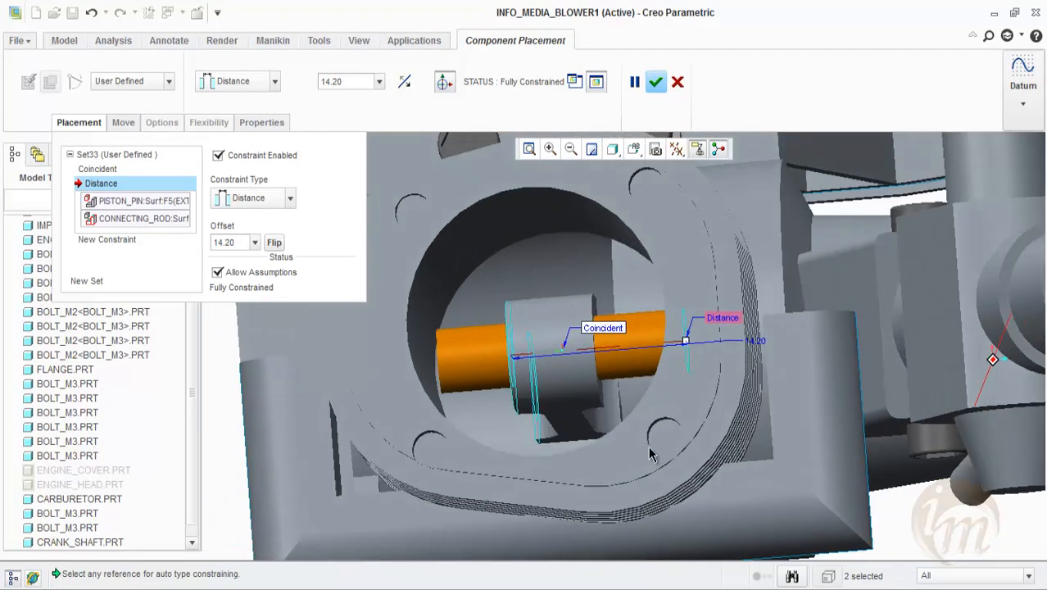
# Set the piston pin's distance offset to 15.
pyautogui.doubleClick(240, 246)
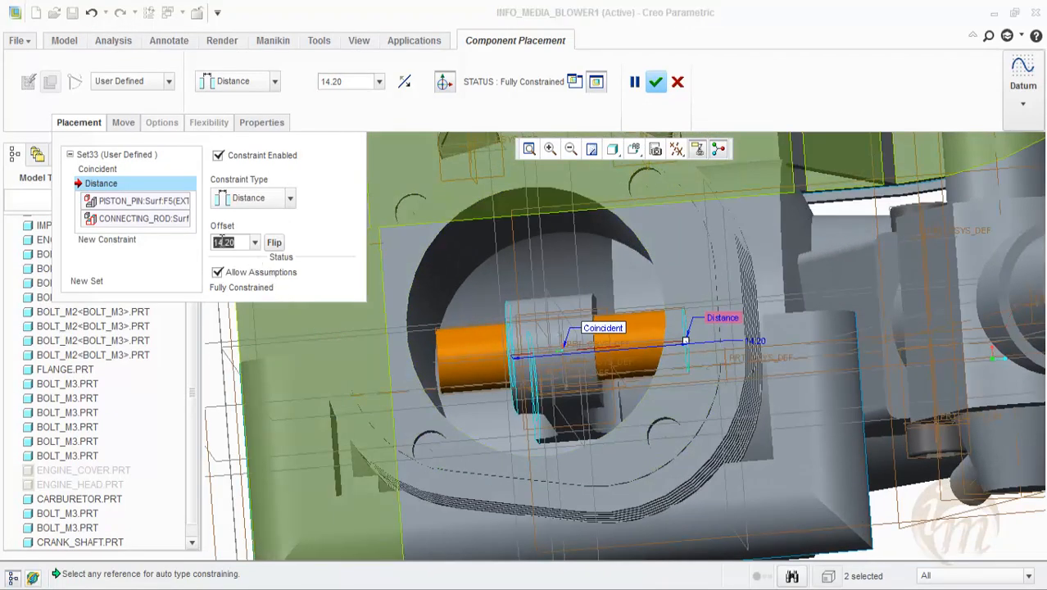
pyautogui.write('15')
pyautogui.press('Return')
# Set the piston pin's distance offset to 14 and accept the placement.
pyautogui.moveTo(477, 318)
pyautogui.mouseDown(button='middle')
pyautogui.moveTo(599, 347)
pyautogui.moveTo(587, 342)
pyautogui.mouseUp(button='middle')
pyautogui.click(237, 243)
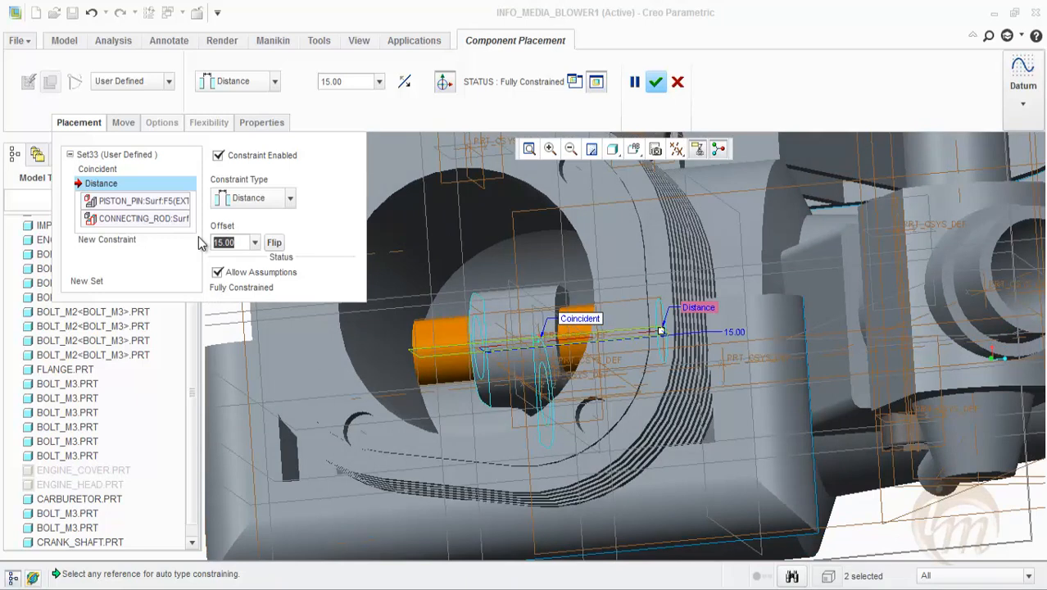
pyautogui.write('14')
pyautogui.press('Return')
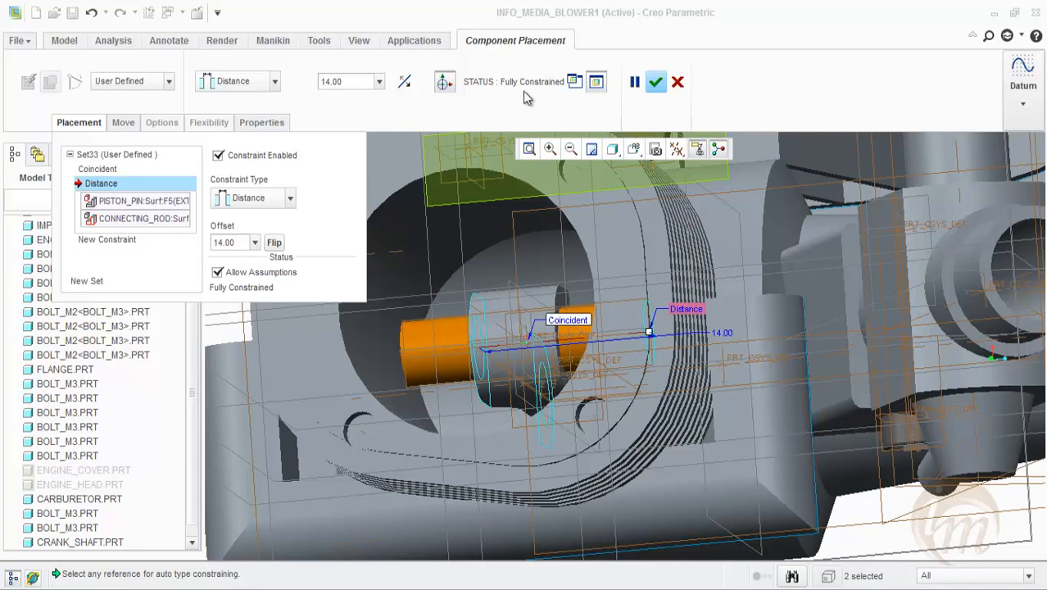
pyautogui.click(657, 82)
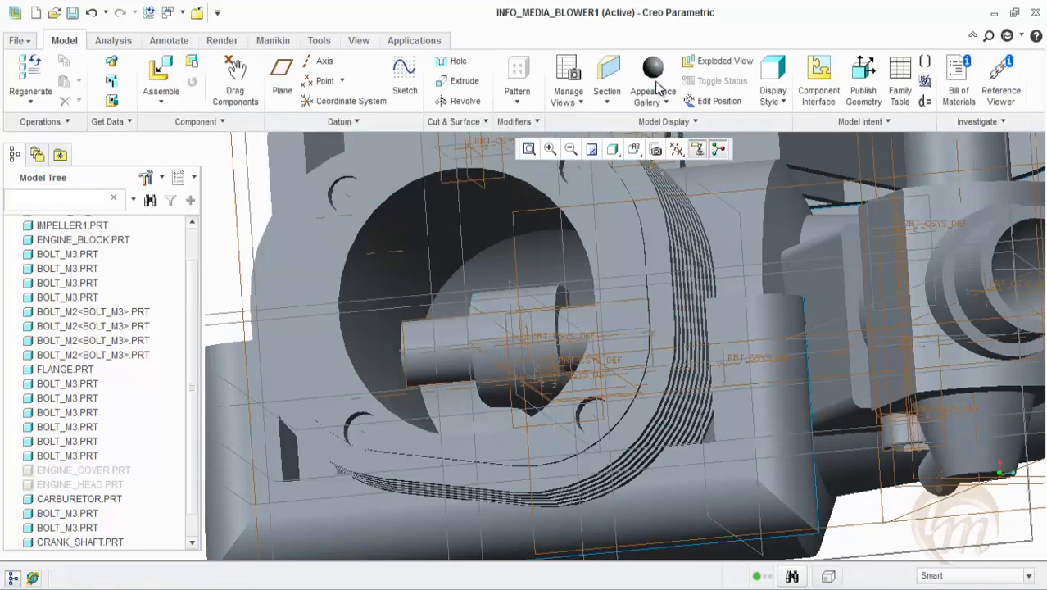
# Bring piston.prt from the engine blower folder into the assembly as a new component.
pyautogui.moveTo(559, 256)
pyautogui.mouseDown(button='middle')
pyautogui.moveTo(575, 254)
pyautogui.moveTo(567, 262)
pyautogui.moveTo(561, 249)
pyautogui.mouseUp(button='middle')
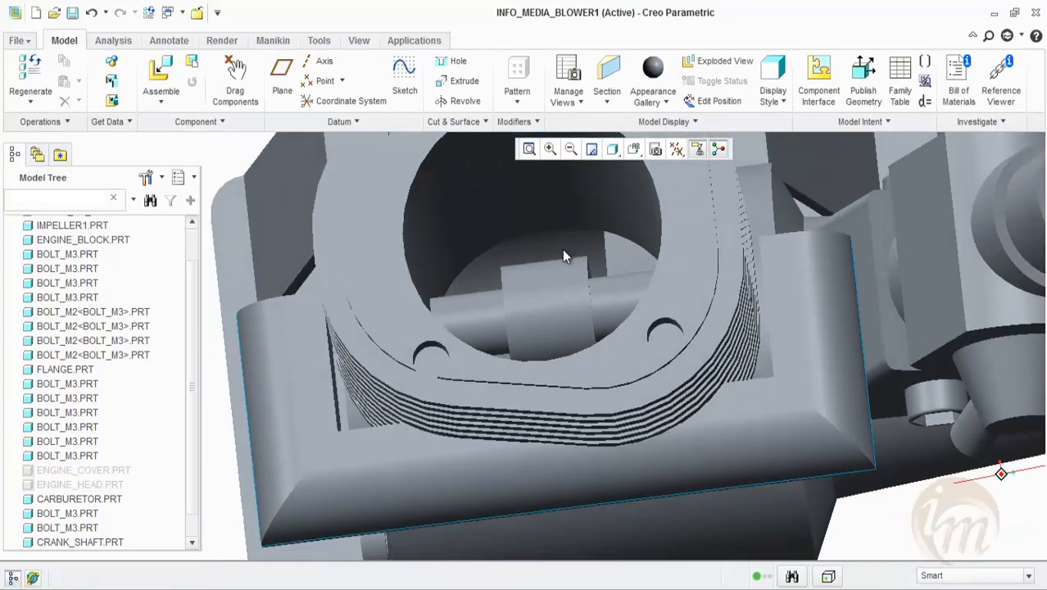
pyautogui.click(160, 74)
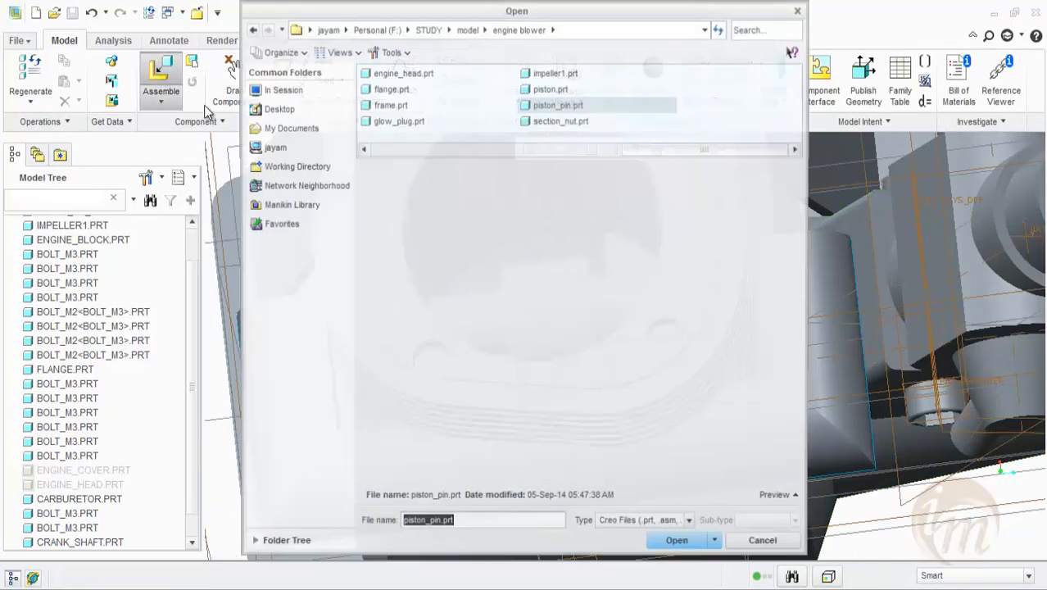
pyautogui.click(562, 91)
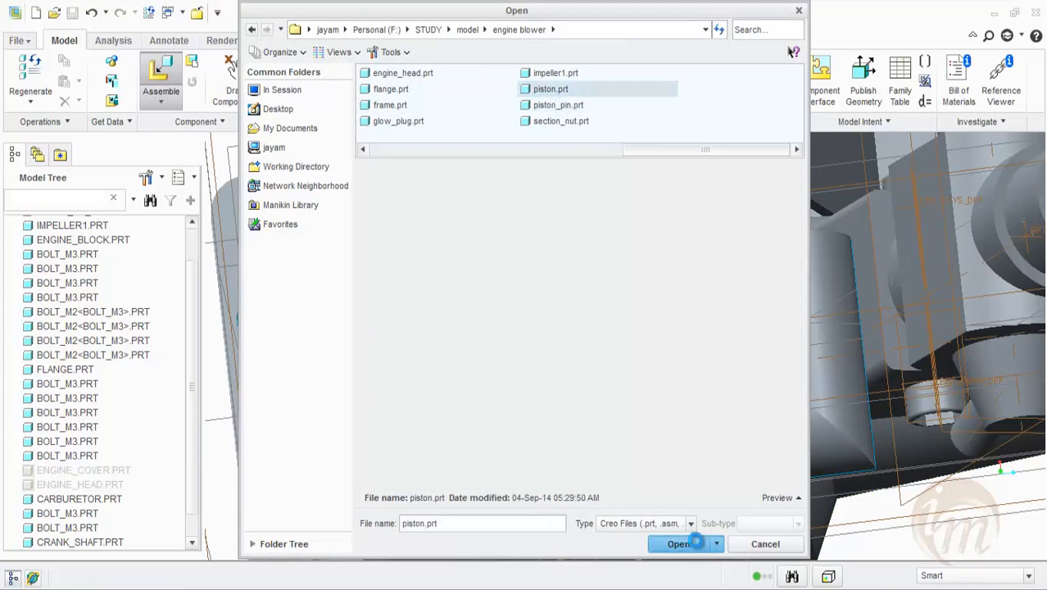
pyautogui.click(695, 540)
# Move the piston up and away from the blower so it sits clear beside the engine block.
pyautogui.moveTo(620, 353); pyautogui.dragTo(560, 360, button='middle')
pyautogui.scroll(5, 560, 360)
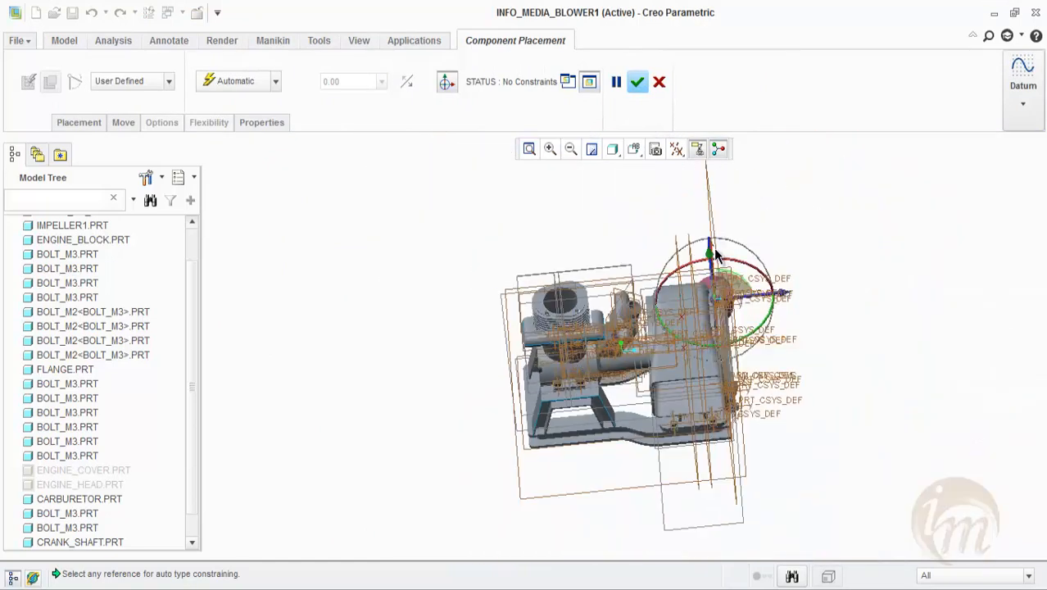
pyautogui.moveTo(712, 261); pyautogui.dragTo(716, 203)
pyautogui.moveTo(780, 236); pyautogui.dragTo(382, 248)
pyautogui.scroll(-5, 428, 265)
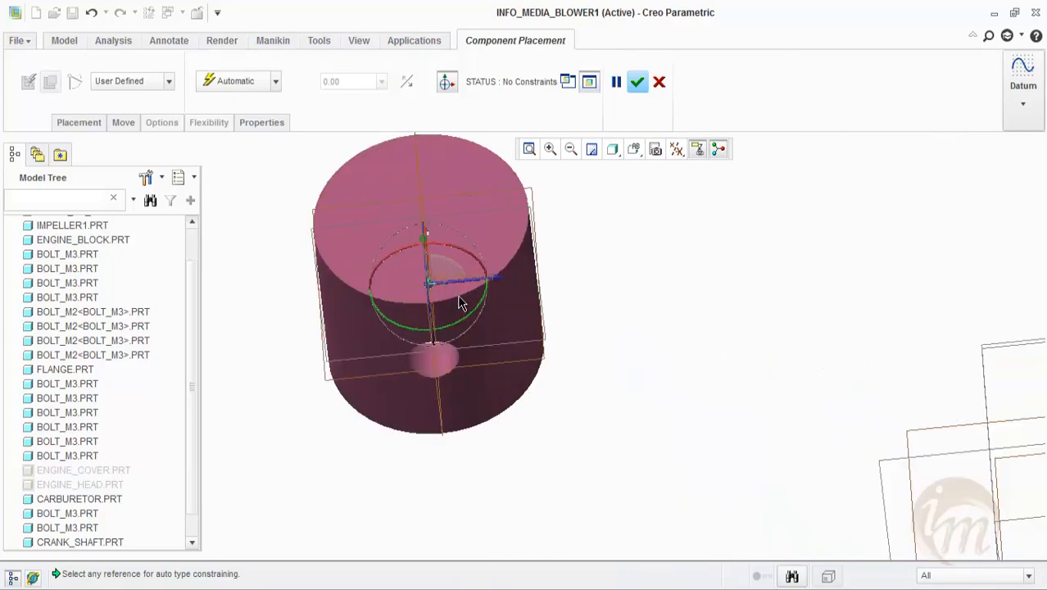
pyautogui.scroll(2, 449, 312)
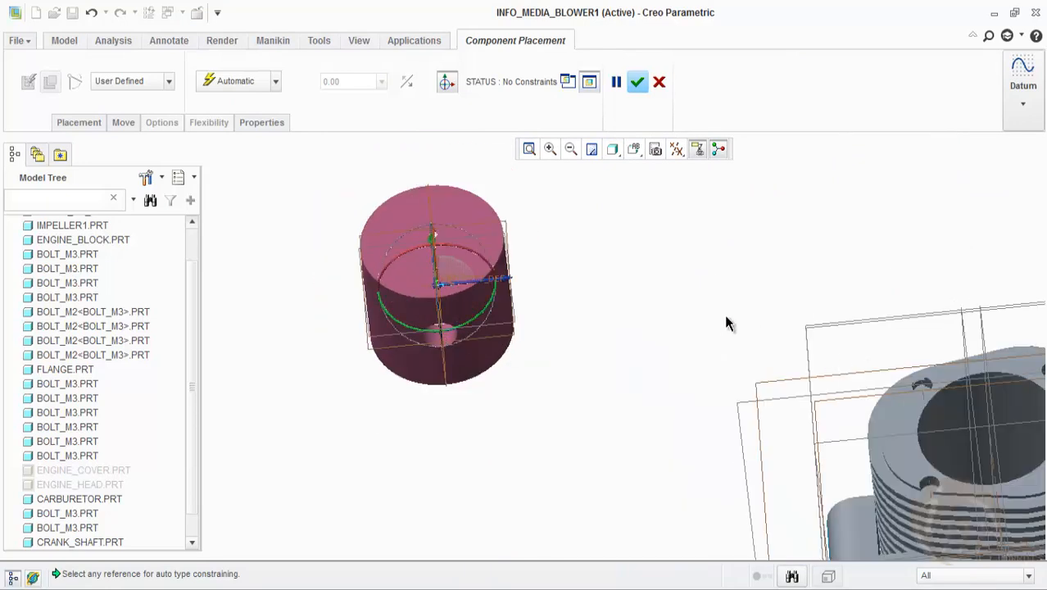
# Constrain the axis of the piston's pin hole as Coincident with the axis of the piston pin inside the engine block.
pyautogui.click(215, 88)
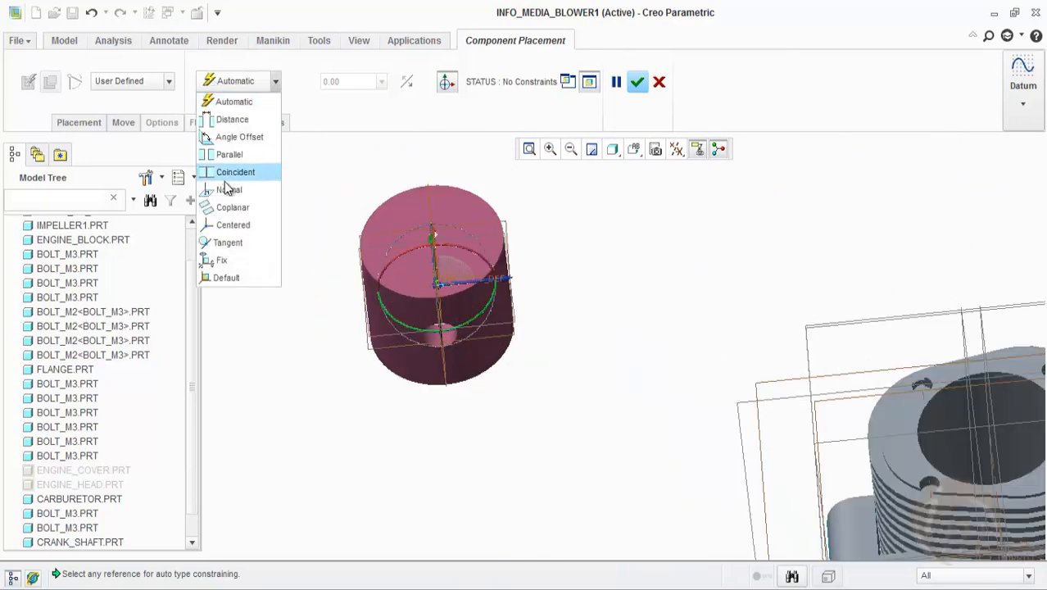
pyautogui.click(228, 172)
pyautogui.scroll(-5, 427, 334)
pyautogui.scroll(-2, 428, 334)
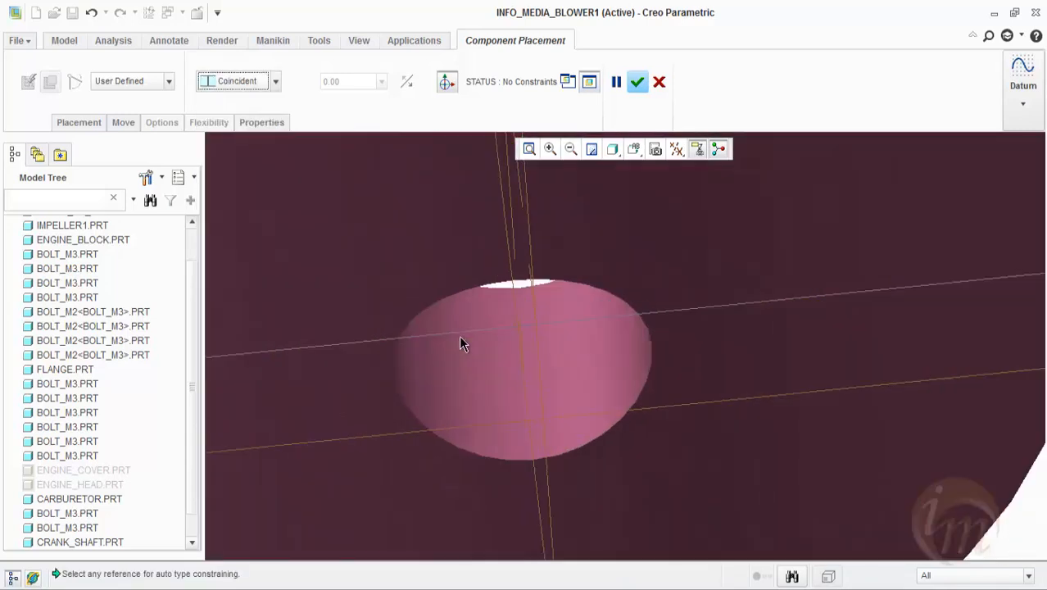
pyautogui.scroll(3, 463, 303)
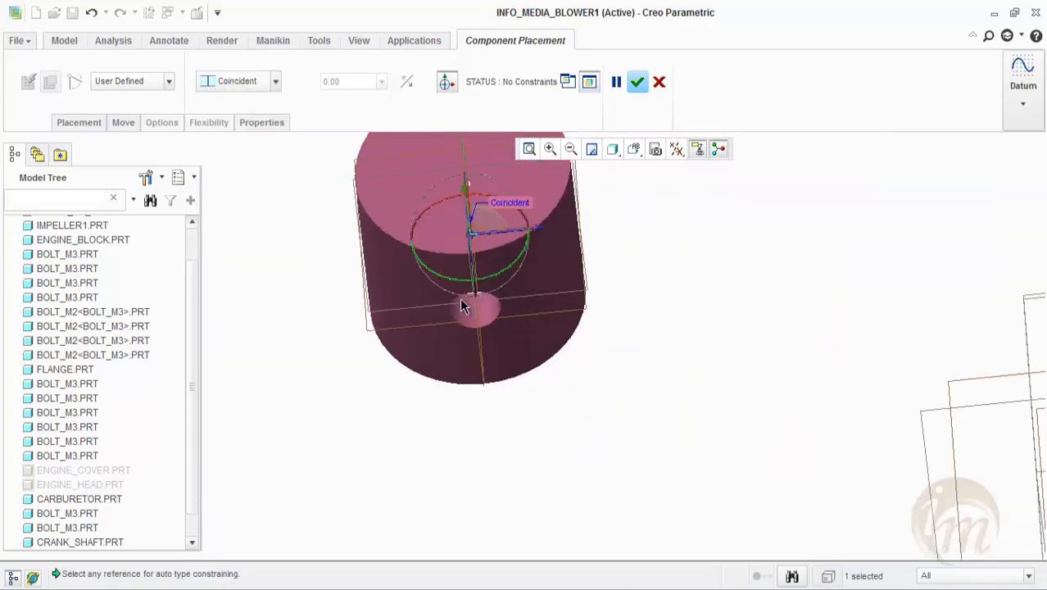
pyautogui.scroll(3, 832, 435)
pyautogui.scroll(-5, 839, 409)
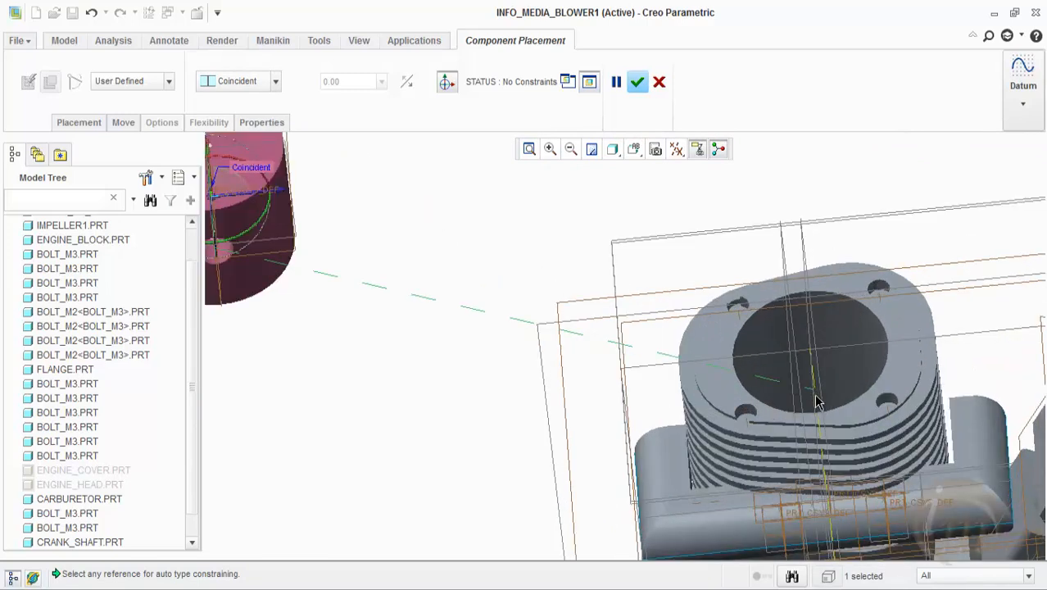
pyautogui.scroll(5, 815, 401)
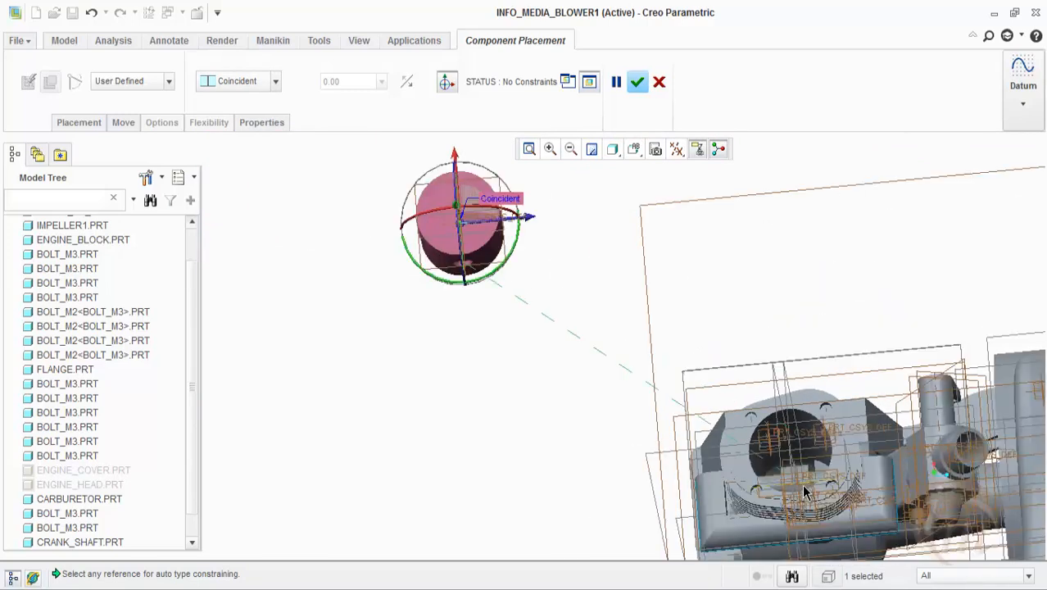
pyautogui.scroll(-5, 801, 484)
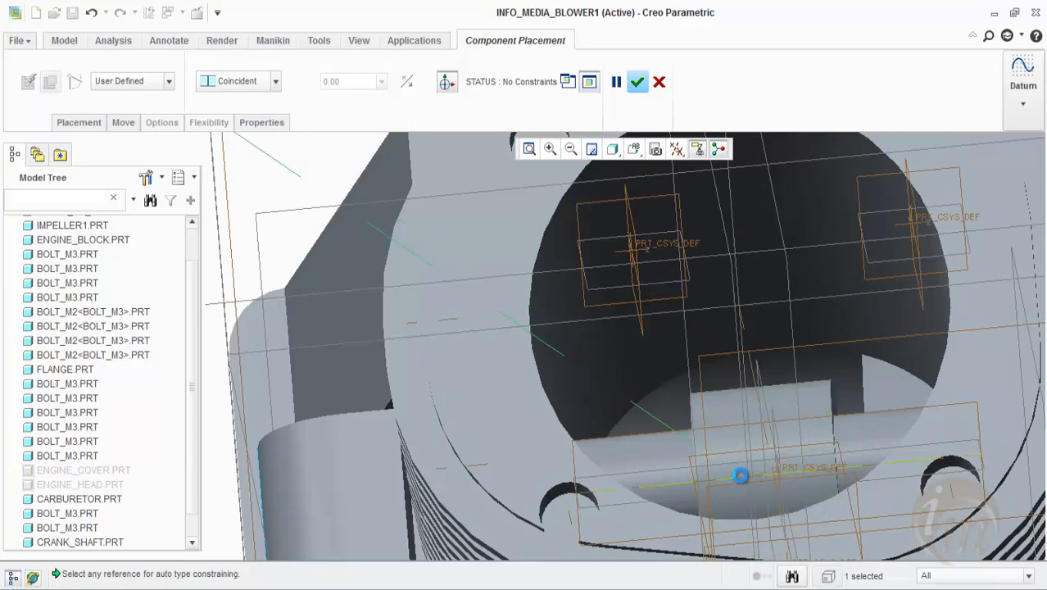
pyautogui.scroll(3, 686, 374)
pyautogui.click(688, 373)
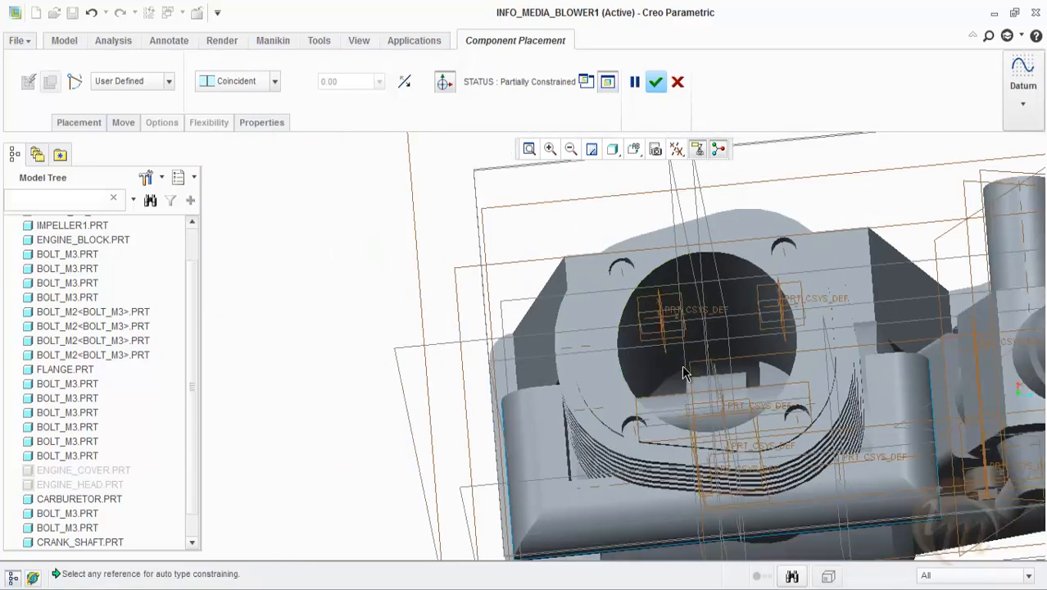
# Add a second placement constraint between the piston's RIGHT datum plane and the engine block's DTM3 plane.
pyautogui.scroll(4, 688, 372)
pyautogui.moveTo(619, 416); pyautogui.dragTo(619, 366, button='middle')
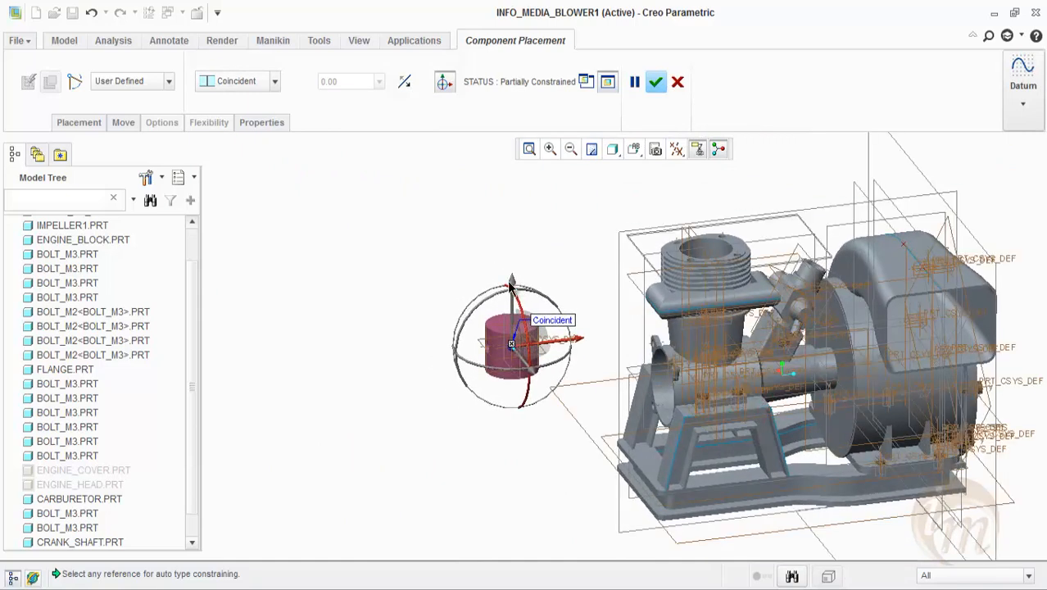
pyautogui.click(67, 122)
pyautogui.click(114, 224)
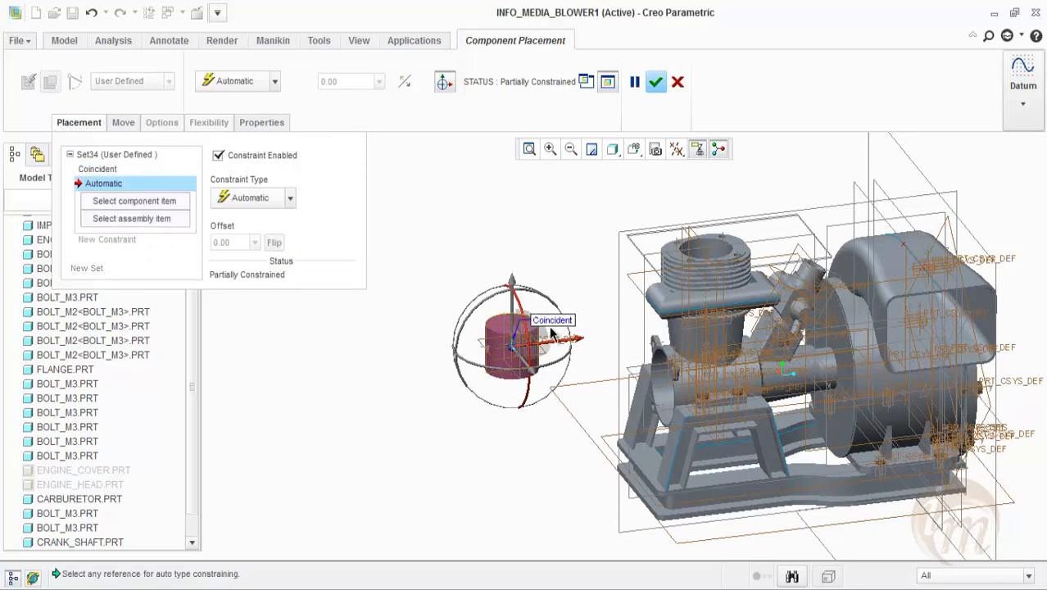
pyautogui.scroll(3, 532, 330)
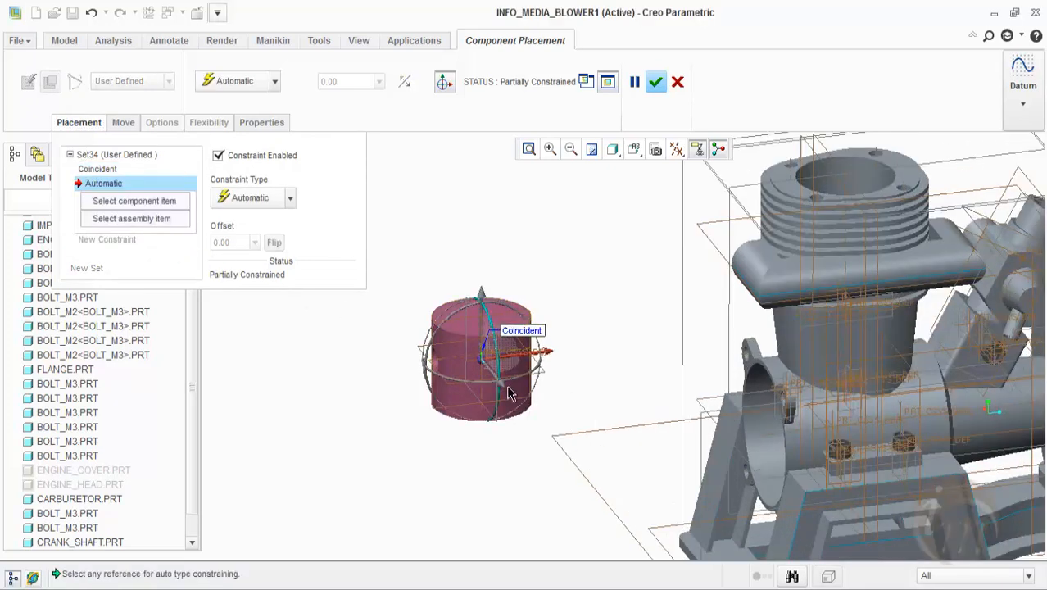
pyautogui.click(497, 412)
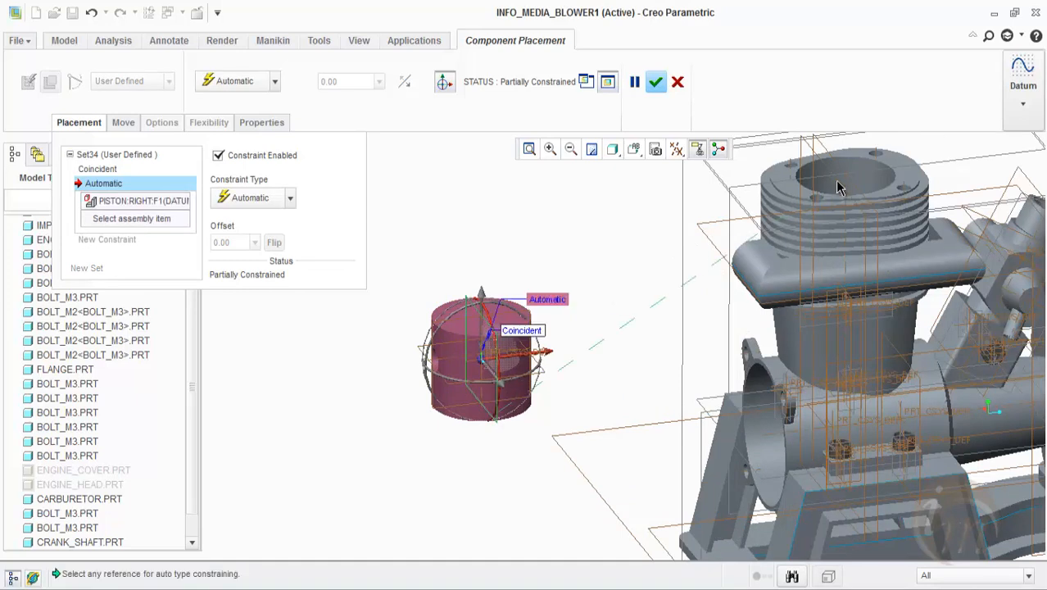
pyautogui.click(850, 180)
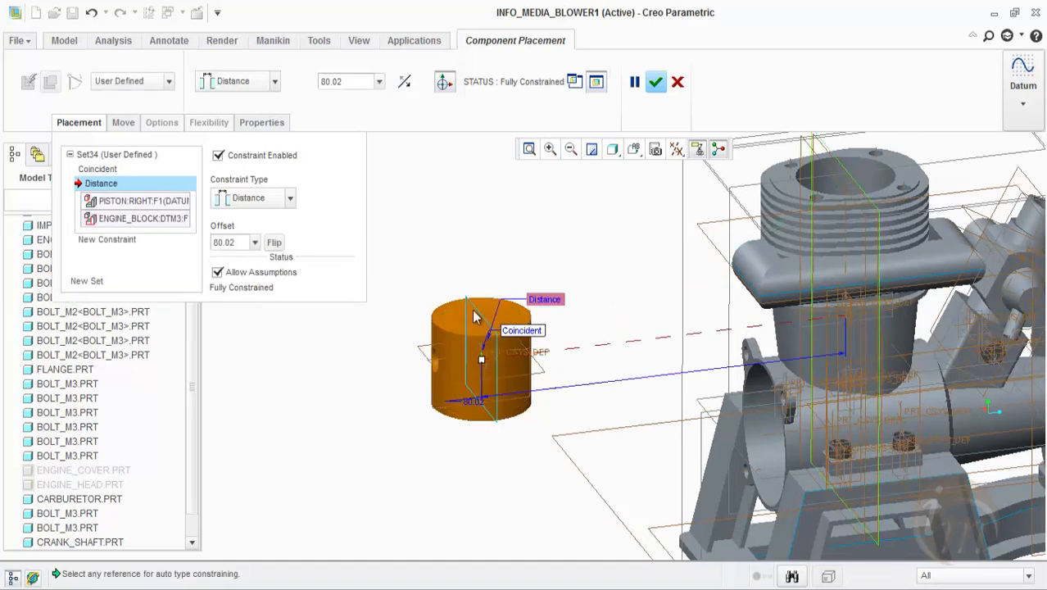
# Change the piston's plane constraint to Coincident and accept the placement.
pyautogui.click(229, 203)
pyautogui.click(250, 270)
pyautogui.moveTo(493, 224); pyautogui.dragTo(505, 276, button='middle')
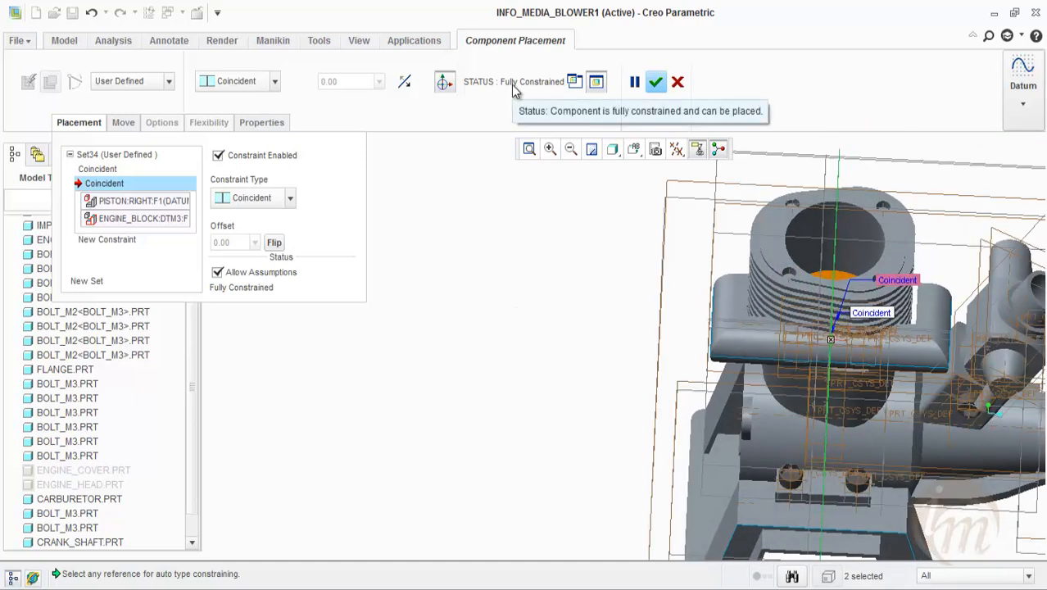
pyautogui.click(655, 83)
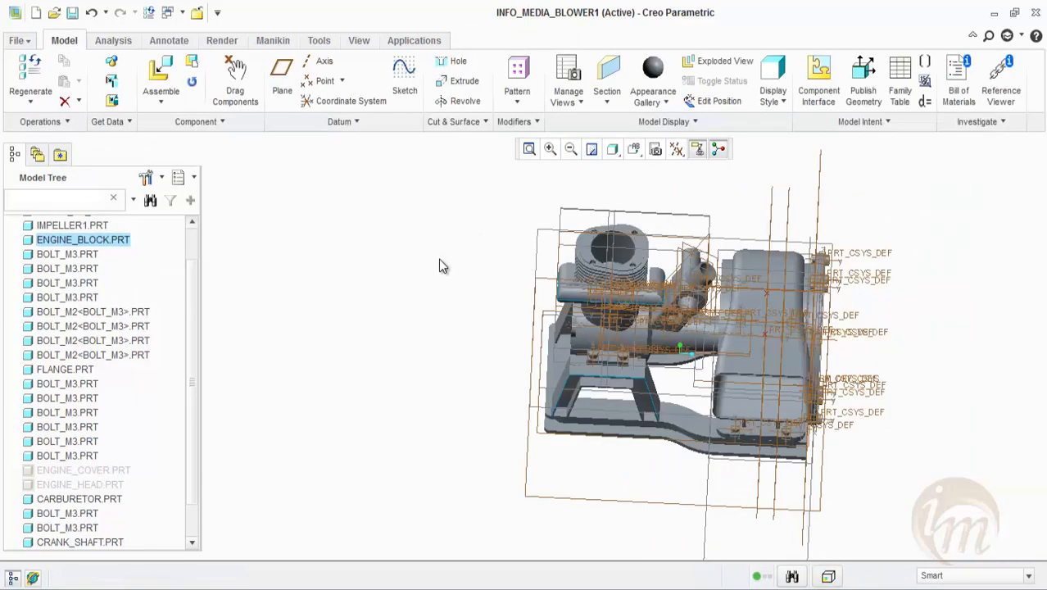
# Unhide ENGINE_COVER.PRT and ENGINE_HEAD.PRT.
pyautogui.click(611, 258)
pyautogui.click(105, 474)
pyautogui.rightClick(105, 471)
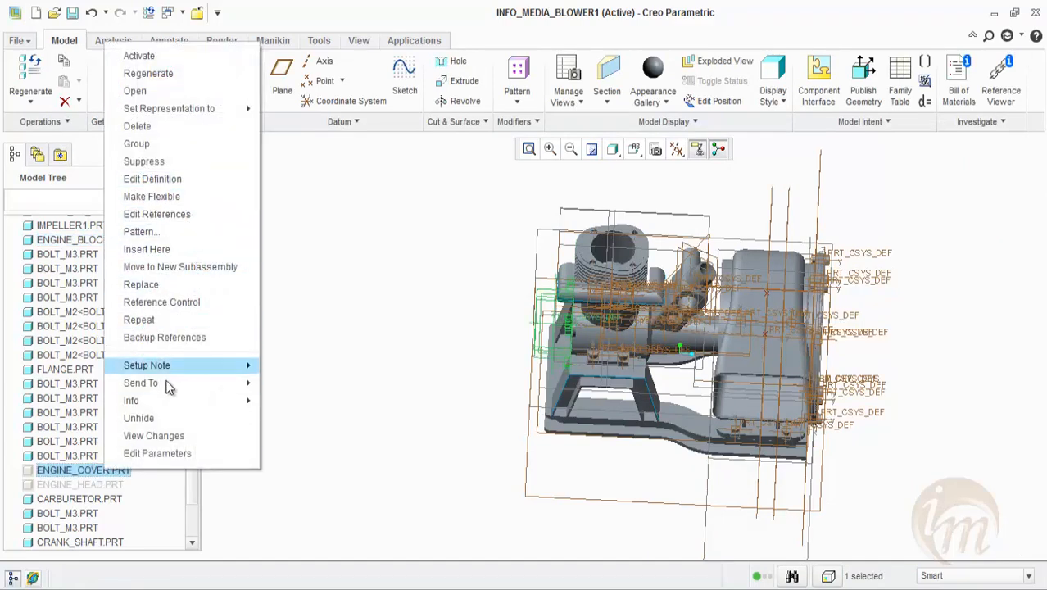
pyautogui.click(180, 418)
pyautogui.click(87, 482)
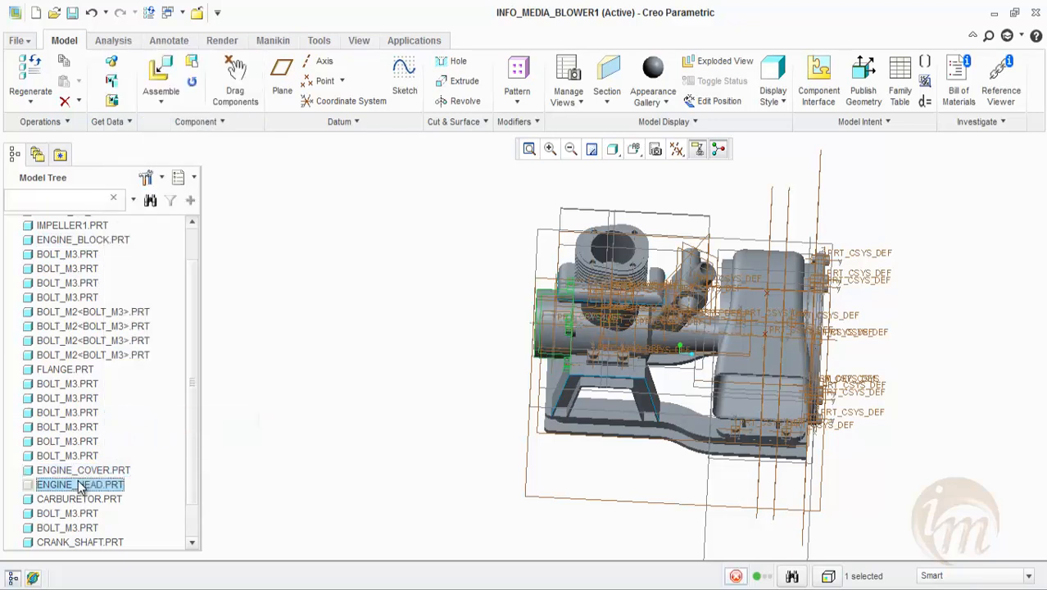
pyautogui.rightClick(88, 482)
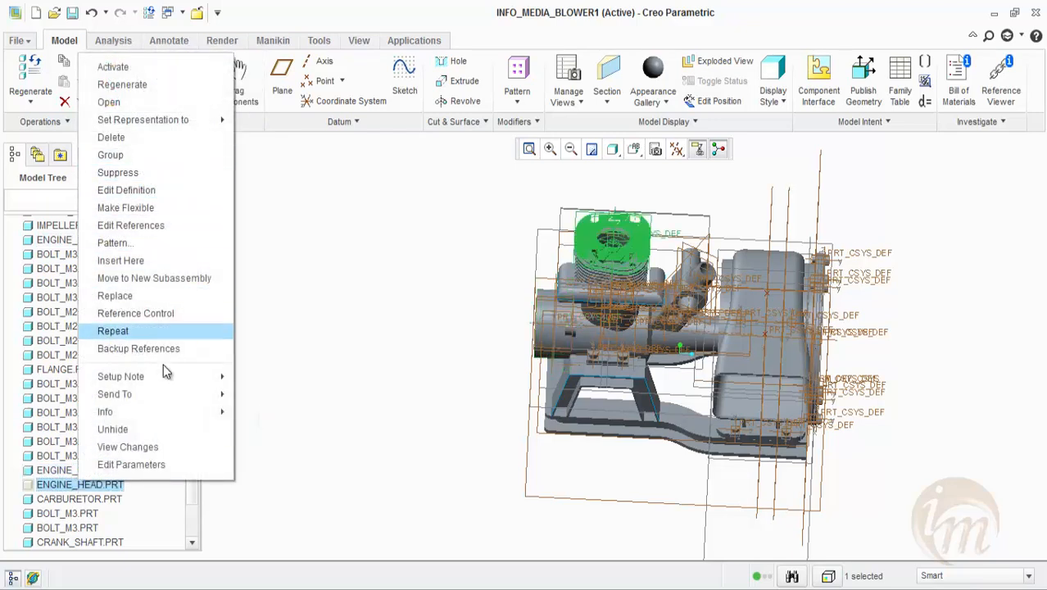
pyautogui.click(192, 428)
# Assemble the generic instance of bolt_m3.prt and seat it in the engine cover's upper lug hole using interface INTFC001.
pyautogui.scroll(-4, 619, 211)
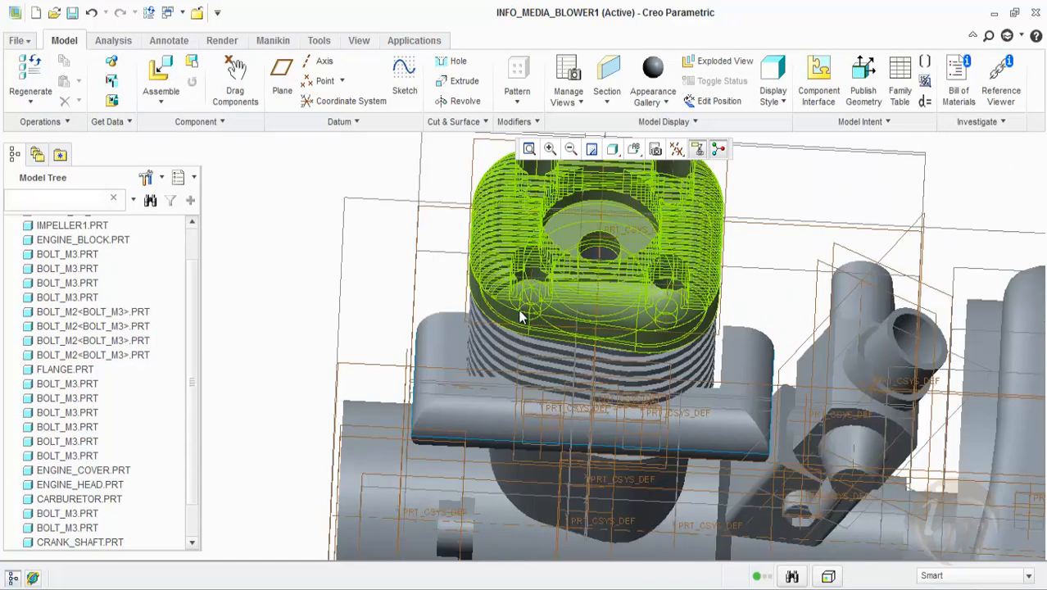
pyautogui.hotkey('ctrl', 'd')
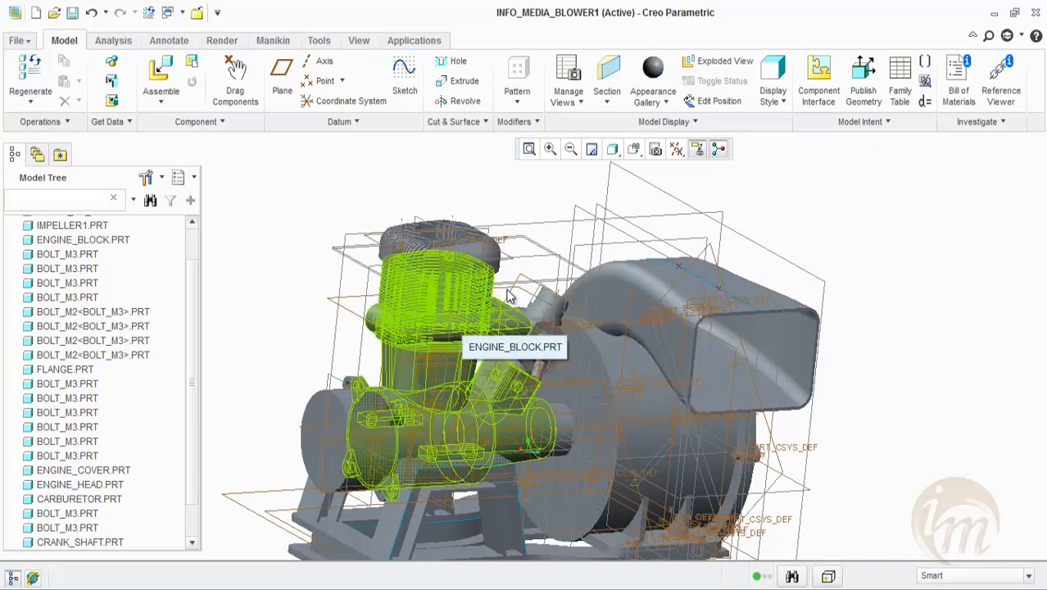
pyautogui.scroll(4, 502, 326)
pyautogui.scroll(5, 468, 326)
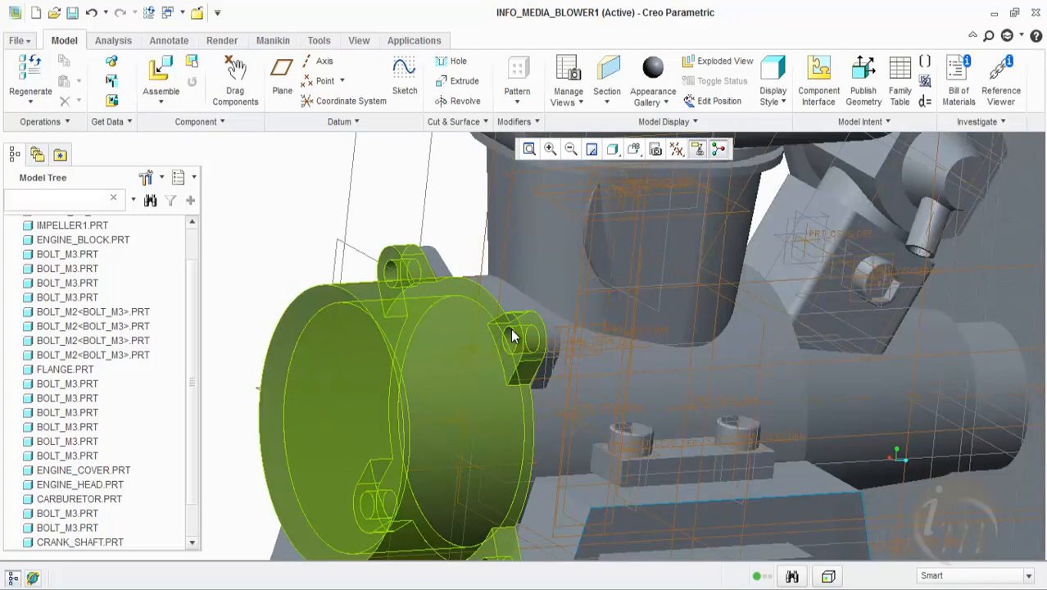
pyautogui.click(162, 81)
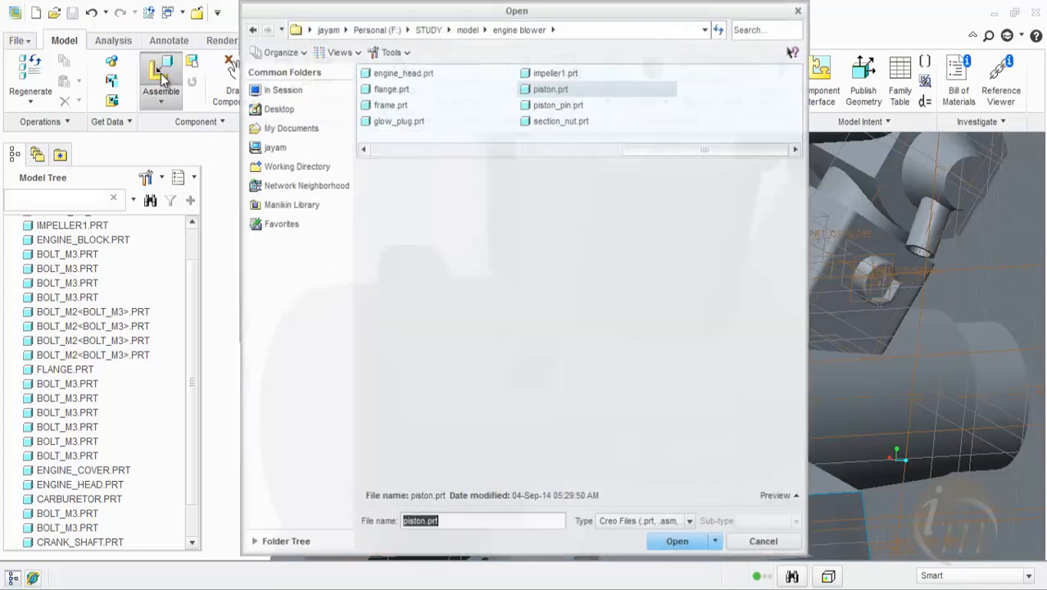
pyautogui.scroll(5, 412, 144)
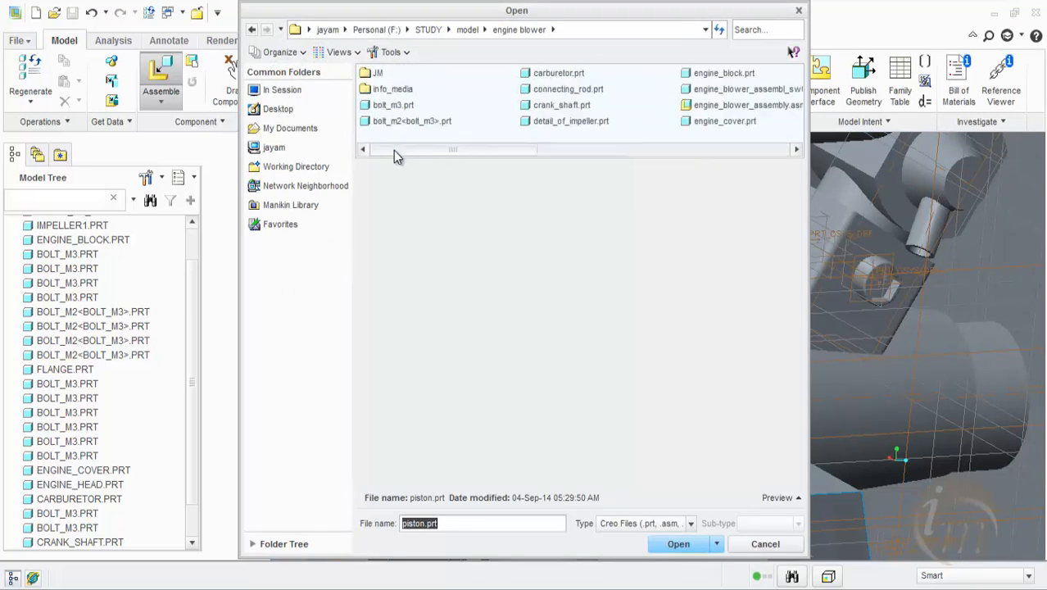
pyautogui.click(381, 109)
pyautogui.click(678, 543)
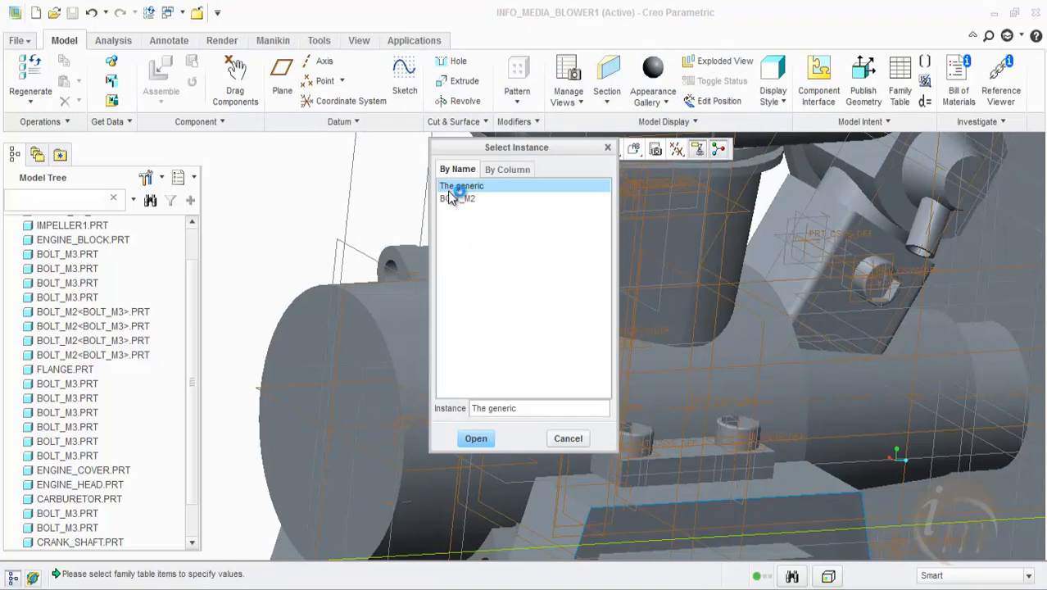
pyautogui.click(476, 438)
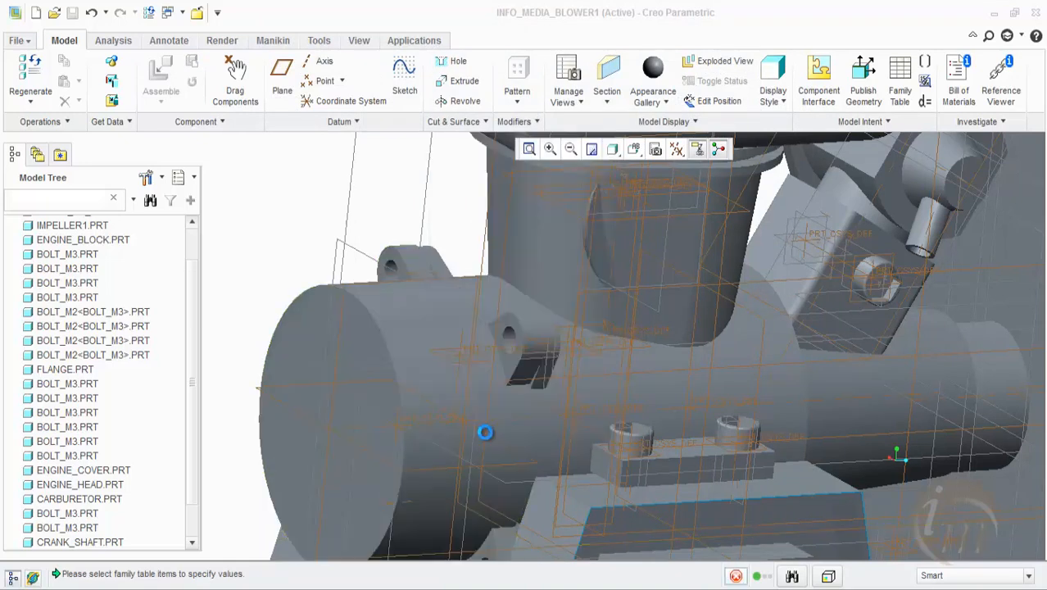
pyautogui.scroll(-5, 407, 259)
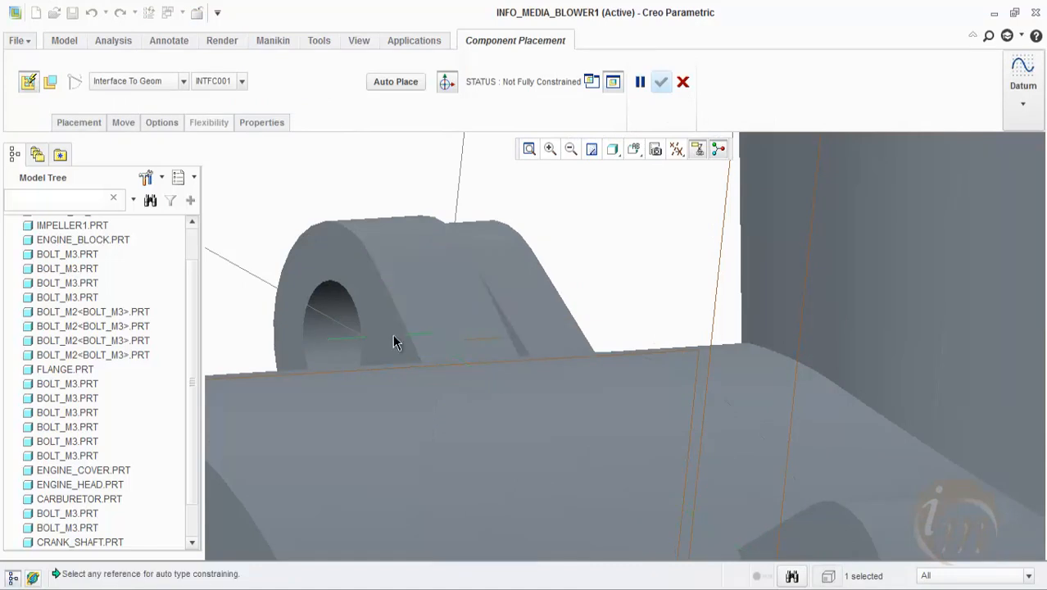
pyautogui.click(377, 309)
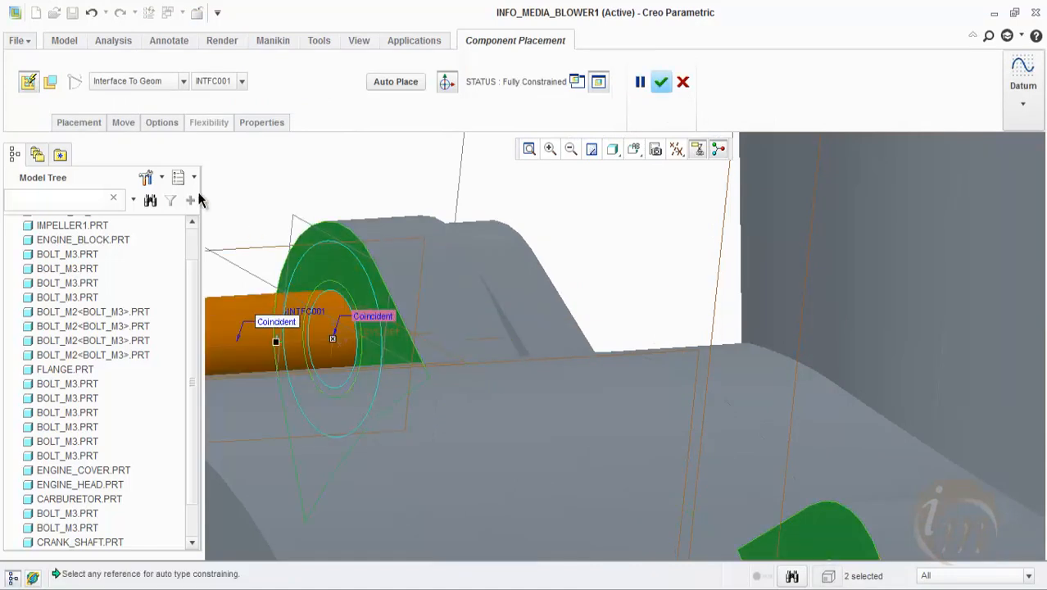
# Flip the coincident surface constraint of the bolt in the engine cover's upper lug.
pyautogui.click(90, 122)
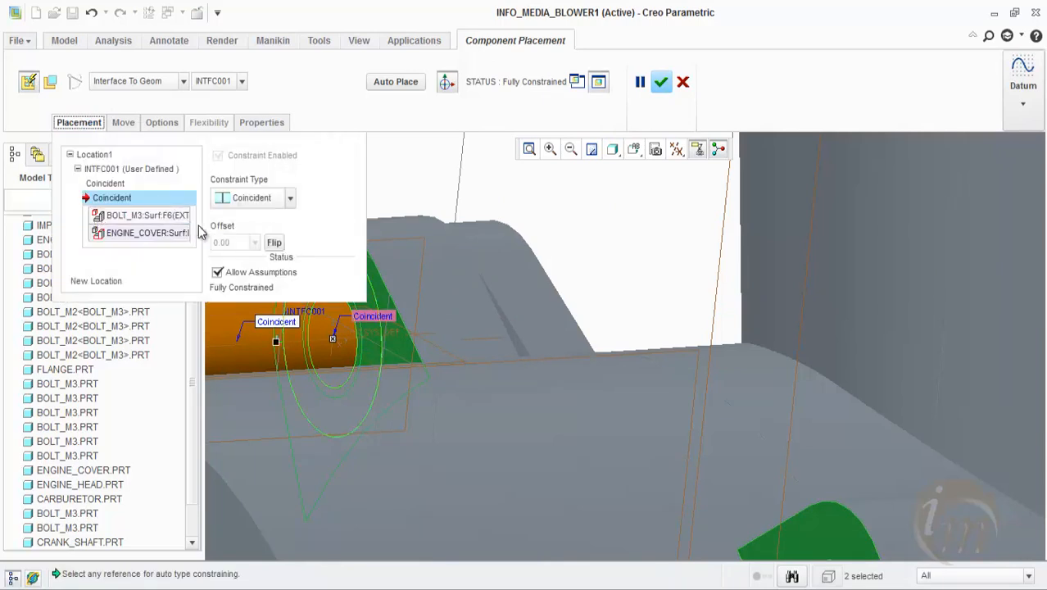
pyautogui.scroll(-5, 376, 257)
pyautogui.moveTo(500, 283)
pyautogui.mouseDown(button='middle')
pyautogui.moveTo(512, 323)
pyautogui.moveTo(509, 283)
pyautogui.moveTo(499, 281)
pyautogui.mouseUp(button='middle')
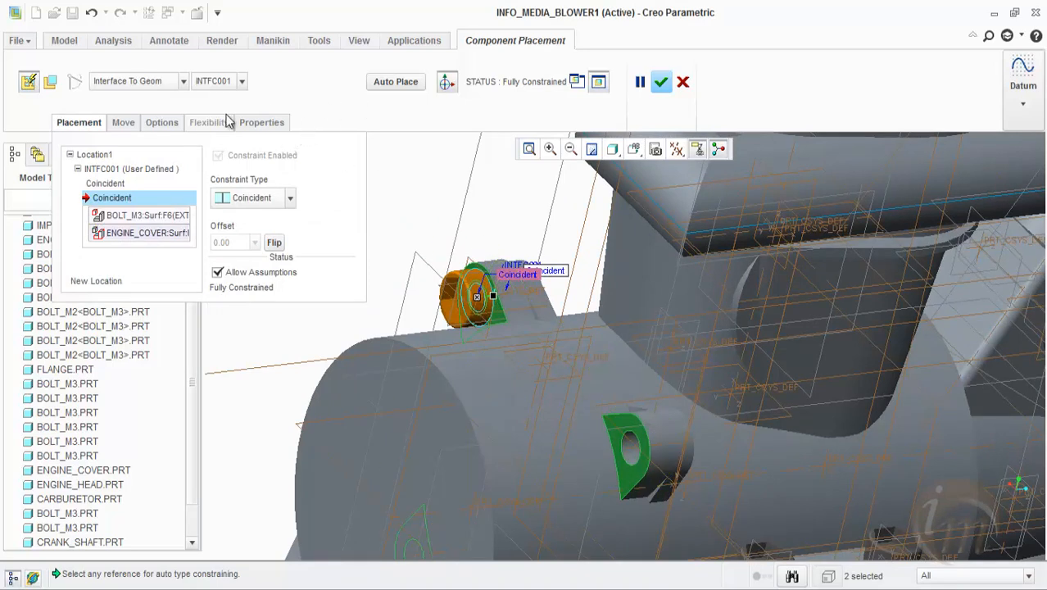
# Add a second bolt_m3 location at the engine cover's lower lug hole and seating face, flip its orientation, and accept the placement.
pyautogui.click(639, 446)
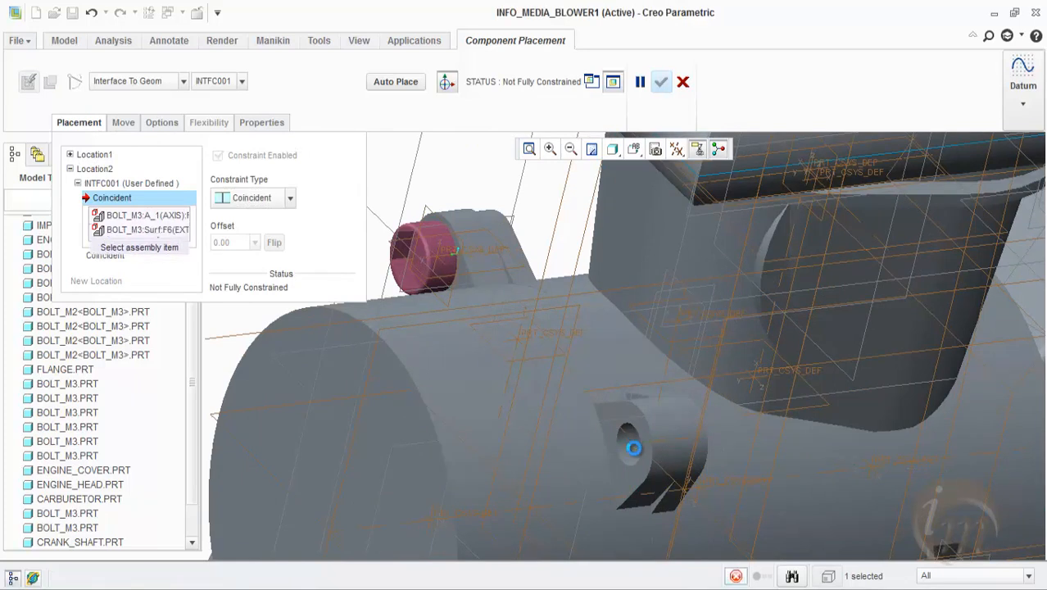
pyautogui.click(643, 474)
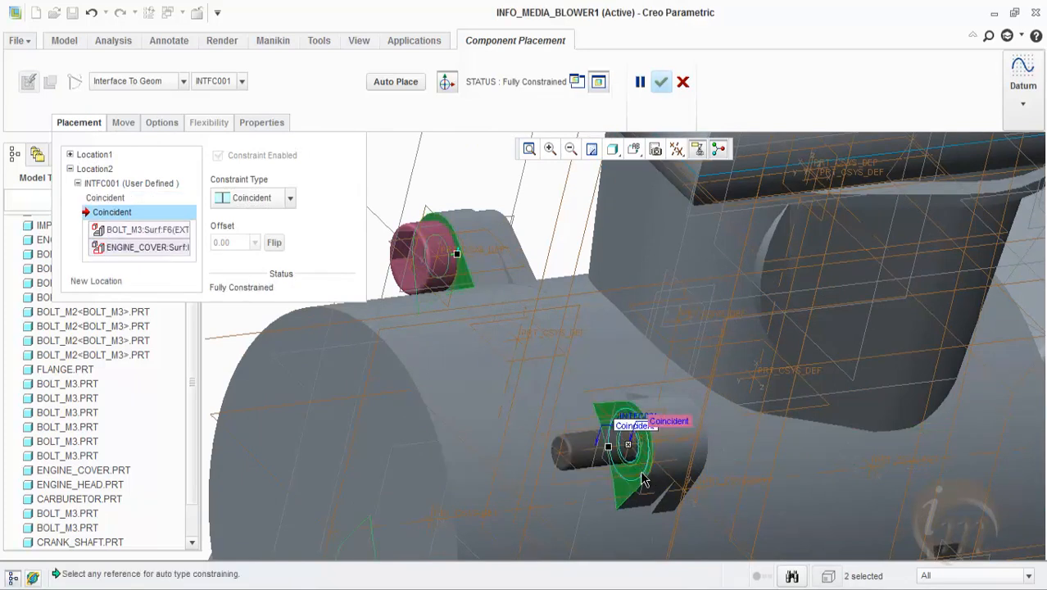
pyautogui.click(275, 242)
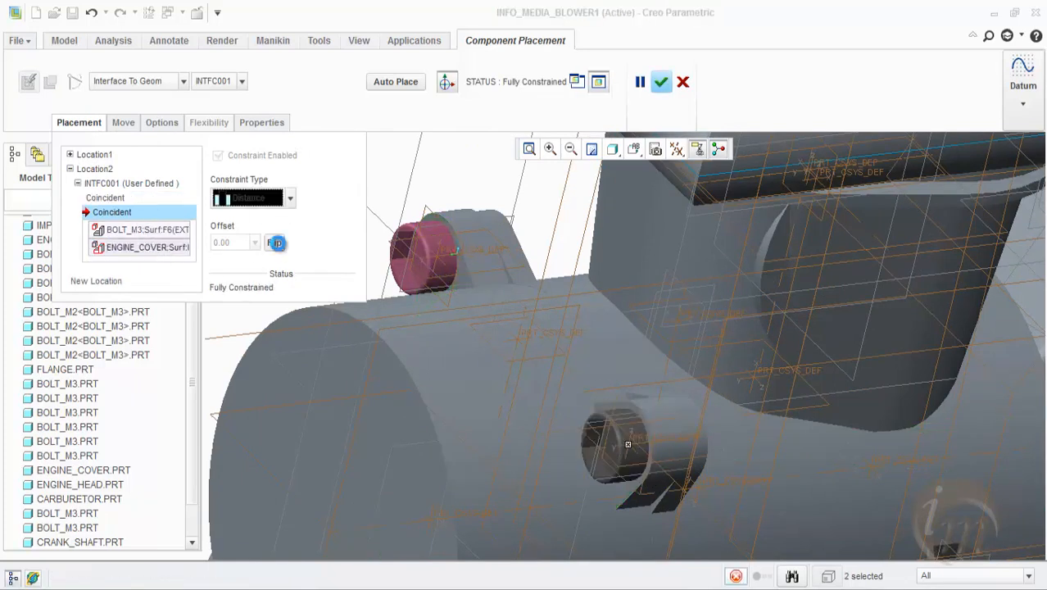
pyautogui.click(661, 81)
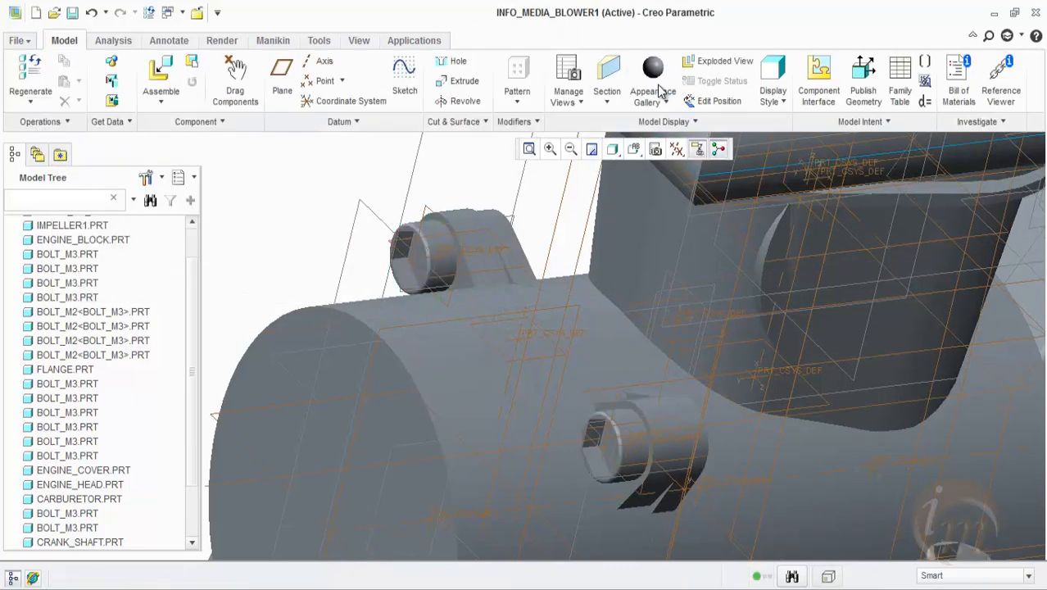
# Assemble the generic instance of bolt_m3.prt at the engine cover's third lug, referencing its hole and seating face.
pyautogui.scroll(5, 583, 175)
pyautogui.moveTo(577, 208); pyautogui.dragTo(614, 214, button='middle')
pyautogui.scroll(2, 471, 230)
pyautogui.scroll(-4, 627, 248)
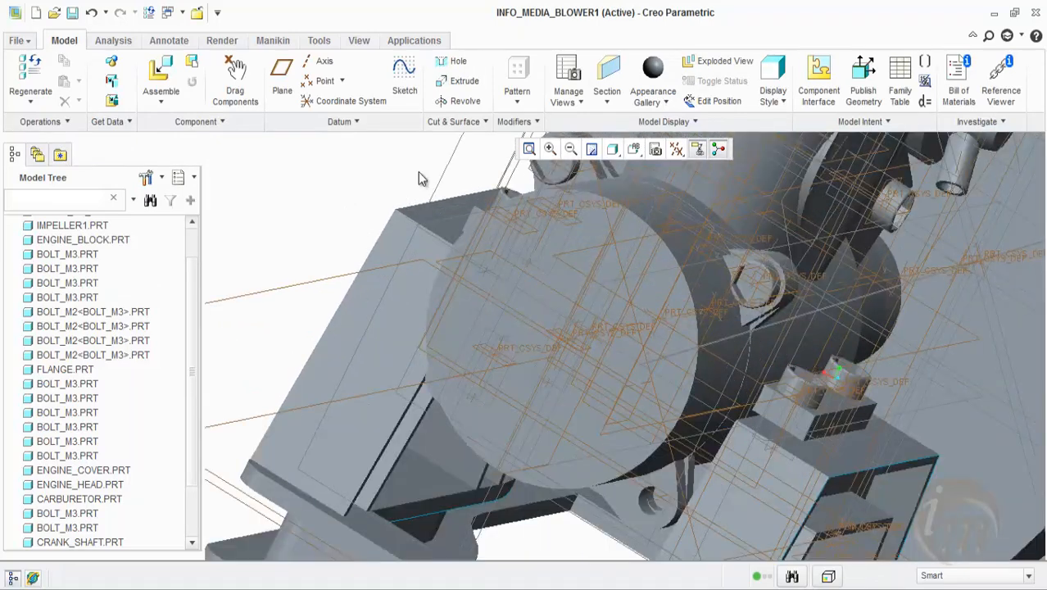
pyautogui.click(166, 86)
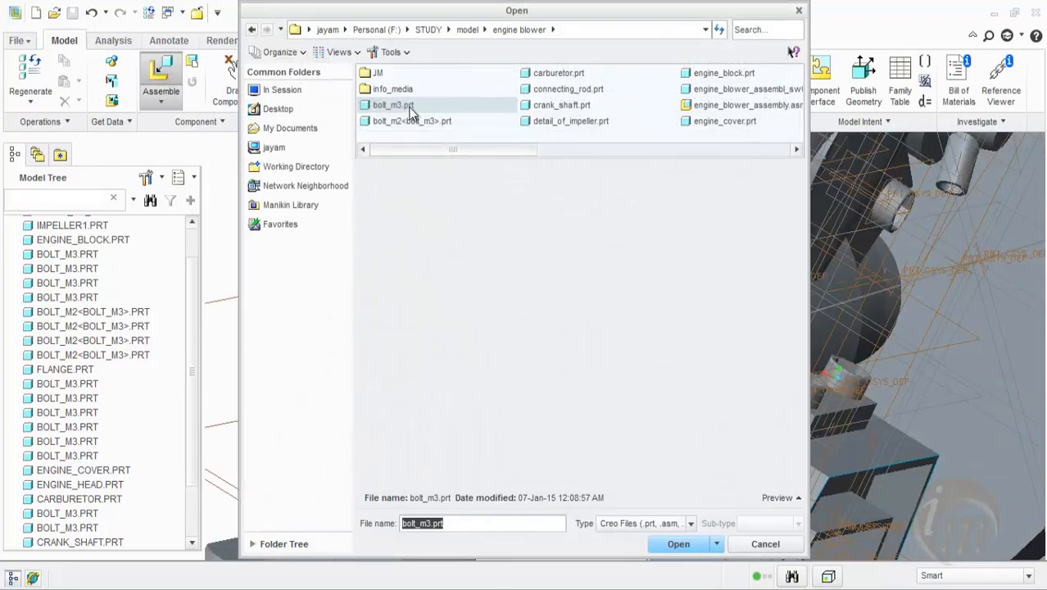
pyautogui.click(678, 544)
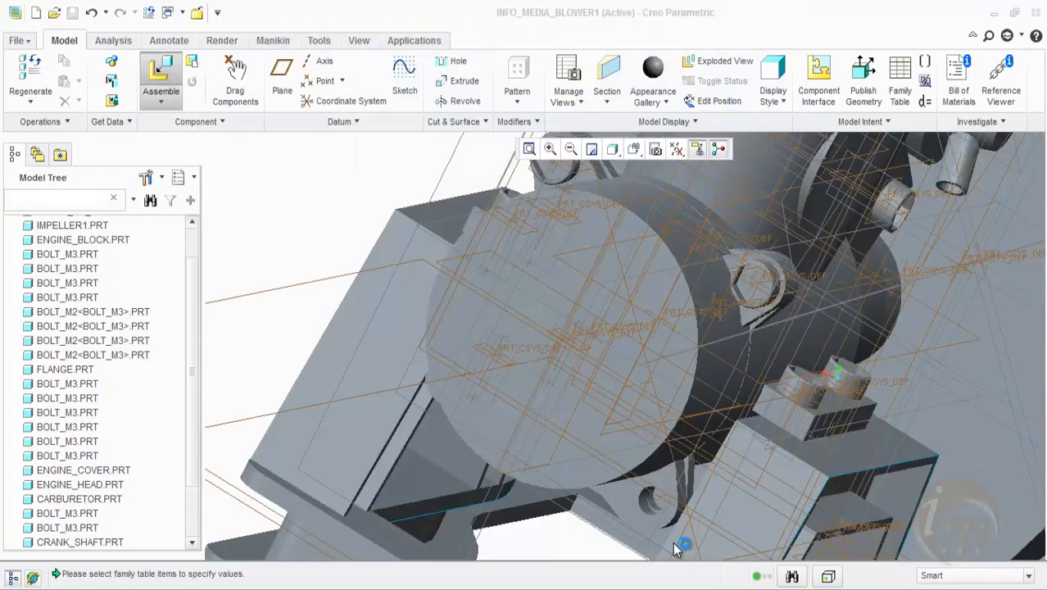
pyautogui.click(475, 438)
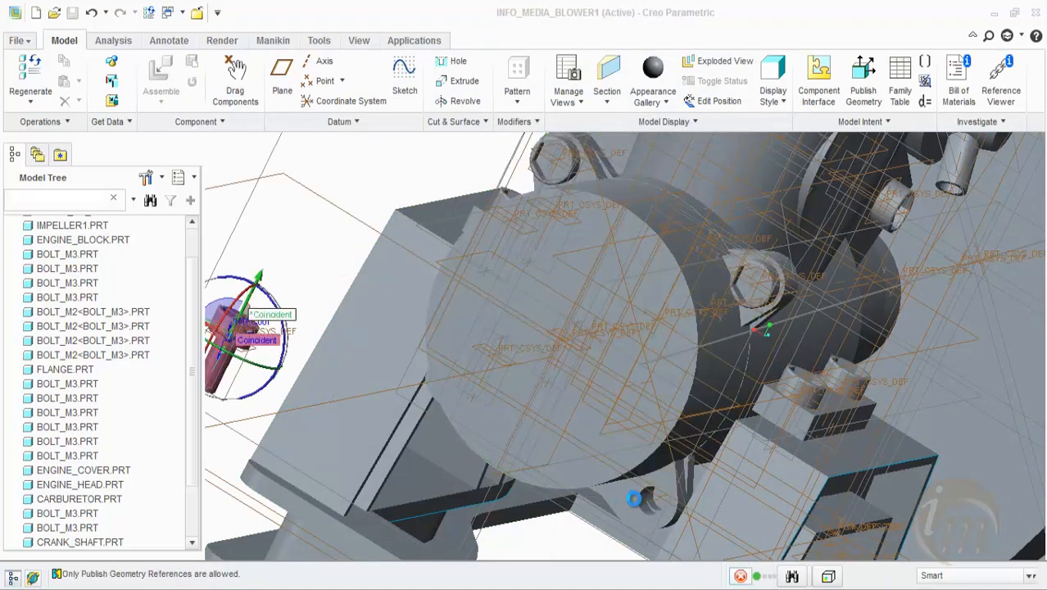
pyautogui.scroll(-3, 659, 503)
pyautogui.click(652, 495)
pyautogui.click(664, 478)
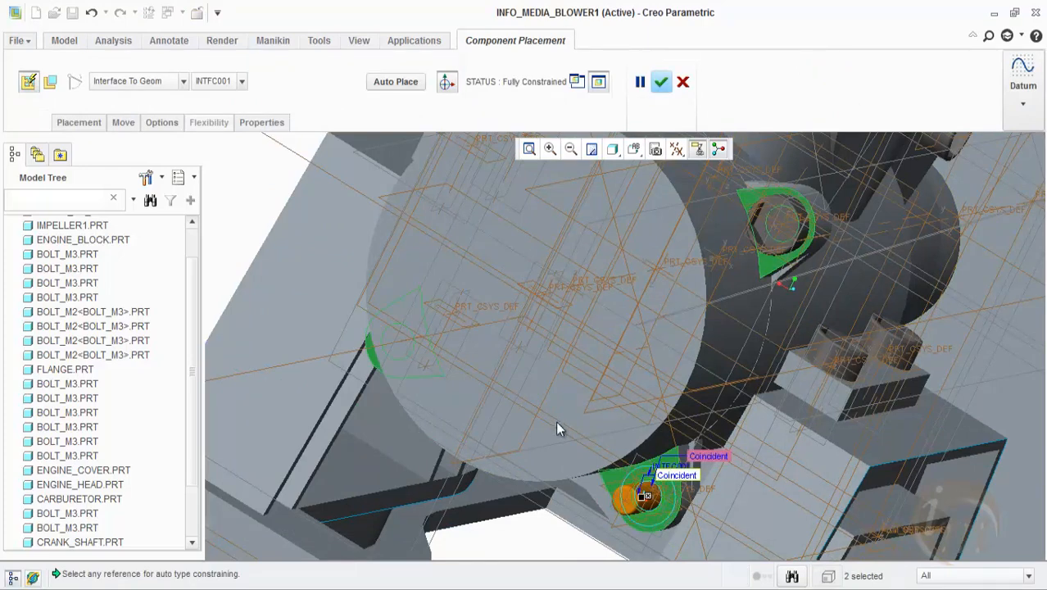
# Flip the third cover bolt's coincident surface constraint and accept the placement.
pyautogui.click(79, 122)
pyautogui.click(273, 244)
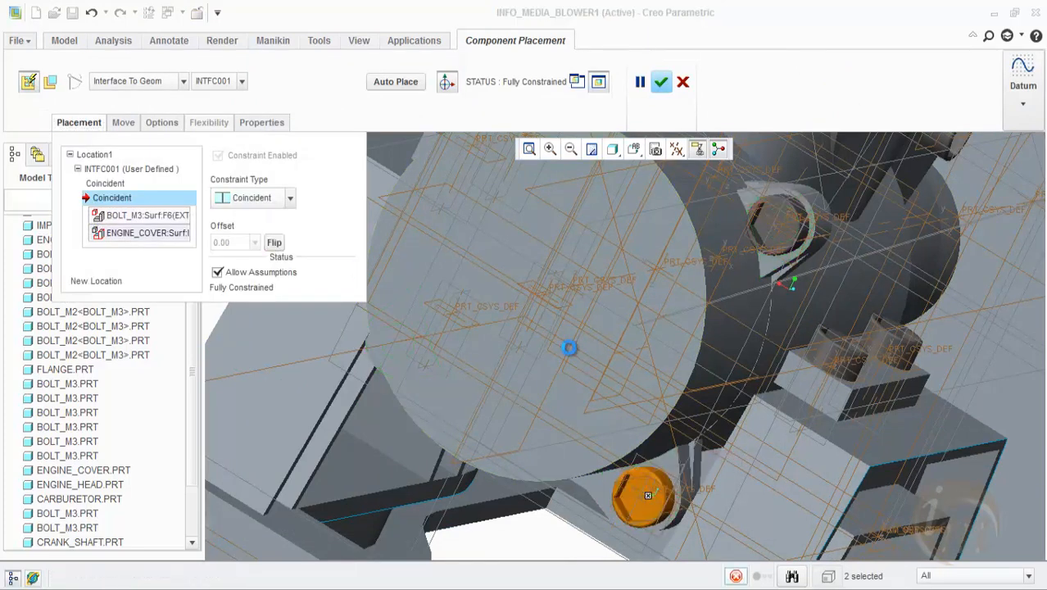
pyautogui.scroll(2, 593, 355)
pyautogui.click(660, 82)
# Assemble another generic bolt_m3.prt at the engine cover's remaining lug, referencing its hole and seating face.
pyautogui.moveTo(561, 308); pyautogui.dragTo(591, 331, button='middle')
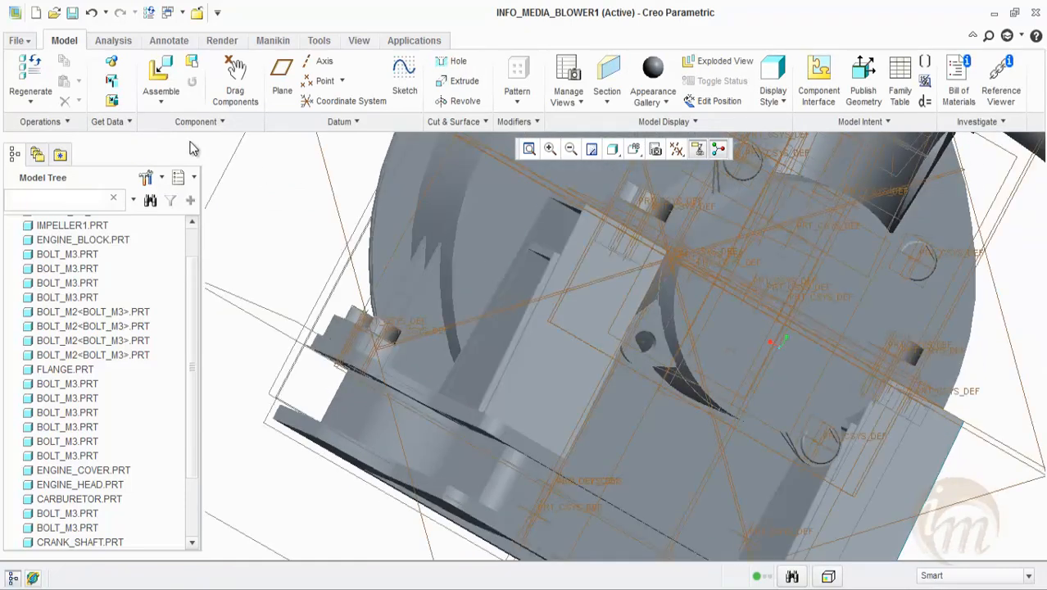
pyautogui.click(161, 75)
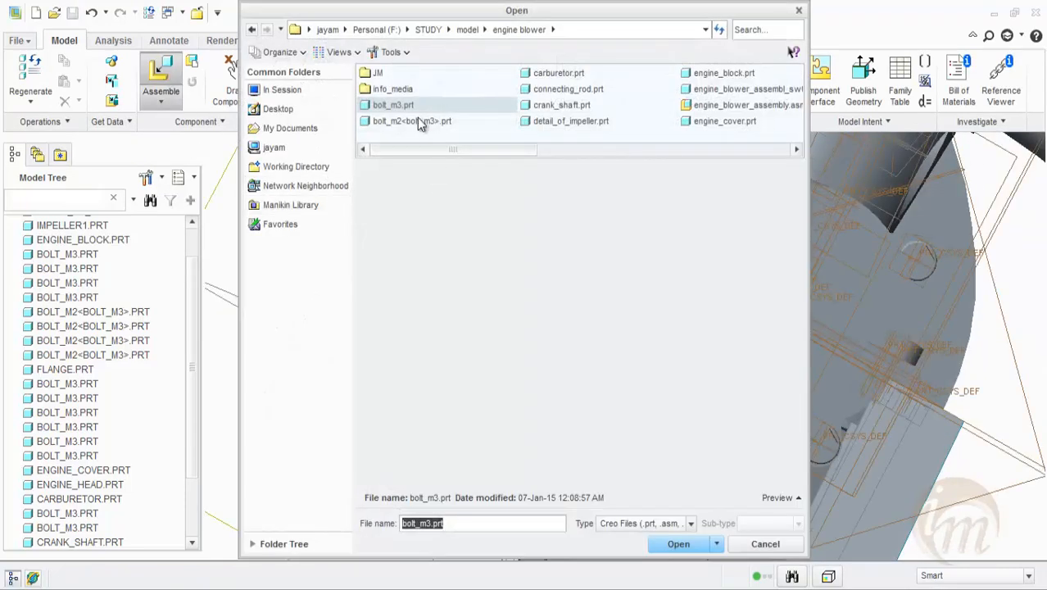
pyautogui.click(676, 544)
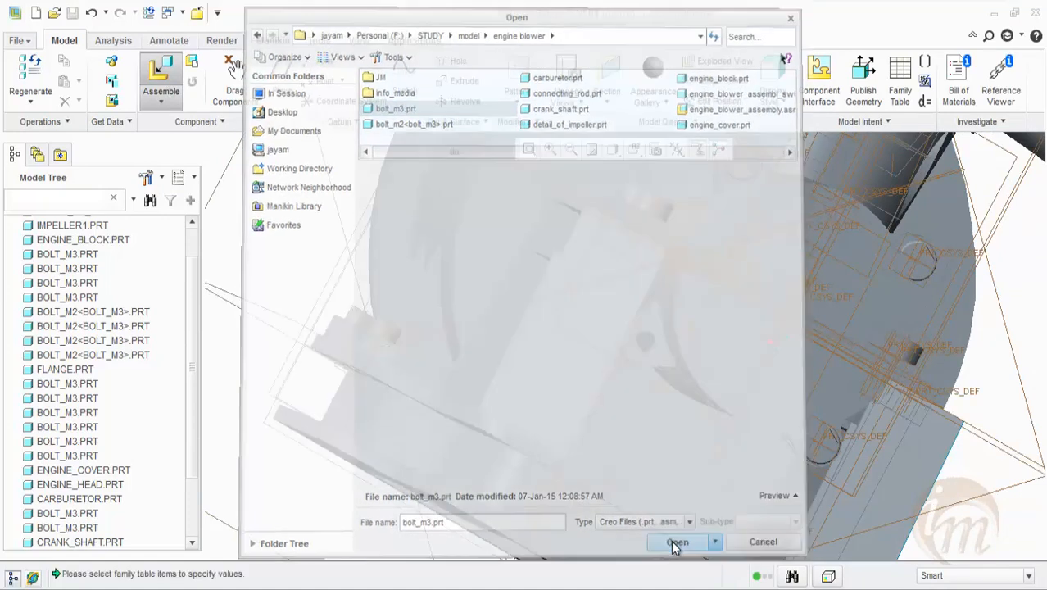
pyautogui.click(478, 434)
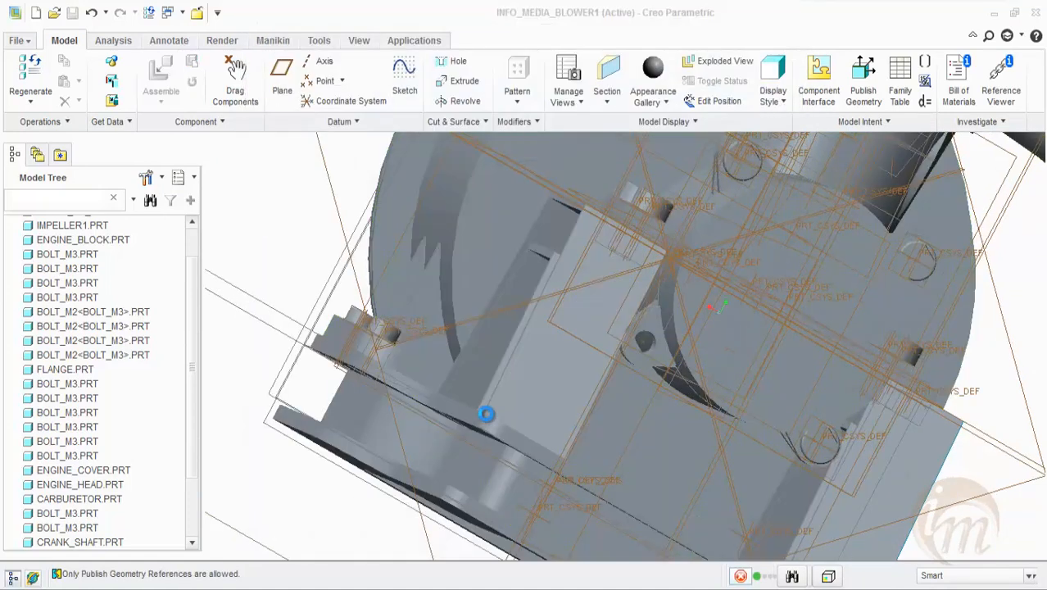
pyautogui.scroll(-5, 656, 340)
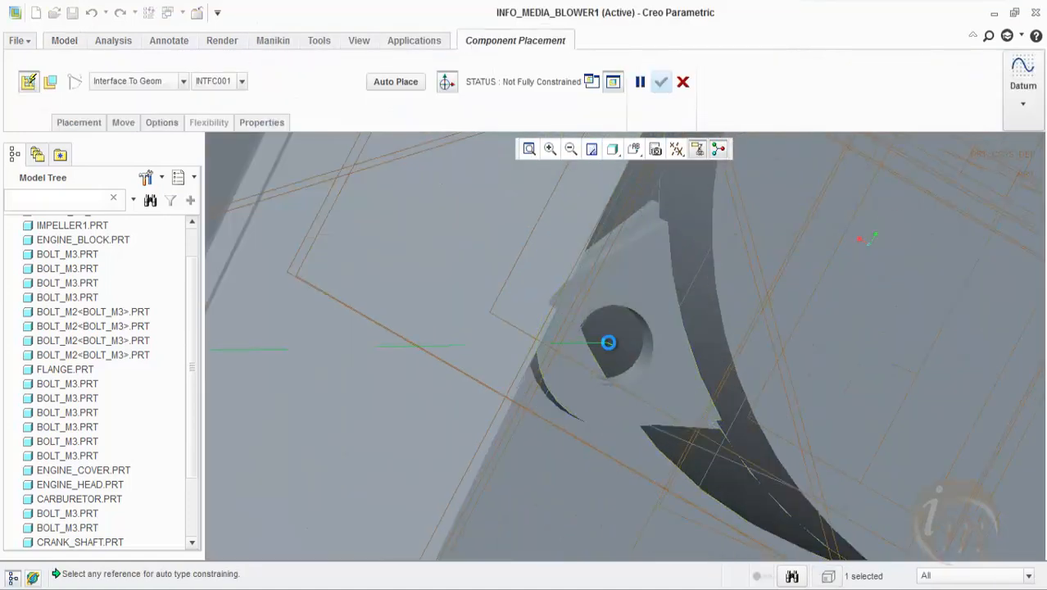
pyautogui.click(633, 280)
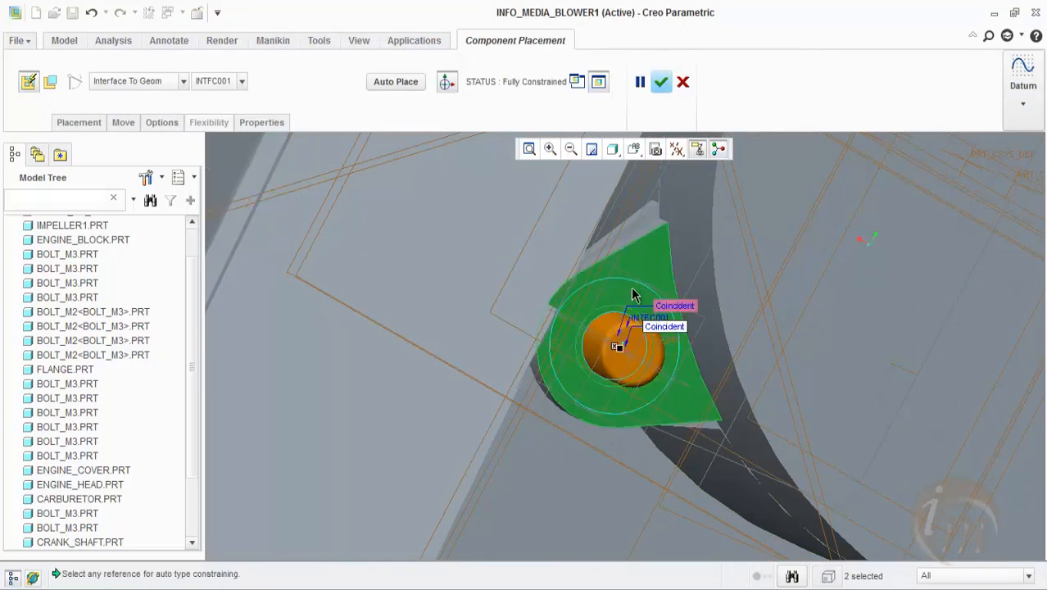
# Flip the fourth cover bolt's coincident surface constraint and accept the placement.
pyautogui.click(74, 123)
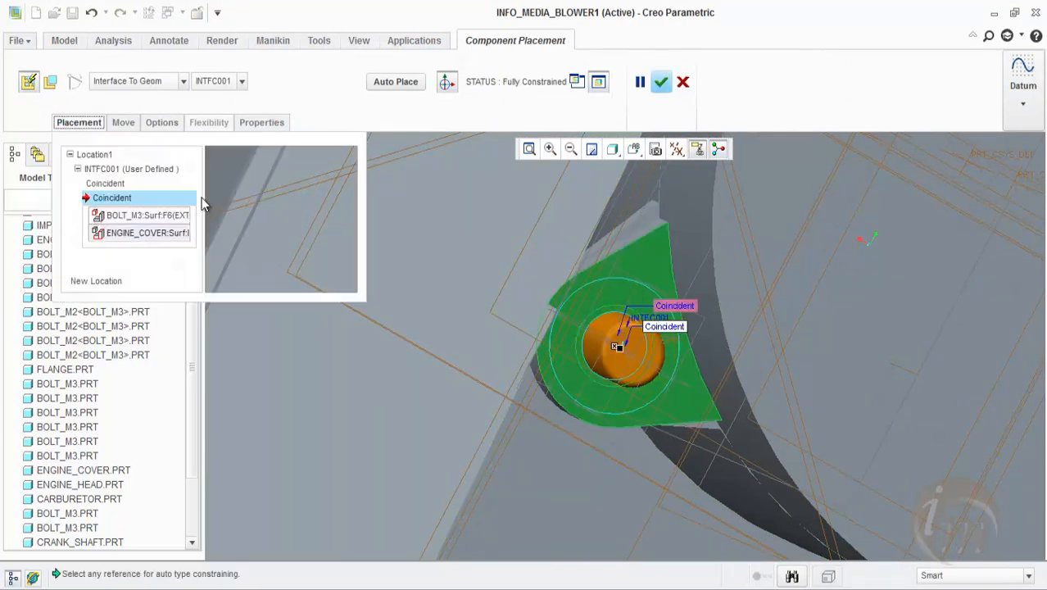
pyautogui.click(273, 243)
pyautogui.click(660, 82)
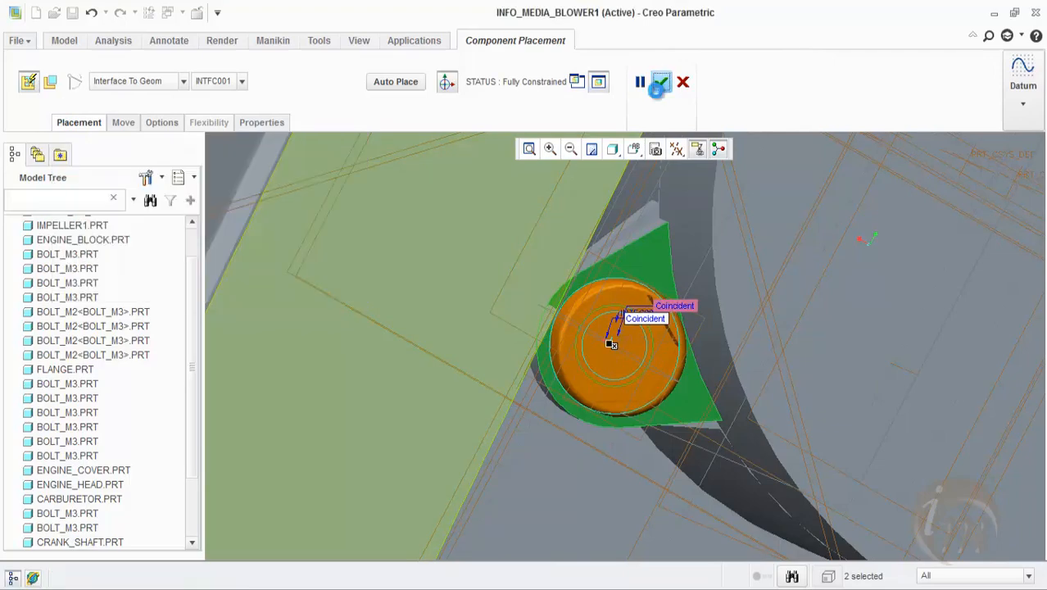
# Bring bolt_m2<bolt_m3>.prt into the assembly for fastening the engine head.
pyautogui.scroll(3, 616, 292)
pyautogui.moveTo(620, 305); pyautogui.dragTo(532, 279, button='middle')
pyautogui.scroll(5, 565, 314)
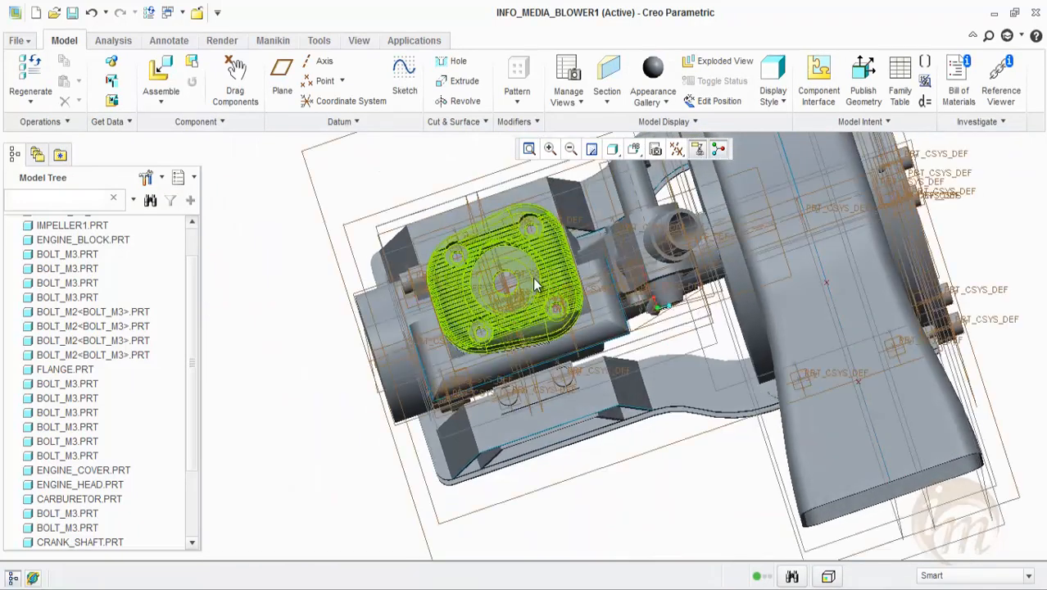
pyautogui.click(160, 82)
pyautogui.click(396, 122)
pyautogui.click(677, 544)
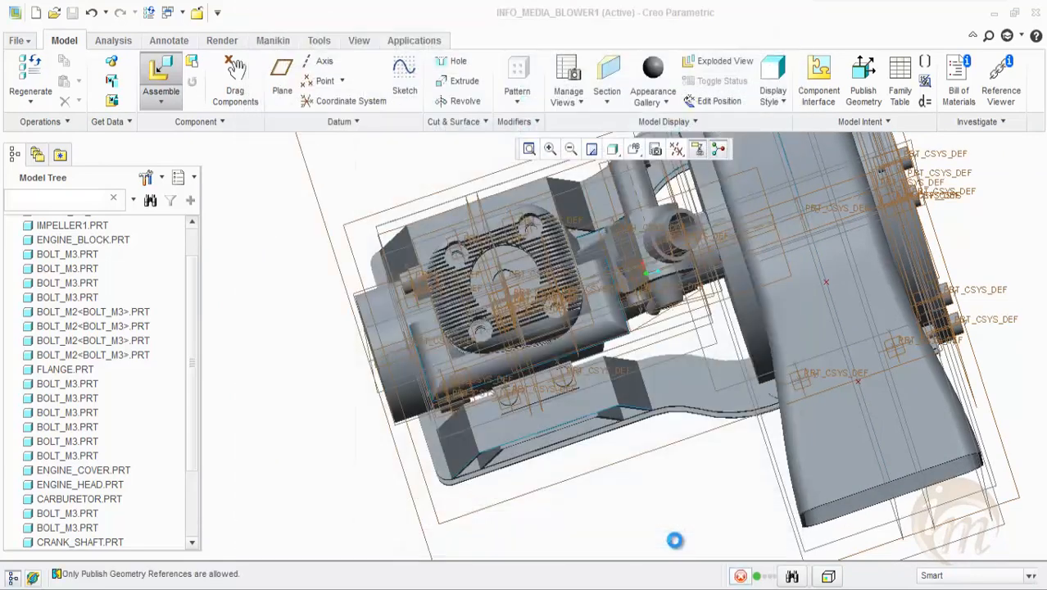
# Seat the M2 bolt in the engine head's upper-left counterbored hole using its hole and recessed face, and accept the placement.
pyautogui.scroll(-5, 457, 255)
pyautogui.scroll(-2, 457, 254)
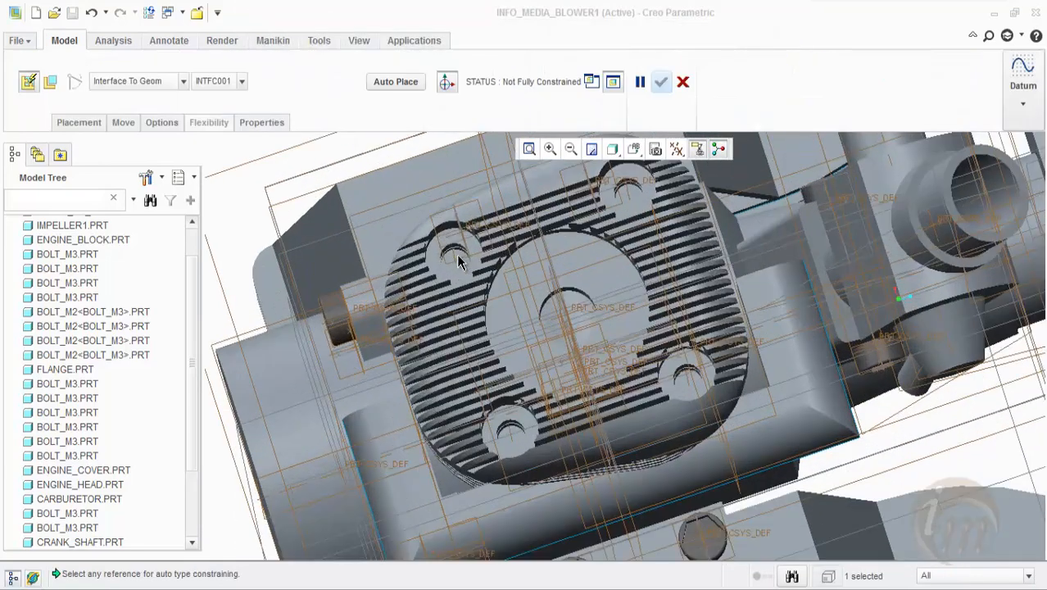
pyautogui.scroll(-2, 451, 260)
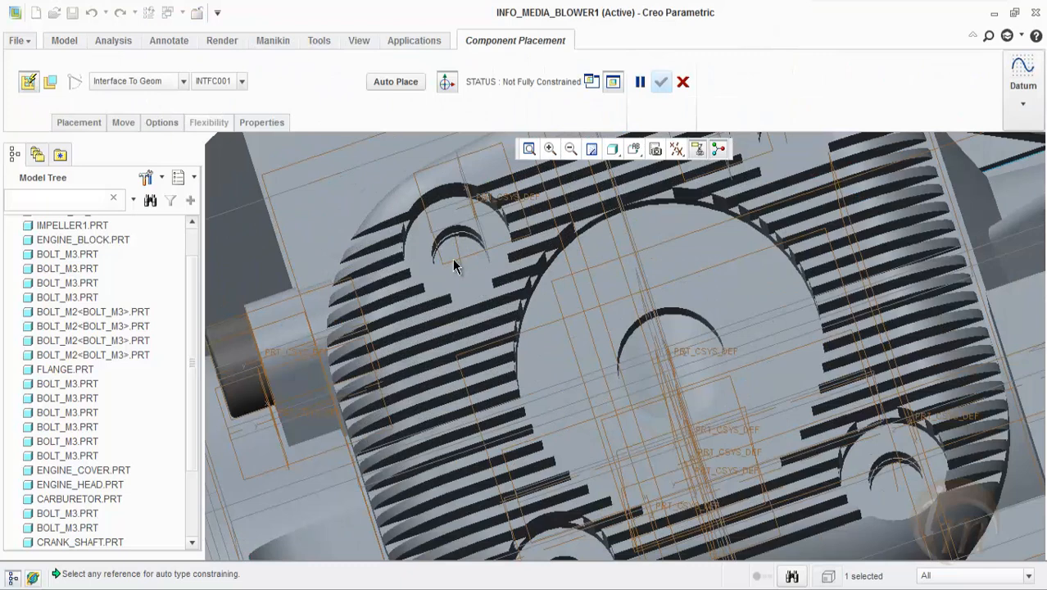
pyautogui.click(456, 254)
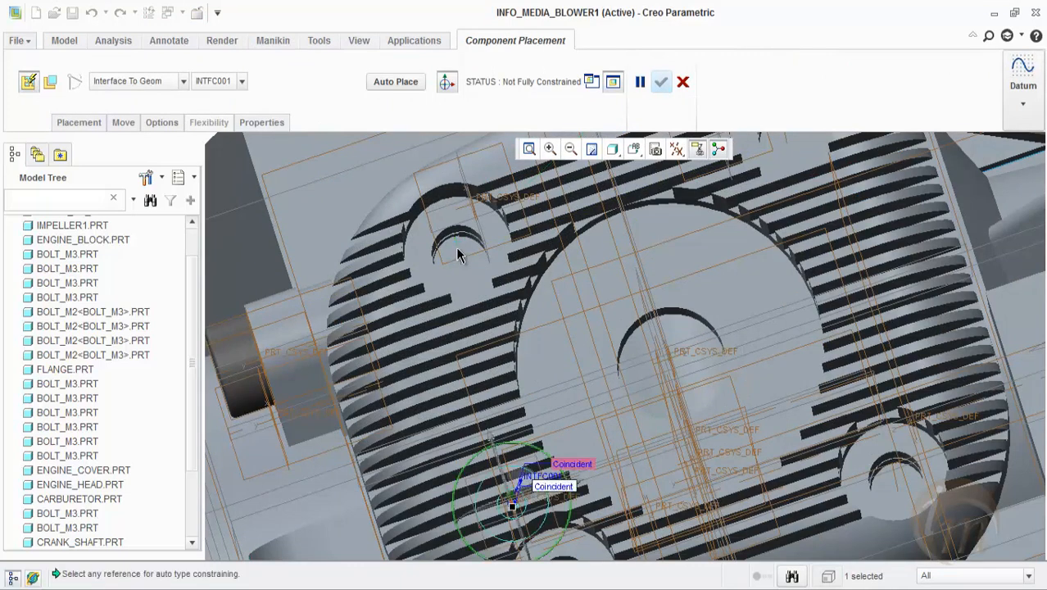
pyautogui.click(468, 292)
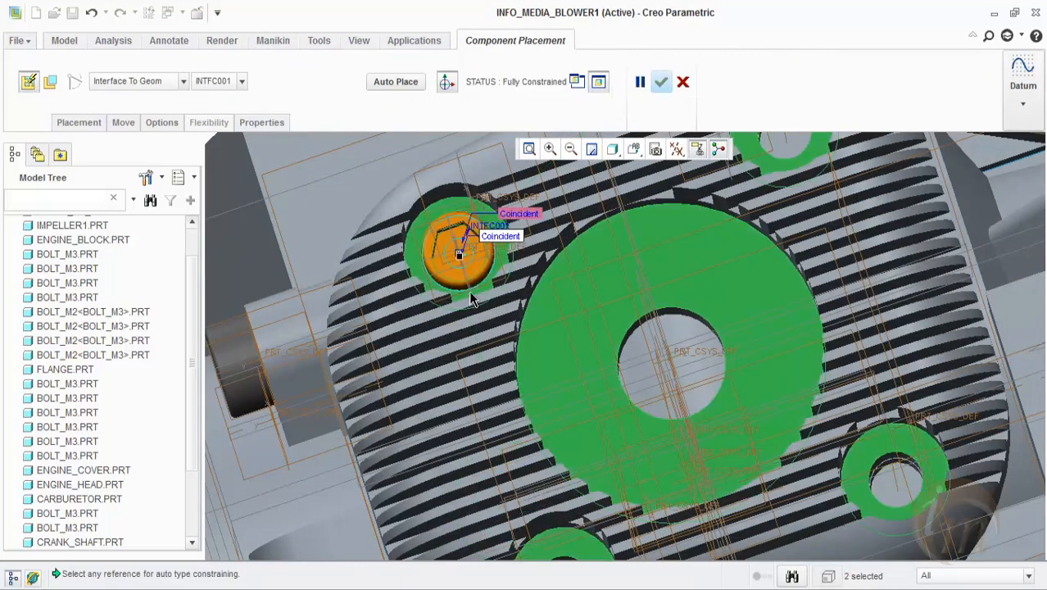
pyautogui.moveTo(468, 290); pyautogui.dragTo(496, 186, button='middle')
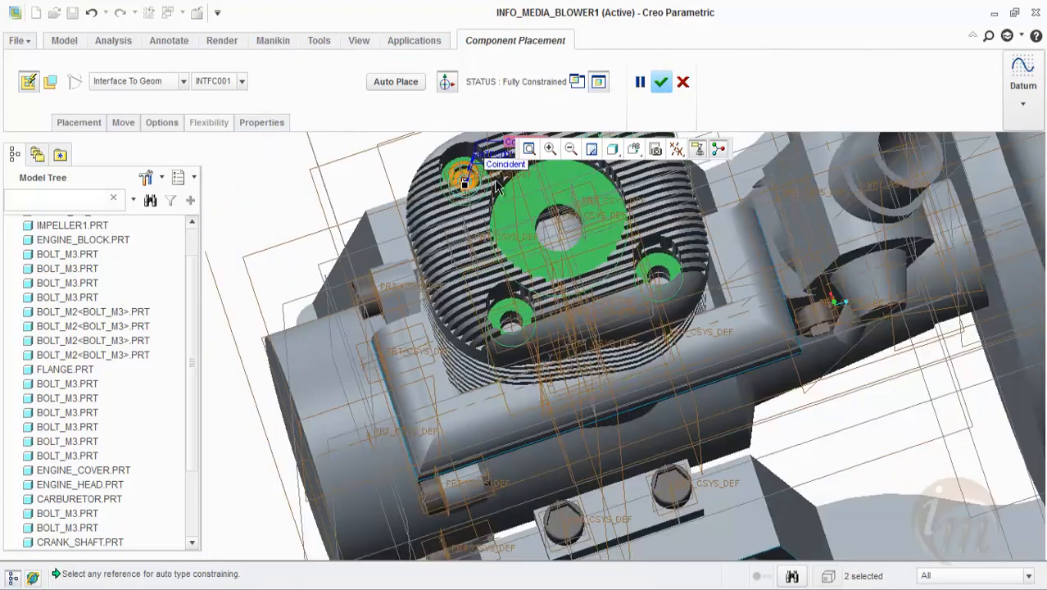
pyautogui.click(661, 82)
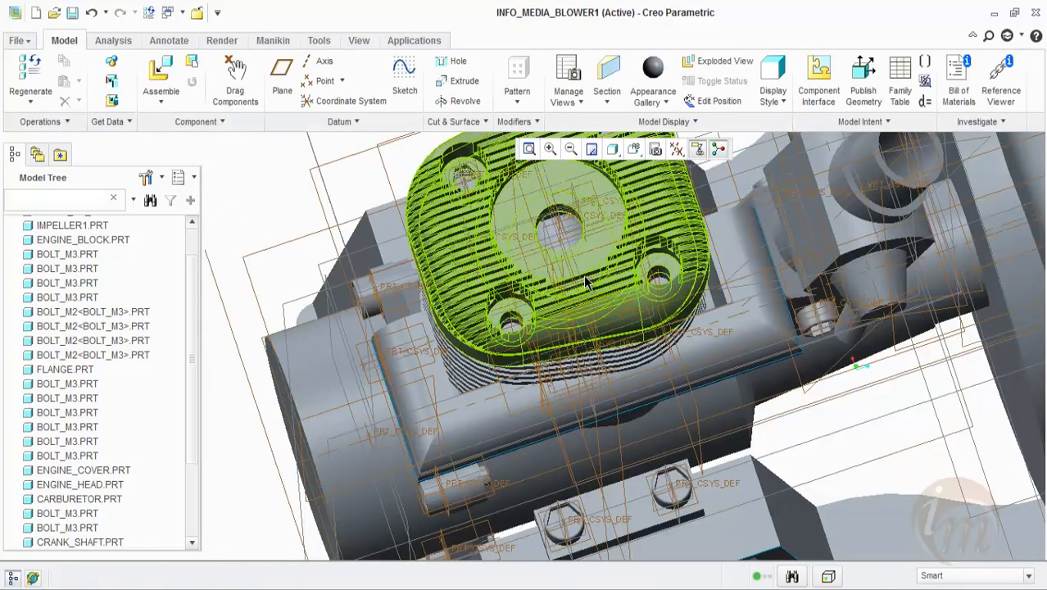
# Bring another bolt_m2<bolt_m3>.prt into the assembly and switch its placement from interface to user-defined constraints.
pyautogui.scroll(2, 541, 386)
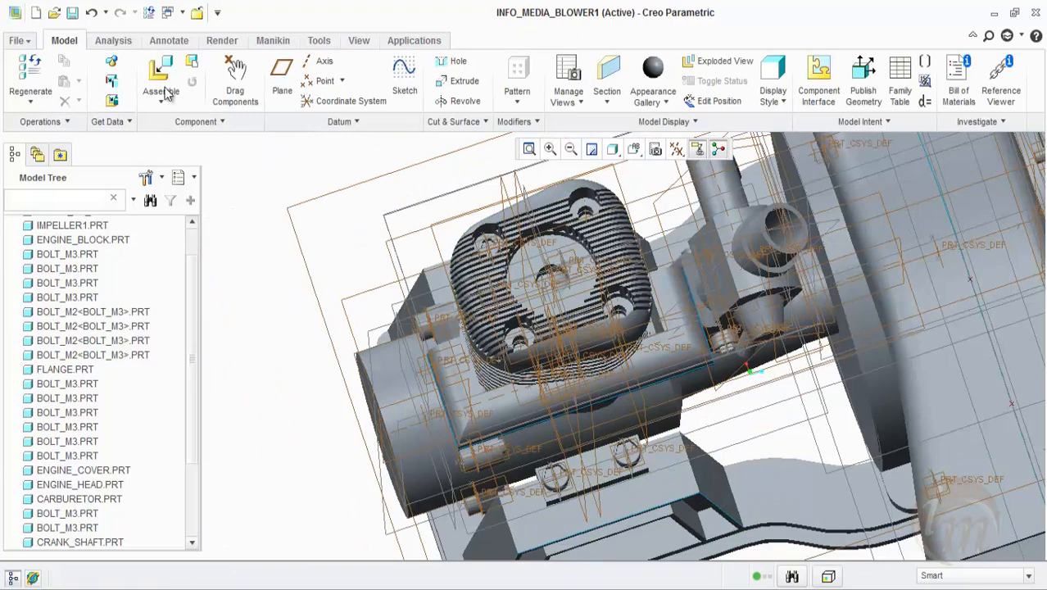
pyautogui.click(147, 68)
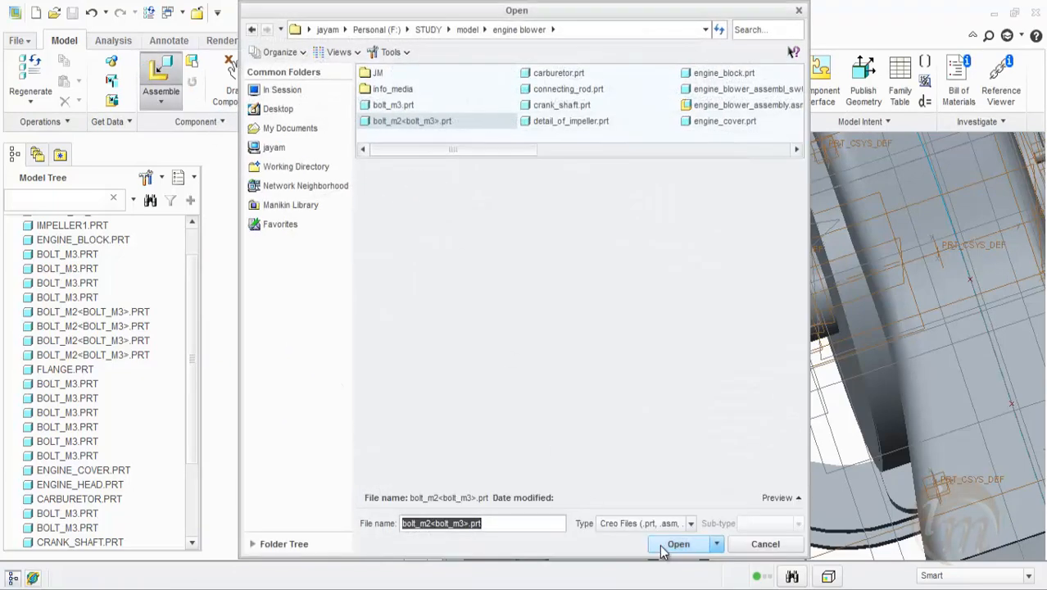
pyautogui.click(664, 544)
pyautogui.scroll(-2, 628, 199)
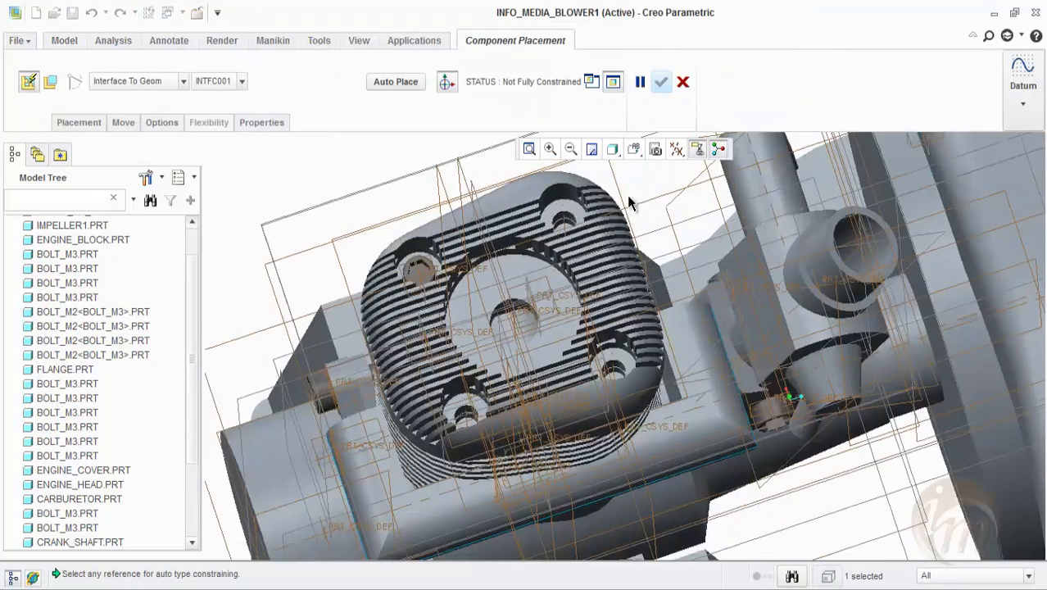
pyautogui.scroll(2, 639, 251)
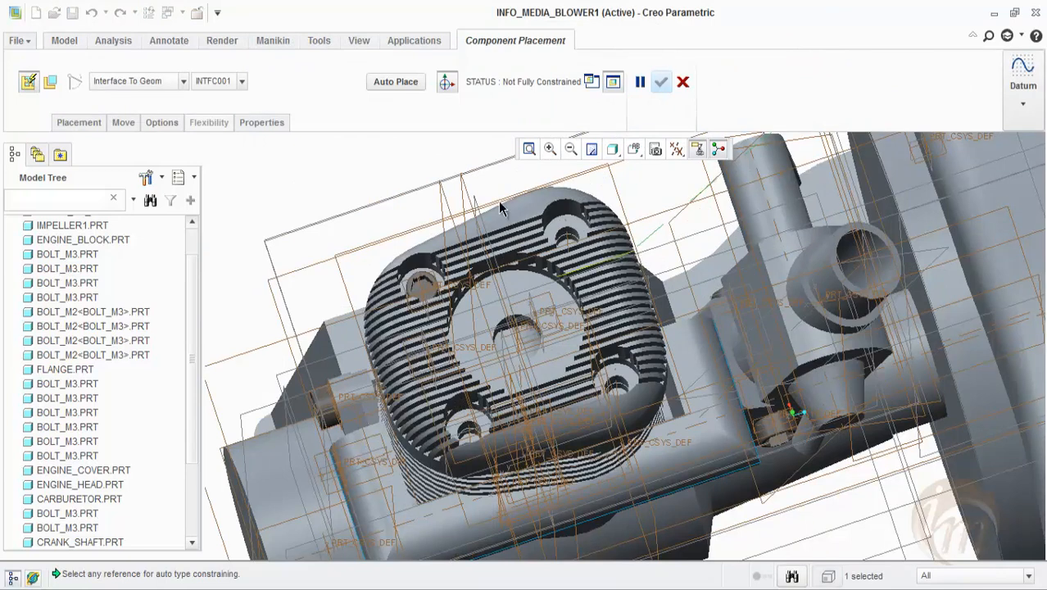
pyautogui.click(150, 83)
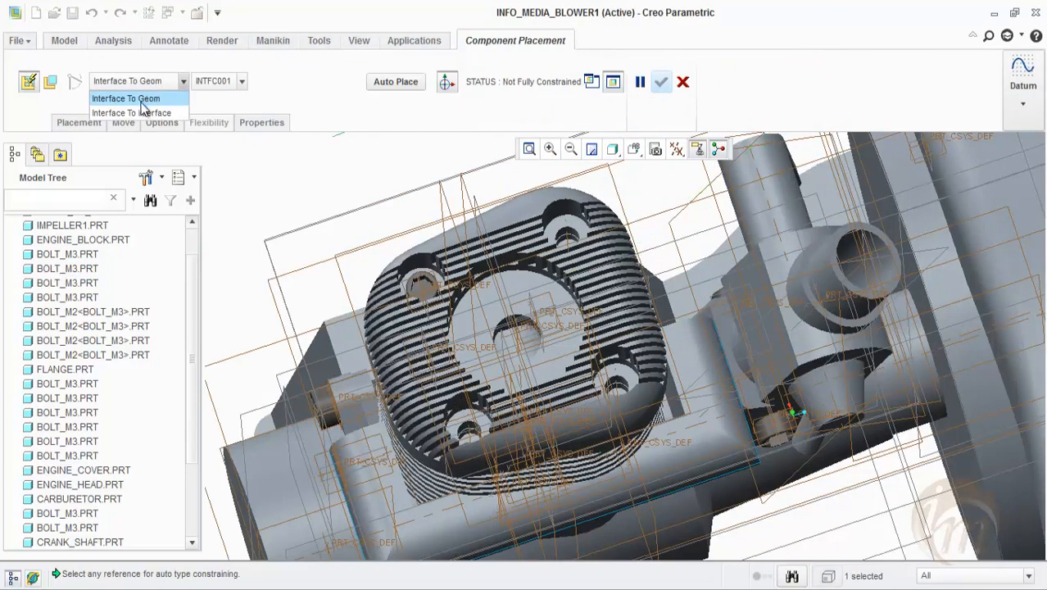
pyautogui.click(49, 79)
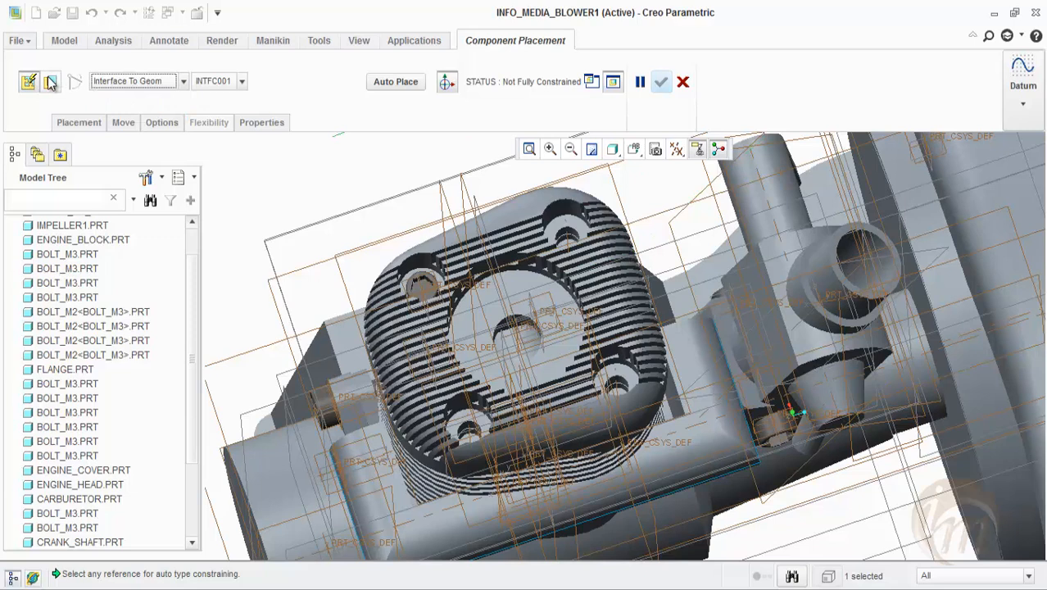
pyautogui.click(50, 82)
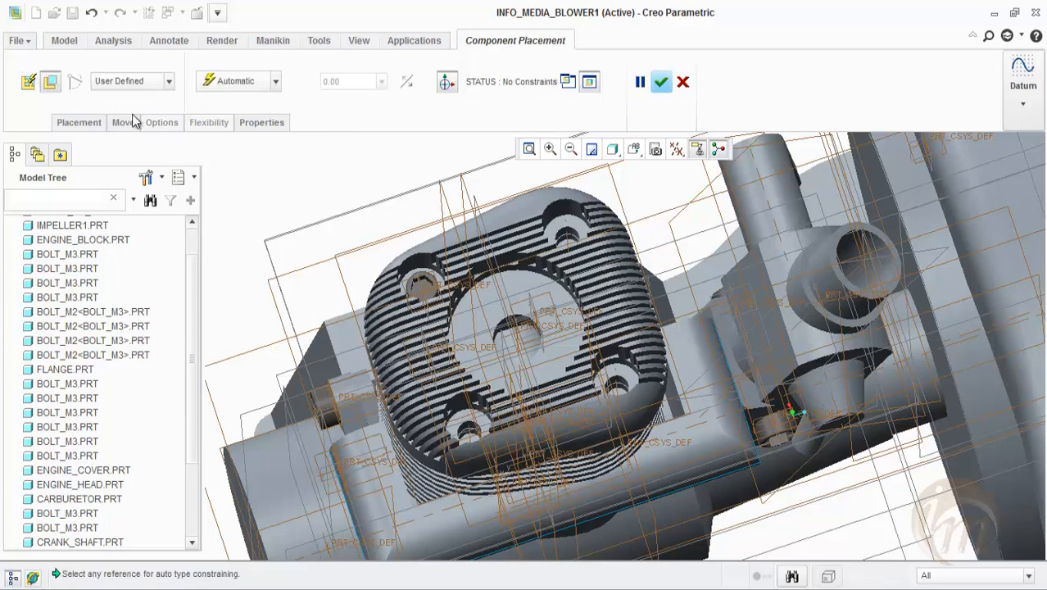
# Align the M2 bolt's shank with the engine head's upper-right counterbored hole using a Coincident constraint.
pyautogui.click(220, 84)
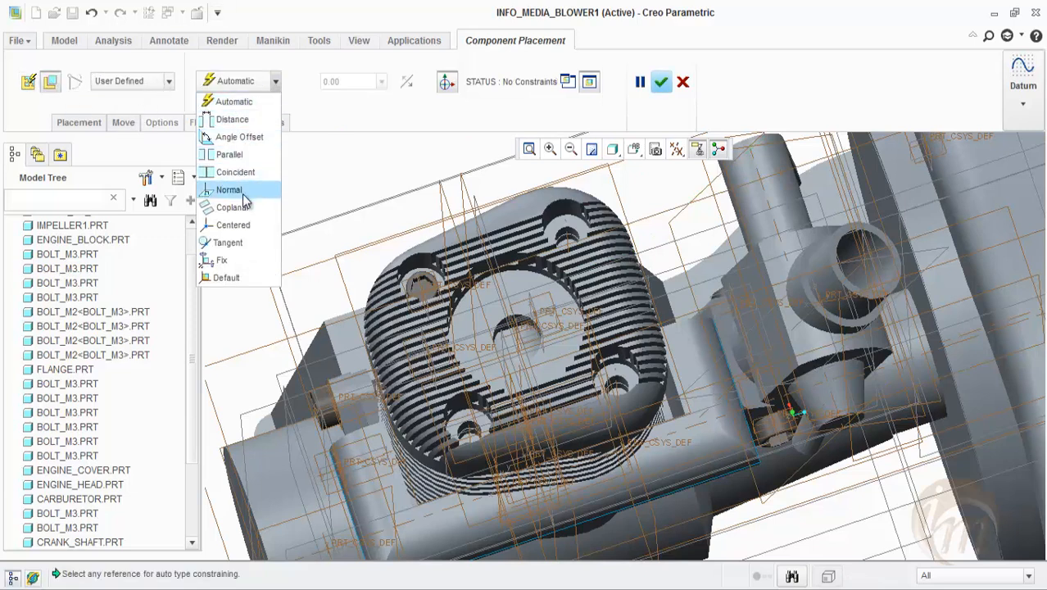
pyautogui.click(246, 173)
pyautogui.scroll(-3, 581, 237)
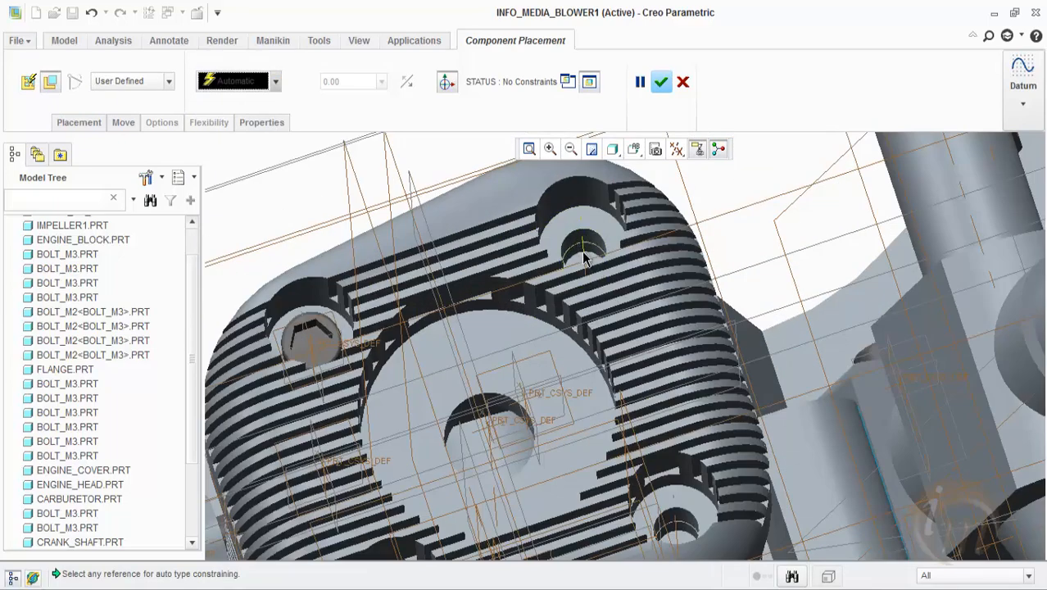
pyautogui.click(584, 257)
pyautogui.click(567, 82)
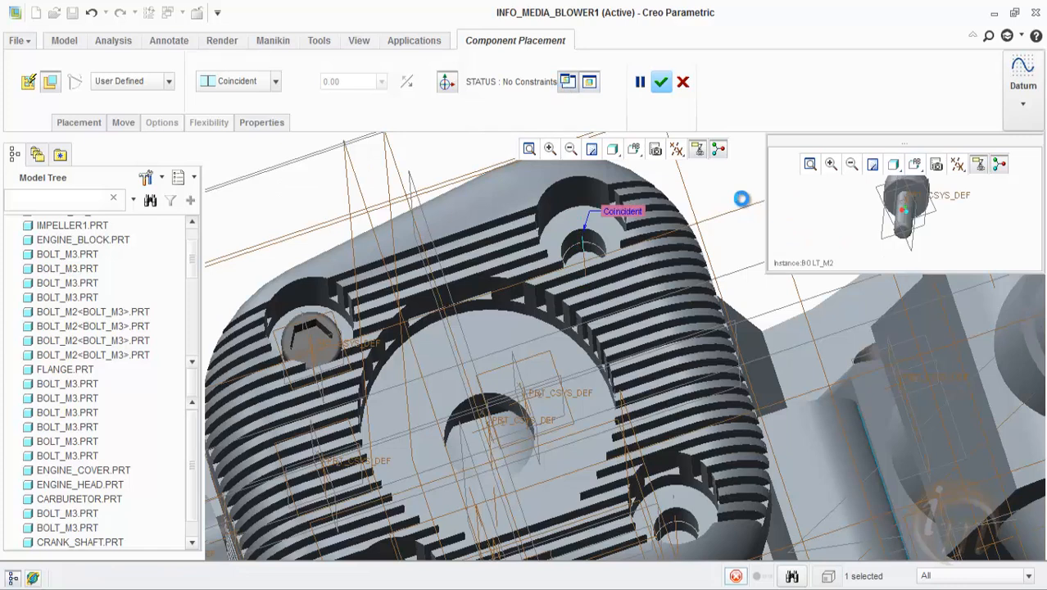
pyautogui.moveTo(917, 205); pyautogui.dragTo(893, 213, button='middle')
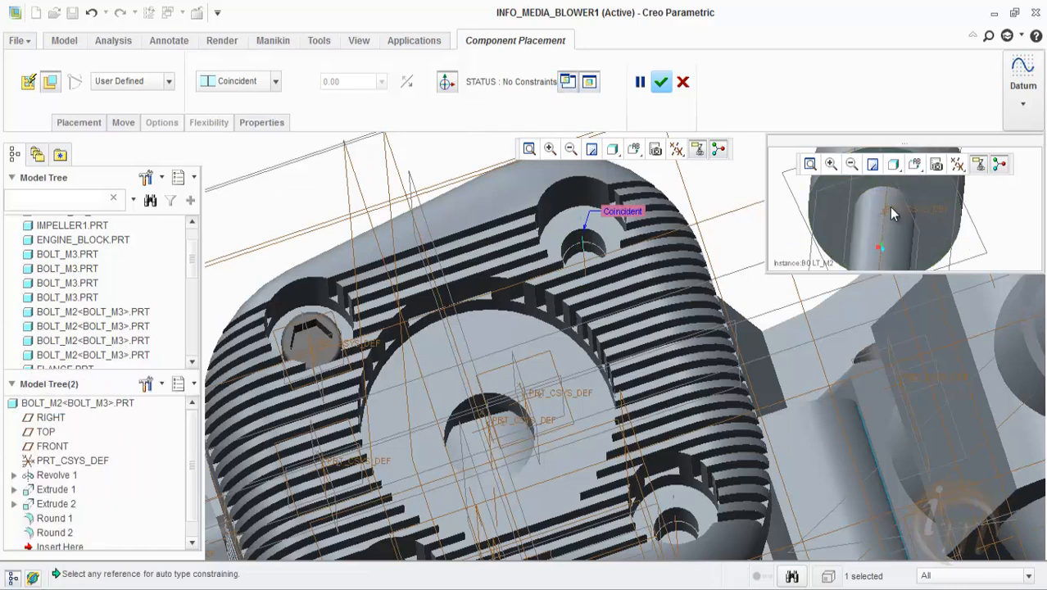
pyautogui.click(883, 226)
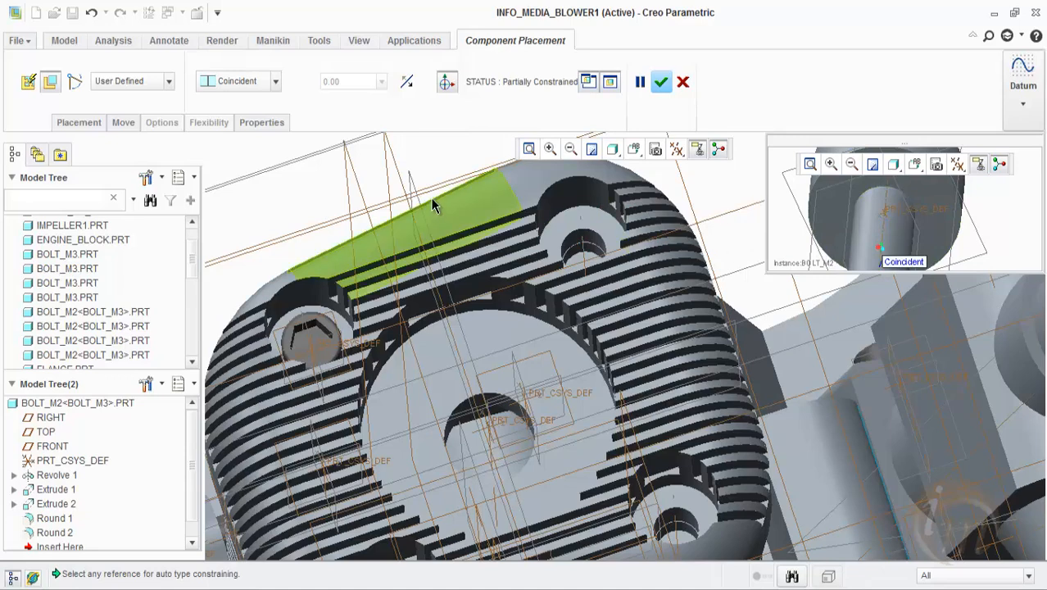
# Add a second constraint between the underside of the M2 bolt's head and the recessed face of the upper-right hole.
pyautogui.scroll(2, 593, 278)
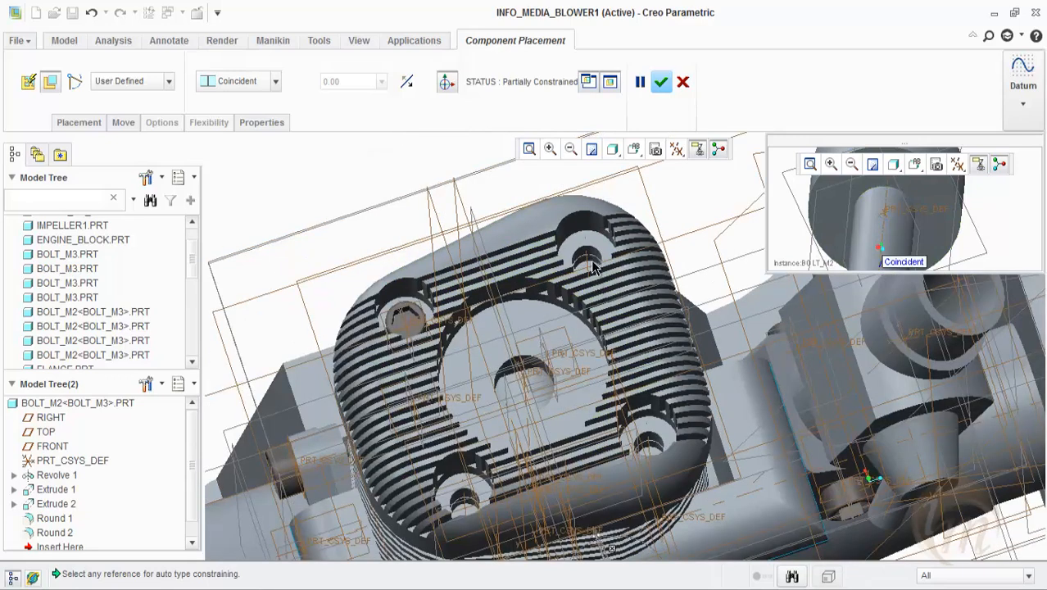
pyautogui.click(102, 122)
pyautogui.click(131, 237)
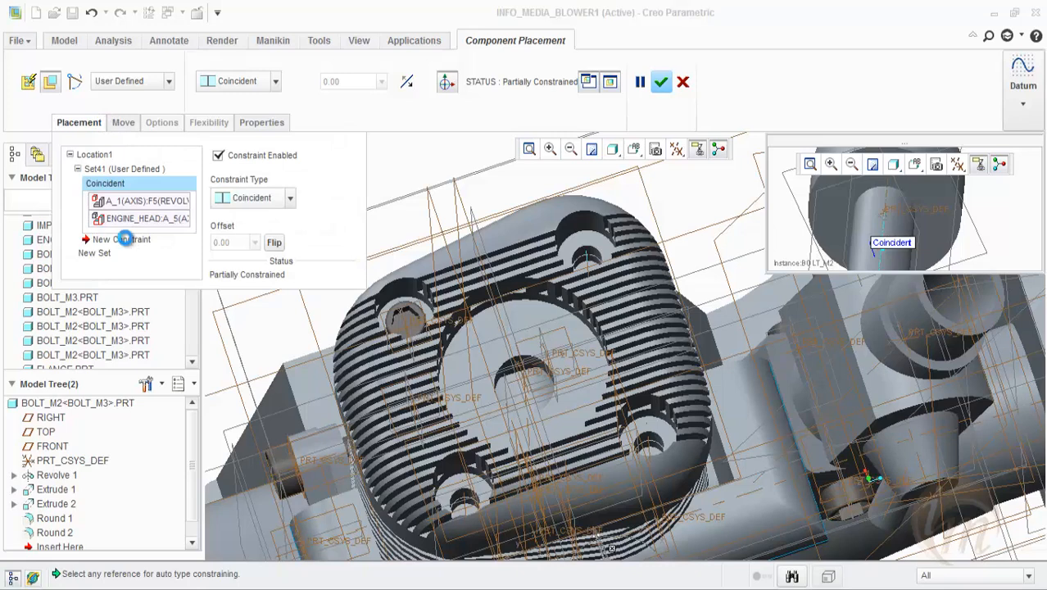
pyautogui.scroll(3, 412, 262)
pyautogui.moveTo(513, 296); pyautogui.dragTo(541, 279, button='middle')
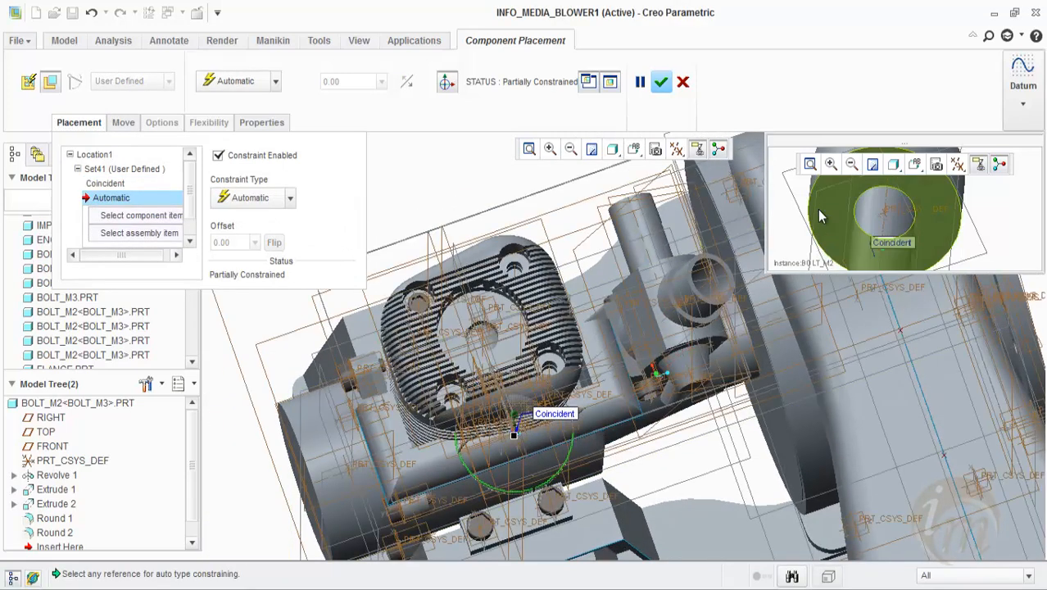
pyautogui.click(821, 215)
pyautogui.scroll(-5, 494, 267)
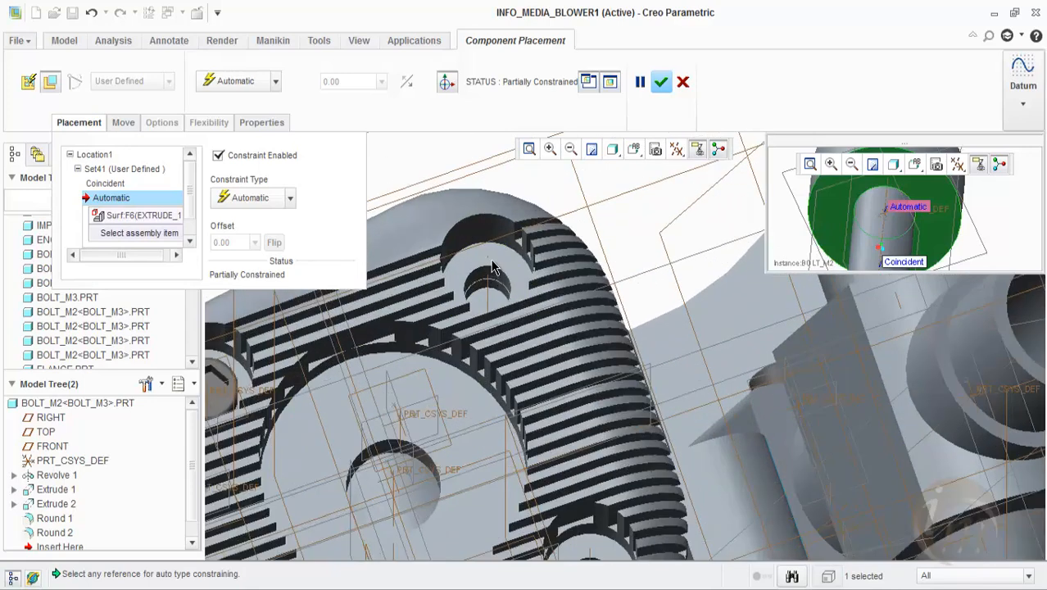
pyautogui.click(493, 267)
pyautogui.scroll(5, 498, 253)
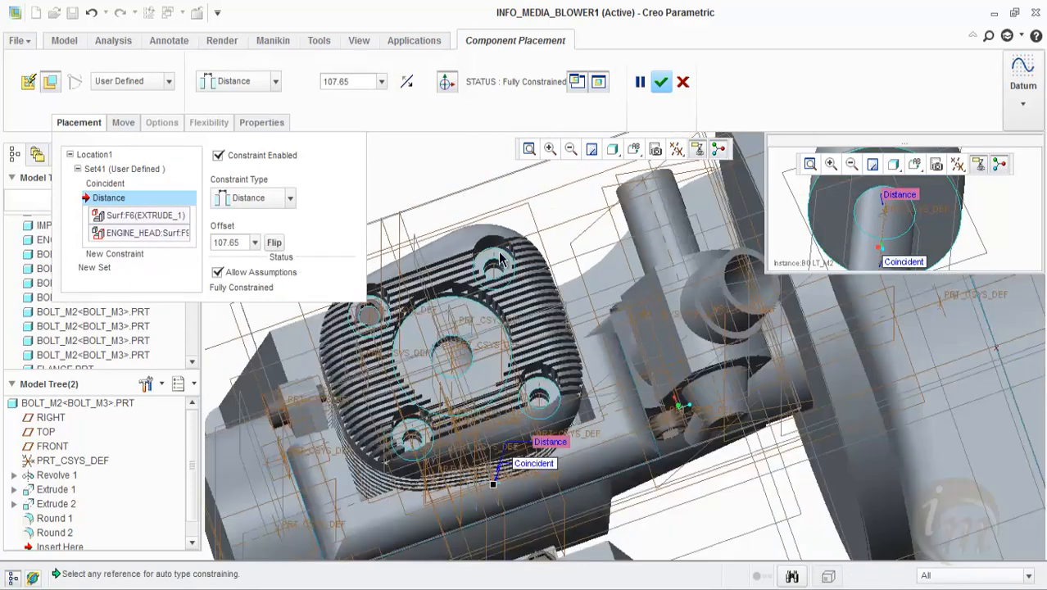
pyautogui.scroll(2, 498, 253)
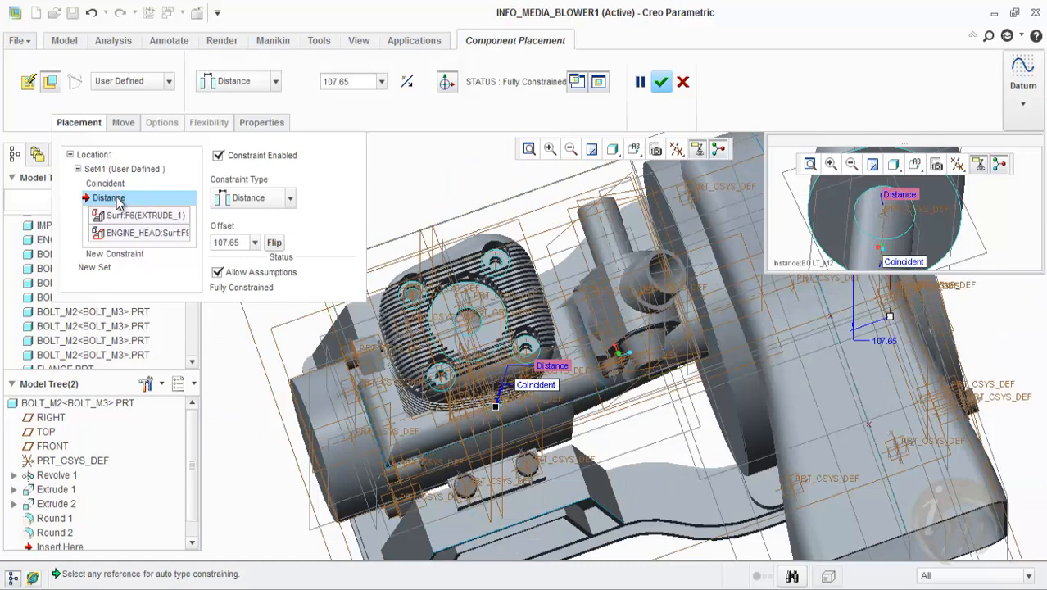
# Change the bolt's face constraint from Distance to Coincident and accept the placement.
pyautogui.click(259, 202)
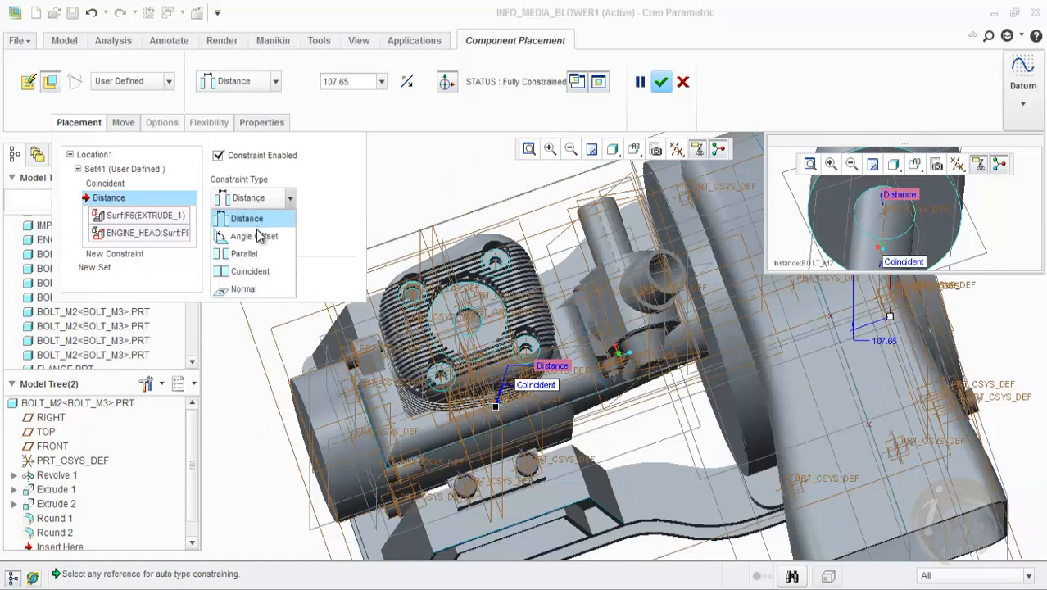
pyautogui.click(250, 270)
pyautogui.scroll(-3, 481, 259)
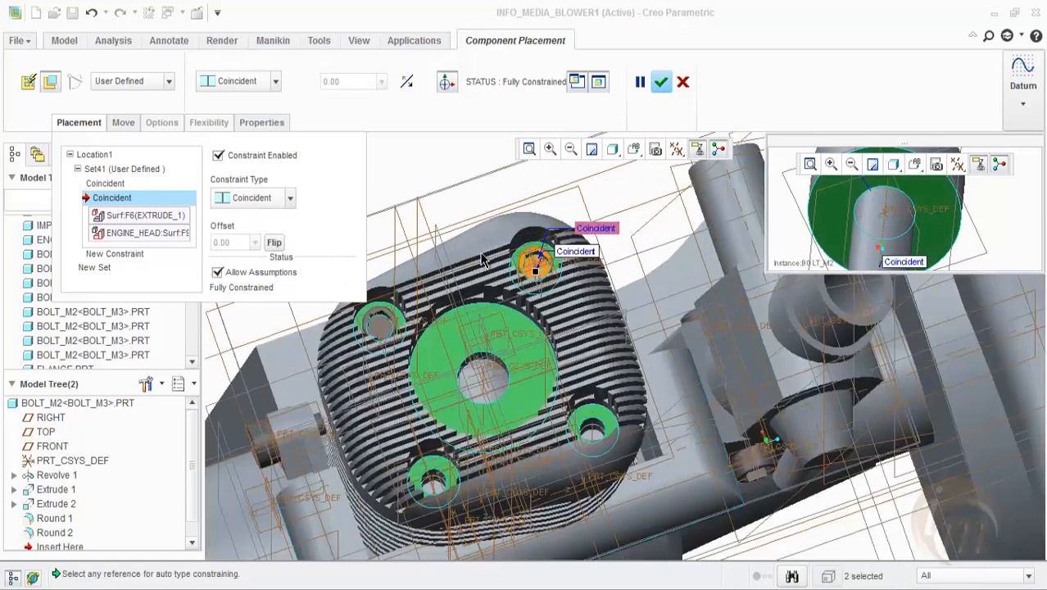
pyautogui.scroll(-3, 484, 261)
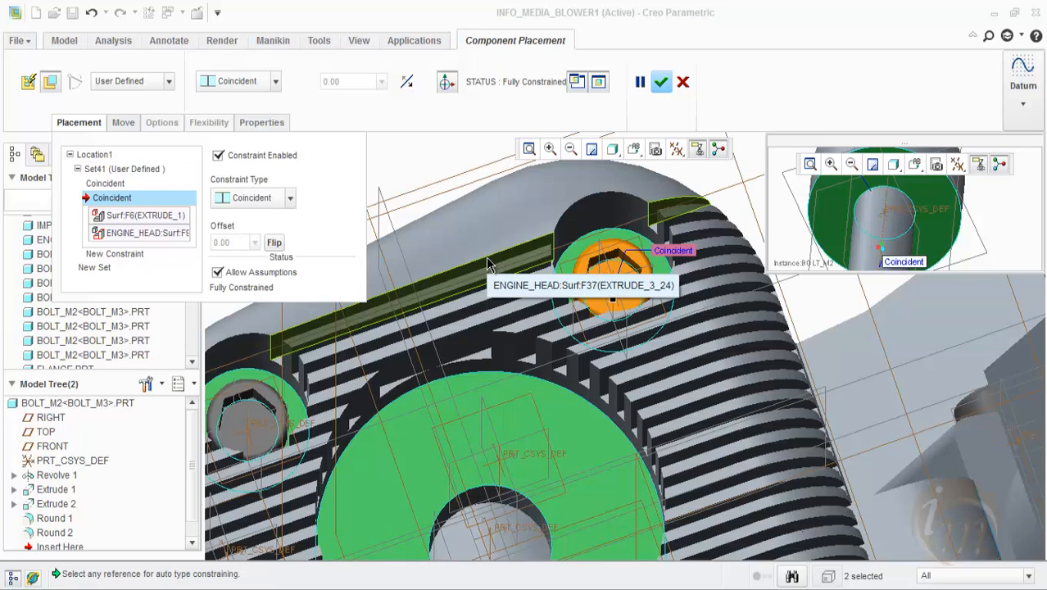
pyautogui.click(51, 83)
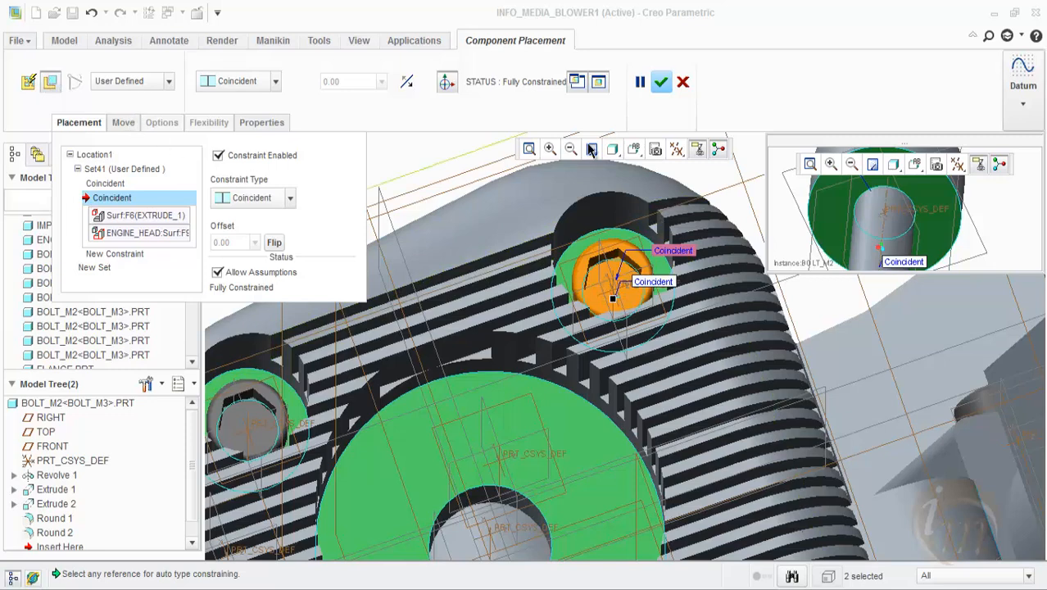
pyautogui.click(660, 82)
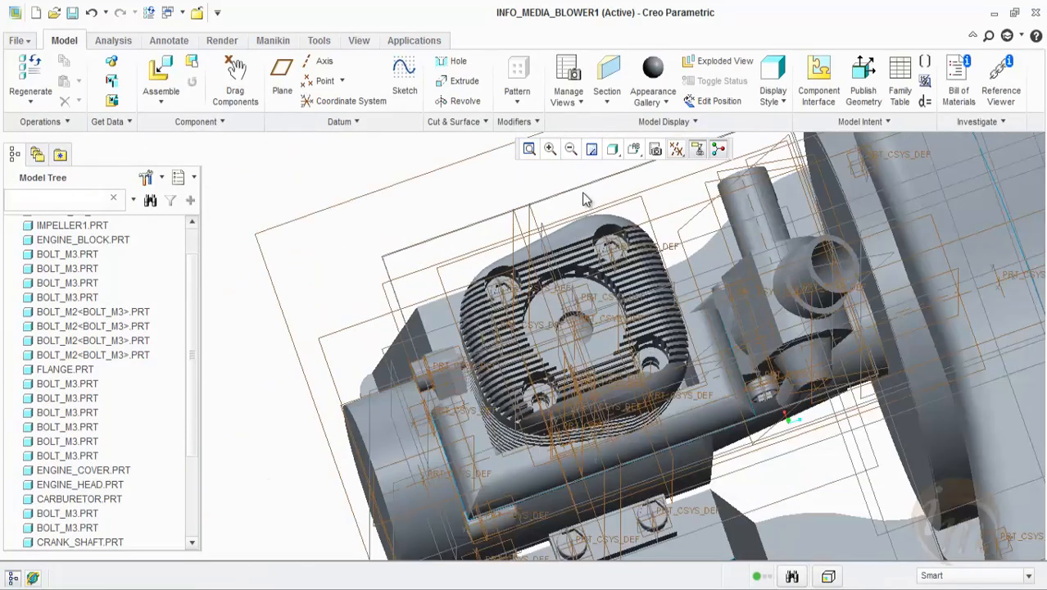
# Assemble another bolt_m2<bolt_m3>.prt in the engine head's lower-right counterbored hole using its placement interface, and accept it.
pyautogui.click(161, 76)
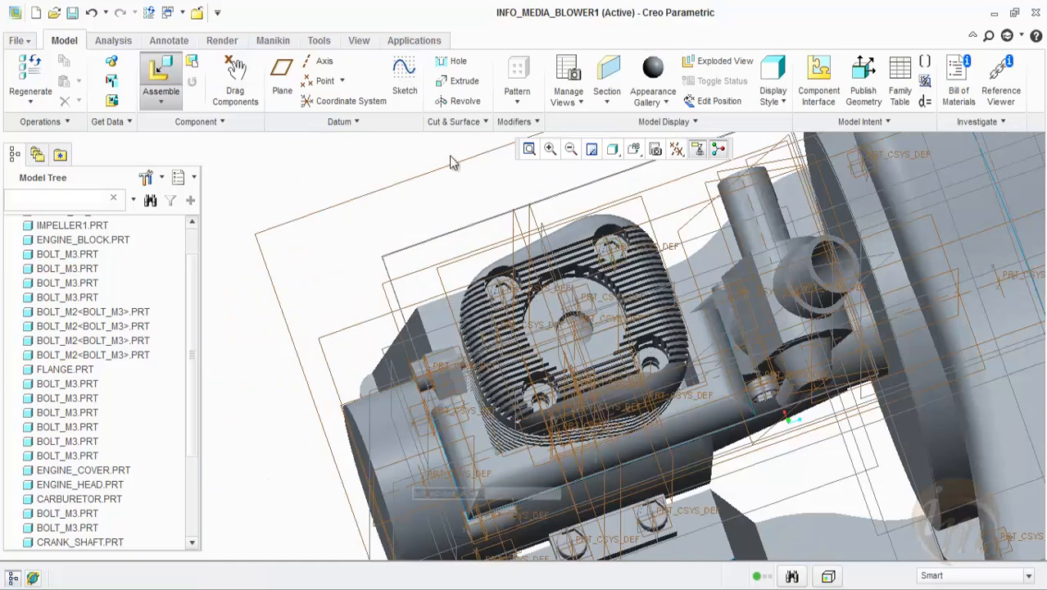
pyautogui.click(402, 121)
pyautogui.click(674, 543)
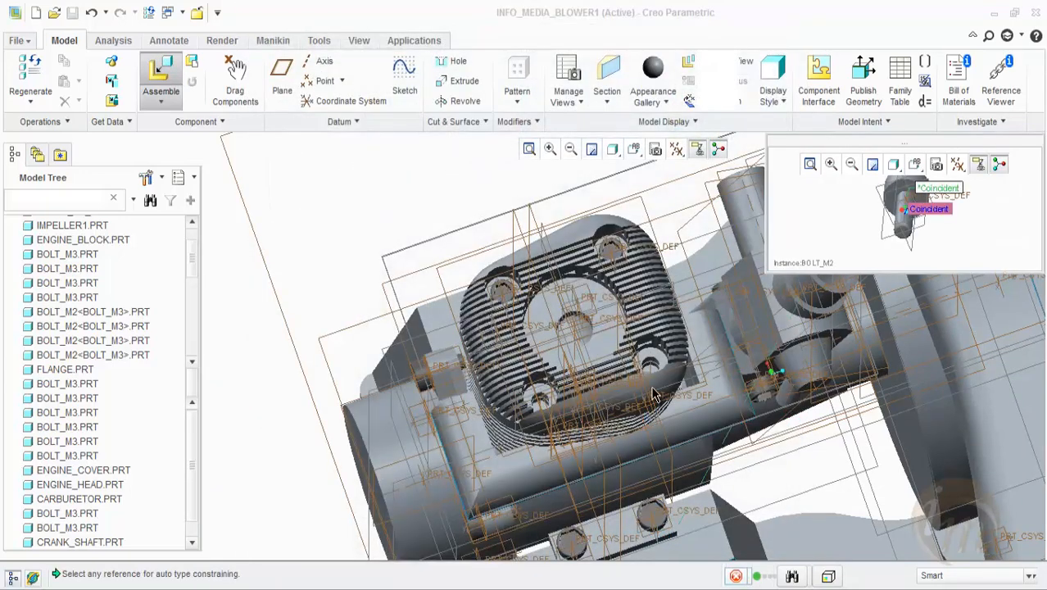
pyautogui.scroll(-5, 653, 396)
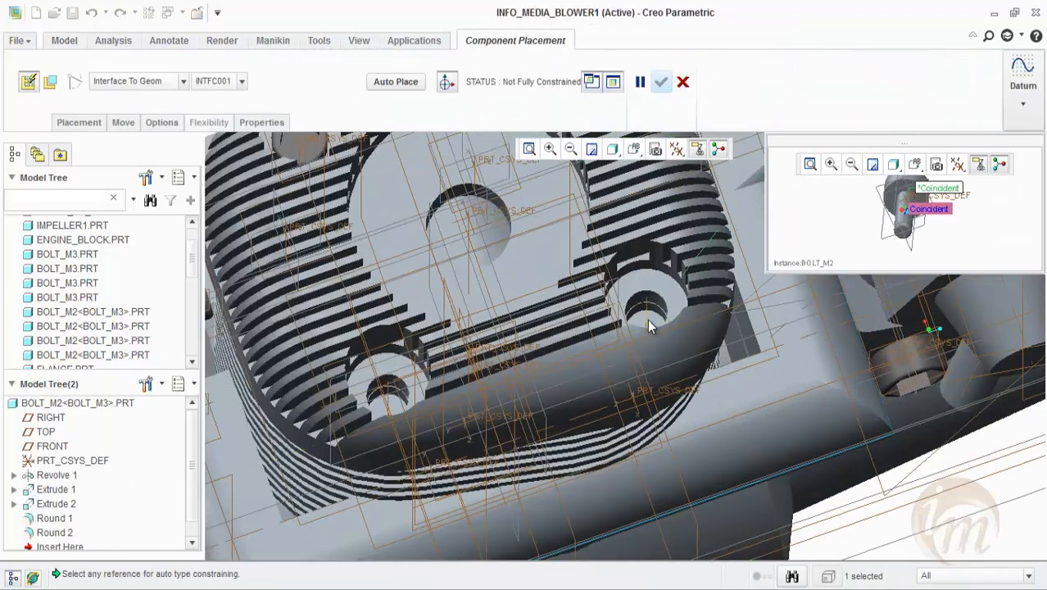
pyautogui.click(649, 307)
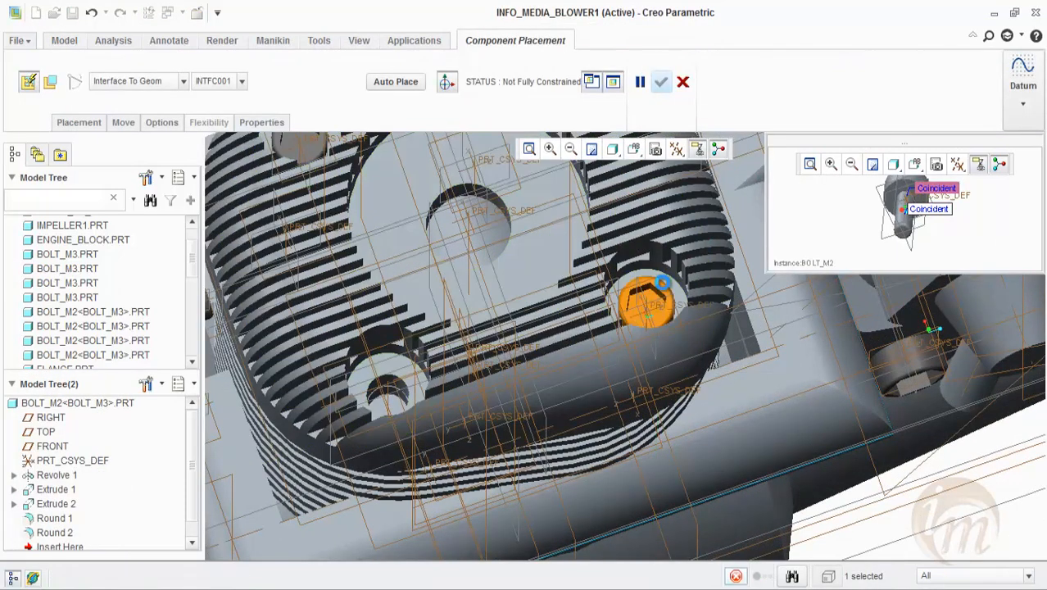
pyautogui.click(661, 81)
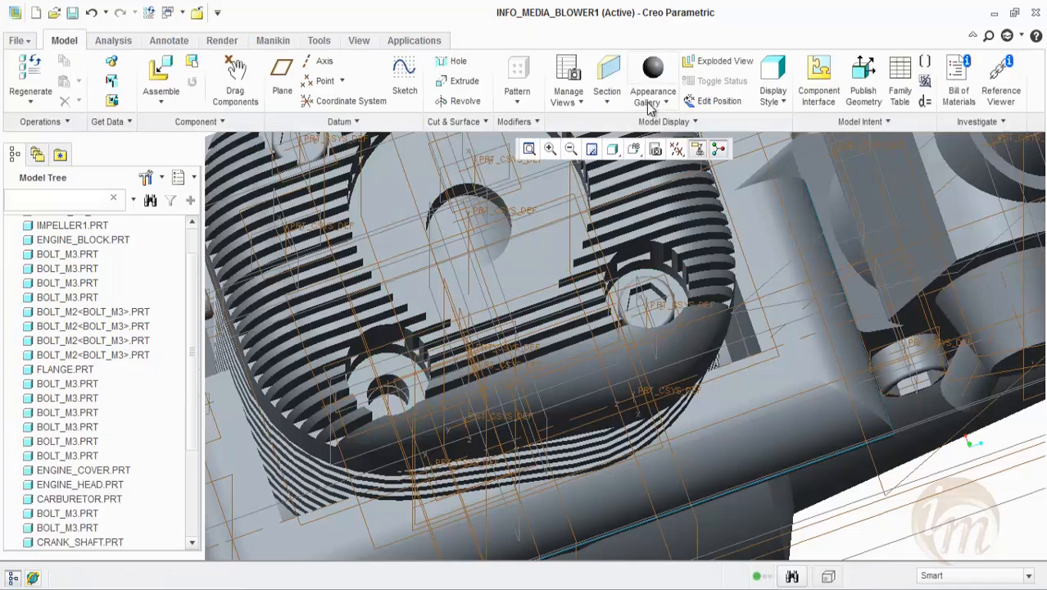
# Create a section of the whole blower assembly along the ASM_RIGHT datum plane.
pyautogui.scroll(5, 573, 321)
pyautogui.moveTo(565, 332); pyautogui.dragTo(517, 282, button='middle')
pyautogui.hotkey('ctrl', 'd')
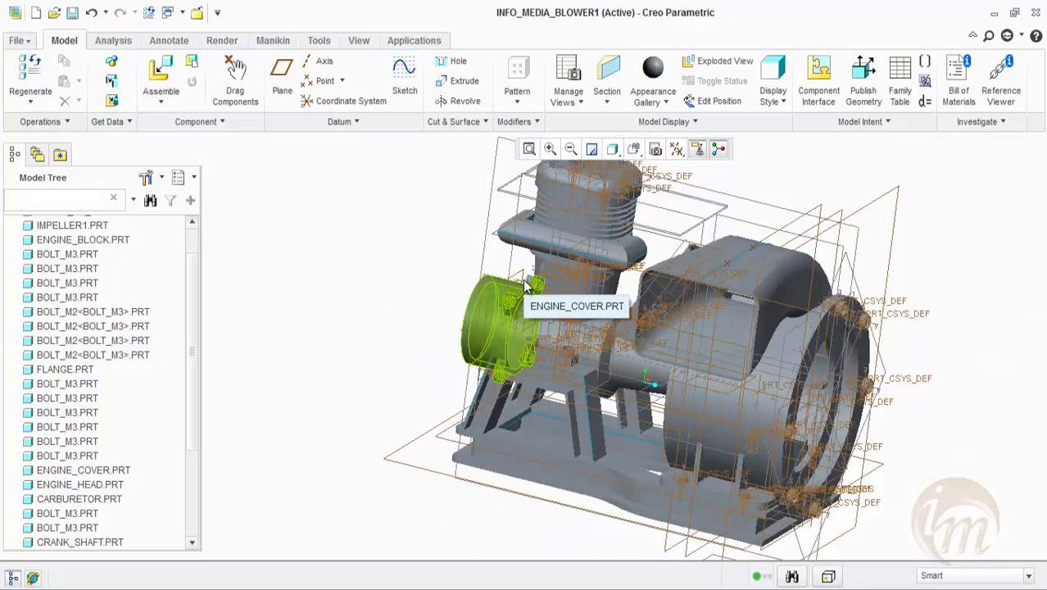
pyautogui.moveTo(663, 325); pyautogui.dragTo(723, 336, button='middle')
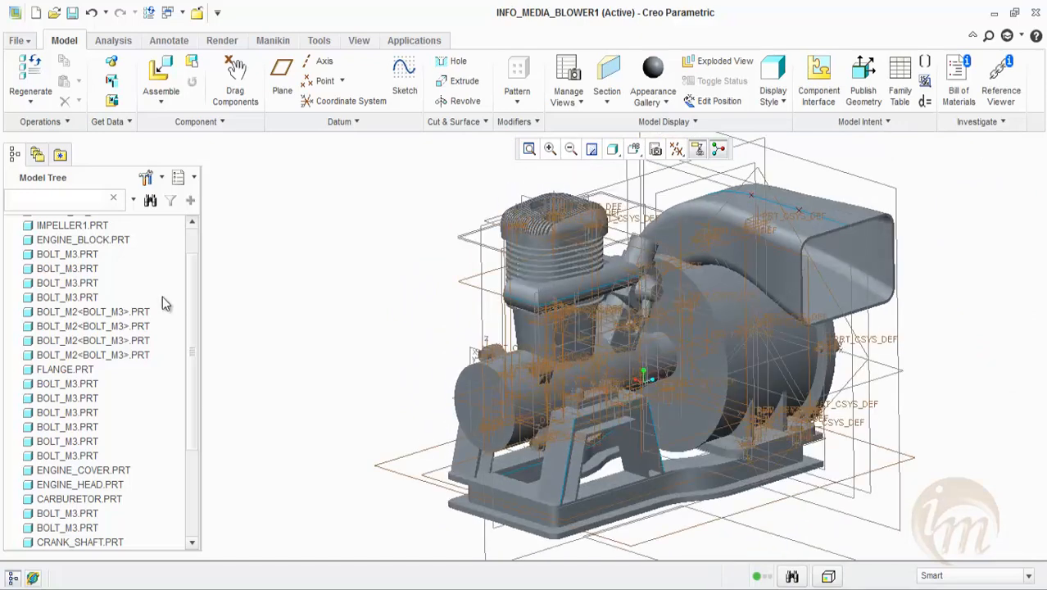
pyautogui.scroll(2, 194, 318)
pyautogui.scroll(-4, 195, 293)
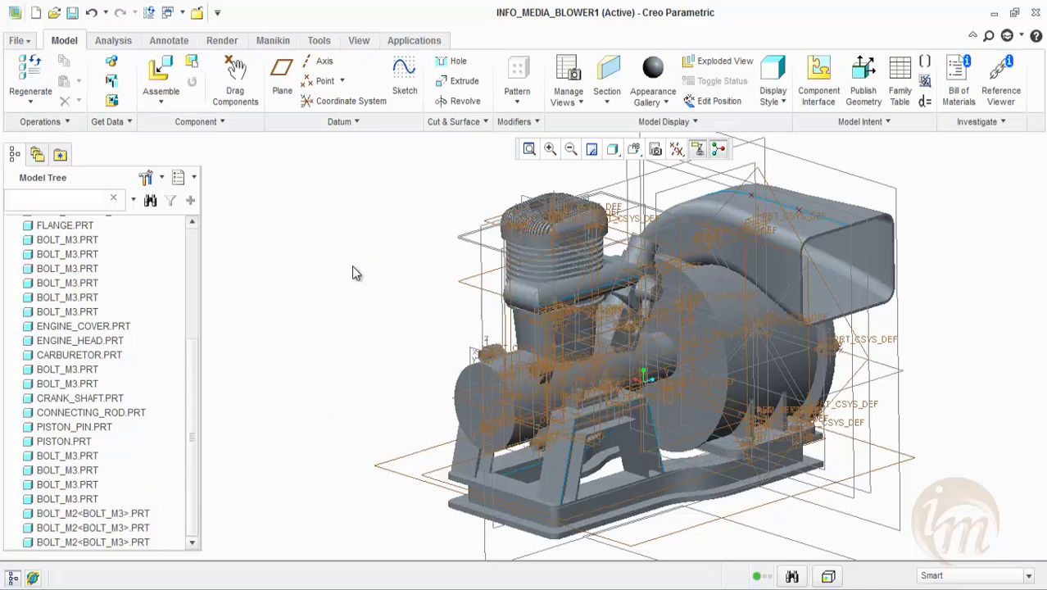
pyautogui.click(607, 104)
pyautogui.click(616, 127)
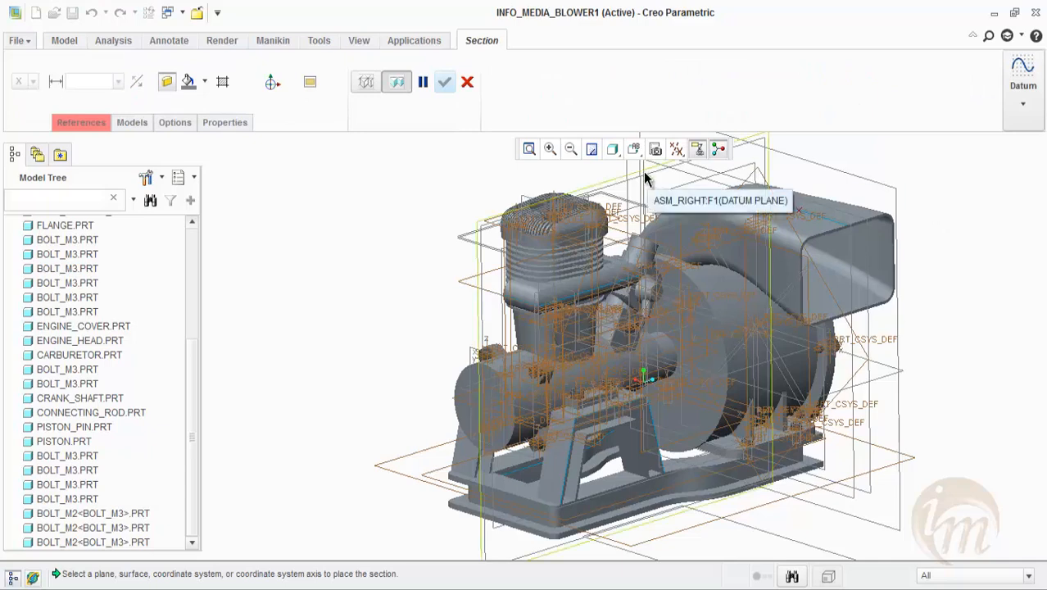
pyautogui.click(613, 182)
# Offset the section plane to 2.80, accept the section, and inspect the cut through the piston and cylinder.
pyautogui.moveTo(656, 328); pyautogui.dragTo(654, 343, button='middle')
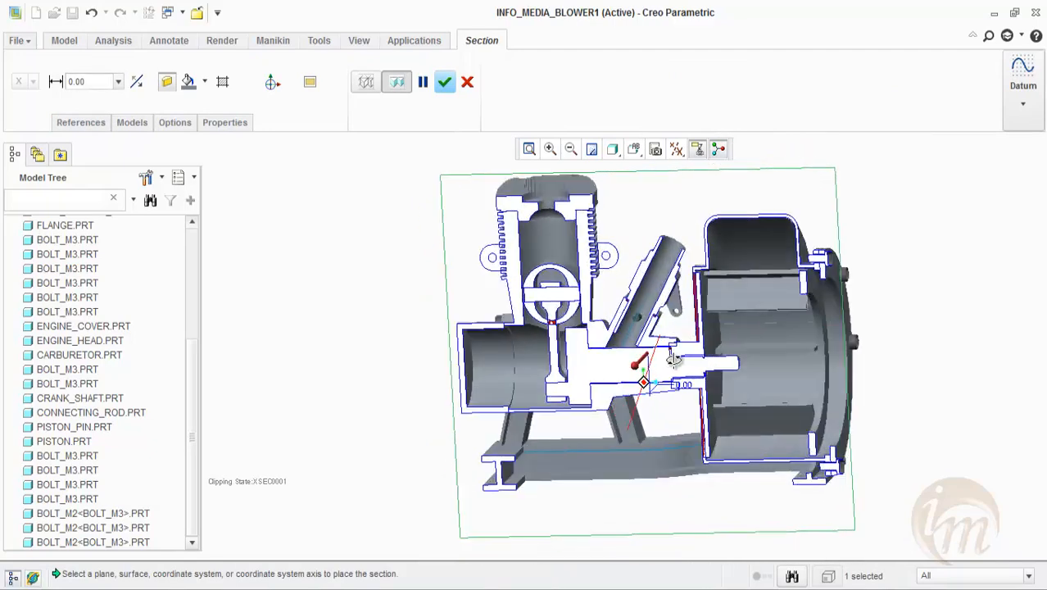
pyautogui.moveTo(706, 364)
pyautogui.mouseDown(button='middle')
pyautogui.moveTo(643, 371)
pyautogui.moveTo(688, 374)
pyautogui.mouseUp(button='middle')
pyautogui.moveTo(683, 381)
pyautogui.mouseDown()
pyautogui.moveTo(692, 385)
pyautogui.moveTo(683, 381)
pyautogui.mouseUp()
pyautogui.moveTo(671, 450); pyautogui.dragTo(528, 410, button='middle')
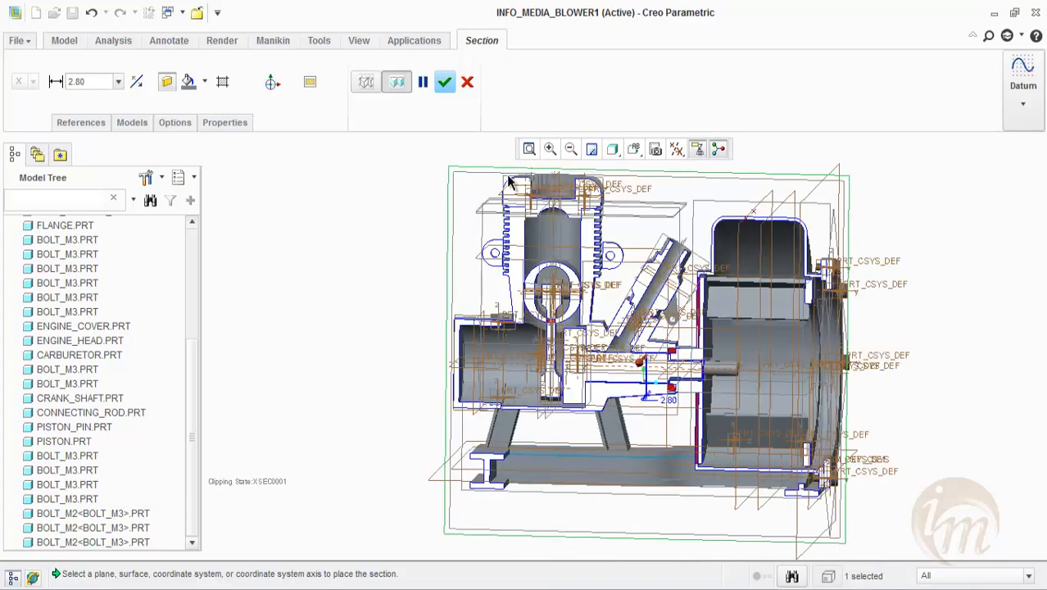
pyautogui.click(444, 82)
pyautogui.moveTo(451, 297); pyautogui.dragTo(545, 278, button='middle')
pyautogui.scroll(-2, 546, 278)
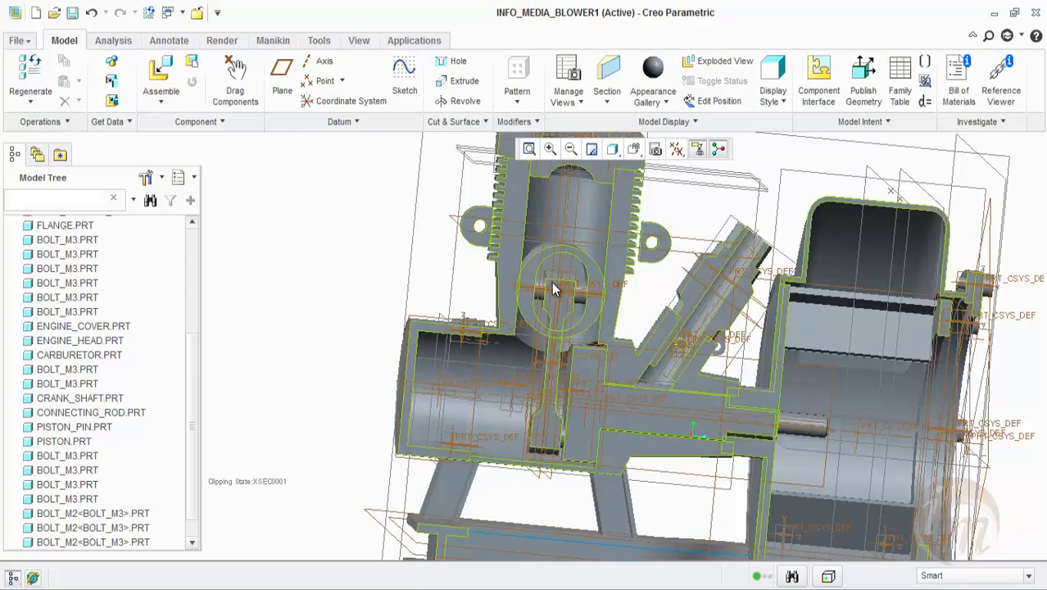
# Bring glow_plug.prt from the engine blower folder into the assembly as a new component.
pyautogui.scroll(2, 549, 282)
pyautogui.moveTo(560, 230); pyautogui.dragTo(585, 269, button='middle')
pyautogui.scroll(-2, 569, 228)
pyautogui.click(152, 65)
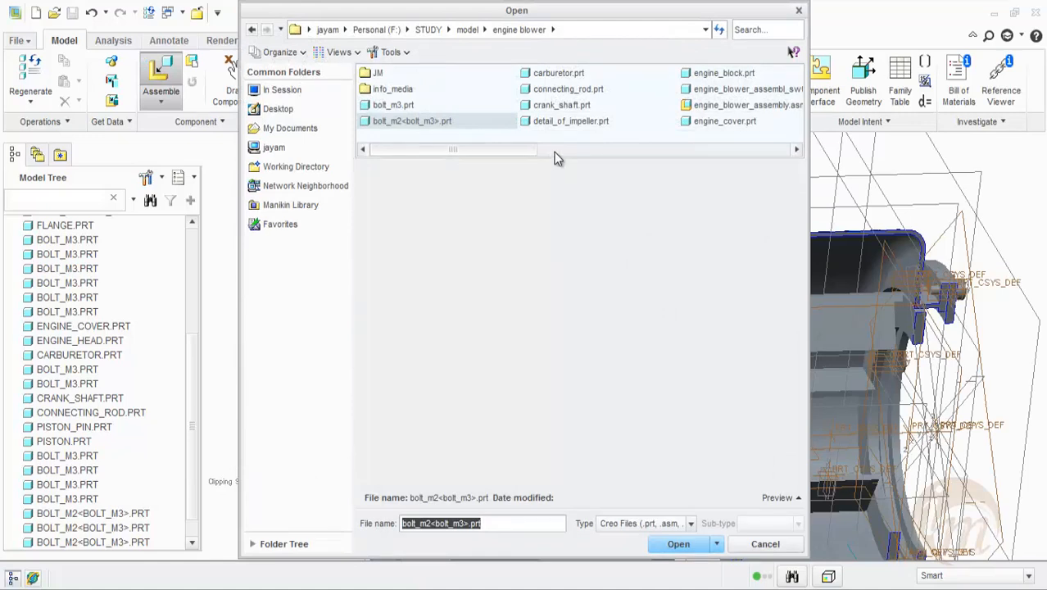
pyautogui.click(552, 152)
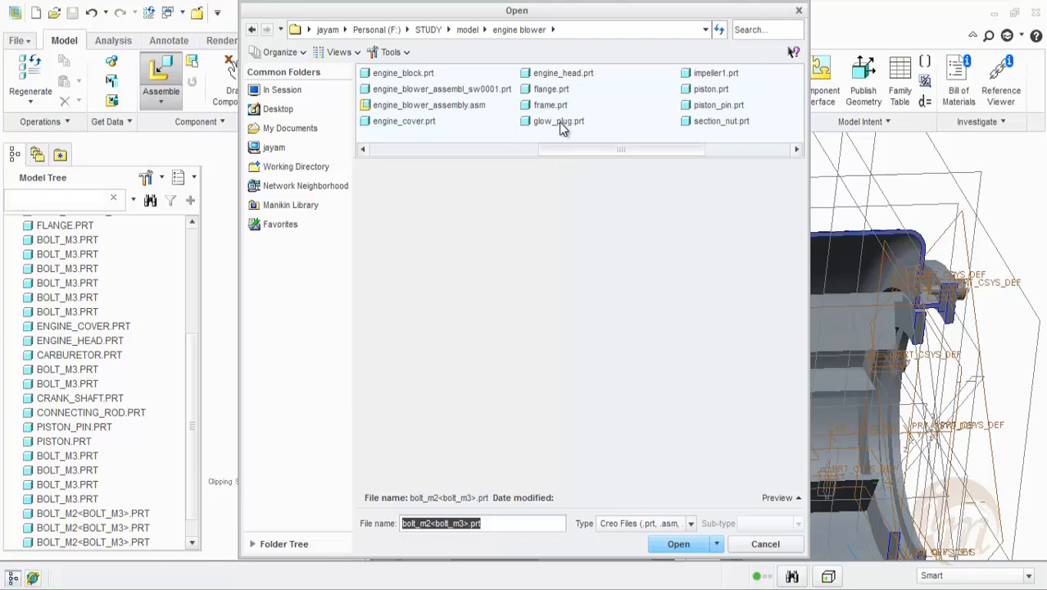
pyautogui.click(560, 123)
pyautogui.click(676, 544)
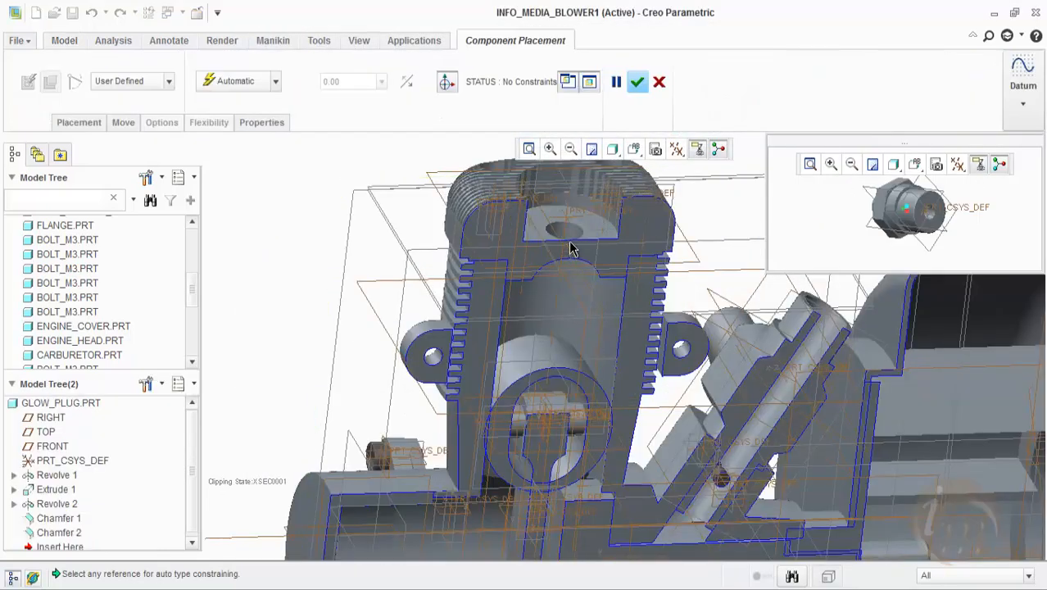
# Constrain the glow plug's axis Coincident with the axis of the engine head's central hole.
pyautogui.click(563, 236)
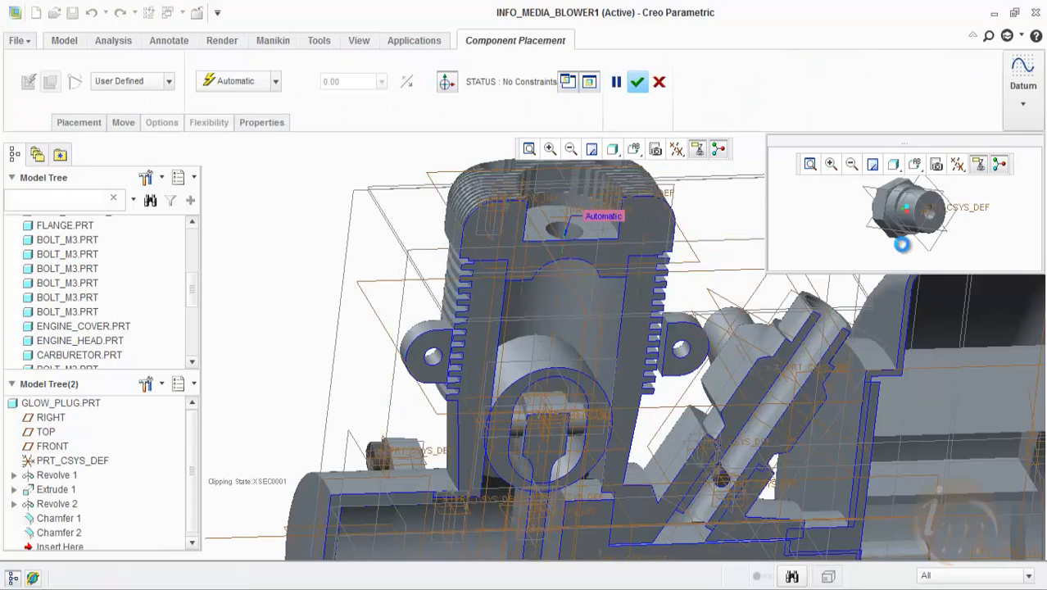
pyautogui.scroll(-3, 918, 210)
pyautogui.scroll(2, 907, 223)
pyautogui.moveTo(908, 229); pyautogui.dragTo(928, 202, button='middle')
pyautogui.click(924, 200)
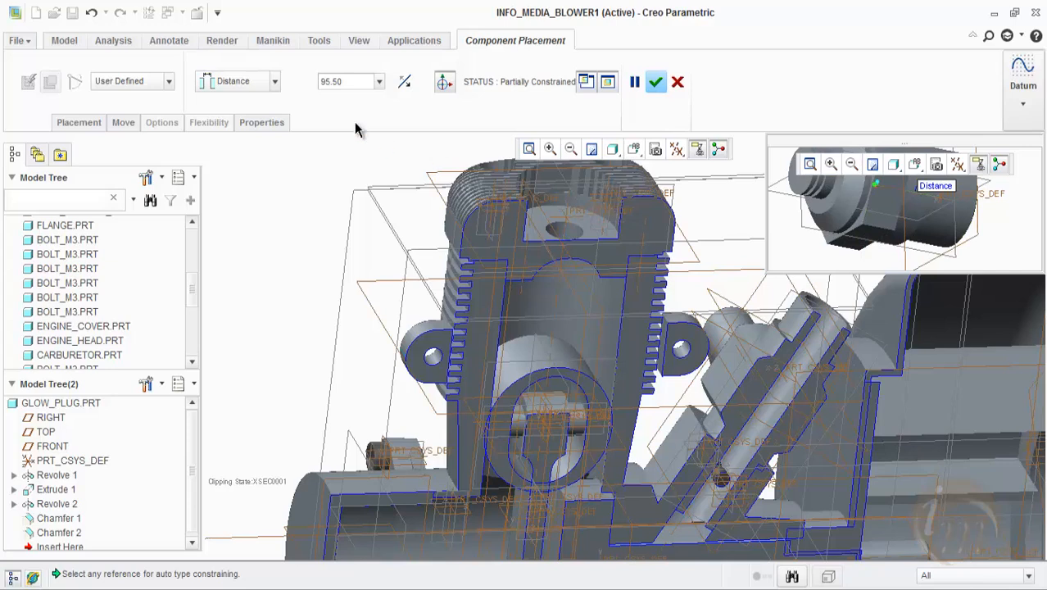
pyautogui.click(262, 81)
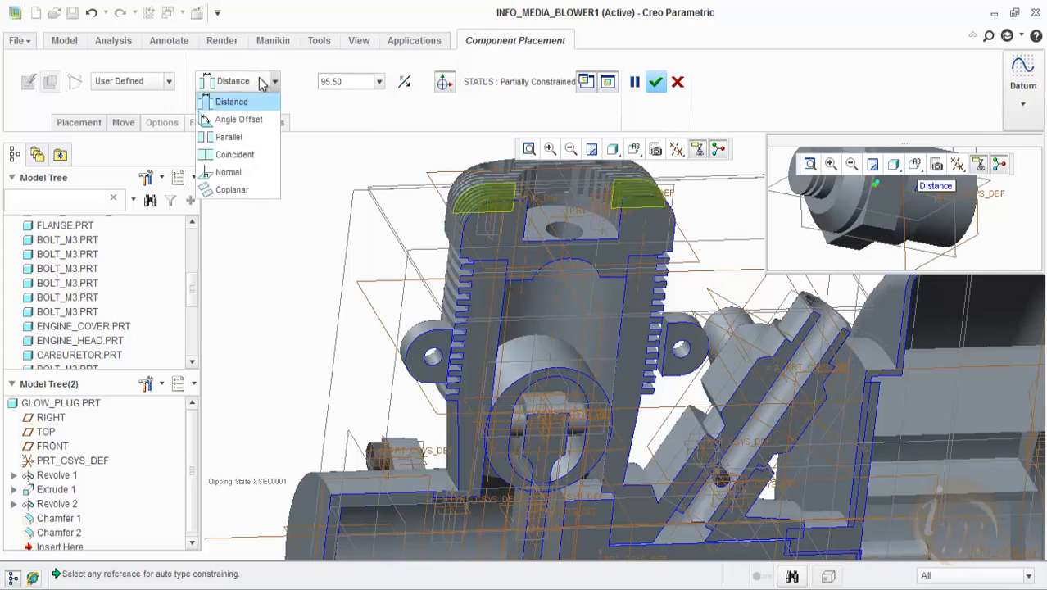
pyautogui.click(234, 152)
# Add a Coincident constraint between the glow plug's ring-shaped shoulder face and the engine head's recessed floor, and accept the placement.
pyautogui.click(79, 122)
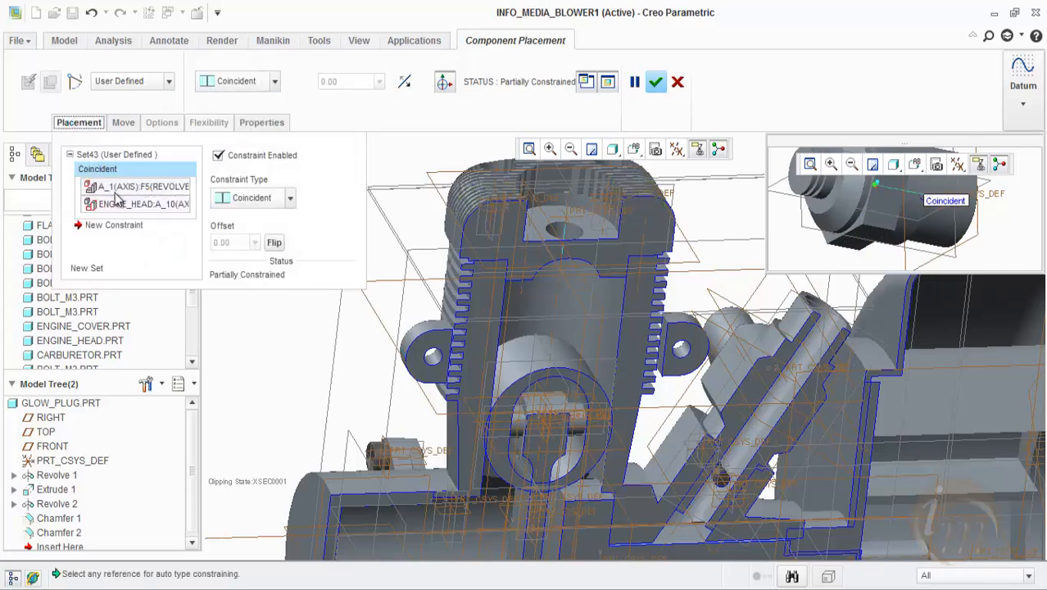
pyautogui.click(115, 226)
pyautogui.click(921, 243)
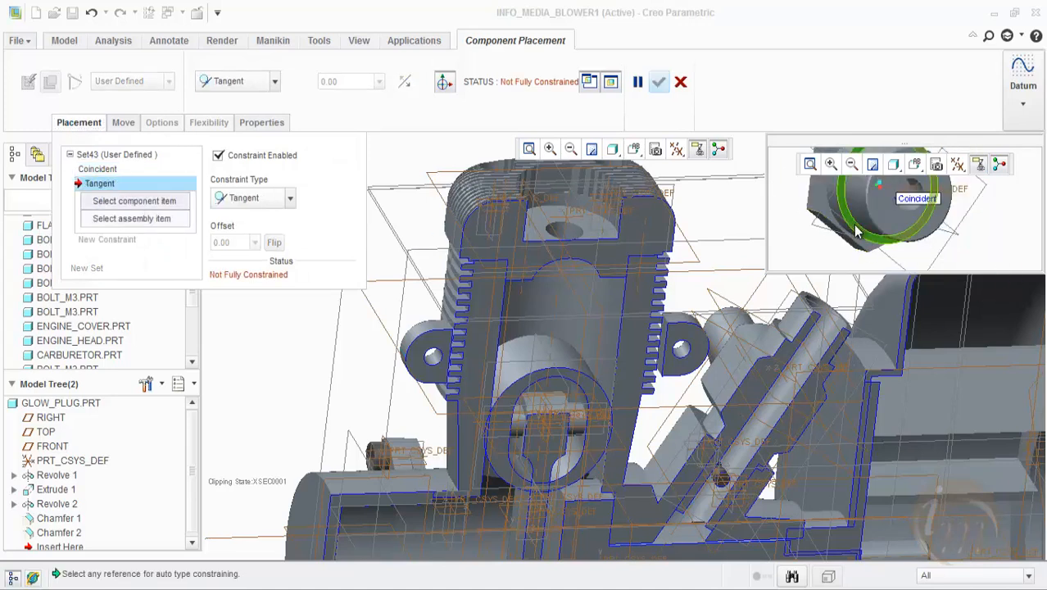
pyautogui.click(921, 243)
pyautogui.click(594, 229)
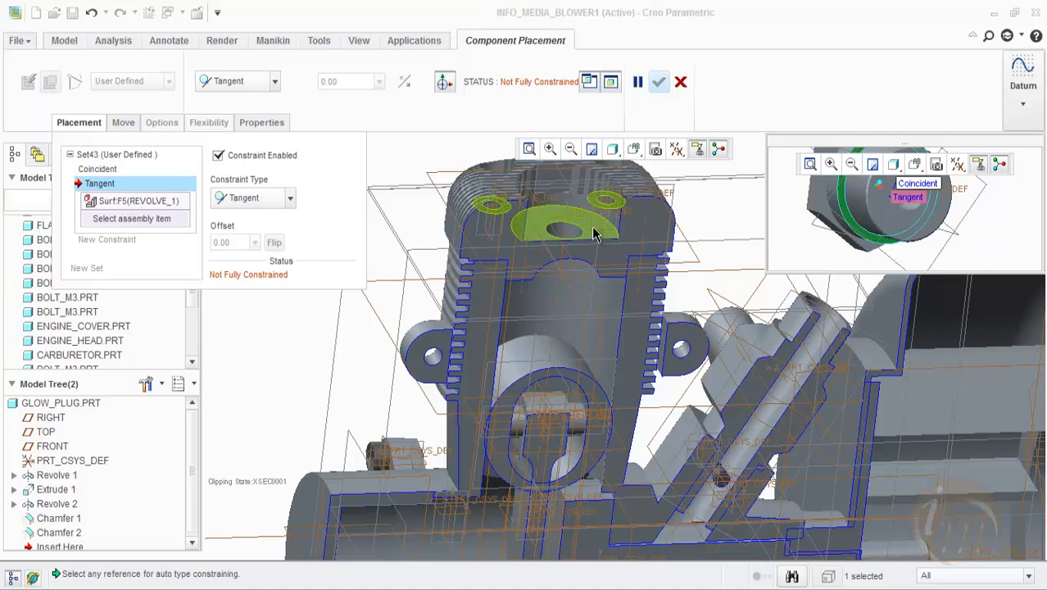
pyautogui.click(242, 199)
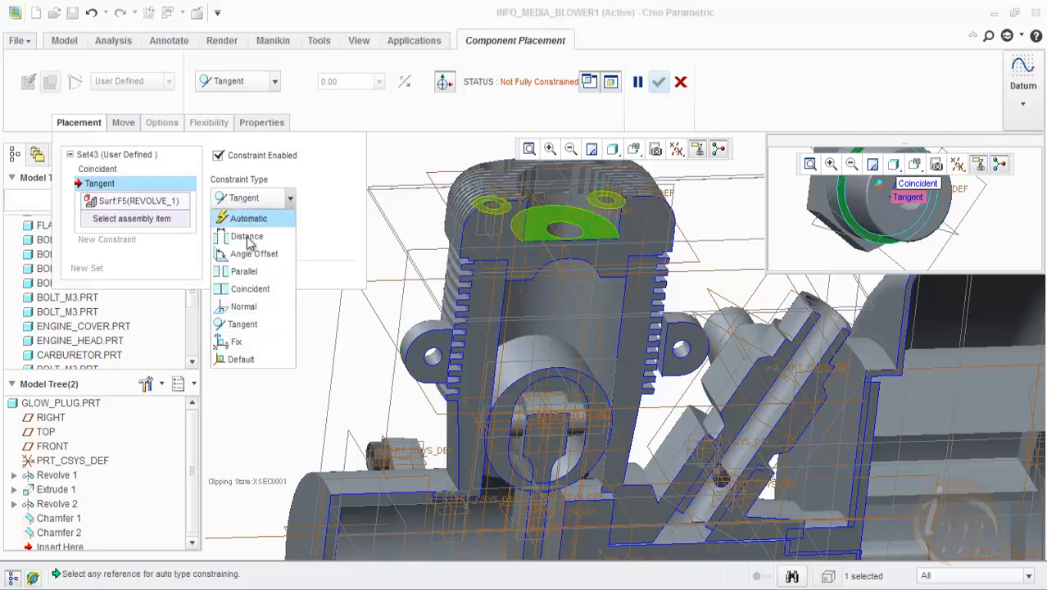
pyautogui.click(250, 287)
pyautogui.click(290, 197)
pyautogui.click(250, 270)
pyautogui.moveTo(562, 297); pyautogui.dragTo(521, 296, button='middle')
pyautogui.moveTo(911, 193); pyautogui.dragTo(867, 197, button='middle')
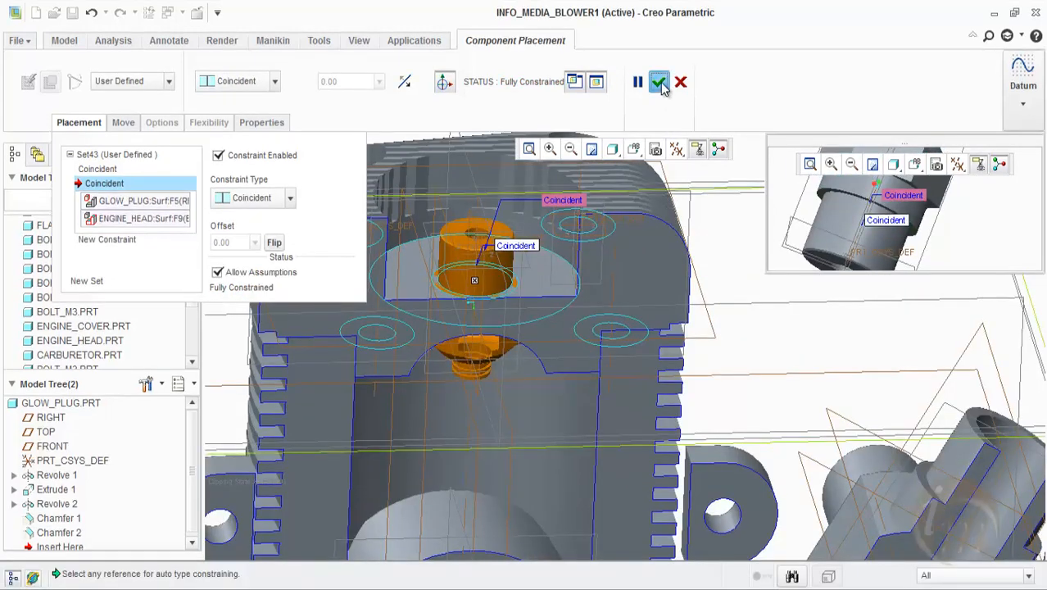
pyautogui.click(660, 82)
# Edit the glow plug's definition, flip its face-to-face Coincident constraint, and accept the change.
pyautogui.scroll(2, 590, 253)
pyautogui.moveTo(624, 227); pyautogui.dragTo(576, 257, button='middle')
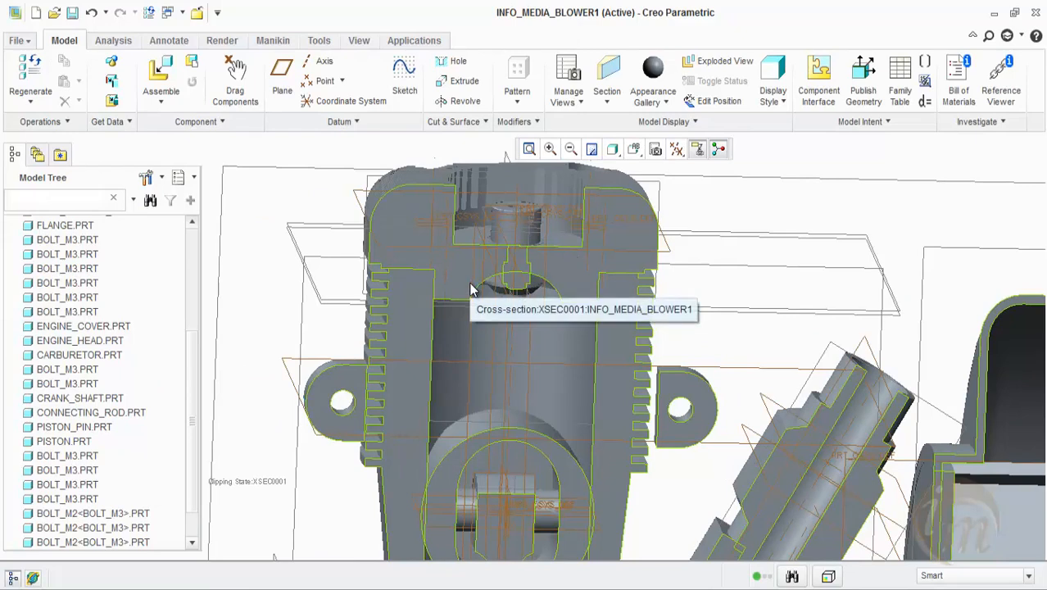
pyautogui.click(328, 373)
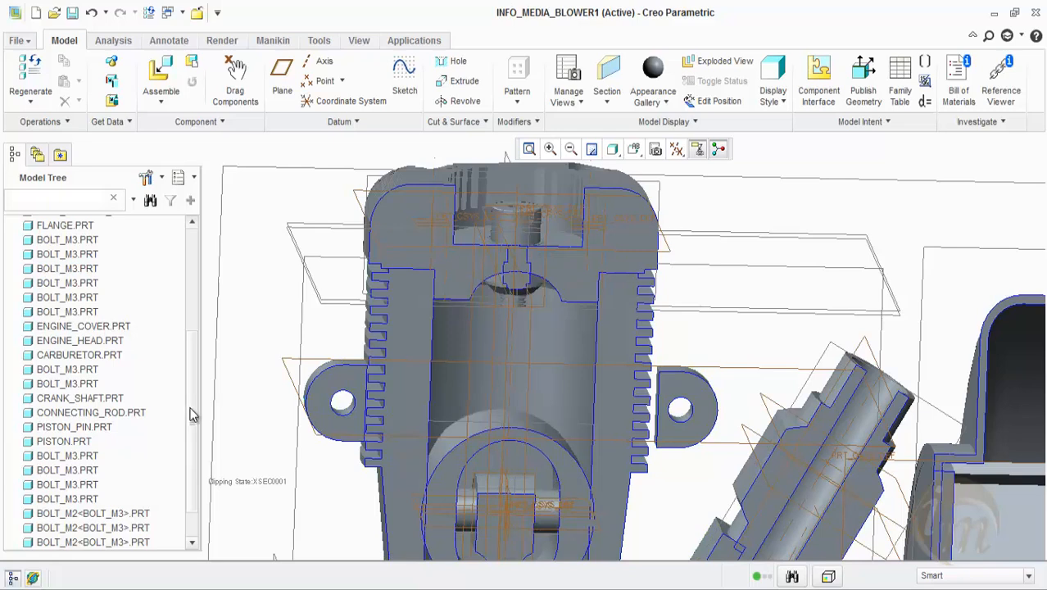
pyautogui.scroll(-1, 191, 414)
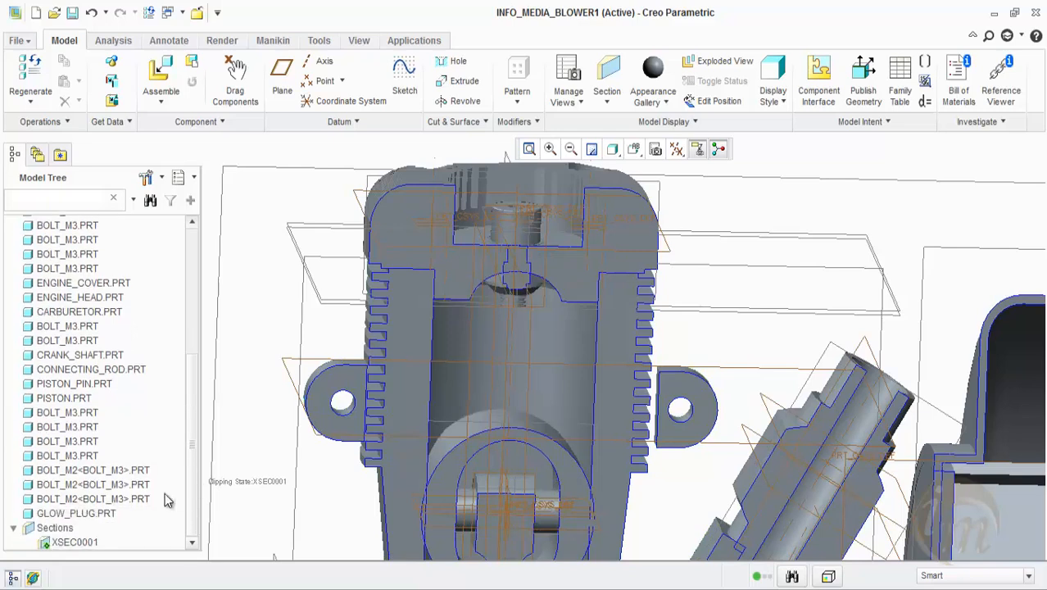
pyautogui.rightClick(59, 513)
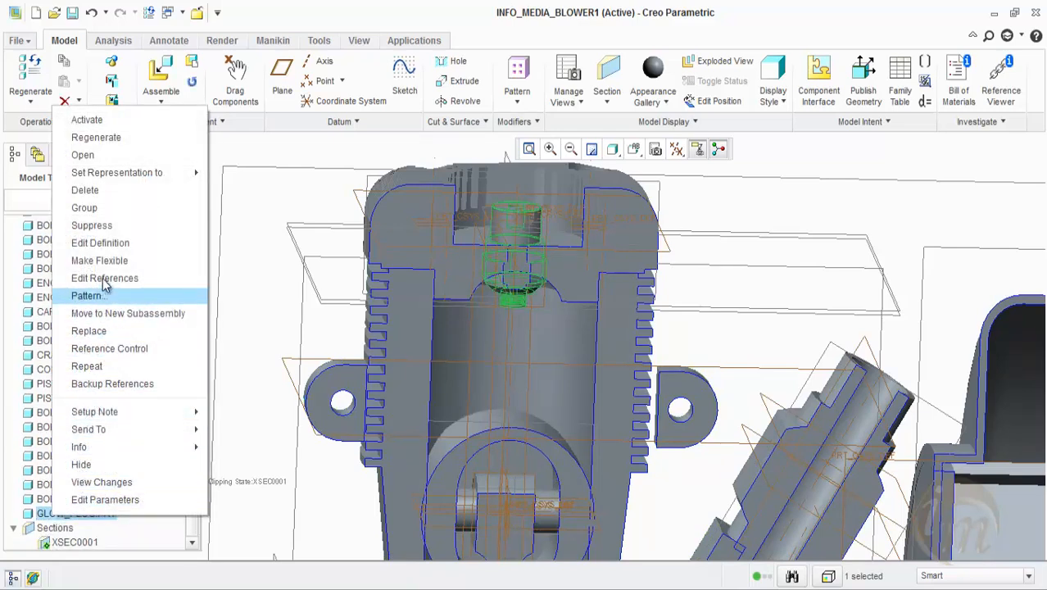
pyautogui.click(111, 243)
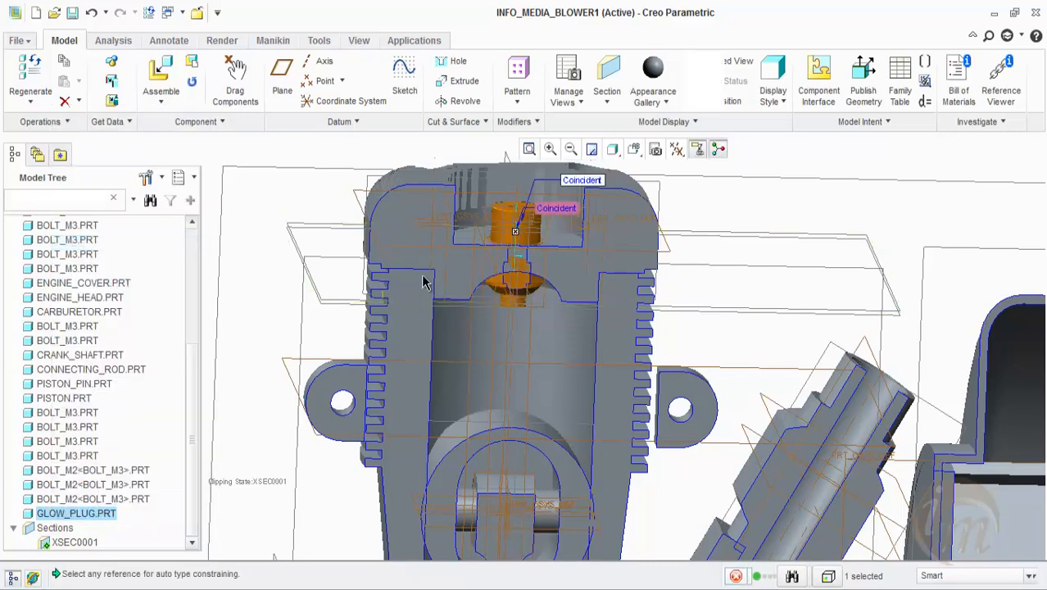
pyautogui.click(79, 123)
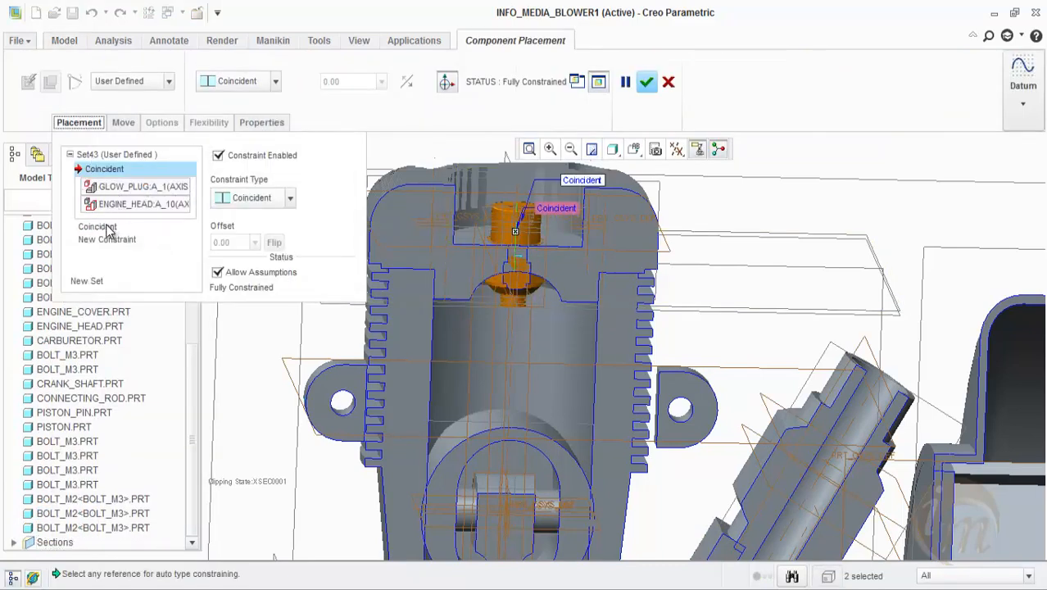
pyautogui.click(107, 228)
pyautogui.click(272, 246)
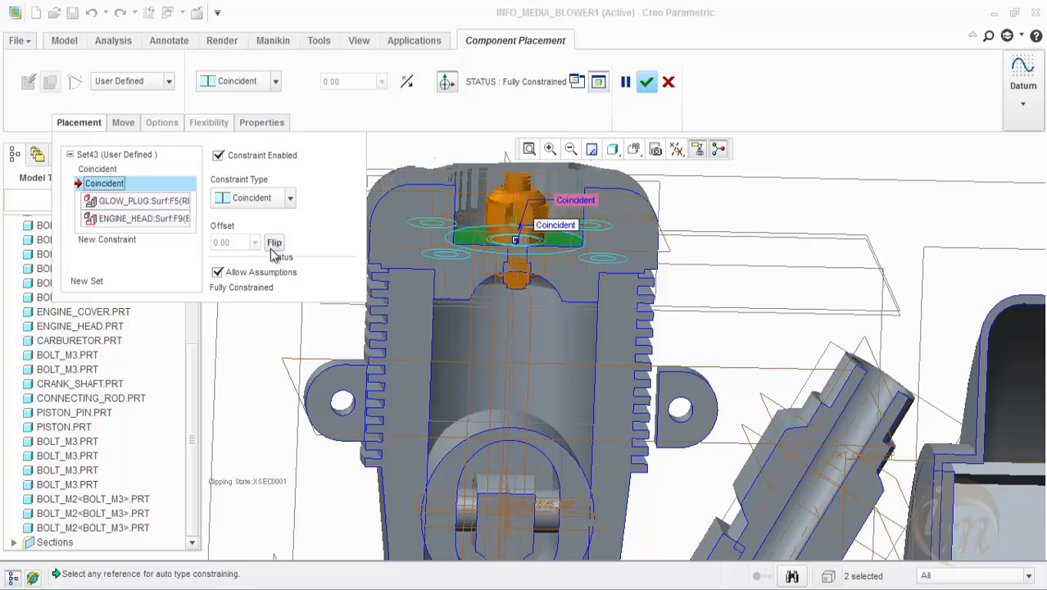
pyautogui.click(646, 81)
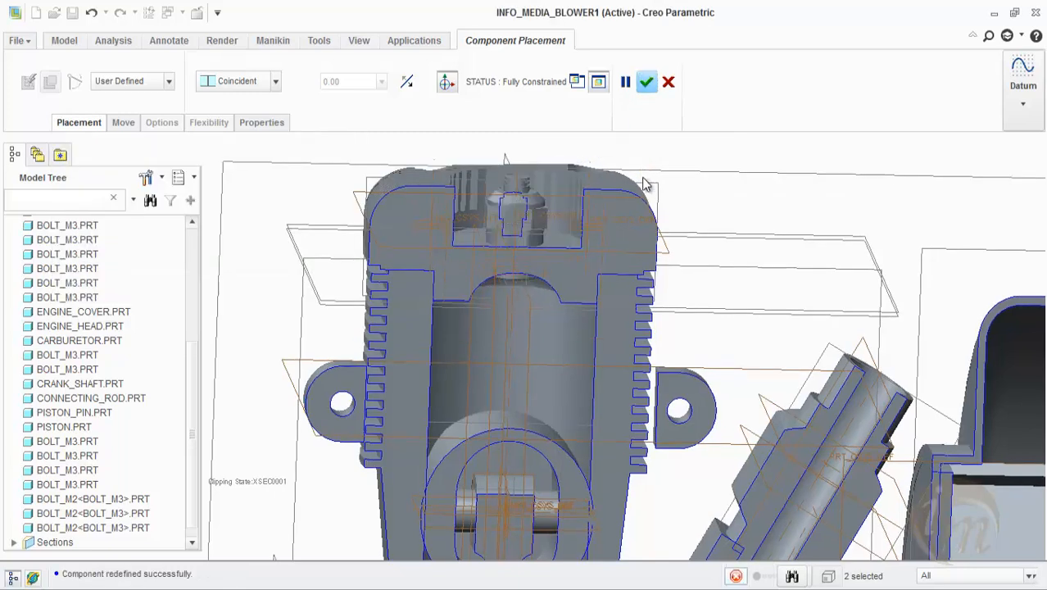
# Activate No Cross Section in the View Manager to show the whole assembly uncut, and close the manager.
pyautogui.moveTo(655, 236); pyautogui.dragTo(686, 245, button='middle')
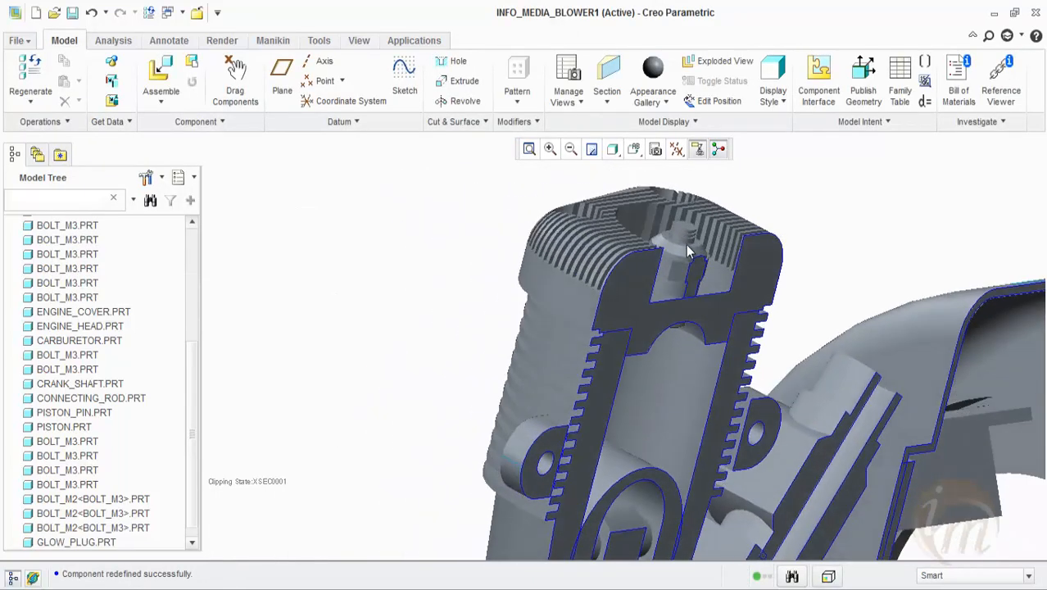
pyautogui.moveTo(571, 249)
pyautogui.mouseDown(button='middle')
pyautogui.moveTo(562, 271)
pyautogui.moveTo(617, 286)
pyautogui.moveTo(773, 222)
pyautogui.mouseUp(button='middle')
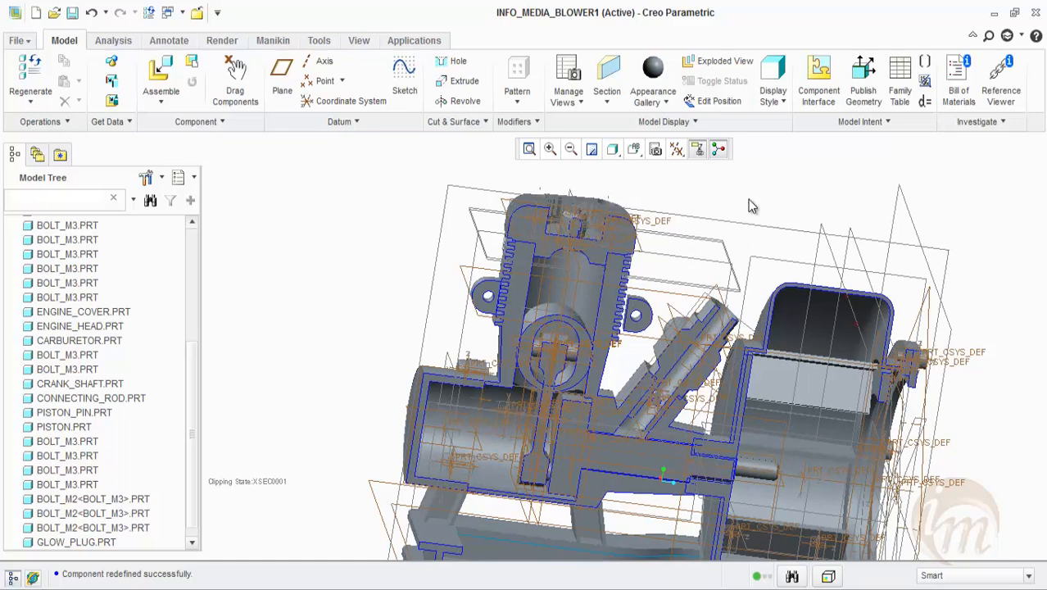
pyautogui.scroll(3, 561, 217)
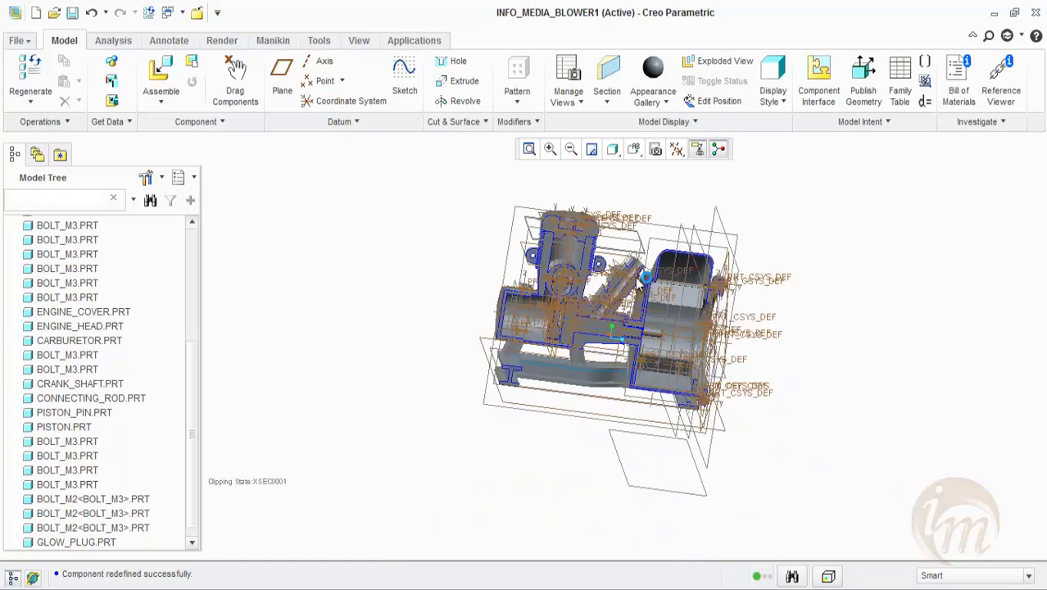
pyautogui.scroll(-4, 671, 266)
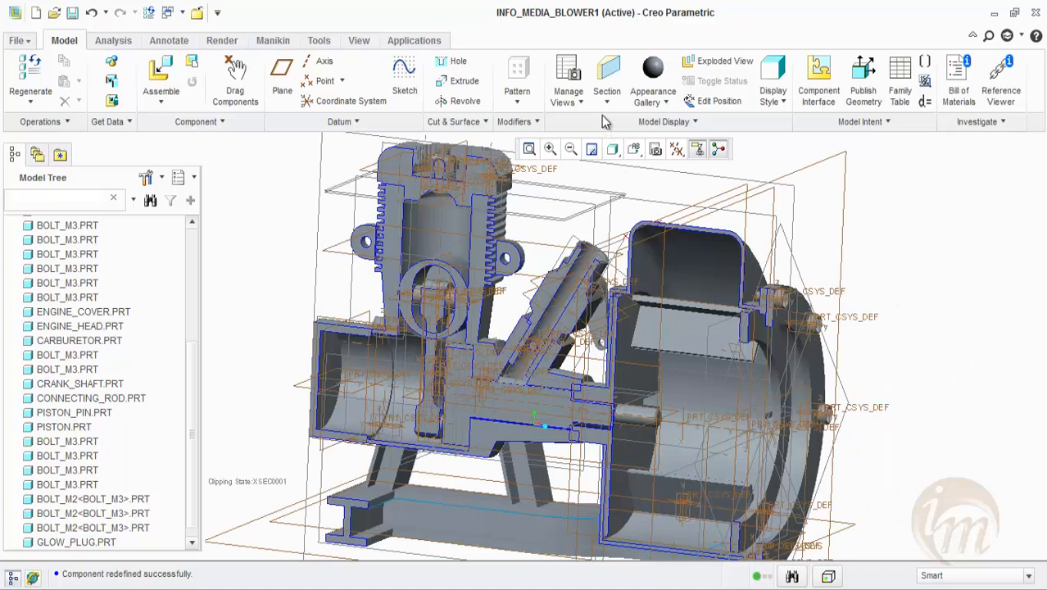
pyautogui.click(571, 96)
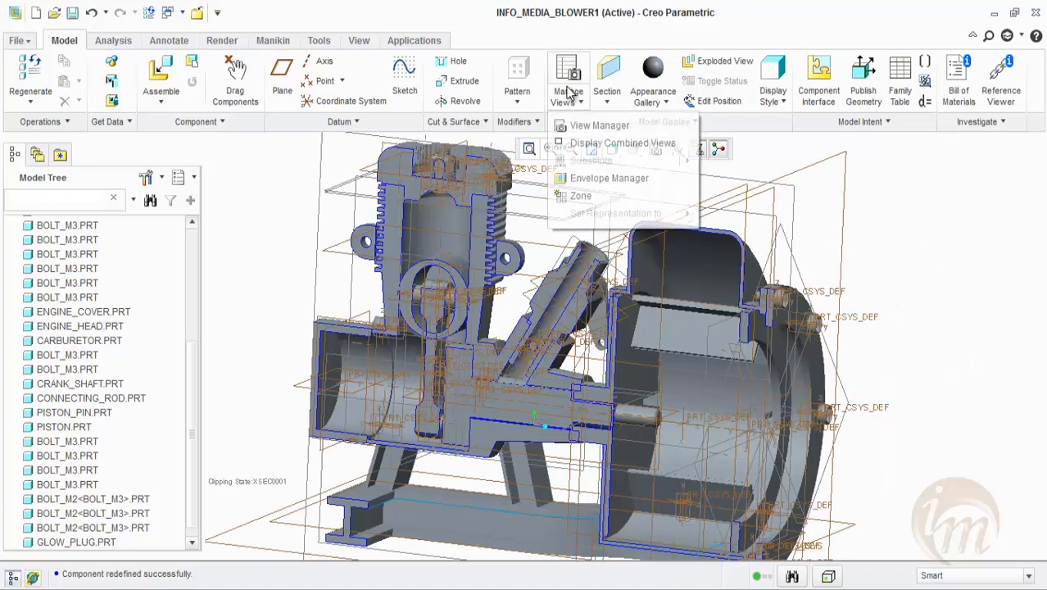
pyautogui.click(592, 127)
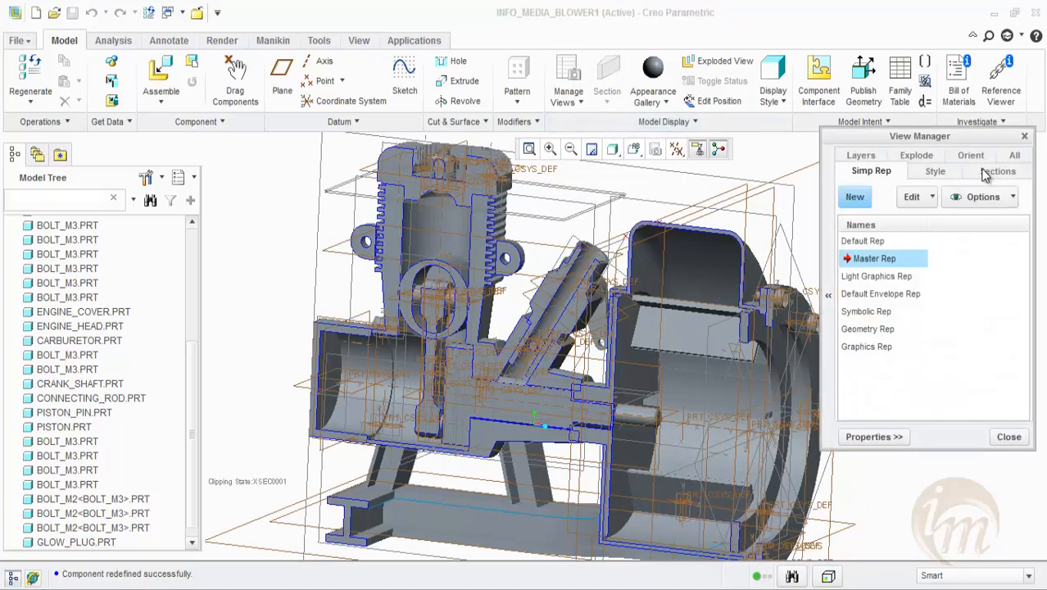
pyautogui.click(989, 174)
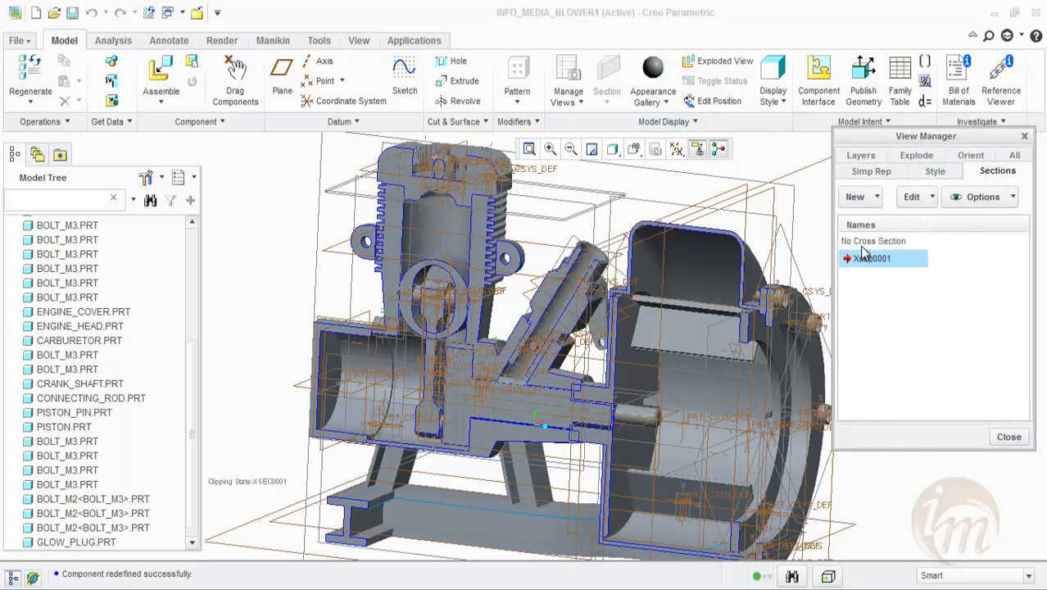
pyautogui.doubleClick(864, 242)
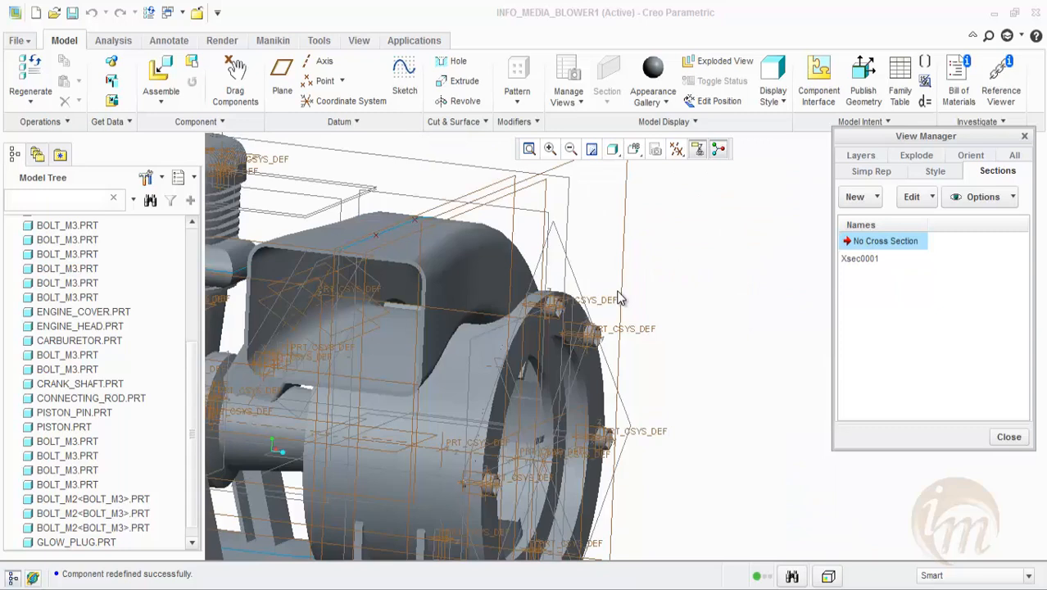
pyautogui.scroll(3, 619, 298)
pyautogui.moveTo(606, 313)
pyautogui.mouseDown(button='middle')
pyautogui.moveTo(640, 349)
pyautogui.moveTo(659, 350)
pyautogui.moveTo(598, 324)
pyautogui.moveTo(665, 290)
pyautogui.mouseUp(button='middle')
pyautogui.click(1006, 437)
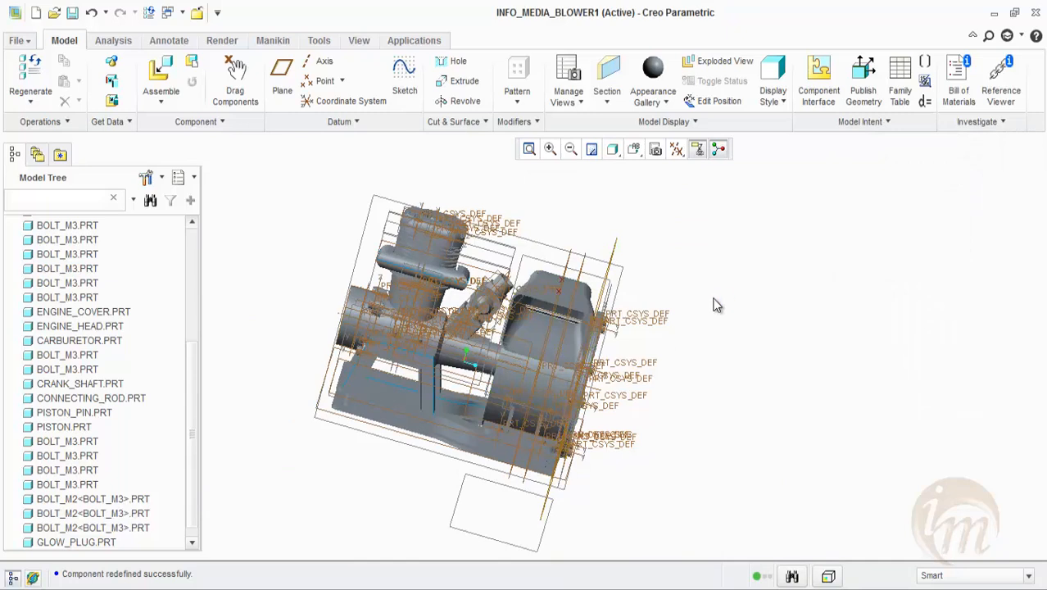
# Switch the complete blower assembly to its default exploded view.
pyautogui.moveTo(746, 399); pyautogui.dragTo(701, 399, button='middle')
pyautogui.scroll(-2, 293, 309)
pyautogui.moveTo(341, 314); pyautogui.dragTo(350, 313, button='middle')
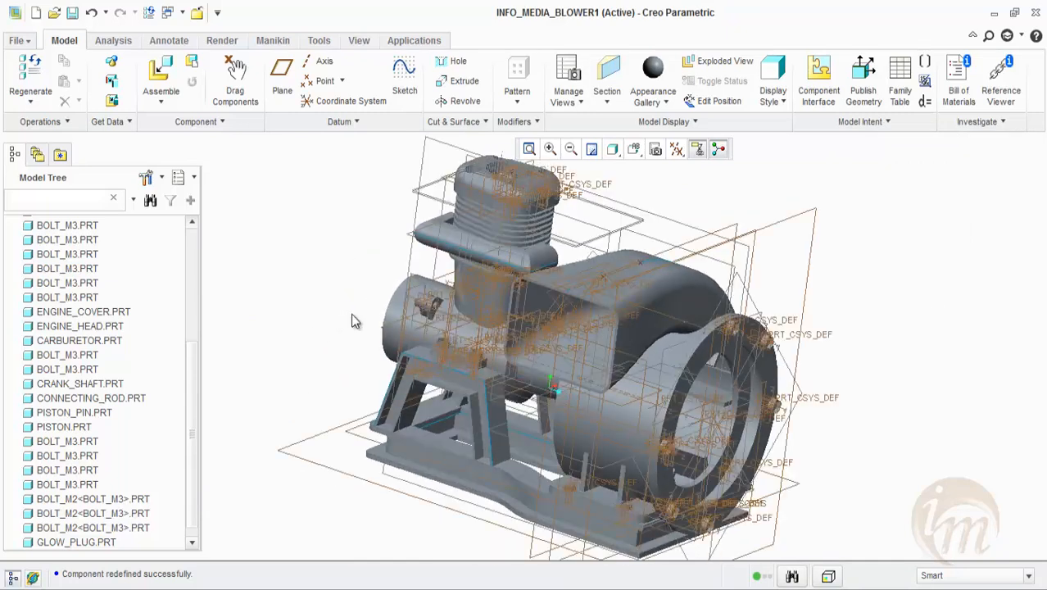
pyautogui.click(709, 60)
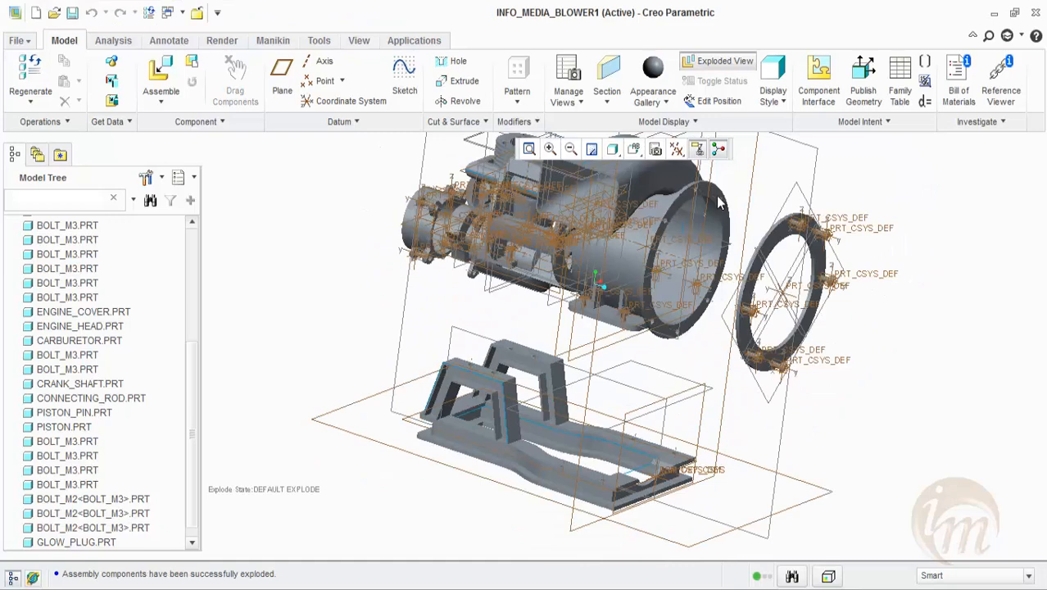
pyautogui.moveTo(614, 309); pyautogui.dragTo(569, 316, button='middle')
pyautogui.scroll(4, 560, 317)
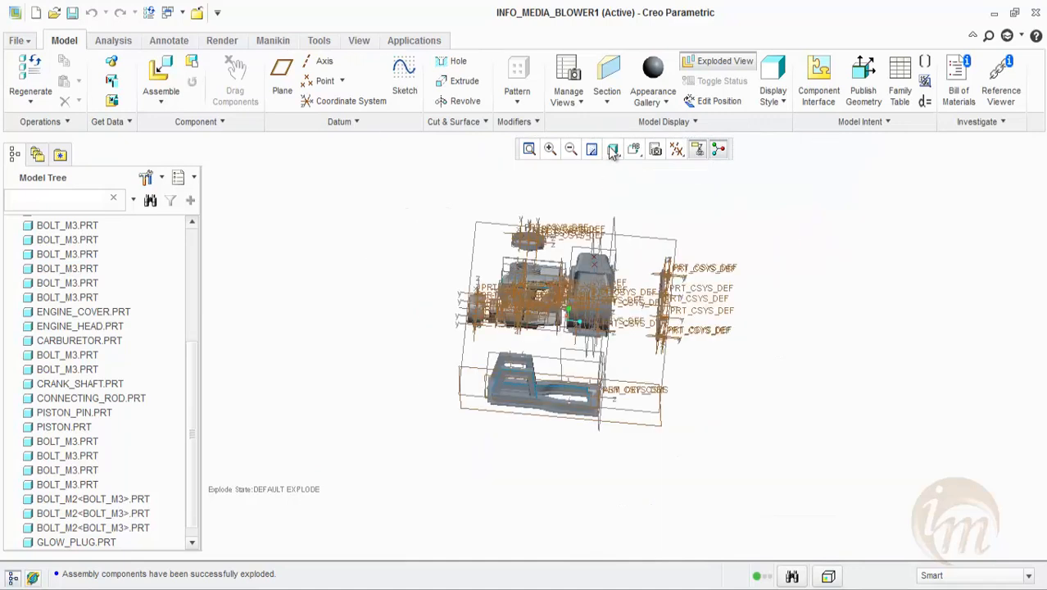
# Edit the exploded positions and move the engine cover about 55 outward along the shaft direction, beyond its bolts.
pyautogui.click(703, 96)
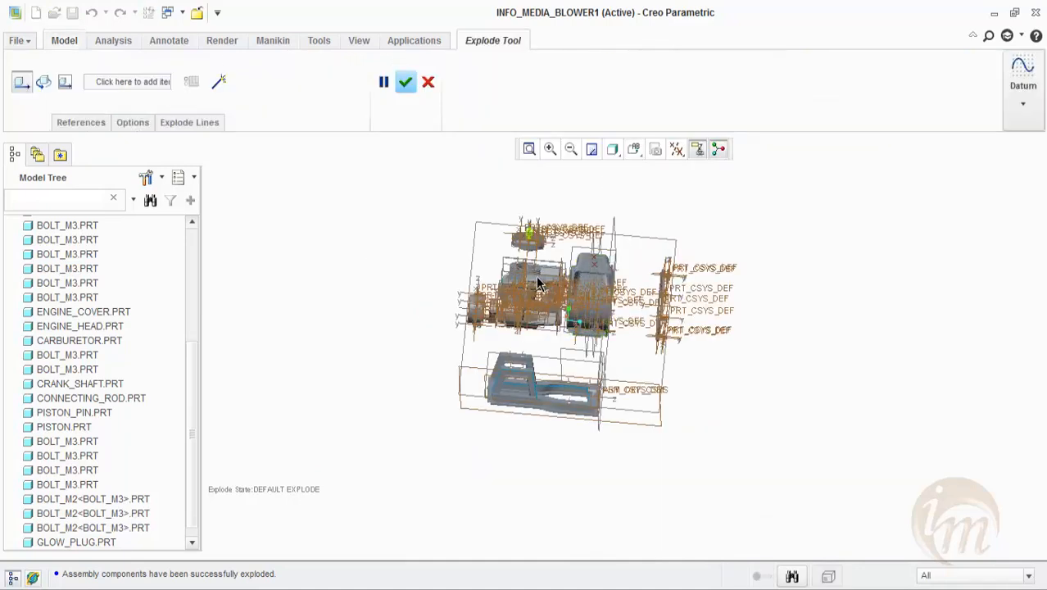
pyautogui.scroll(-3, 533, 278)
pyautogui.click(423, 339)
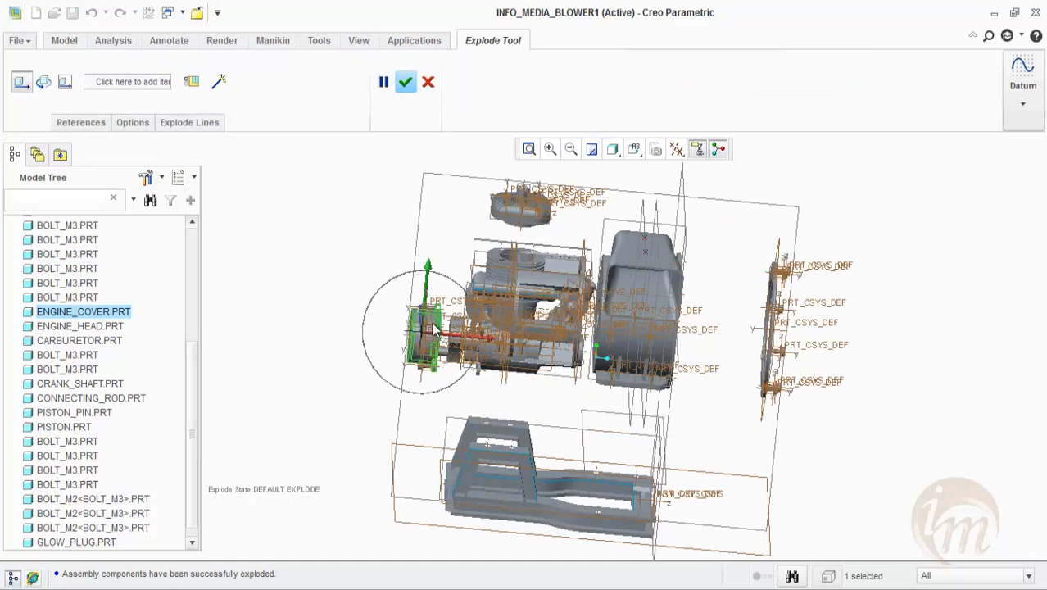
pyautogui.moveTo(425, 310)
pyautogui.mouseDown(button='middle')
pyautogui.moveTo(447, 316)
pyautogui.moveTo(427, 314)
pyautogui.mouseUp(button='middle')
pyautogui.moveTo(483, 344); pyautogui.dragTo(393, 341)
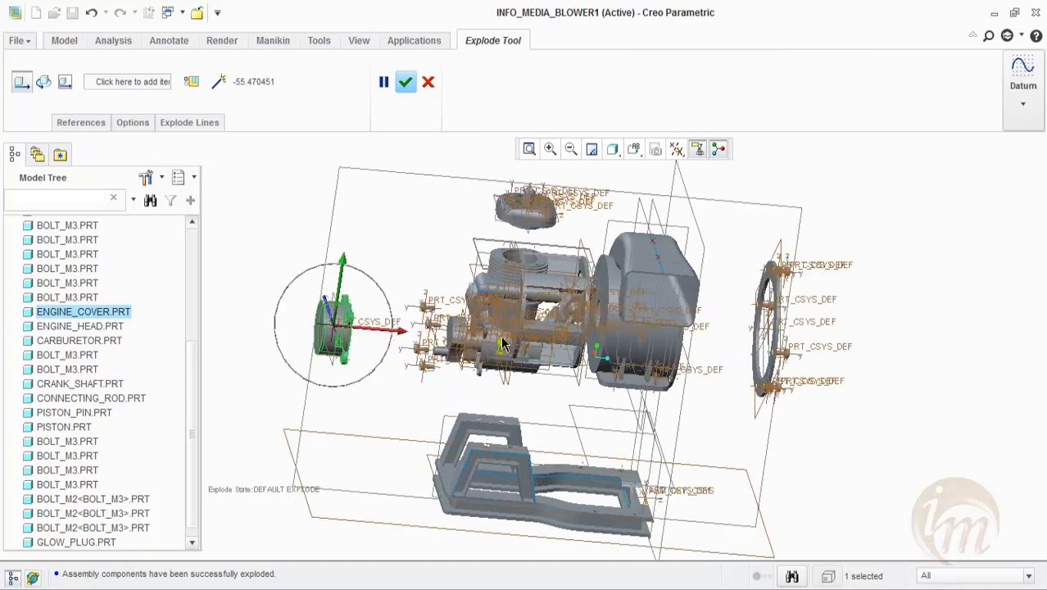
# Move the blower housing about 41 and the impeller about 247 outward along the shaft axis, away from the engine.
pyautogui.click(549, 283)
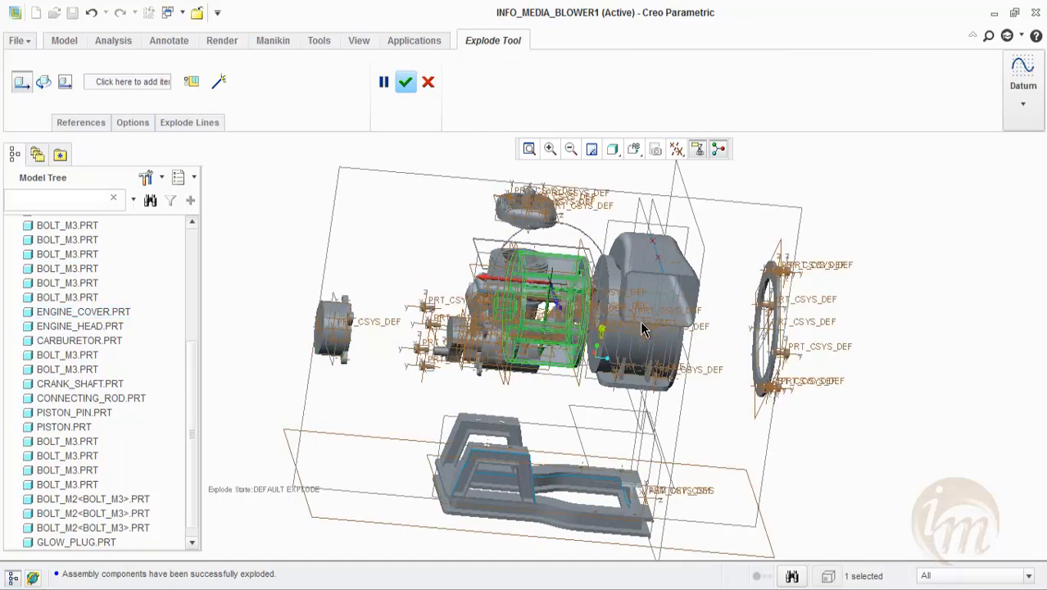
pyautogui.click(656, 303)
pyautogui.moveTo(641, 303); pyautogui.dragTo(702, 312)
pyautogui.click(578, 317)
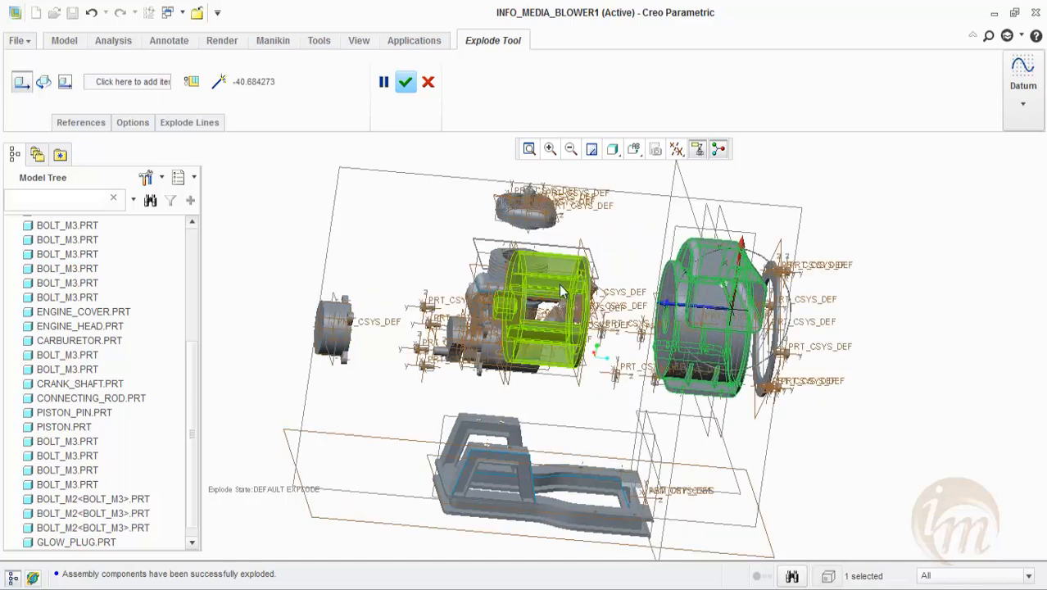
pyautogui.moveTo(646, 297); pyautogui.dragTo(870, 304)
# Move the engine head sideways away from the engine and the engine block straight up, and accept the exploded positions.
pyautogui.click(521, 293)
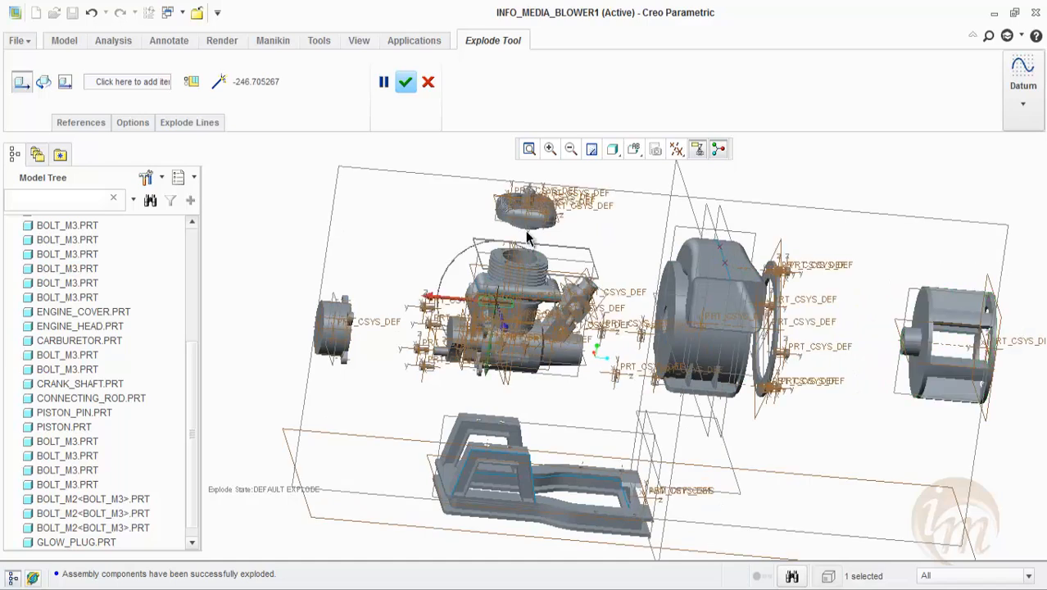
pyautogui.click(525, 214)
pyautogui.moveTo(460, 225); pyautogui.dragTo(315, 210)
pyautogui.click(517, 315)
pyautogui.moveTo(522, 215); pyautogui.dragTo(554, 5)
pyautogui.scroll(2, 571, 395)
pyautogui.moveTo(570, 395); pyautogui.dragTo(578, 364, button='middle')
pyautogui.click(405, 82)
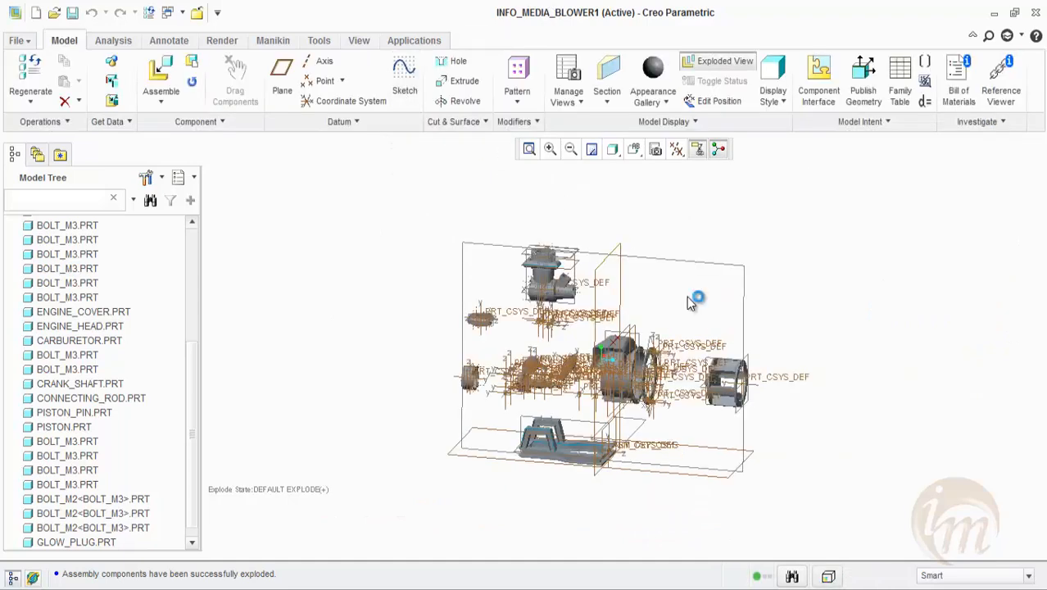
# Hide all datum features and return the assembly to its unexploded state.
pyautogui.click(677, 150)
pyautogui.click(694, 175)
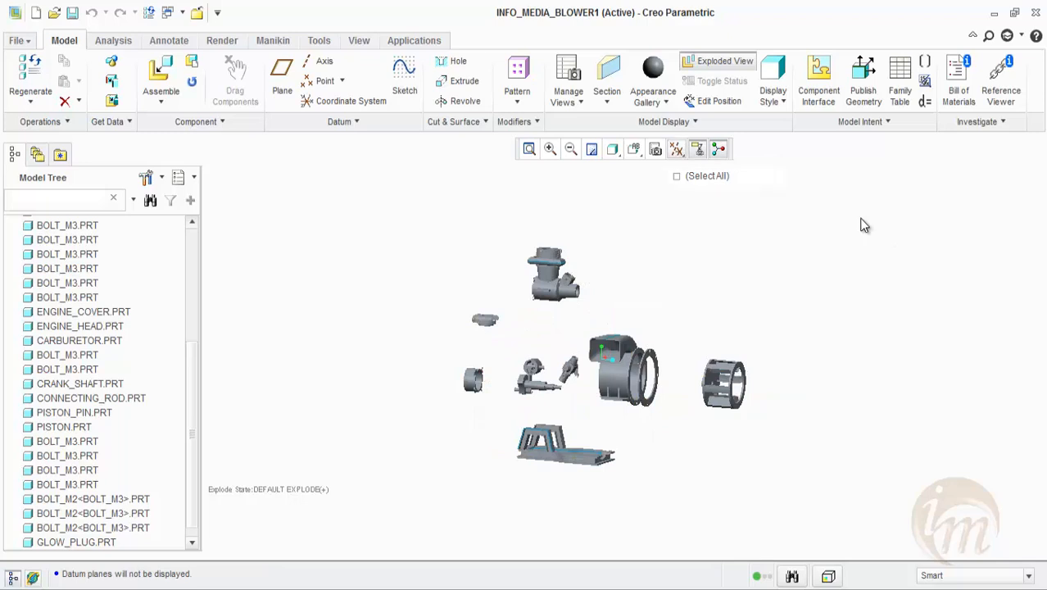
pyautogui.moveTo(638, 383)
pyautogui.mouseDown(button='middle')
pyautogui.moveTo(660, 365)
pyautogui.moveTo(614, 240)
pyautogui.mouseUp(button='middle')
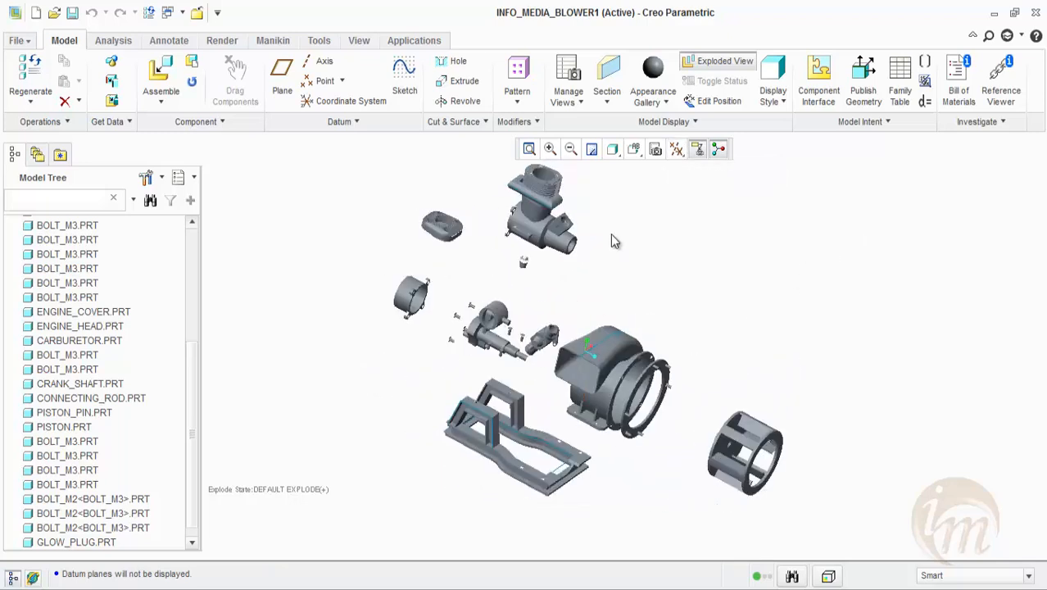
pyautogui.click(723, 60)
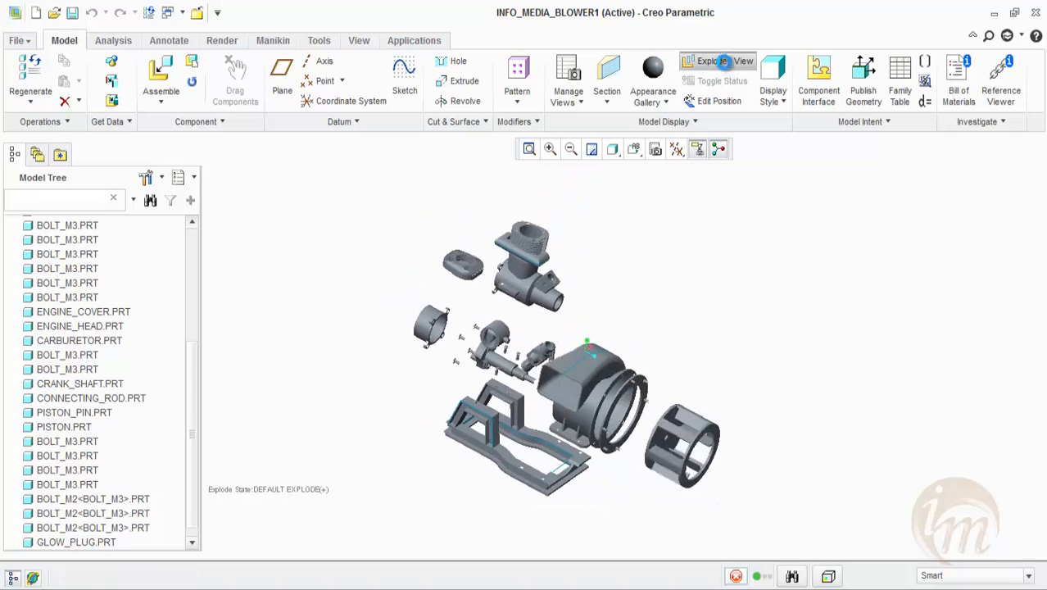
pyautogui.moveTo(626, 334)
pyautogui.mouseDown(button='middle')
pyautogui.moveTo(631, 265)
pyautogui.moveTo(647, 344)
pyautogui.mouseUp(button='middle')
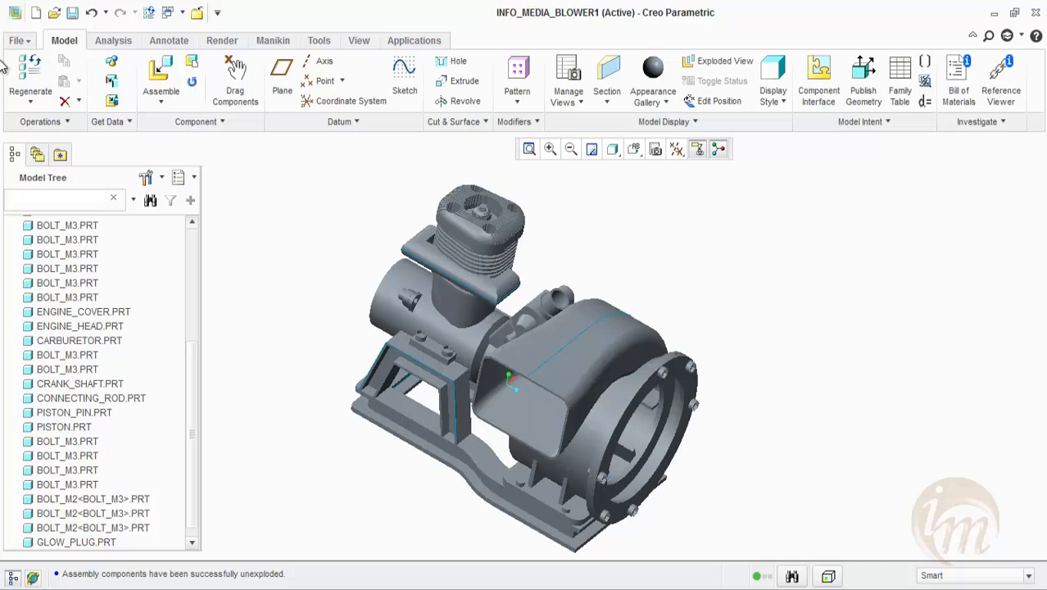
# Save the assembly INFO_MEDIA_BLOWER1 in the info_media folder inside engine blower.
pyautogui.click(72, 13)
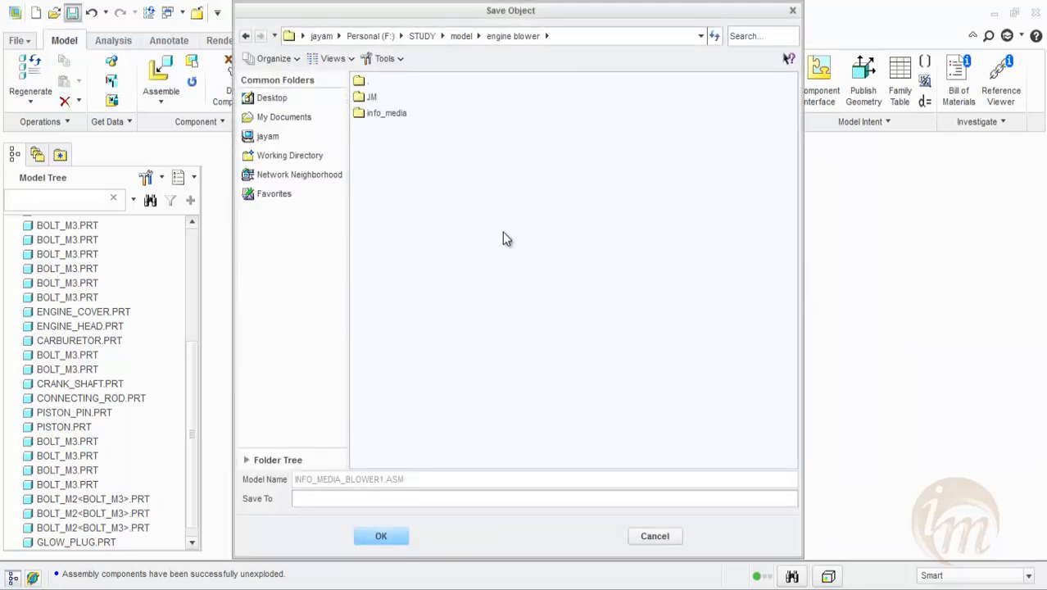
pyautogui.doubleClick(385, 115)
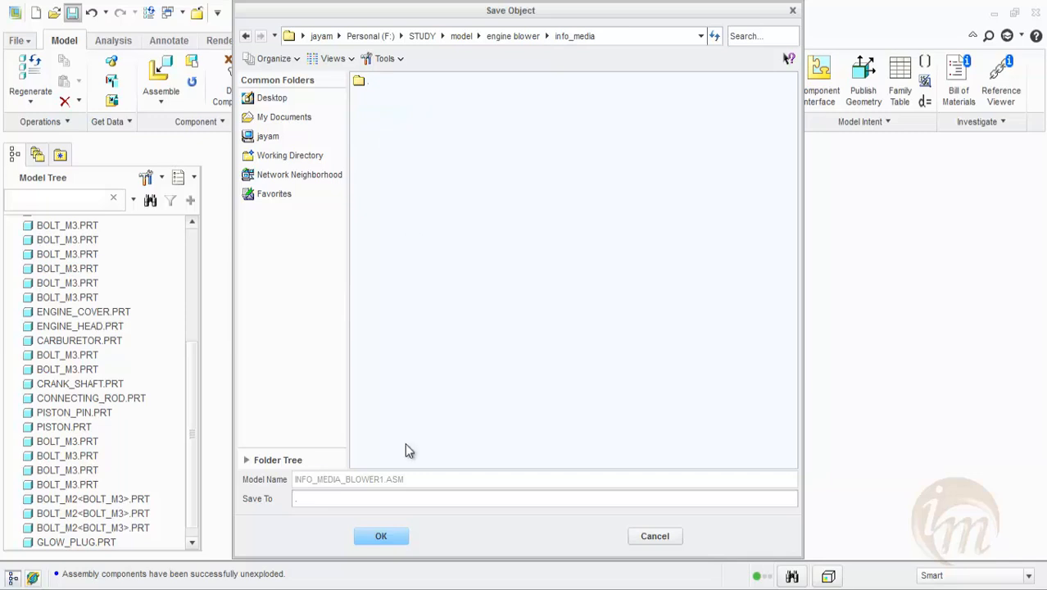
pyautogui.click(378, 536)
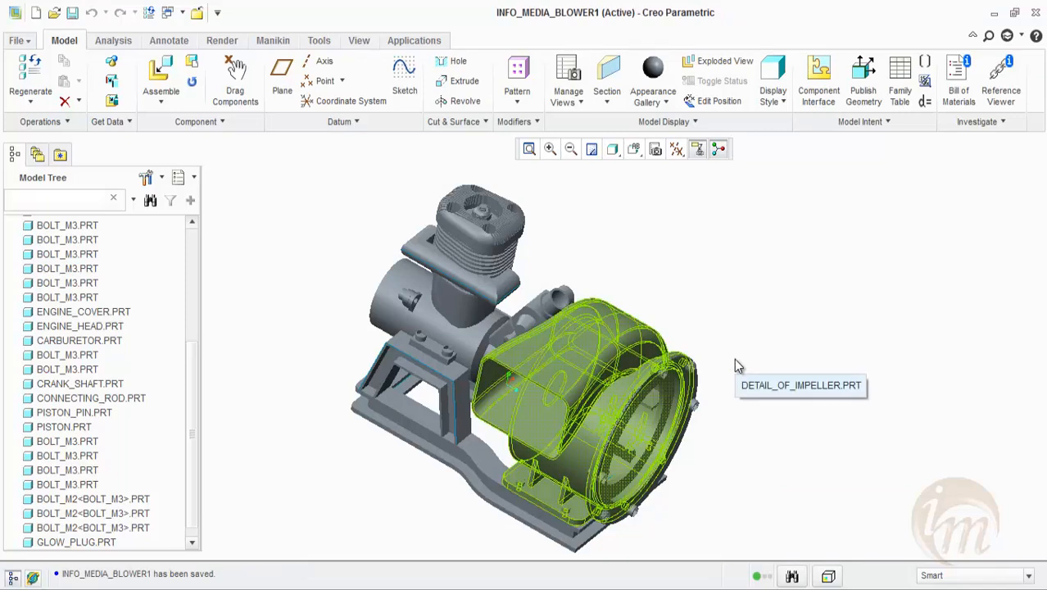
# Create an Outer Shell shrinkwrap feature of the assembly, keeping the default component subset, and inspect it from several sides.
pyautogui.moveTo(724, 362); pyautogui.dragTo(729, 267, button='middle')
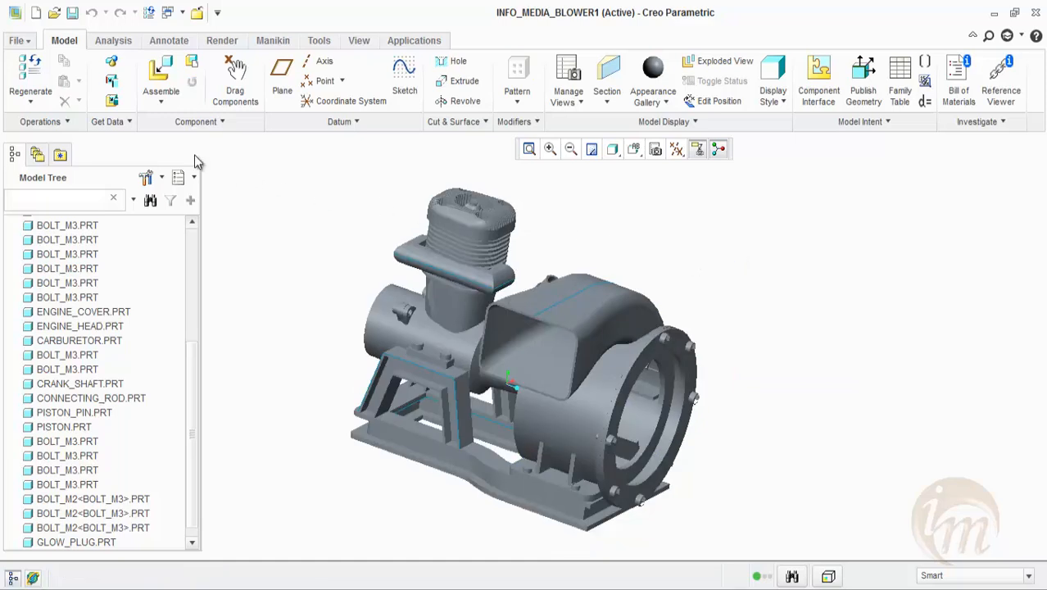
pyautogui.click(111, 99)
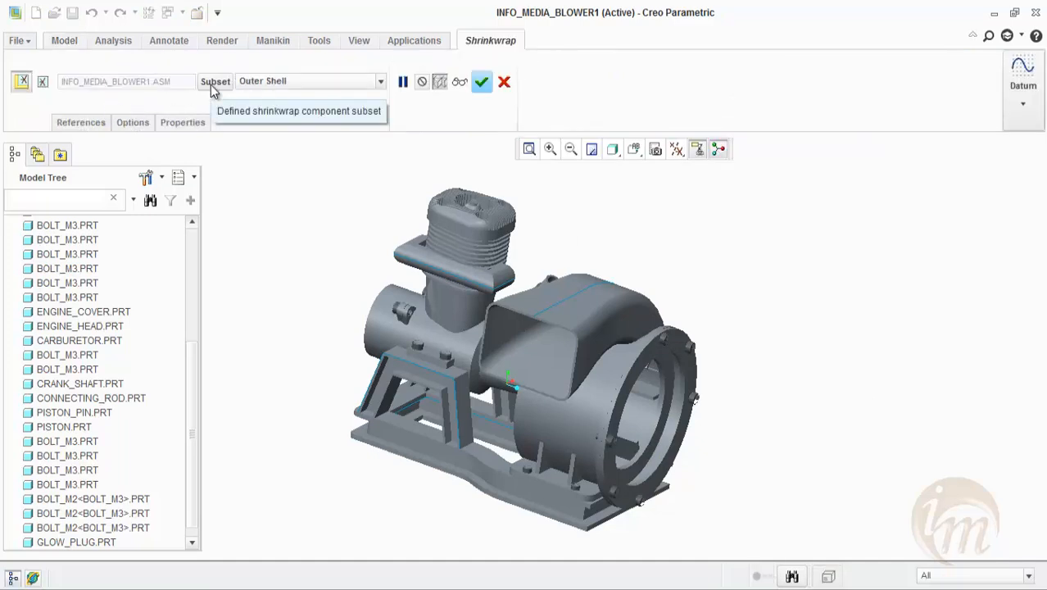
pyautogui.click(213, 82)
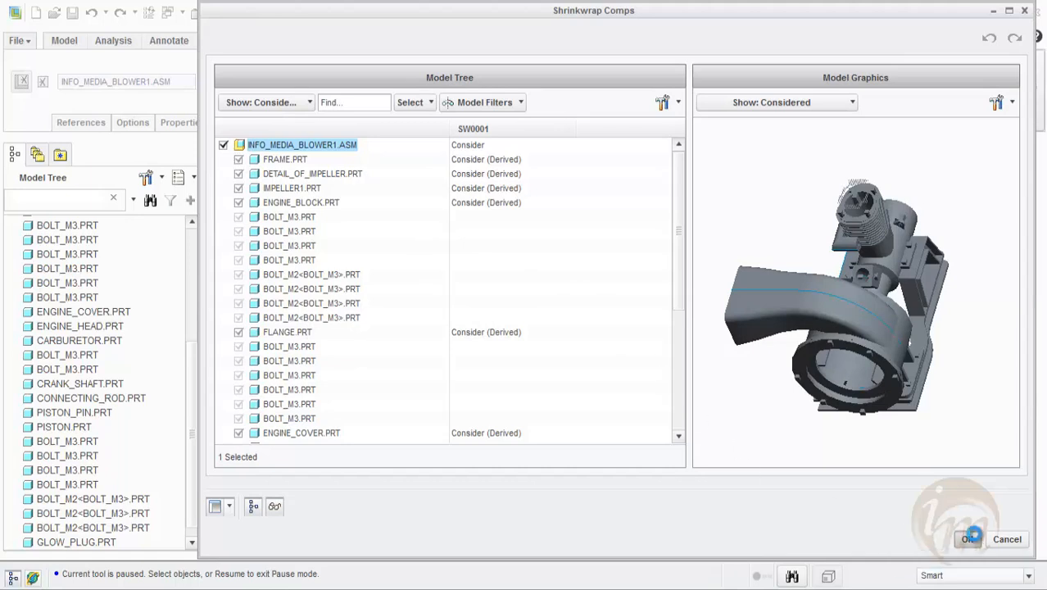
pyautogui.click(967, 539)
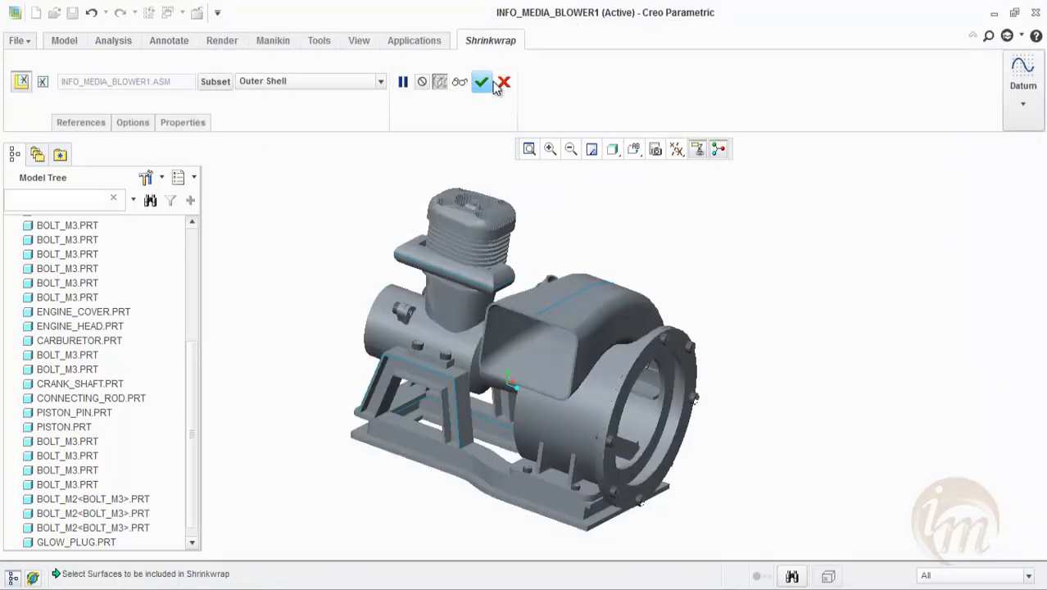
pyautogui.click(491, 84)
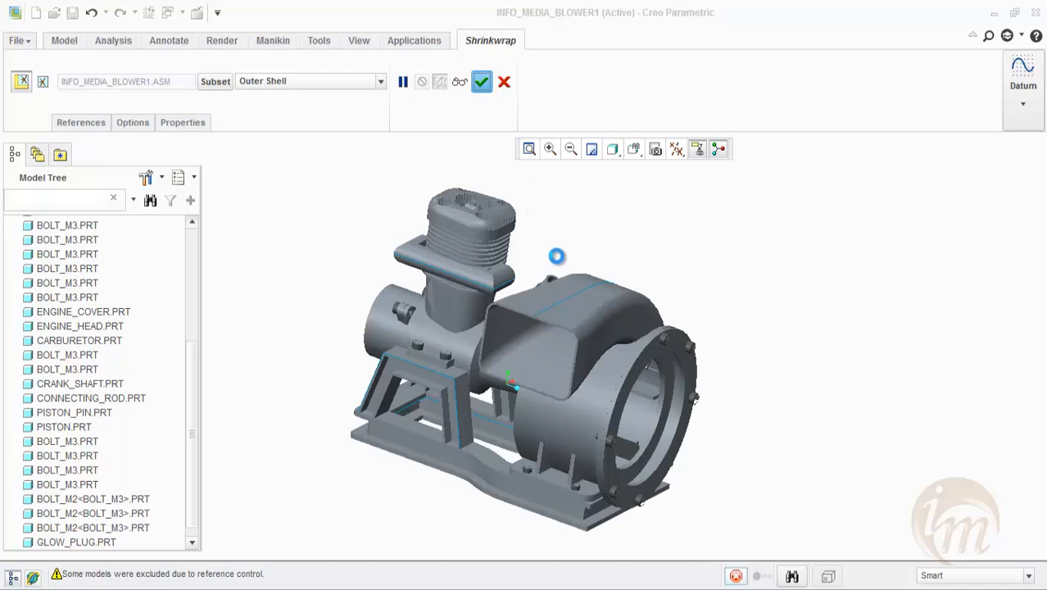
pyautogui.moveTo(585, 324); pyautogui.dragTo(655, 295, button='middle')
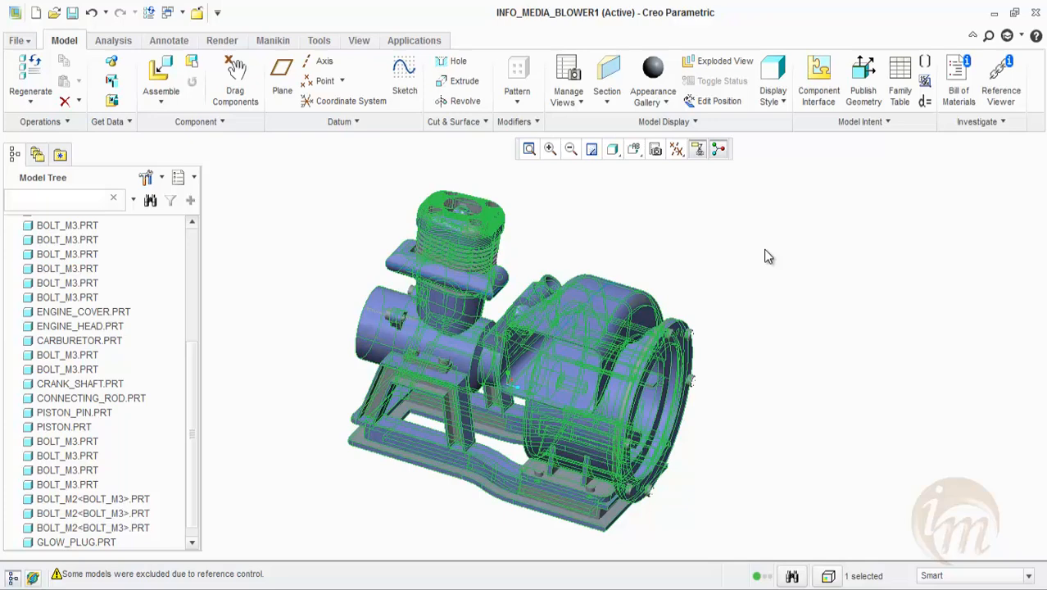
pyautogui.moveTo(674, 313); pyautogui.dragTo(648, 299, button='middle')
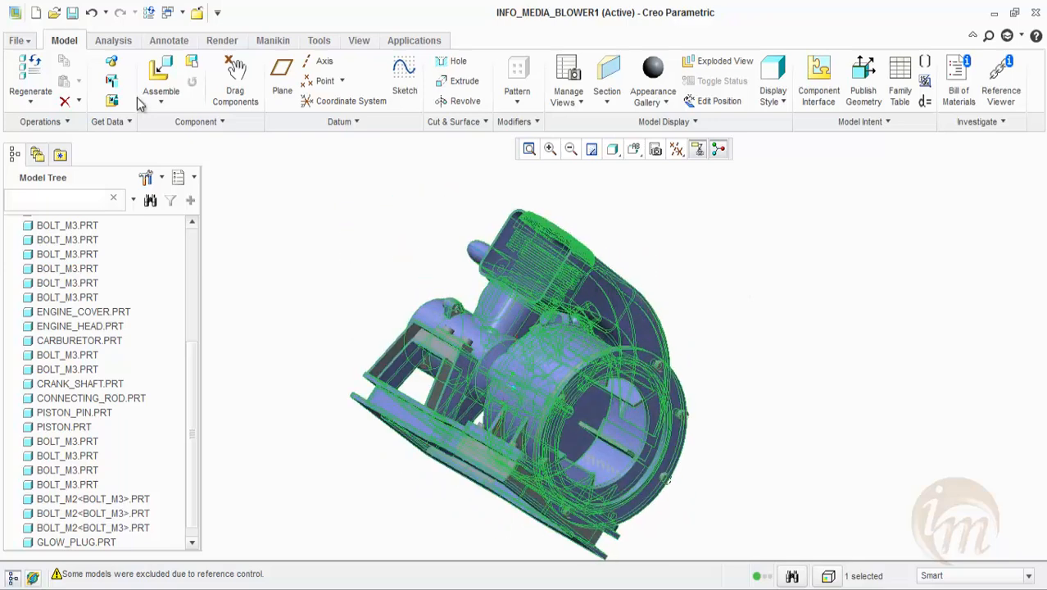
# Start saving a copy of the assembly as type Shrinkwrap under the name info_media_blower1_sw0001.
pyautogui.click(18, 41)
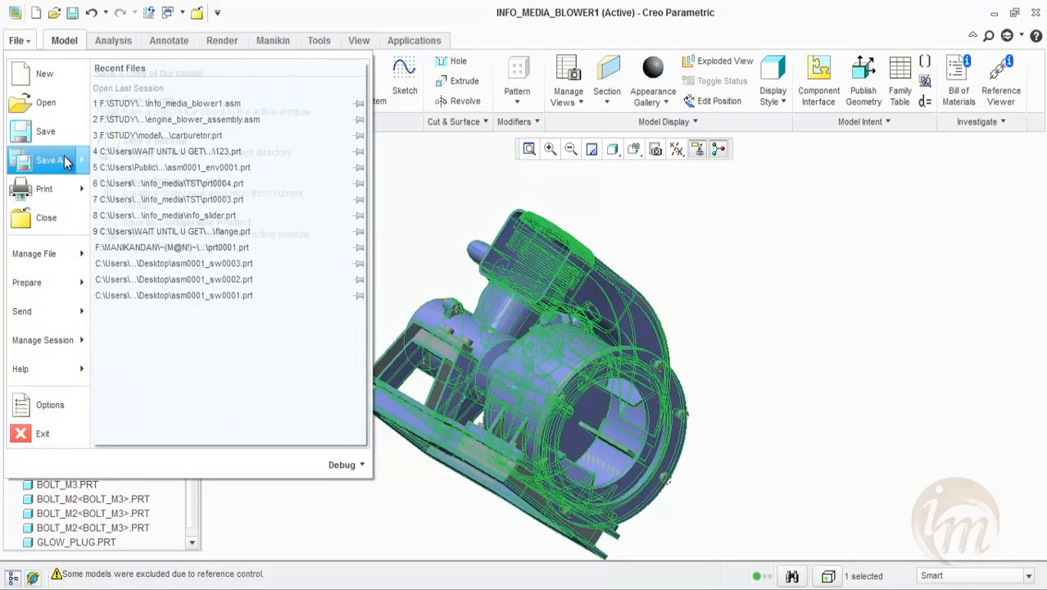
pyautogui.moveTo(66, 161)
pyautogui.click(143, 105)
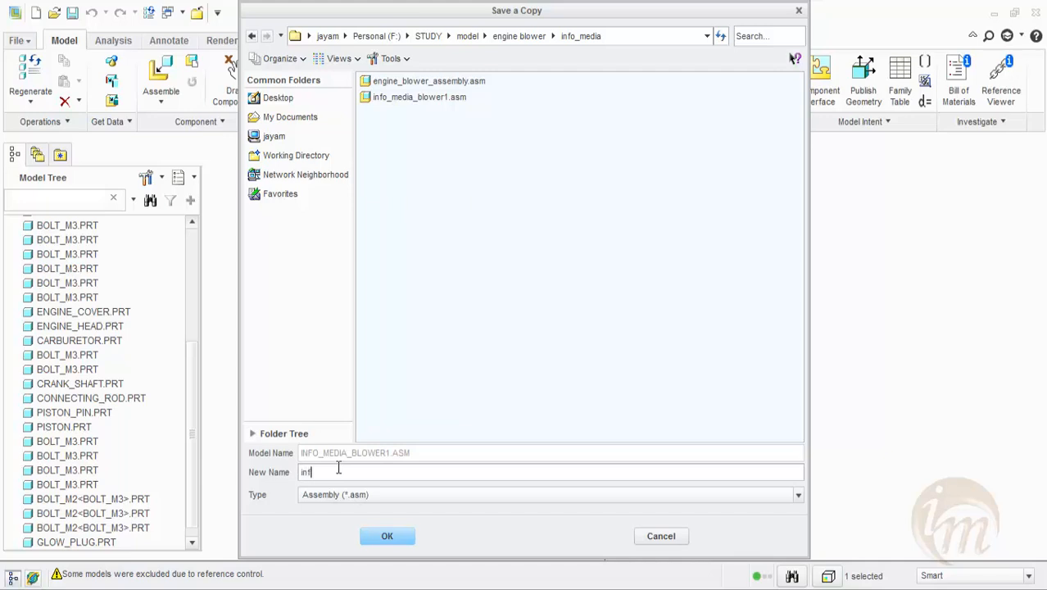
pyautogui.click(363, 496)
pyautogui.scroll(-7, 340, 426)
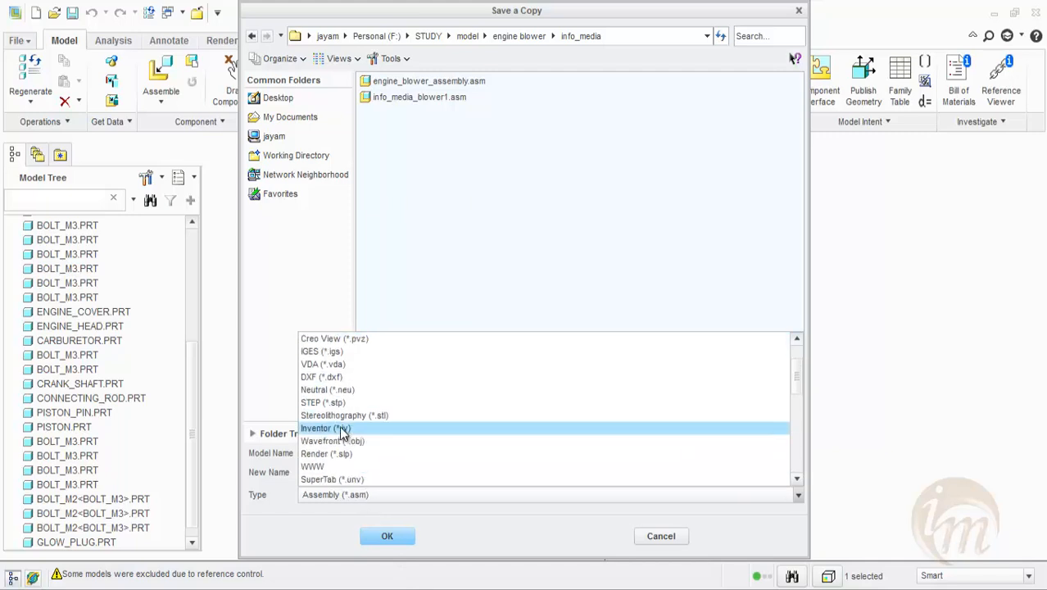
pyautogui.scroll(-3, 340, 426)
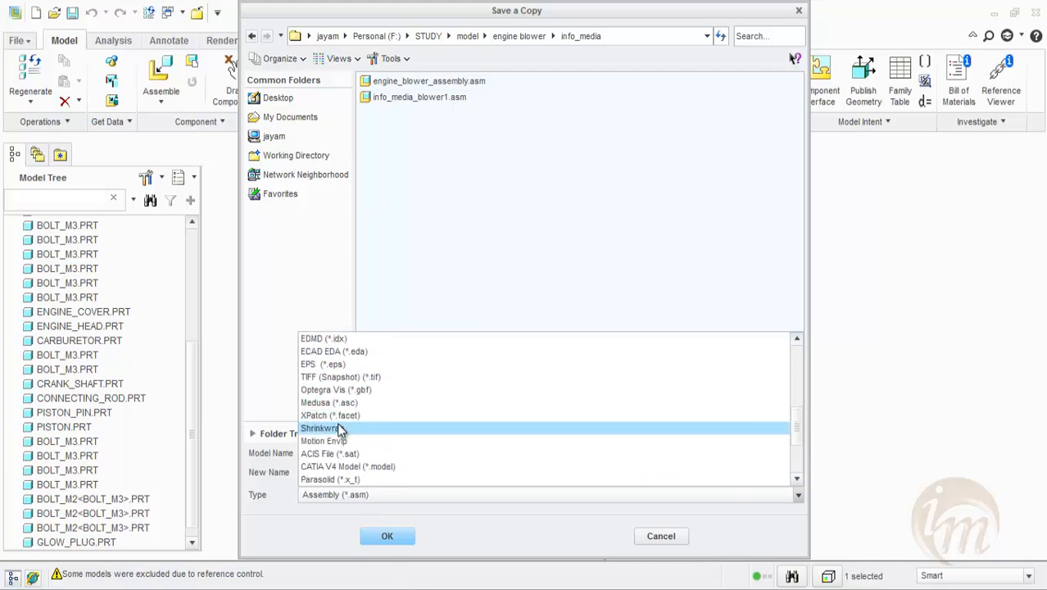
pyautogui.click(339, 403)
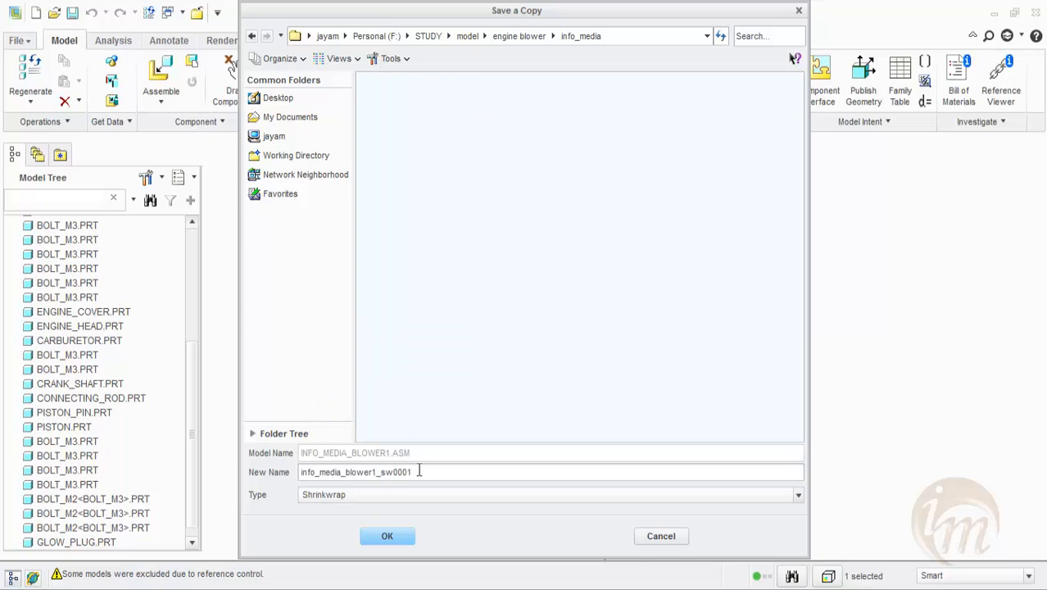
pyautogui.click(387, 535)
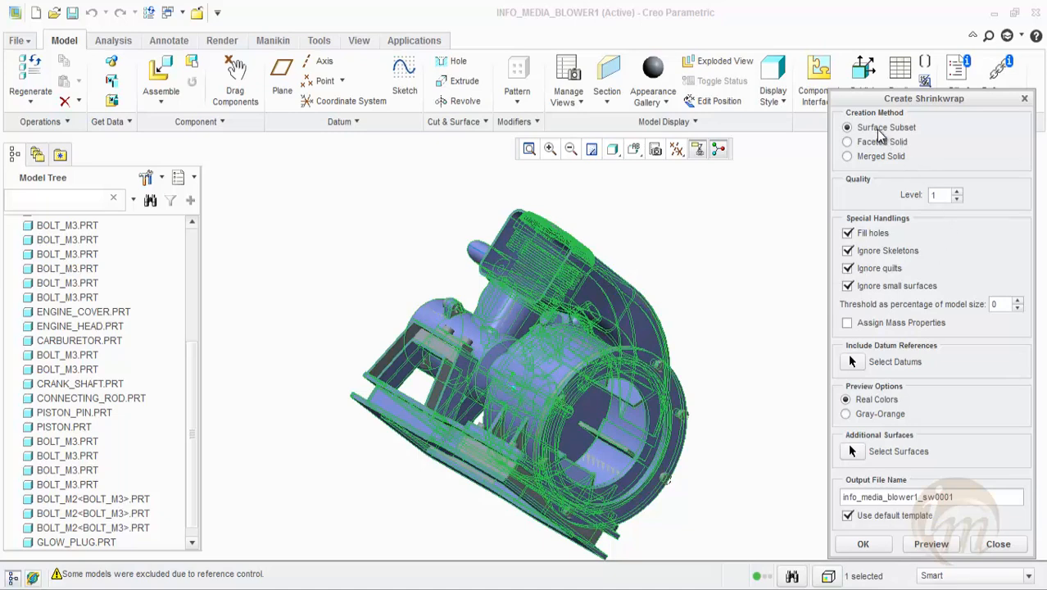
# Set the shrinkwrap creation method to Faceted Solid with quality level 3 and preview it.
pyautogui.moveTo(646, 397)
pyautogui.mouseDown(button='middle')
pyautogui.moveTo(575, 358)
pyautogui.moveTo(673, 354)
pyautogui.mouseUp(button='middle')
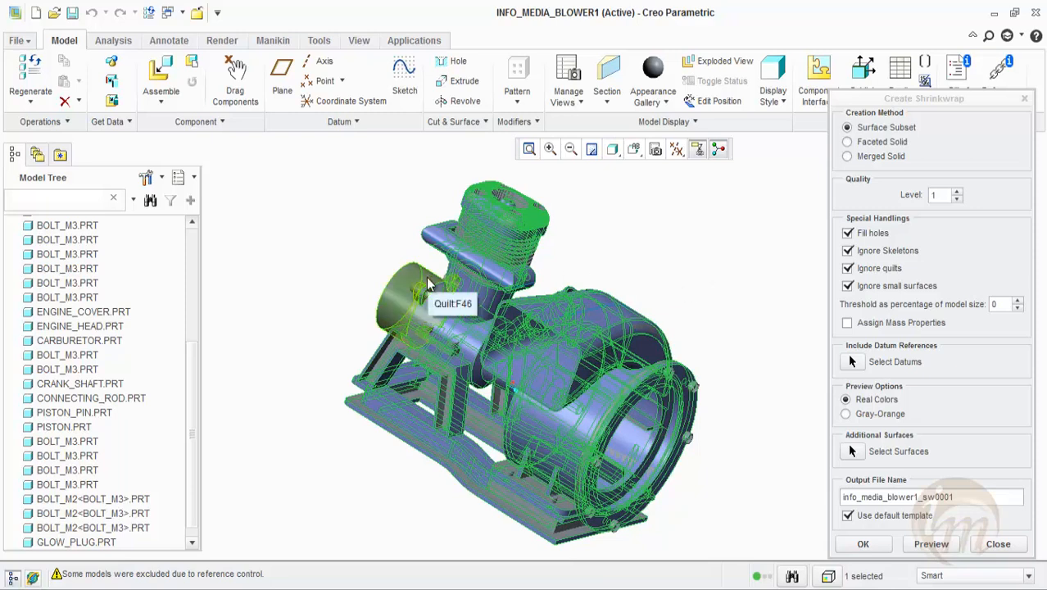
pyautogui.click(860, 143)
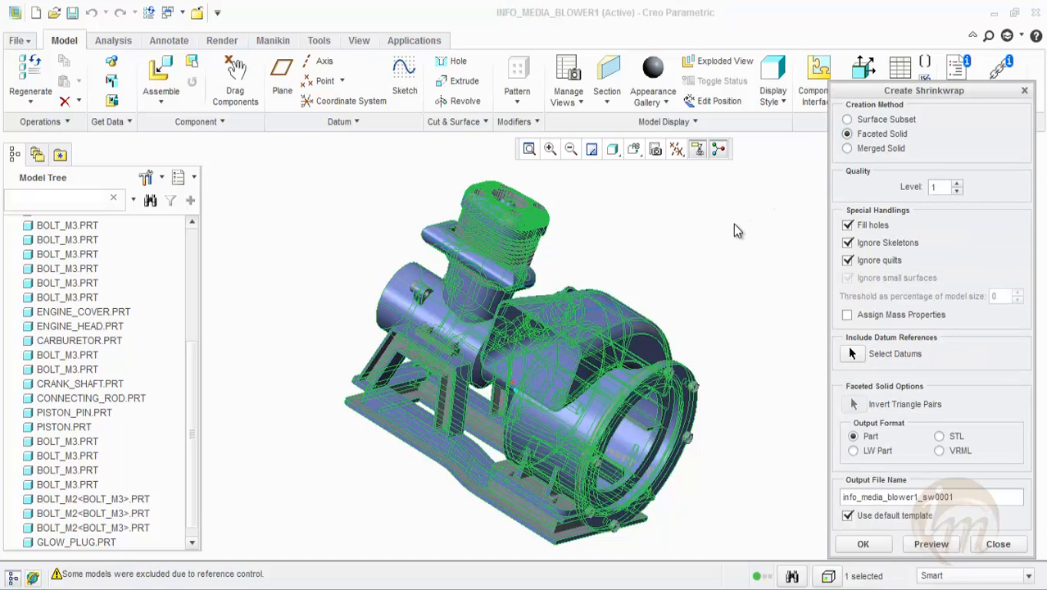
pyautogui.click(956, 183)
pyautogui.click(956, 183)
pyautogui.click(931, 546)
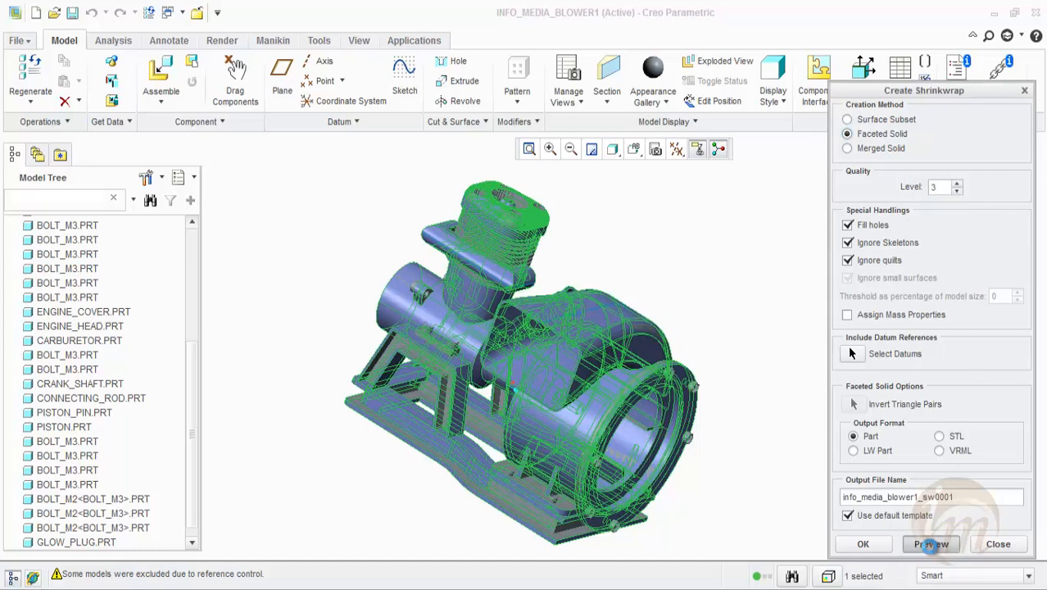
pyautogui.moveTo(650, 369)
pyautogui.mouseDown(button='middle')
pyautogui.moveTo(517, 360)
pyautogui.moveTo(731, 392)
pyautogui.moveTo(727, 403)
pyautogui.moveTo(680, 393)
pyautogui.moveTo(750, 439)
pyautogui.moveTo(672, 372)
pyautogui.moveTo(610, 392)
pyautogui.moveTo(593, 360)
pyautogui.moveTo(653, 354)
pyautogui.mouseUp(button='middle')
# Raise the faceted solid's quality level to 6 and preview the shrinkwrap.
pyautogui.click(957, 184)
pyautogui.click(957, 184)
pyautogui.click(957, 183)
pyautogui.click(931, 544)
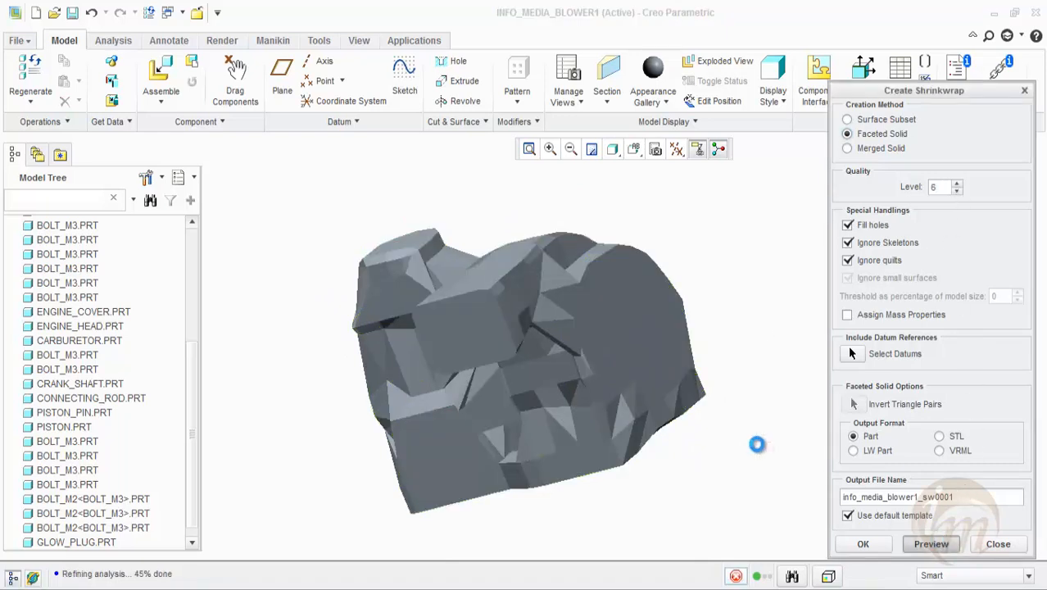
pyautogui.moveTo(588, 457); pyautogui.dragTo(536, 383, button='middle')
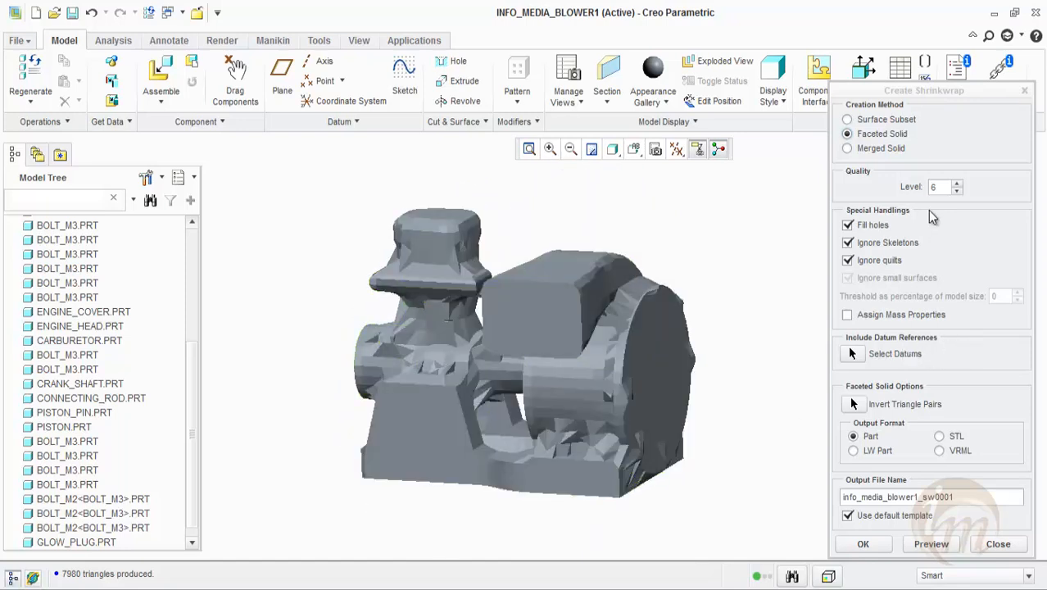
# Set the faceted solid's quality level to 10, preview the shrinkwrap and inspect it from below.
pyautogui.moveTo(938, 188); pyautogui.dragTo(902, 191)
pyautogui.write('10')
pyautogui.click(942, 545)
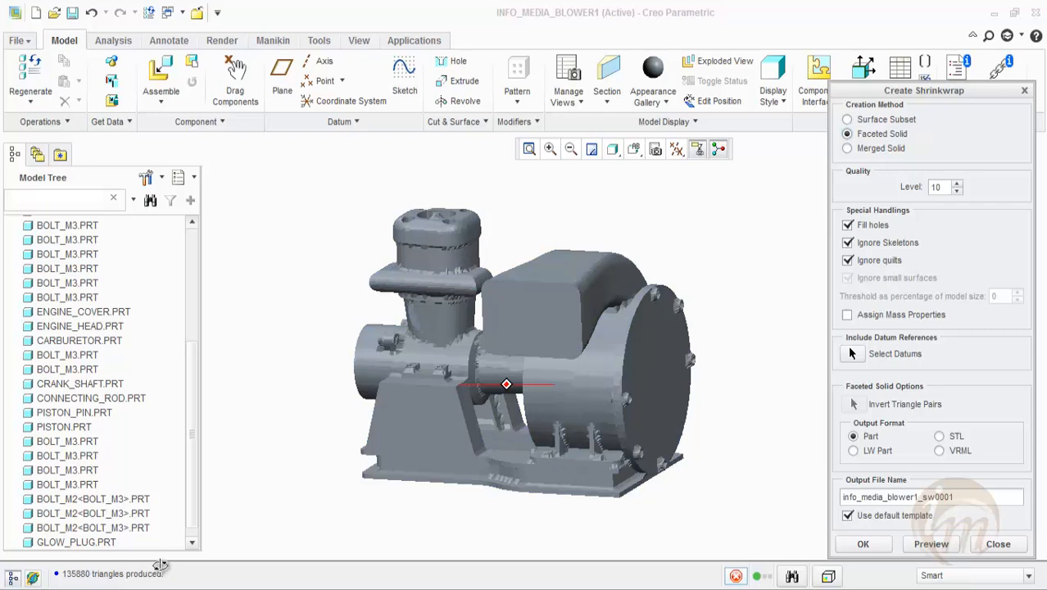
pyautogui.moveTo(505, 425); pyautogui.dragTo(531, 270, button='middle')
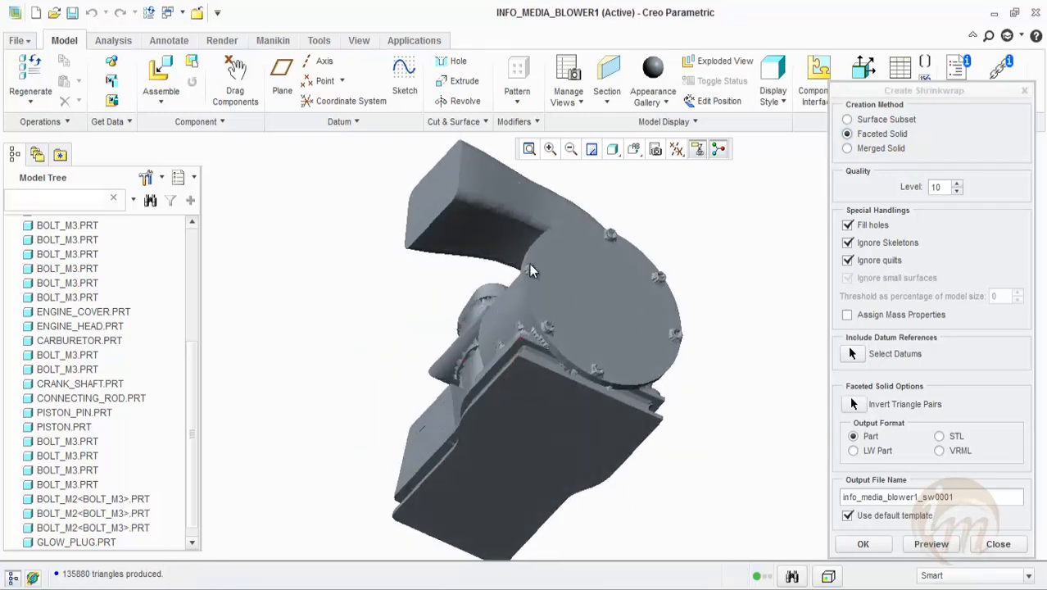